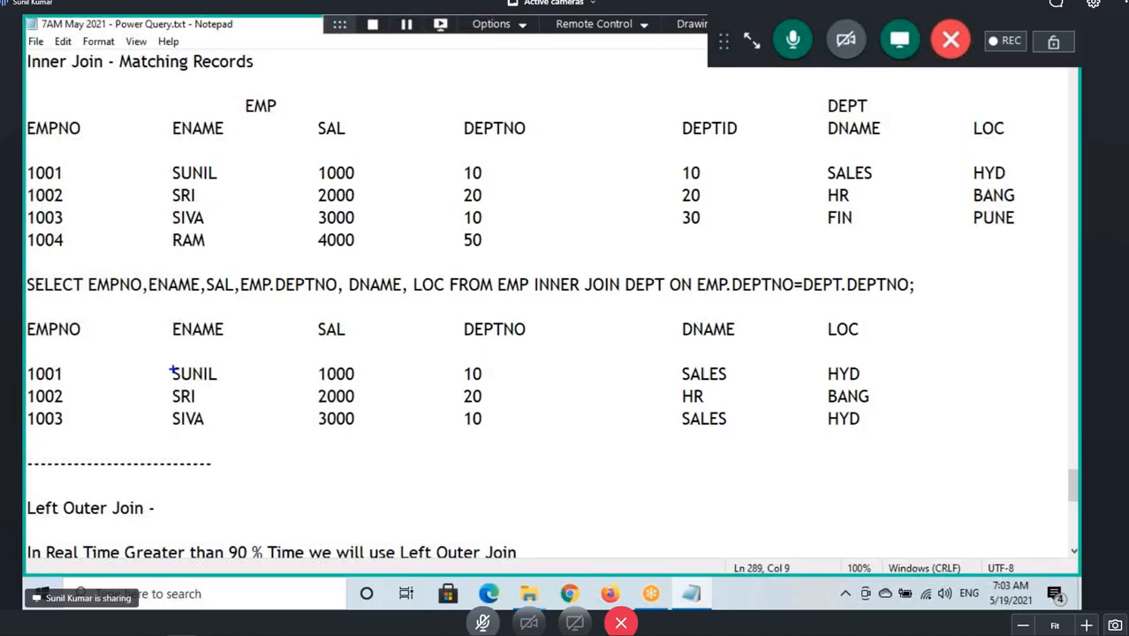
Annotate the first inner join match: box SUNIL, link DEPTNO 10 to DEPTID 10, and mark SALES and HYD in both tables.
left_click_drag(168, 359, 231, 383)
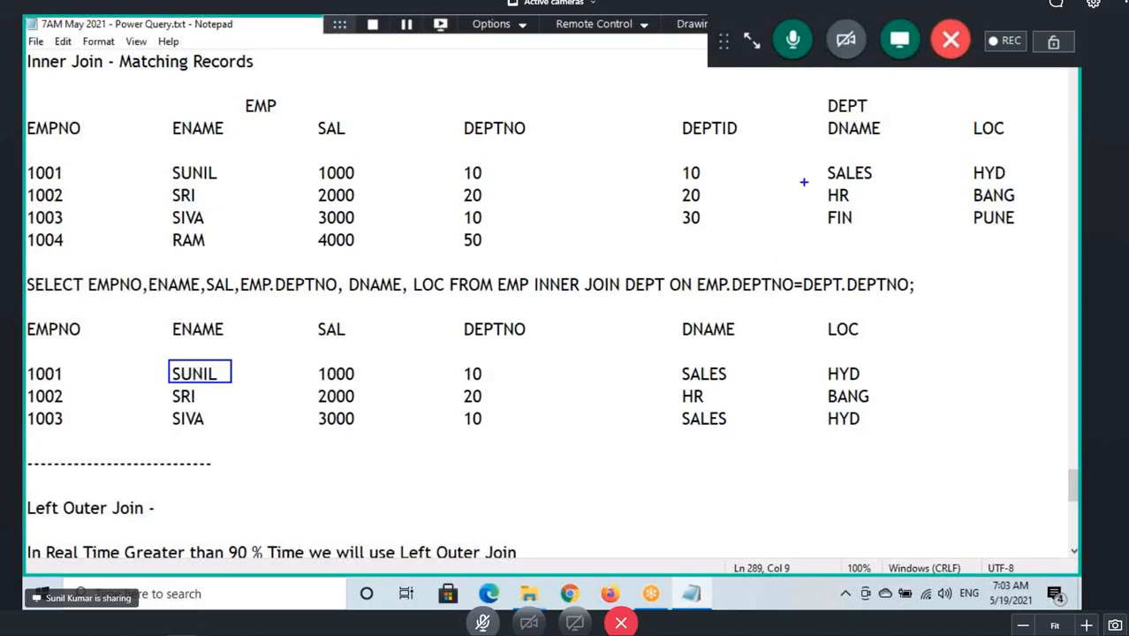
mouse_move(468, 182)
left_mouse_down()
mouse_move(463, 166)
mouse_move(681, 173)
mouse_move(654, 190)
left_mouse_up()
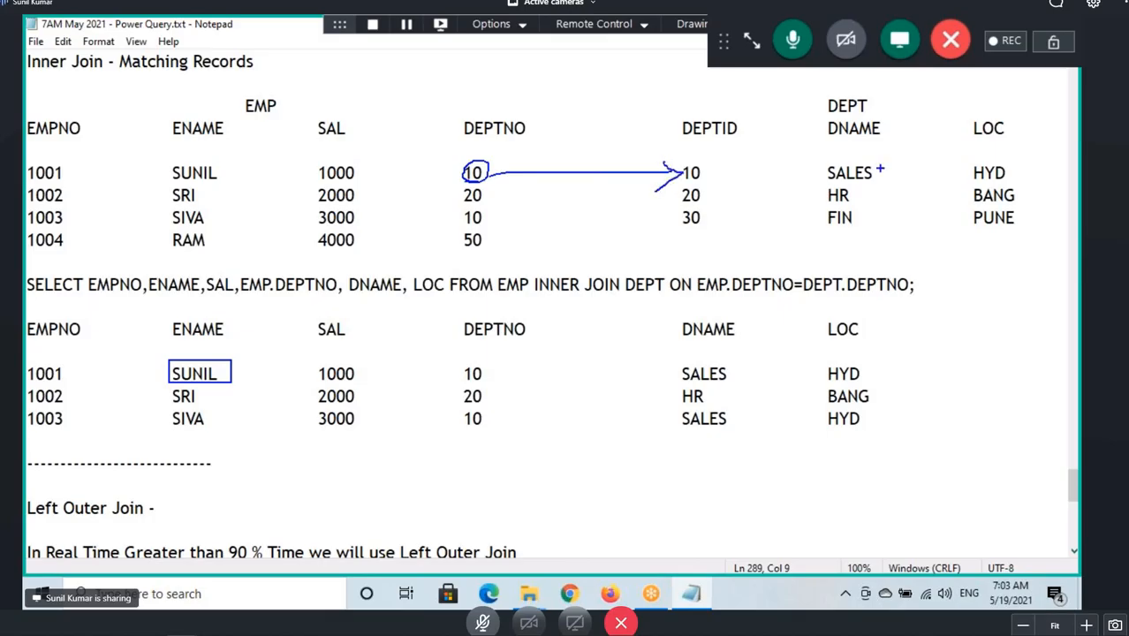
mouse_move(890, 158)
left_mouse_down()
mouse_move(818, 163)
mouse_move(944, 192)
mouse_move(1007, 178)
mouse_move(859, 162)
left_mouse_up()
left_click_drag(675, 362, 873, 385)
Annotate the second match: circle SRI and 20, link DEPTNO 20 to DEPTID 20, and mark HR and BANG.
mouse_move(167, 403)
left_mouse_down()
mouse_move(208, 391)
mouse_move(171, 386)
left_mouse_up()
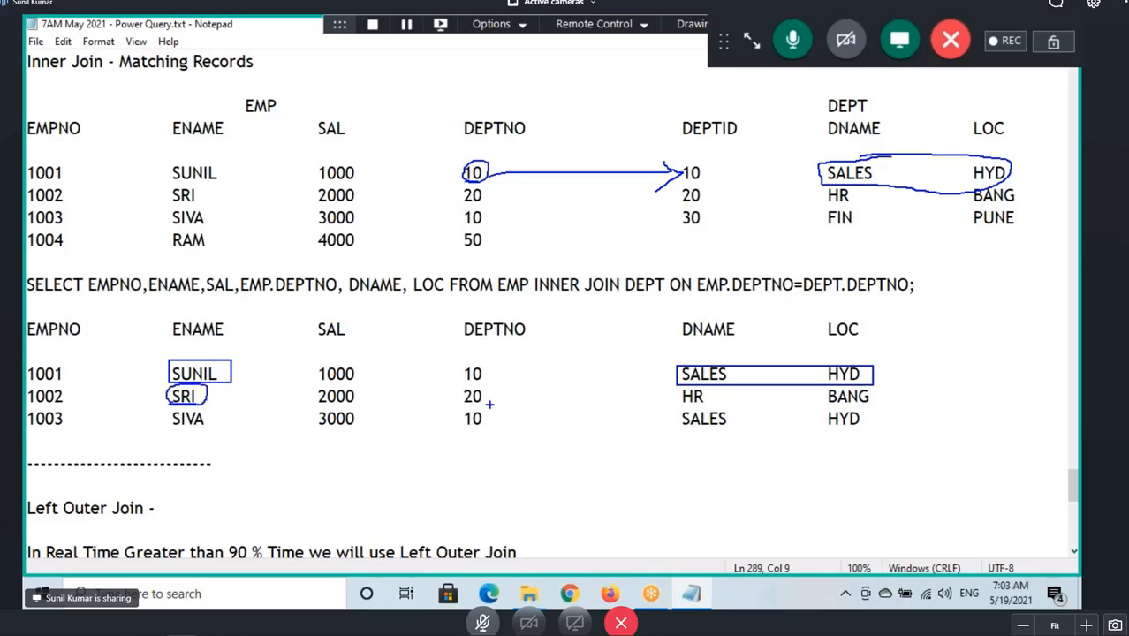
mouse_move(488, 403)
left_mouse_down()
mouse_move(486, 389)
mouse_move(460, 387)
left_mouse_up()
mouse_move(461, 203)
left_mouse_down()
mouse_move(512, 189)
mouse_move(684, 189)
mouse_move(665, 215)
left_mouse_up()
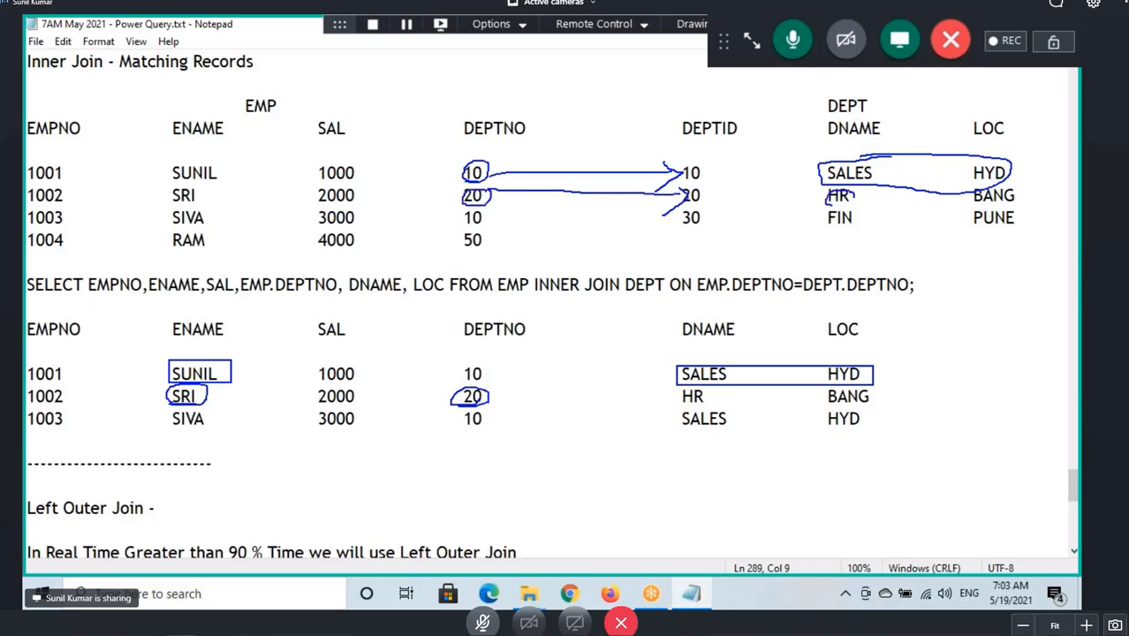
left_click_drag(832, 190, 841, 205)
mouse_move(1013, 182)
left_mouse_down()
mouse_move(947, 189)
mouse_move(972, 197)
left_mouse_up()
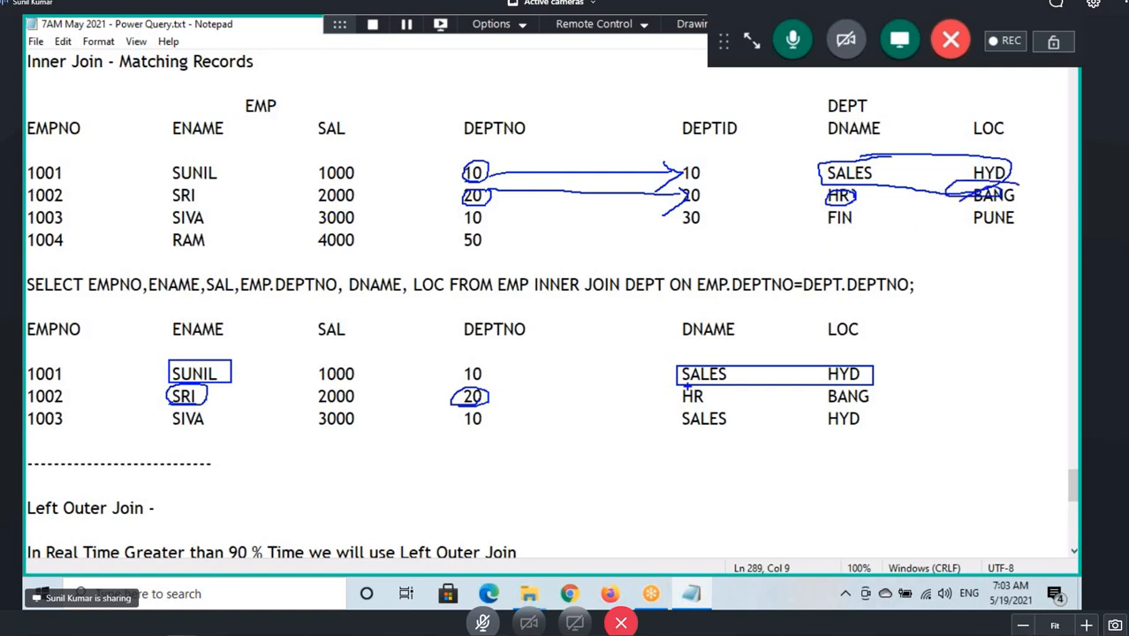
mouse_move(681, 389)
left_mouse_down()
mouse_move(708, 402)
mouse_move(885, 406)
left_mouse_up()
Annotate the third match: underline SIVA, 1003, 3000 and 10, link DEPTNO 10 to DEPTID 10, and box SALES HYD.
left_click_drag(171, 433, 203, 431)
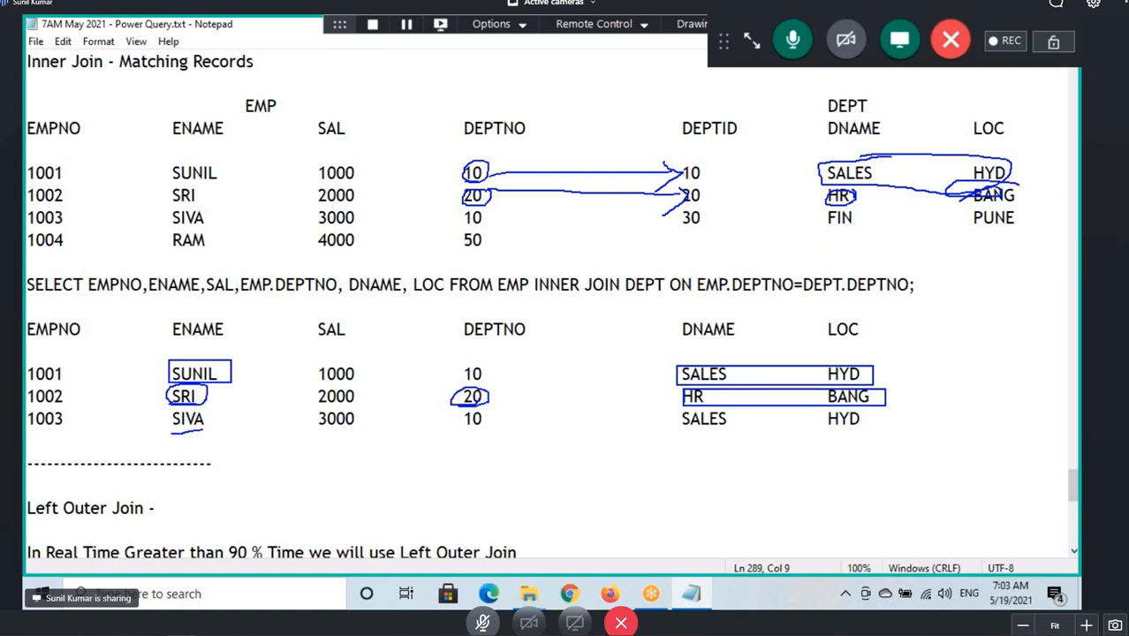
left_click_drag(462, 429, 483, 427)
left_click_drag(494, 179, 676, 166)
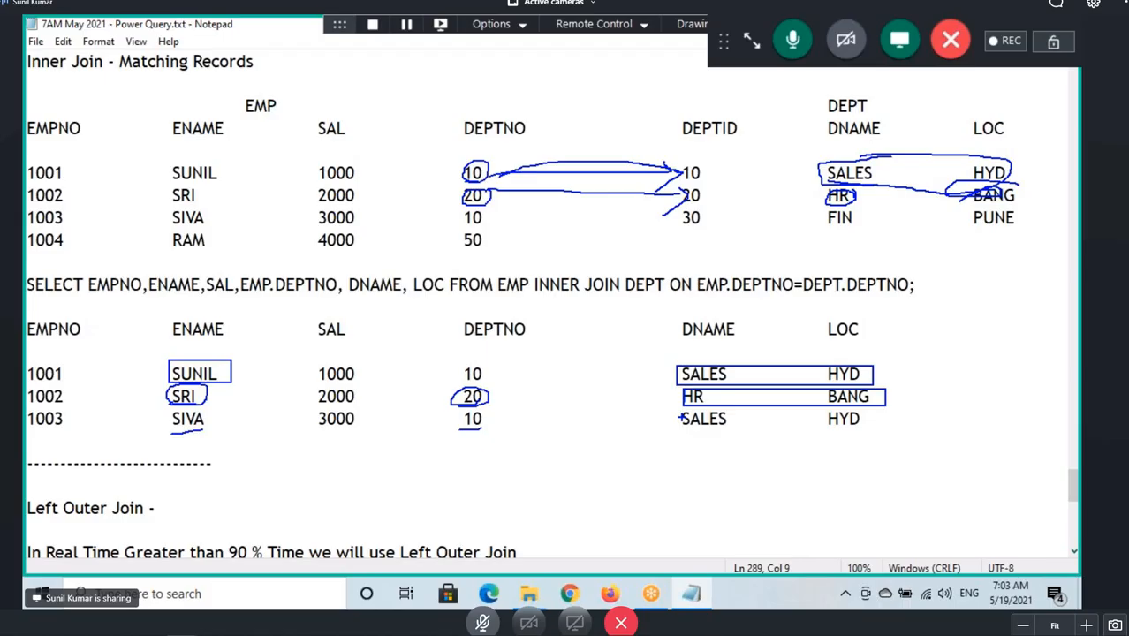
mouse_move(680, 418)
left_mouse_down()
mouse_move(866, 408)
mouse_move(681, 440)
left_mouse_up()
left_click_drag(168, 238, 219, 224)
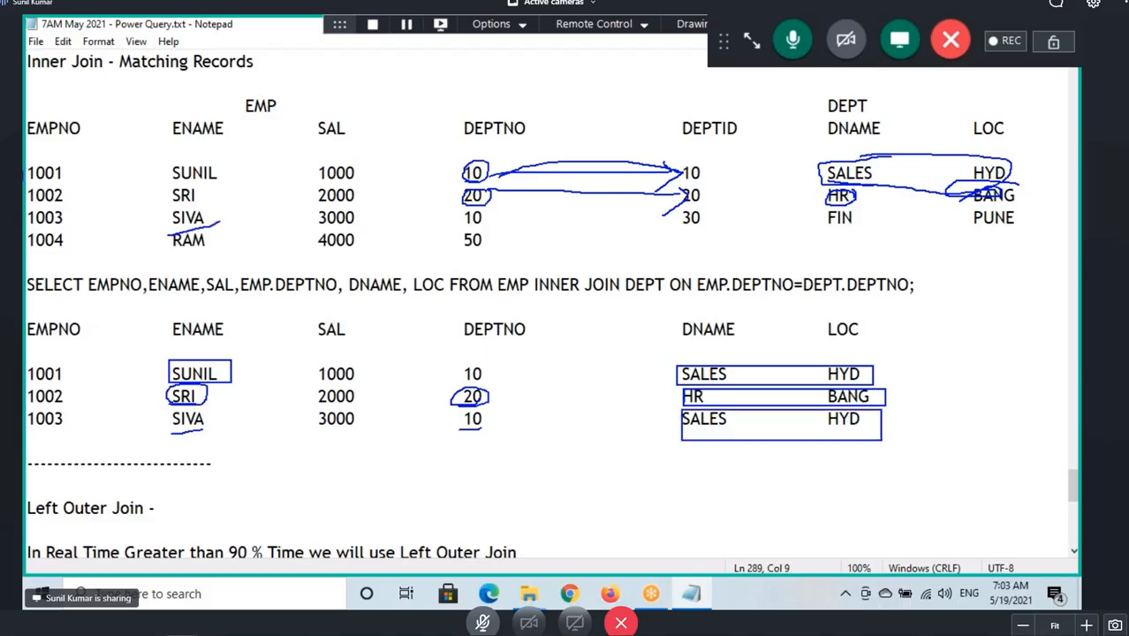
left_click_drag(22, 228, 151, 227)
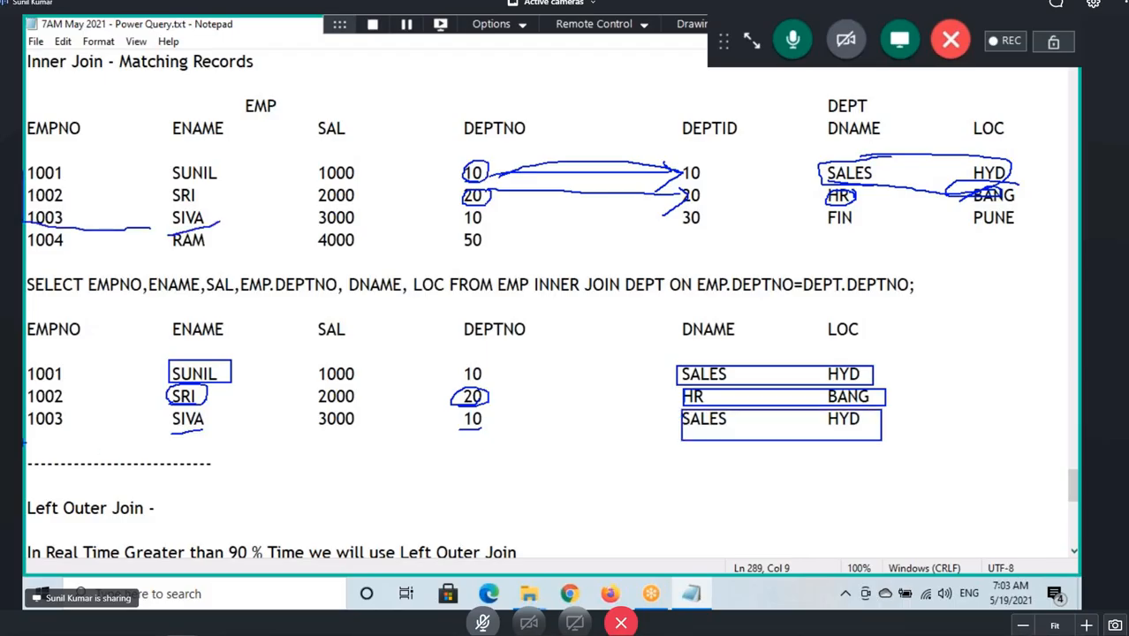
left_click_drag(27, 428, 210, 432)
left_click_drag(332, 429, 371, 427)
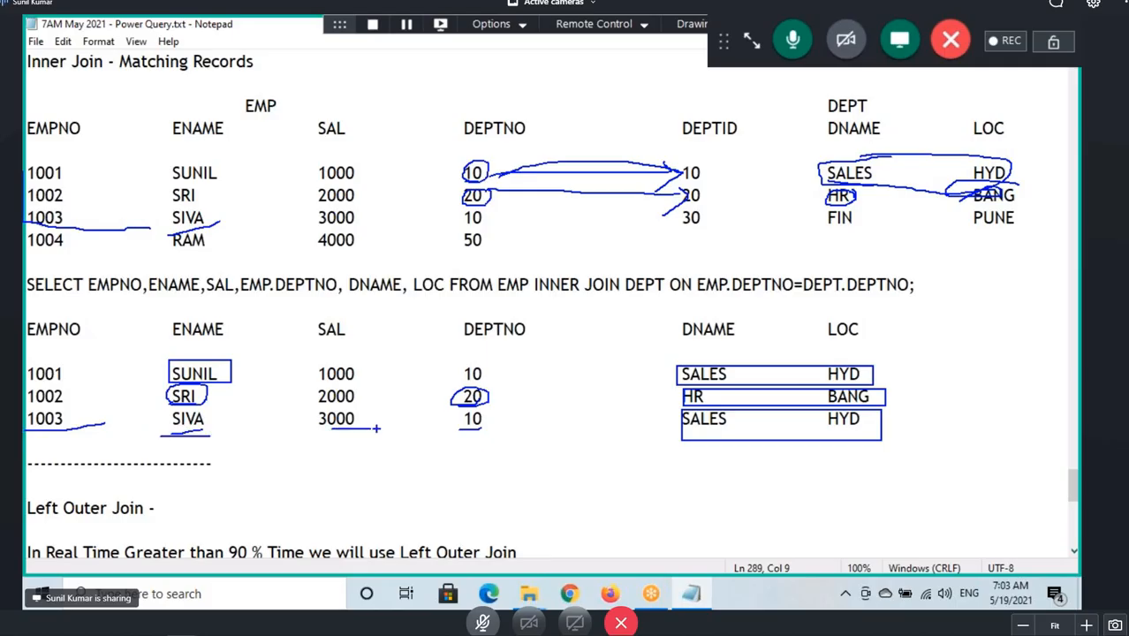
Annotate the unmatched RAM row: circle RAM and 50, and draw arrows from 50 to each DEPTID.
mouse_move(196, 231)
left_mouse_down()
mouse_move(176, 231)
mouse_move(220, 252)
mouse_move(186, 226)
left_mouse_up()
mouse_move(174, 443)
left_mouse_down()
mouse_move(175, 429)
mouse_move(228, 452)
mouse_move(237, 433)
mouse_move(179, 468)
mouse_move(213, 470)
left_mouse_up()
mouse_move(176, 256)
left_mouse_down()
mouse_move(221, 252)
mouse_move(212, 255)
left_mouse_up()
left_click_drag(490, 229, 462, 227)
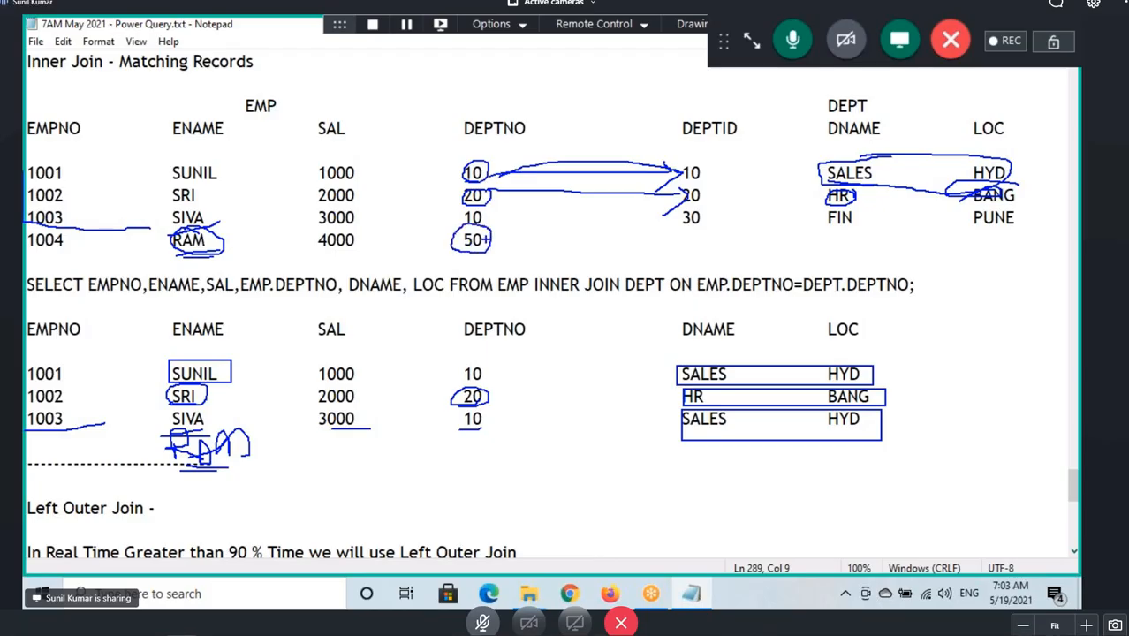
left_click_drag(491, 235, 659, 170)
left_click_drag(508, 238, 685, 195)
left_click_drag(502, 259, 685, 213)
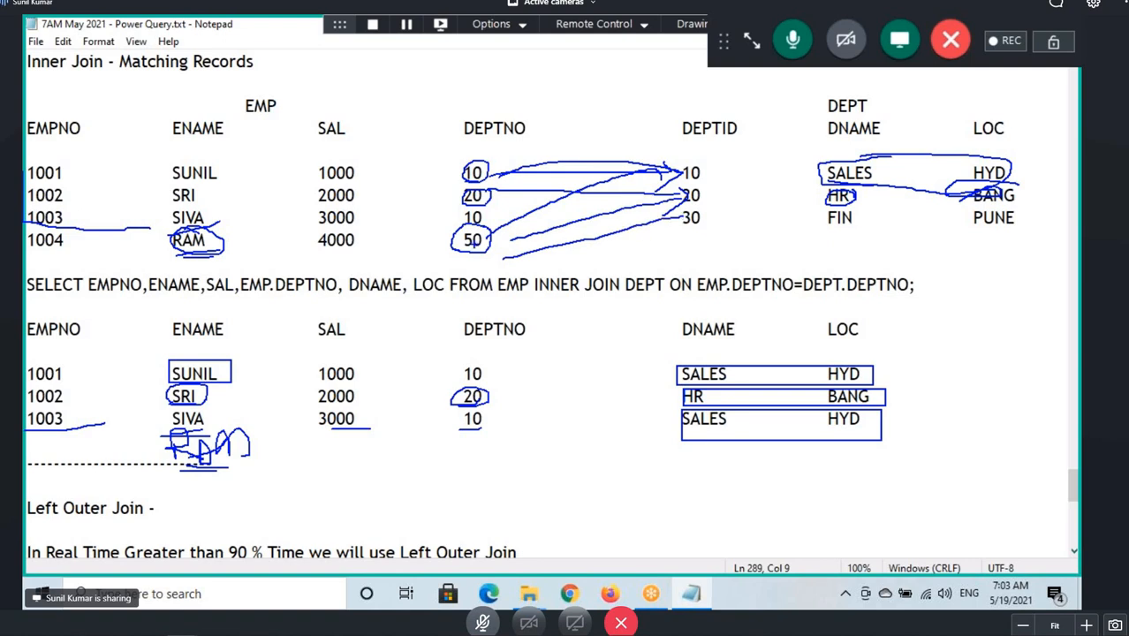
mouse_move(471, 229)
left_mouse_down()
mouse_move(463, 255)
mouse_move(458, 221)
mouse_move(450, 240)
left_mouse_up()
mouse_move(565, 301)
left_mouse_down()
mouse_move(524, 311)
mouse_move(504, 335)
left_mouse_up()
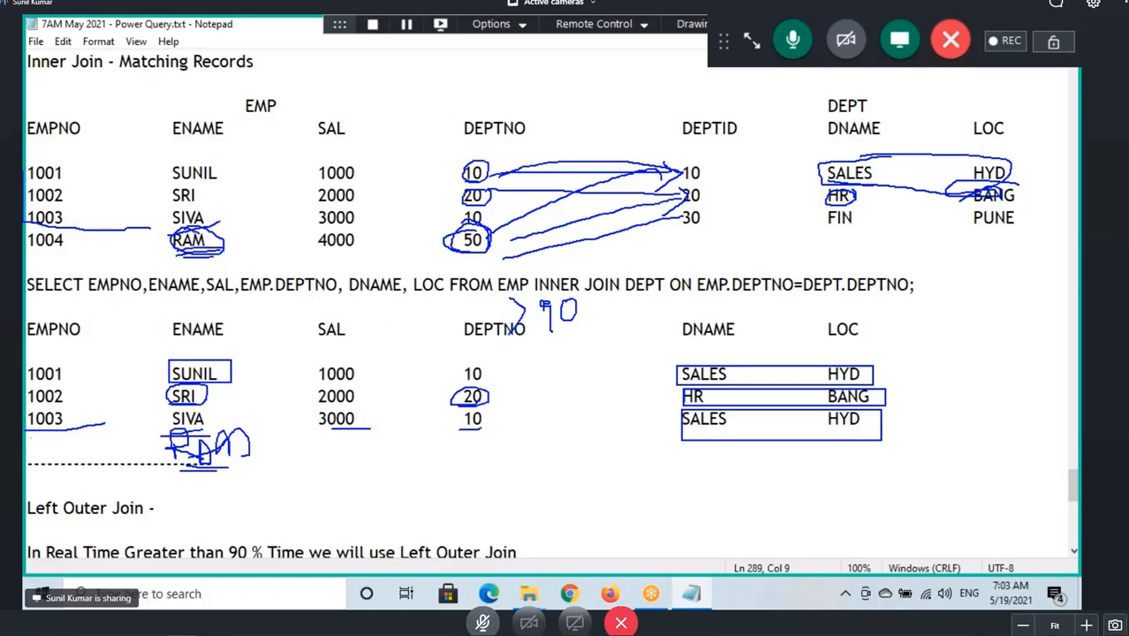
Handwrite an extra result row 1004, RAM, 4000, 50 beneath the inner join output.
mouse_move(30, 438)
left_mouse_down()
mouse_move(31, 466)
mouse_move(99, 450)
mouse_move(77, 483)
left_mouse_up()
left_click_drag(210, 465, 238, 467)
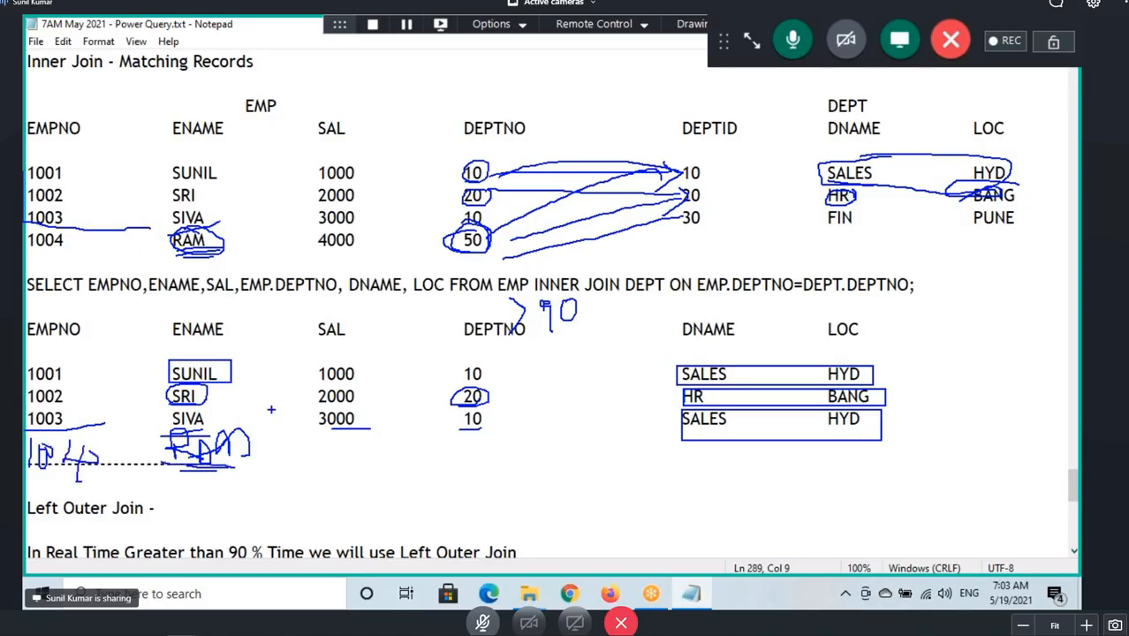
mouse_move(315, 439)
left_mouse_down()
mouse_move(328, 452)
mouse_move(318, 472)
mouse_move(360, 451)
left_mouse_up()
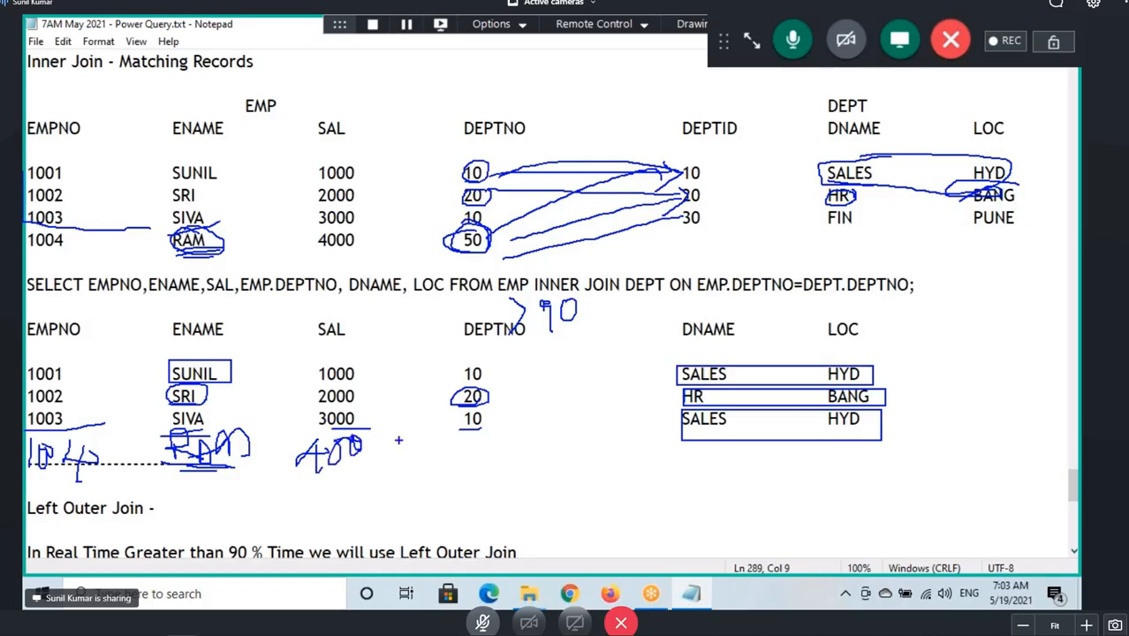
mouse_move(436, 427)
left_mouse_down()
mouse_move(431, 465)
mouse_move(467, 435)
left_mouse_up()
mouse_move(459, 438)
left_mouse_down()
mouse_move(476, 478)
mouse_move(469, 447)
left_mouse_up()
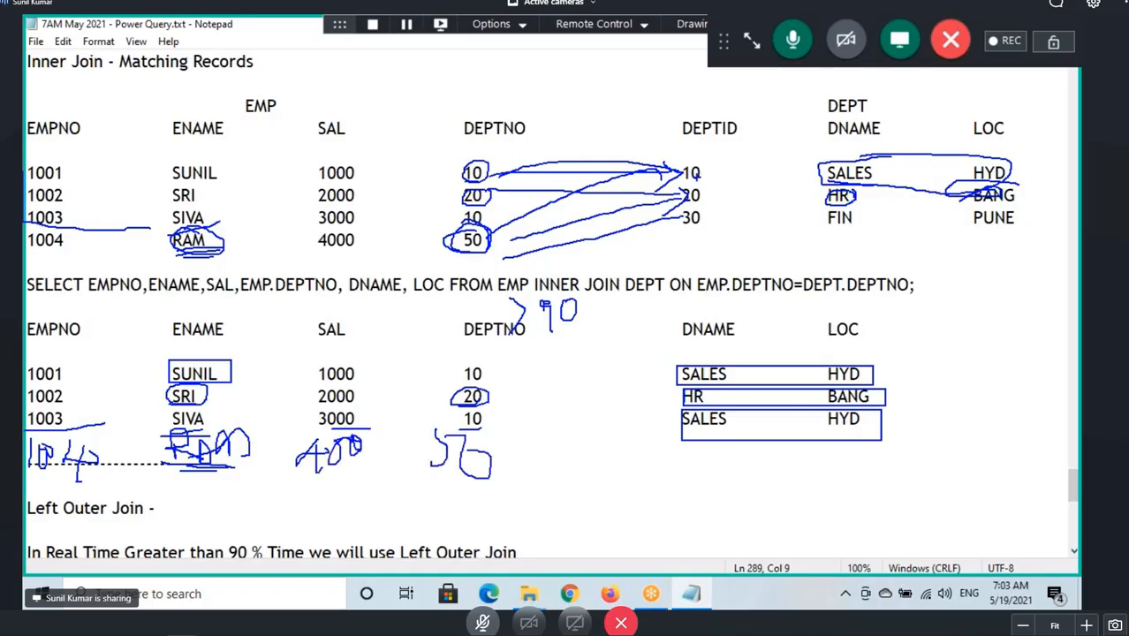
Circle the DEPTID column, underline FIN and PUNE, and handwrite NULL under DNAME and LOC.
mouse_move(709, 159)
left_mouse_down()
mouse_move(673, 181)
mouse_move(678, 231)
mouse_move(723, 167)
mouse_move(695, 157)
left_mouse_up()
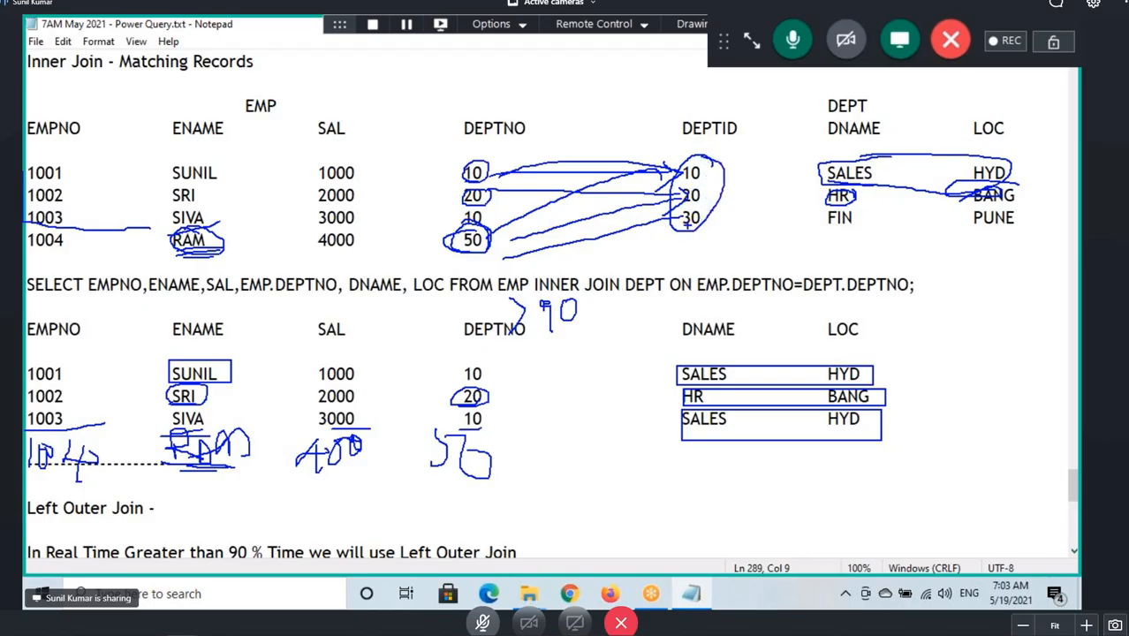
left_click_drag(827, 232, 874, 231)
left_click_drag(959, 235, 1012, 221)
mouse_move(680, 446)
left_mouse_down()
mouse_move(671, 482)
mouse_move(706, 439)
mouse_move(722, 466)
mouse_move(742, 447)
mouse_move(753, 469)
mouse_move(780, 459)
left_mouse_up()
mouse_move(848, 450)
left_mouse_down()
mouse_move(834, 487)
mouse_move(874, 442)
mouse_move(897, 447)
mouse_move(902, 484)
mouse_move(929, 470)
left_mouse_up()
left_click_drag(938, 436, 959, 462)
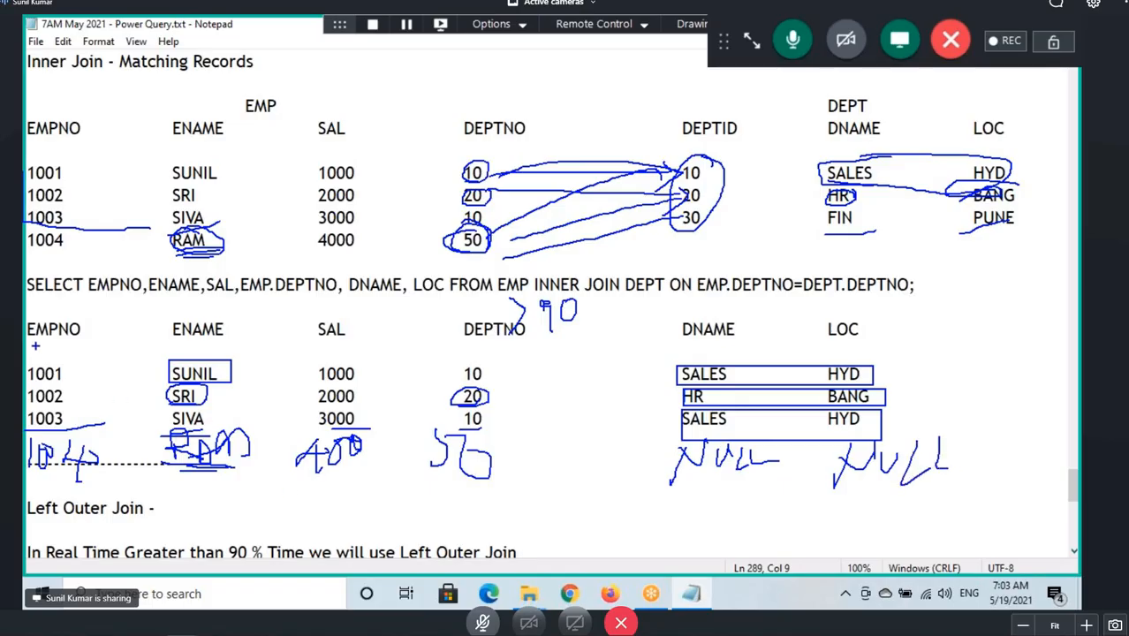
Draw a box around the whole result set including the handwritten row.
left_click_drag(25, 351, 967, 502)
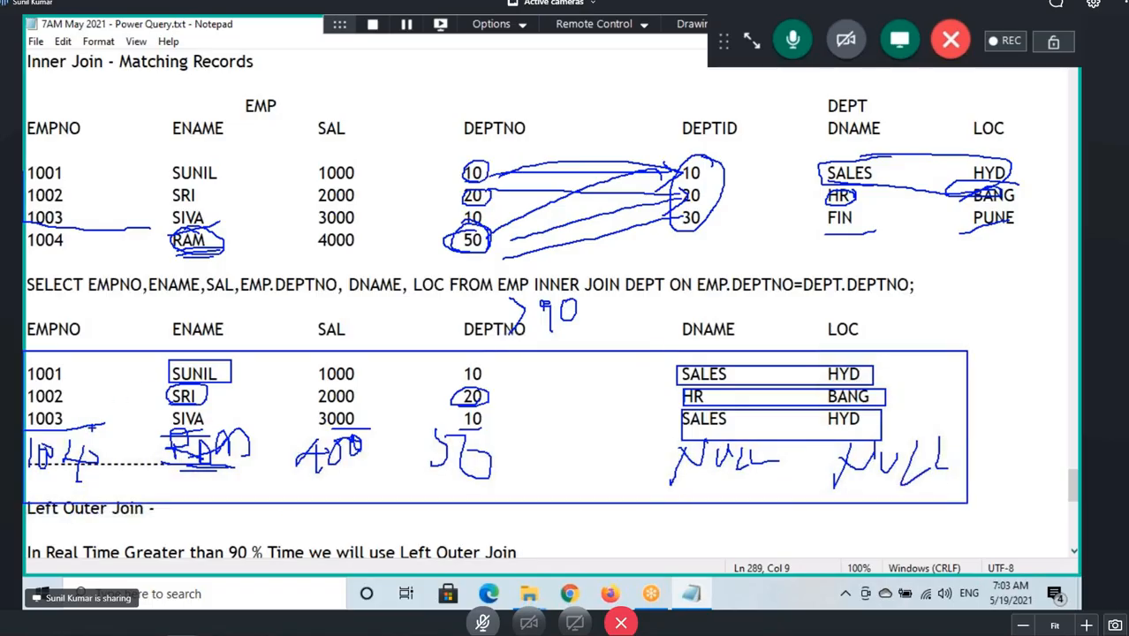
mouse_move(136, 340)
left_mouse_down()
mouse_move(191, 300)
mouse_move(251, 346)
mouse_move(250, 367)
left_mouse_up()
mouse_move(33, 521)
left_mouse_down()
mouse_move(134, 515)
mouse_move(149, 528)
mouse_move(73, 527)
left_mouse_up()
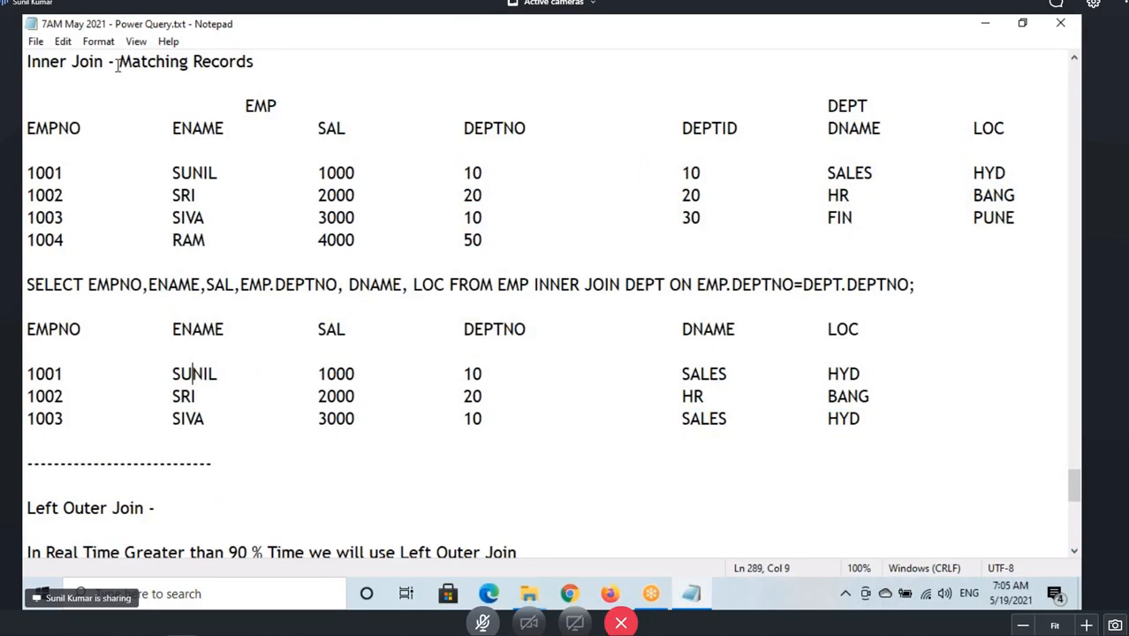
Copy Matching Records from the Inner Join heading and paste it after the Left Outer Join heading's dash.
left_click_drag(114, 61, 257, 61)
key("ctrl+c")
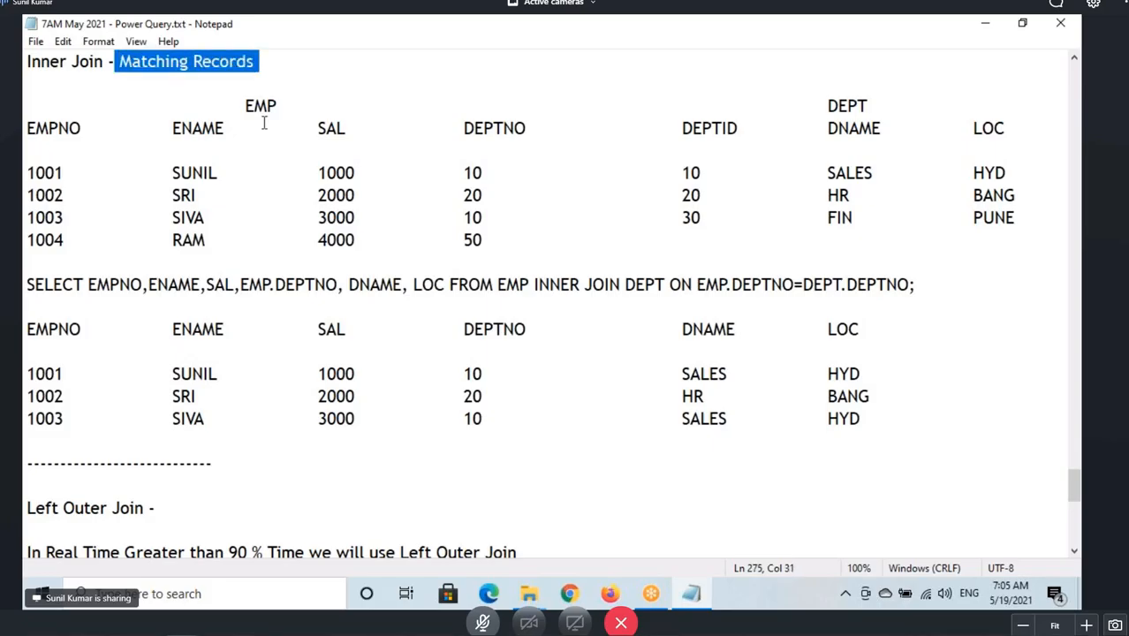
left_click(181, 503)
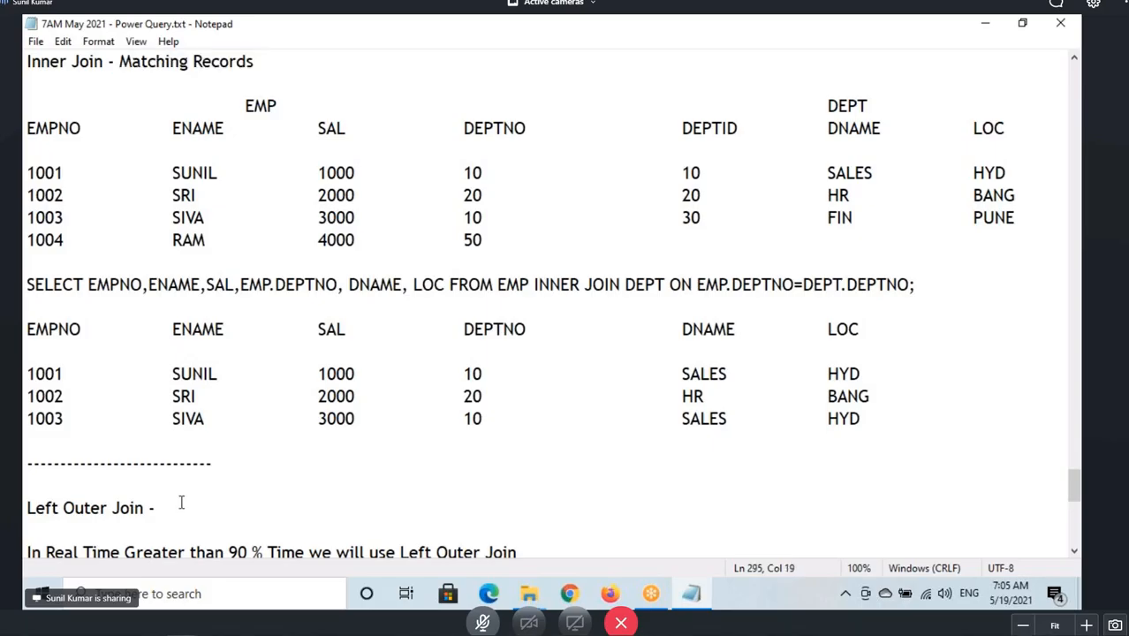
type("(")
key("ctrl+v")
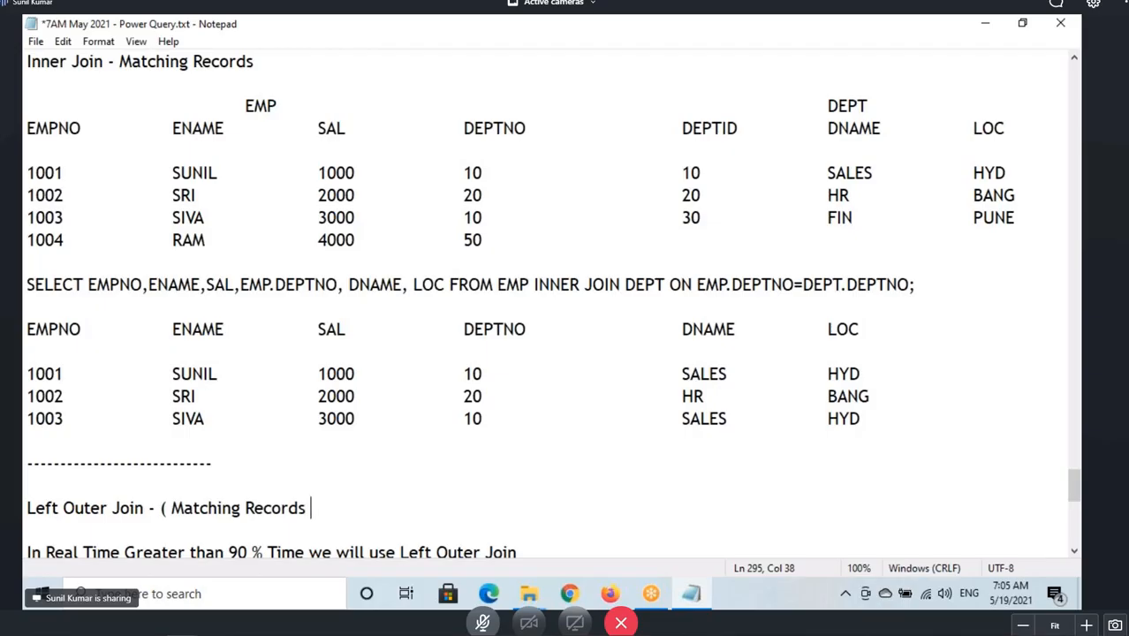
type(")")
left_click(166, 507)
key("BackSpace")
left_click(325, 507)
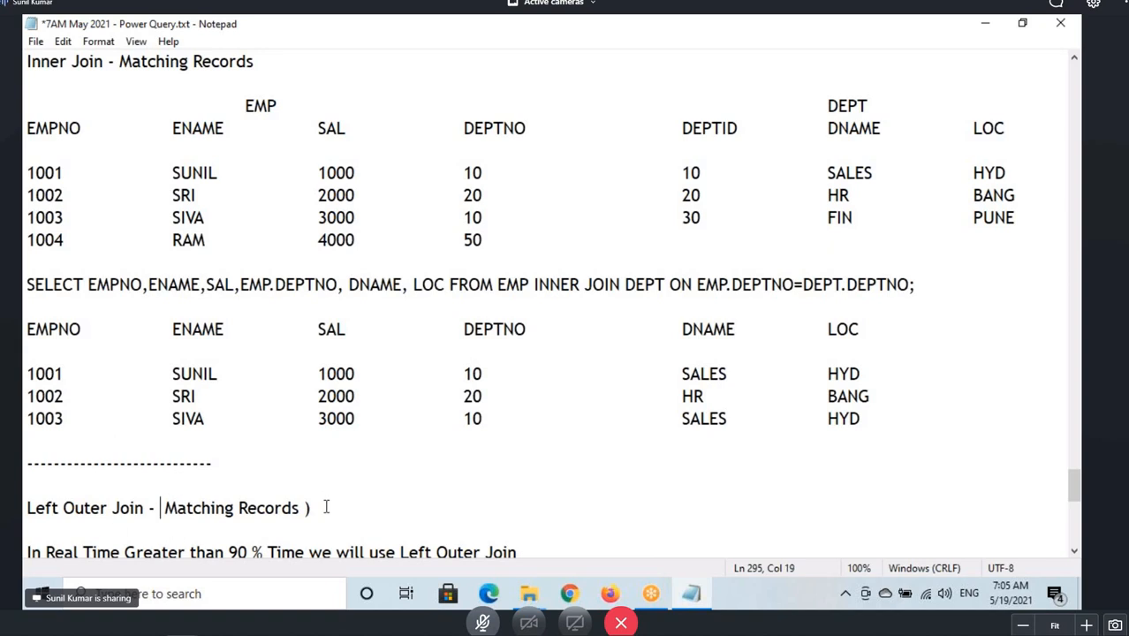
key("BackSpace")
Append (Inner Join Output) after Matching Records in the Left Outer Join line.
type("(Inner Join Ou")
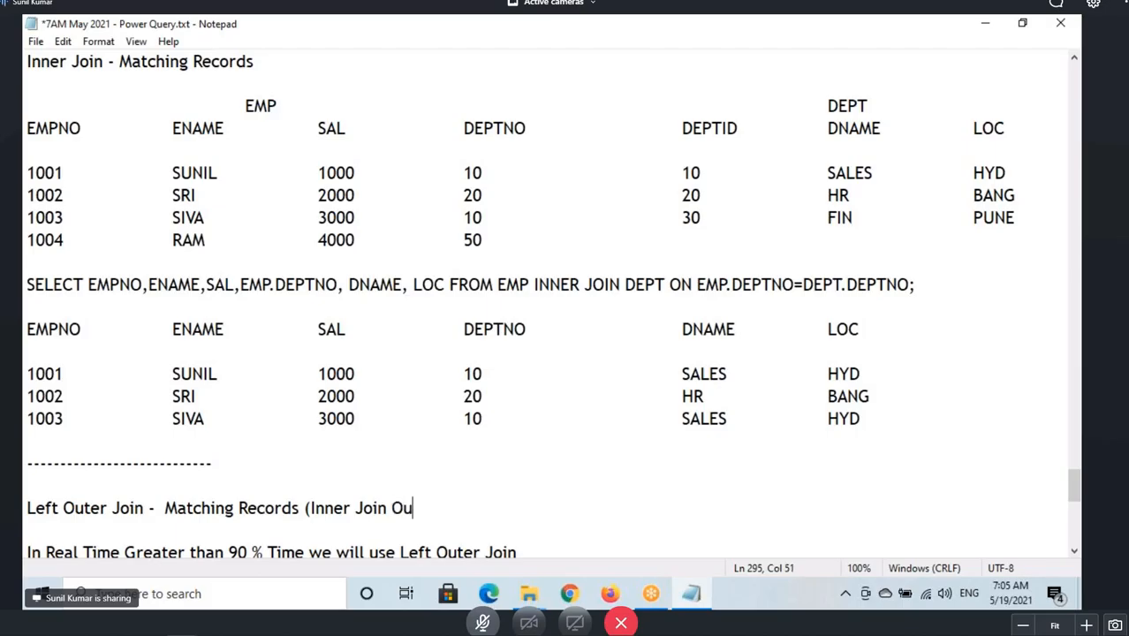
type("tput")
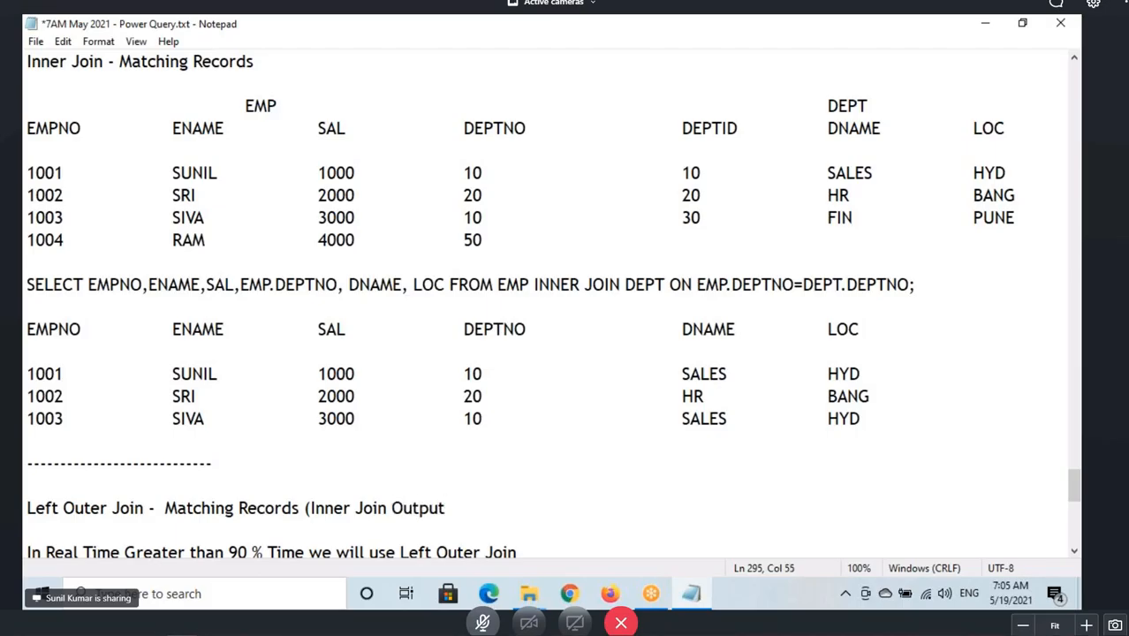
type(")")
Complete the Left Outer Join definition with + Non Matching Records from Left Side Table.
left_click_drag(215, 508, 438, 508)
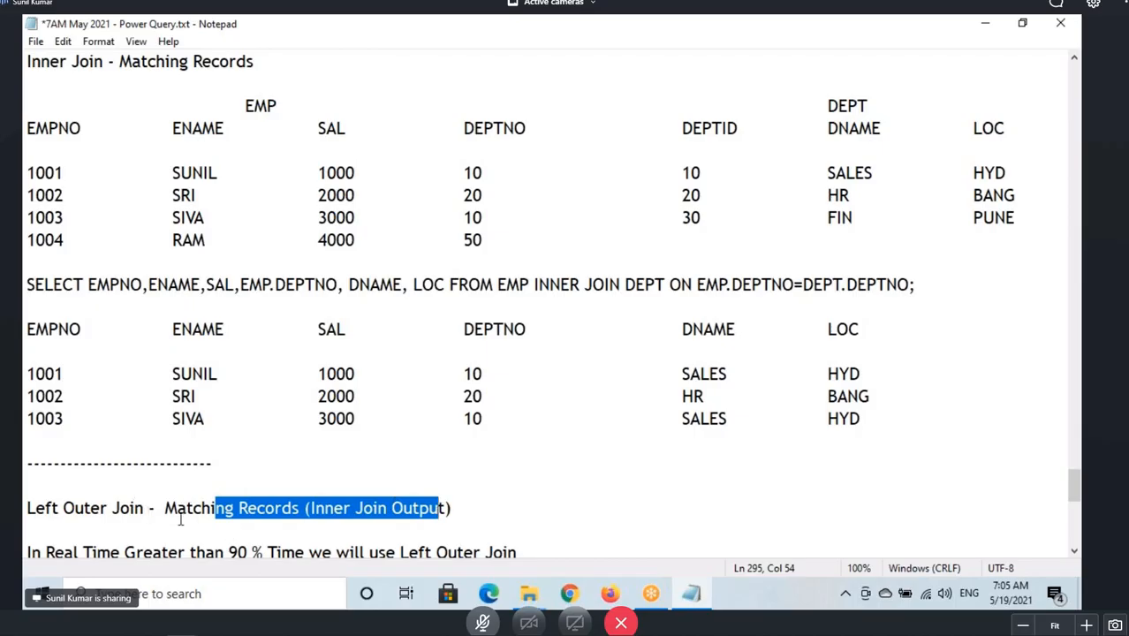
left_click_drag(177, 508, 292, 508)
left_click(454, 508)
type("+")
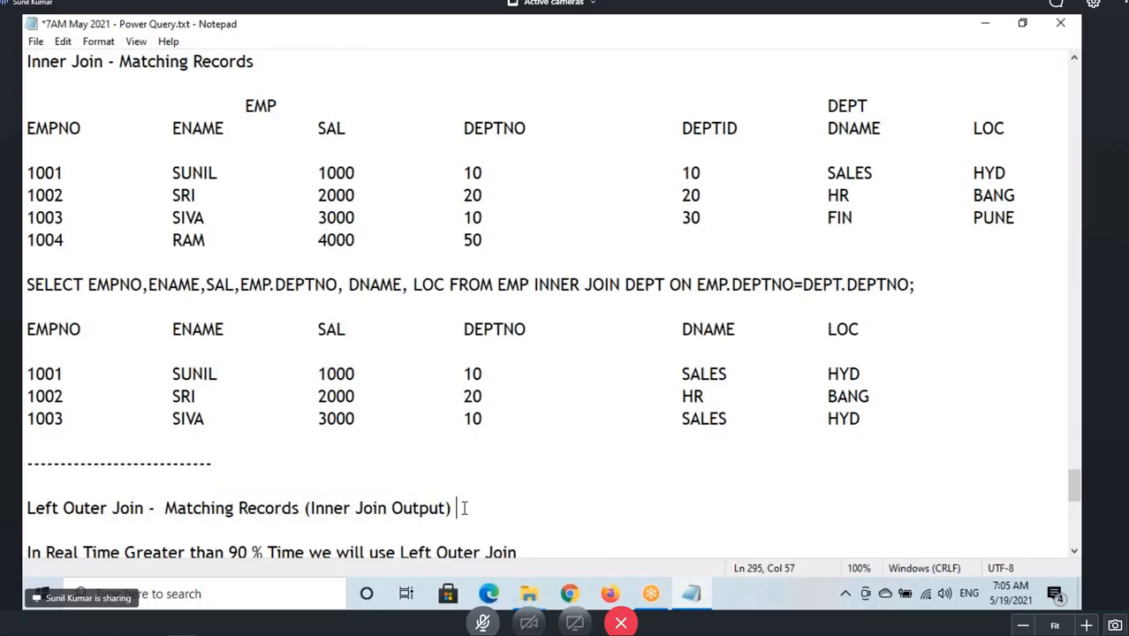
type(" N")
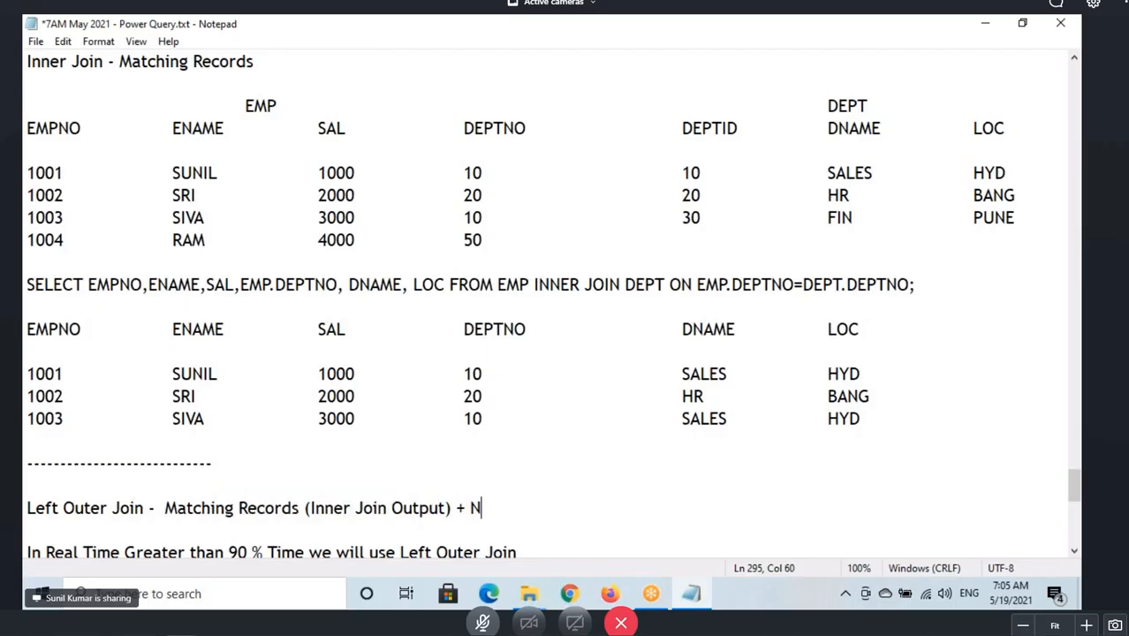
type("on Ma")
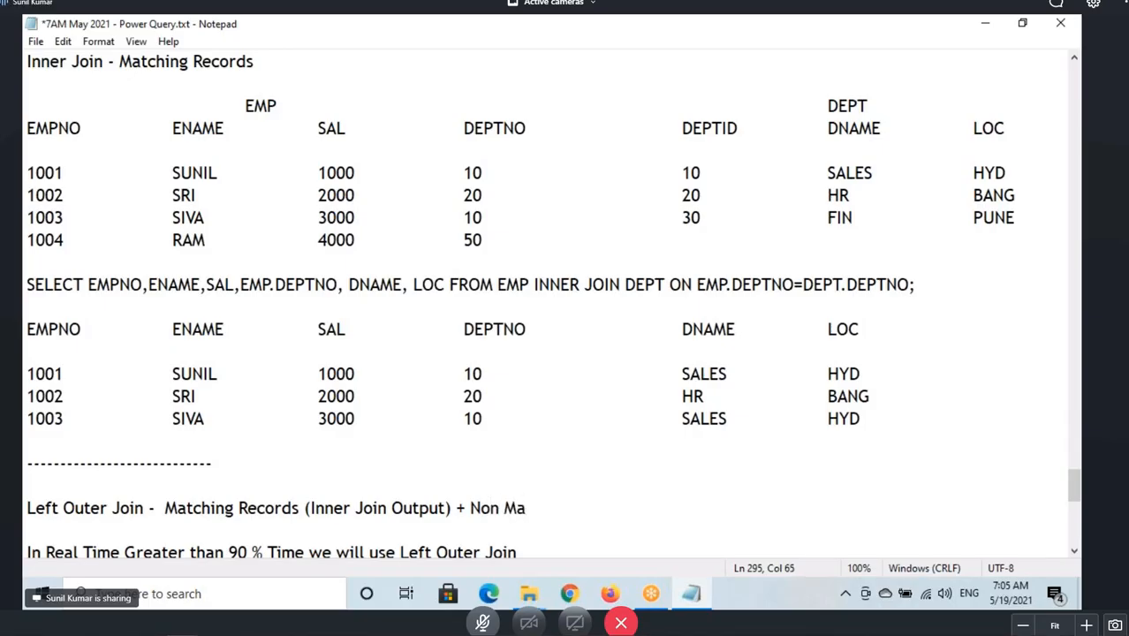
type("tching Records")
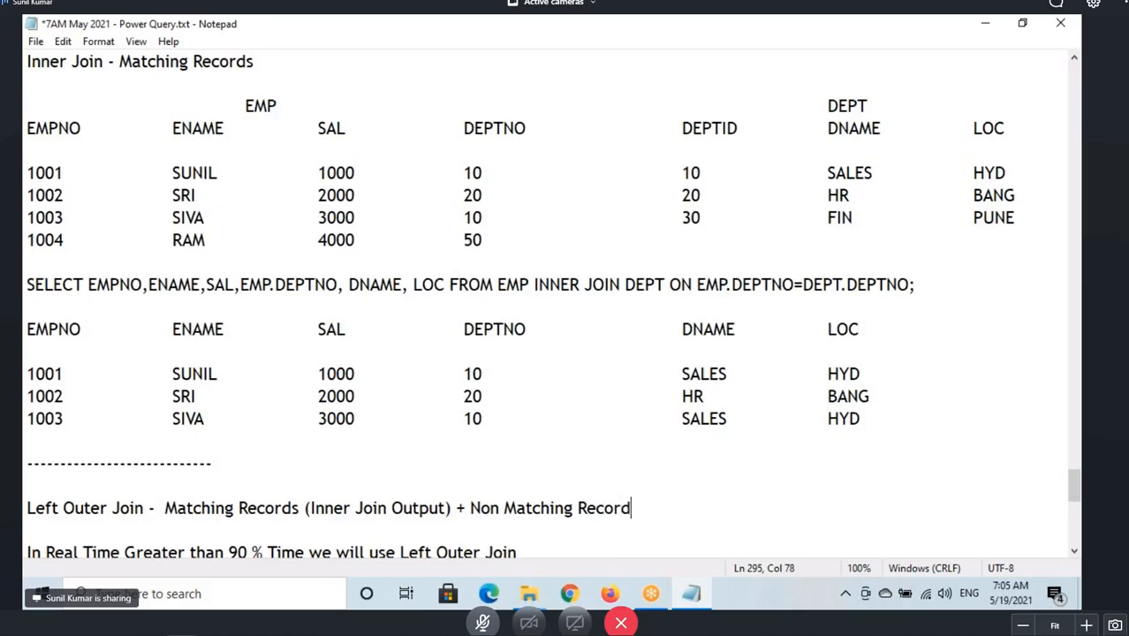
type(" from ")
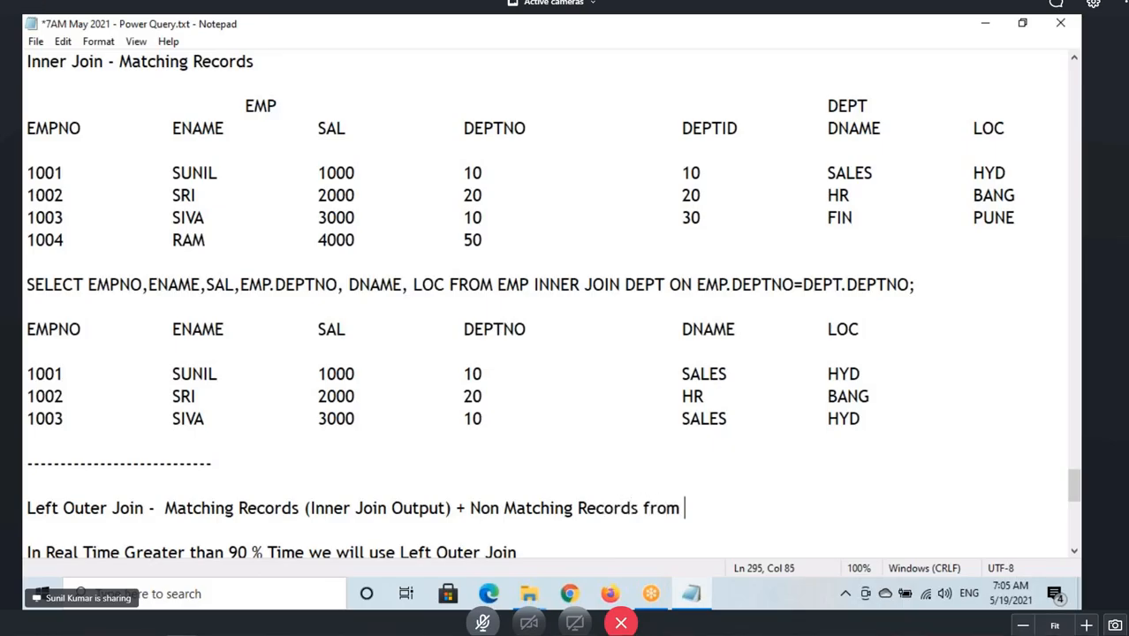
type("Left Sid")
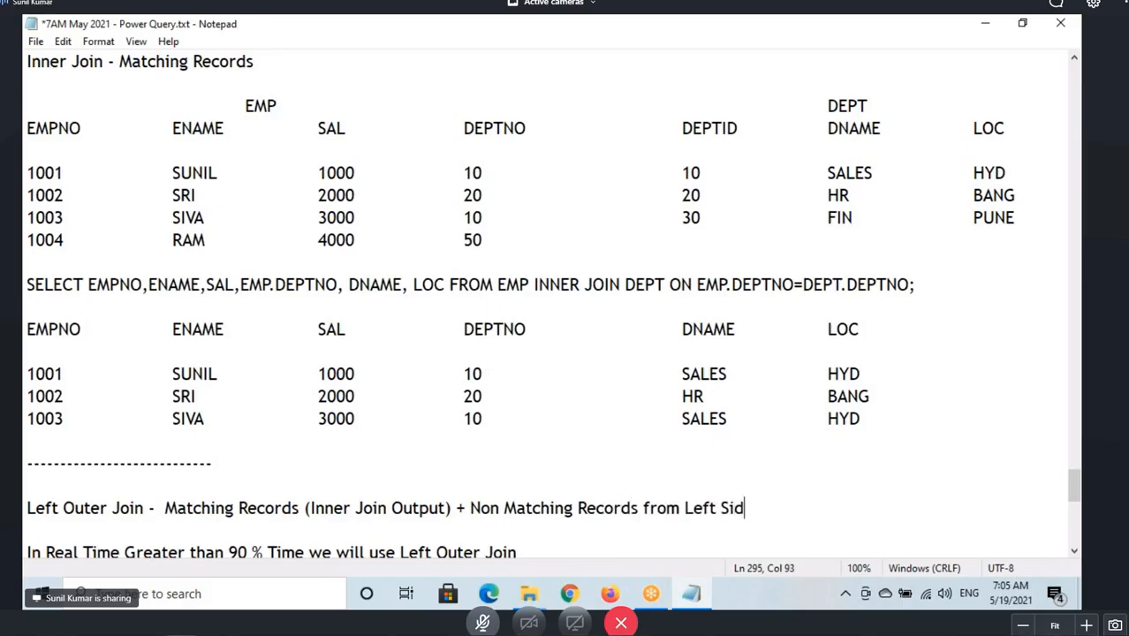
type("e Table")
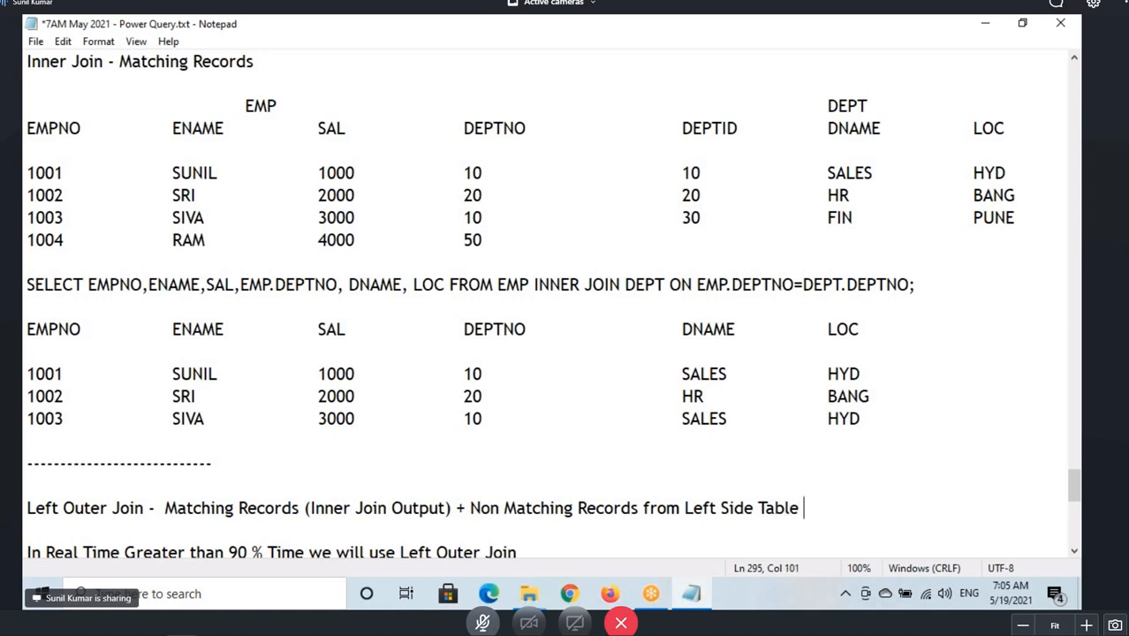
scroll(157, 355, "down", 3)
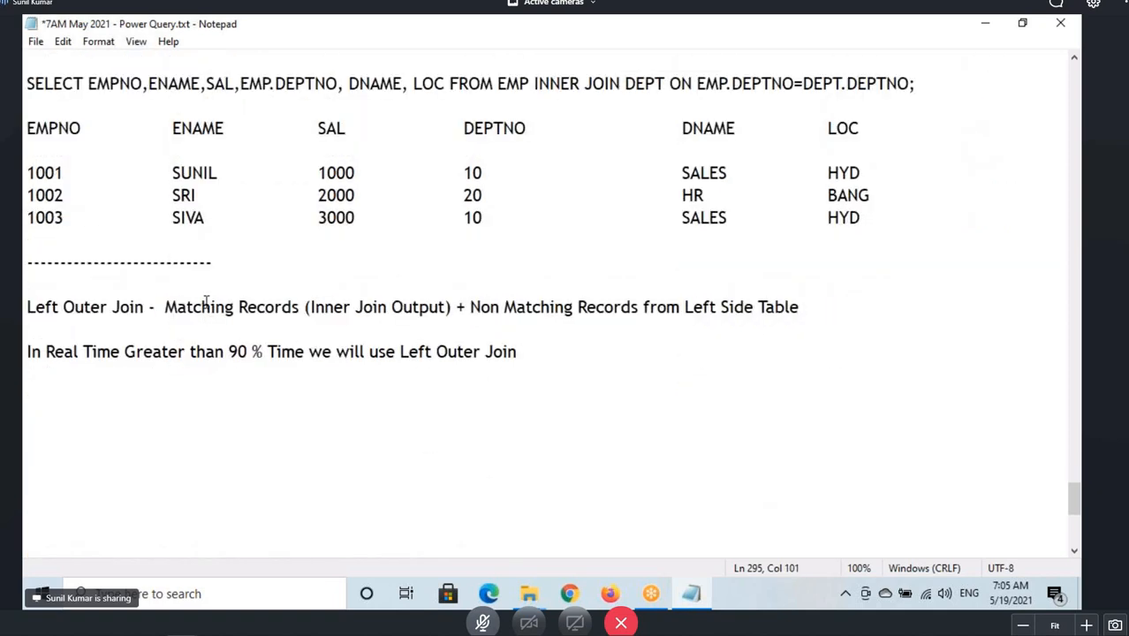
Highlight the Left Outer Join definition and the real-time usage note.
left_click_drag(203, 305, 804, 303)
left_click(712, 311)
left_click_drag(26, 306, 536, 353)
Copy the EMP and DEPT sample tables and paste them on a new line below the real-time usage note.
scroll(265, 340, "up", 4)
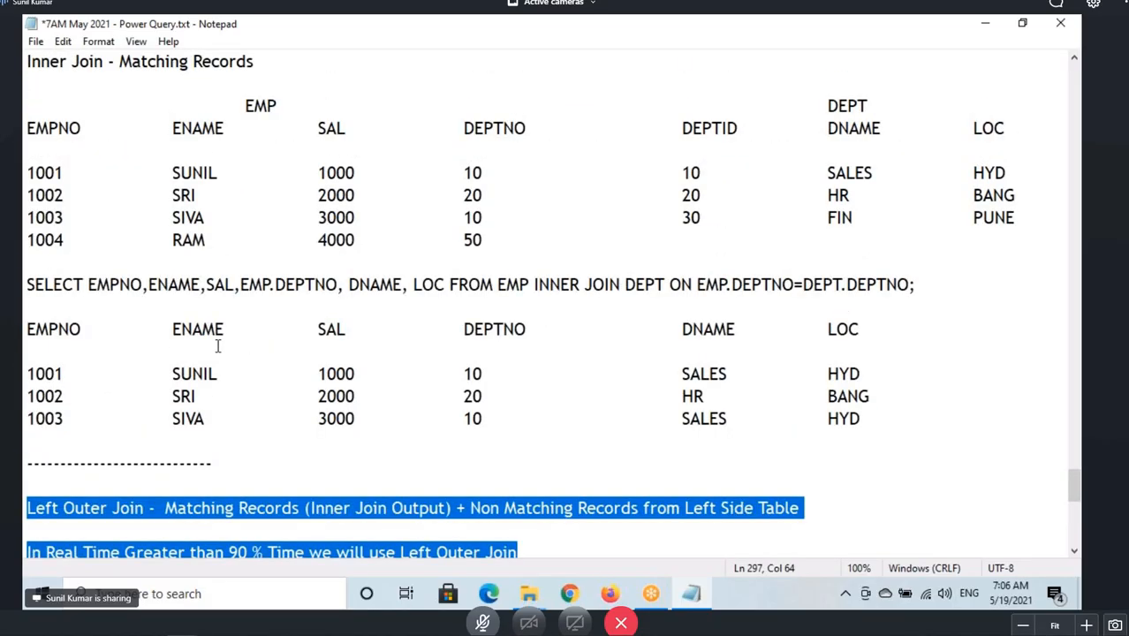
left_click_drag(23, 167, 495, 295)
key("ctrl+c")
scroll(516, 212, "down", 5)
left_click(38, 330)
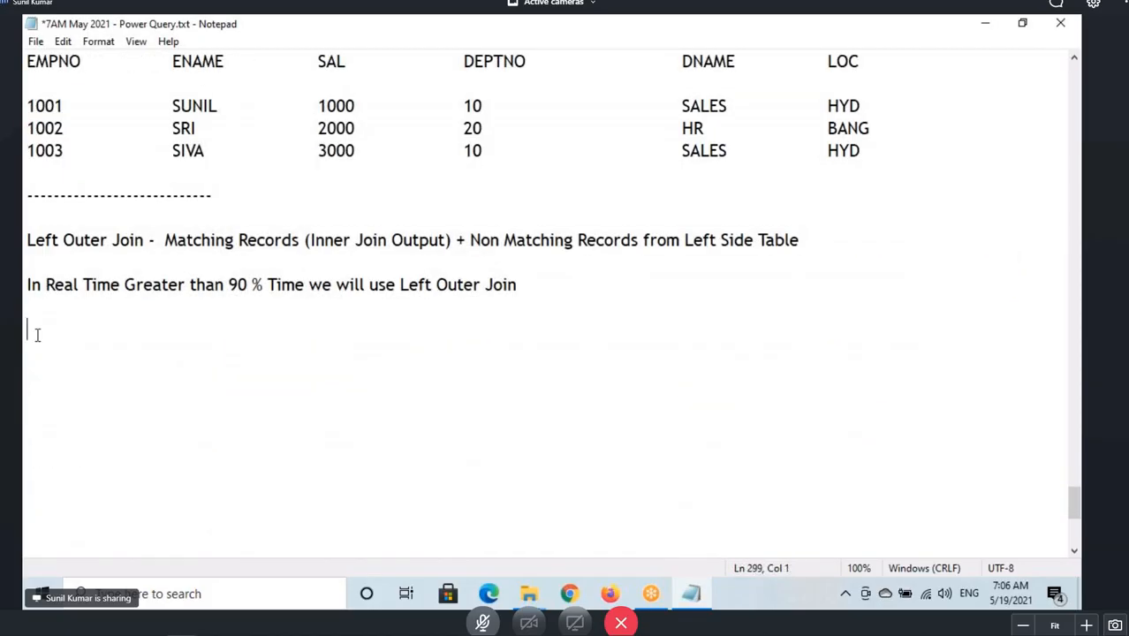
key("ctrl+v")
Highlight the pasted tables and the inner join SELECT statement above them.
left_click_drag(25, 327, 749, 439)
left_click(749, 439)
scroll(244, 370, "up", 3)
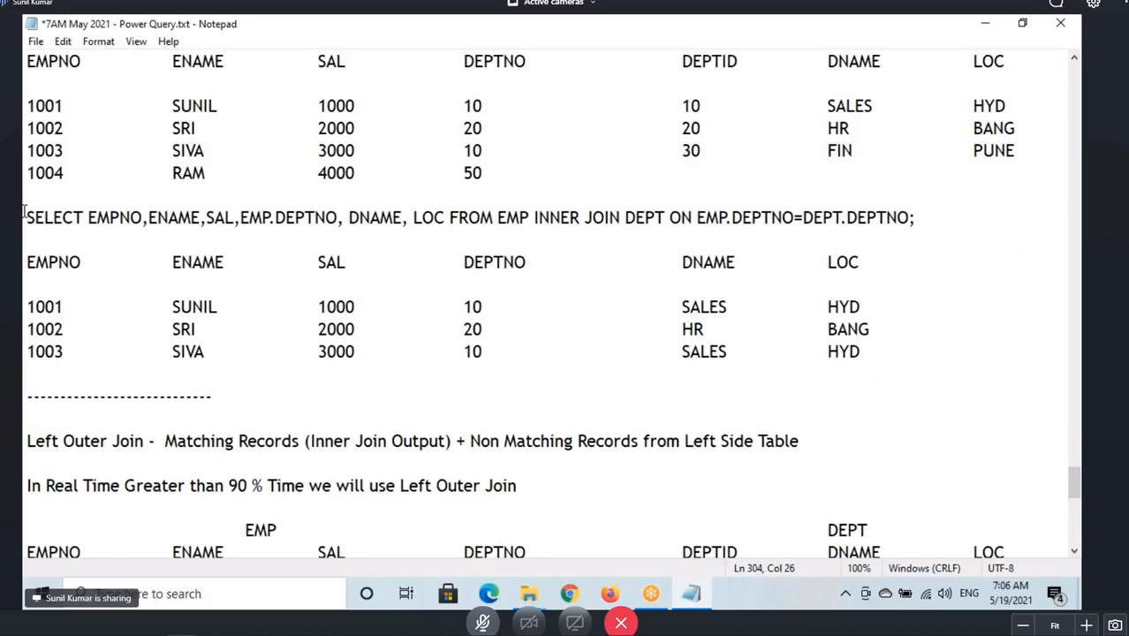
left_click_drag(27, 217, 927, 213)
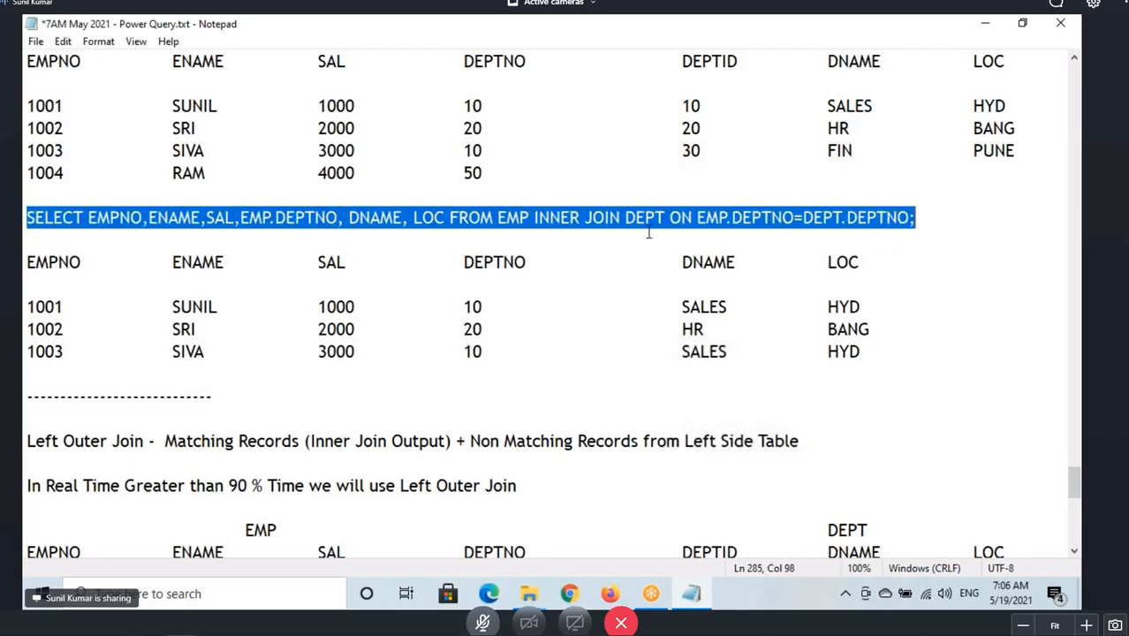
left_click(545, 217)
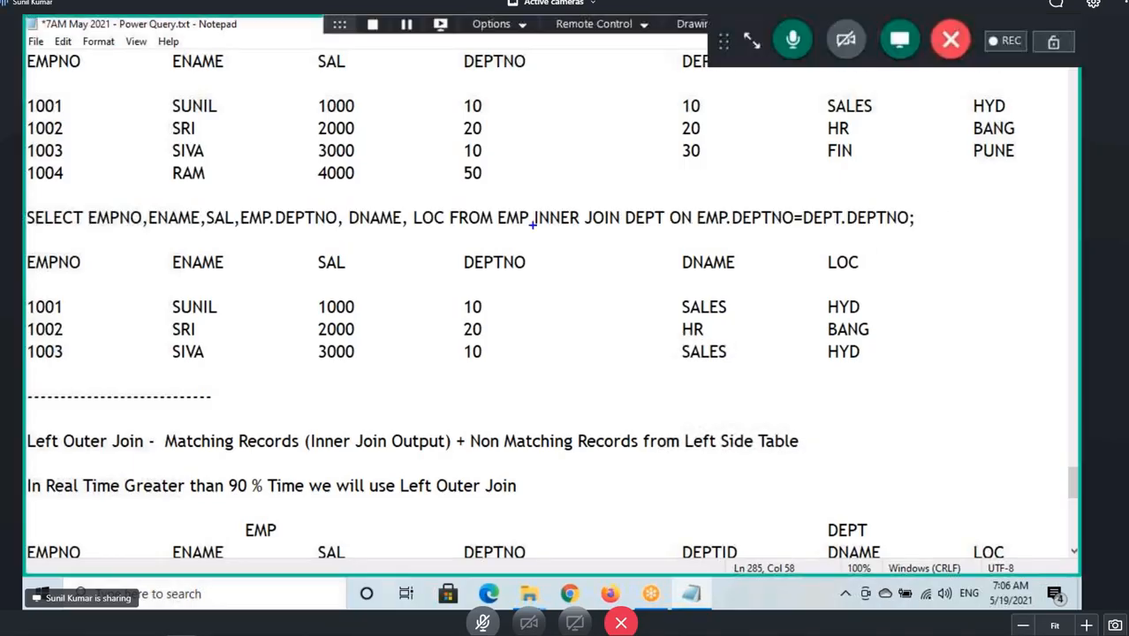
Draw a box around INNER and underline the selected column list in the inner join SELECT statement.
mouse_move(533, 201)
left_mouse_down()
mouse_move(586, 237)
mouse_move(554, 235)
mouse_move(590, 240)
mouse_move(588, 258)
mouse_move(650, 234)
left_mouse_up()
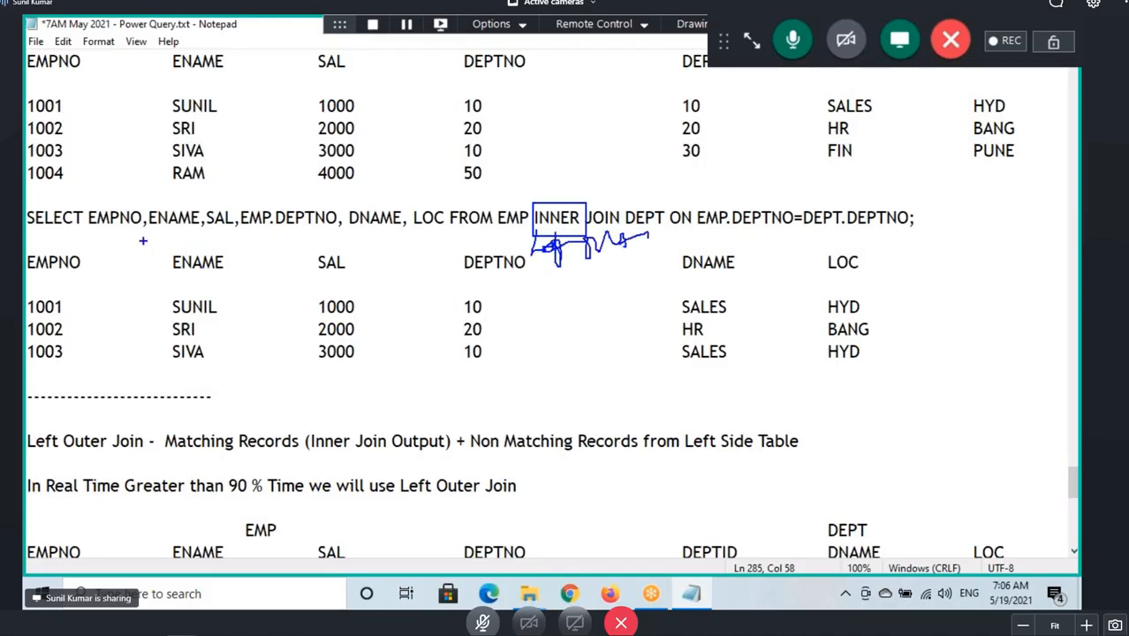
left_click_drag(65, 231, 327, 231)
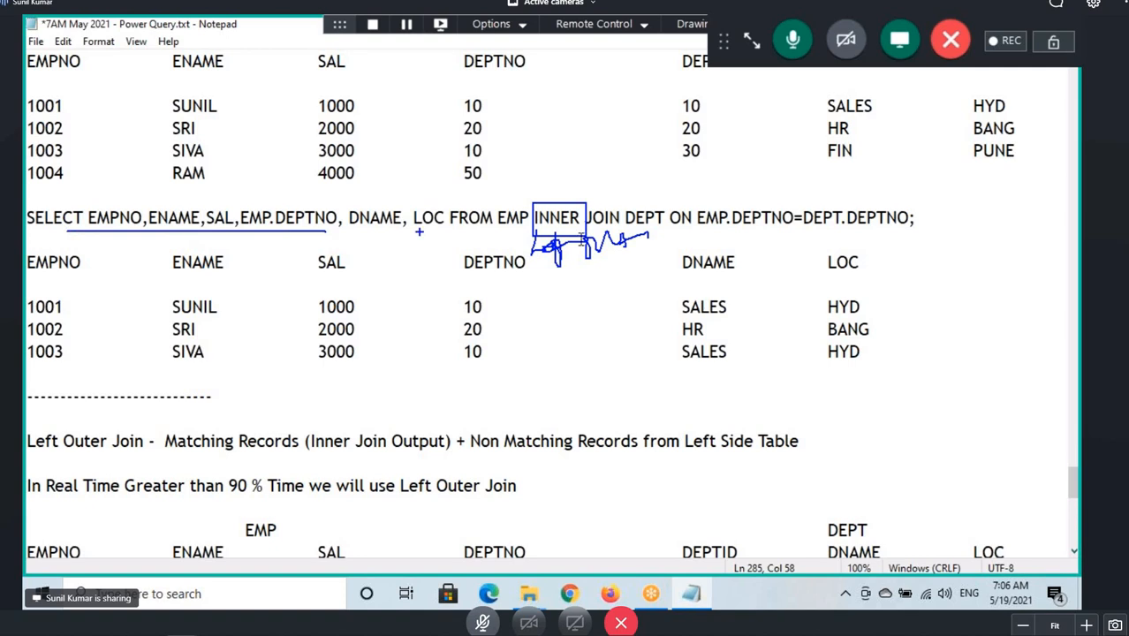
left_click_drag(533, 217, 621, 218)
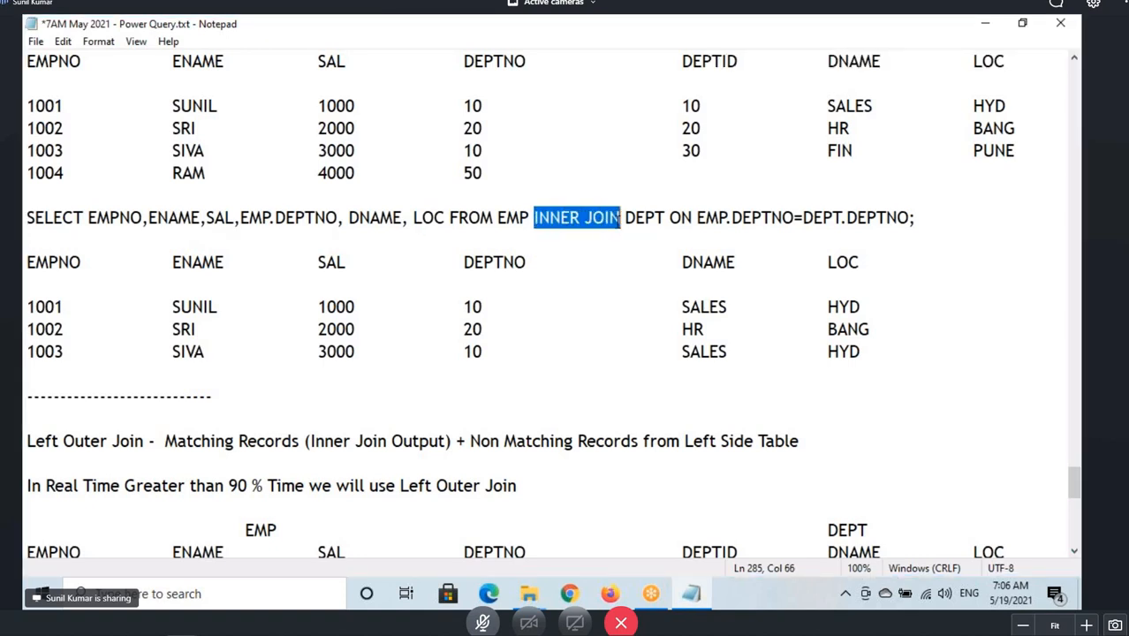
Box INNER JOIN, circle the RAM row, and cross out INNER JOIN in the SELECT statement.
key("ctrl+2")
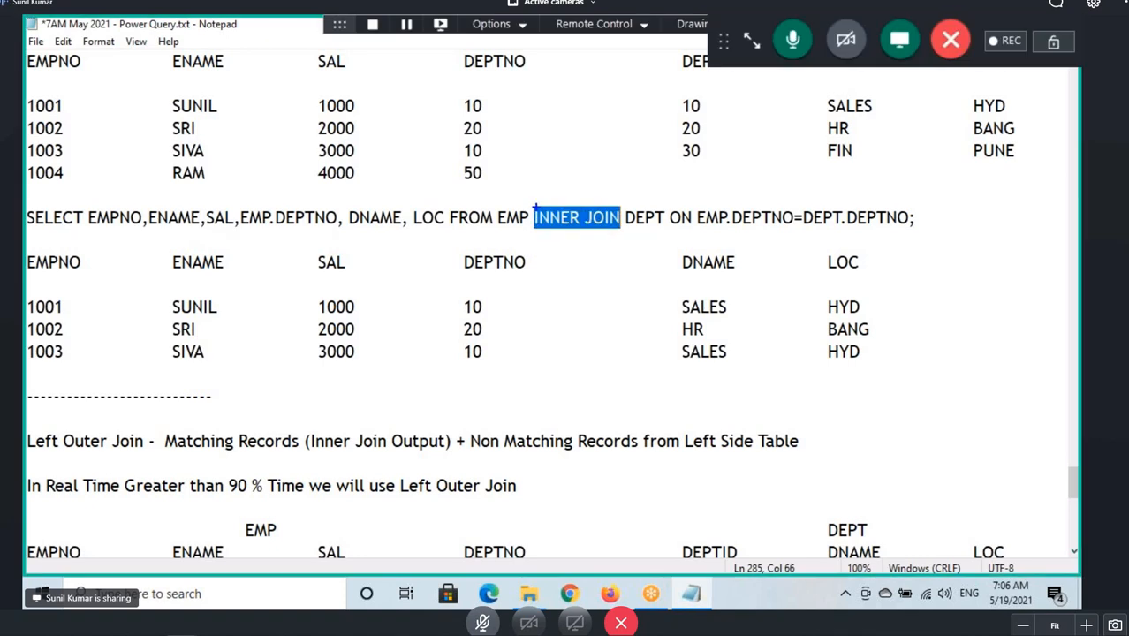
left_click_drag(533, 206, 622, 233)
mouse_move(173, 191)
left_mouse_down()
mouse_move(207, 188)
mouse_move(187, 166)
mouse_move(173, 183)
left_mouse_up()
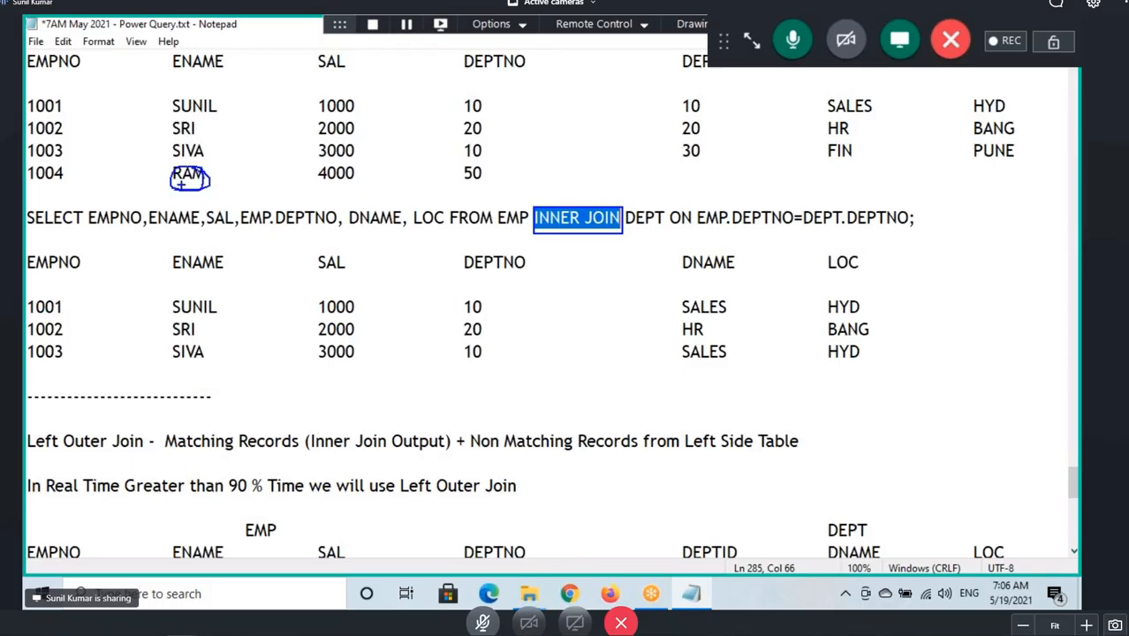
left_click_drag(588, 201, 528, 245)
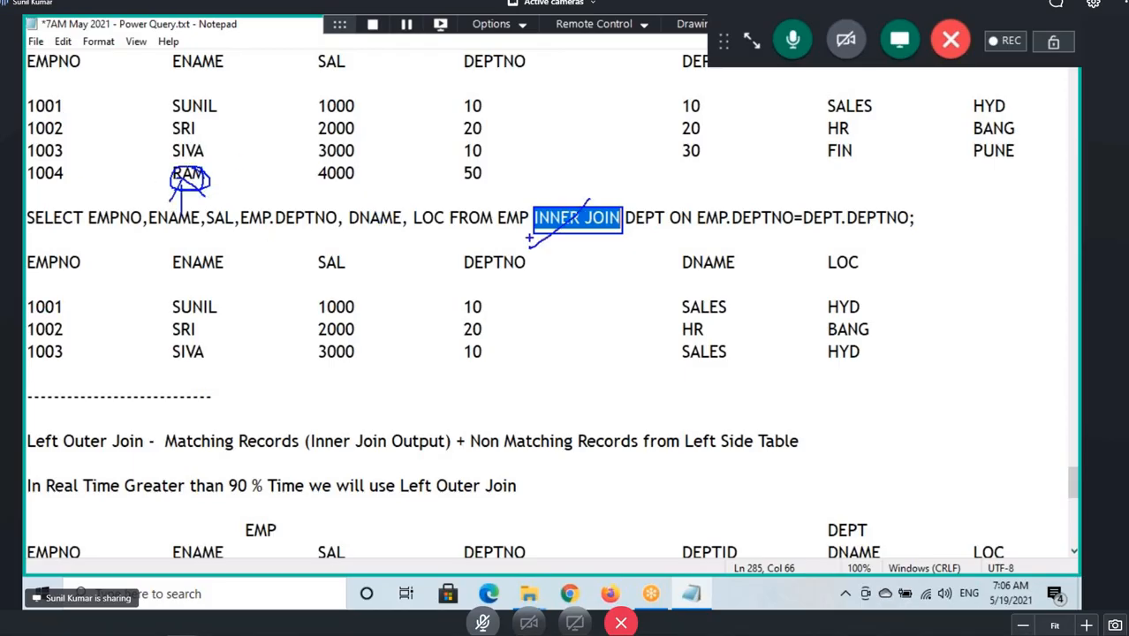
left_click_drag(532, 203, 612, 246)
mouse_move(541, 154)
left_mouse_down()
mouse_move(540, 196)
mouse_move(637, 137)
left_mouse_up()
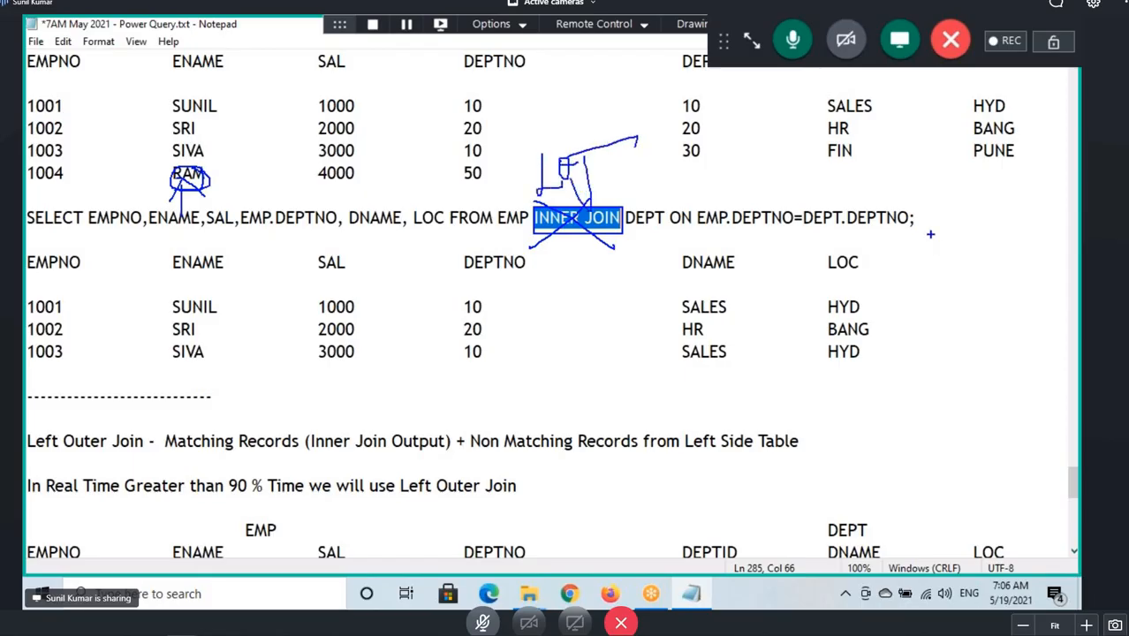
Copy the inner join SELECT statement and paste it below the newly pasted EMP and DEPT tables.
left_click_drag(915, 217, 24, 222)
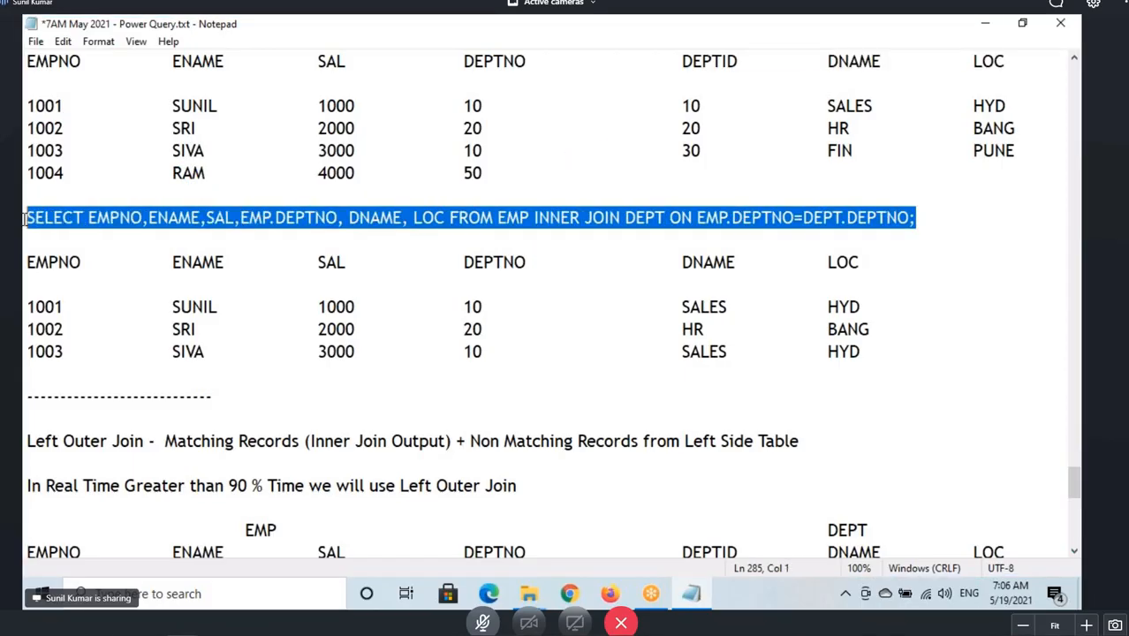
scroll(114, 269, "down", 4)
scroll(114, 269, "down", 2)
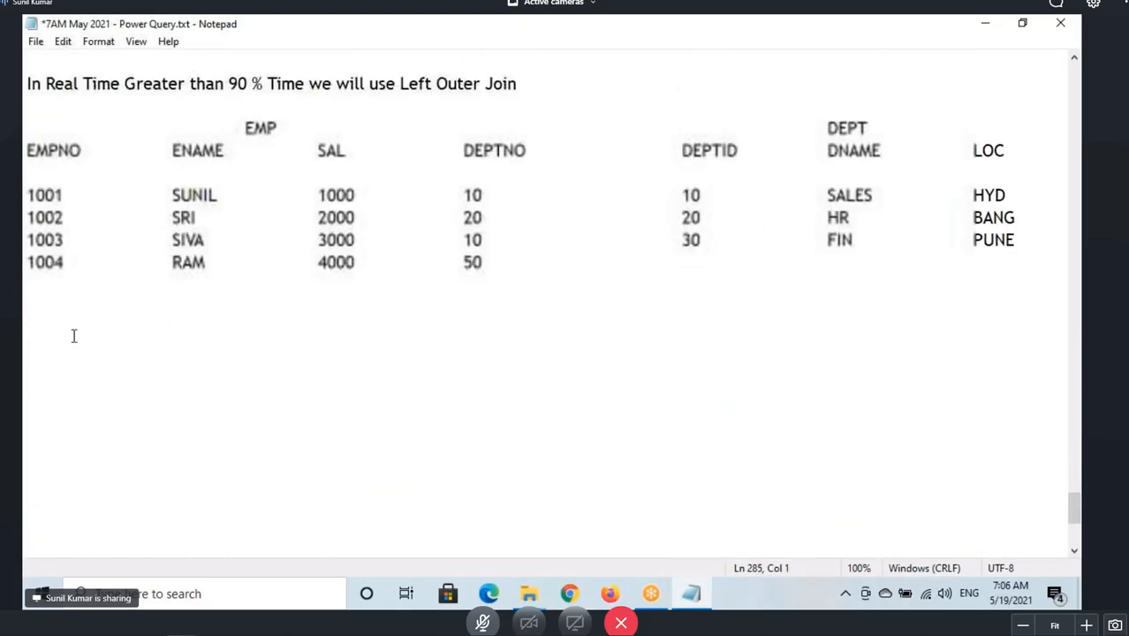
left_click(26, 306)
key("ctrl+v")
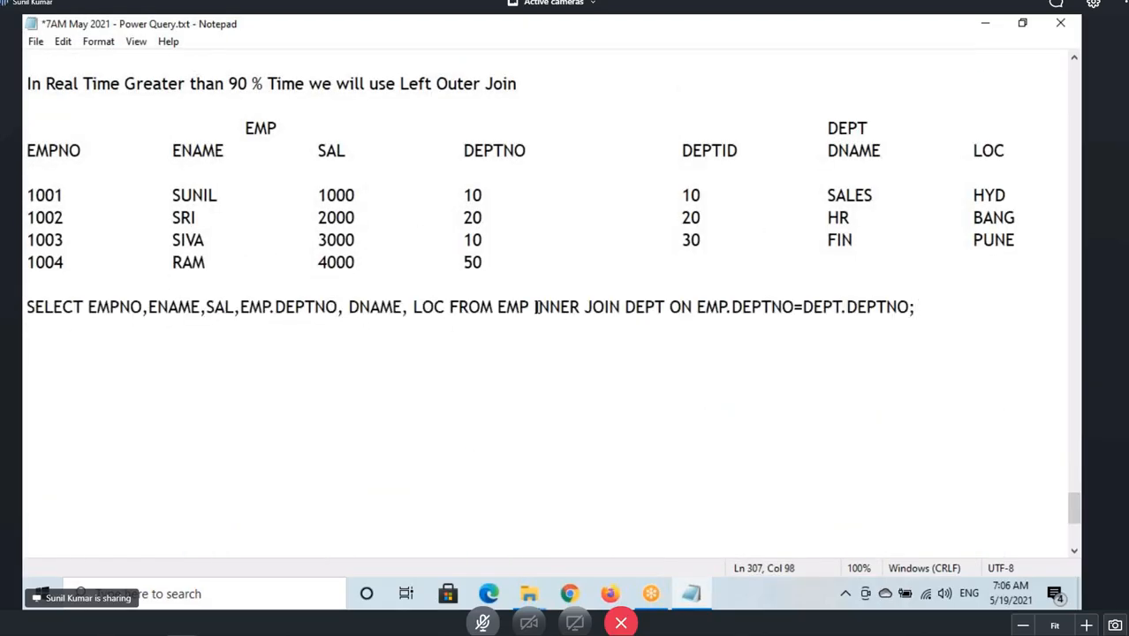
Replace INNER with LEFT OUTER in the pasted SELECT statement.
left_click_drag(534, 306, 581, 310)
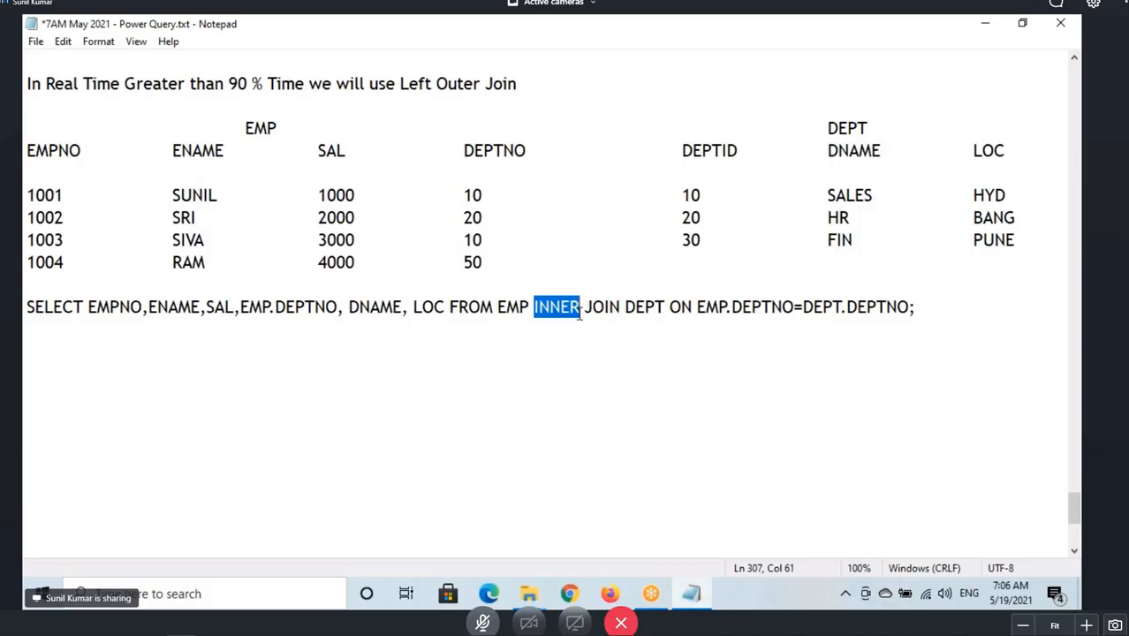
type("LEFT ")
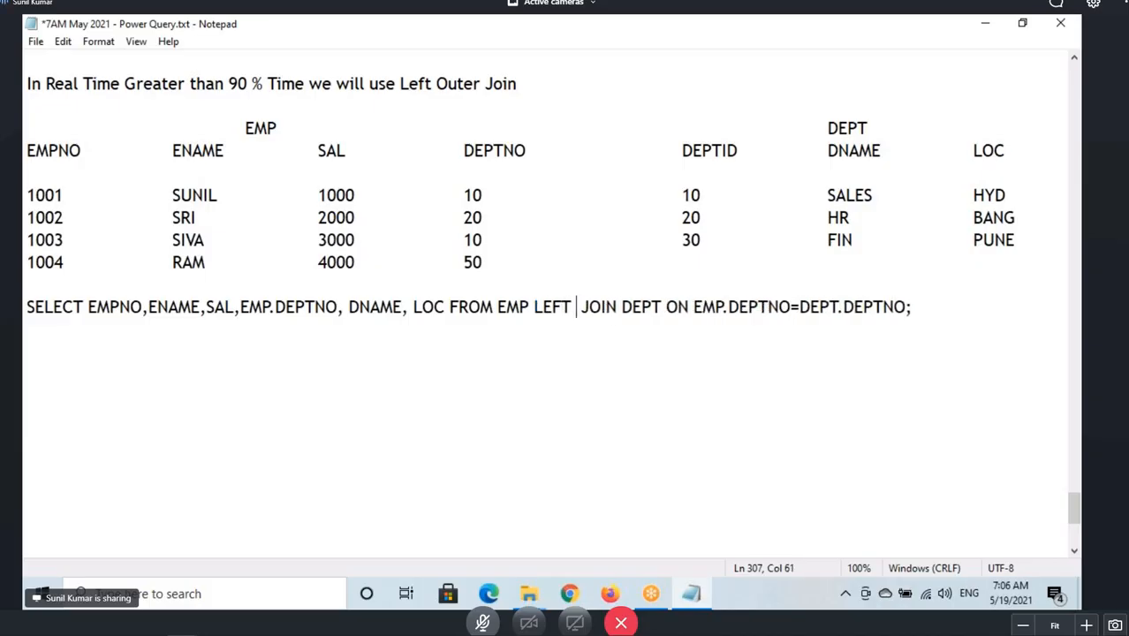
type("OUTER")
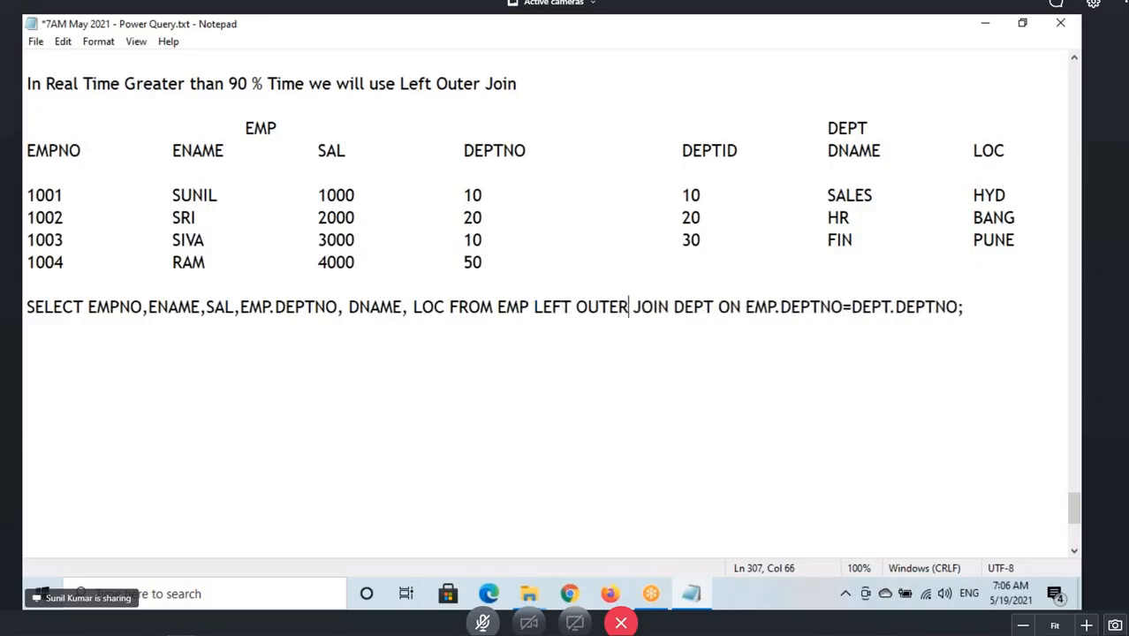
Copy the inner join result set and paste it below the LEFT OUTER JOIN statement.
left_click_drag(29, 306, 345, 330)
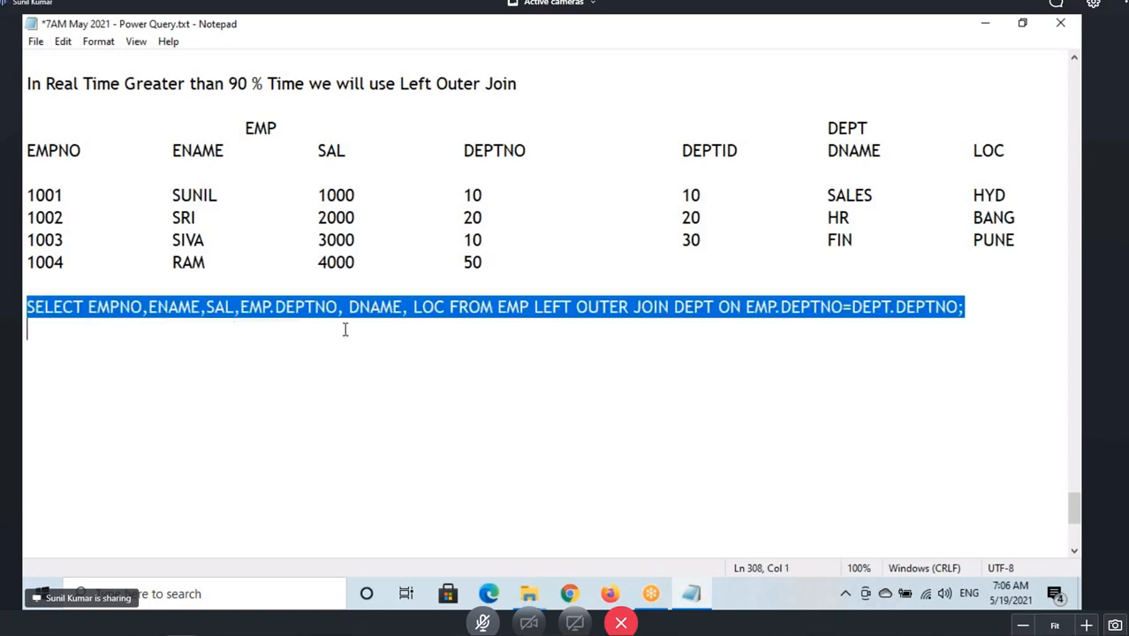
left_click_drag(23, 128, 497, 269)
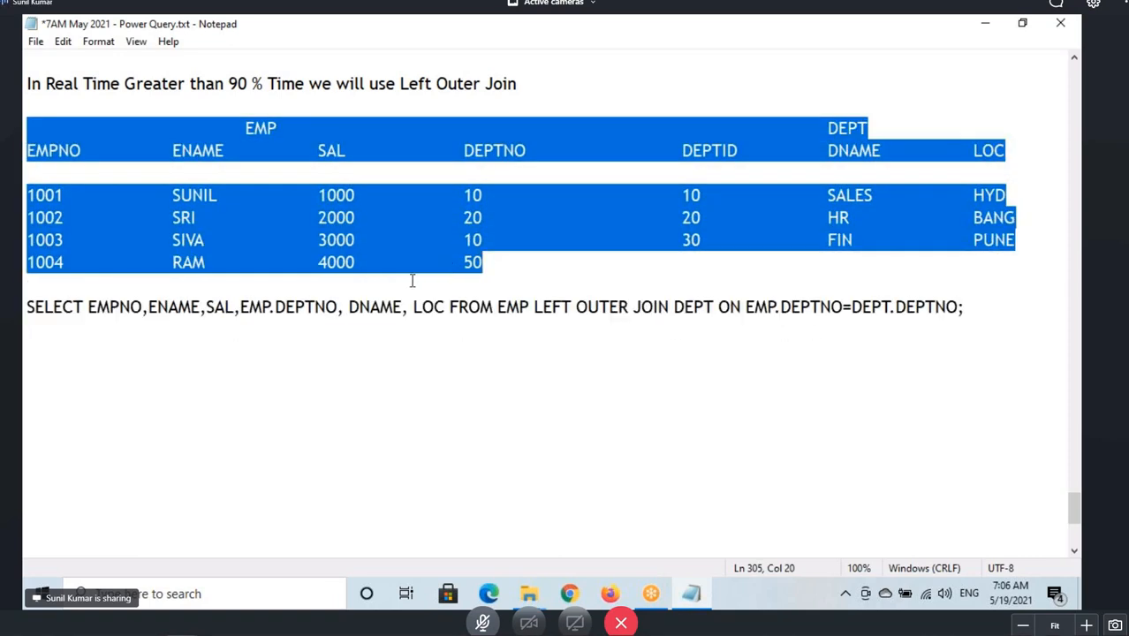
scroll(331, 317, "up", 5)
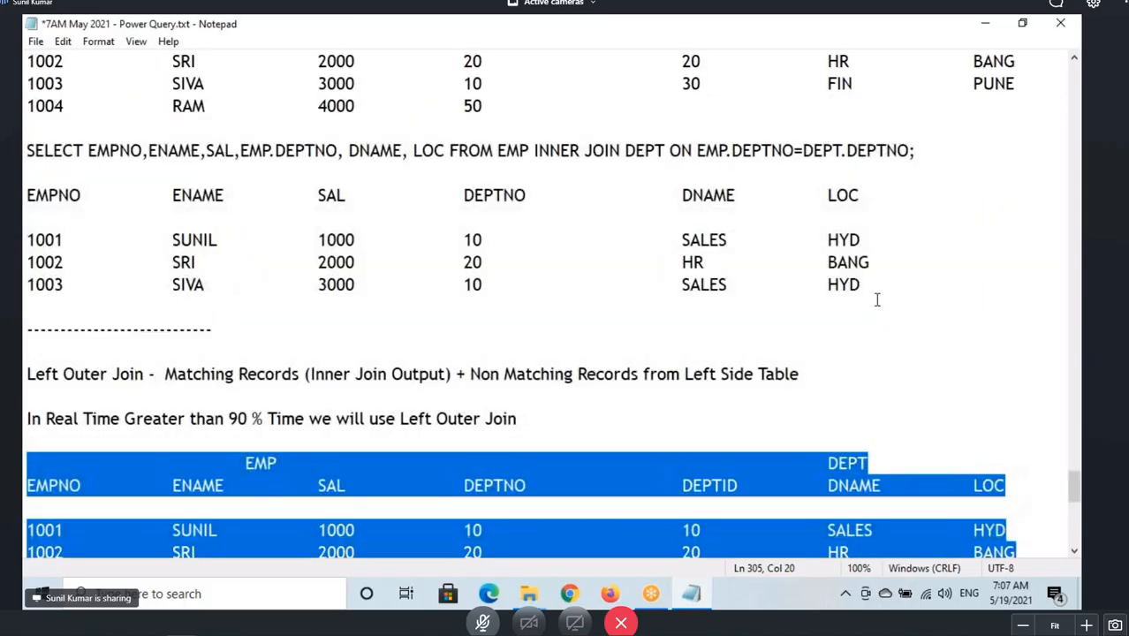
left_click_drag(877, 299, 25, 195)
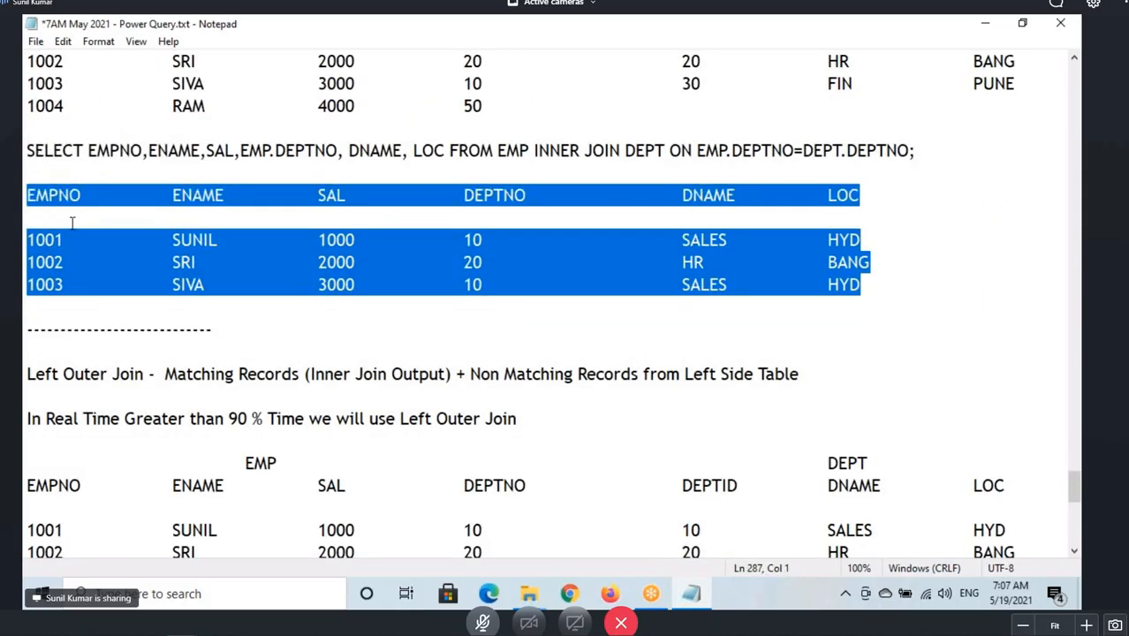
scroll(75, 226, "down", 2)
scroll(75, 225, "down", 2)
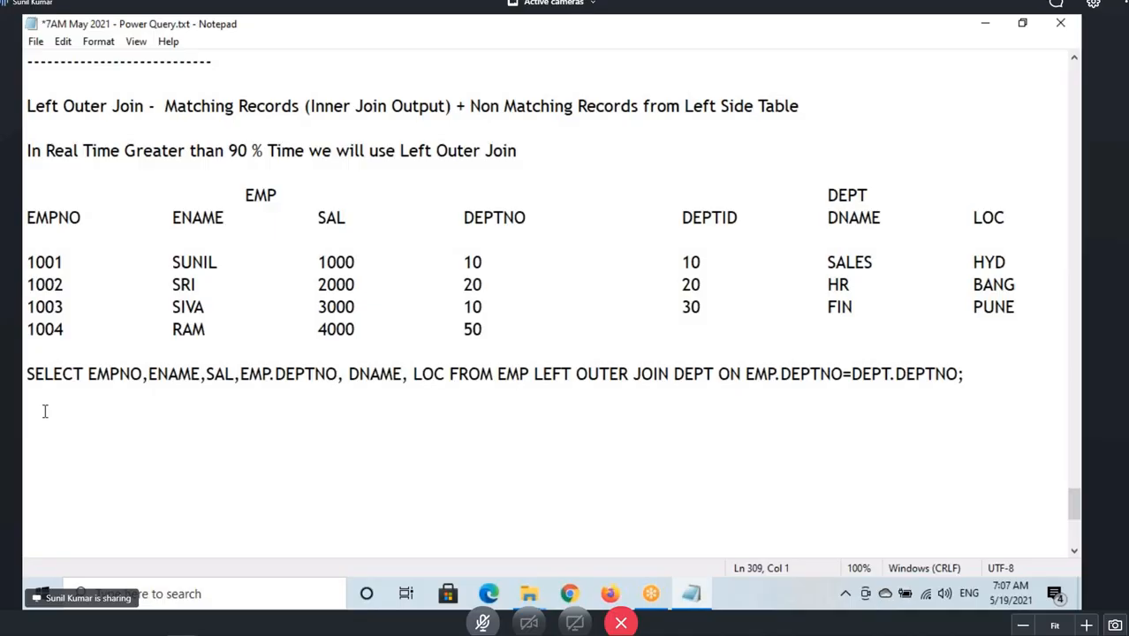
key("ctrl+v")
Underline EMP.DEPTNO, circle EMP, and draw lines from the first row's DEPTNO 10 to each DEPTID, checking the match.
left_click(367, 374)
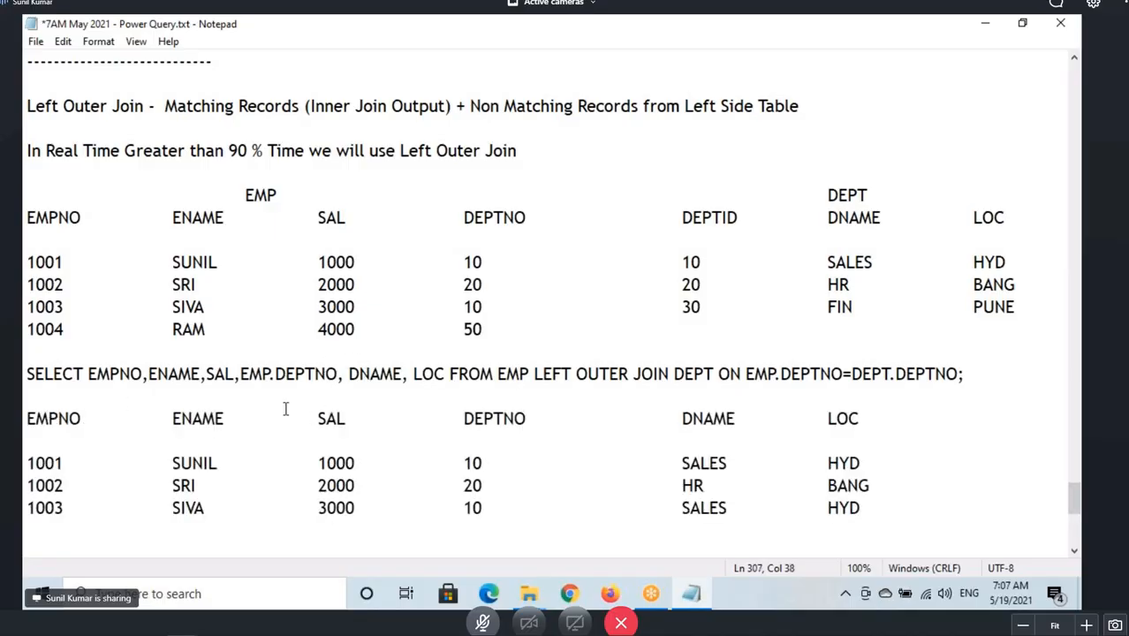
key("ctrl+2")
left_click_drag(232, 386, 352, 390)
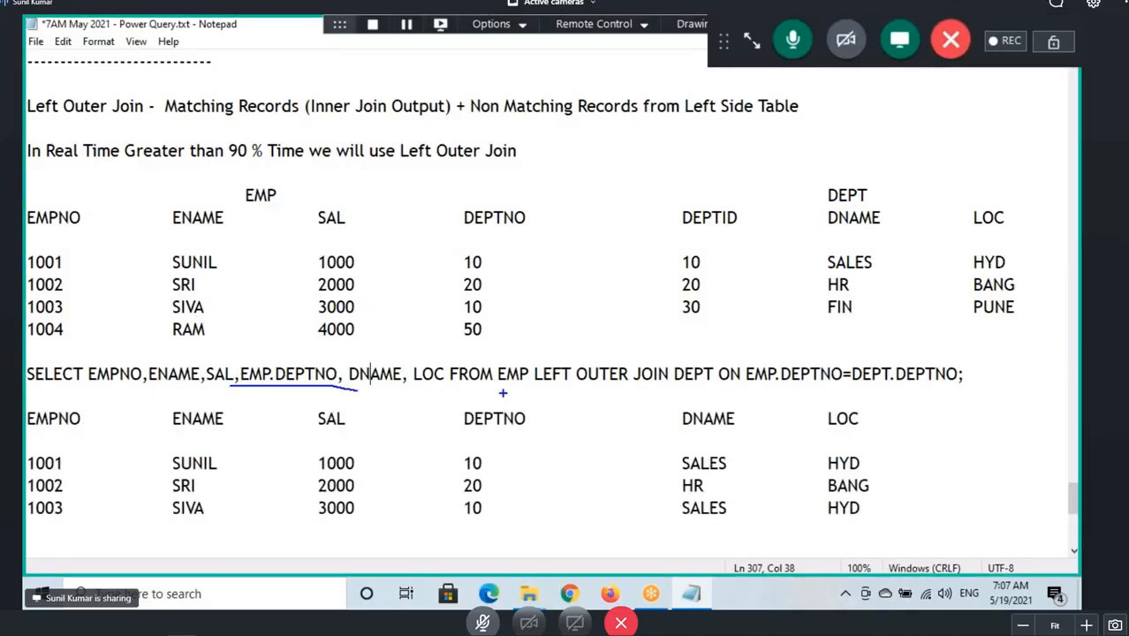
mouse_move(526, 385)
left_mouse_down()
mouse_move(493, 362)
mouse_move(520, 386)
left_mouse_up()
left_click_drag(314, 267, 364, 267)
left_click_drag(487, 264, 668, 262)
mouse_move(488, 264)
left_mouse_down()
mouse_move(623, 269)
mouse_move(615, 259)
mouse_move(675, 213)
left_mouse_up()
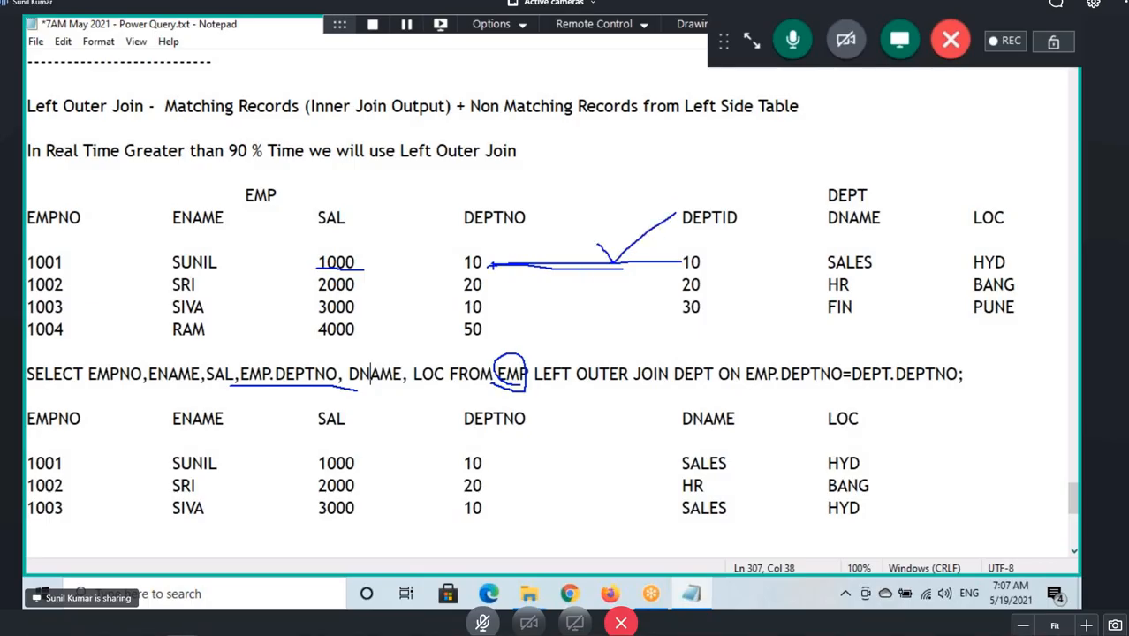
left_click_drag(492, 264, 678, 294)
left_click_drag(492, 265, 674, 319)
key("Escape")
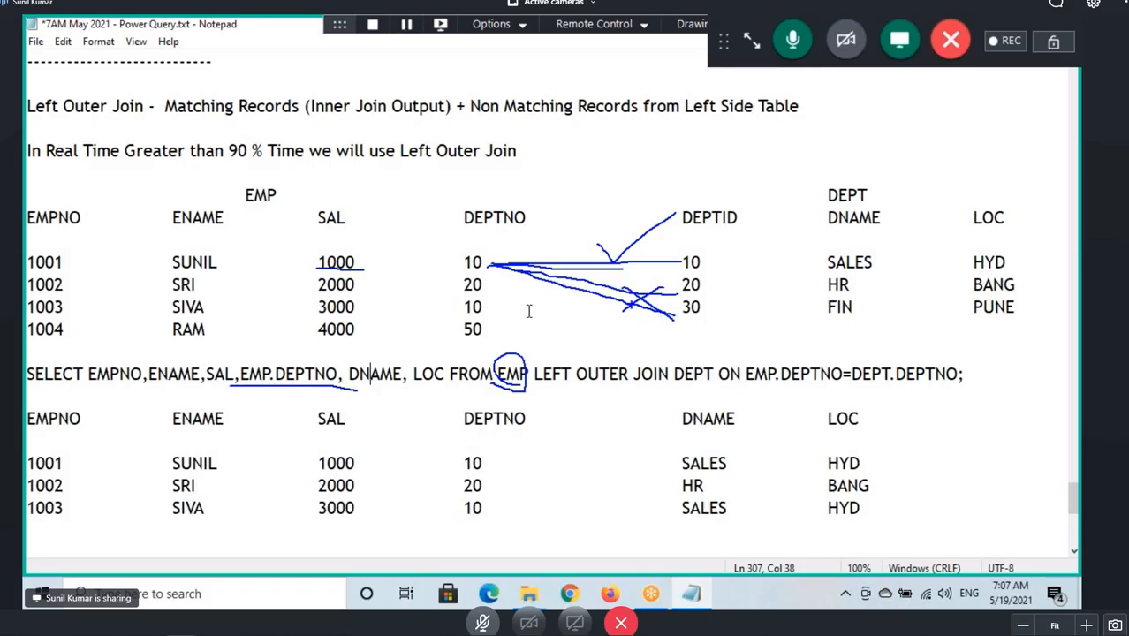
Draw lines from DEPTNO 20 to each DEPTID, crossing out the non-matches and checking 20.
key("ctrl+2")
left_click_drag(481, 283, 664, 265)
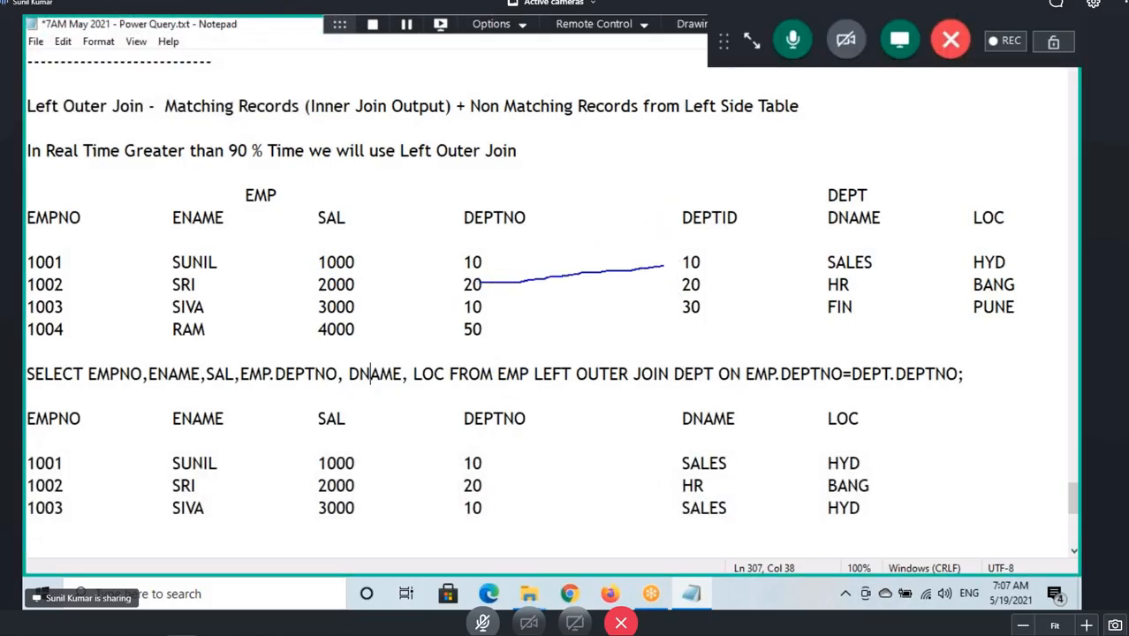
left_click_drag(590, 262, 570, 284)
left_click_drag(567, 266, 605, 281)
mouse_move(491, 287)
left_mouse_down()
mouse_move(659, 287)
mouse_move(686, 270)
left_mouse_up()
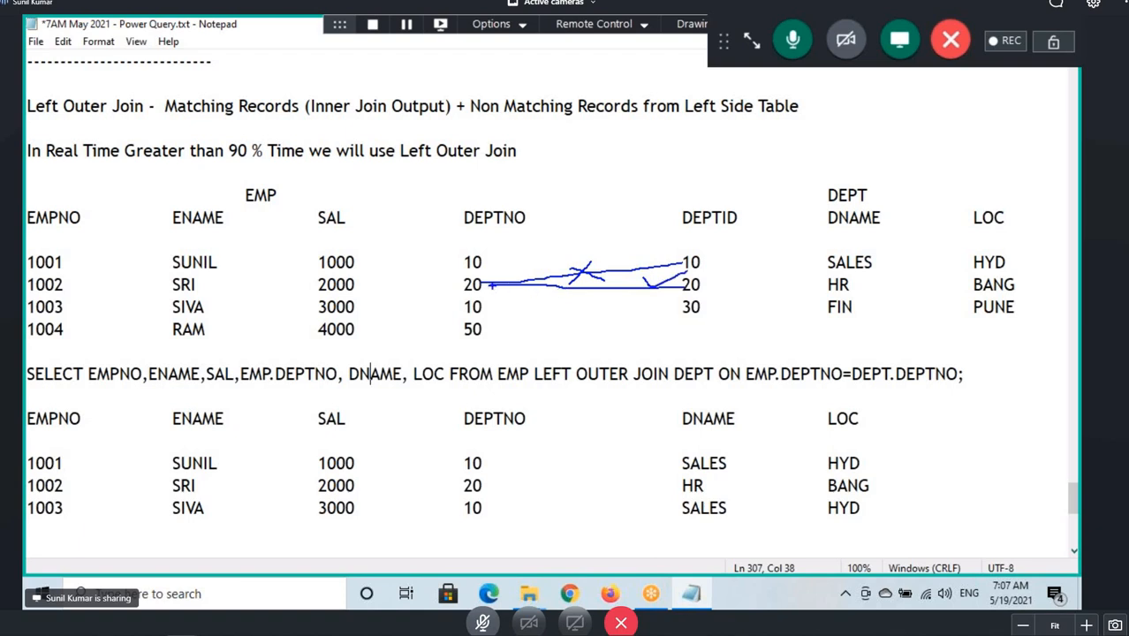
mouse_move(492, 285)
left_mouse_down()
mouse_move(680, 311)
mouse_move(630, 325)
mouse_move(671, 321)
left_mouse_up()
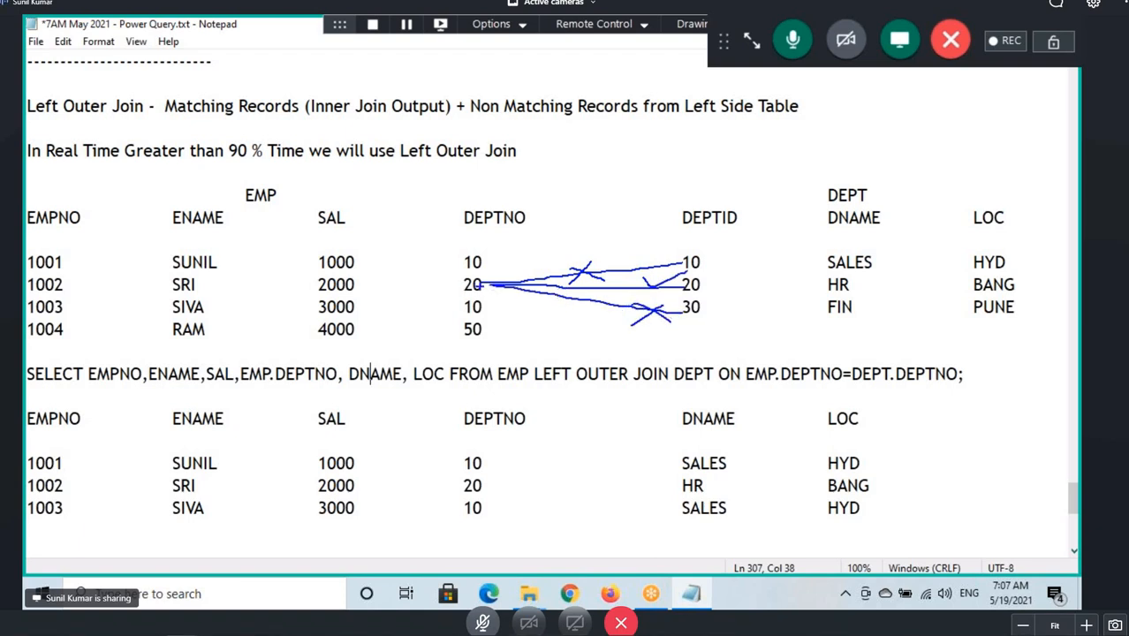
mouse_move(630, 279)
left_mouse_down()
mouse_move(682, 283)
mouse_move(705, 268)
left_mouse_up()
key("Escape")
Draw lines from the third row's DEPTNO 10 to each DEPTID, checking 10 and crossing out 20 and 30.
double_click(482, 310)
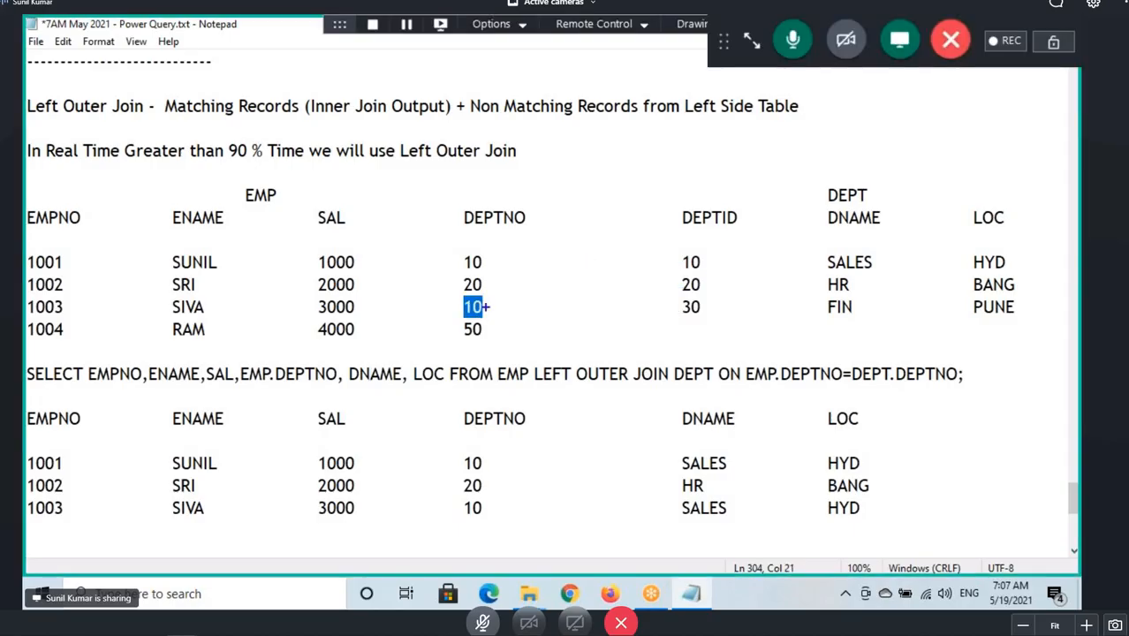
left_click_drag(485, 307, 687, 257)
left_click_drag(566, 294, 615, 248)
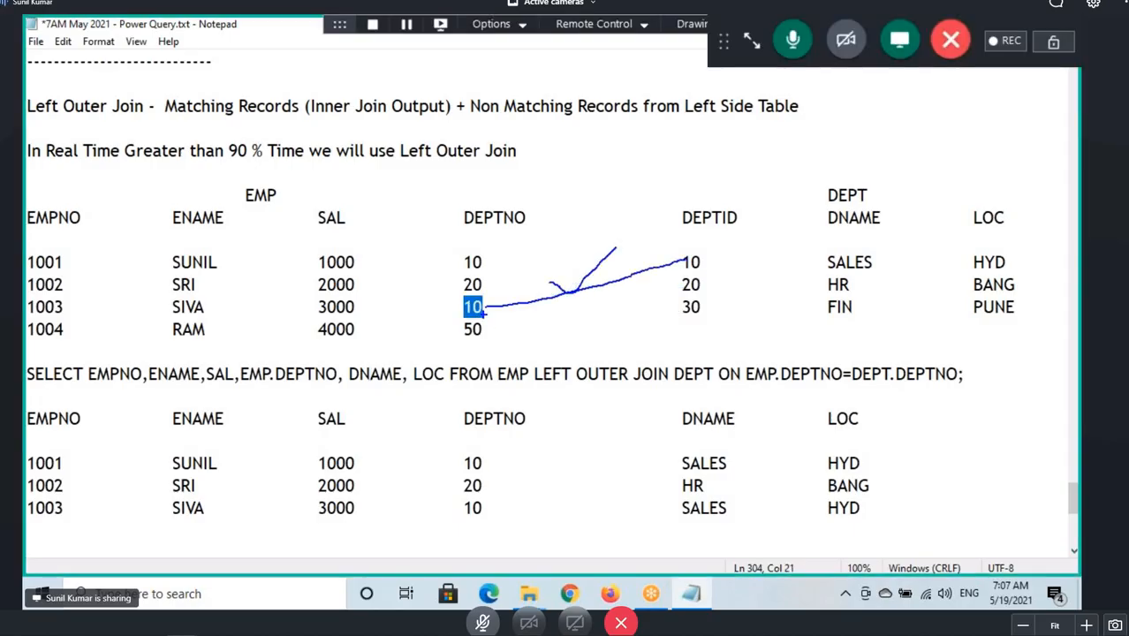
mouse_move(484, 307)
left_mouse_down()
mouse_move(686, 284)
mouse_move(619, 309)
left_mouse_up()
left_click_drag(623, 287, 644, 299)
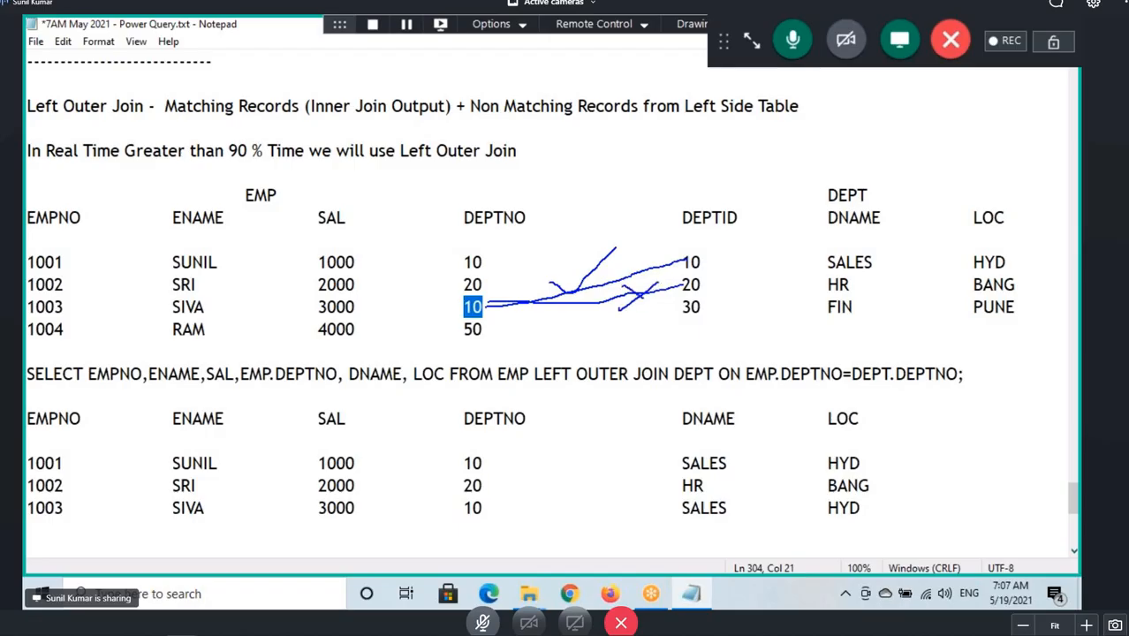
mouse_move(488, 302)
left_mouse_down()
mouse_move(673, 309)
mouse_move(655, 315)
left_mouse_up()
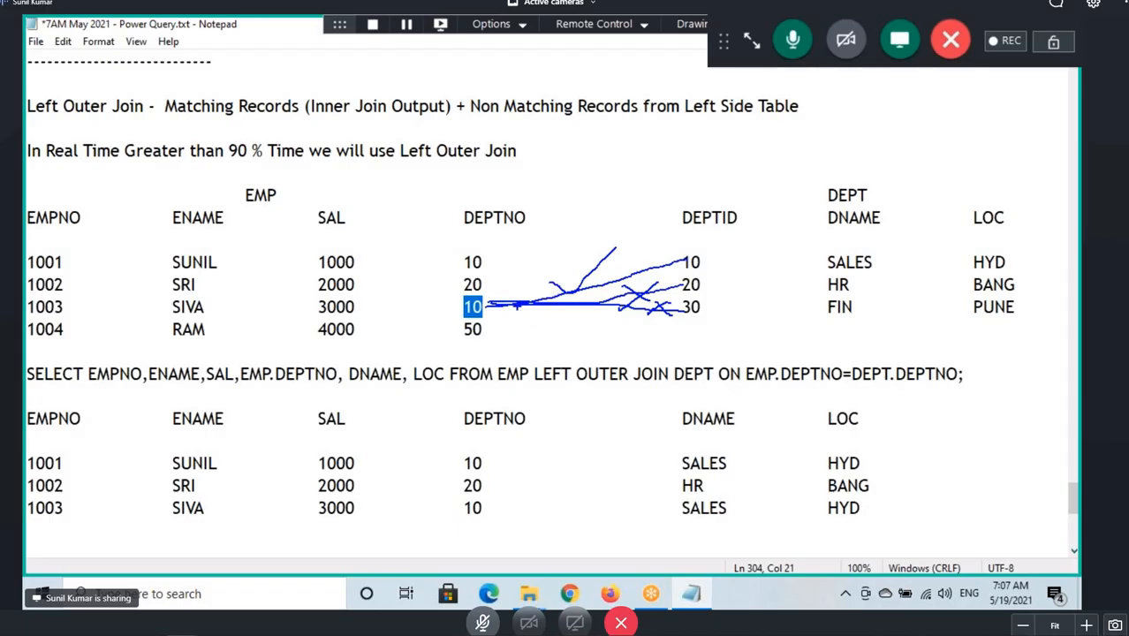
key("Escape")
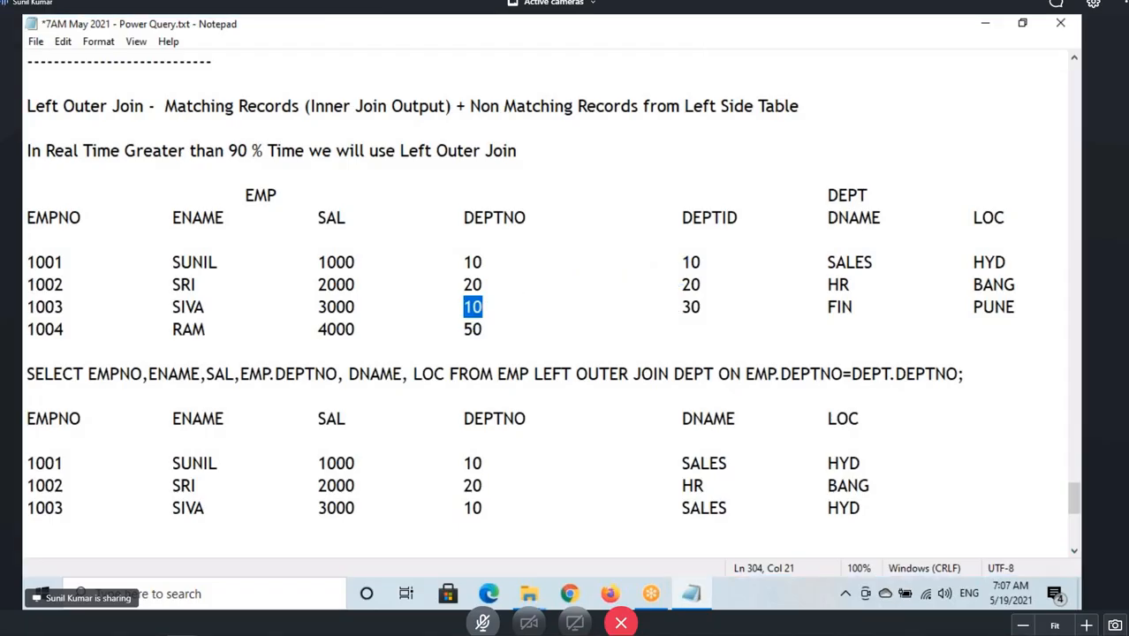
Draw lines from the fourth row's DEPTNO 50 to each DEPTID and cross all of them out.
mouse_move(491, 327)
left_mouse_down()
mouse_move(642, 263)
mouse_move(689, 259)
left_mouse_up()
left_click_drag(494, 328, 689, 283)
left_click_drag(509, 328, 689, 307)
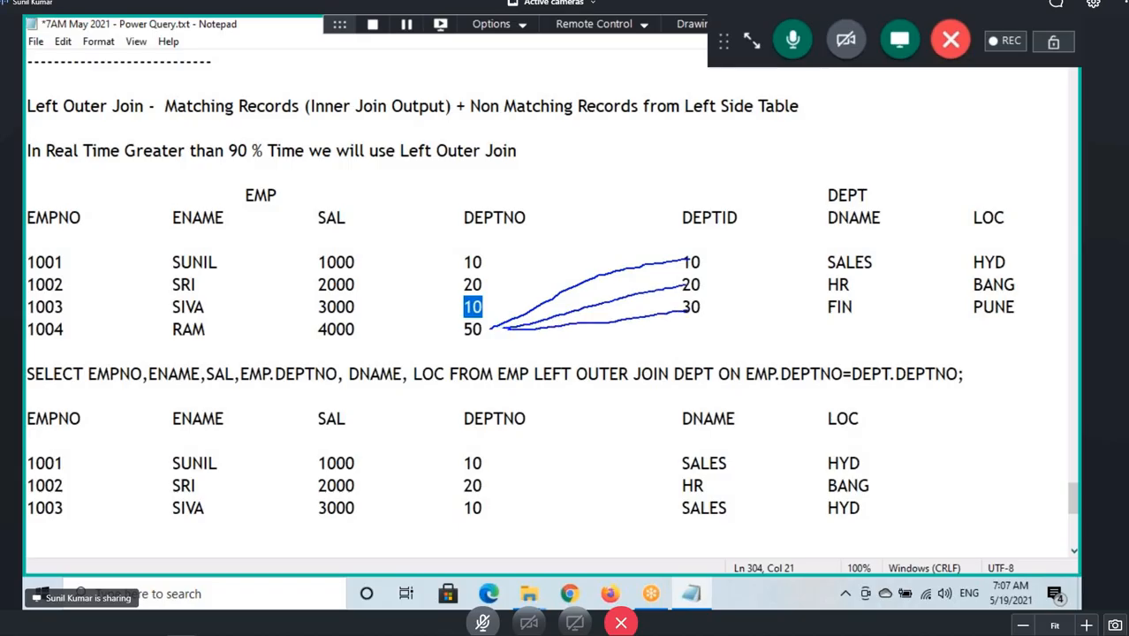
left_click_drag(640, 250, 620, 335)
left_click_drag(600, 262, 660, 315)
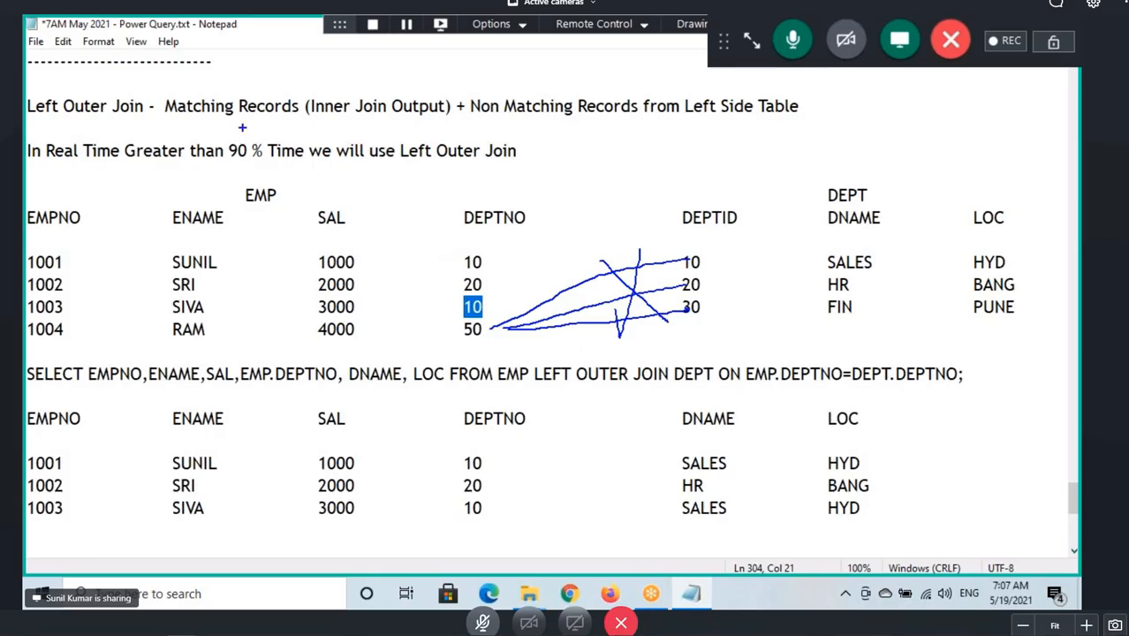
Highlight the phrase 'Non Matching Records from Left Side Table' in the Left Outer Join definition.
left_click_drag(194, 117, 448, 109)
mouse_move(25, 453)
left_mouse_down()
mouse_move(383, 527)
mouse_move(874, 527)
left_mouse_up()
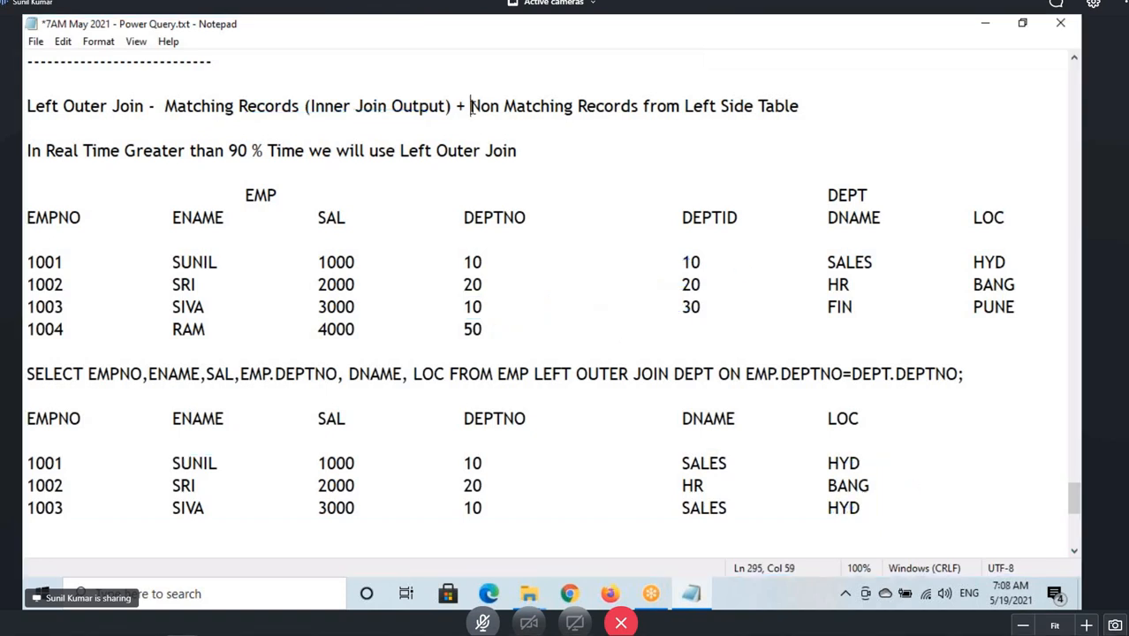
left_click_drag(470, 106, 802, 106)
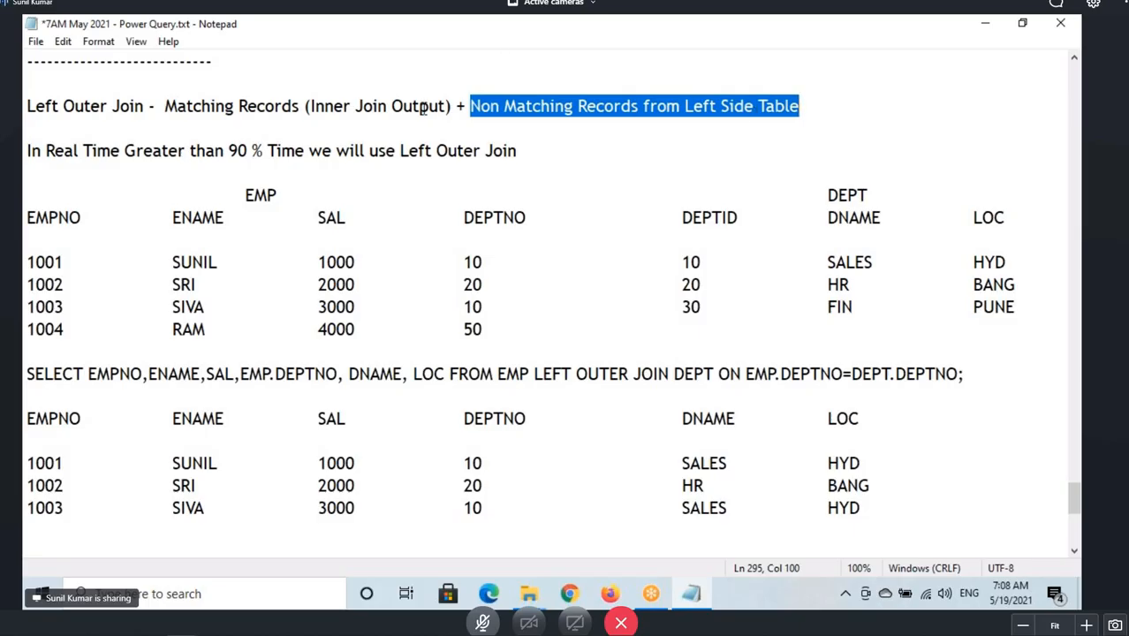
left_click_drag(301, 106, 297, 129)
left_click_drag(42, 203, 720, 327)
left_click(465, 105)
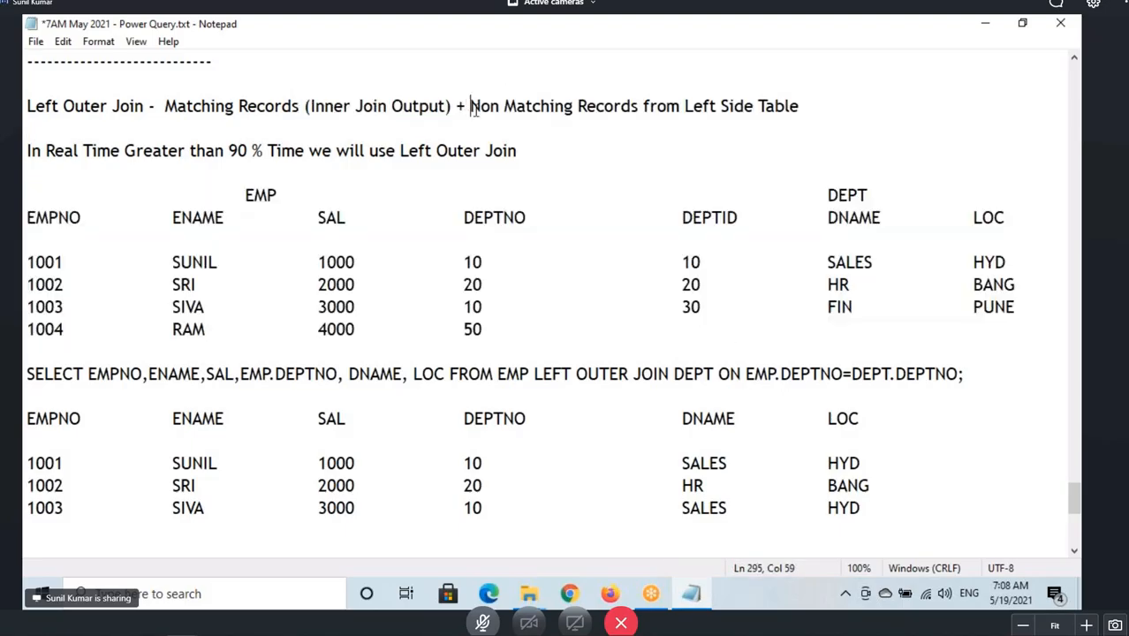
key("shift+Home")
left_click(507, 107)
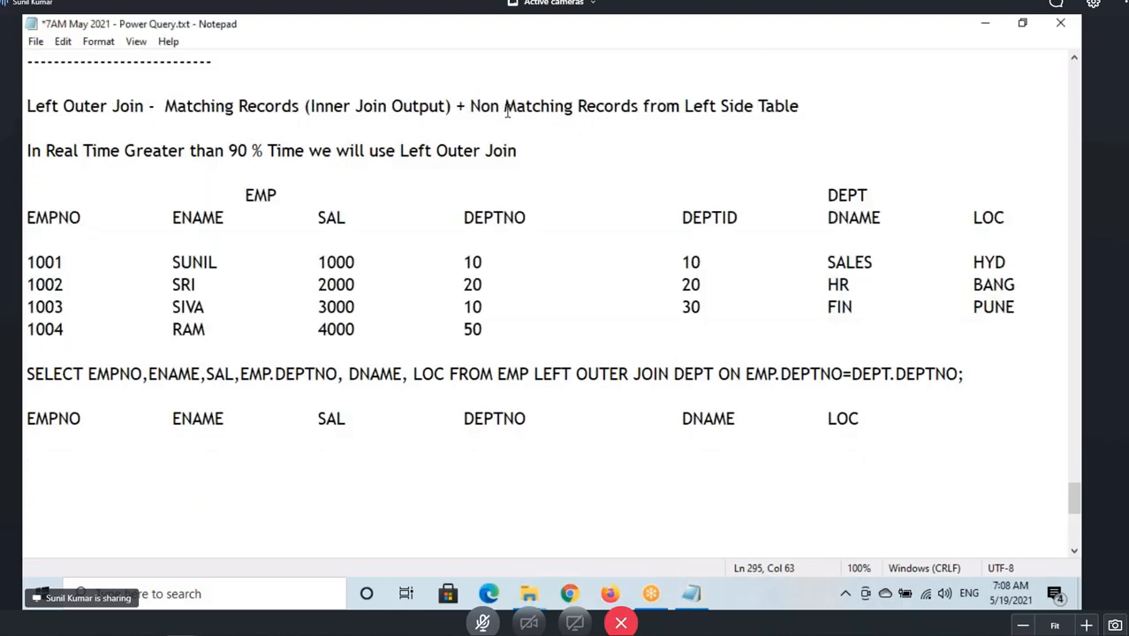
left_click_drag(471, 106, 748, 97)
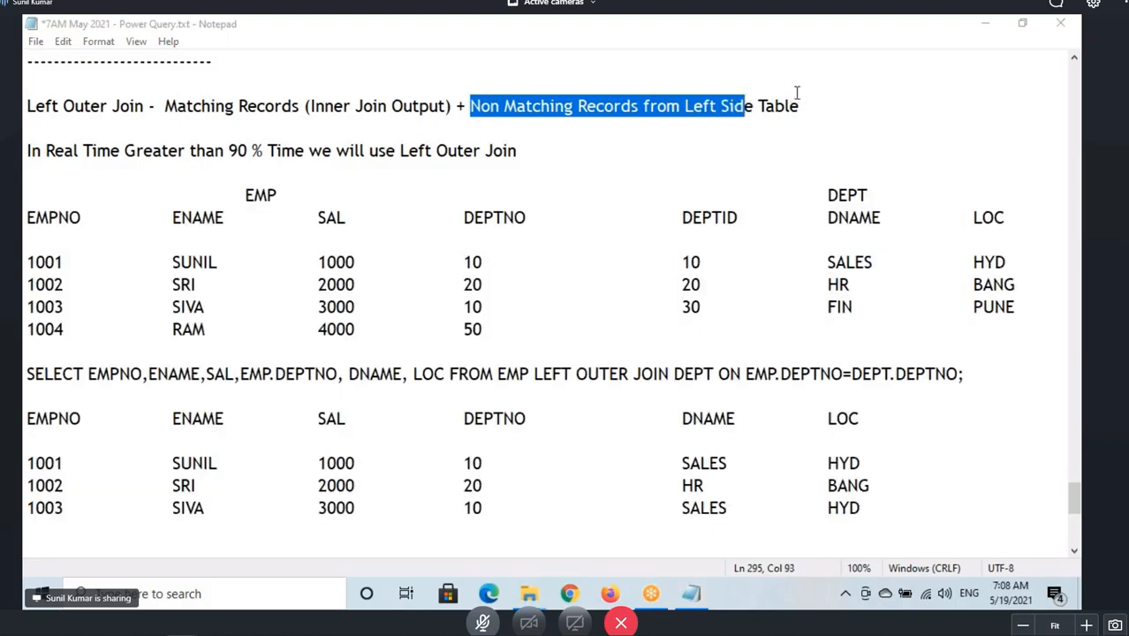
left_click(535, 106)
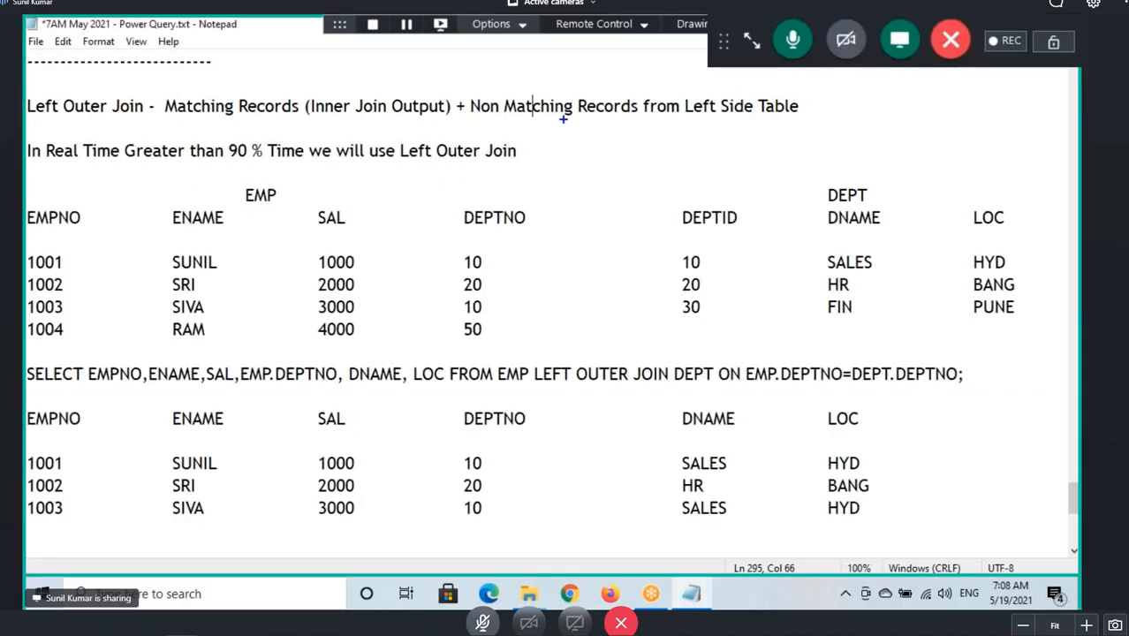
Underline 'Left Side Table', box LEFT OUTER JOIN in the statement and draw arrows from it to EMP and DEPT.
left_click_drag(704, 115, 774, 118)
mouse_move(533, 364)
left_mouse_down()
mouse_move(575, 382)
mouse_move(669, 391)
left_mouse_up()
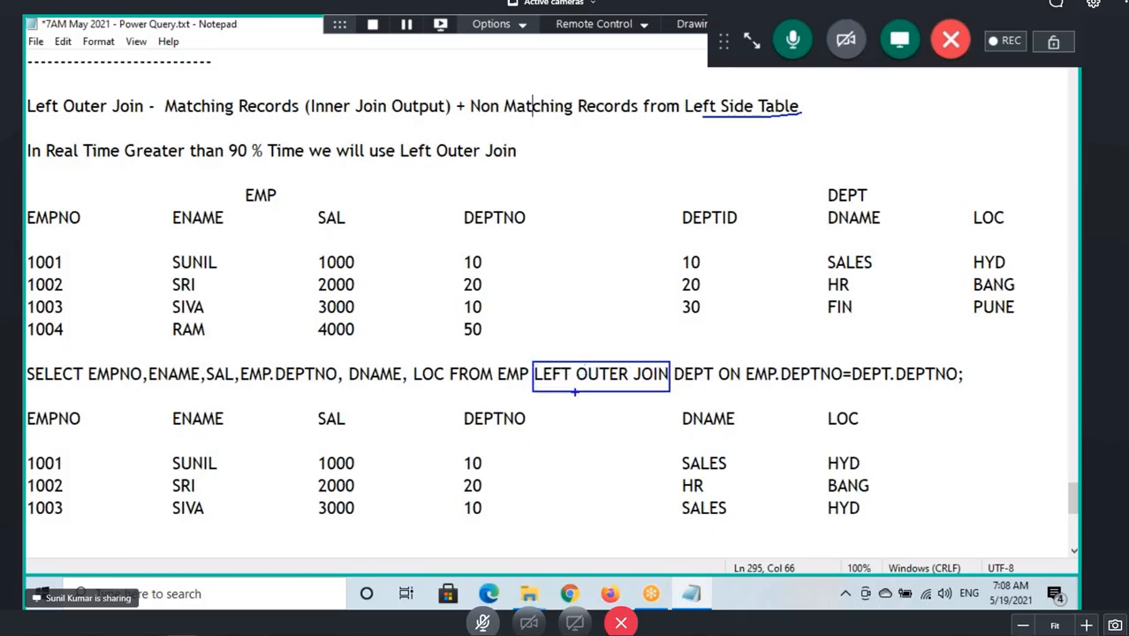
left_click_drag(560, 390, 621, 387)
mouse_move(592, 350)
left_mouse_down()
mouse_move(548, 327)
mouse_move(515, 360)
mouse_move(536, 387)
left_mouse_up()
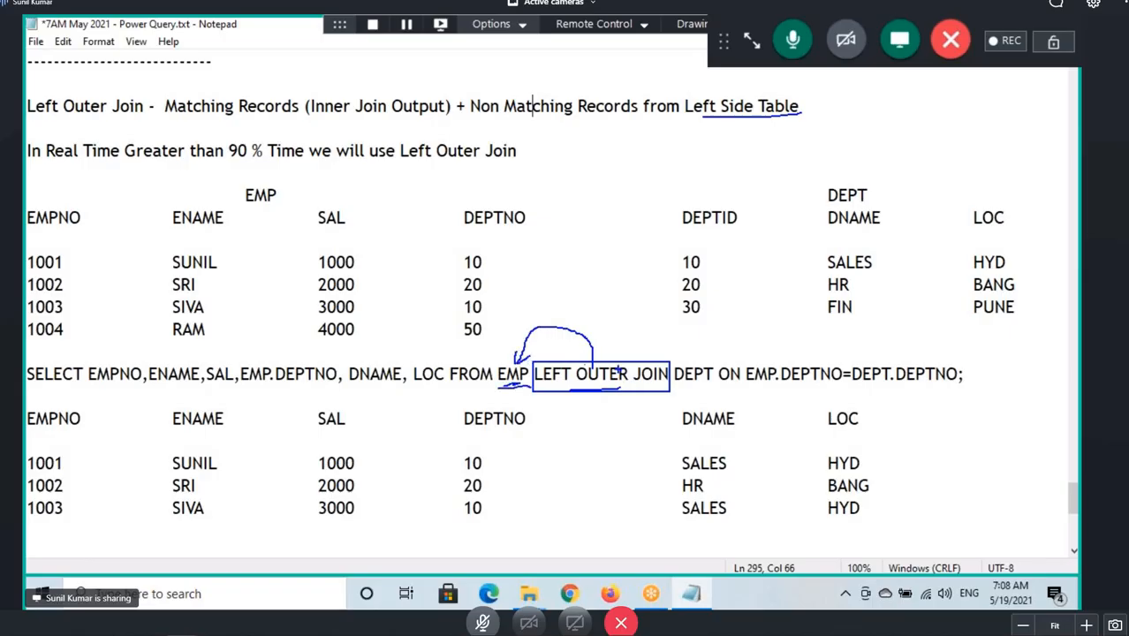
mouse_move(617, 366)
left_mouse_down()
mouse_move(673, 329)
mouse_move(684, 361)
left_mouse_up()
left_click_drag(705, 323, 700, 364)
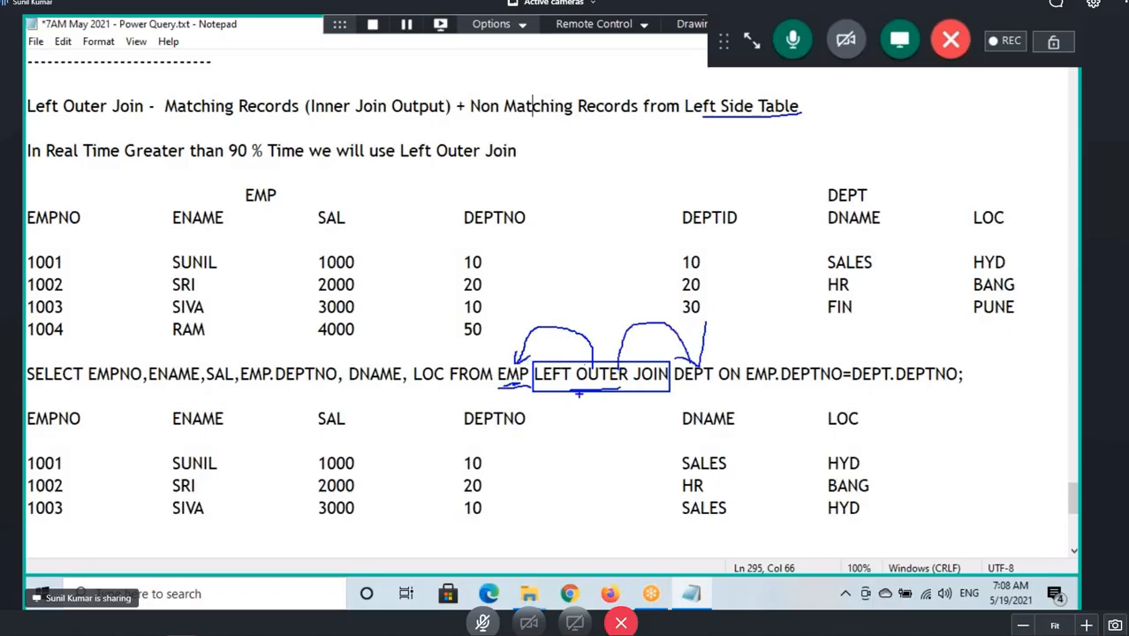
left_click_drag(548, 382, 643, 381)
left_click_drag(591, 343, 521, 351)
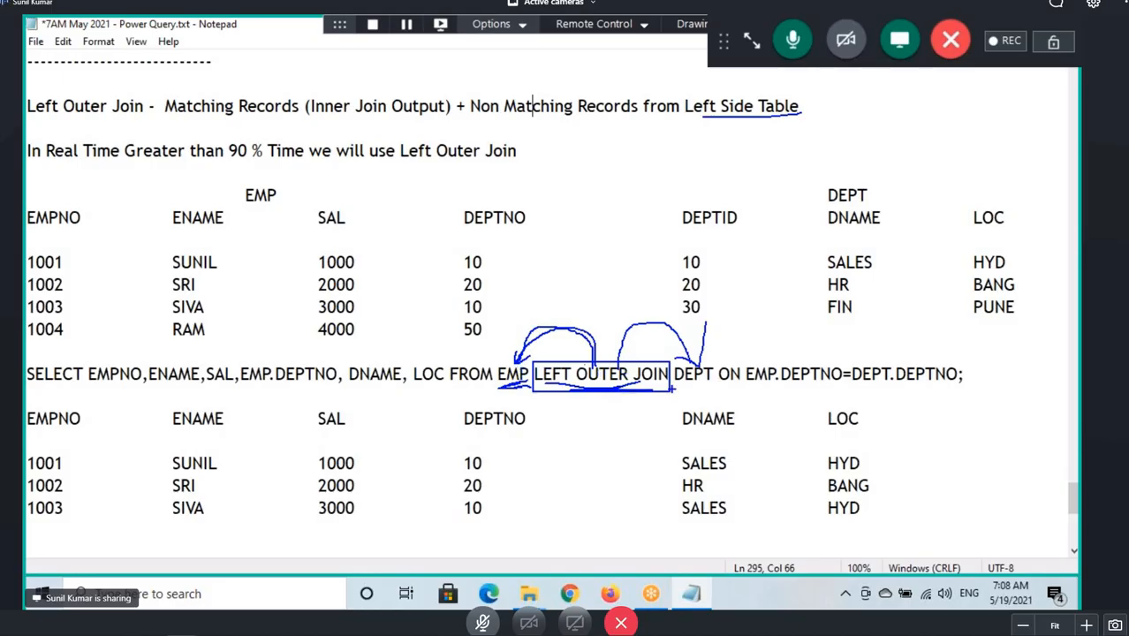
left_click_drag(674, 386, 718, 391)
left_click_drag(694, 116, 783, 113)
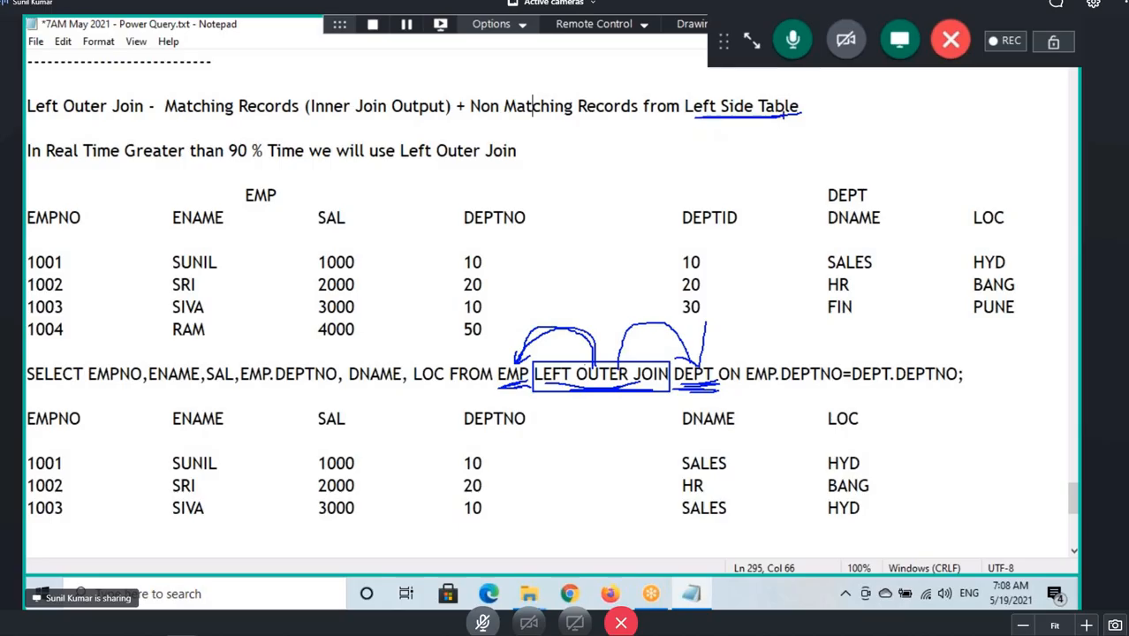
Underline 'Non Matching Records', circle both EMP labels and connect the statement's EMP to the EMP table heading.
left_click_drag(510, 123, 765, 129)
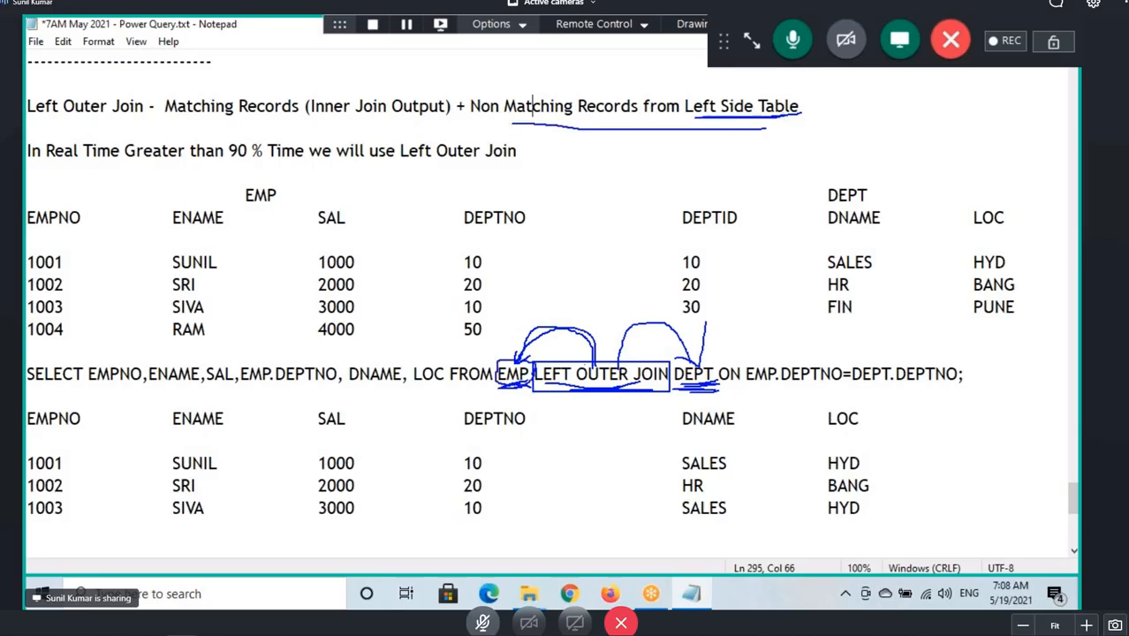
mouse_move(243, 200)
left_mouse_down()
mouse_move(275, 206)
mouse_move(266, 223)
left_mouse_up()
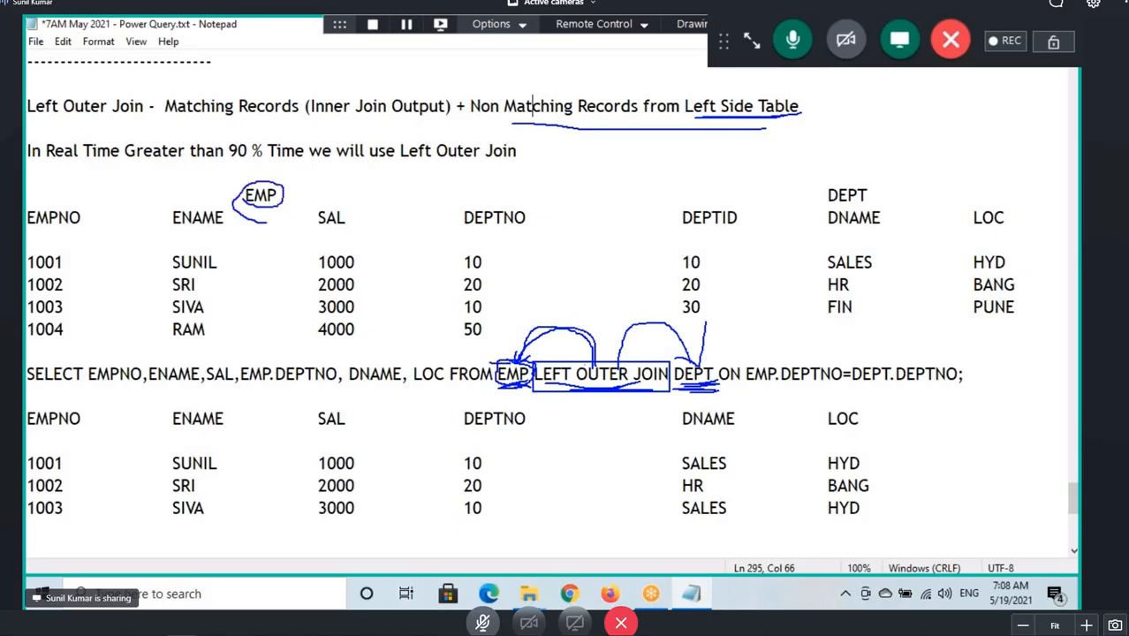
mouse_move(509, 361)
left_mouse_down()
mouse_move(317, 255)
mouse_move(262, 206)
mouse_move(302, 228)
left_mouse_up()
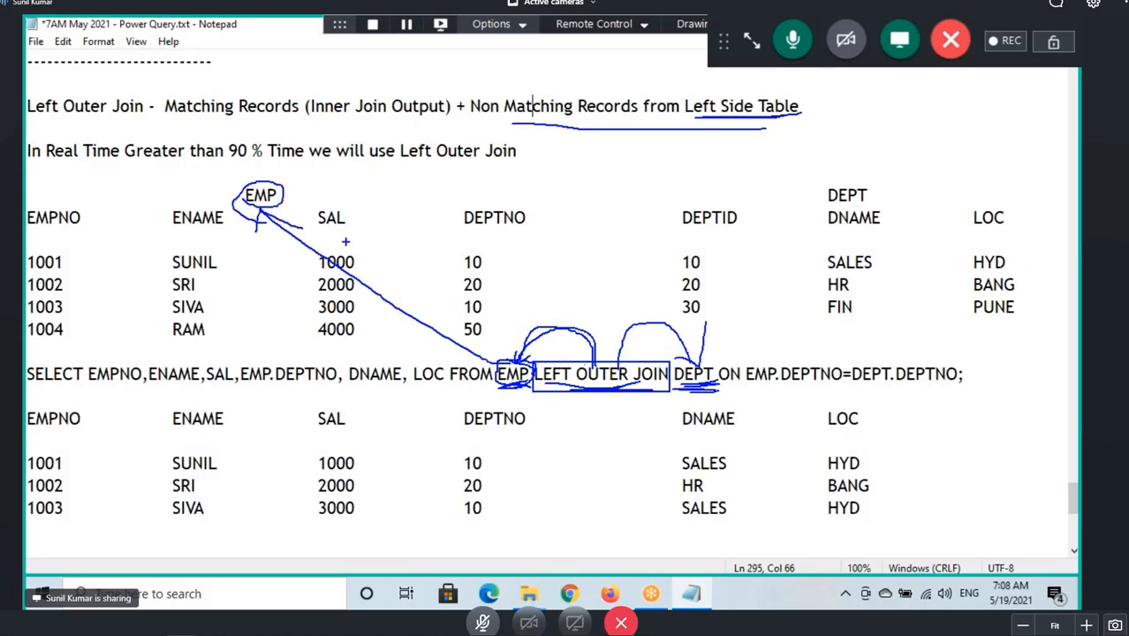
Underline SUNIL, SRI and SIVA with ticks on their DEPTIDs, then circle RAM and underline 1004.
left_click_drag(172, 273, 256, 267)
left_click_drag(678, 273, 751, 242)
left_click_drag(168, 290, 256, 280)
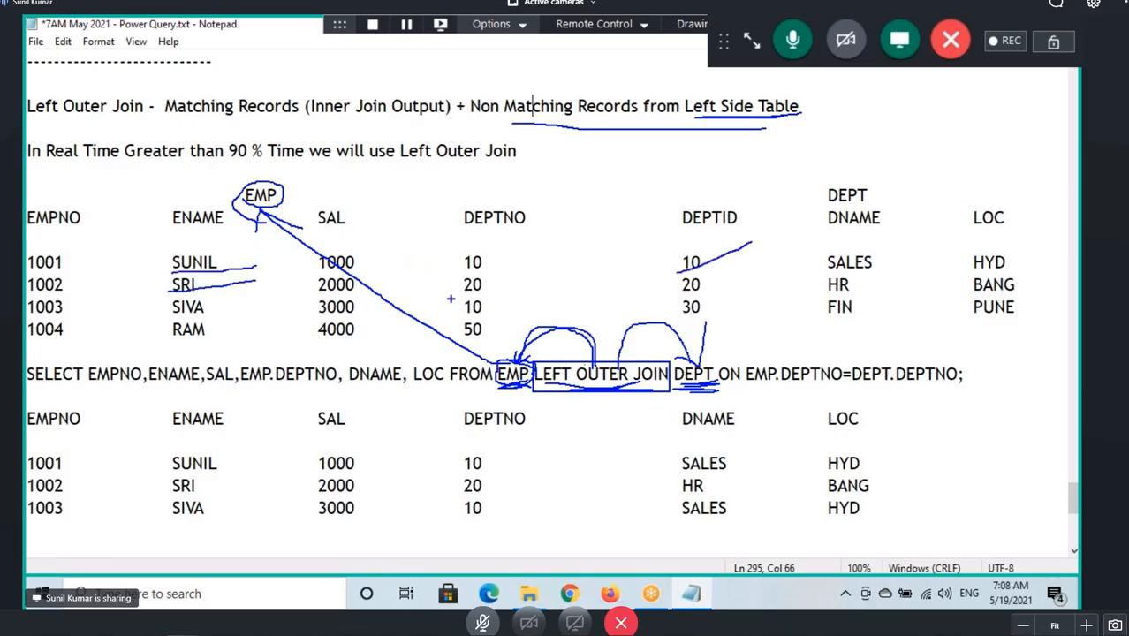
left_click_drag(671, 294, 768, 265)
left_click_drag(170, 314, 290, 311)
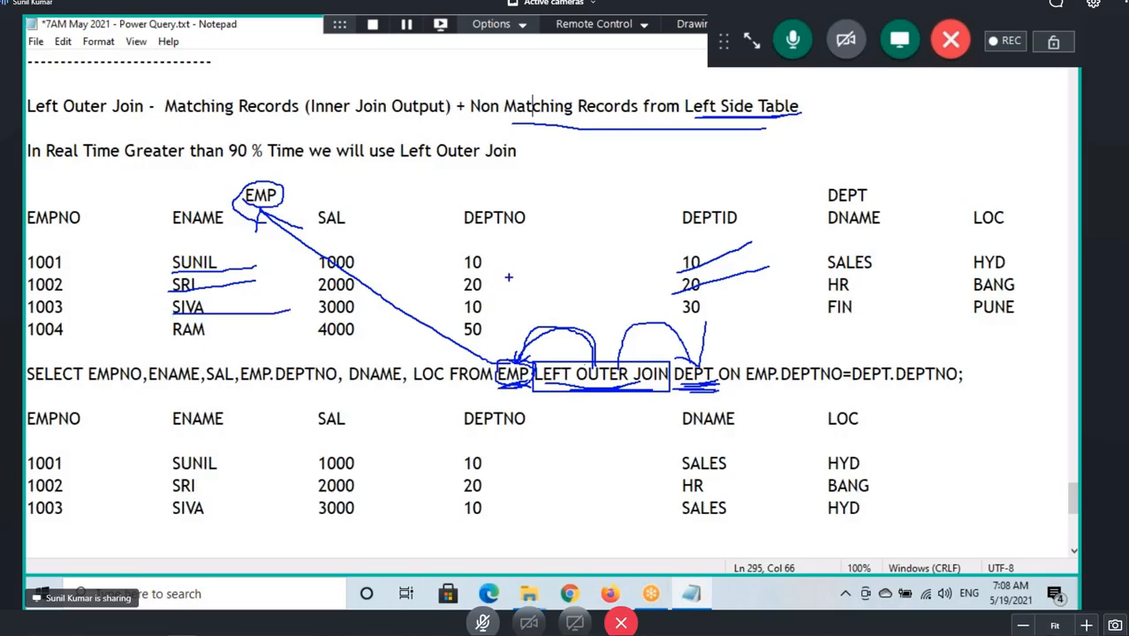
left_click_drag(671, 262, 702, 262)
mouse_move(166, 337)
left_mouse_down()
mouse_move(218, 340)
mouse_move(176, 321)
left_mouse_up()
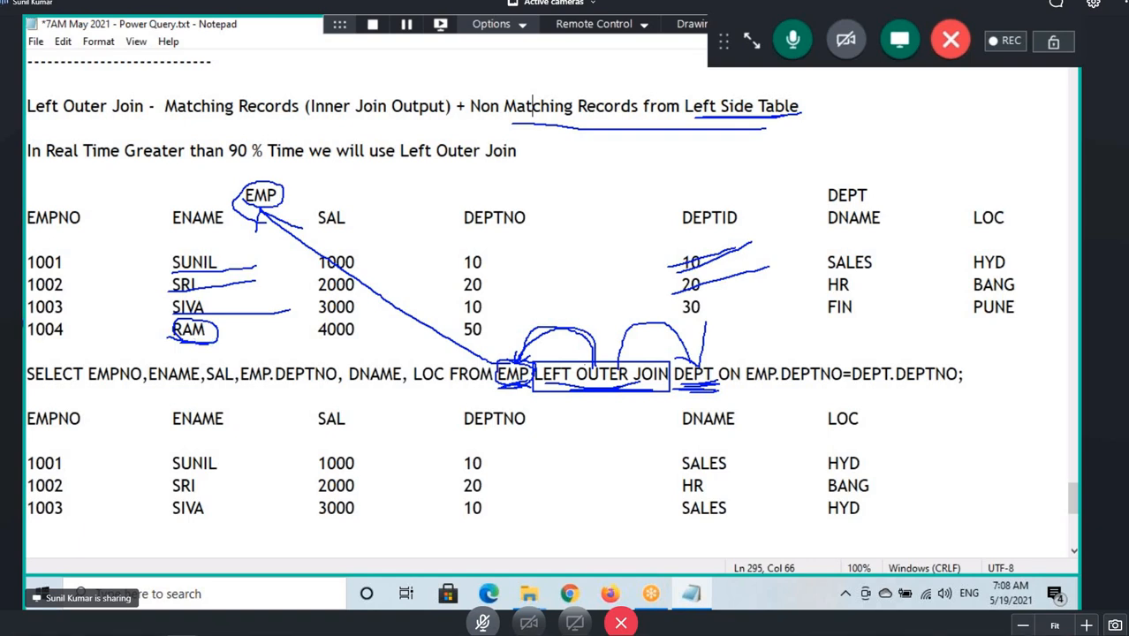
left_click_drag(23, 334, 75, 334)
Circle the result's EMPNO to DEPTNO headings and mark the DNAME and LOC columns below the result.
mouse_move(27, 430)
left_mouse_down()
mouse_move(482, 443)
mouse_move(525, 406)
mouse_move(86, 394)
mouse_move(49, 422)
left_mouse_up()
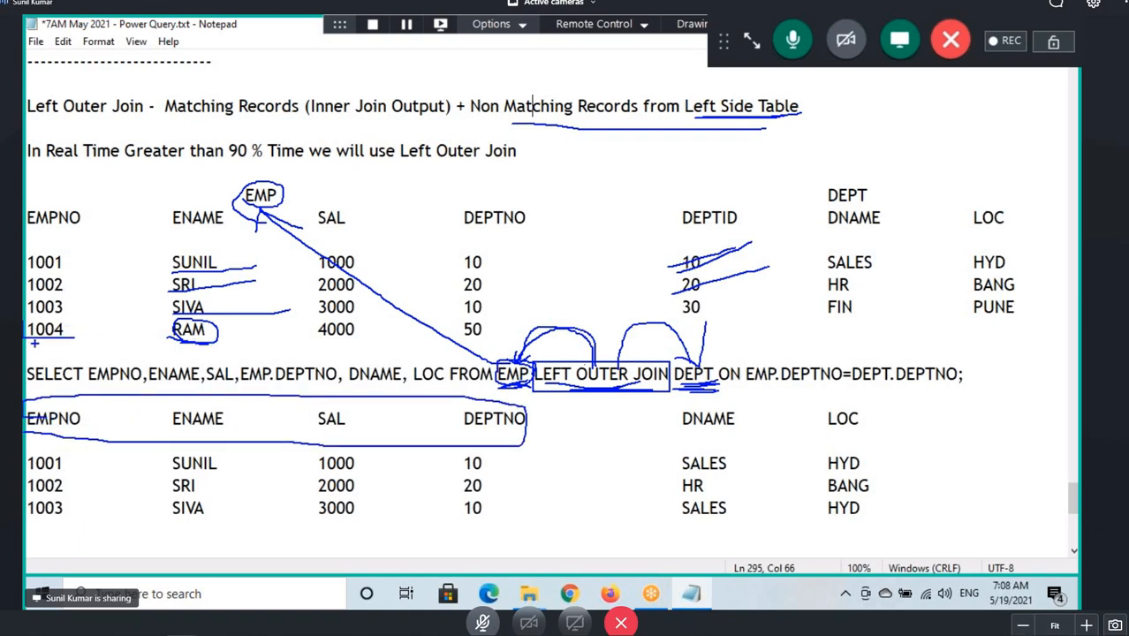
left_click_drag(47, 335, 44, 348)
left_click_drag(181, 334, 182, 357)
mouse_move(678, 413)
left_mouse_down()
mouse_move(789, 442)
mouse_move(705, 392)
mouse_move(697, 444)
left_mouse_up()
mouse_move(699, 537)
left_mouse_down()
mouse_move(720, 521)
mouse_move(756, 540)
left_mouse_up()
mouse_move(836, 546)
left_mouse_down()
mouse_move(881, 512)
mouse_move(901, 522)
mouse_move(948, 500)
left_mouse_up()
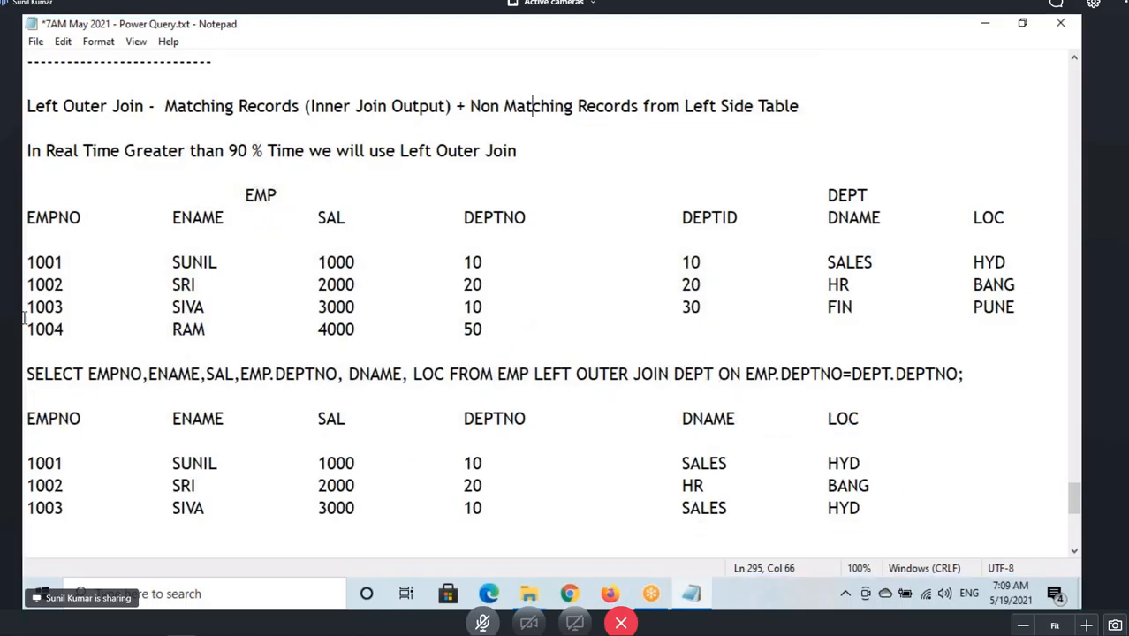
Copy the 1004 RAM row and paste it as a new last row of the left outer join result.
left_click_drag(26, 328, 486, 338)
key("ctrl+c")
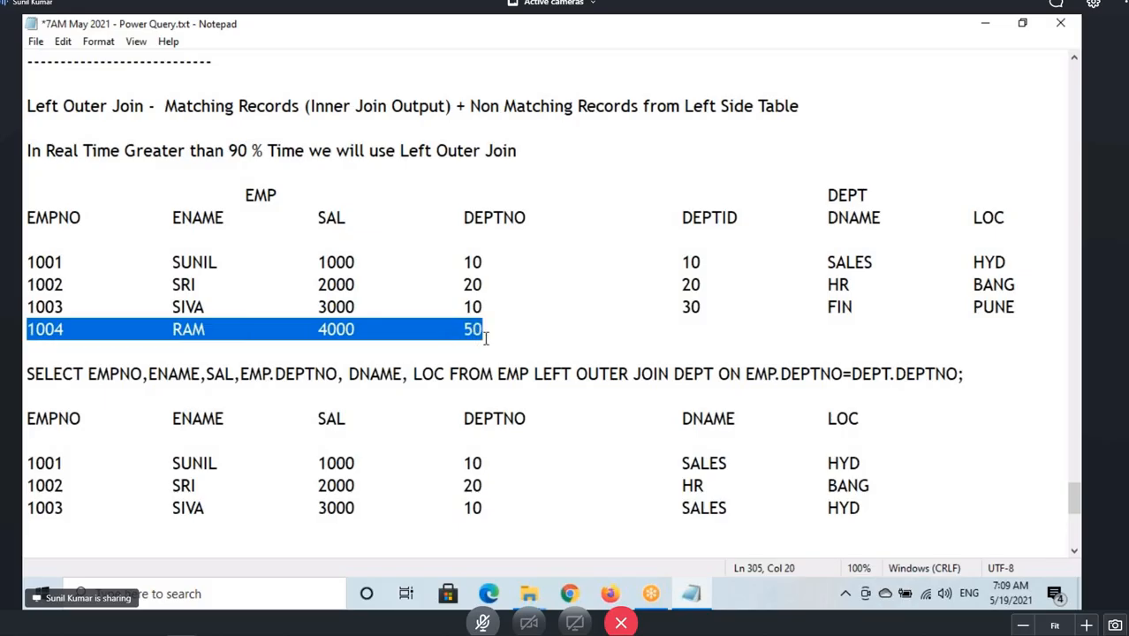
left_click(44, 527)
key("ctrl+v")
key("Tab")
key("Tab")
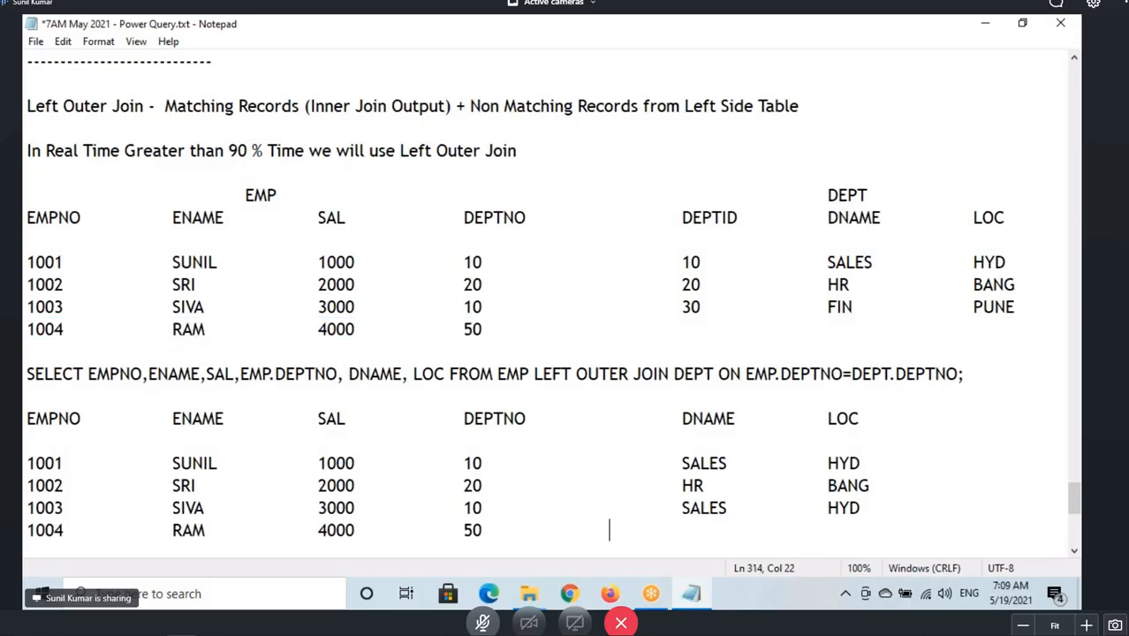
Enter NULL for both DNAME and LOC in the 1004 row of the result.
left_click_drag(836, 306, 1015, 306)
left_click_drag(830, 262, 971, 263)
left_click(697, 530)
type("NULL")
key("Tab")
type("NULL")
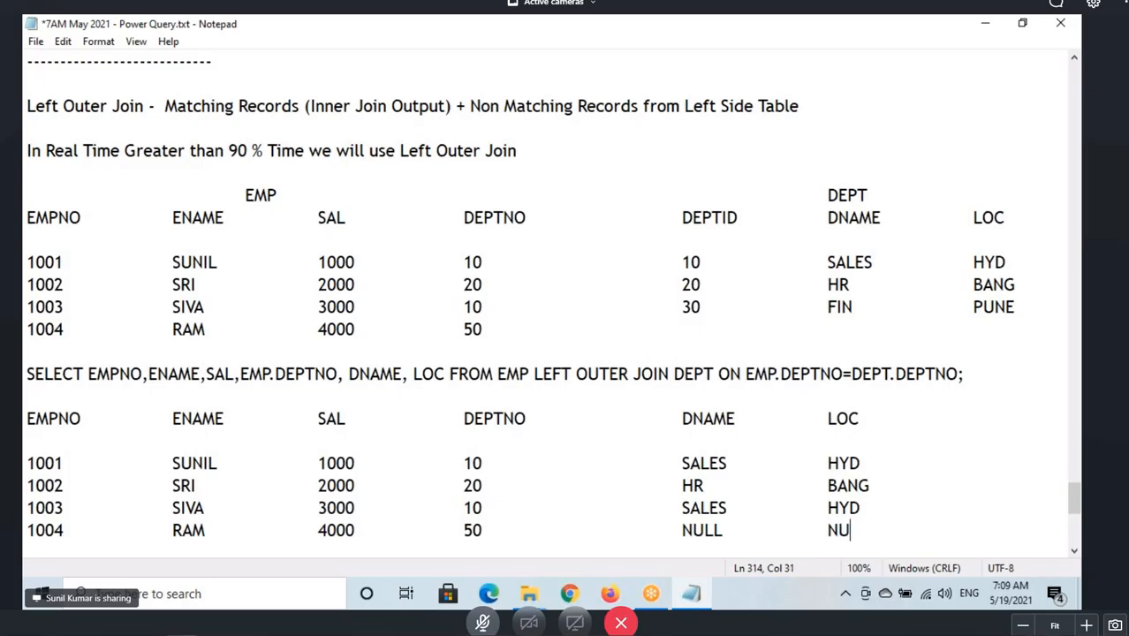
Save the notes file.
scroll(464, 424, "down", 2)
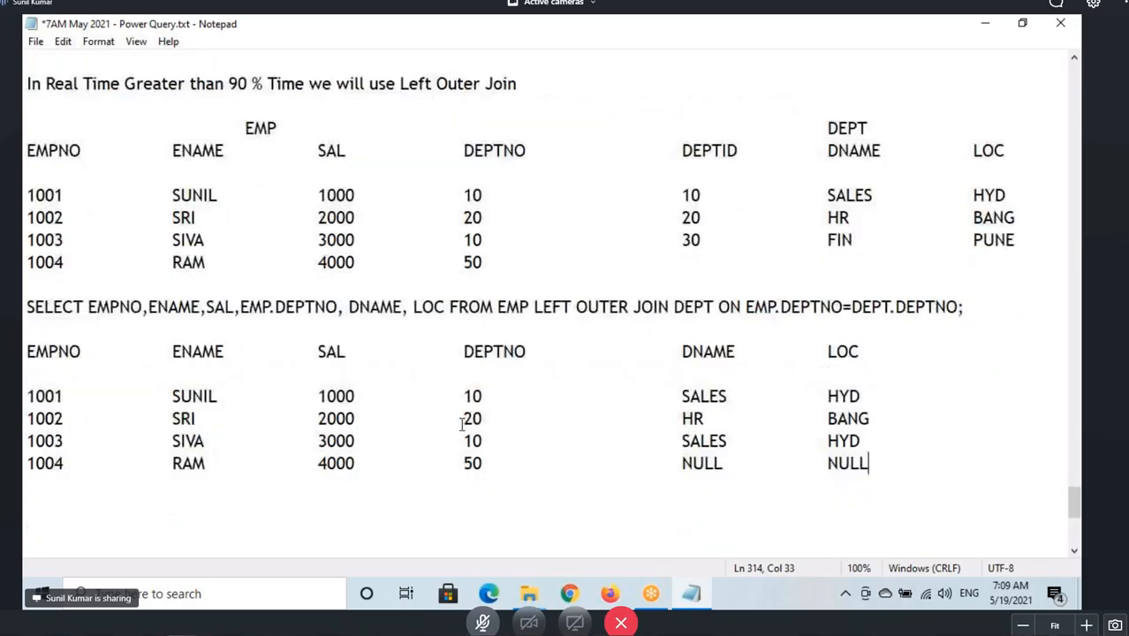
scroll(89, 187, "up", 2)
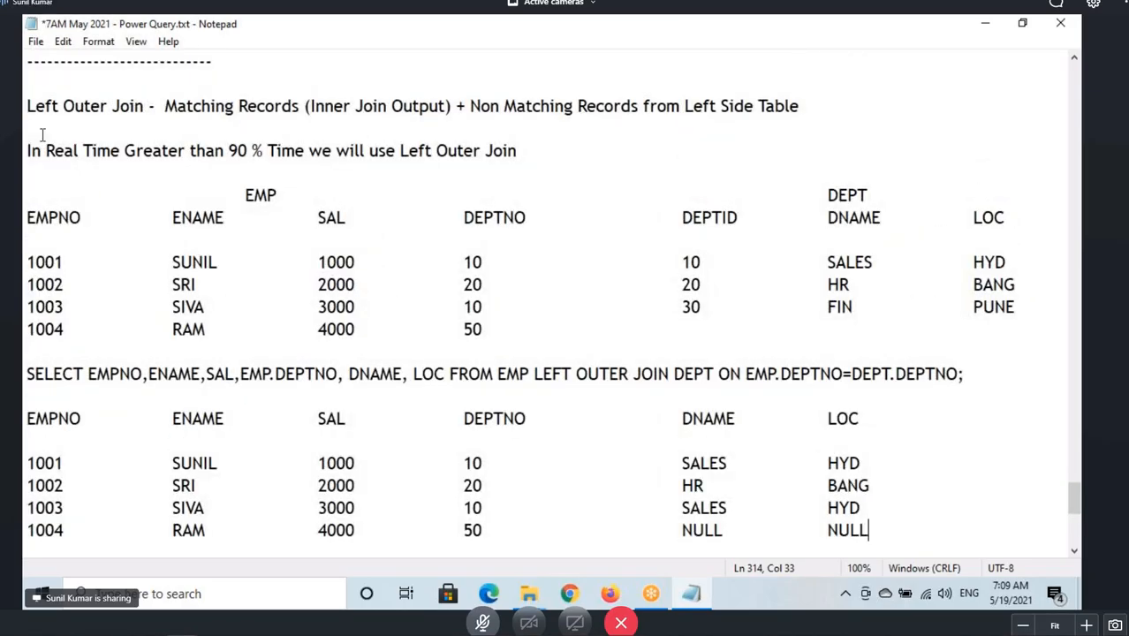
left_click(29, 106)
key("ctrl+shift+End")
scroll(554, 396, "up", 4)
left_click(122, 91)
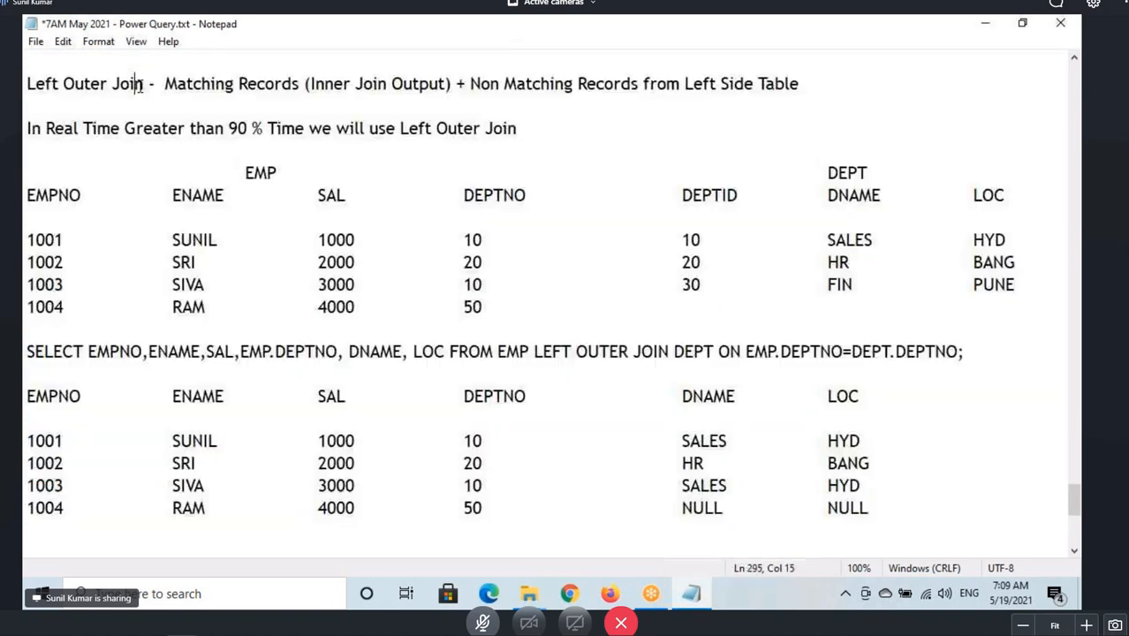
key("ctrl+s")
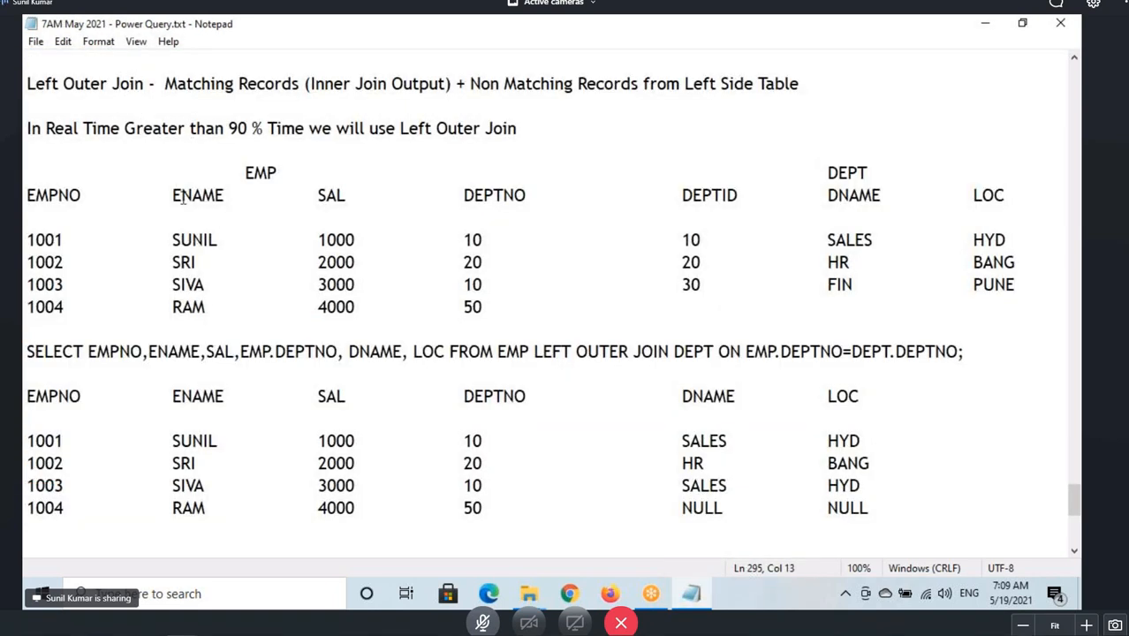
Copy the 'Right Outer Join' entry from the list of join types.
scroll(185, 201, "up", 20)
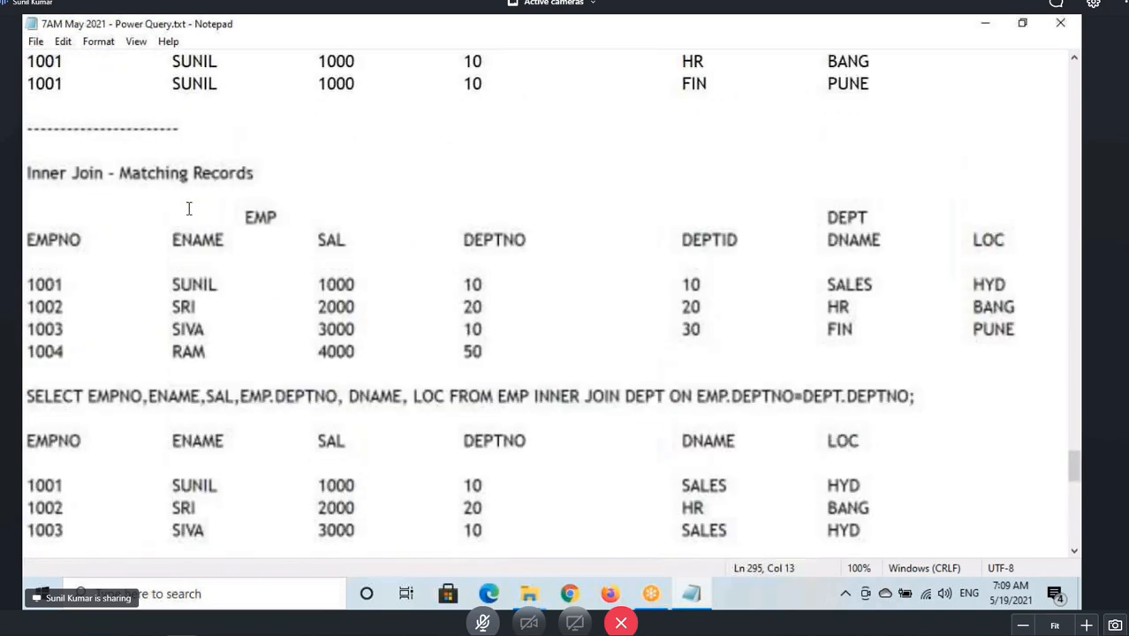
scroll(185, 201, "up", 7)
left_click_drag(46, 217, 181, 219)
key("ctrl+c")
scroll(169, 260, "down", 10)
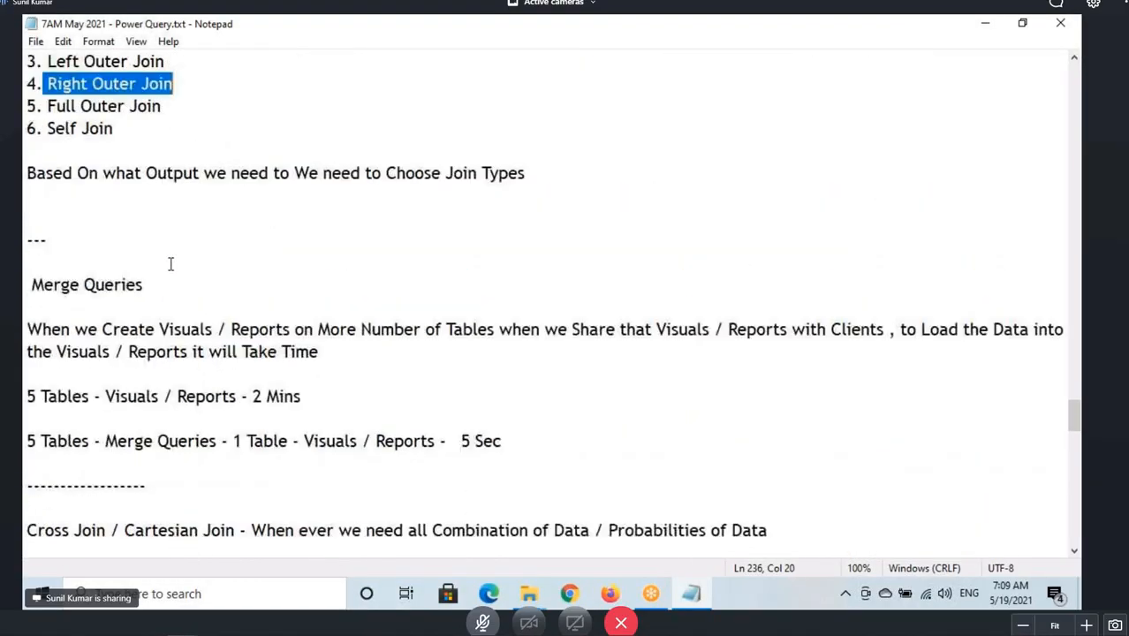
scroll(158, 334, "down", 16)
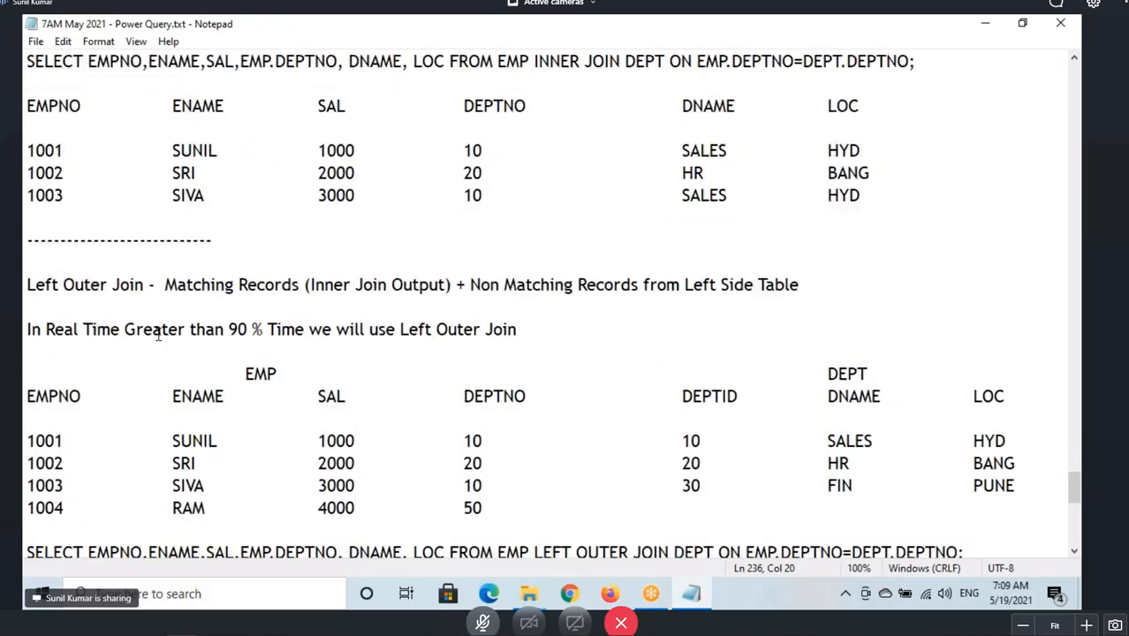
Add a dashed separator below the left outer join result and paste 'Right Outer Join' as a new heading beneath it.
left_click(23, 334)
type("-----------------")
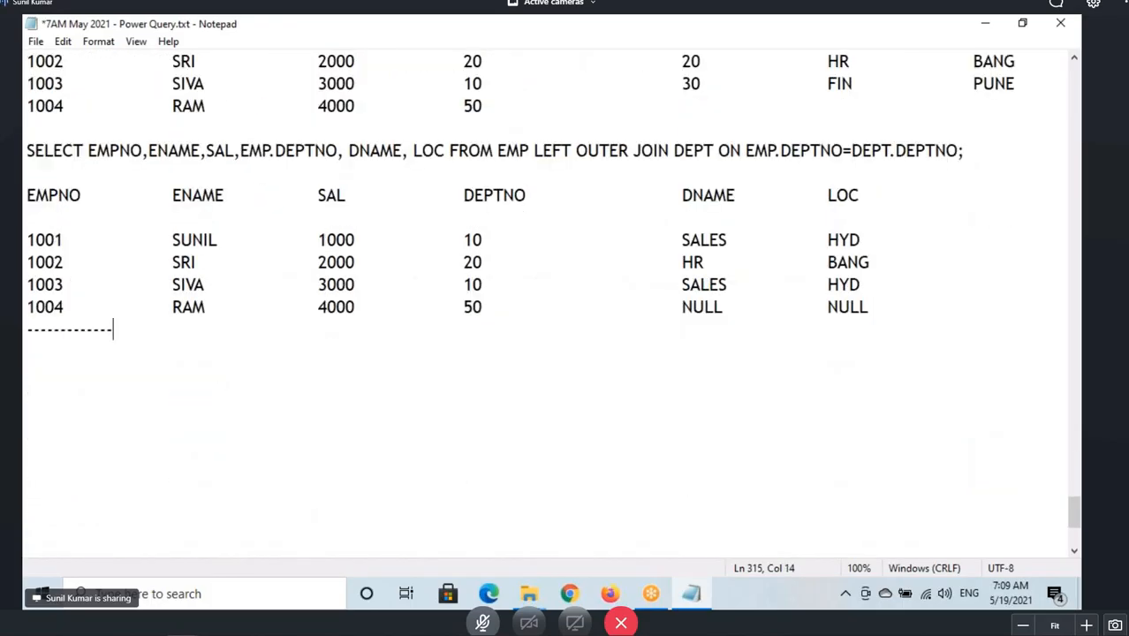
key("Return")
key("Return")
key("ctrl+v")
type("-")
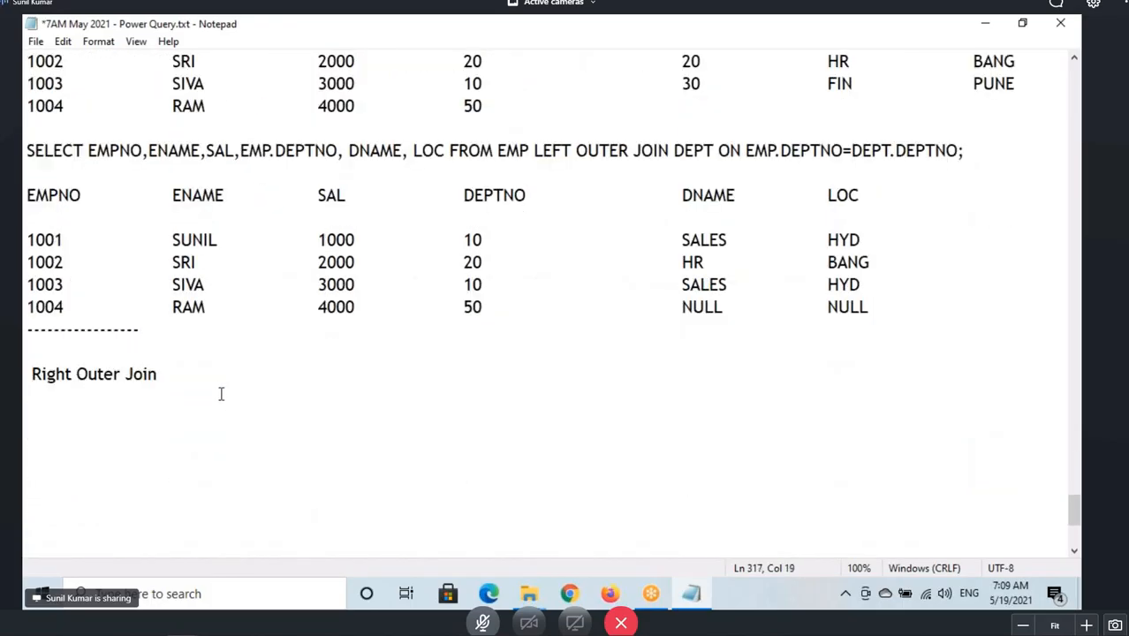
Copy the left outer join definition text and paste it after the 'Right Outer Join' heading.
scroll(219, 372, "up", 5)
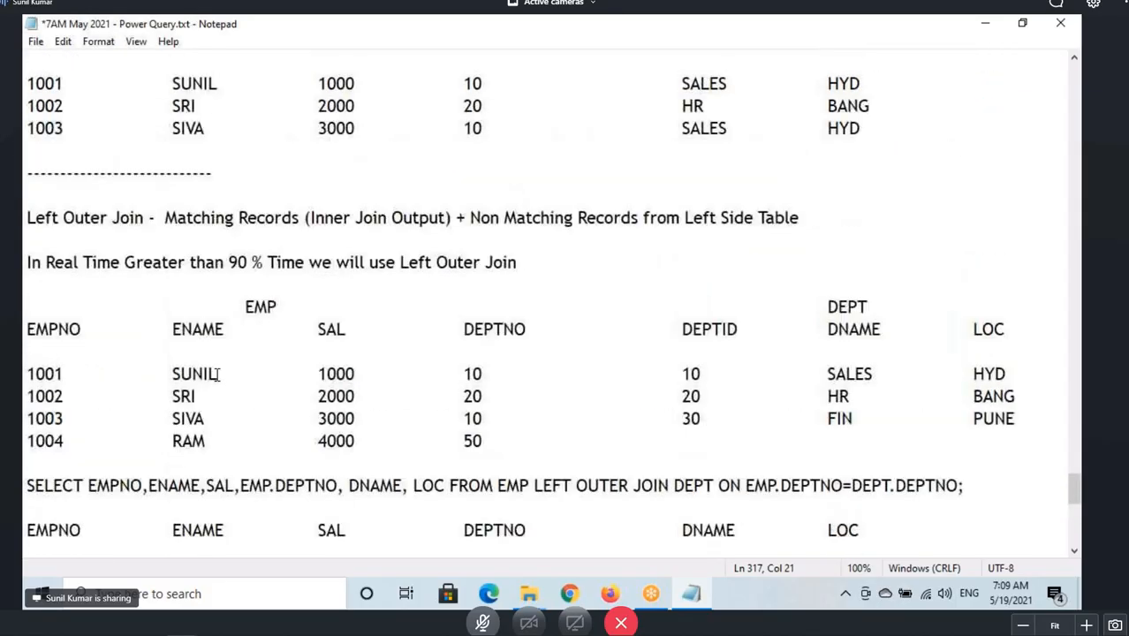
left_click_drag(163, 217, 813, 219)
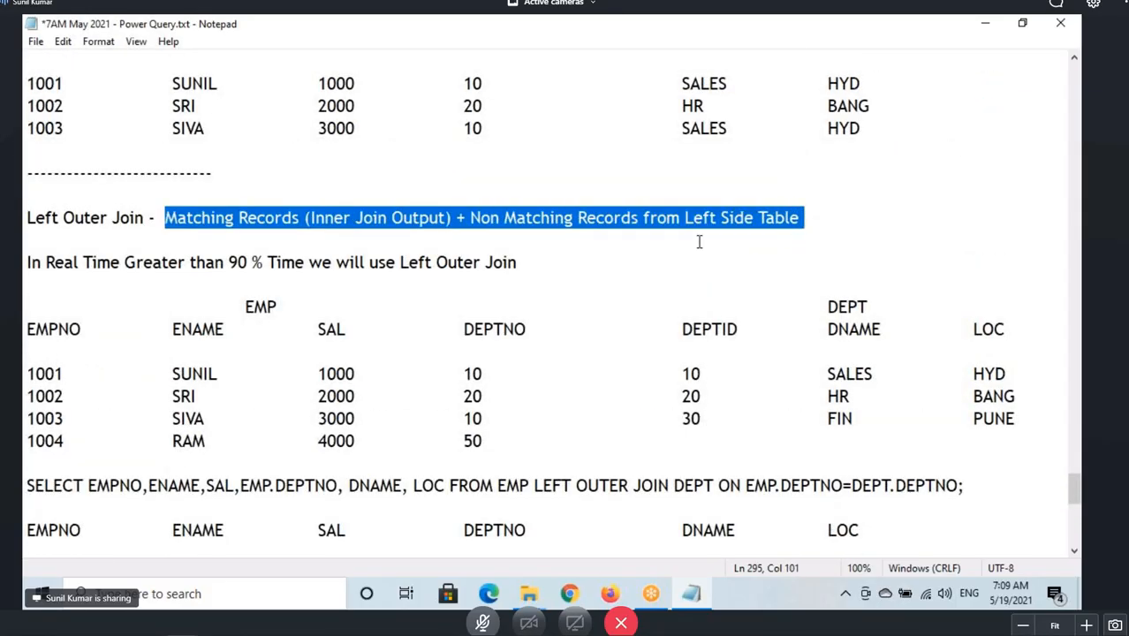
key("ctrl+c")
scroll(435, 338, "down", 5)
left_click(227, 378)
key("ctrl+v")
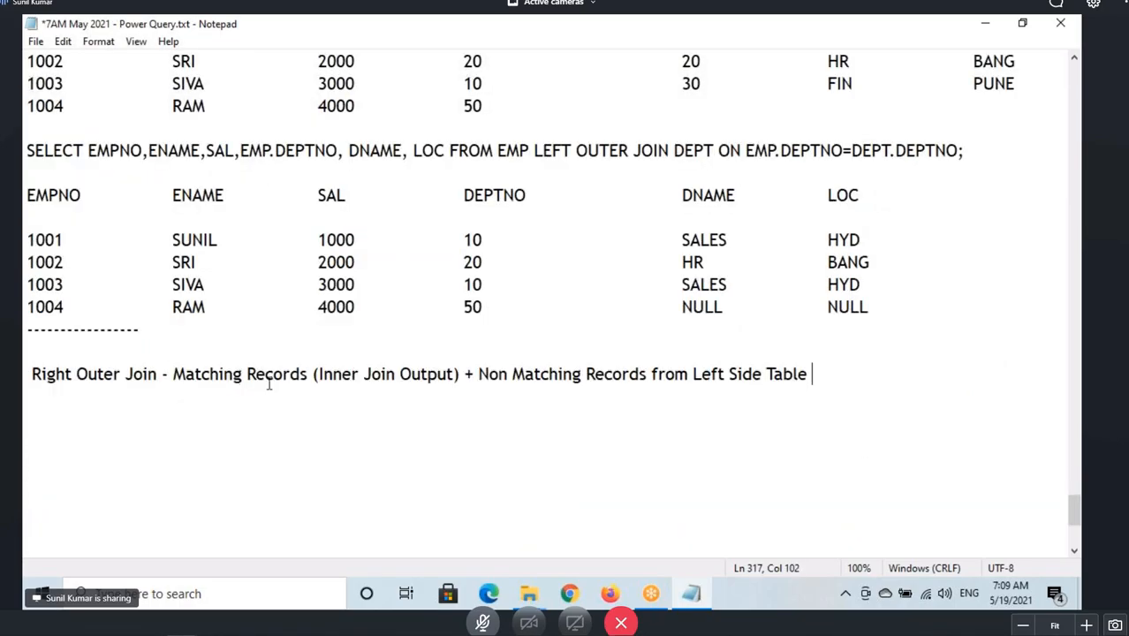
Change 'Left' to 'Right' in the pasted definition so it reads 'Non Matching Records from Right Side Table'.
left_click_drag(193, 374, 430, 374)
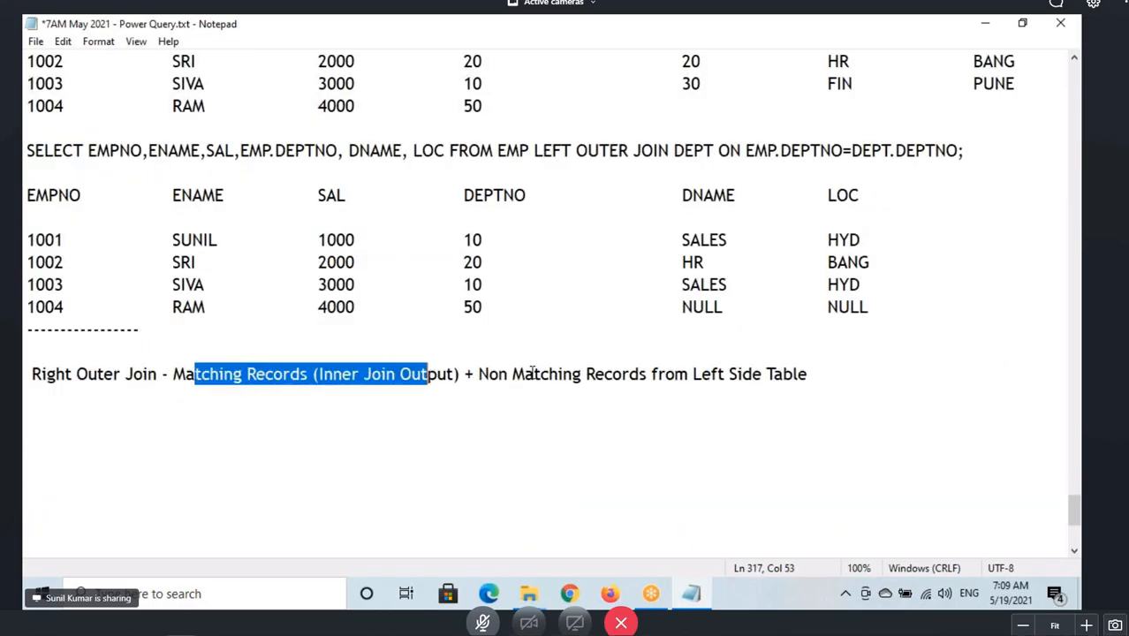
left_click_drag(533, 374, 573, 374)
left_click_drag(693, 375, 726, 377)
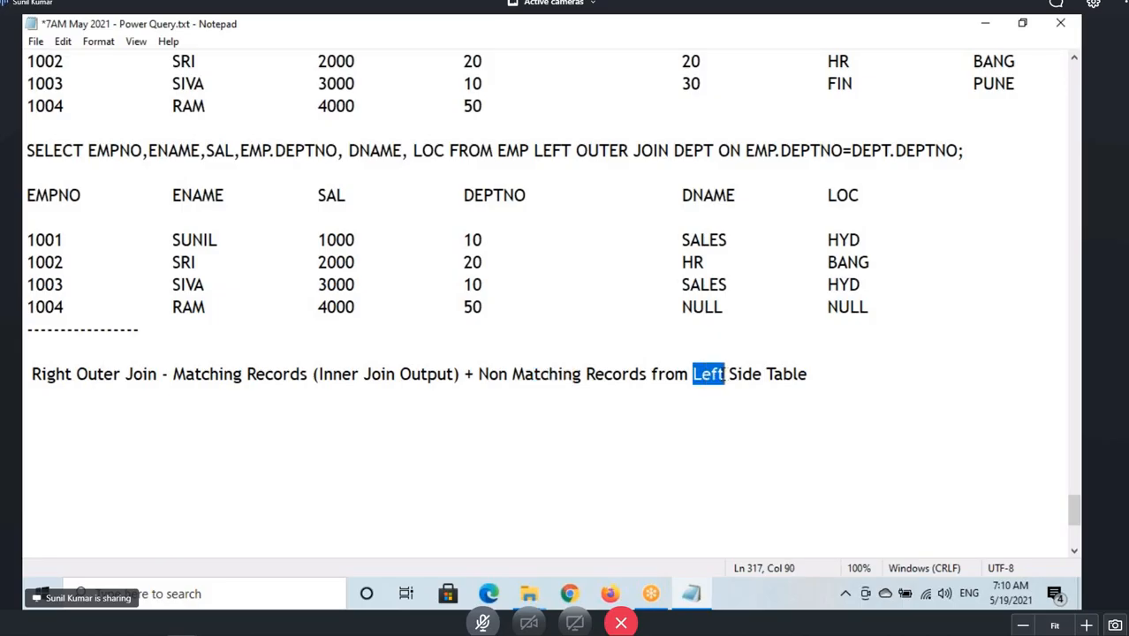
type("Right")
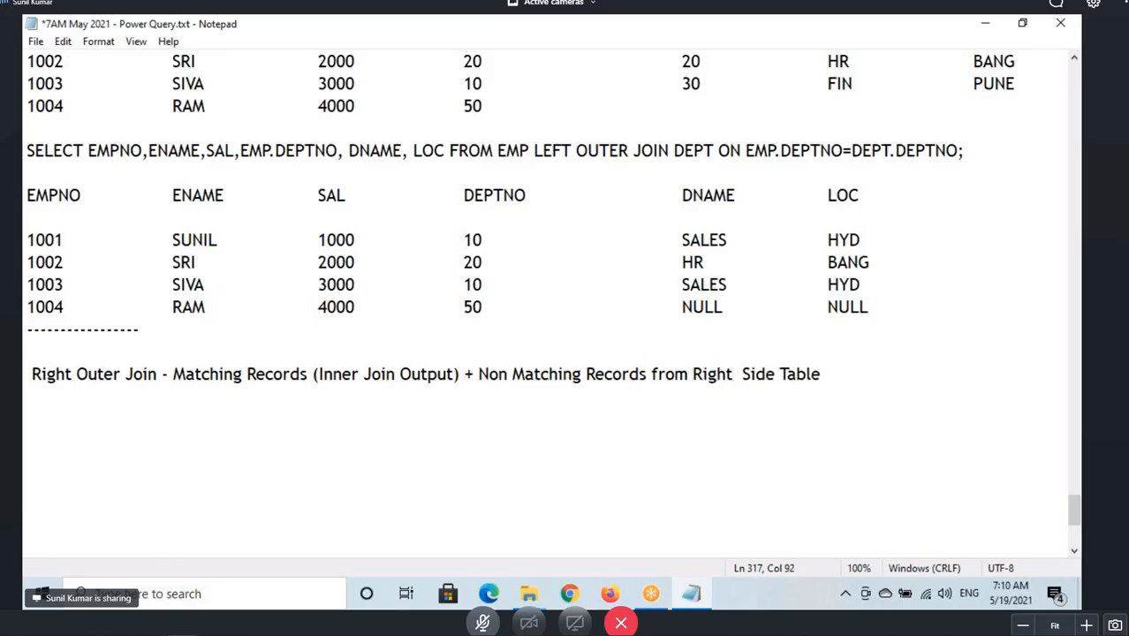
key("BackSpace")
key("BackSpace")
type("t")
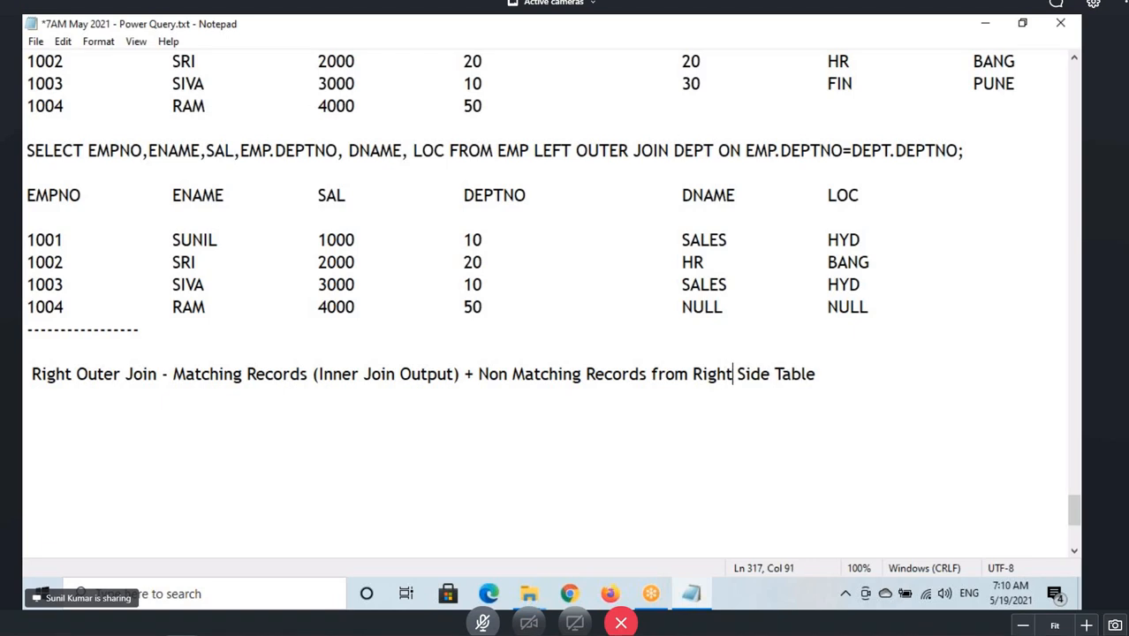
left_click_drag(25, 393, 51, 373)
left_click_drag(692, 373, 841, 372)
left_click(389, 416)
Copy the EMP and DEPT sample tables and paste them below the right outer join definition.
scroll(355, 427, "up", 4)
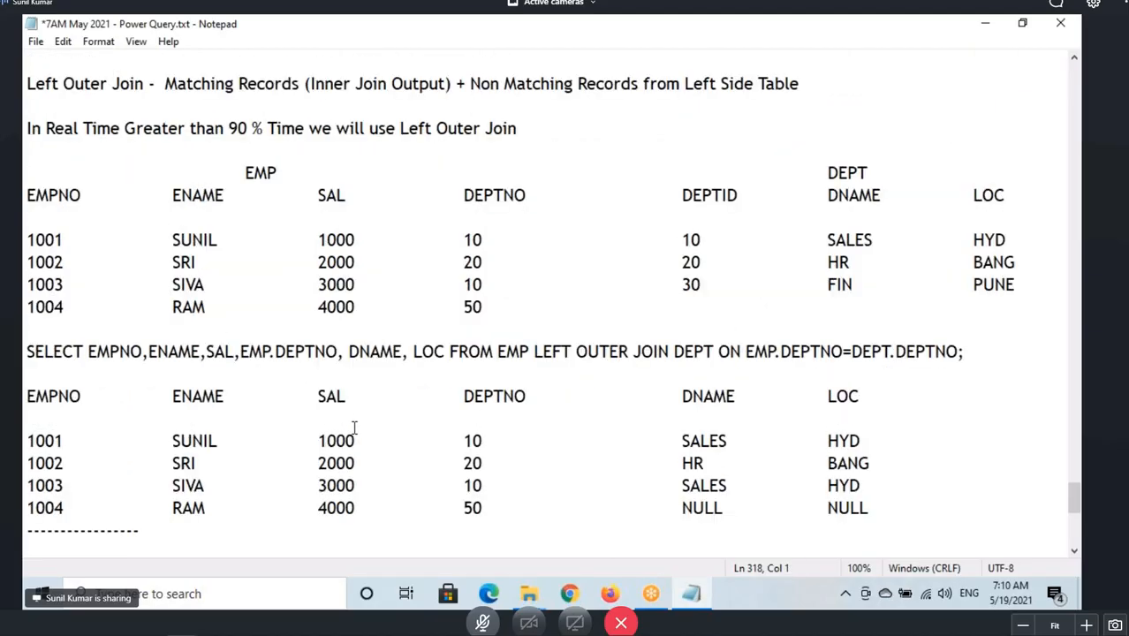
scroll(354, 427, "up", 1)
left_click_drag(25, 307, 533, 448)
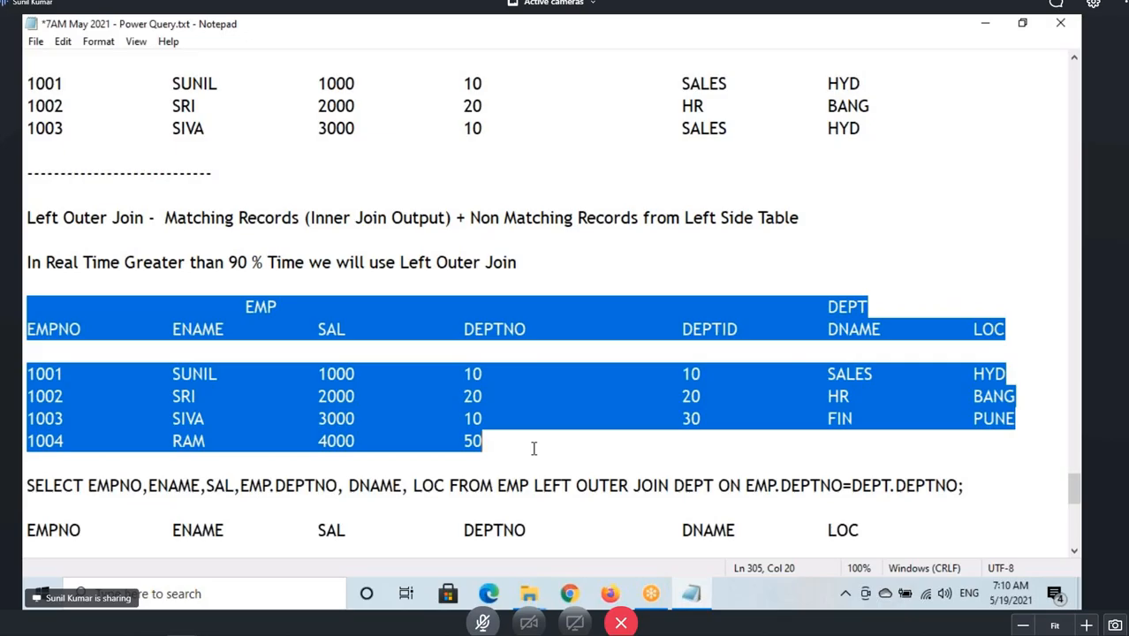
scroll(442, 448, "down", 4)
left_click(26, 487)
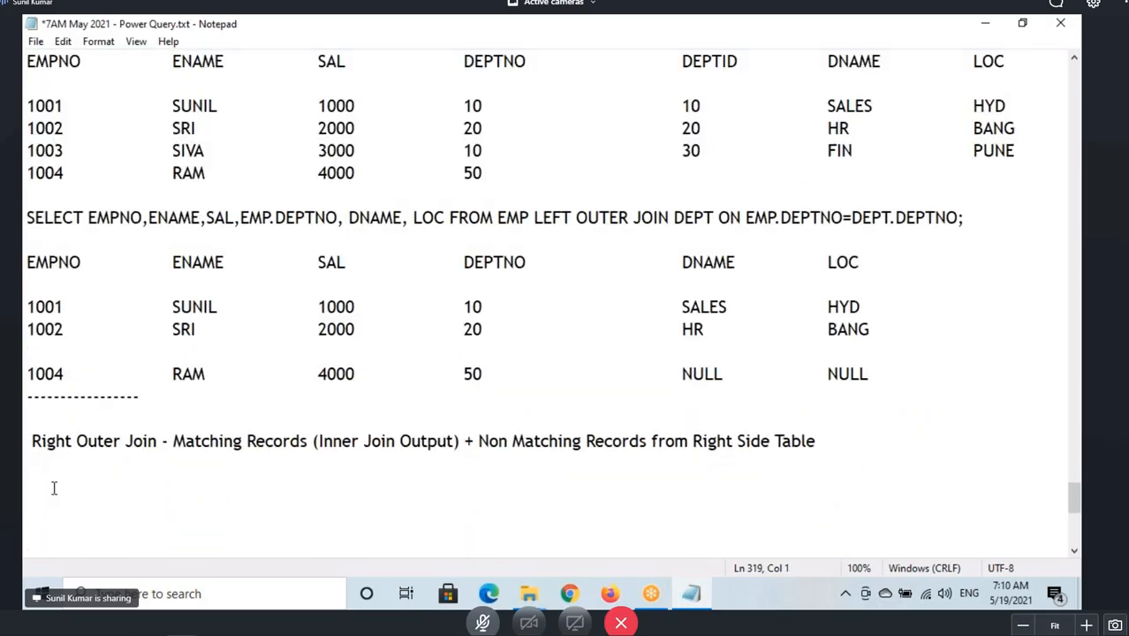
key("ctrl+v")
Copy the left outer join SELECT query and paste it below the newly pasted sample tables.
scroll(221, 430, "up", 5)
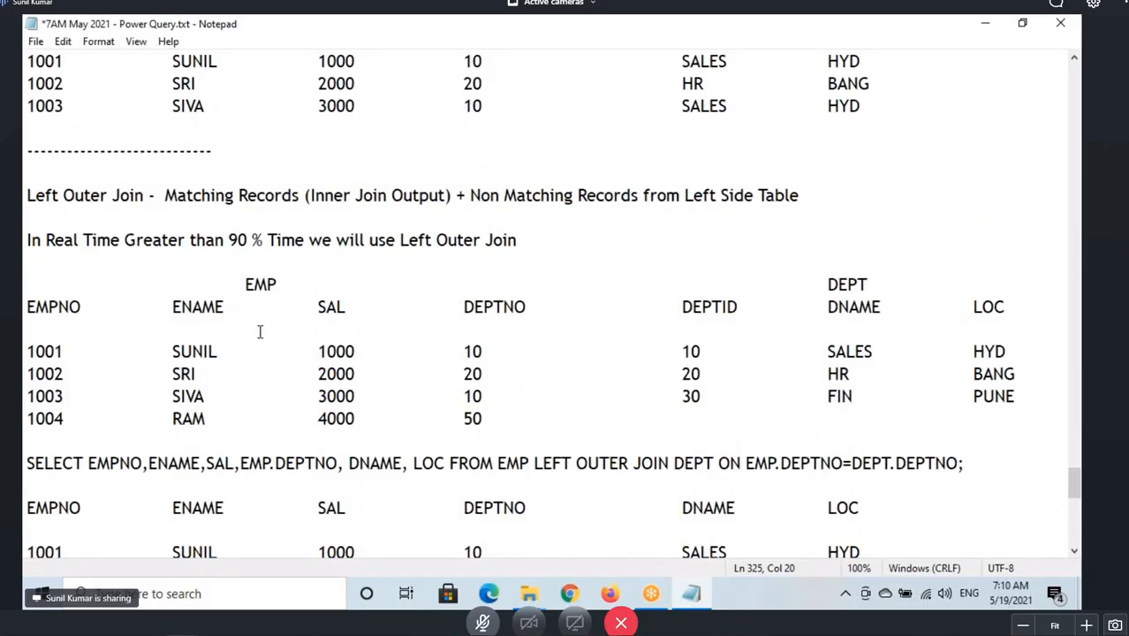
scroll(259, 329, "down", 2)
left_click_drag(964, 328, 24, 329)
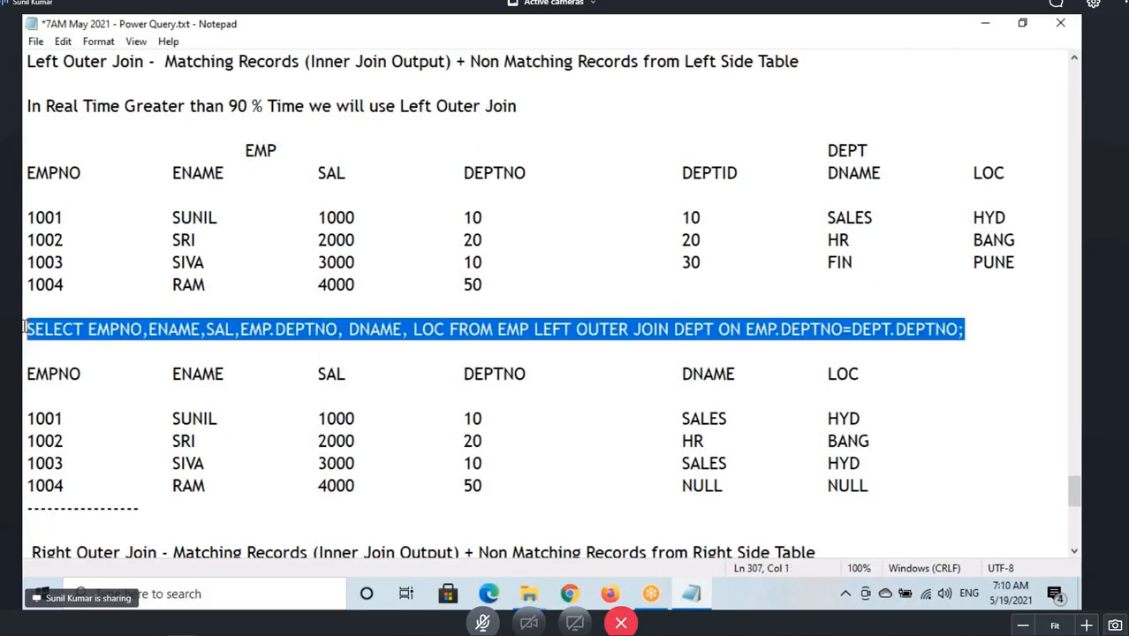
key("ctrl+c")
scroll(71, 371, "down", 4)
left_click(33, 510)
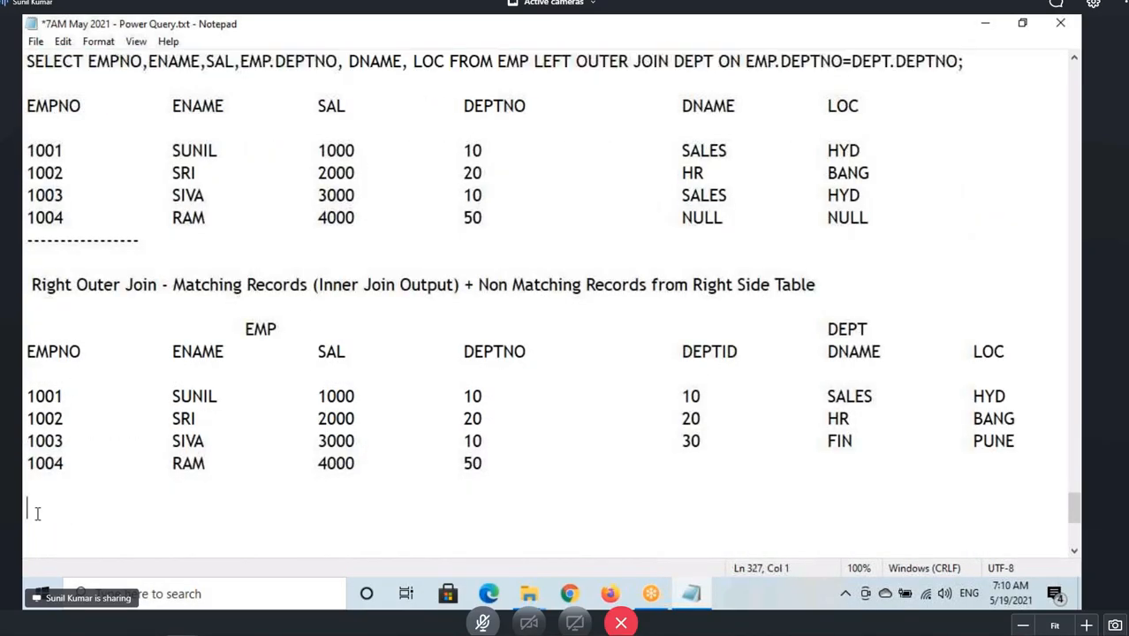
key("ctrl+v")
Replace LEFT with RIGHT in the pasted query to make it a RIGHT OUTER JOIN.
scroll(215, 471, "down", 1)
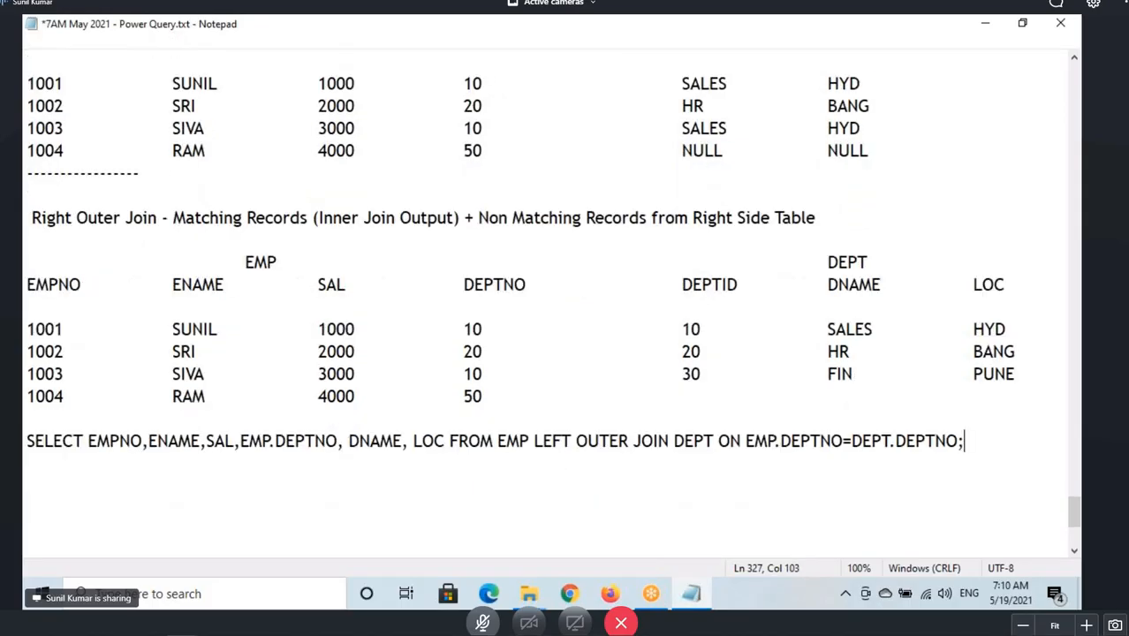
left_click_drag(535, 425, 567, 458)
mouse_move(562, 431)
left_mouse_down()
mouse_move(551, 453)
mouse_move(574, 441)
mouse_move(534, 441)
left_mouse_up()
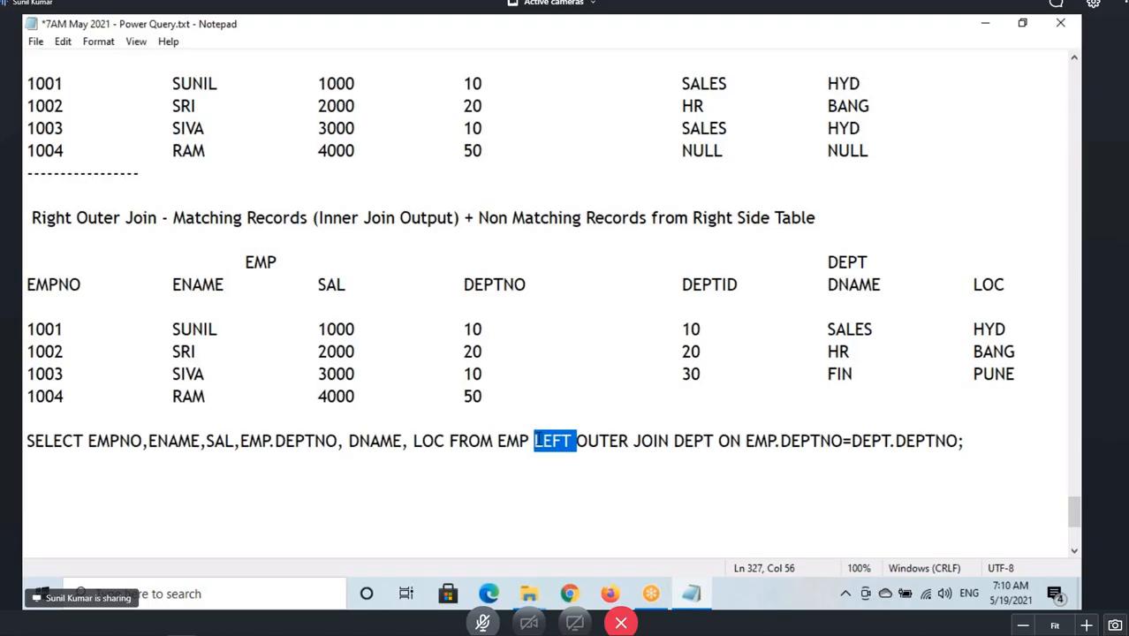
type("RIGHT")
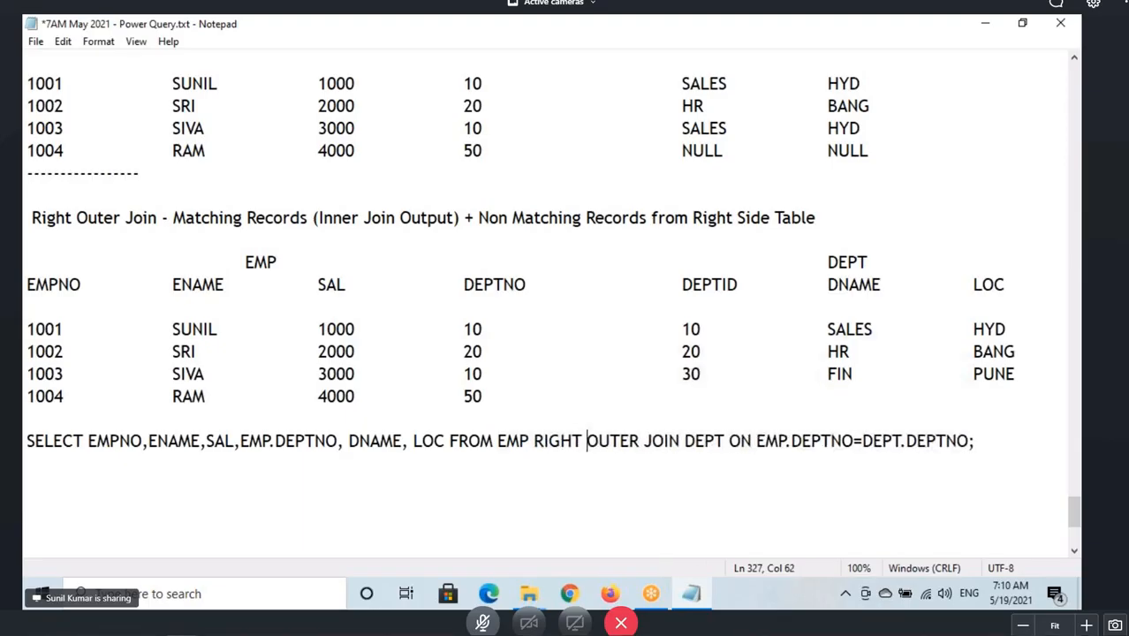
left_click_drag(505, 441, 970, 444)
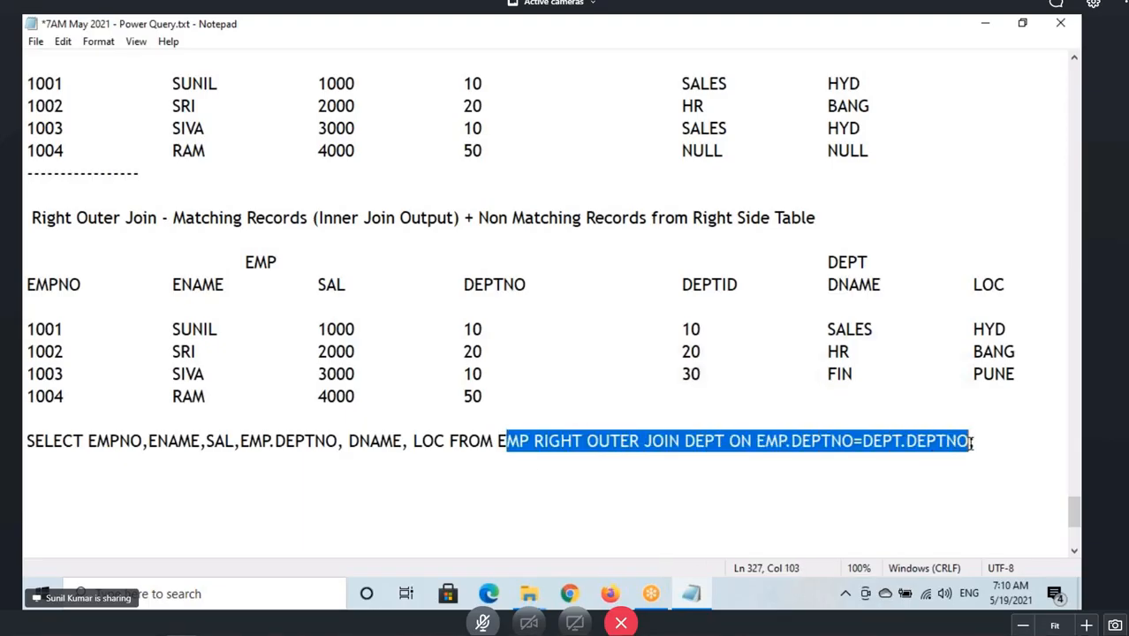
left_click(518, 447)
Copy the result header and the three matching rows from the left outer join output and paste them below the right outer join query.
left_click_drag(195, 218, 457, 232)
scroll(419, 307, "up", 2)
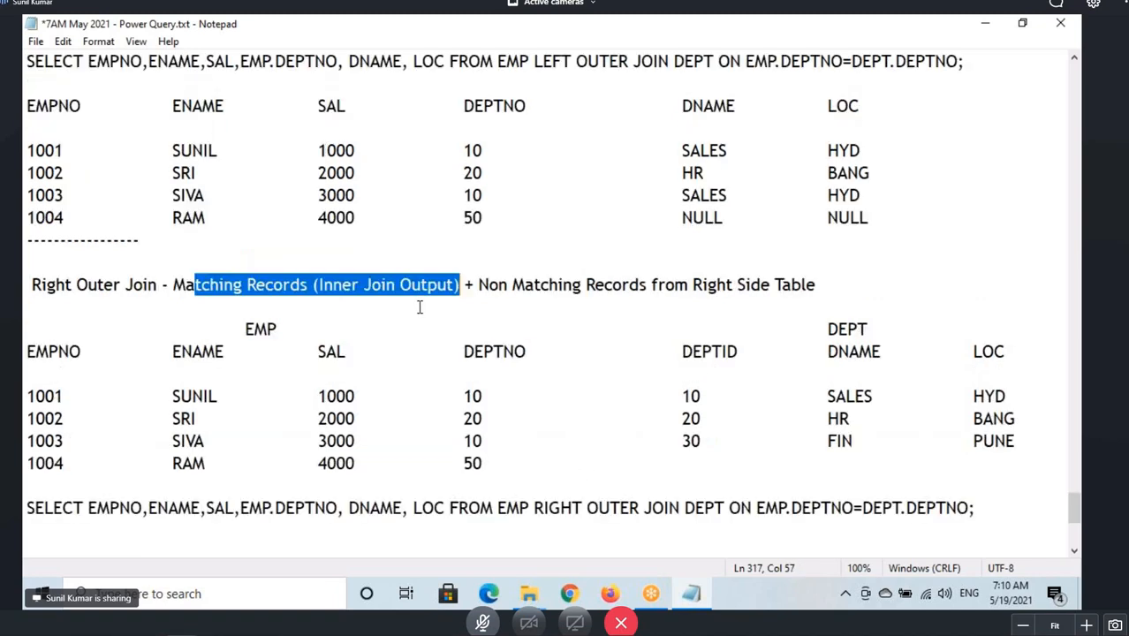
left_click_drag(869, 261, 25, 173)
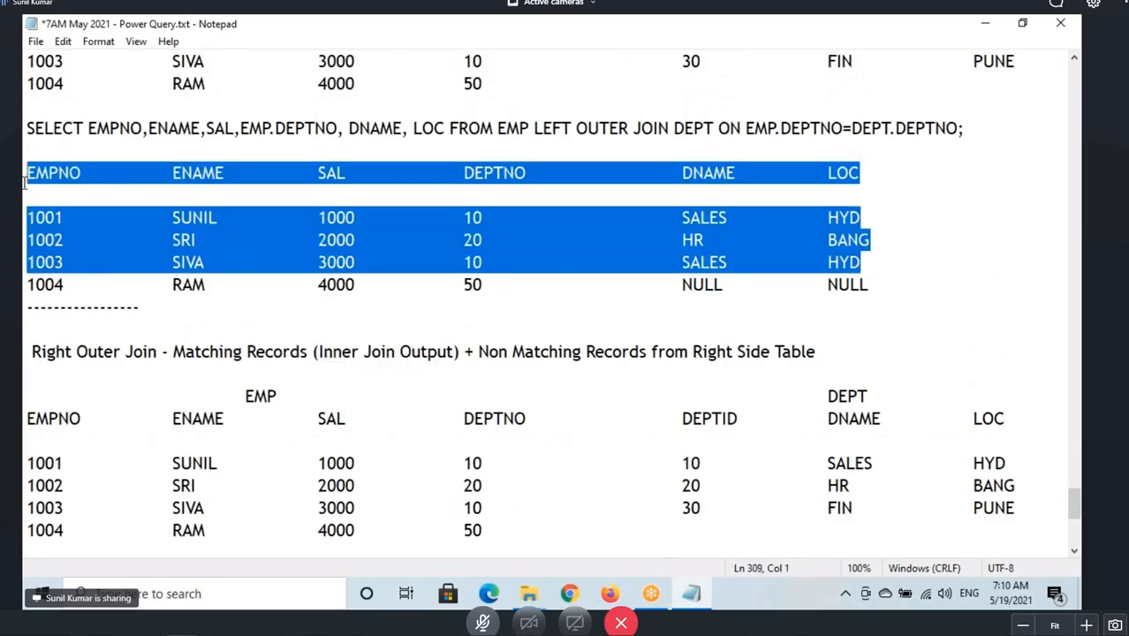
key("ctrl+c")
scroll(88, 348, "down", 4)
left_click(35, 351)
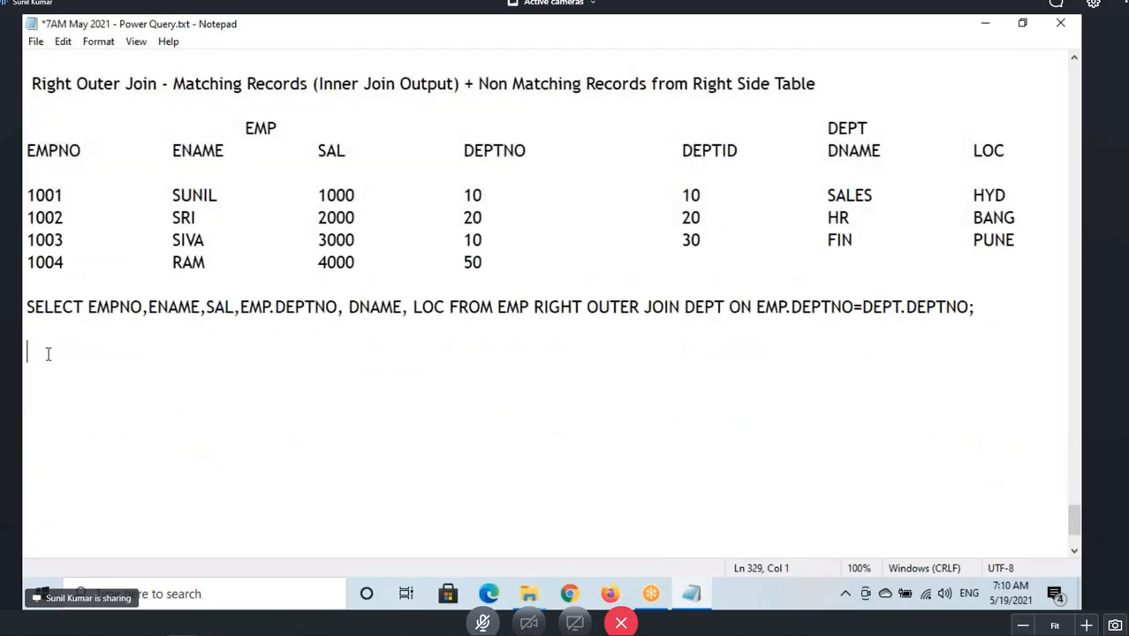
key("ctrl+v")
Annotate the RIGHT OUTER JOIN keyword and the DEPT table it refers to.
left_click_drag(23, 351, 861, 455)
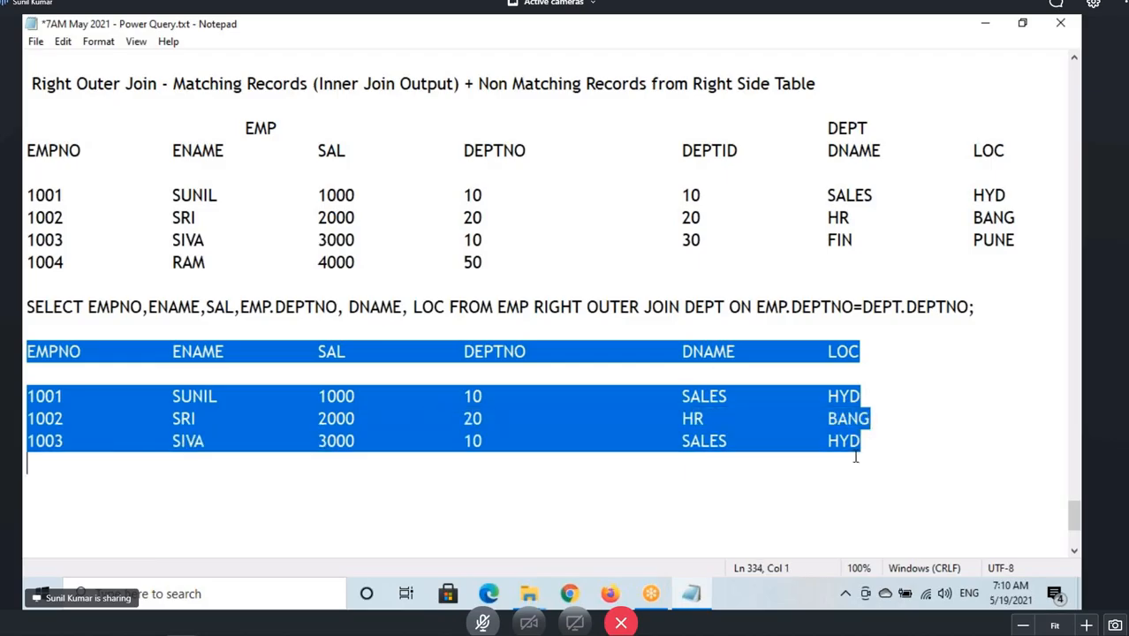
left_click(603, 441)
scroll(533, 463, "up", 2)
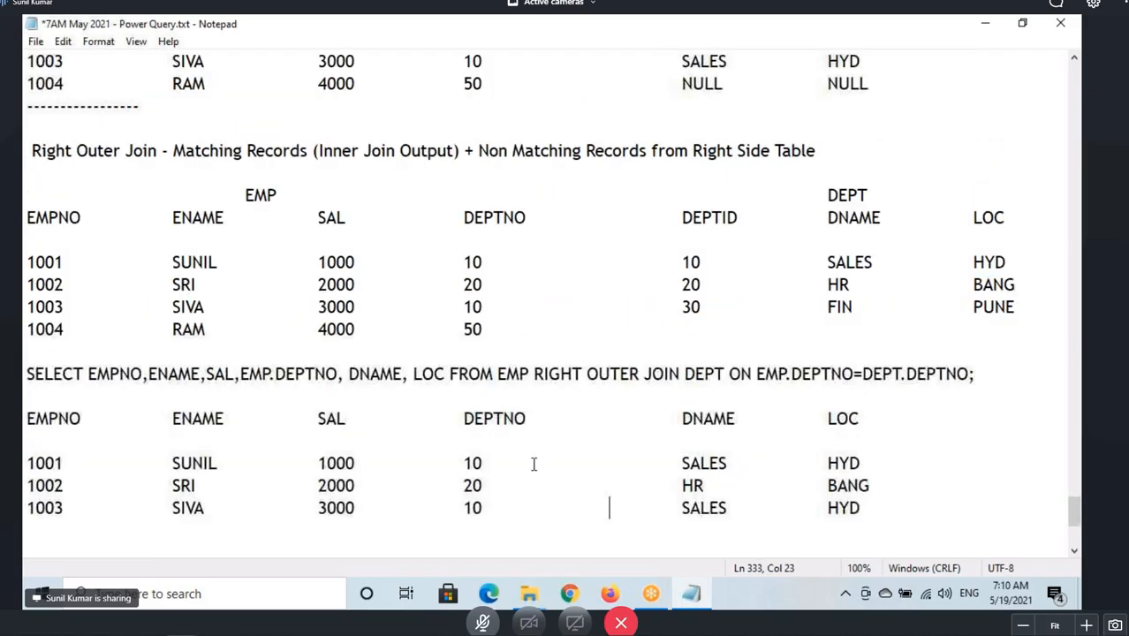
left_click_drag(533, 429, 681, 456)
mouse_move(630, 424)
left_mouse_down()
mouse_move(678, 397)
mouse_move(695, 429)
mouse_move(712, 404)
left_mouse_up()
left_click_drag(688, 454, 745, 455)
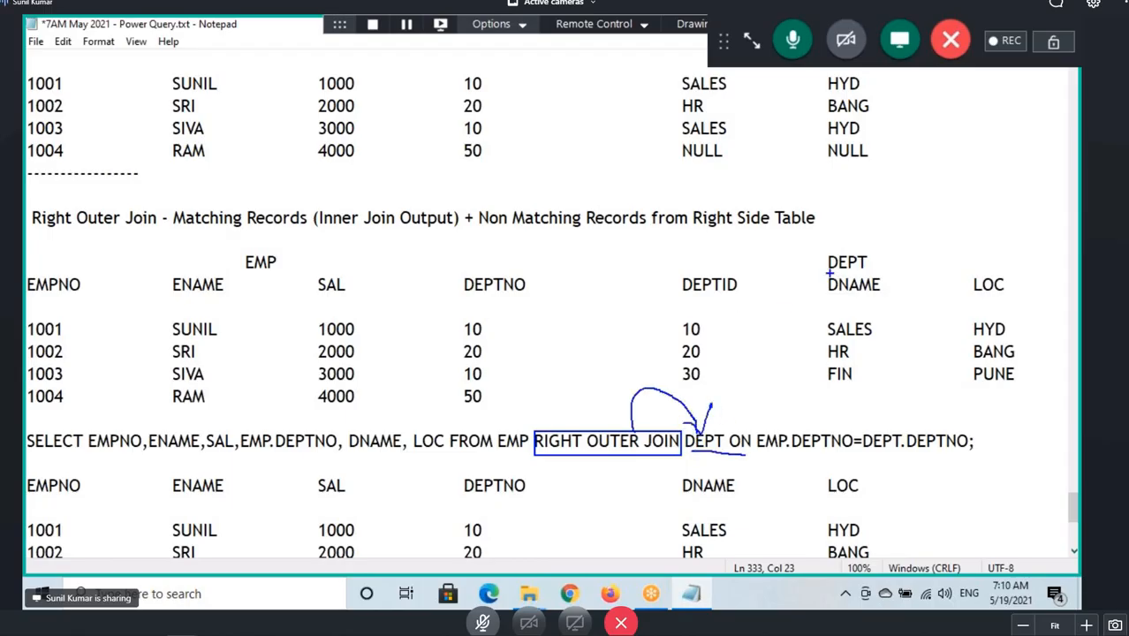
mouse_move(831, 273)
left_mouse_down()
mouse_move(857, 271)
mouse_move(824, 248)
mouse_move(866, 241)
mouse_move(871, 219)
mouse_move(882, 255)
left_mouse_up()
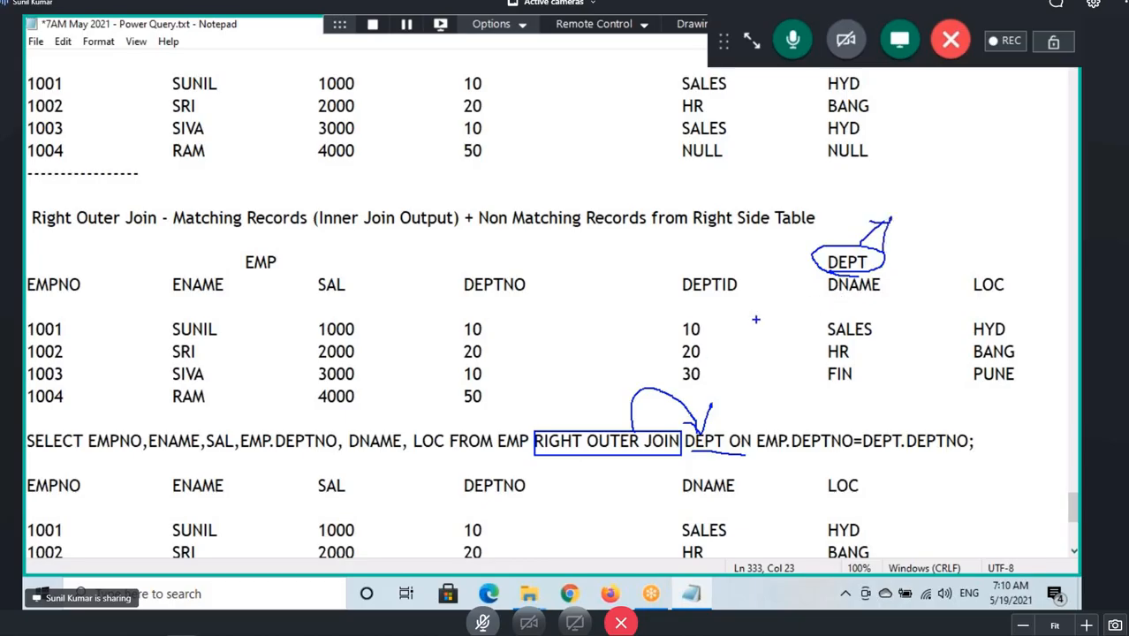
Draw arrows linking EMP DEPTNO values to matching DEPTID values and box the unmatched 30 FIN PUNE department row.
mouse_move(677, 335)
left_mouse_down()
mouse_move(708, 318)
mouse_move(673, 334)
mouse_move(519, 330)
left_mouse_up()
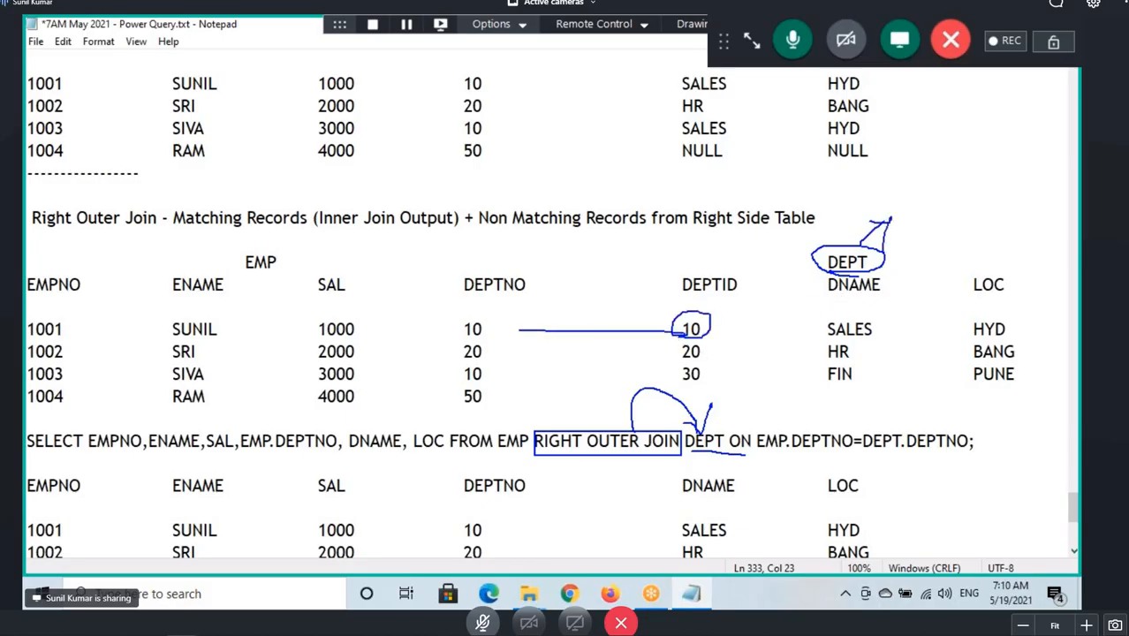
mouse_move(679, 335)
left_mouse_down()
mouse_move(500, 362)
mouse_move(507, 369)
left_mouse_up()
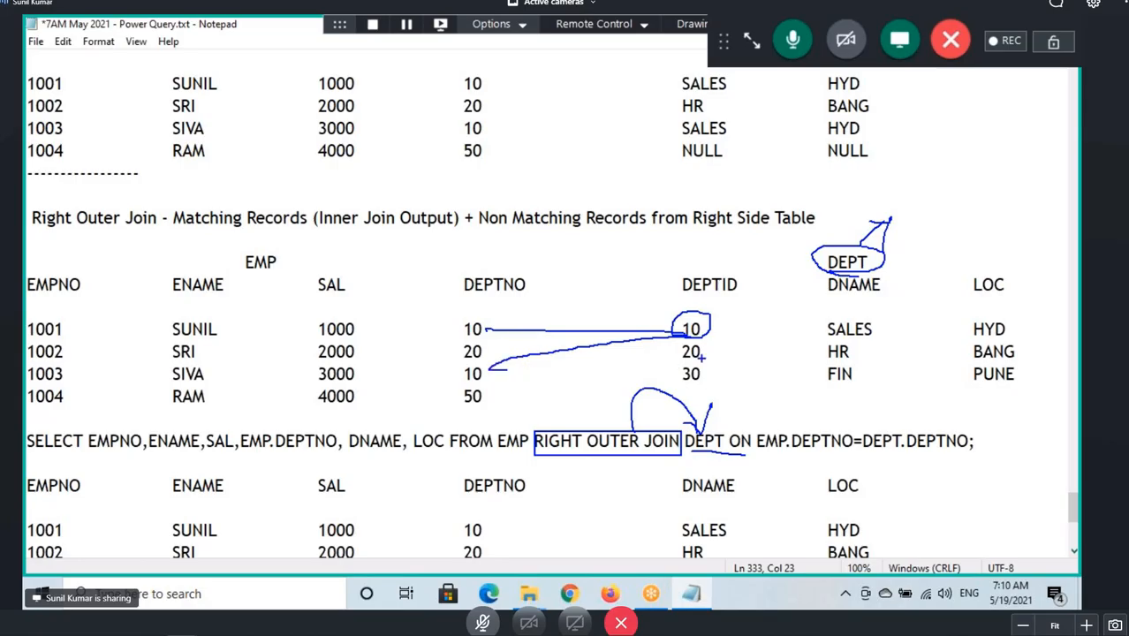
left_click_drag(698, 341, 717, 343)
left_click_drag(487, 349, 643, 353)
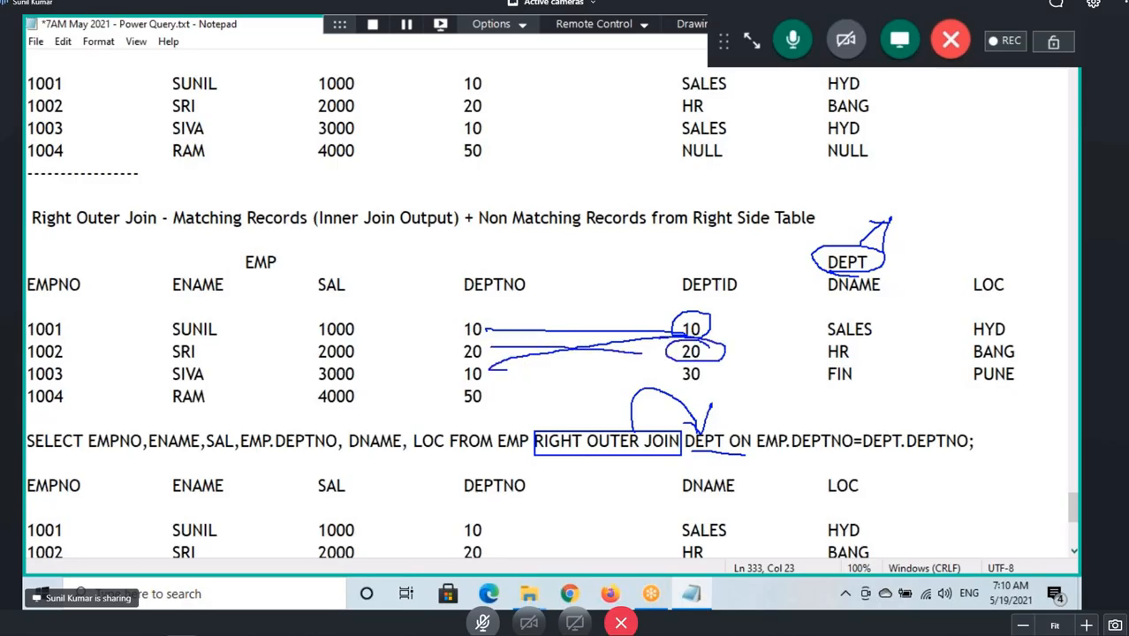
mouse_move(717, 371)
left_mouse_down()
mouse_move(601, 404)
mouse_move(507, 407)
left_mouse_up()
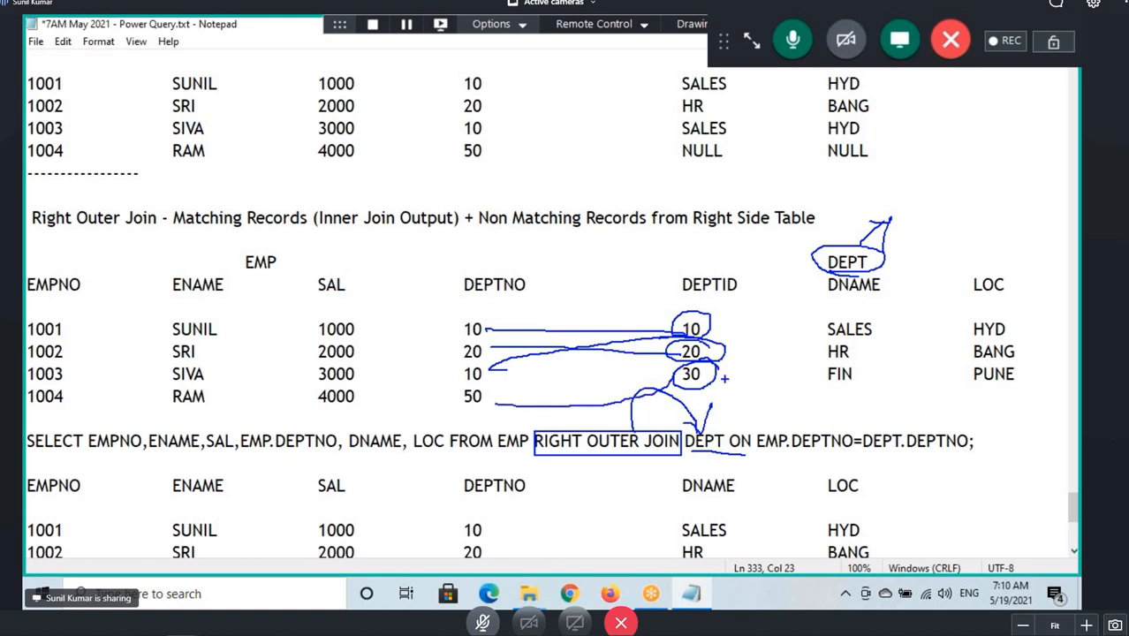
mouse_move(583, 415)
left_mouse_down()
mouse_move(628, 369)
mouse_move(625, 411)
left_mouse_up()
mouse_move(705, 392)
left_mouse_down()
mouse_move(948, 393)
mouse_move(1024, 360)
mouse_move(695, 358)
mouse_move(770, 383)
left_mouse_up()
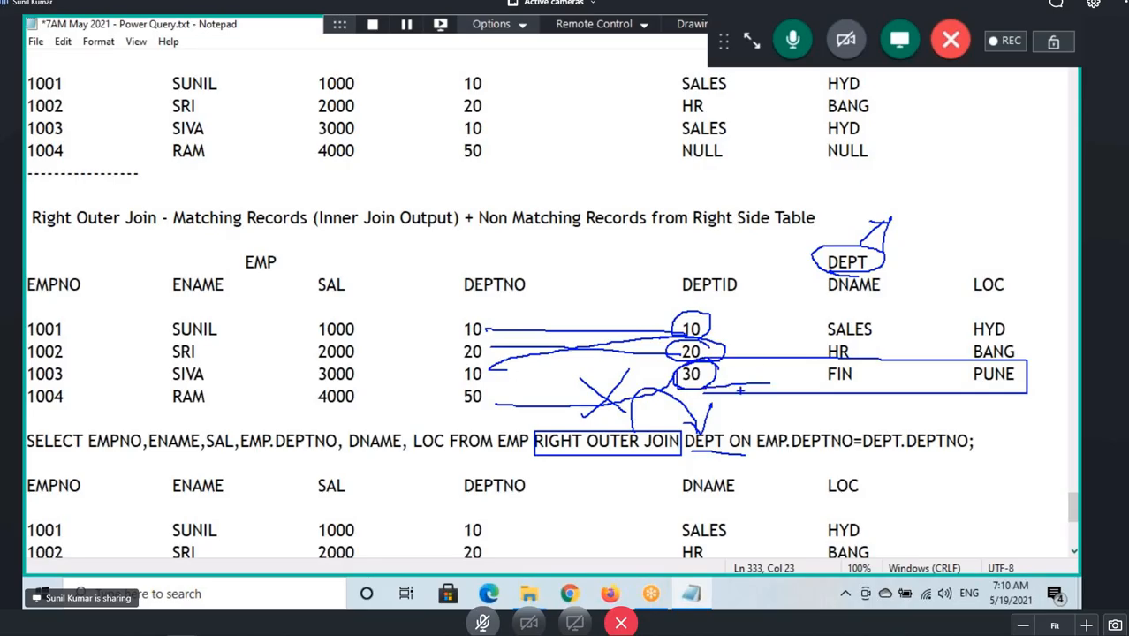
left_click_drag(536, 448, 632, 452)
Mark the EMP columns and the DEPT DNAME and LOC columns that appear in the result header.
mouse_move(24, 495)
left_mouse_down()
mouse_move(459, 510)
mouse_move(486, 457)
mouse_move(39, 466)
mouse_move(108, 480)
left_mouse_up()
left_click_drag(39, 302, 67, 287)
mouse_move(135, 300)
left_mouse_down()
mouse_move(219, 277)
mouse_move(339, 271)
left_mouse_up()
left_click_drag(431, 285, 475, 273)
left_click_drag(266, 452, 316, 453)
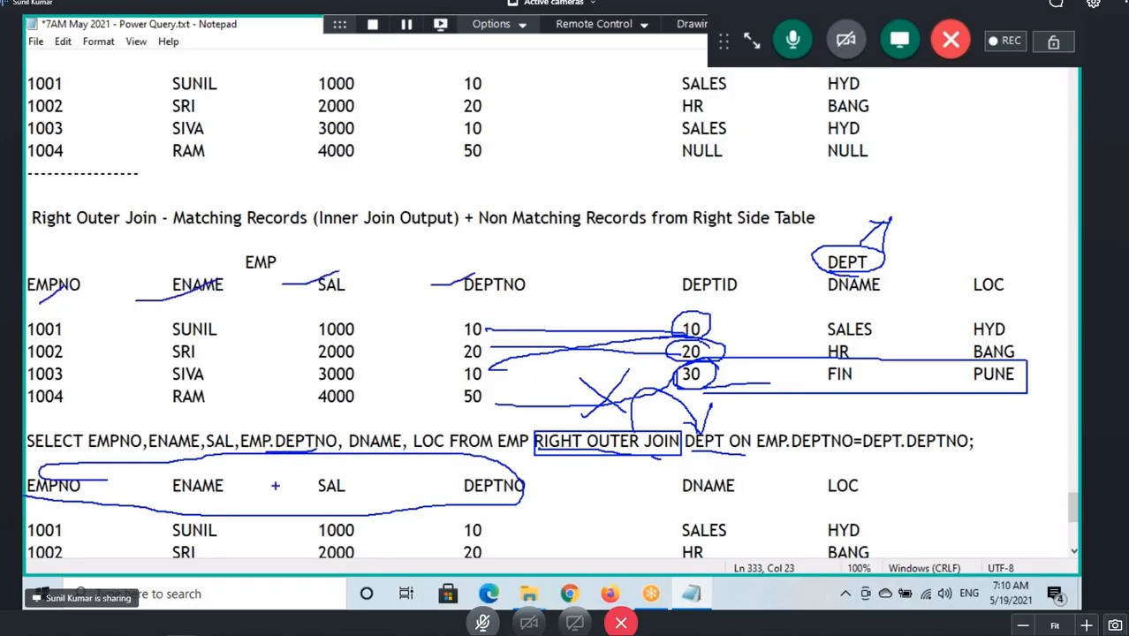
mouse_move(827, 294)
left_mouse_down()
mouse_move(951, 296)
mouse_move(825, 281)
mouse_move(830, 315)
left_mouse_up()
left_click_drag(829, 383, 872, 366)
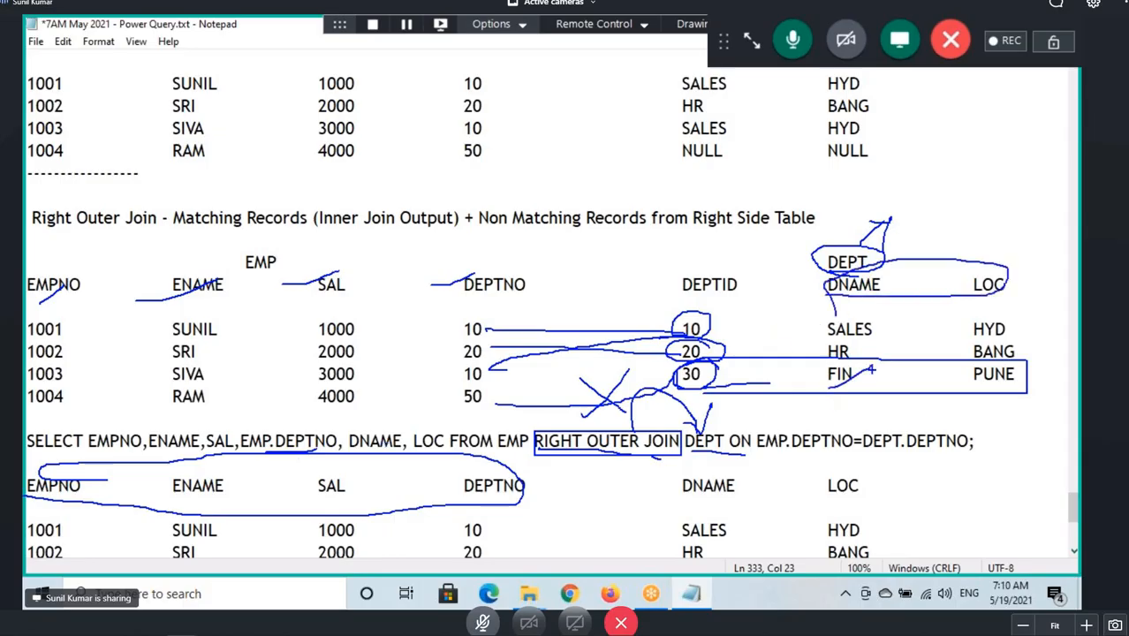
left_click_drag(965, 398, 1023, 378)
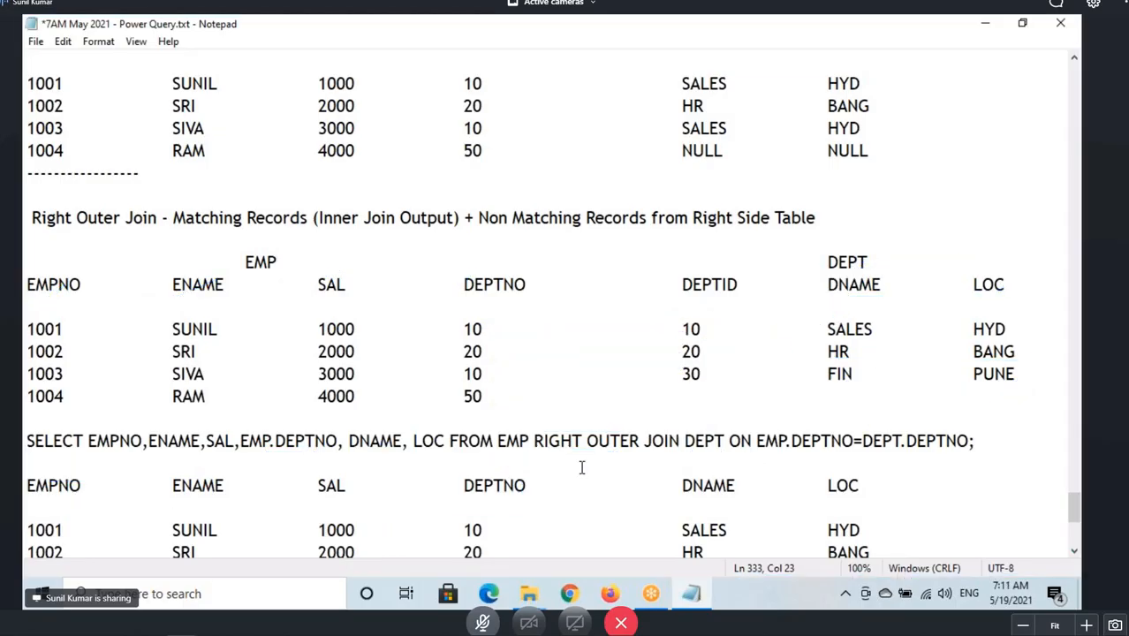
Add a fourth result row reading NULL, NULL, NULL, NULL, FIN, PUNE under the right outer join output.
scroll(582, 467, "down", 4)
left_click(53, 335)
type("NULL")
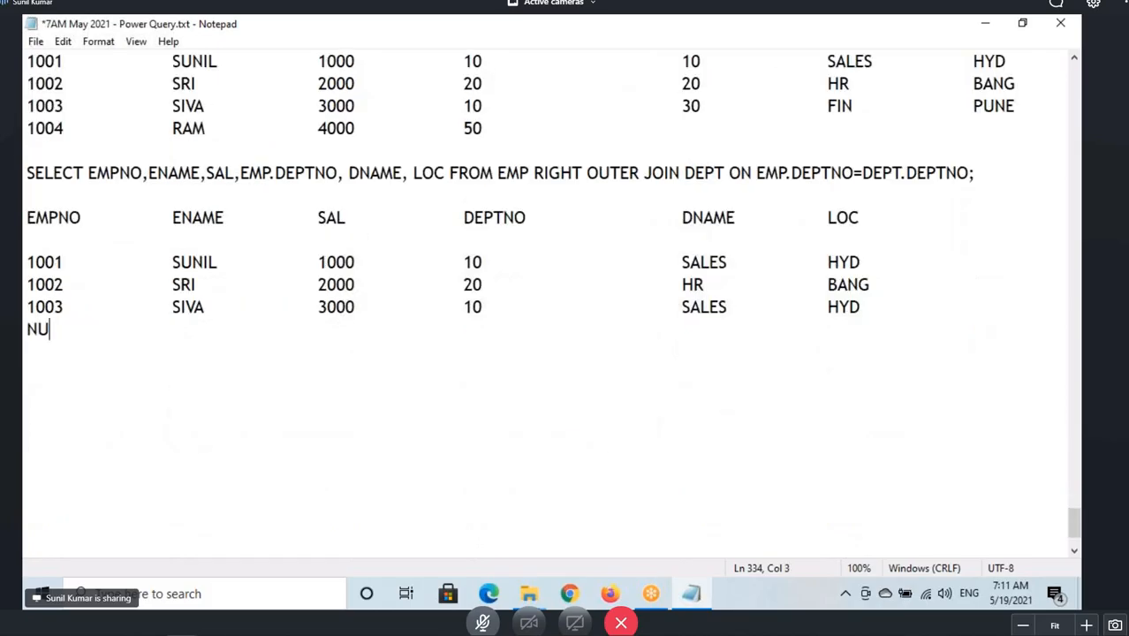
key("Tab")
key("Tab")
type("NULL")
key("Tab")
key("Tab")
type("NULL")
key("Tab")
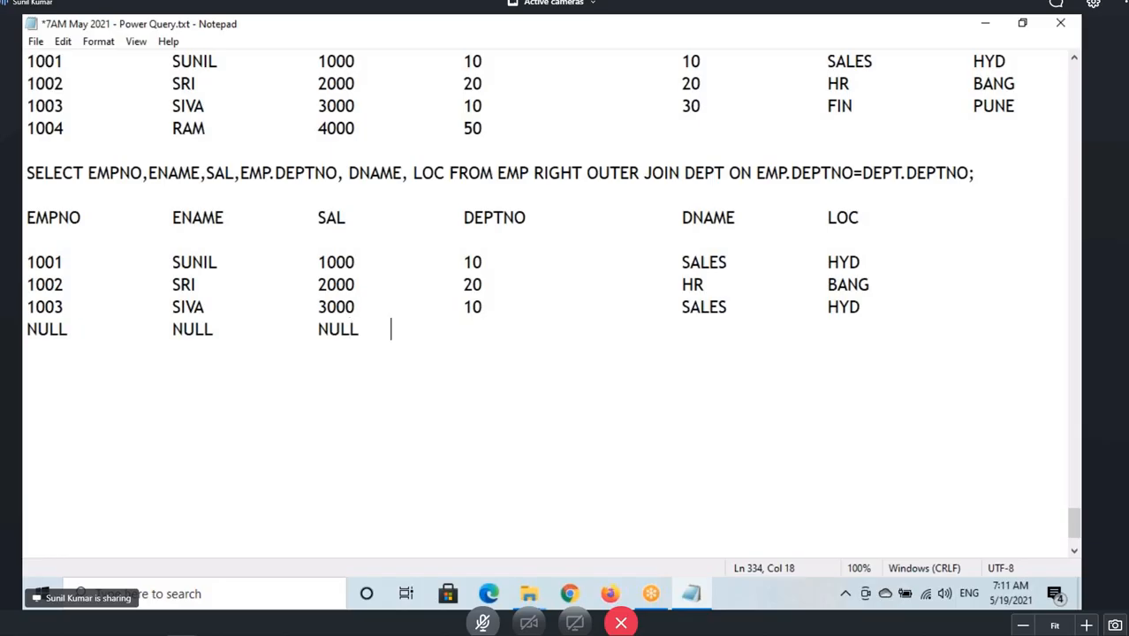
type("NULL")
key("Tab")
key("Tab")
type("FIN")
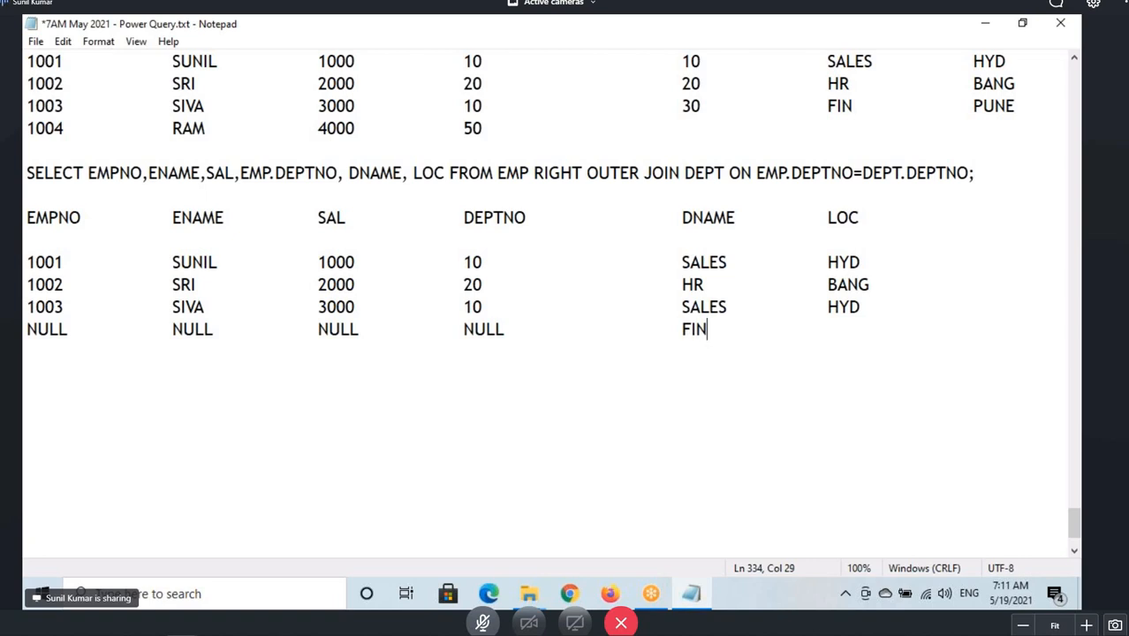
key("Tab")
key("Tab")
type("PUNE")
Highlight the right outer join section and the Full Outer Join entry in the join types list.
scroll(111, 312, "up", 2)
left_click_drag(25, 86, 907, 468)
scroll(463, 383, "up", 13)
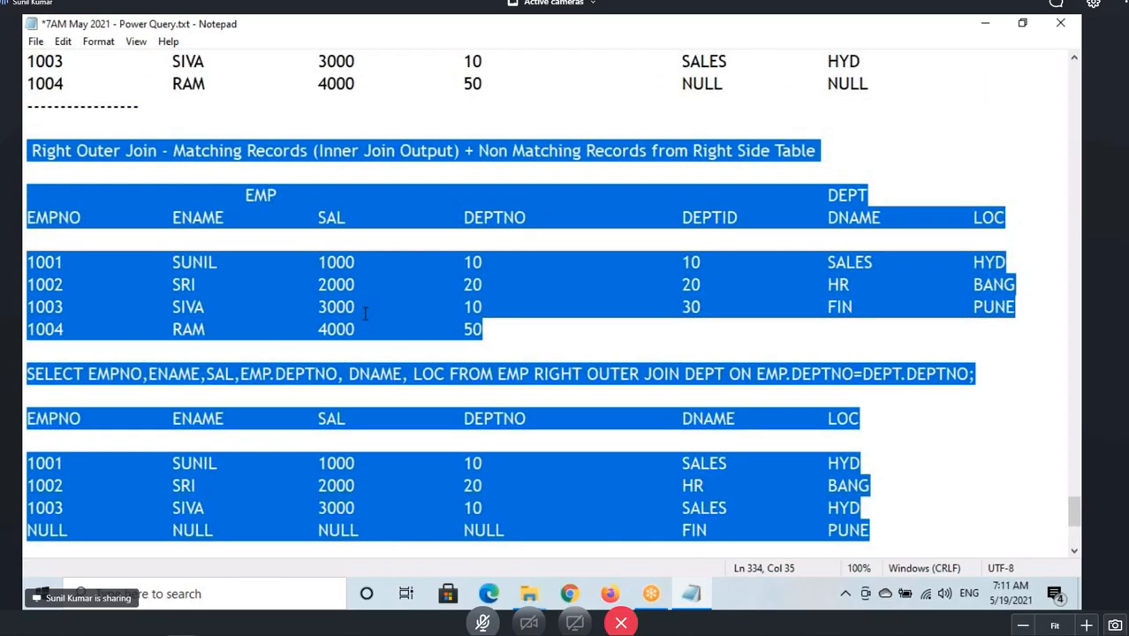
scroll(113, 216, "up", 12)
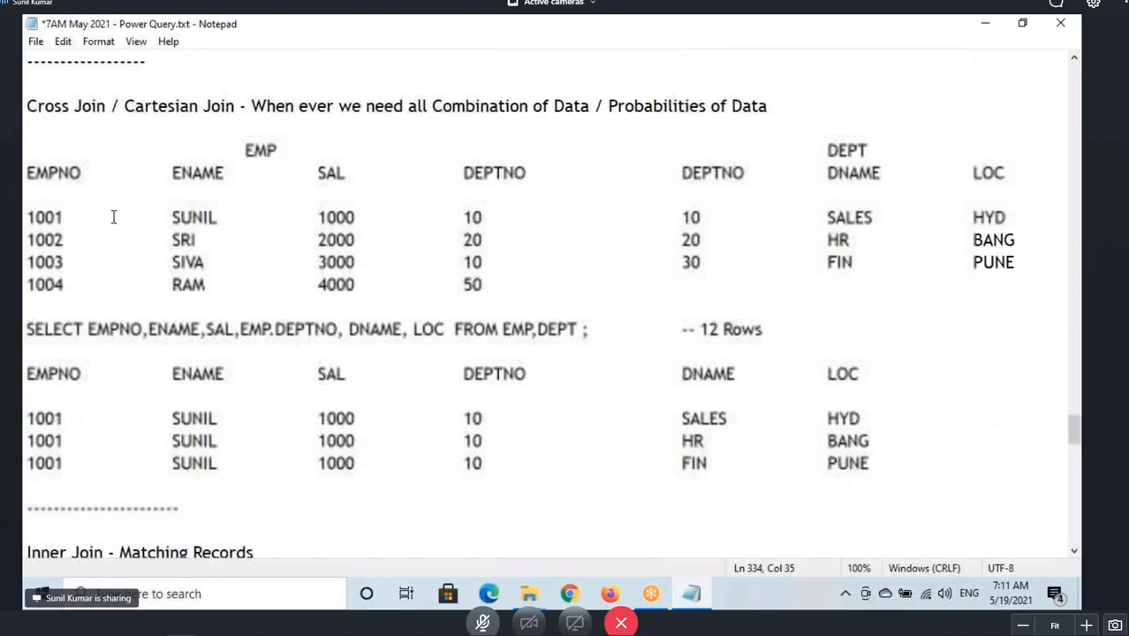
left_click_drag(51, 156, 189, 162)
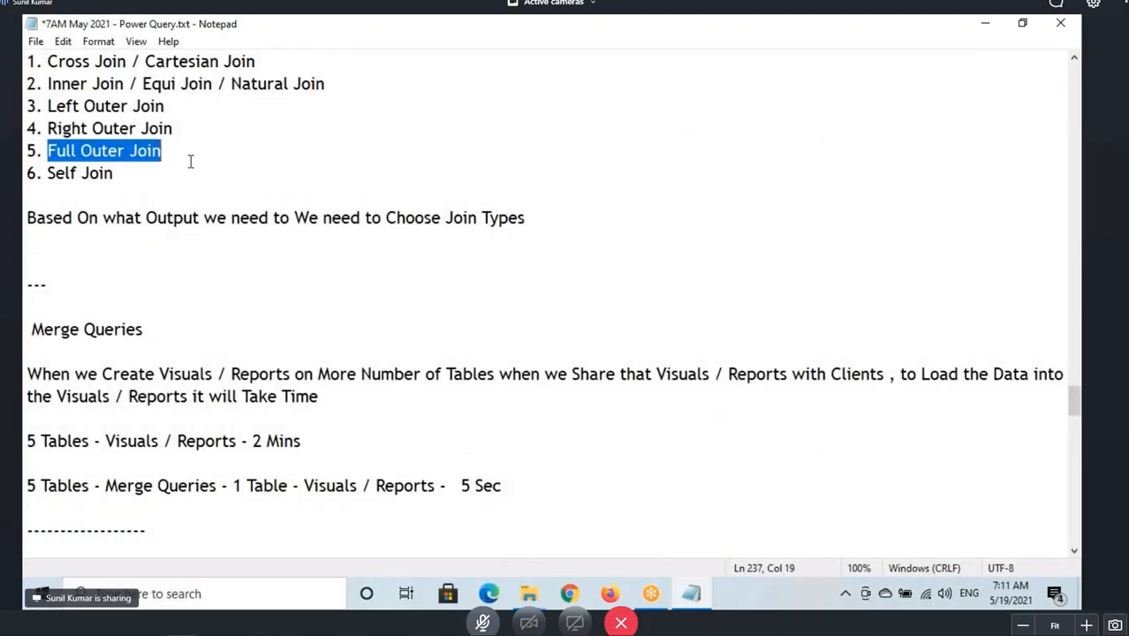
Add a dashed separator line and a new Full Outer Join heading below the right outer join result.
scroll(189, 177, "down", 4)
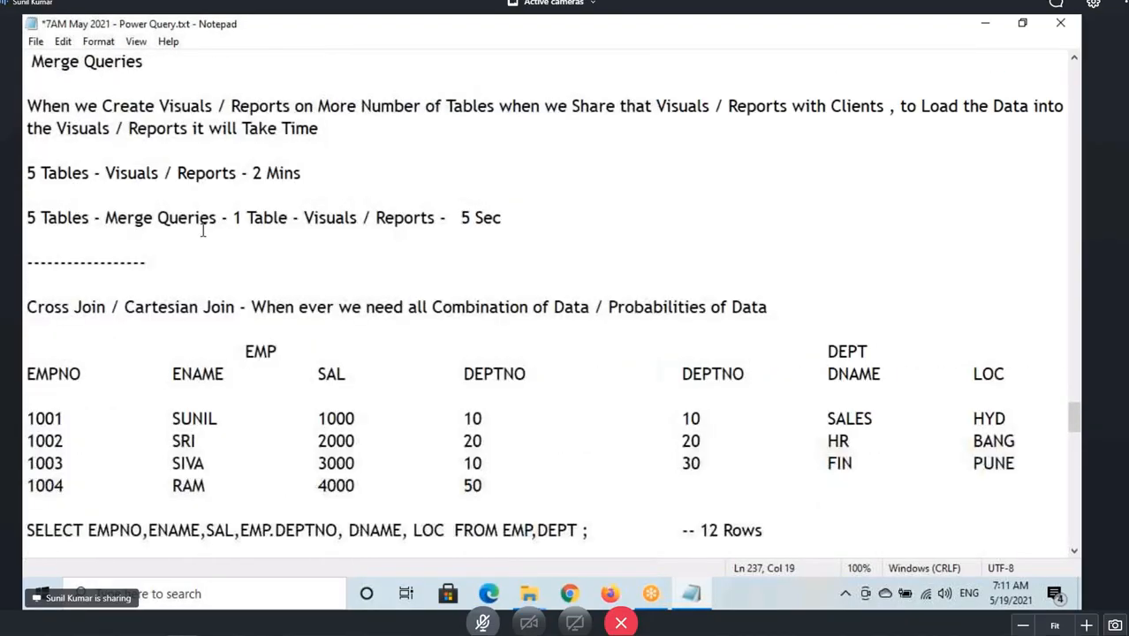
scroll(203, 230, "down", 20)
left_click(27, 420)
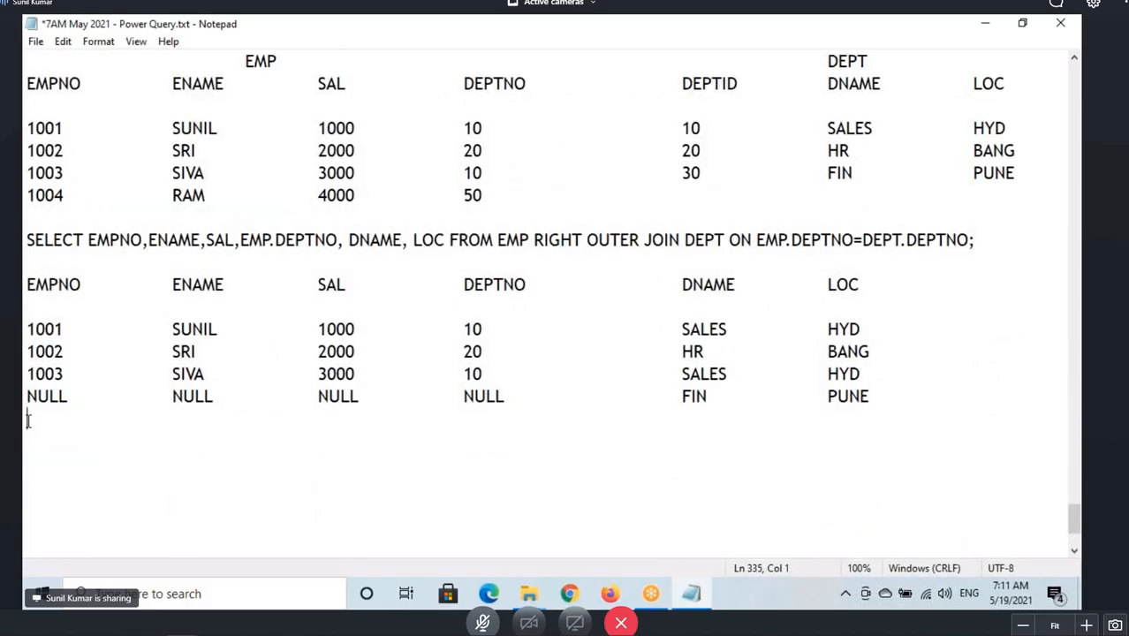
type("-------------------")
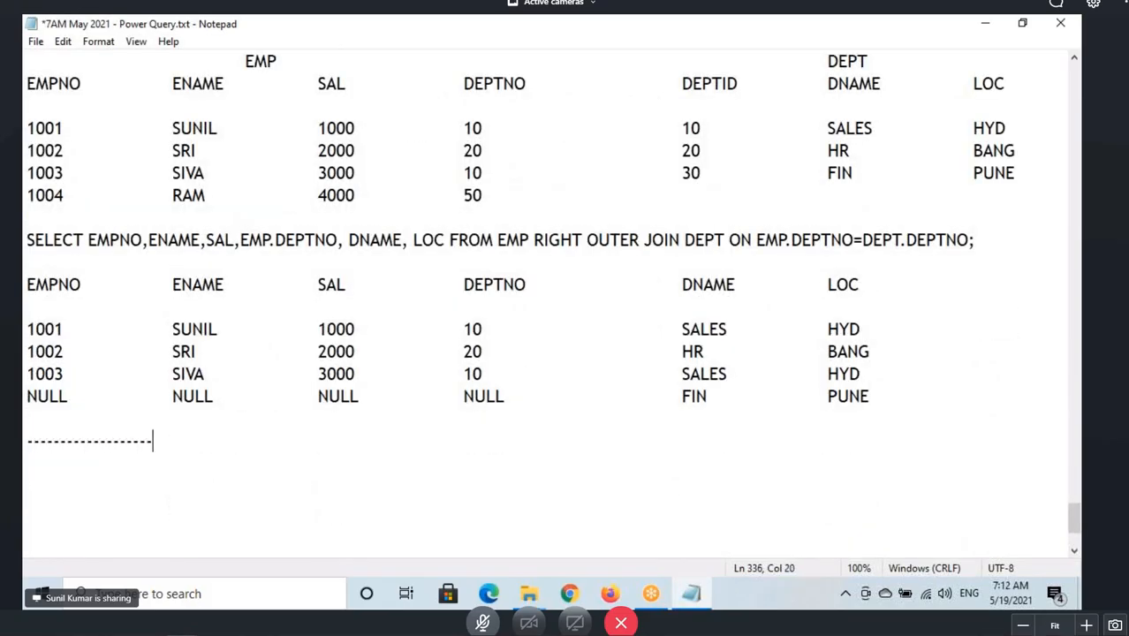
key("Return")
key("Return")
type("Full Outer Join")
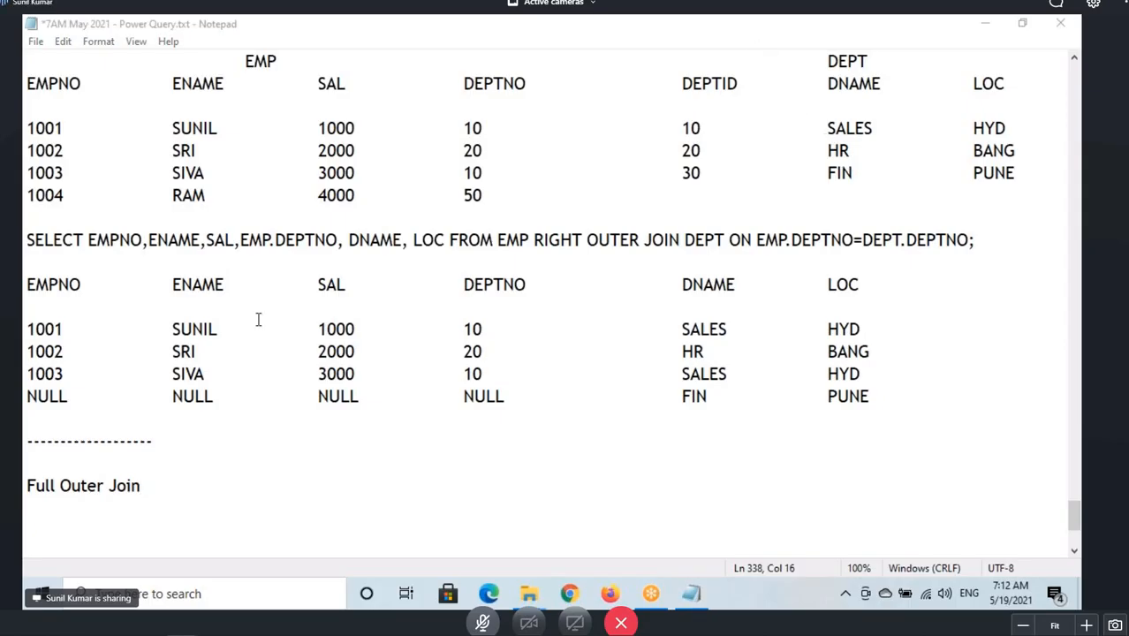
Extend the heading to read Full Outer Join - Matching Records (Inner Join Output), reusing text from the right outer join heading.
scroll(66, 300, "down", 3)
type("-")
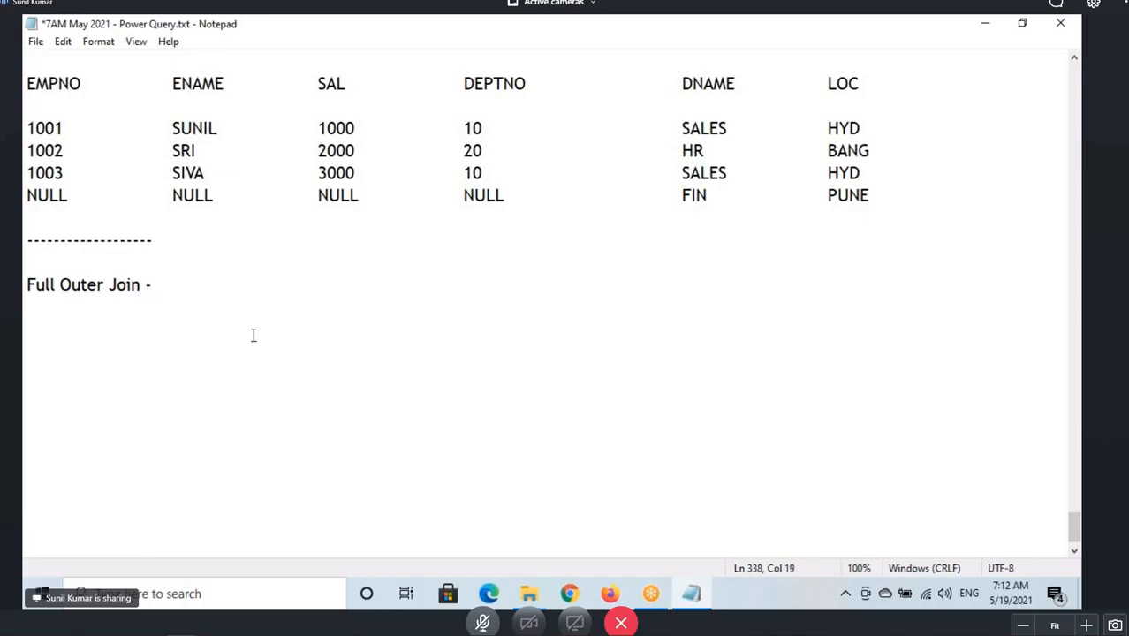
scroll(101, 260, "up", 3)
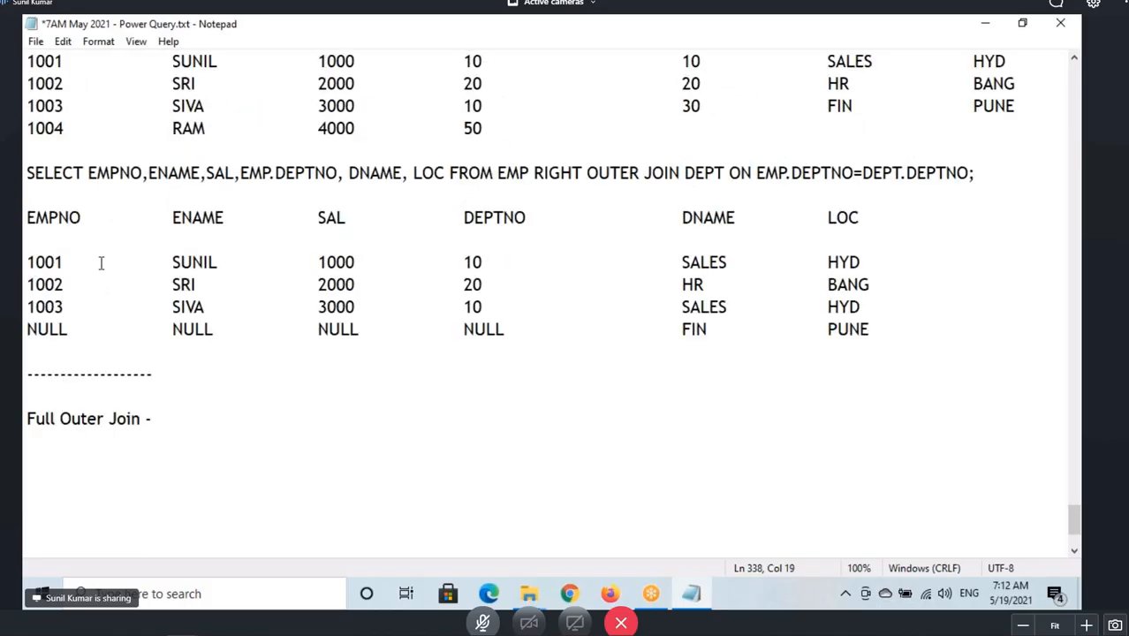
scroll(112, 261, "up", 1)
left_click_drag(173, 83, 465, 84)
key("ctrl+c")
scroll(201, 365, "down", 4)
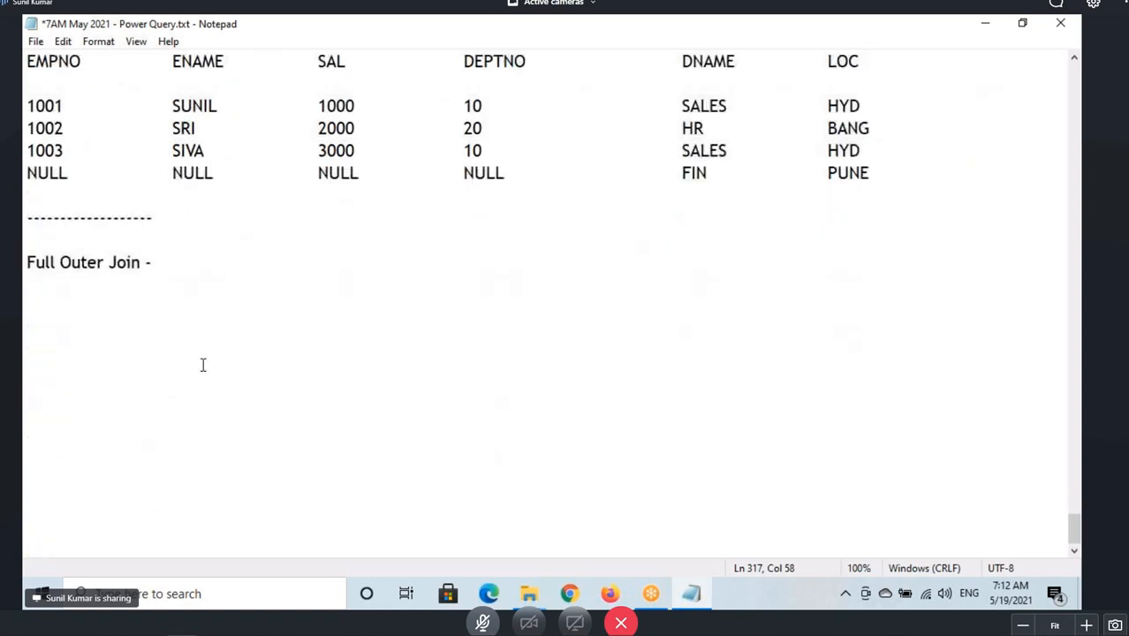
left_click(181, 255)
key("ctrl+v")
Append + Non Matching Records from Left Side Table to the Full Outer Join heading, copying it from the left outer join heading.
scroll(438, 336, "up", 6)
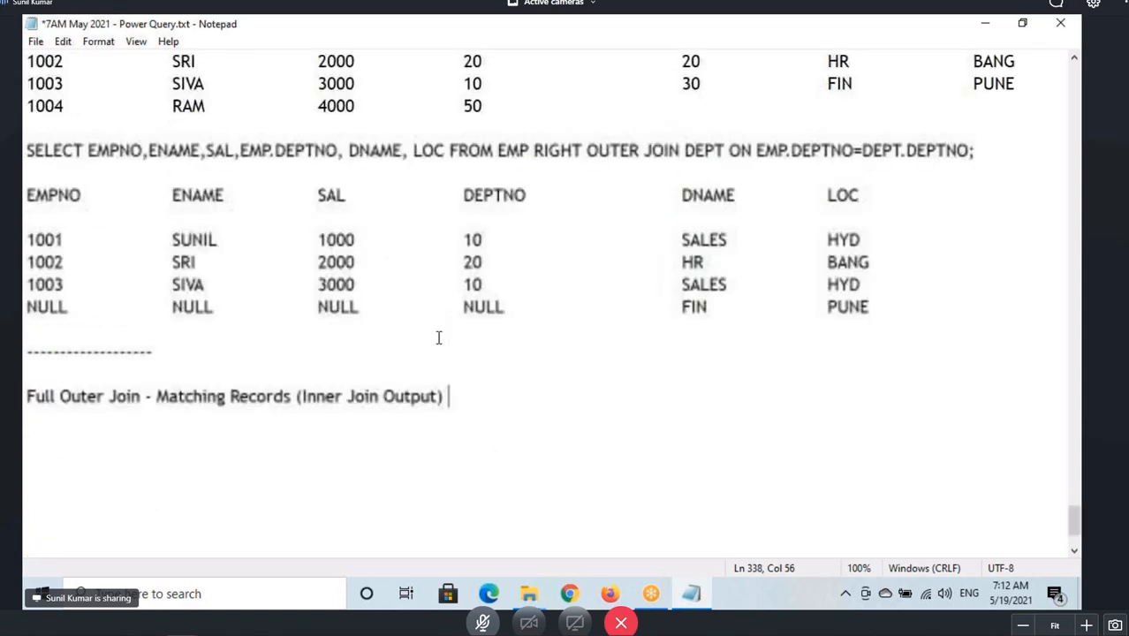
left_click_drag(462, 194, 687, 195)
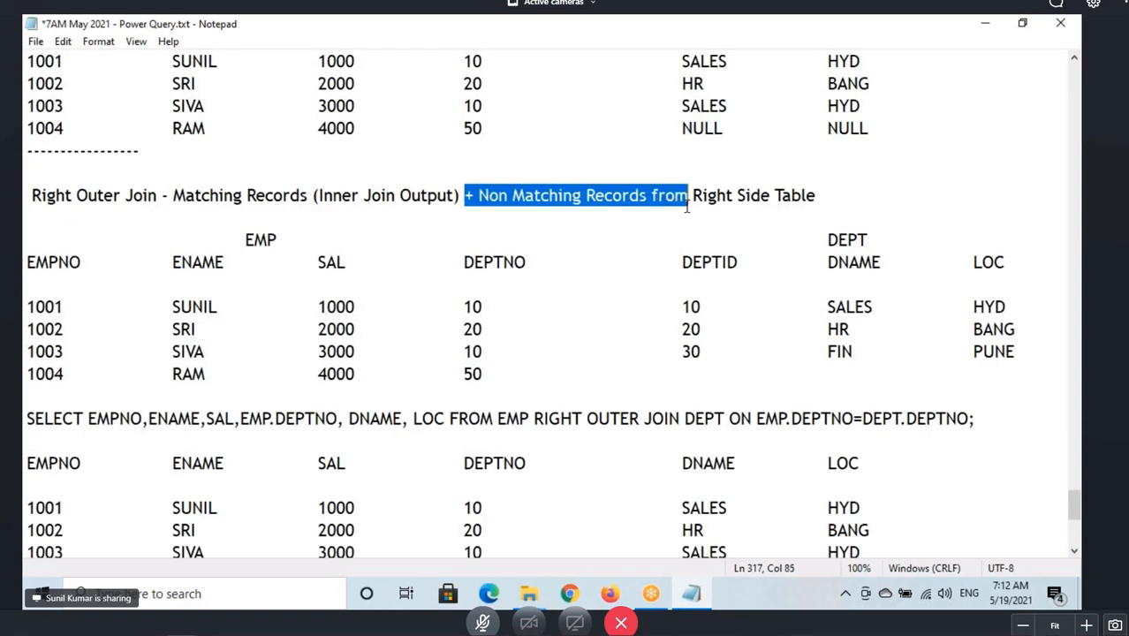
scroll(638, 271, "up", 4)
scroll(638, 271, "up", 3)
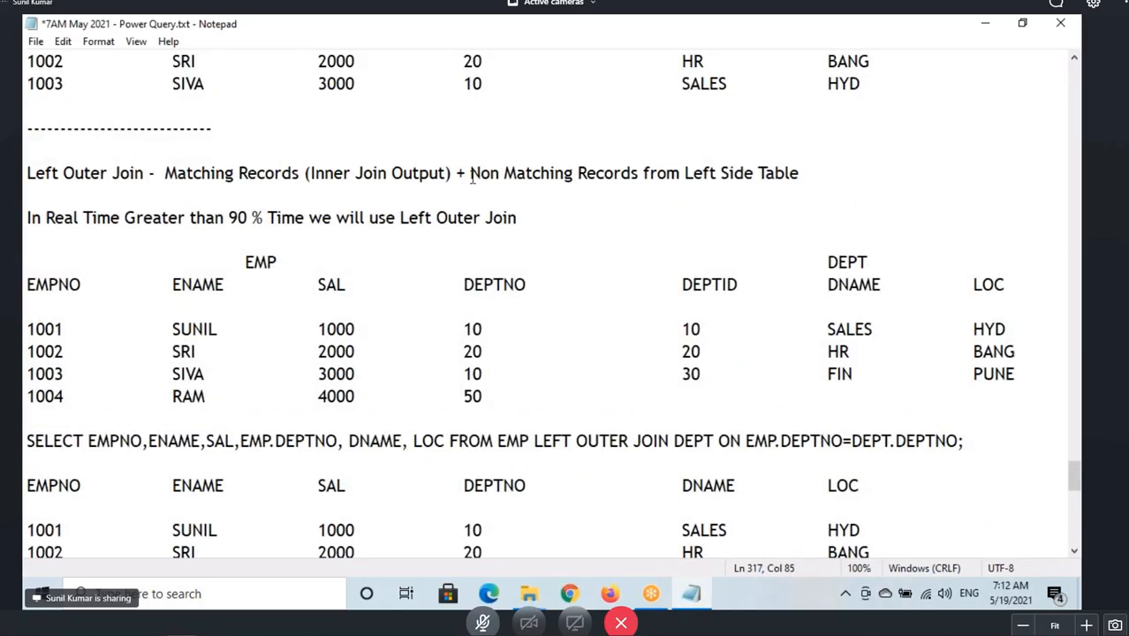
left_click_drag(470, 173, 799, 174)
key("ctrl+c")
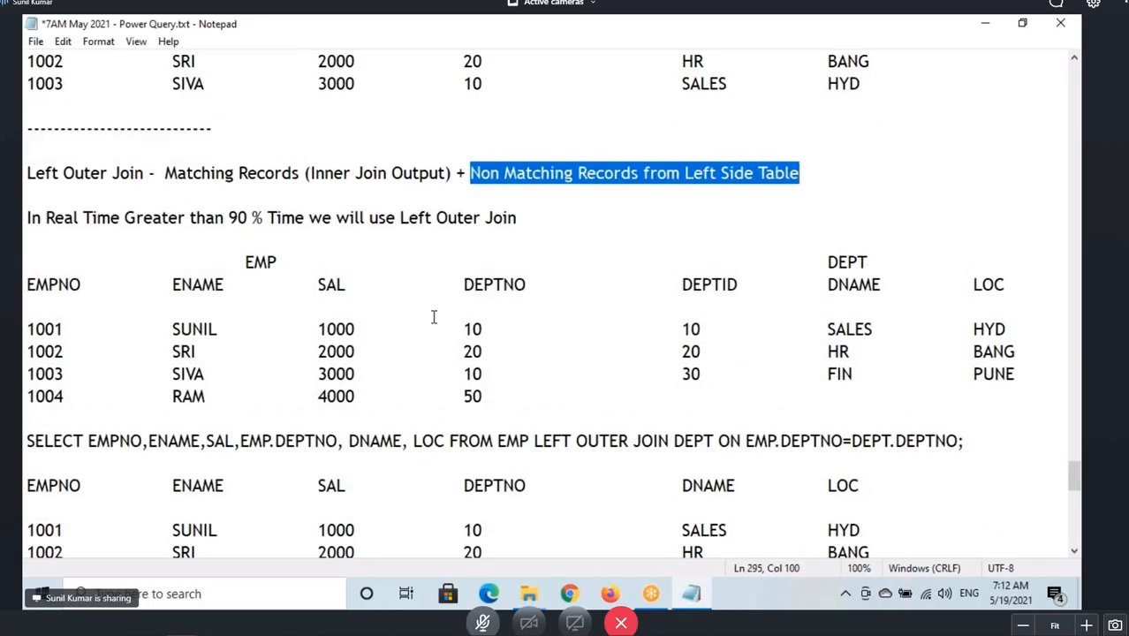
scroll(433, 316, "down", 8)
scroll(283, 410, "down", 3)
left_click_drag(169, 397, 451, 409)
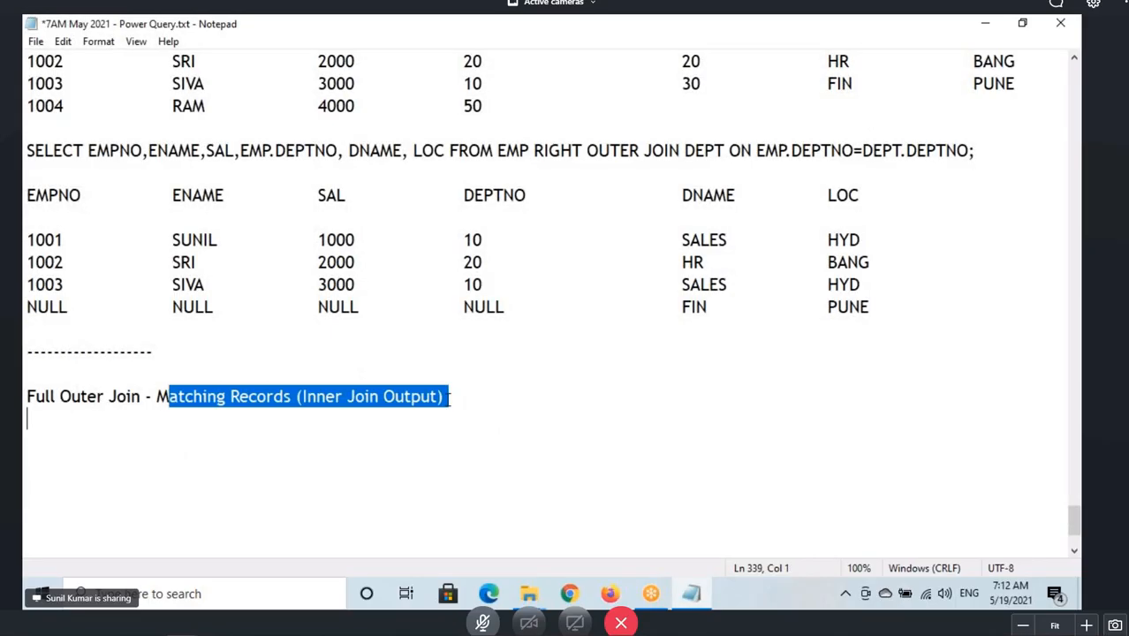
left_click(506, 391)
type("+")
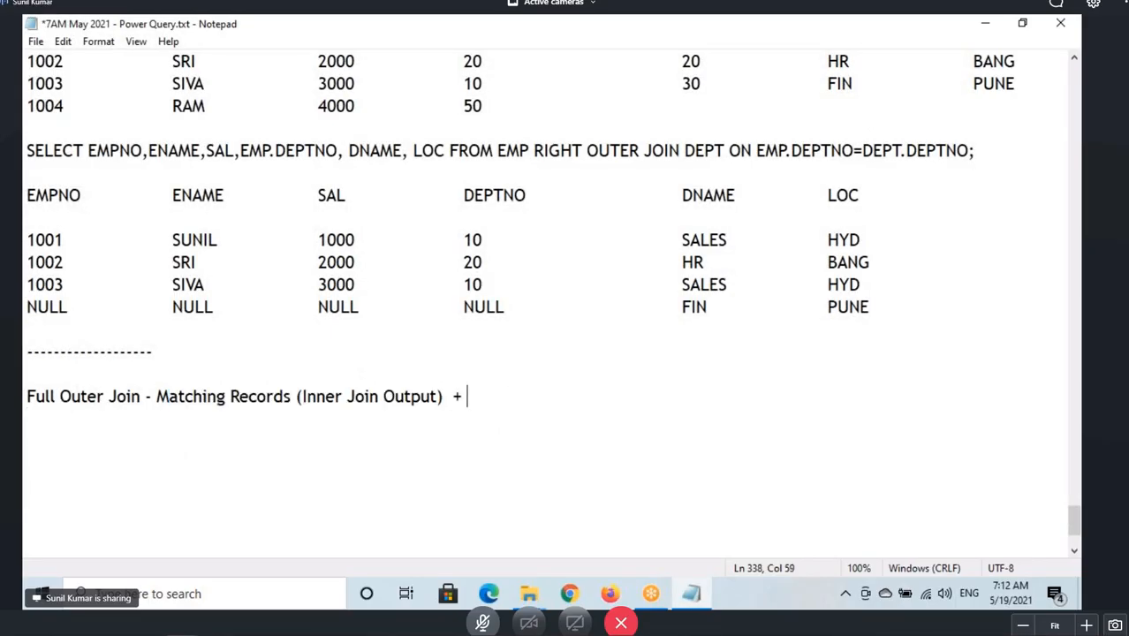
key("ctrl+v")
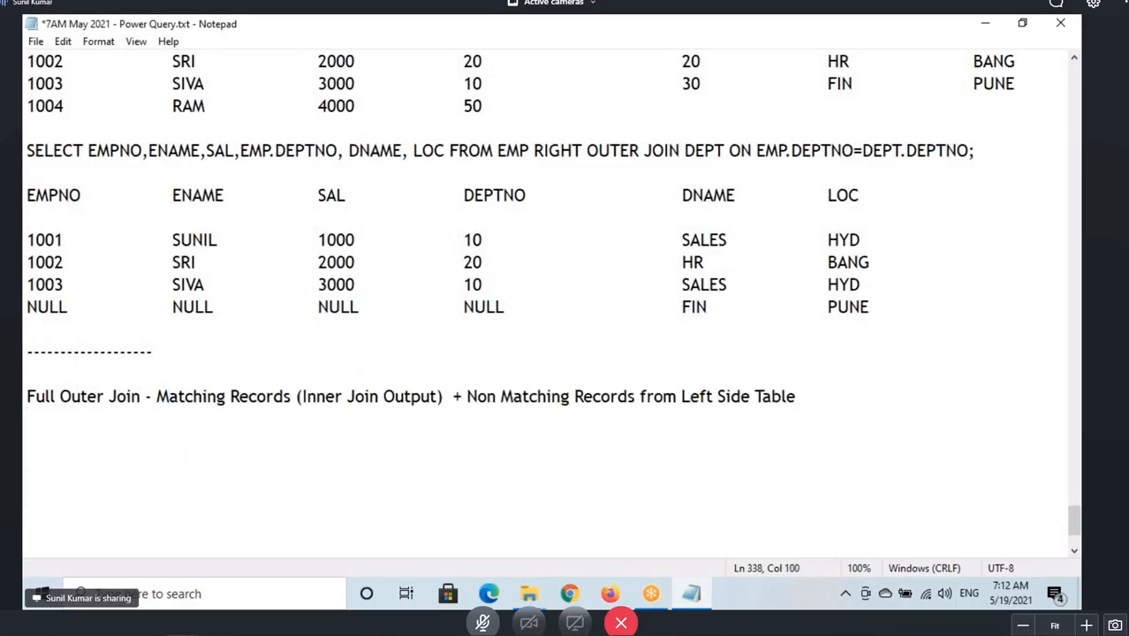
Add an indented second line + Non Matching Records from Right Side Table under the Full Outer Join heading.
key("Tab")
key("Tab")
key("Tab")
key("Tab")
type("+")
scroll(633, 353, "up", 3)
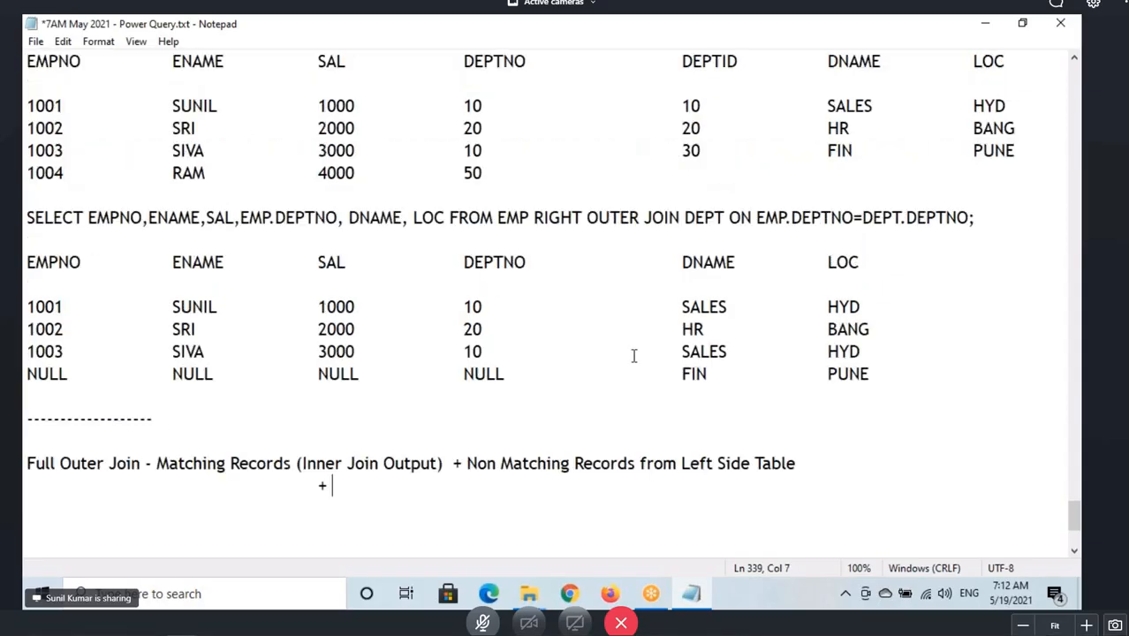
left_click_drag(480, 129, 818, 128)
key("ctrl+c")
scroll(375, 350, "down", 4)
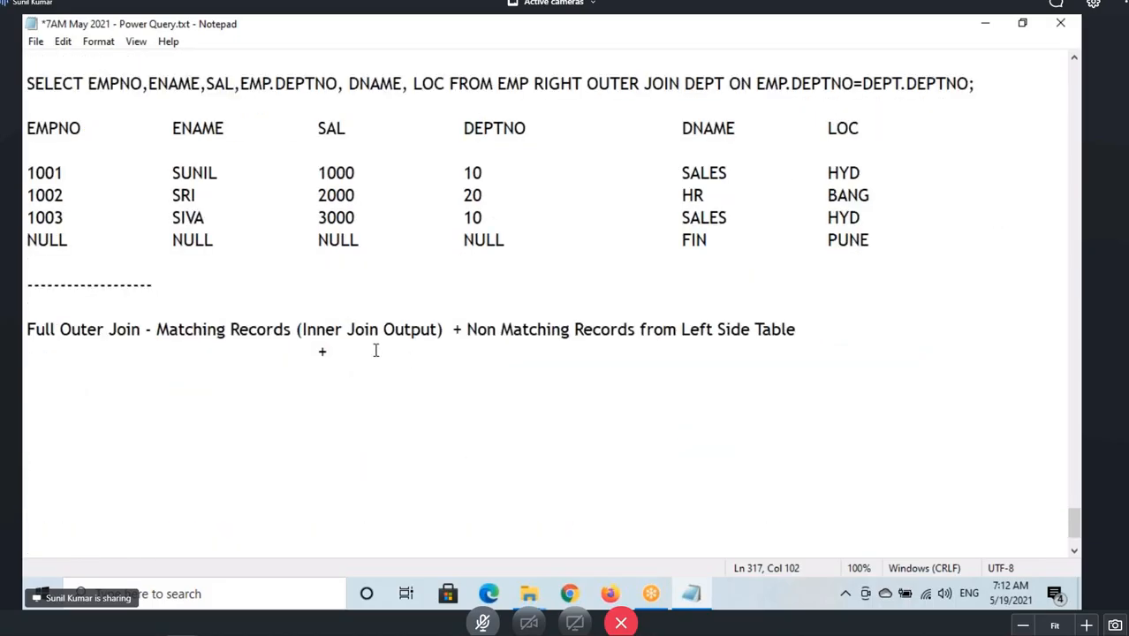
left_click(375, 351)
key("ctrl+v")
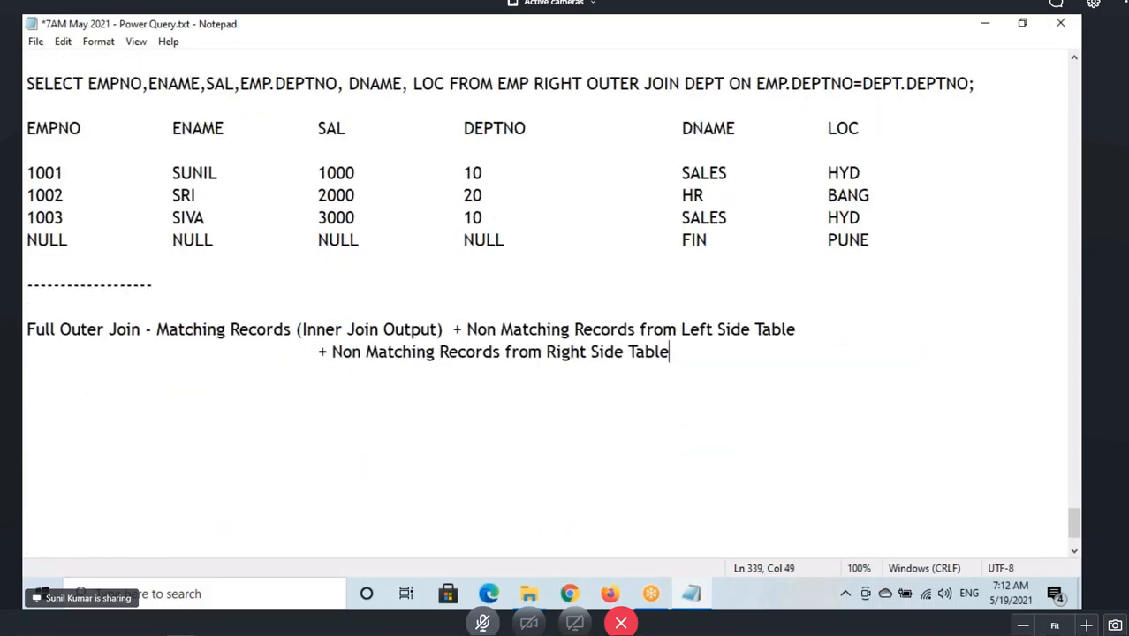
Underline the matching, left non-matching and right non-matching parts of the Full Outer Join description.
mouse_move(186, 343)
left_mouse_down()
mouse_move(359, 354)
mouse_move(377, 343)
left_mouse_up()
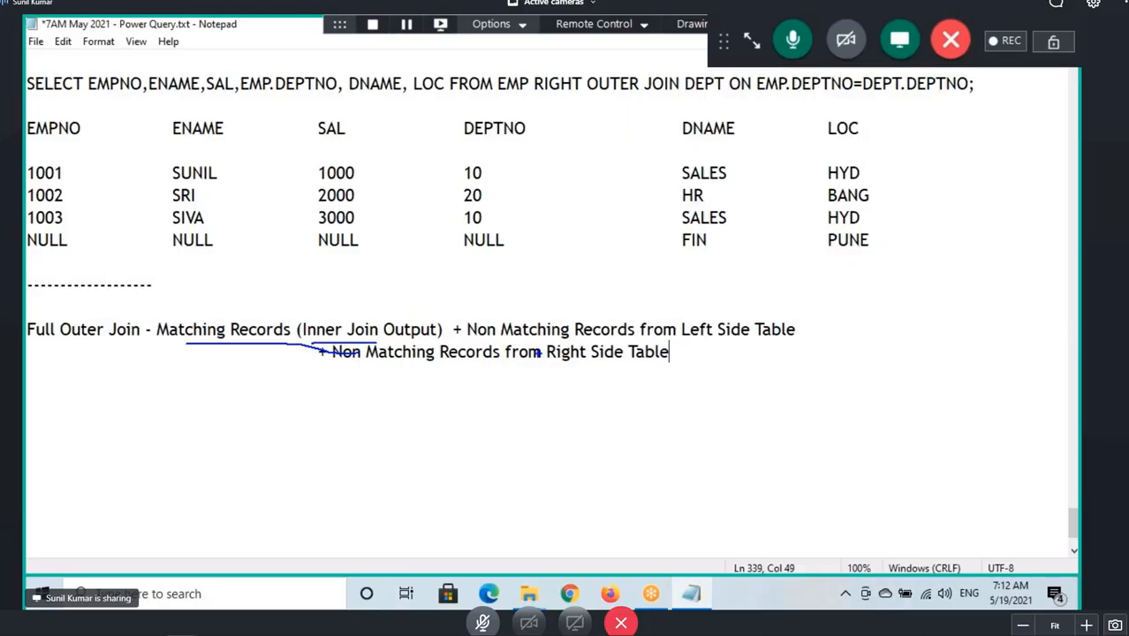
left_click_drag(542, 343, 724, 333)
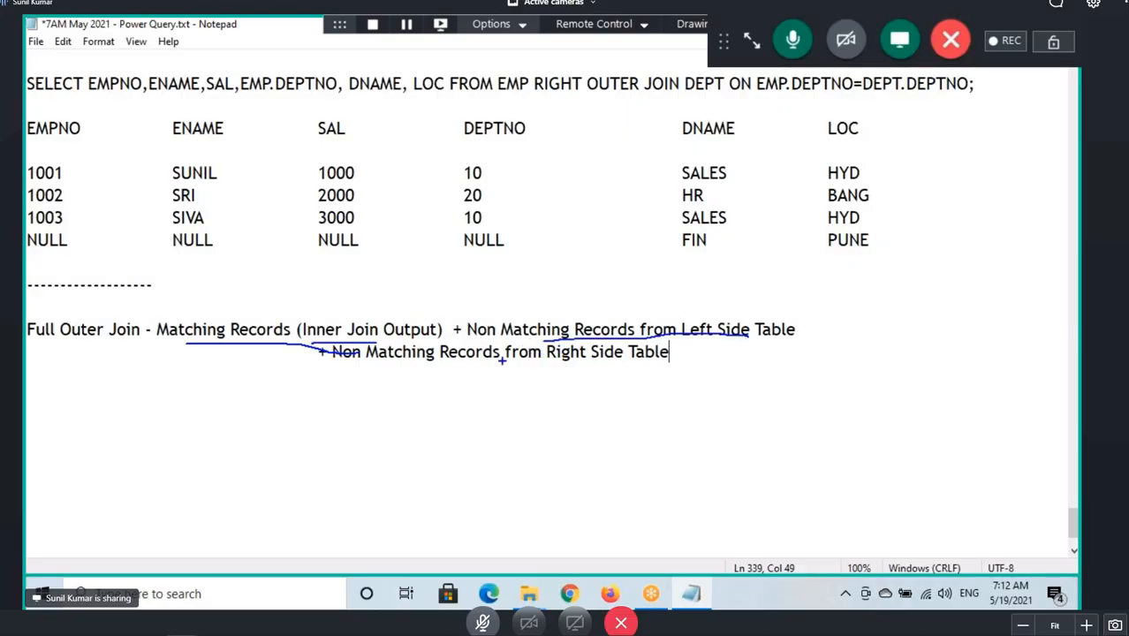
mouse_move(362, 358)
left_mouse_down()
mouse_move(429, 369)
mouse_move(670, 365)
mouse_move(735, 336)
left_mouse_up()
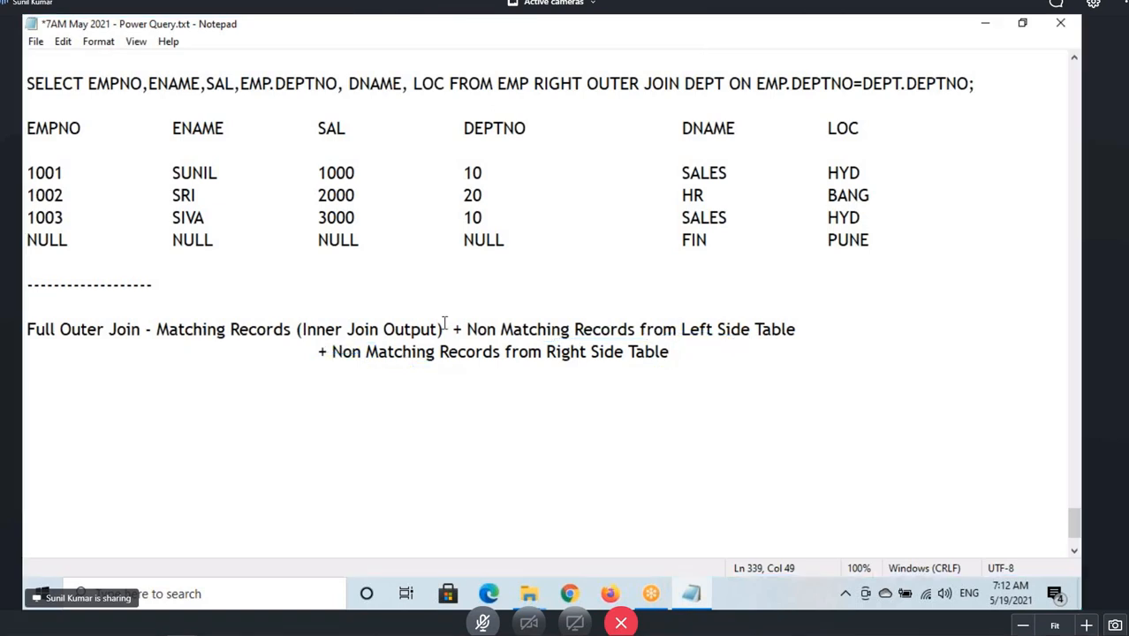
Copy the EMP and DEPT sample tables and paste them below the Full Outer Join description.
scroll(225, 283, "up", 2)
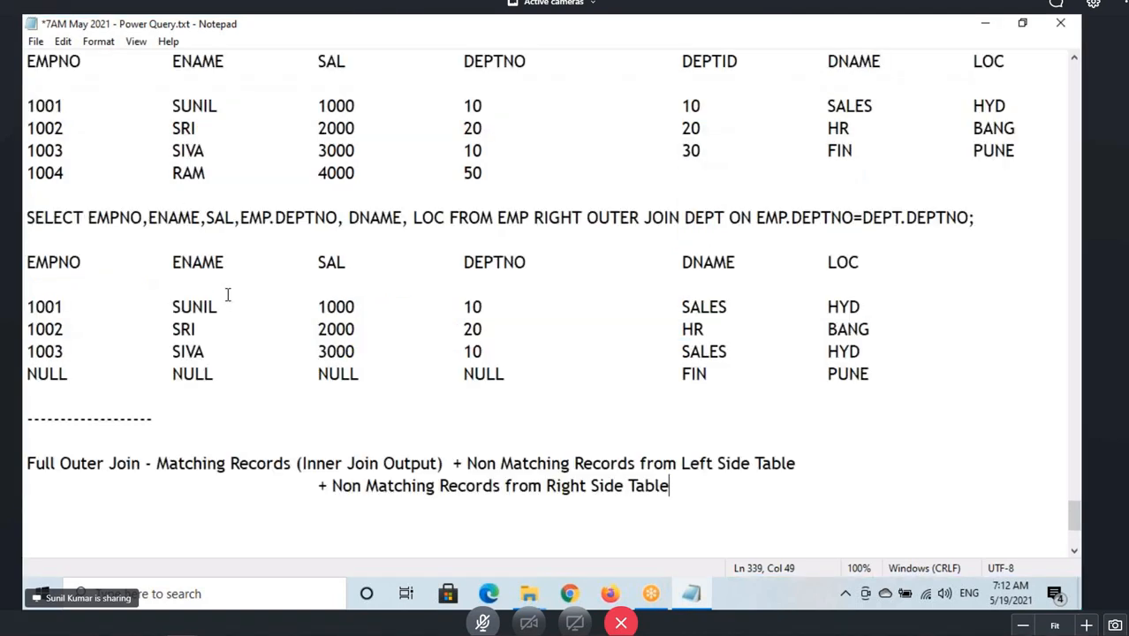
scroll(227, 295, "up", 2)
left_click_drag(26, 168, 487, 307)
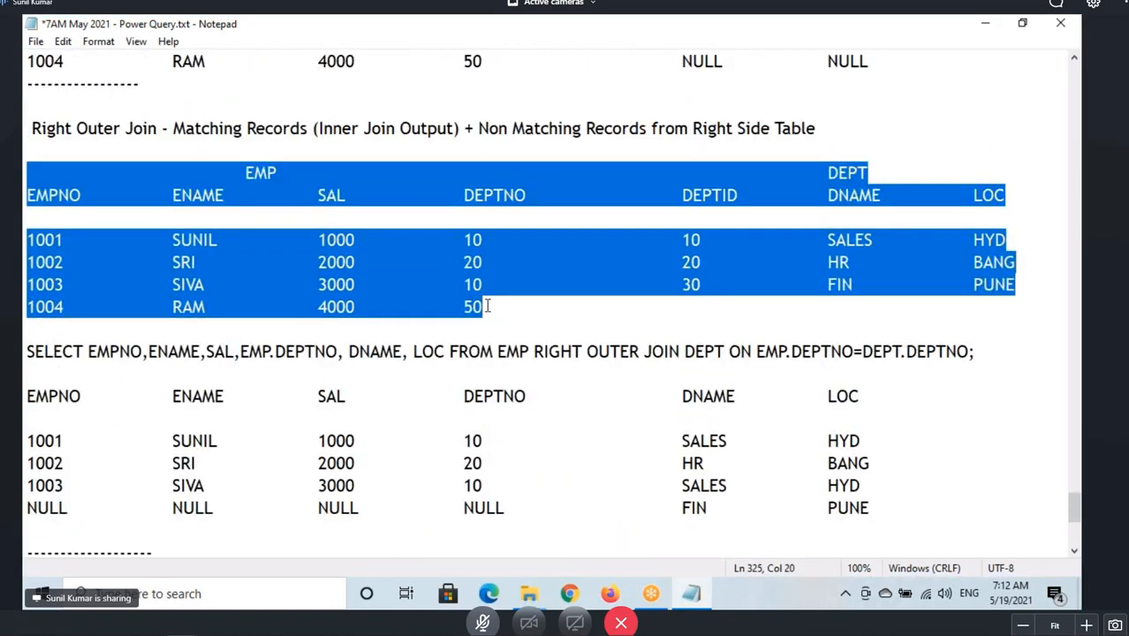
scroll(477, 307, "down", 5)
left_click(113, 342)
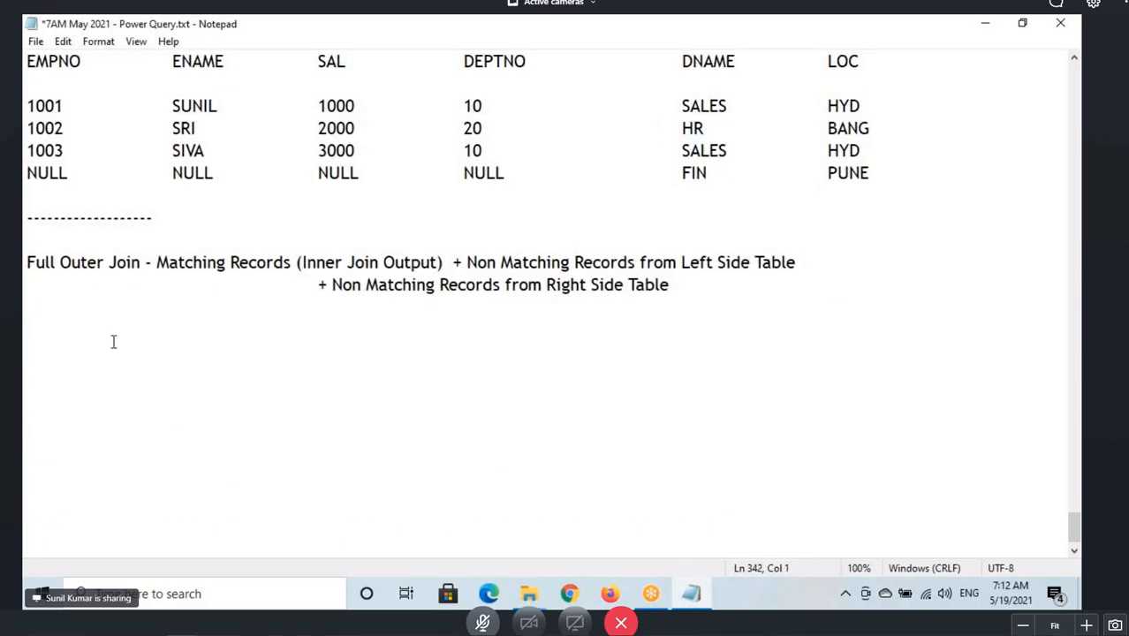
key("ctrl+v")
left_click_drag(25, 330, 872, 474)
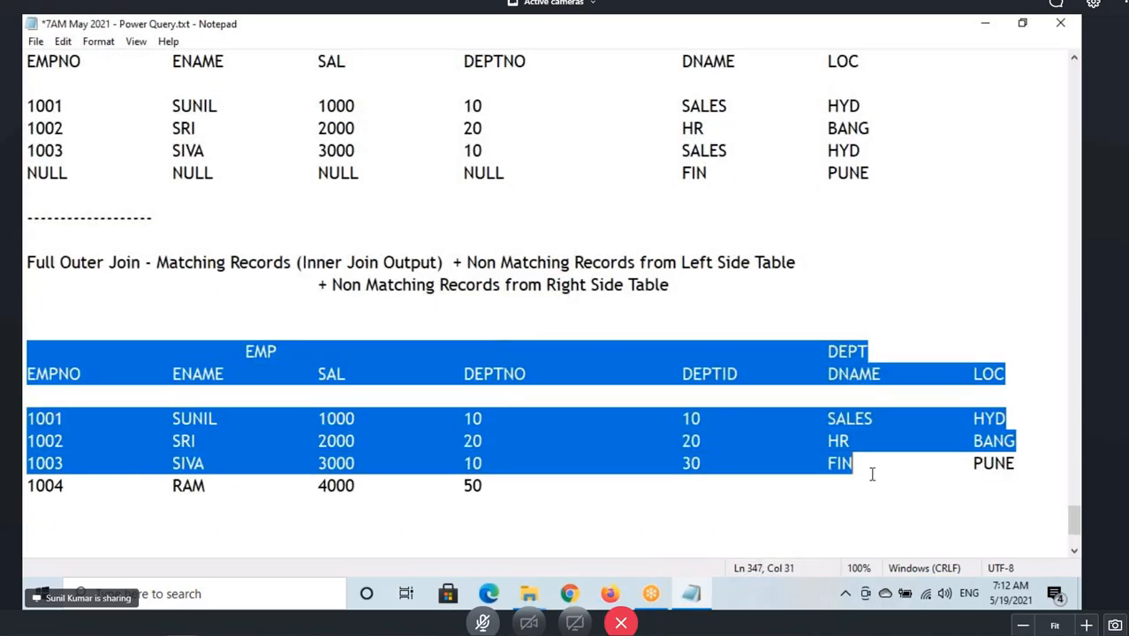
left_click(305, 361)
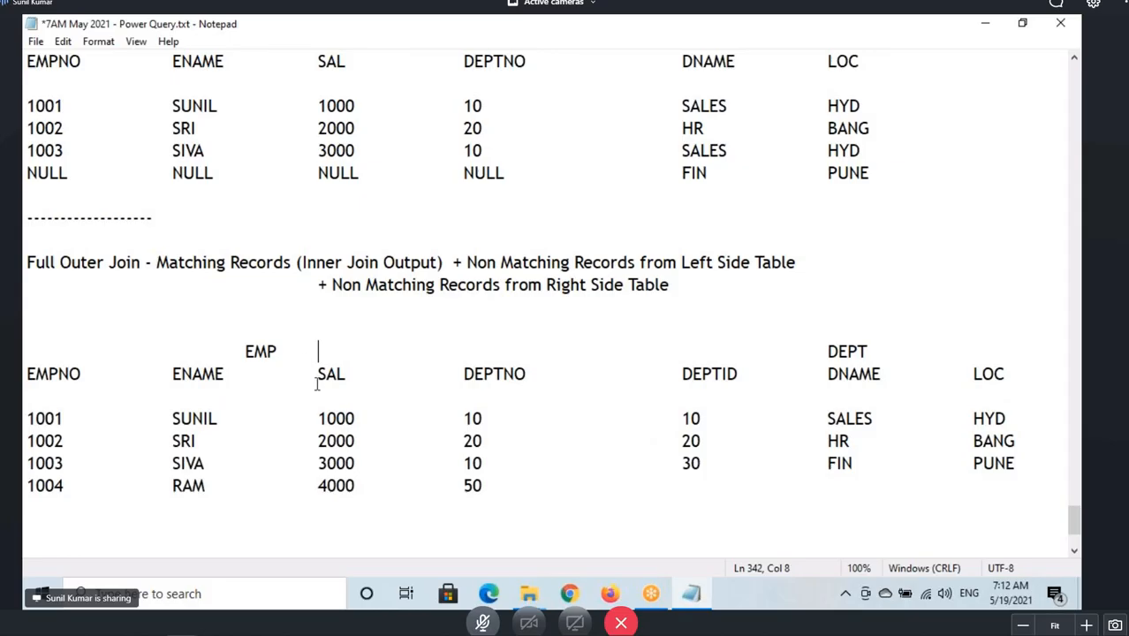
Copy the right outer join query below the Full Outer Join sample tables and change RIGHT to FULL.
scroll(317, 383, "up", 2)
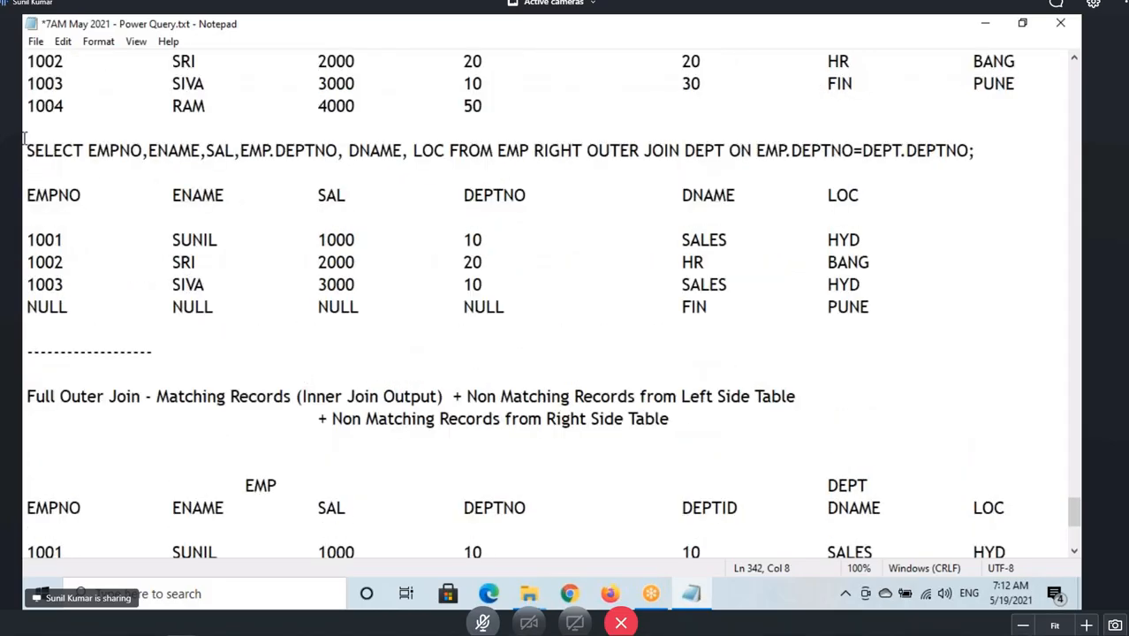
left_click_drag(25, 150, 976, 152)
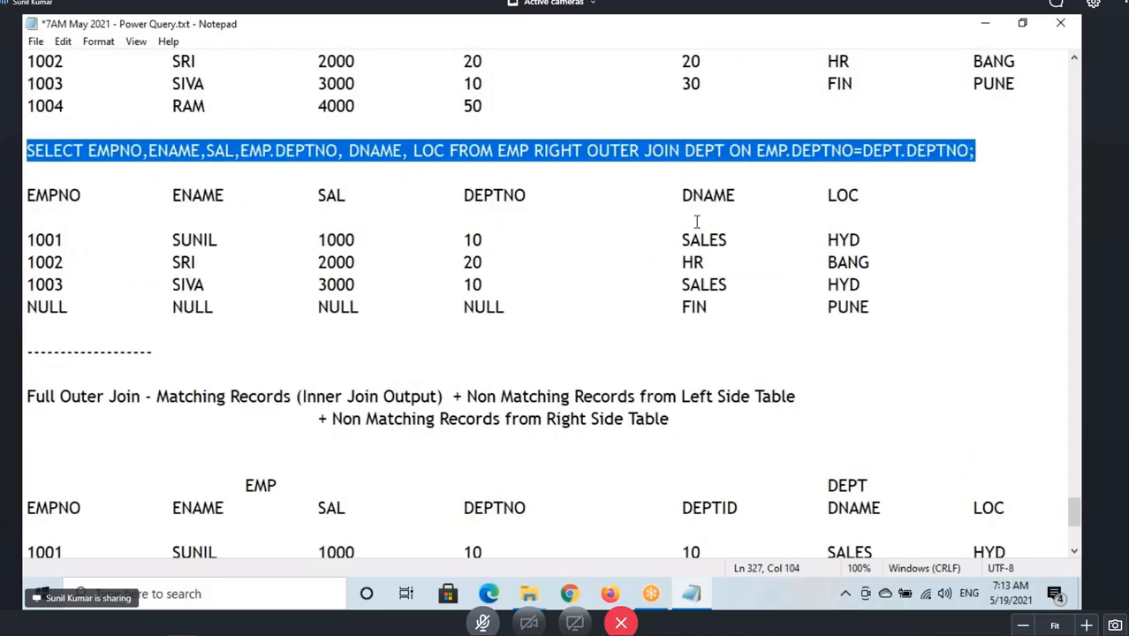
key("ctrl+c")
scroll(618, 265, "down", 4)
left_click(27, 408)
key("ctrl+v")
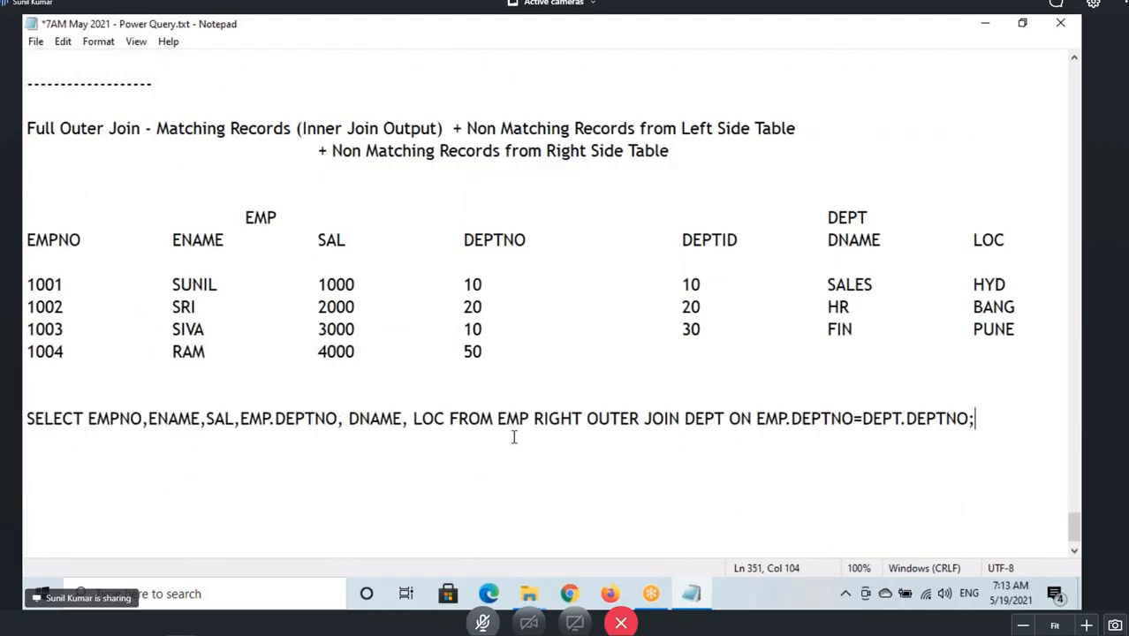
left_click_drag(531, 418, 582, 418)
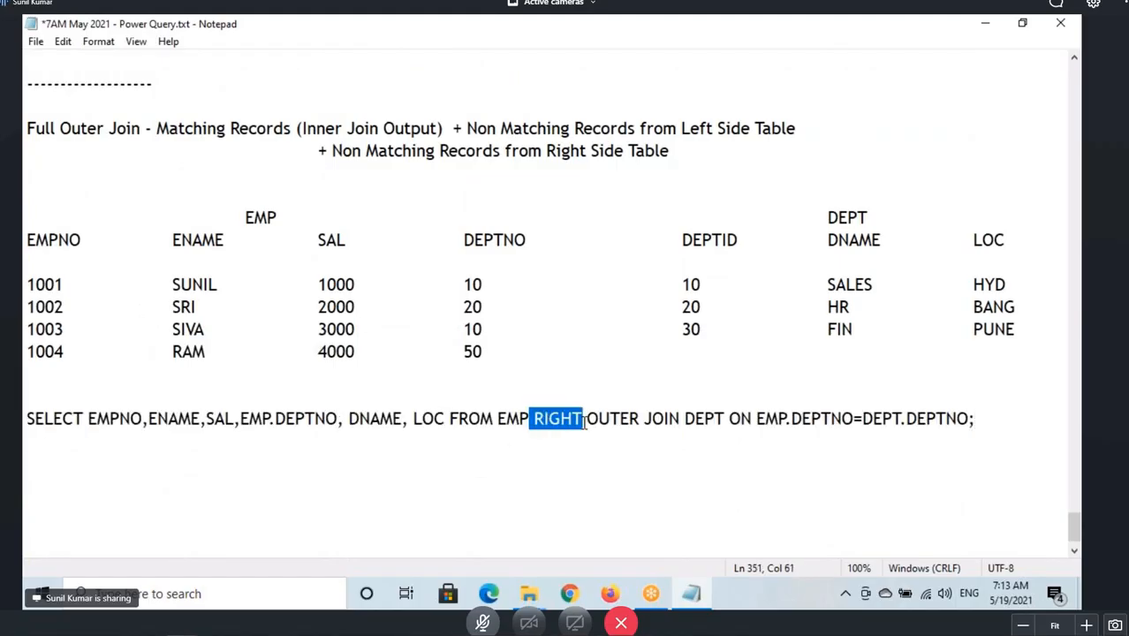
type("FULL")
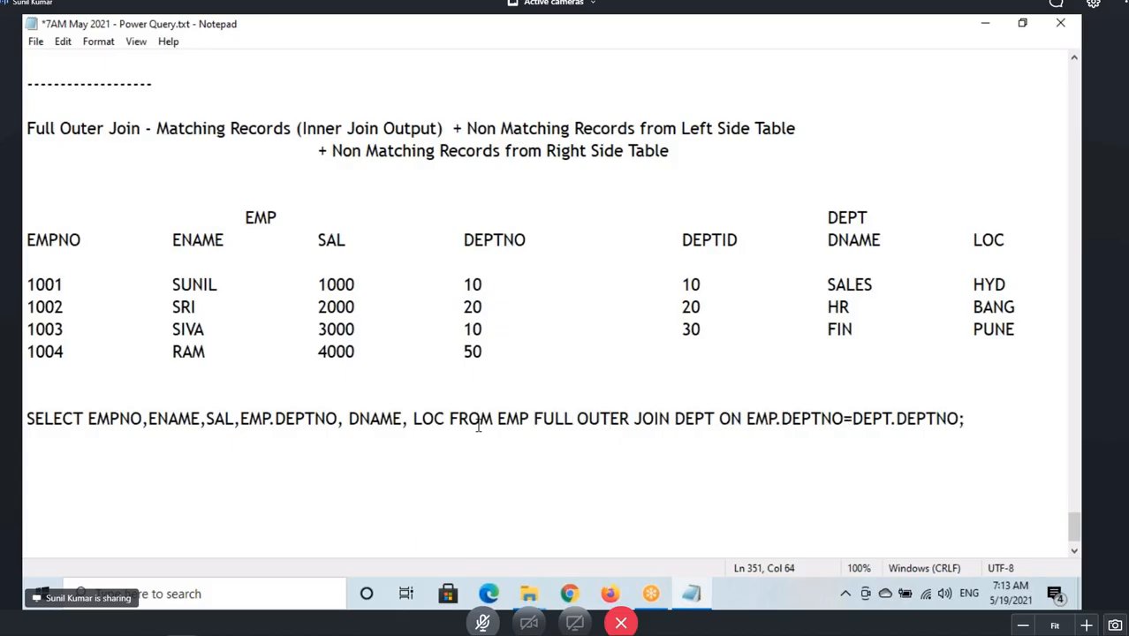
Copy the result header and the three matching rows from the right outer join output below the full outer join query.
left_click_drag(456, 418, 714, 415)
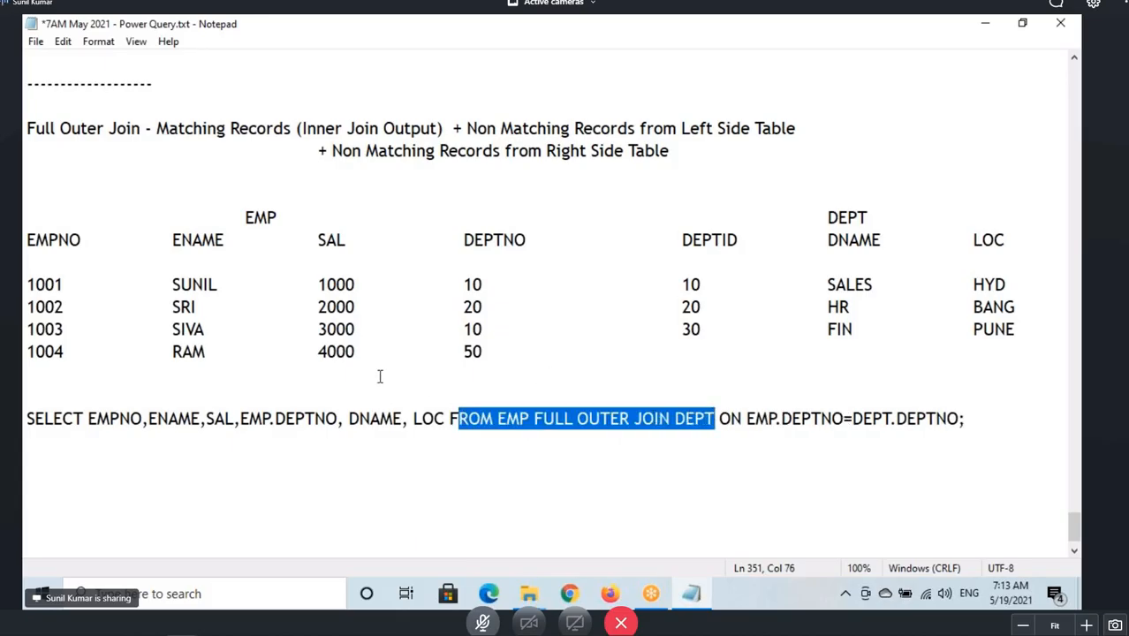
scroll(378, 377, "up", 3)
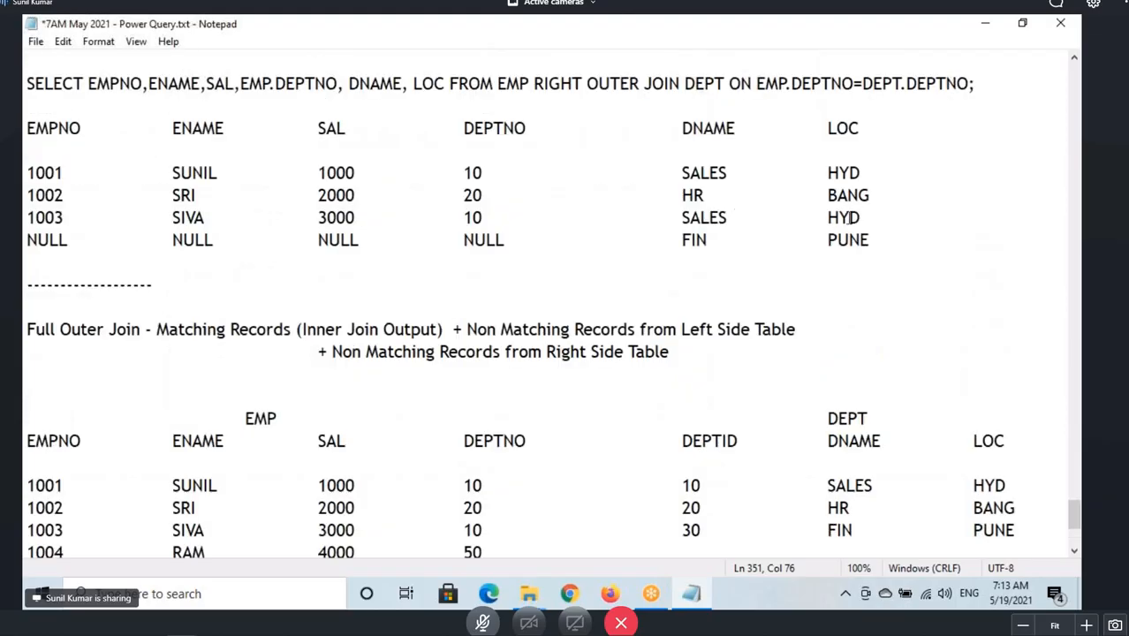
left_click_drag(861, 217, 25, 128)
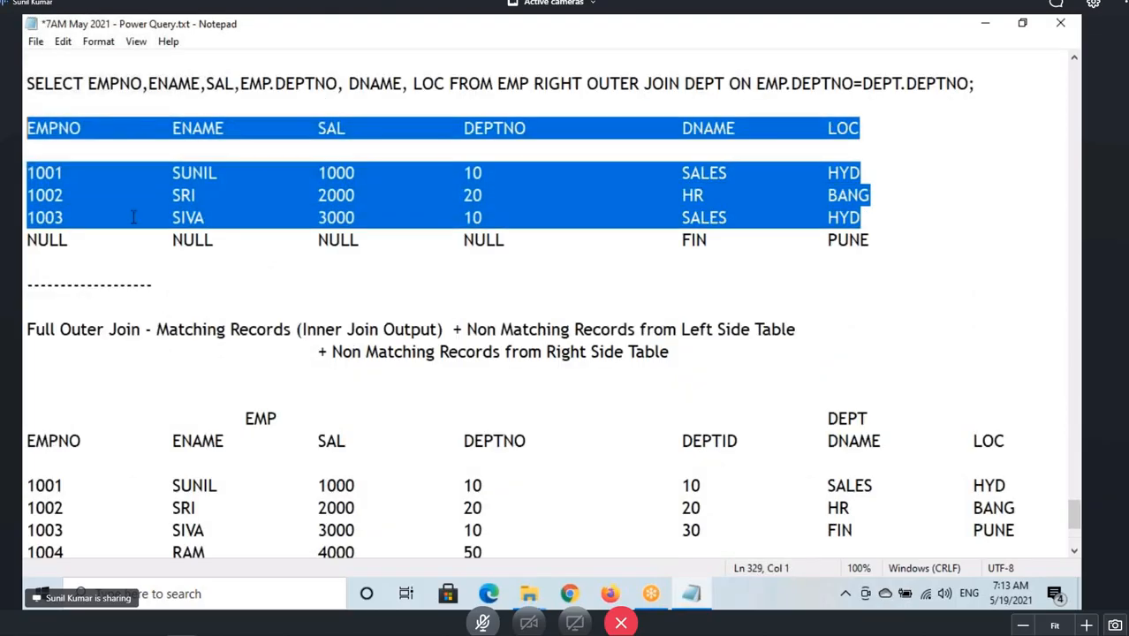
key("ctrl+c")
scroll(170, 224, "down", 4)
left_click(76, 414)
key("ctrl+v")
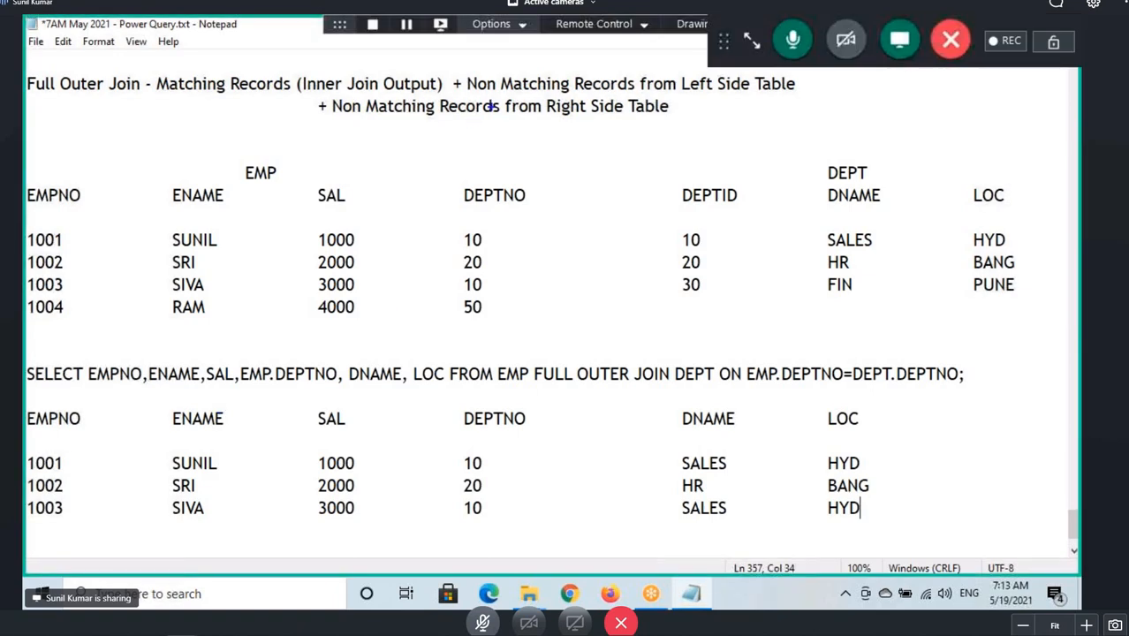
Add the 1004 RAM 4000 50 row from EMP to the full outer join result with NULL for DNAME and LOC.
left_click_drag(488, 95, 735, 91)
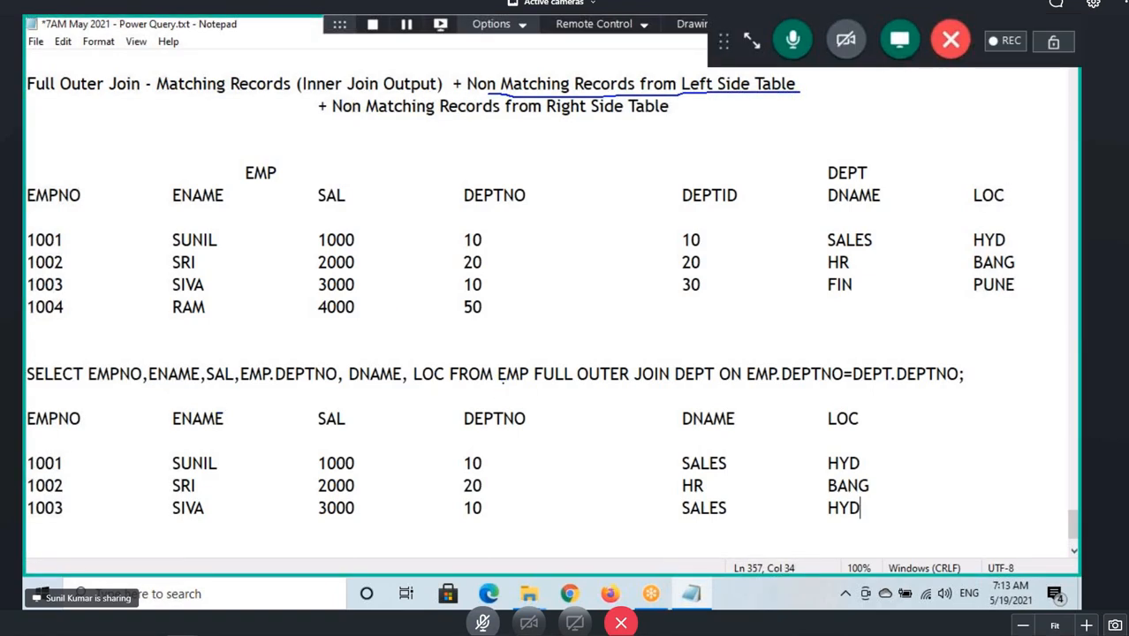
left_click_drag(492, 375, 523, 382)
left_click_drag(26, 307, 486, 315)
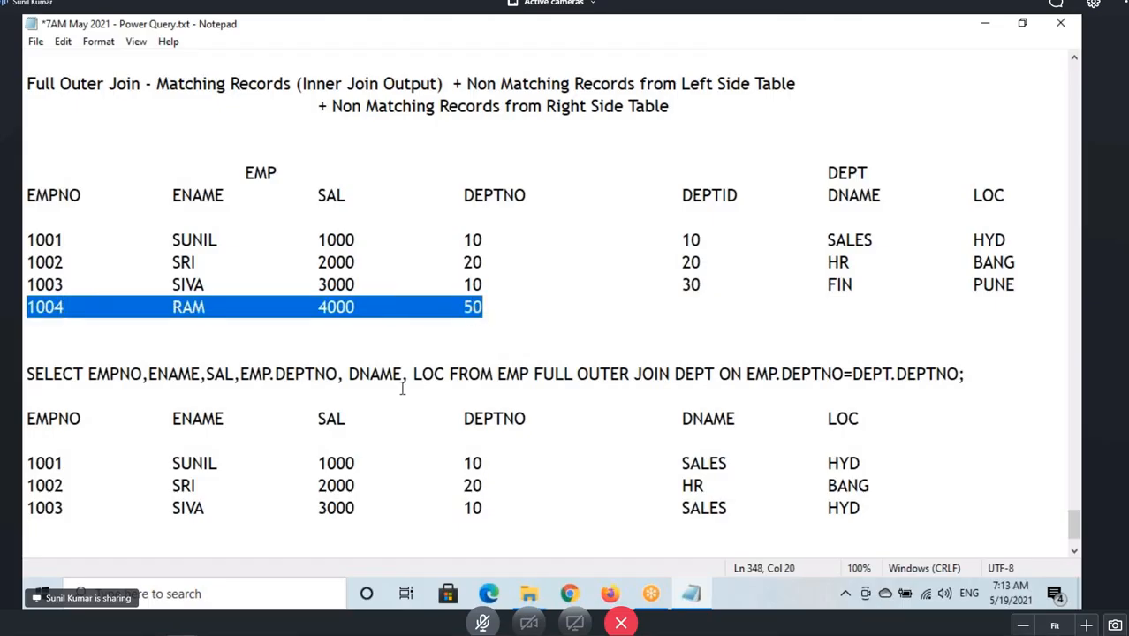
scroll(221, 415, "down", 2)
left_click(57, 441)
key("ctrl+v")
key("Tab")
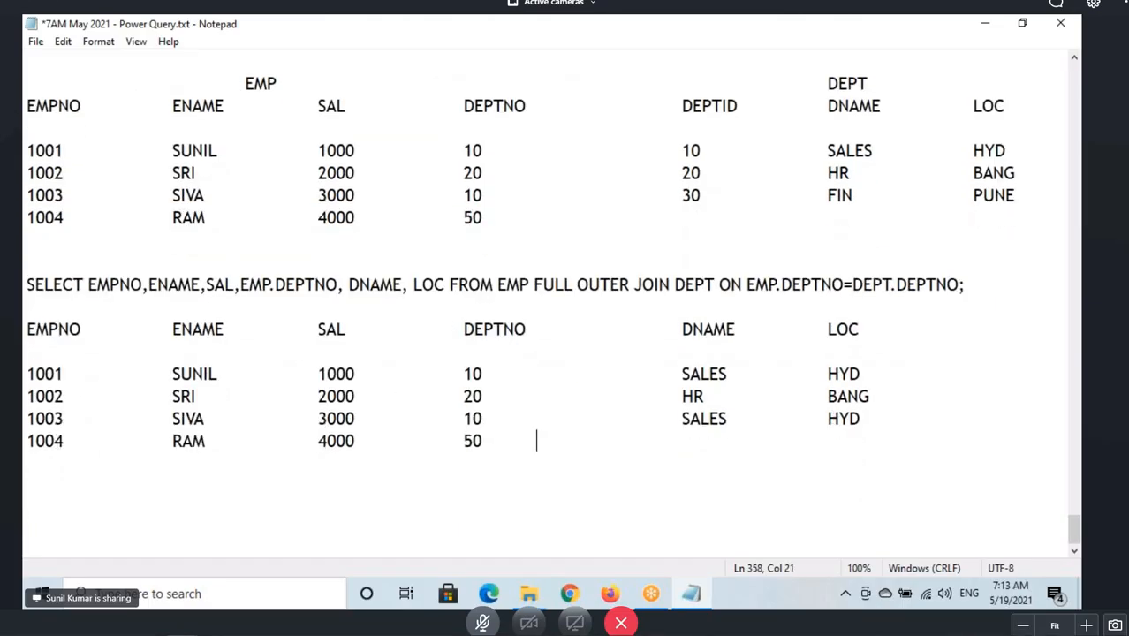
type("NUL")
key("BackSpace")
type("LL")
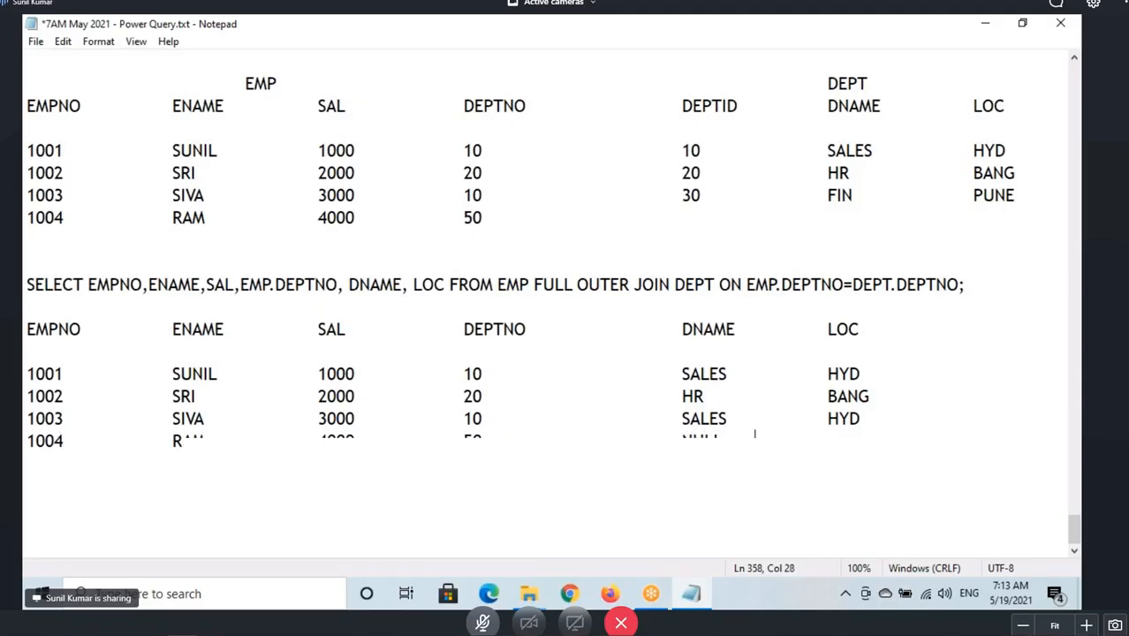
key("Tab")
type("NULL")
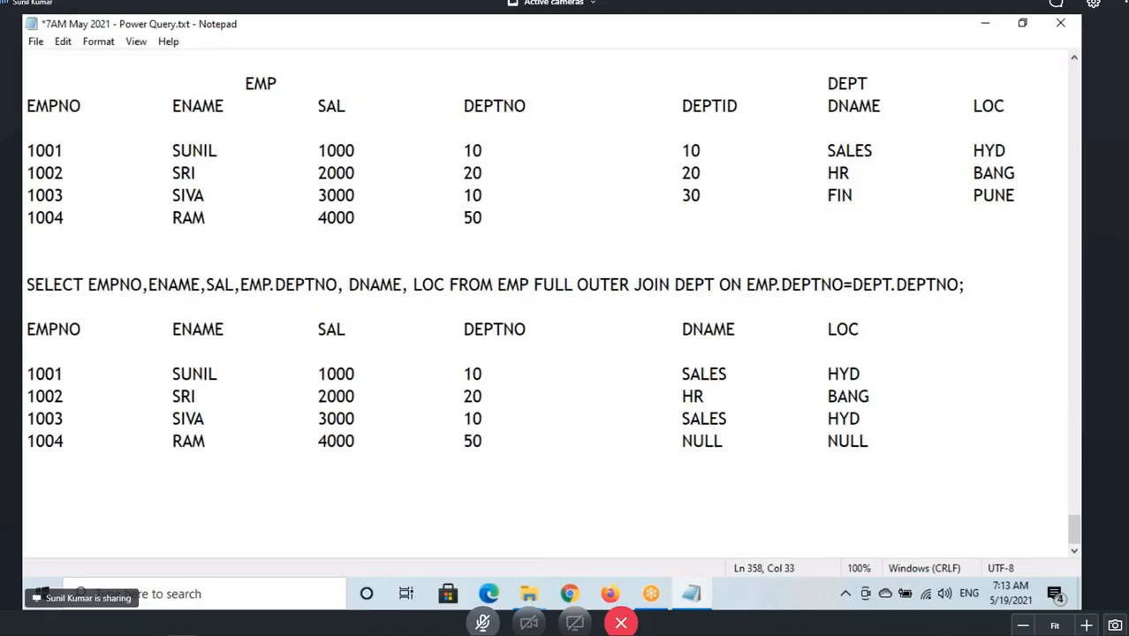
Start a new result row with NULL for EMPNO, ENAME, SAL and DEPTNO.
left_click_drag(22, 441, 881, 442)
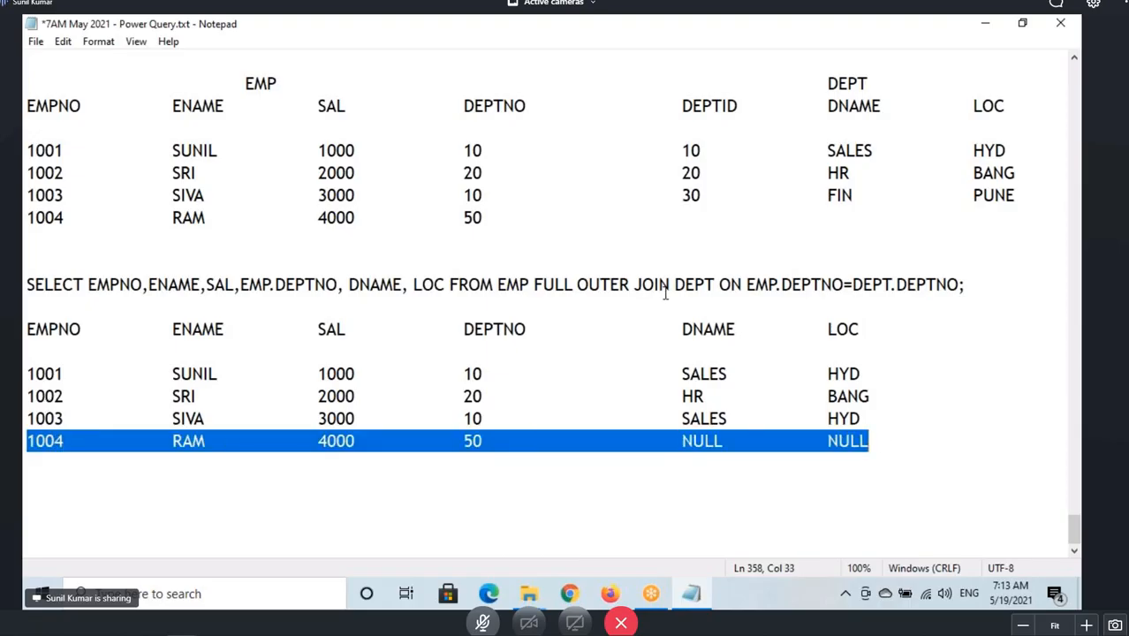
mouse_move(691, 272)
left_mouse_down()
mouse_move(717, 291)
mouse_move(680, 272)
left_mouse_up()
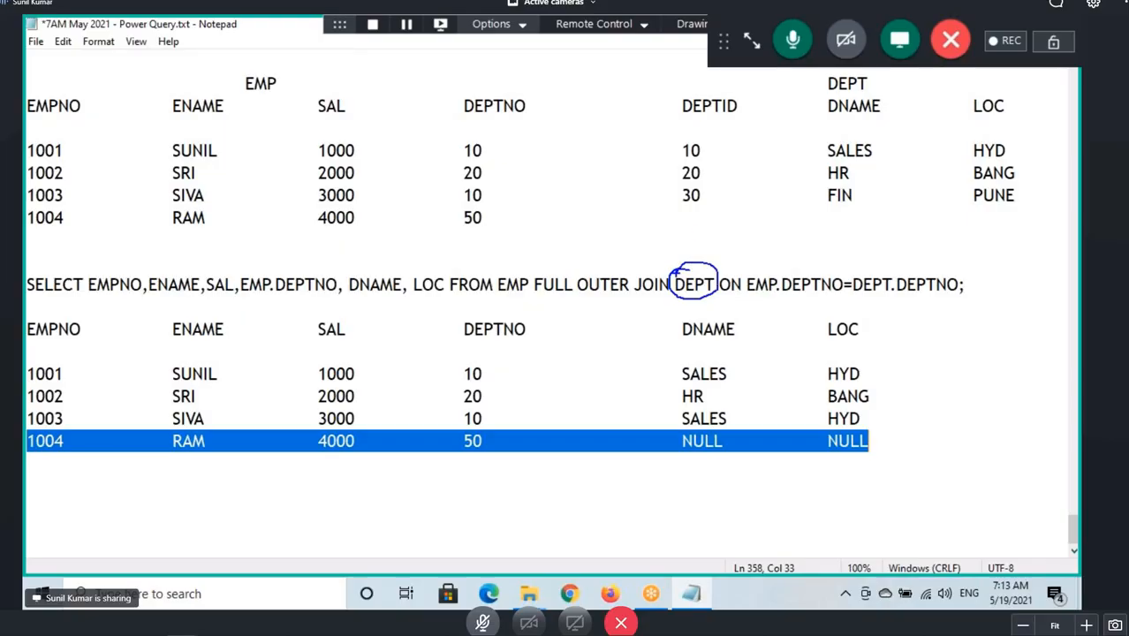
mouse_move(694, 234)
left_mouse_down()
mouse_move(694, 259)
mouse_move(712, 240)
left_mouse_up()
left_click_drag(540, 295, 571, 293)
left_click_drag(827, 196, 1021, 193)
left_click(33, 463)
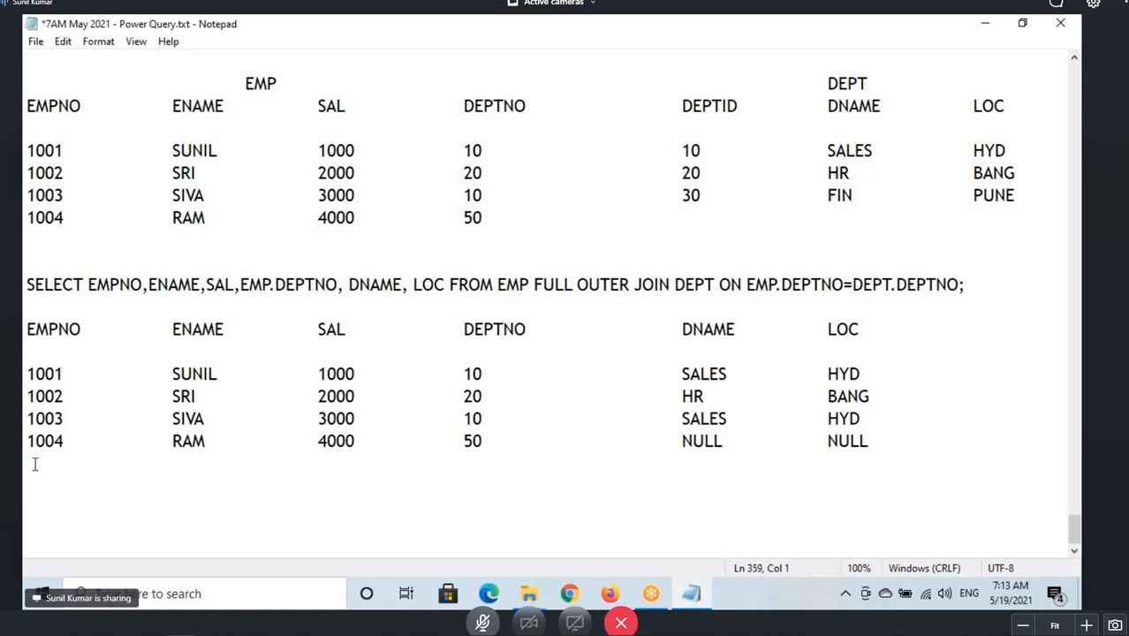
type("NULL")
key("Tab")
key("Tab")
type("NULL")
key("Tab")
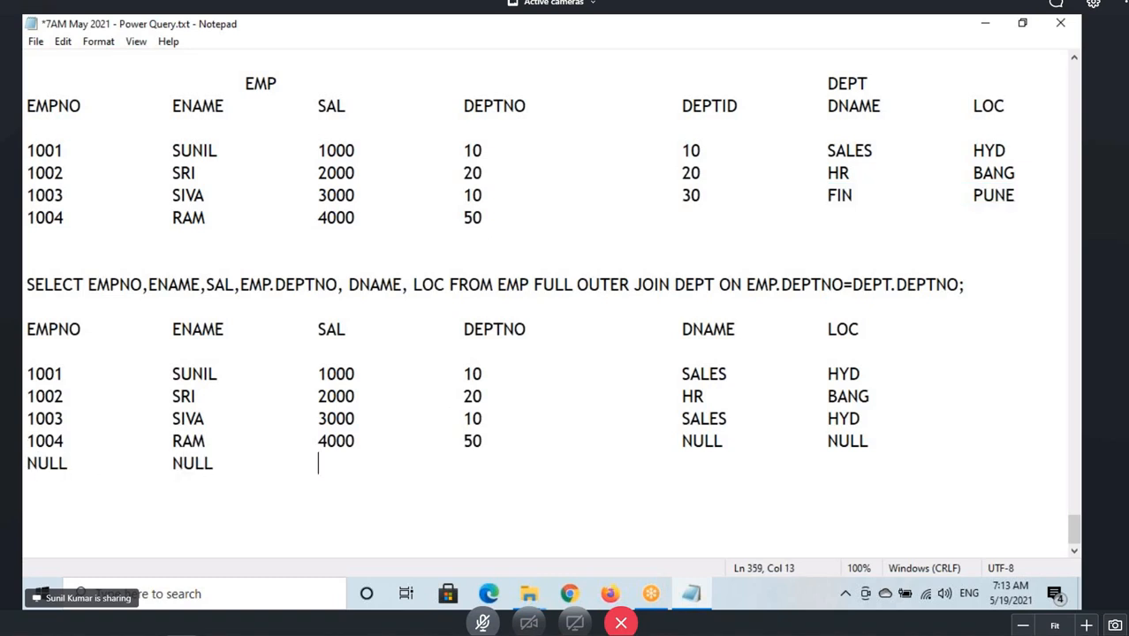
type("NULL")
key("Tab")
key("Tab")
type("N")
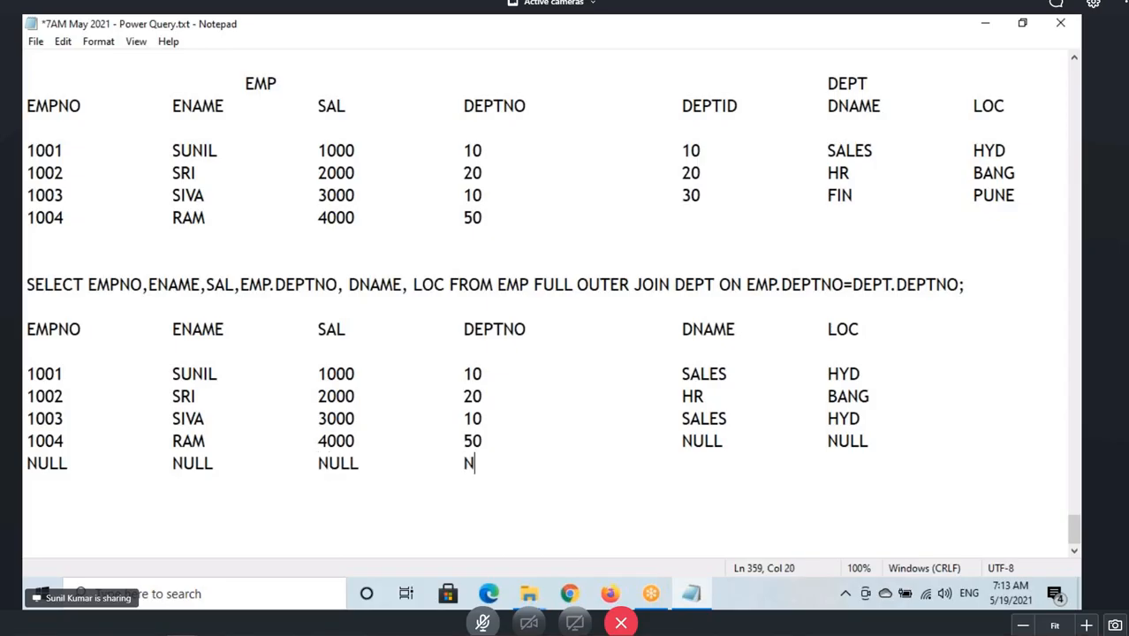
type("ULL")
key("Tab")
Complete the NULL row with FIN and PUNE copied from the DEPT table.
left_click_drag(827, 195, 1017, 195)
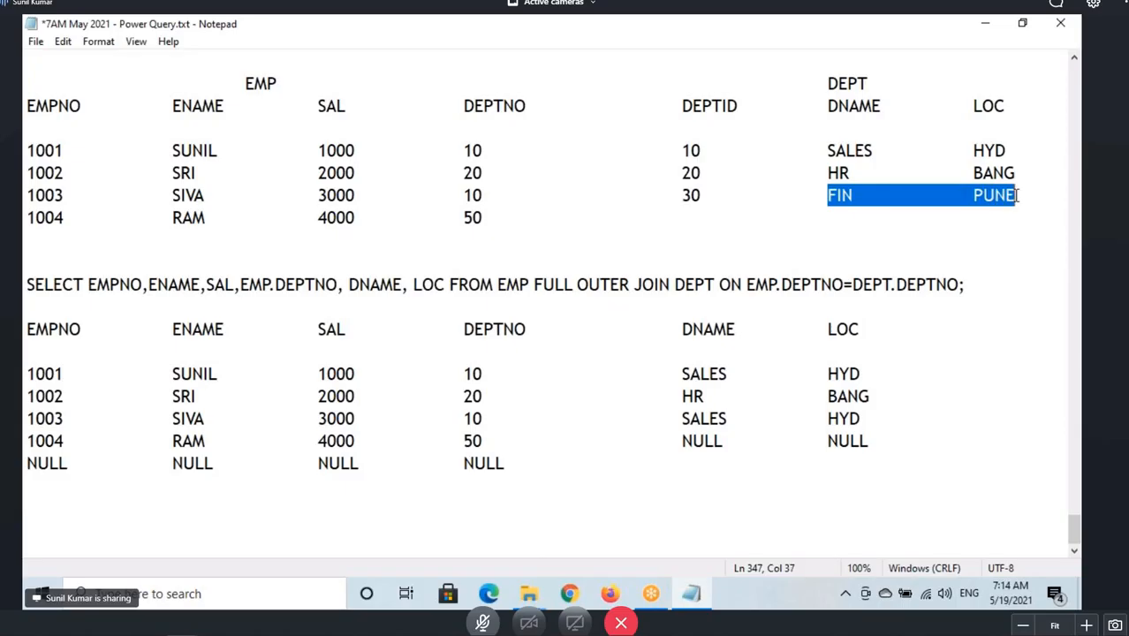
key("ctrl+c")
left_click(685, 461)
key("ctrl+v")
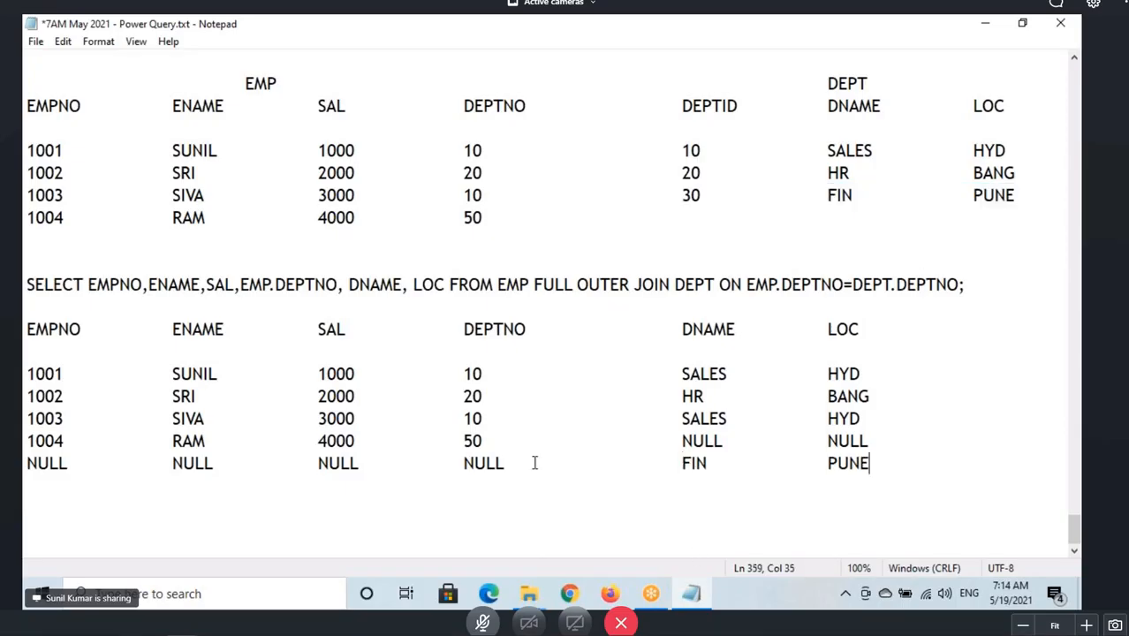
Mark the matching rows and the left and right non-matching rows of the full outer join result against its description.
left_click_drag(26, 331, 247, 378)
key("ctrl+shift+End")
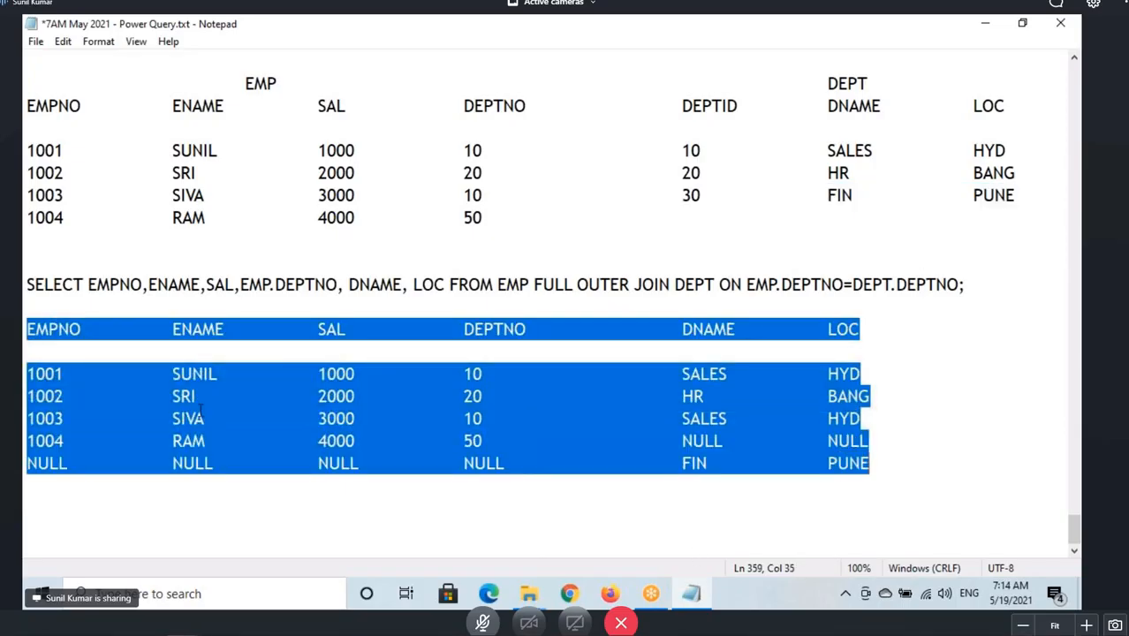
left_click(153, 403)
key("ctrl+2")
mouse_move(25, 363)
left_mouse_down()
mouse_move(199, 441)
mouse_move(521, 411)
mouse_move(882, 428)
left_mouse_up()
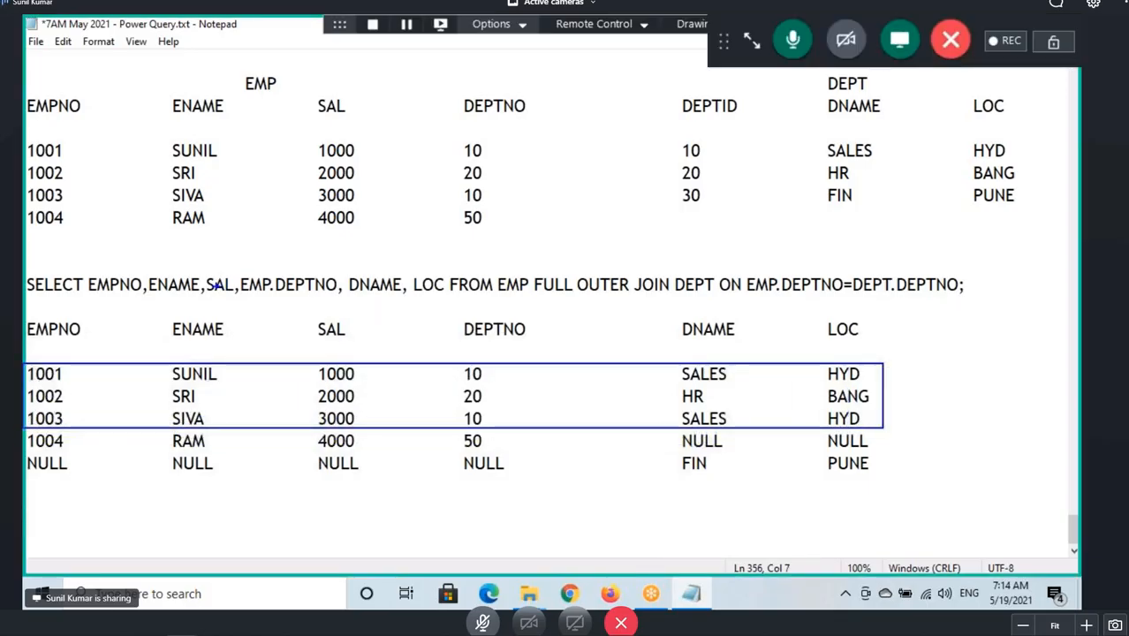
key("Escape")
scroll(408, 221, "up", 1)
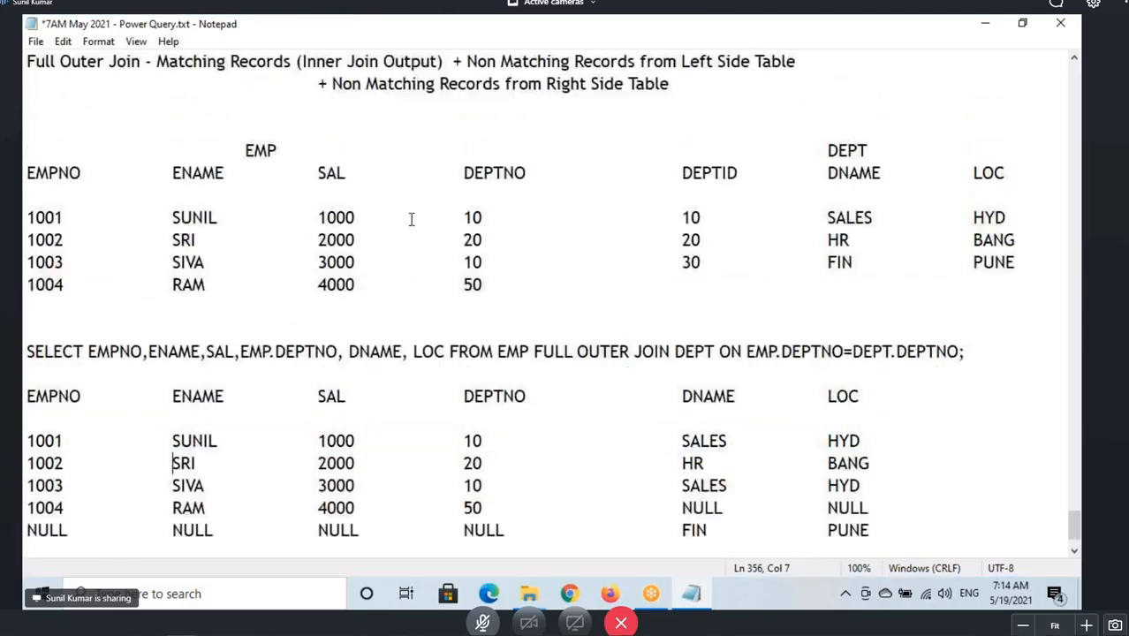
key("ctrl+2")
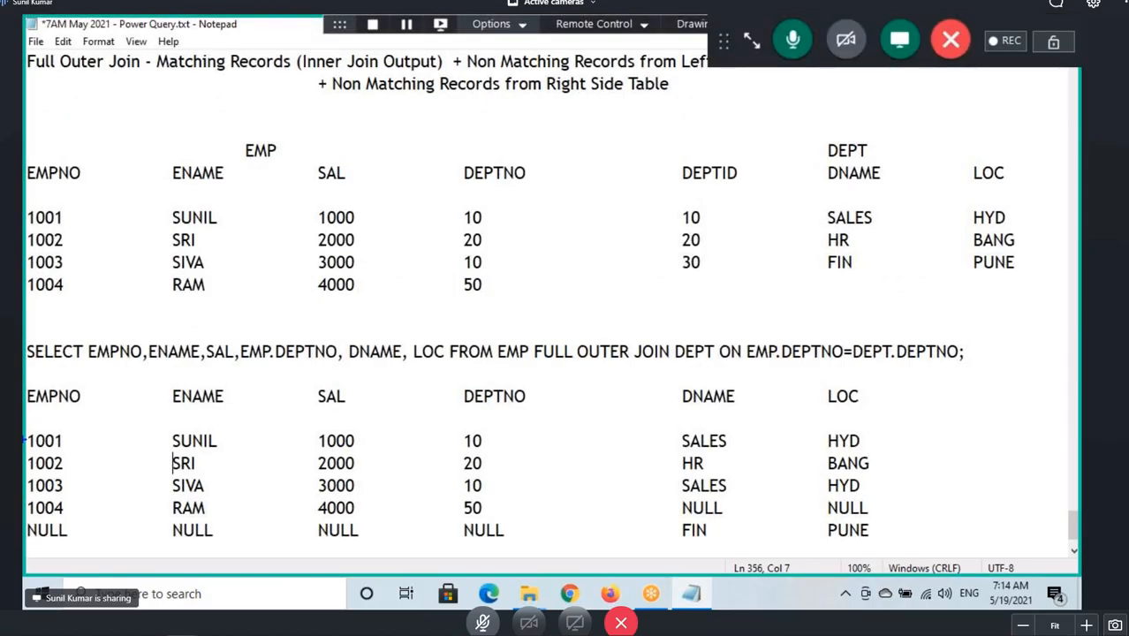
mouse_move(25, 431)
left_mouse_down()
mouse_move(123, 456)
mouse_move(867, 496)
left_mouse_up()
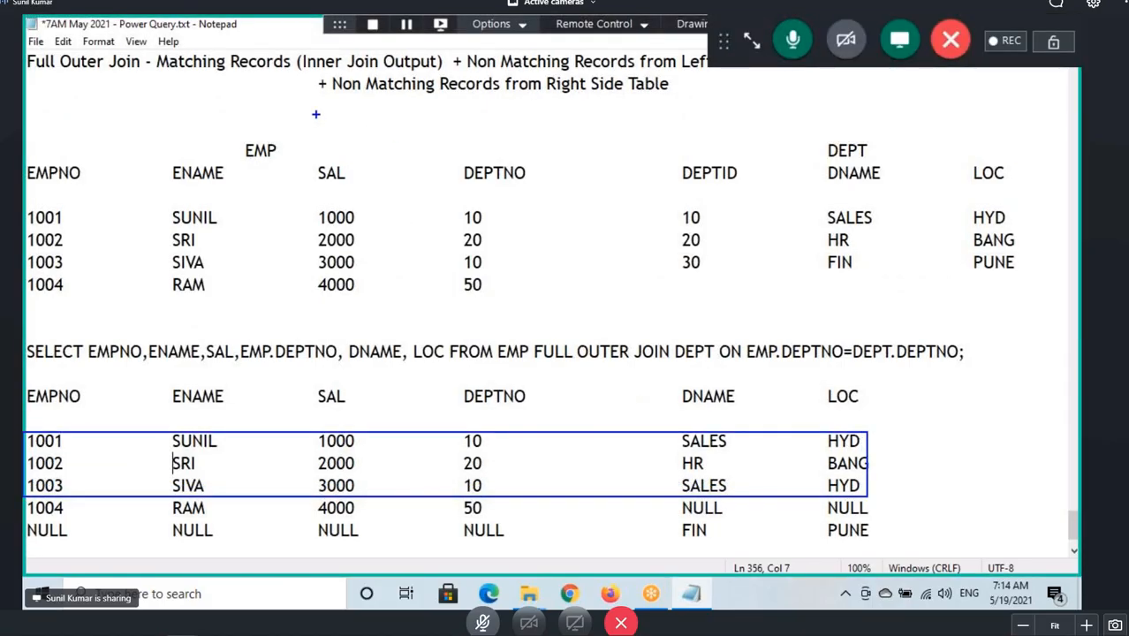
left_click_drag(202, 78, 328, 69)
left_click_drag(44, 521, 164, 509)
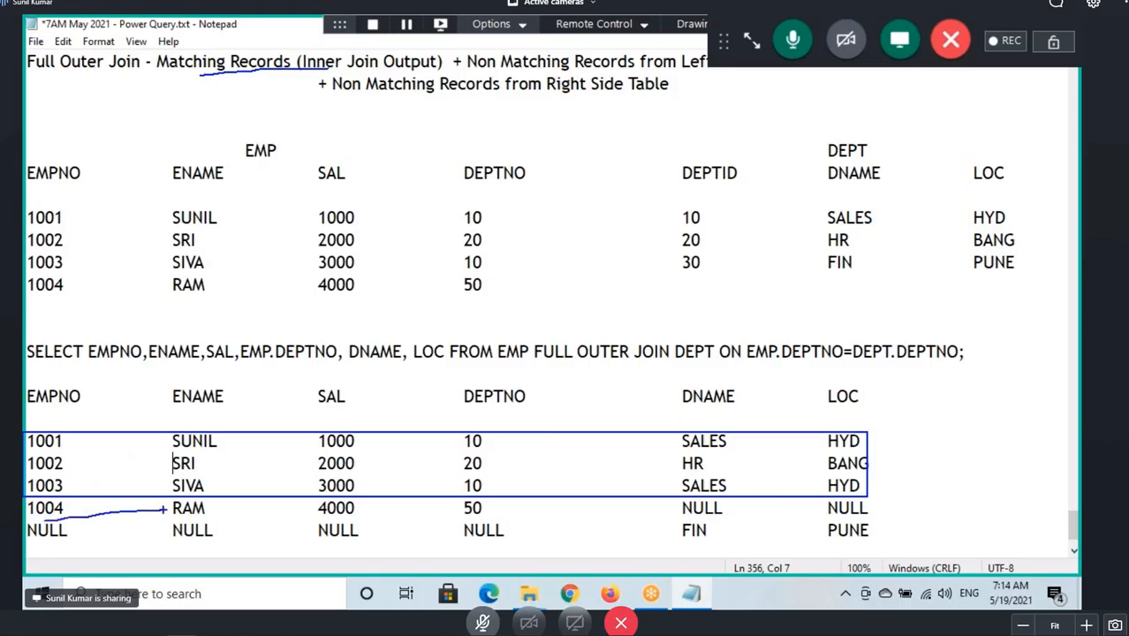
left_click_drag(501, 70, 701, 69)
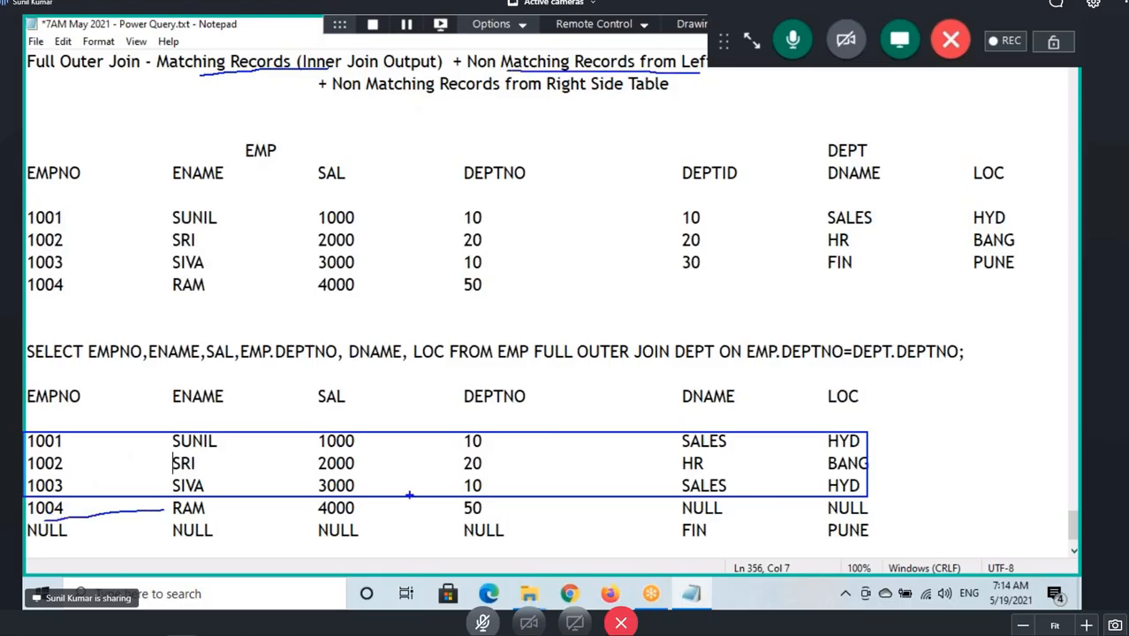
left_click_drag(172, 543, 283, 530)
left_click_drag(397, 92, 645, 99)
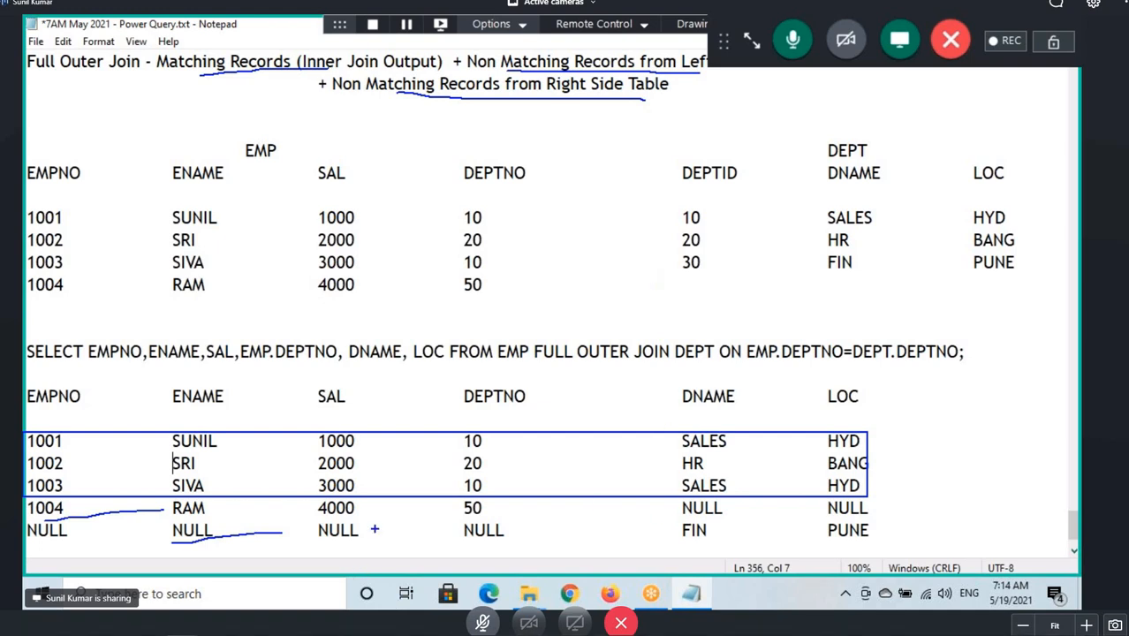
left_click(295, 305)
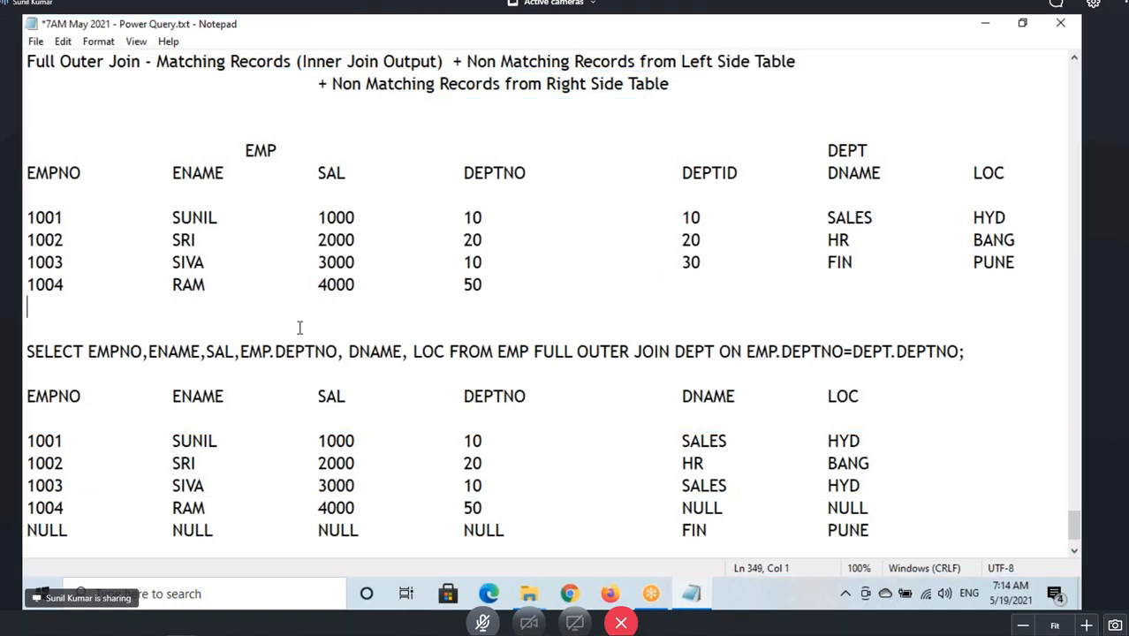
Scroll back to the list of join types, highlight Self Join, and return to the full outer join example.
scroll(299, 328, "up", 20)
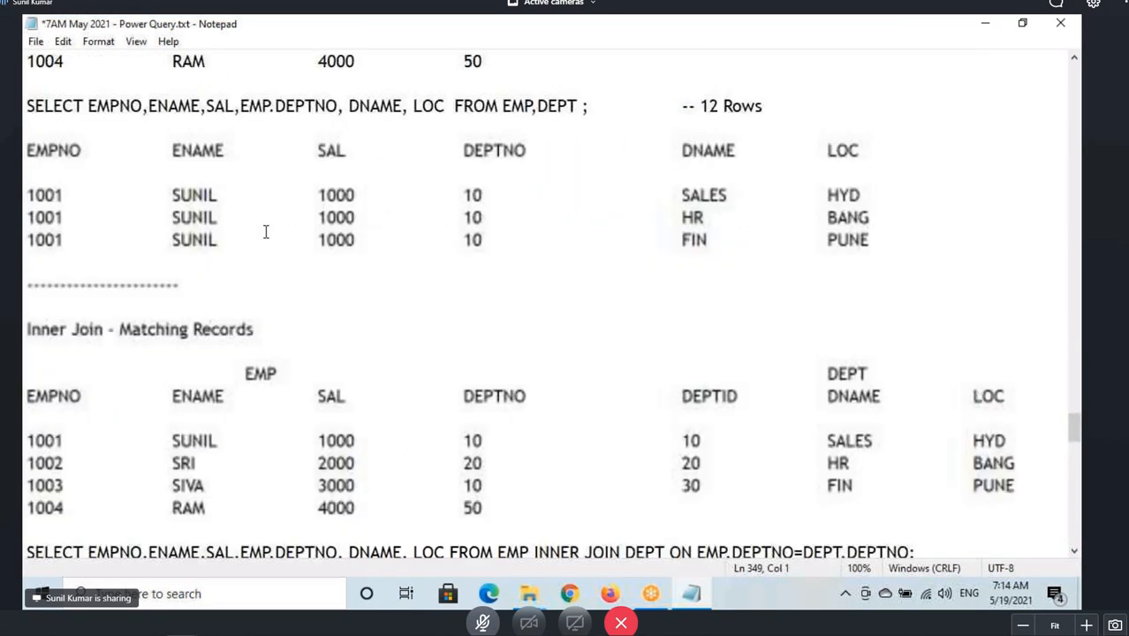
scroll(265, 231, "up", 12)
left_click_drag(47, 219, 157, 223)
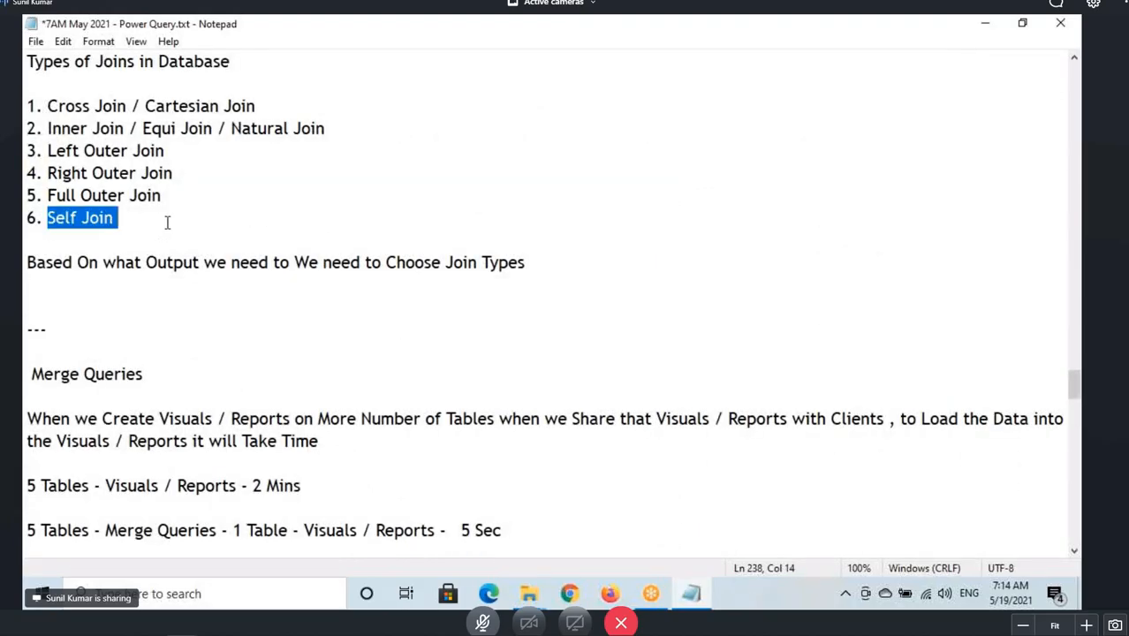
scroll(166, 222, "down", 12)
scroll(185, 305, "down", 15)
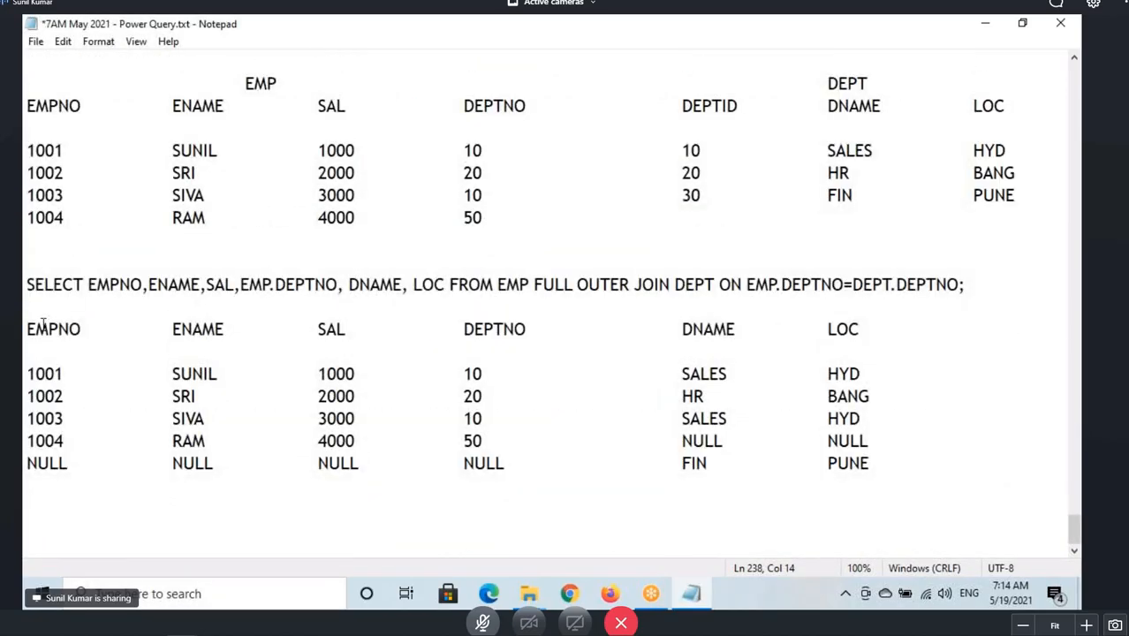
left_click(41, 326)
left_click(748, 42)
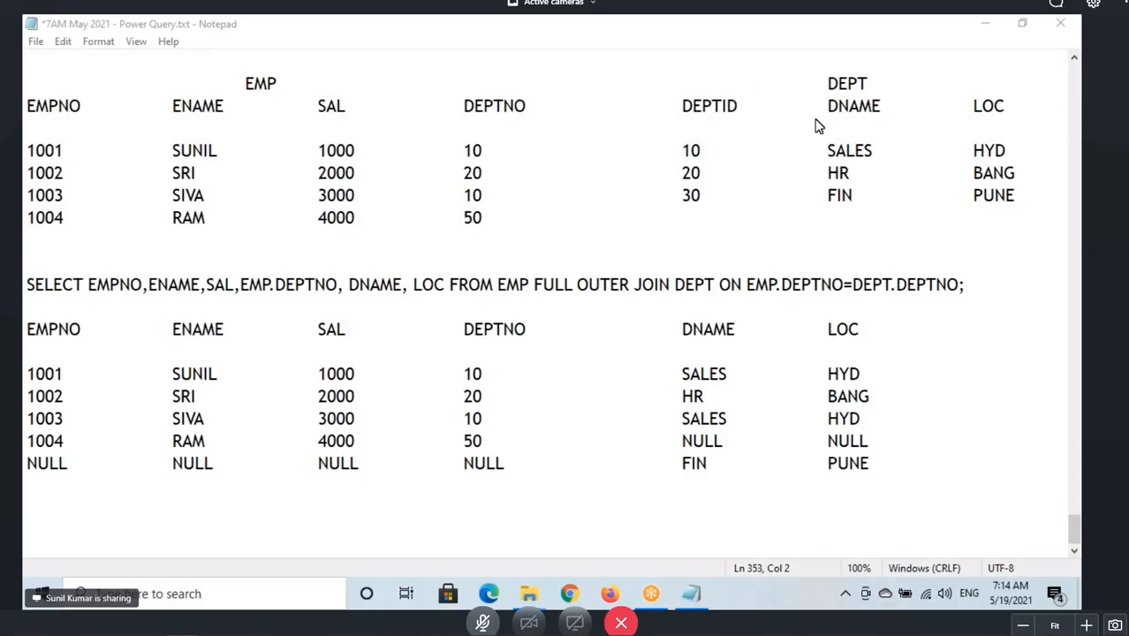
scroll(292, 279, "up", 3)
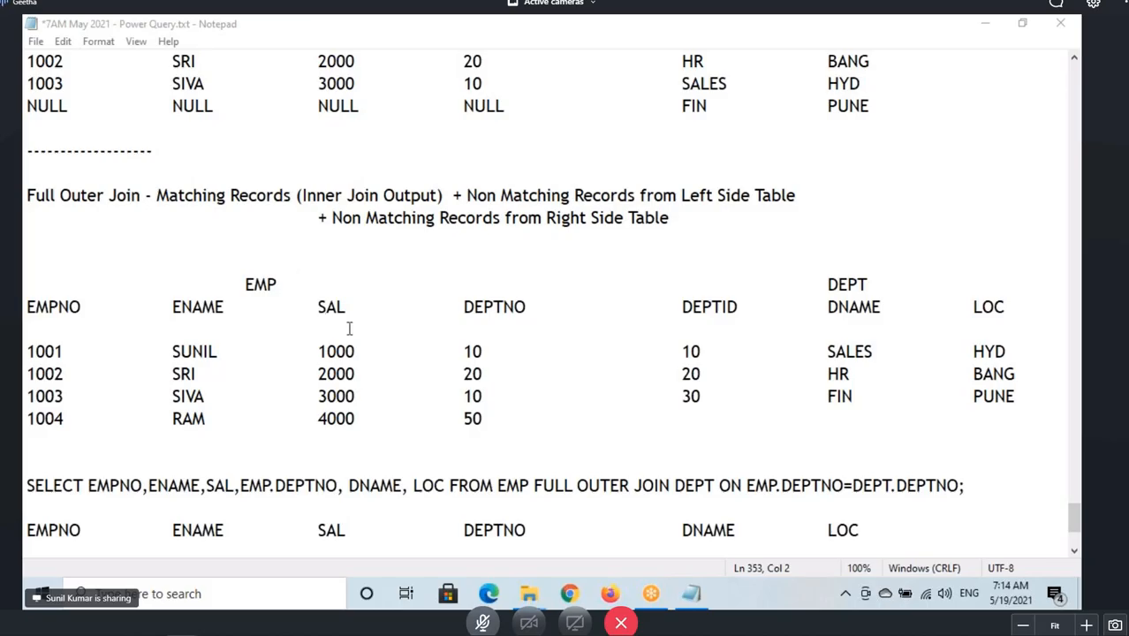
Highlight EMP.DEPTNO in the right outer join query and mark its NULL result value as coming from DEPT's 30 row.
scroll(368, 356, "up", 3)
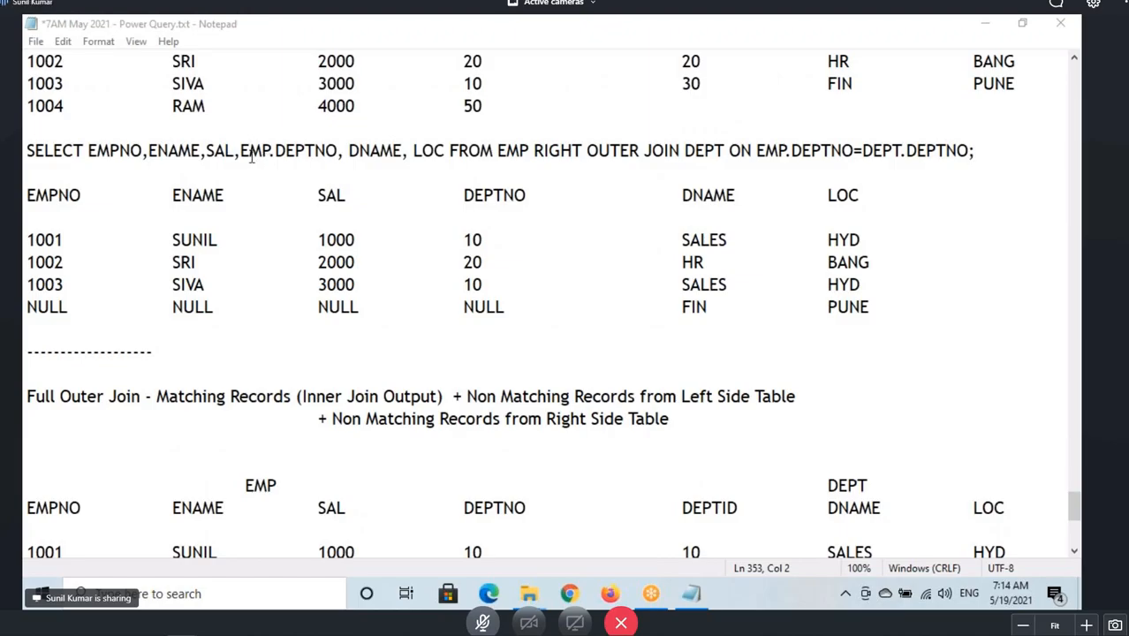
left_click_drag(240, 151, 337, 150)
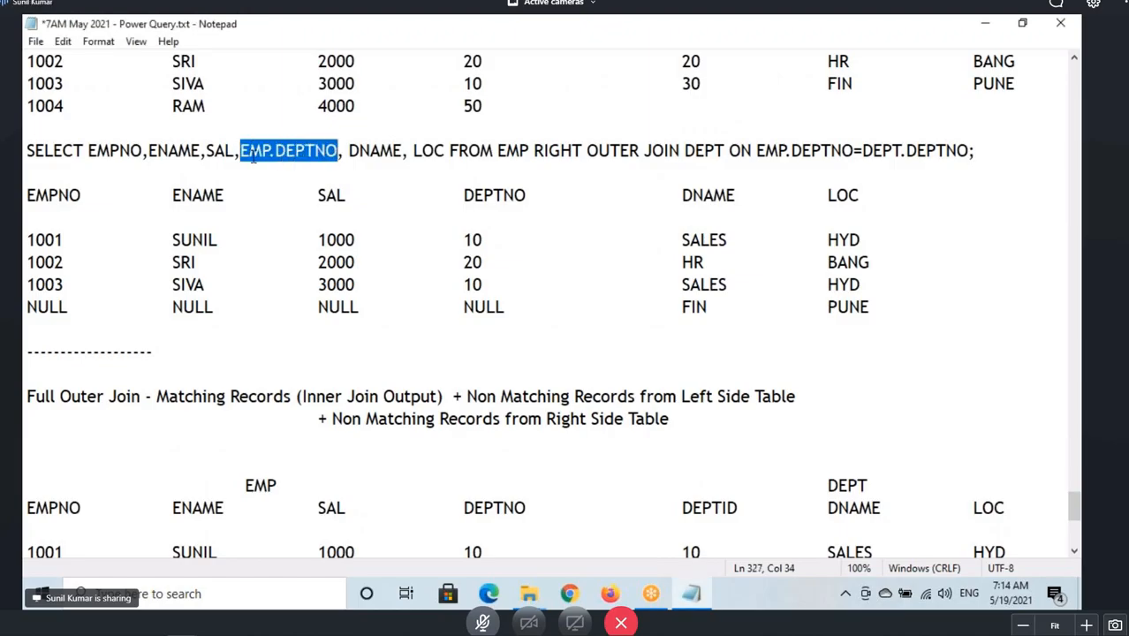
left_click_drag(240, 150, 337, 150)
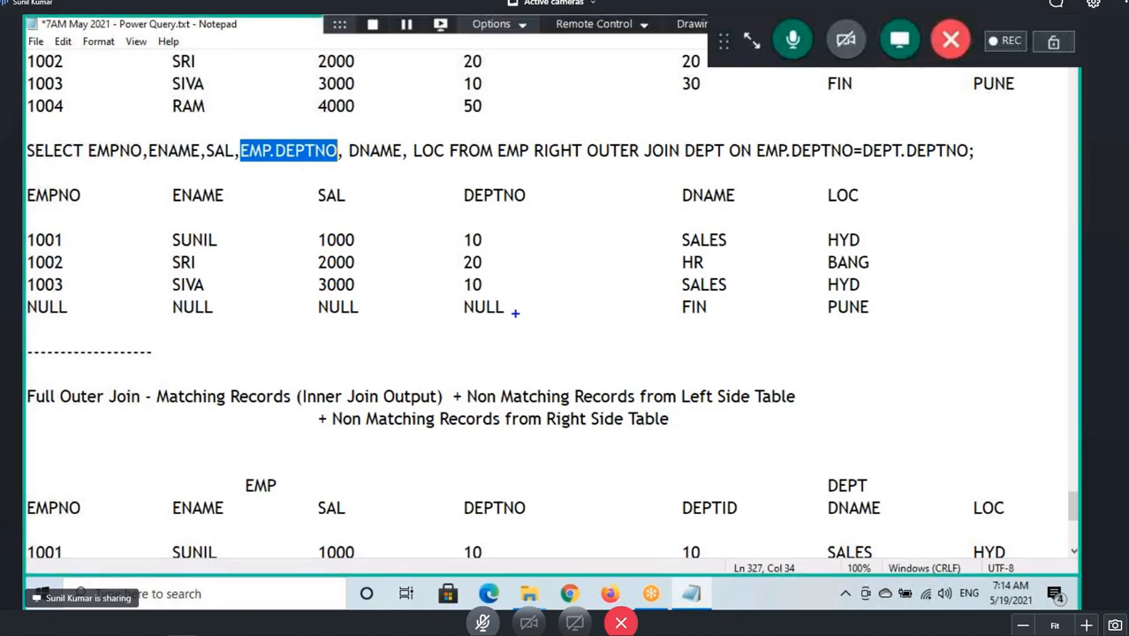
mouse_move(512, 309)
left_mouse_down()
mouse_move(470, 292)
mouse_move(517, 304)
left_mouse_up()
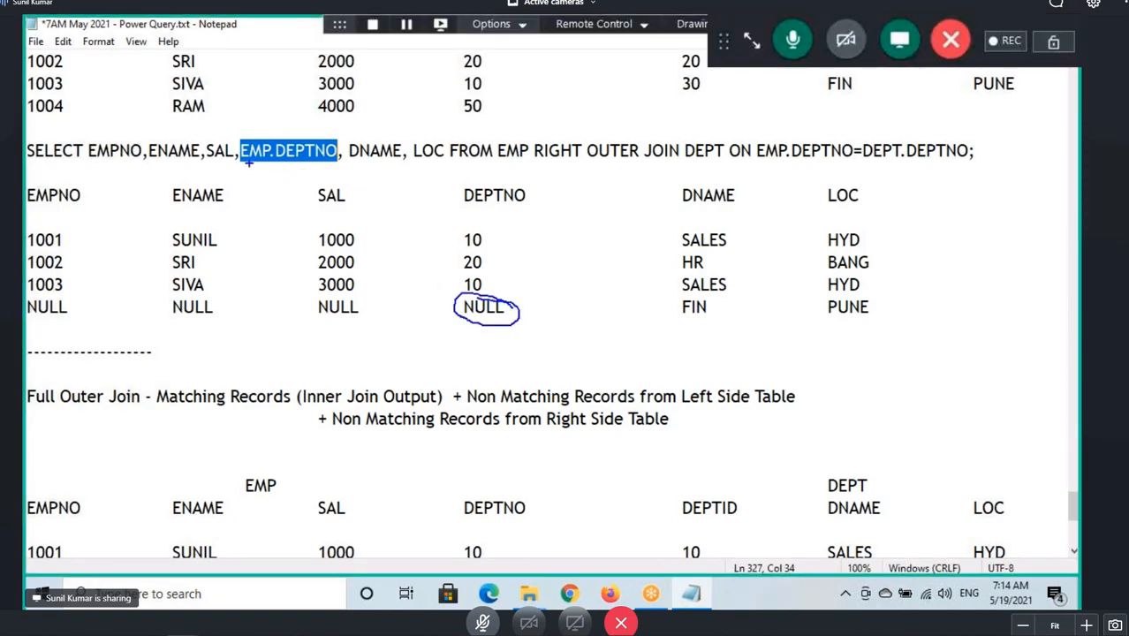
mouse_move(249, 129)
left_mouse_down()
mouse_move(235, 140)
mouse_move(292, 123)
left_mouse_up()
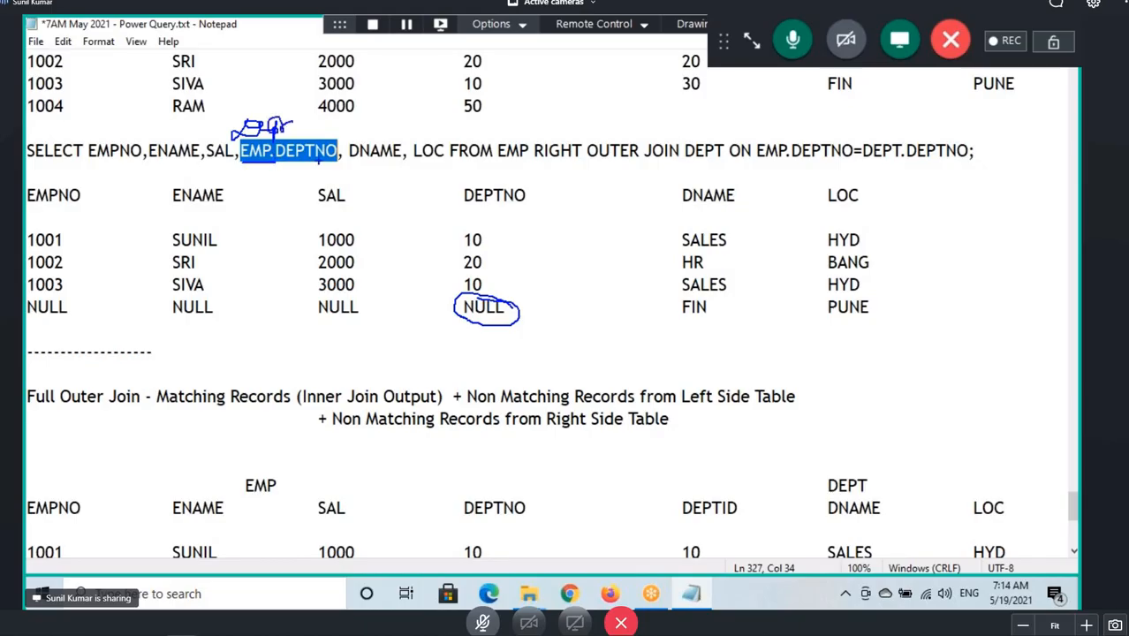
mouse_move(674, 104)
left_mouse_down()
mouse_move(708, 99)
mouse_move(668, 81)
mouse_move(554, 282)
mouse_move(504, 300)
left_mouse_up()
left_click_drag(504, 300, 573, 306)
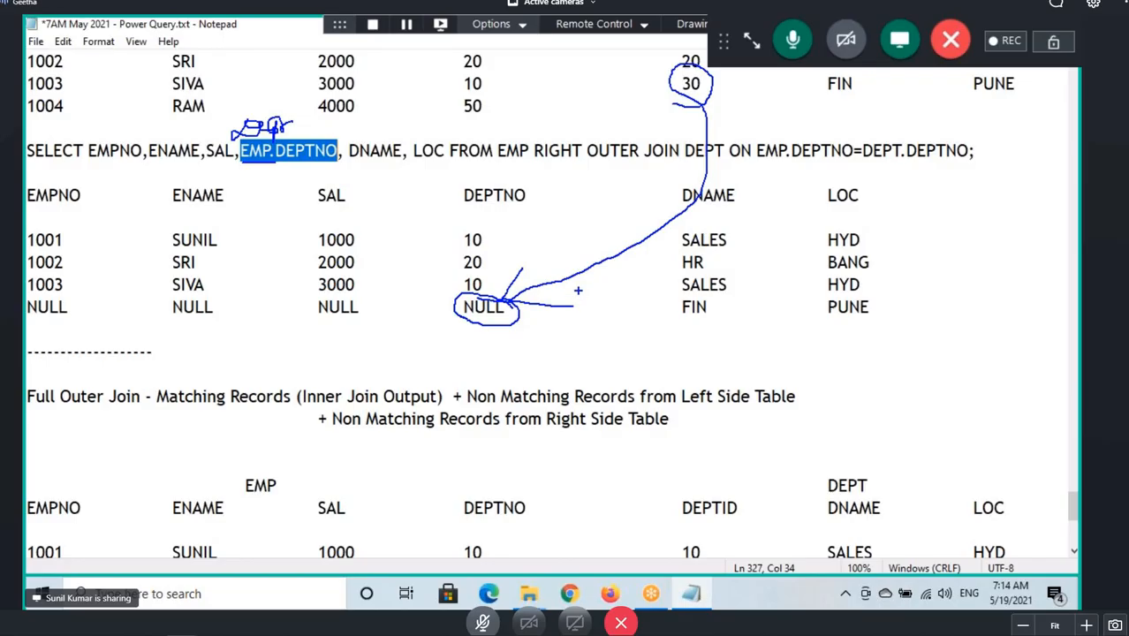
key("Escape")
left_click(751, 41)
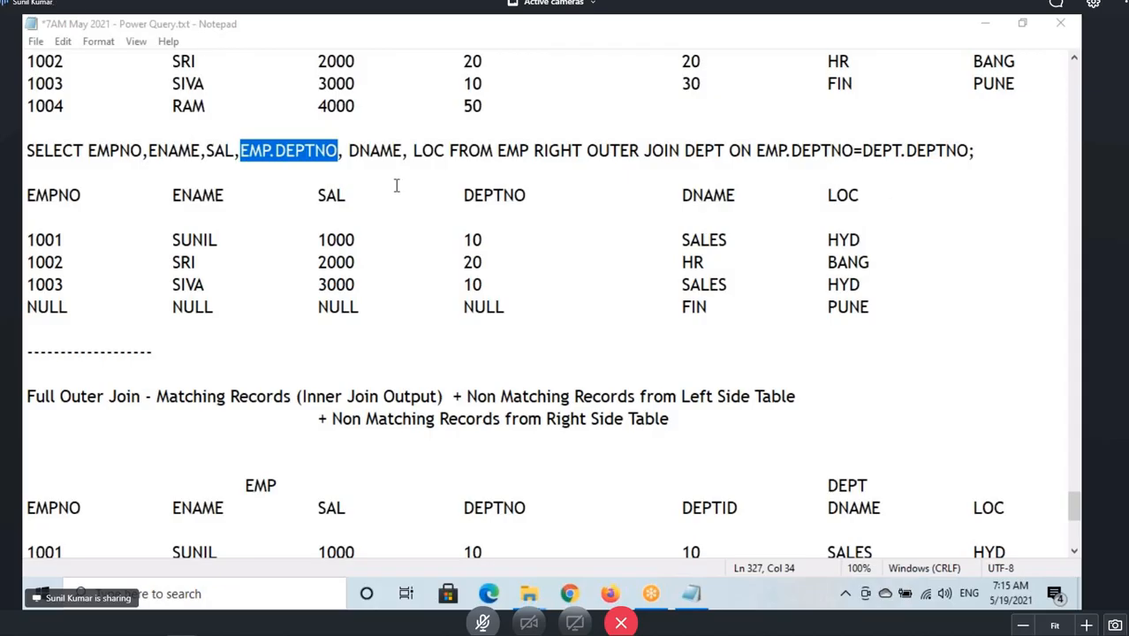
left_click(239, 151)
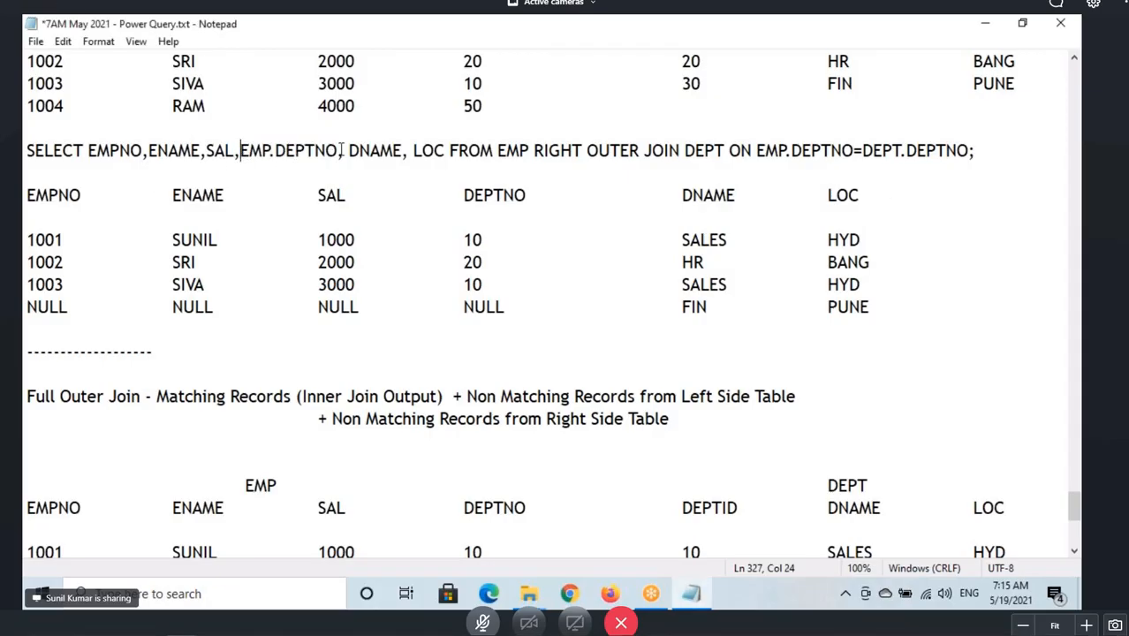
left_click_drag(341, 152, 240, 152)
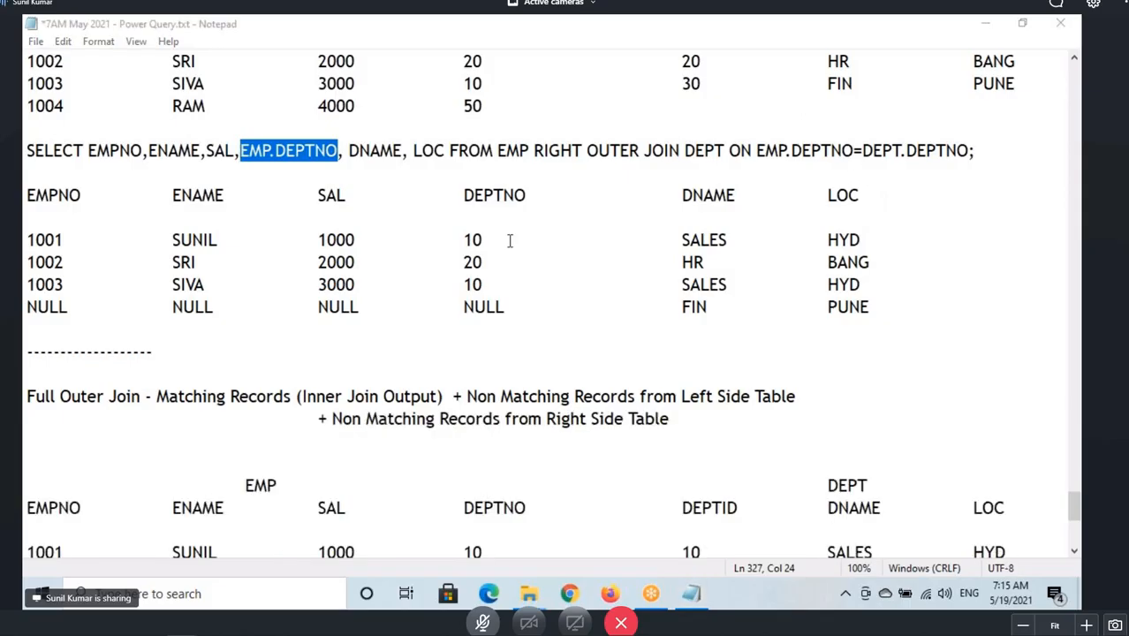
Add a dashed separator line below the full outer join result rows.
scroll(231, 336, "down", 6)
left_click(887, 461)
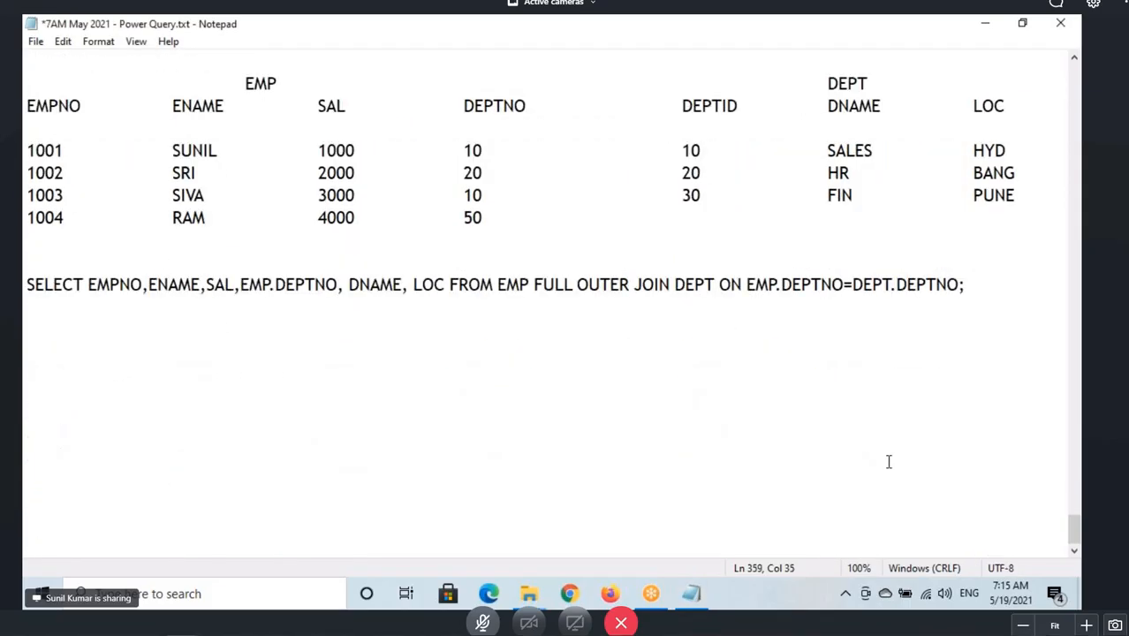
key("Return")
key("Return")
type("-------")
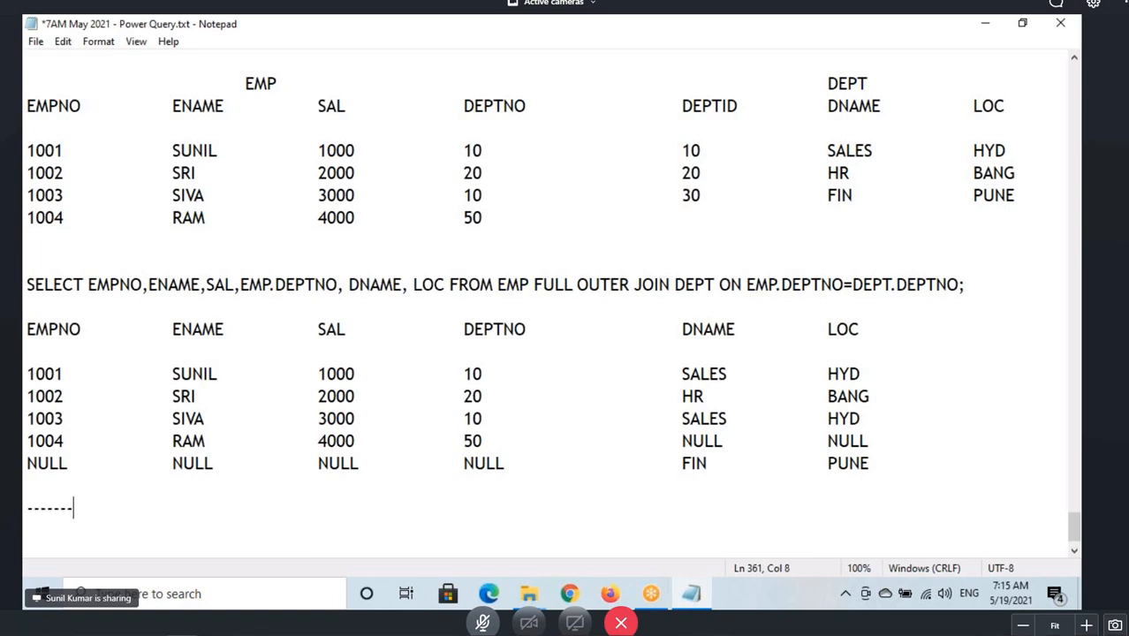
type("--------------------------")
key("Return")
Create sample table T1 with column C1 holding the values 1, 2, 2 and 3.
scroll(399, 486, "down", 1)
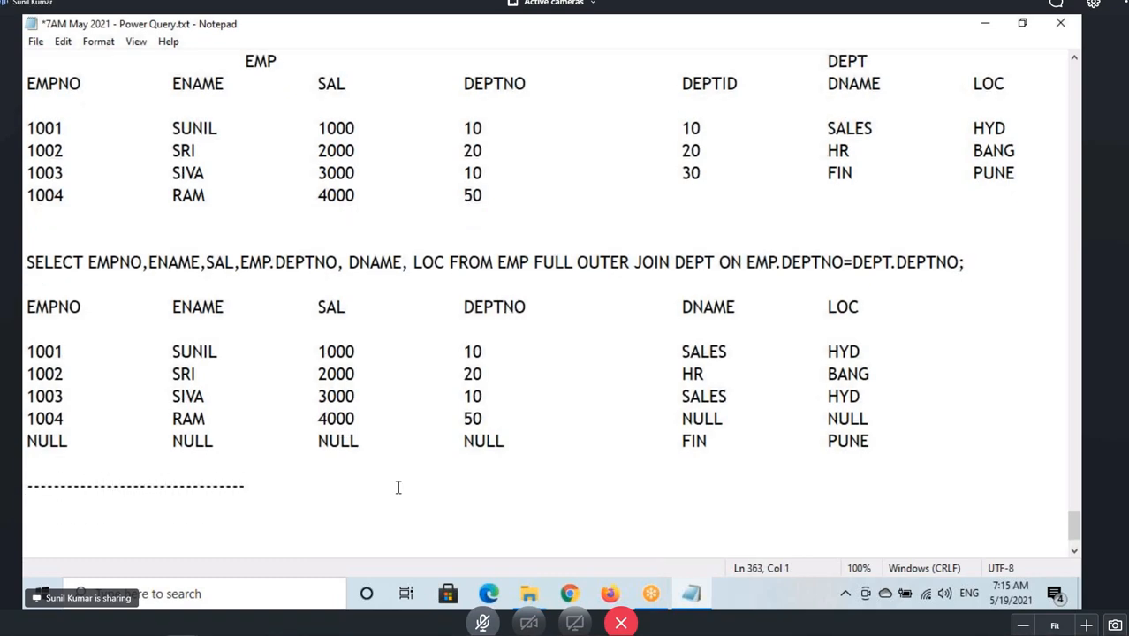
key("Return")
key("Tab")
type("T1")
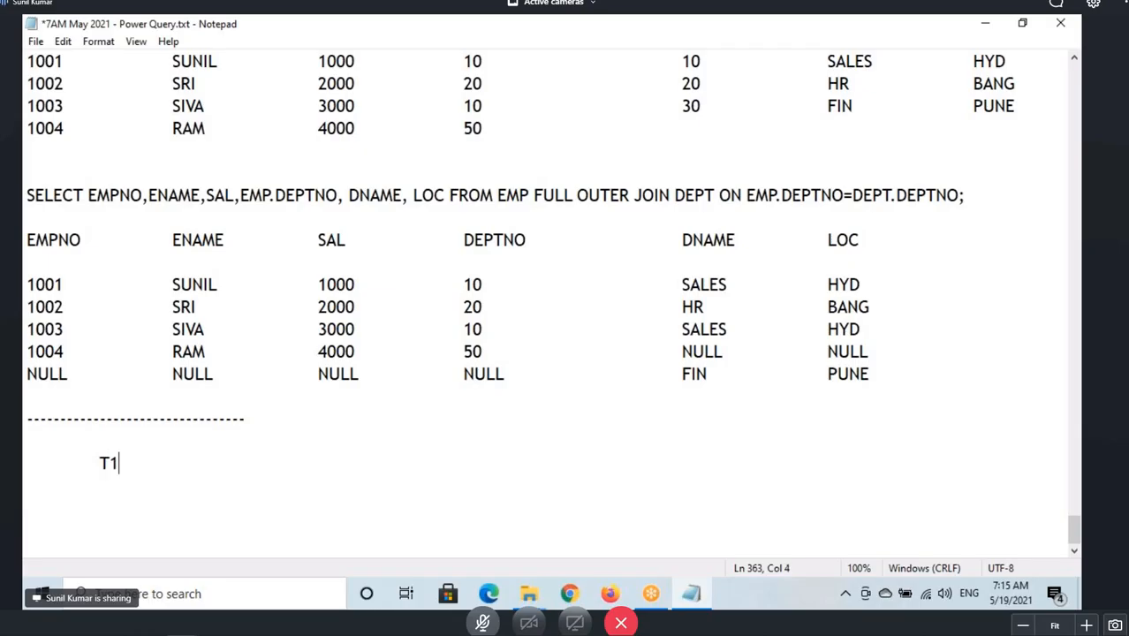
key("Return")
key("Tab")
type("C1 \t")
type("--")
scroll(345, 501, "down", 1)
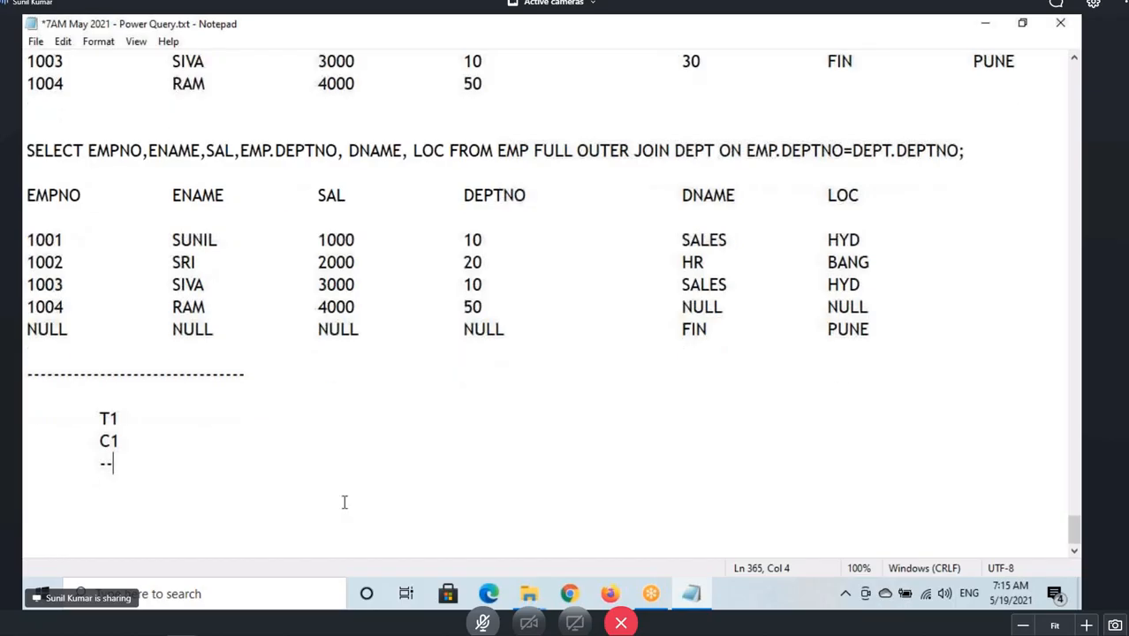
key("Return")
key("Return")
key("Tab")
type("1")
key("Return")
key("Tab")
type("2")
key("Return")
key("Tab")
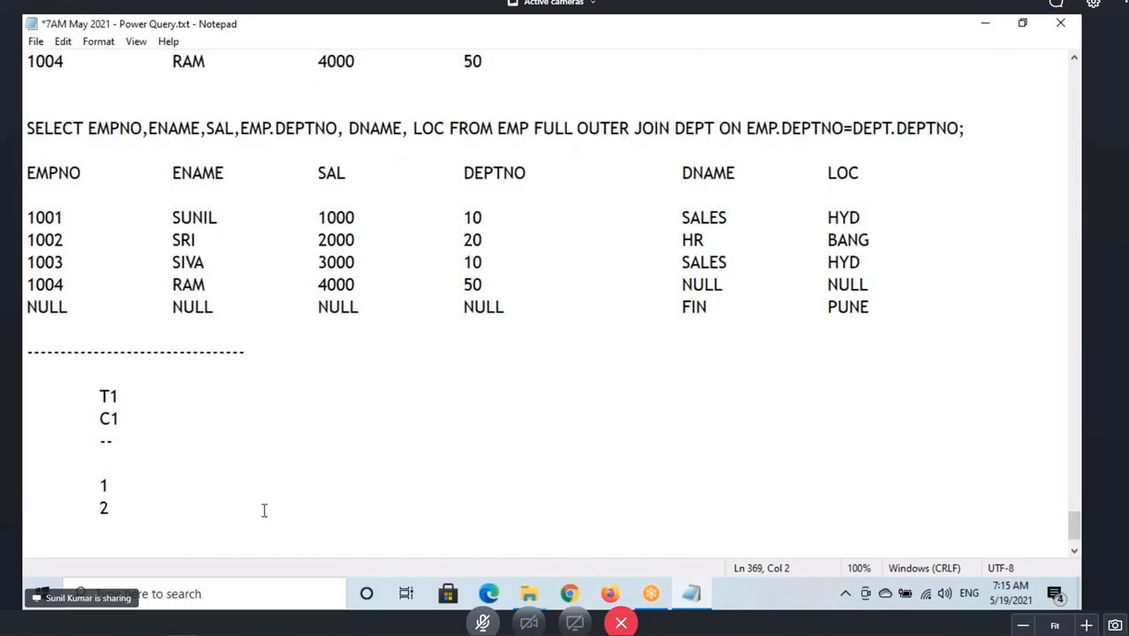
type("2")
key("Return")
type("3")
key("BackSpace")
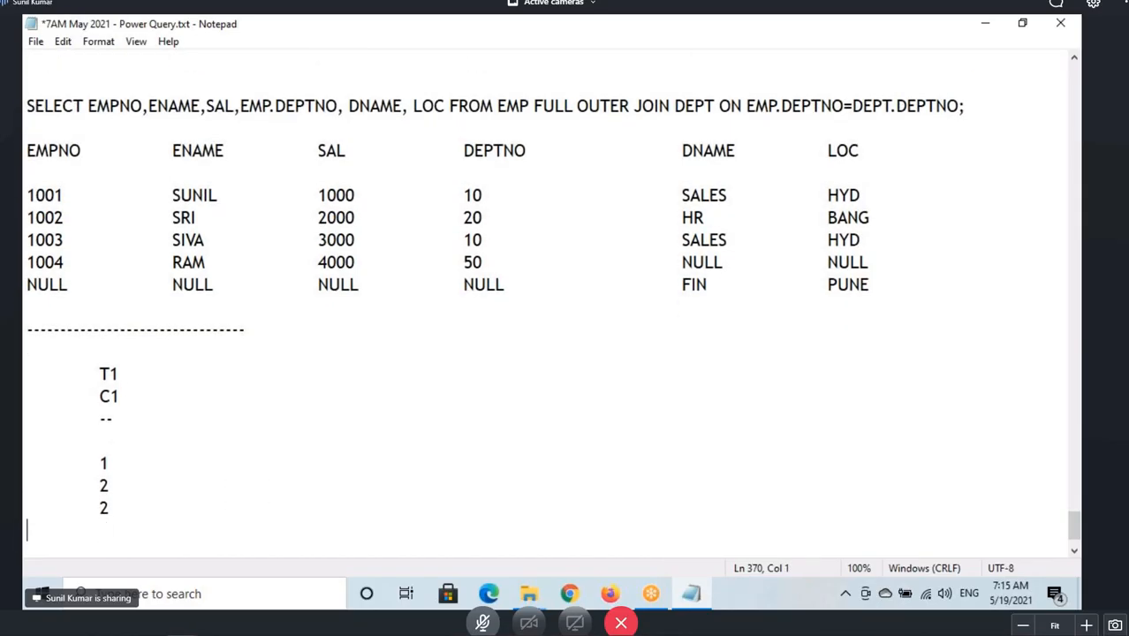
key("Tab")
key("Tab")
type("3")
Add a T2 heading with column C1 and a dashed underline beside the T1 table.
left_click(176, 372)
key("Tab")
key("Tab")
key("Tab")
type("t")
key("BackSpace")
type("T2")
key("Down")
key("Tab")
key("Tab")
key("Tab")
type("C1")
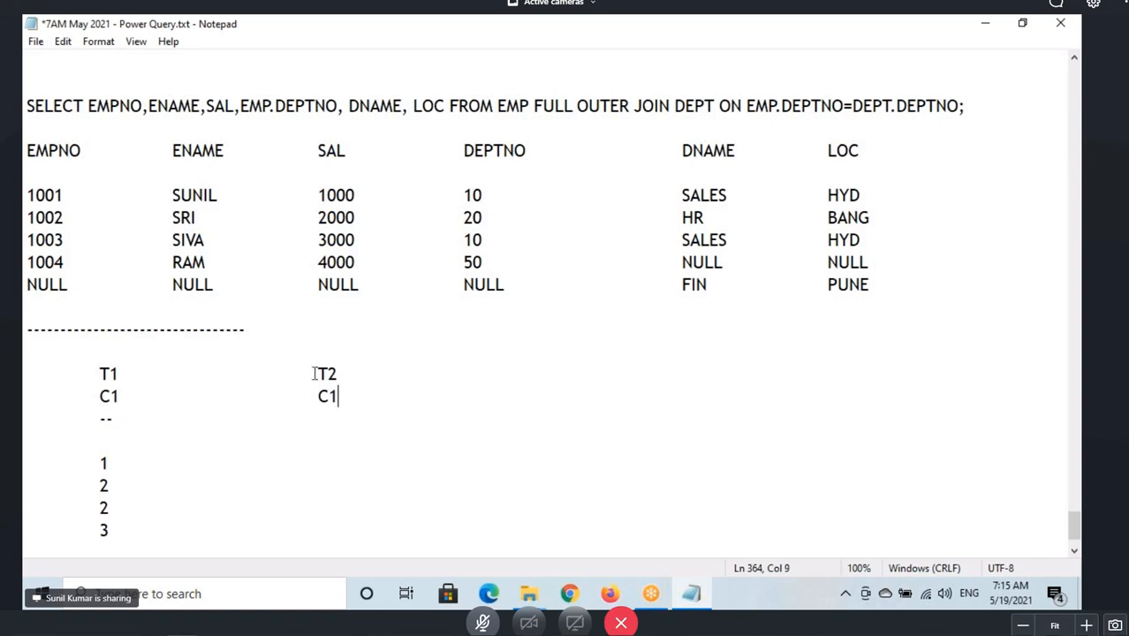
double_click(316, 373)
double_click(325, 396)
left_click(131, 415)
key("Tab")
key("Tab")
key("Tab")
type("--")
left_click(120, 459)
left_click(342, 425)
key("Delete")
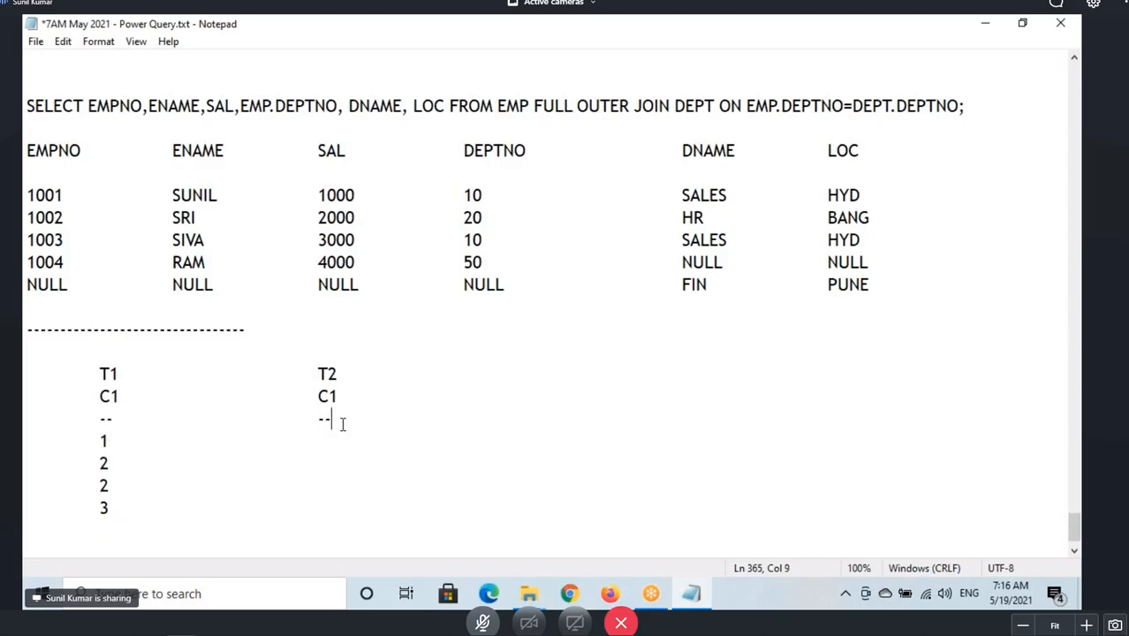
Fill T2's C1 column with the values 1, 1, 2 and 4.
left_click(166, 441)
key("Tab")
key("Tab")
key("Tab")
type("1")
left_click(113, 463)
key("Tab")
key("Tab")
key("Tab")
type("1")
left_click(120, 488)
key("Tab")
key("Tab")
key("Tab")
type("2")
left_click(113, 508)
key("Tab")
key("Tab")
key("Tab")
type("4")
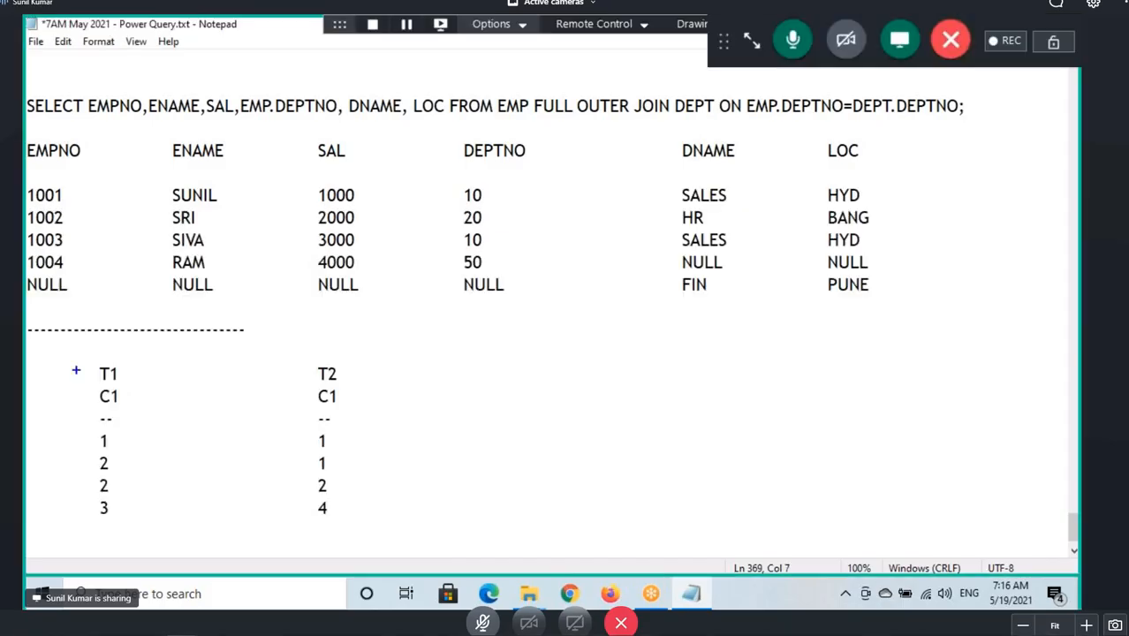
Mark the T1 and T2 columns and their values with boxes and underlines.
left_click_drag(79, 368, 136, 508)
left_click_drag(81, 421, 144, 415)
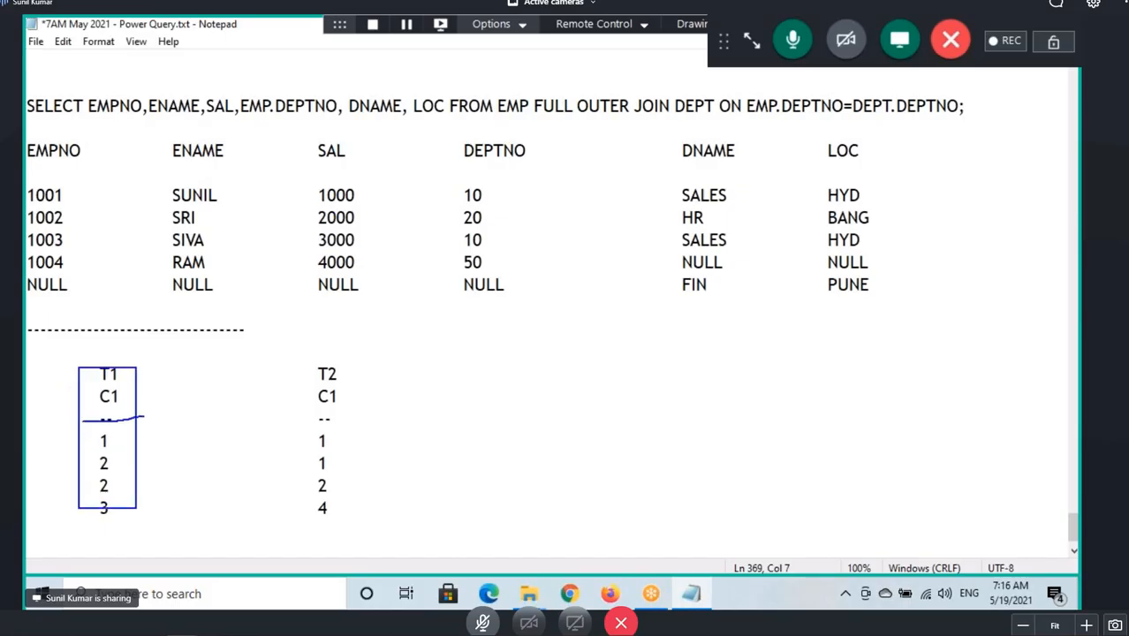
left_click_drag(85, 387, 145, 389)
left_click_drag(91, 491, 116, 493)
mouse_move(300, 359)
left_mouse_down()
mouse_move(329, 484)
mouse_move(353, 524)
left_mouse_up()
left_click_drag(300, 419, 355, 423)
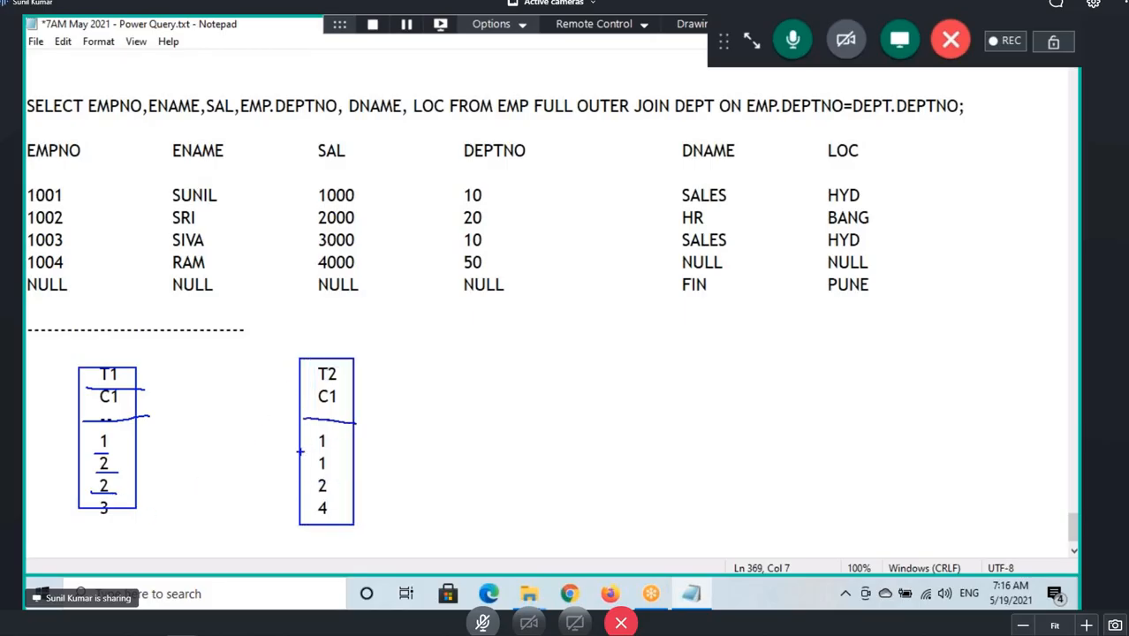
left_click_drag(300, 454, 353, 456)
left_click_drag(302, 472, 351, 473)
left_click_drag(299, 497, 351, 498)
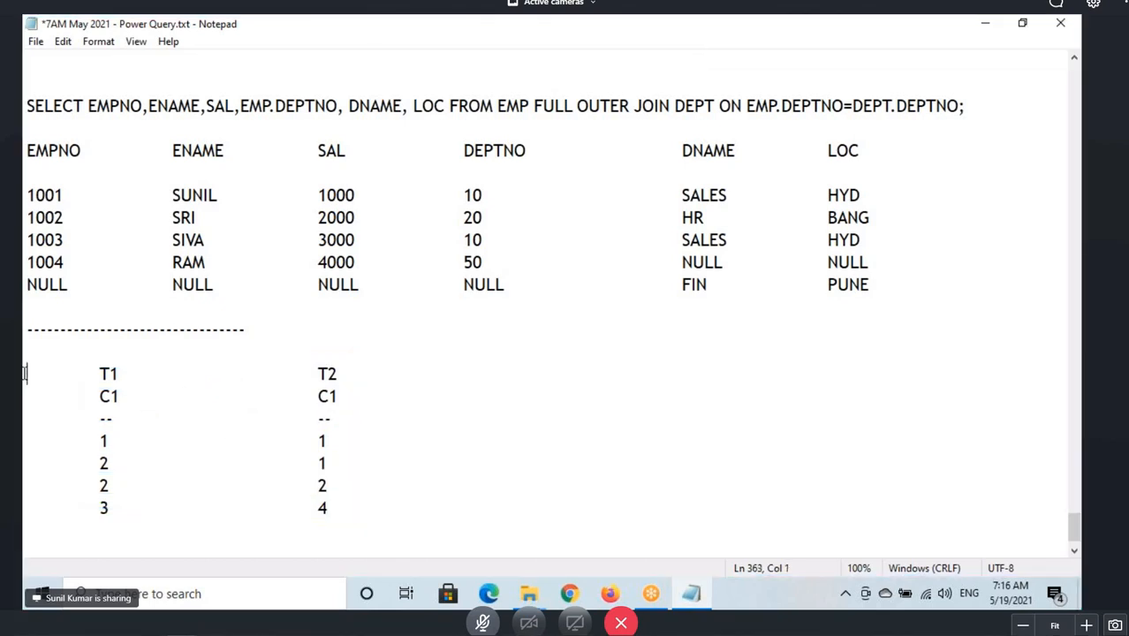
Copy the first five join types from the join list and paste them below the T1 and T2 tables.
left_click_drag(26, 371, 406, 510)
left_click(152, 395)
scroll(152, 395, "up", 20)
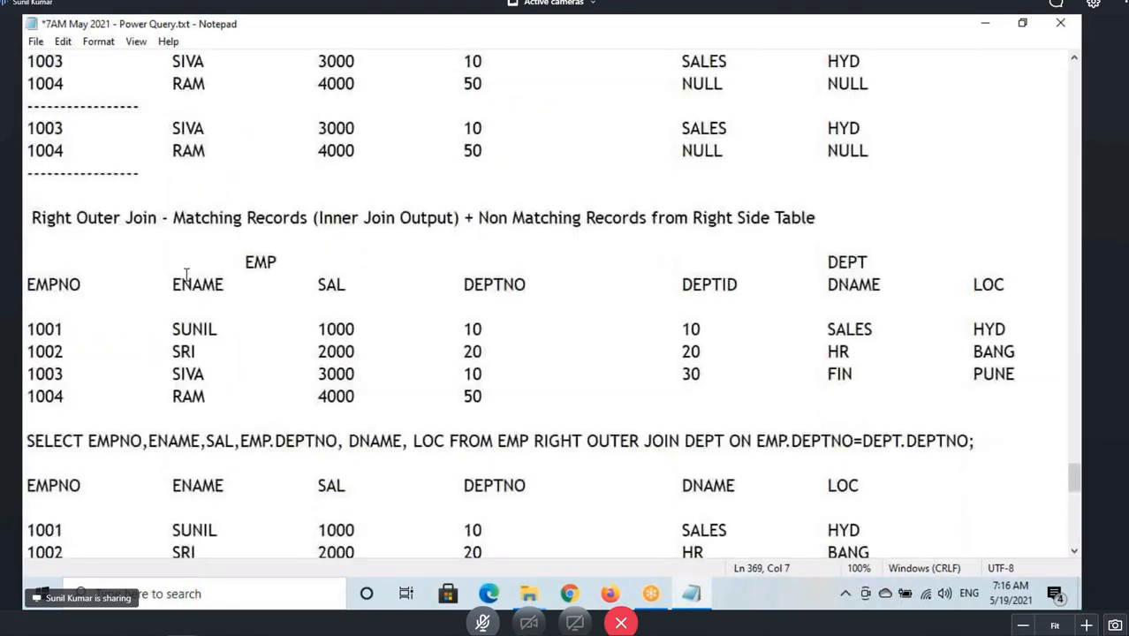
scroll(187, 272, "up", 20)
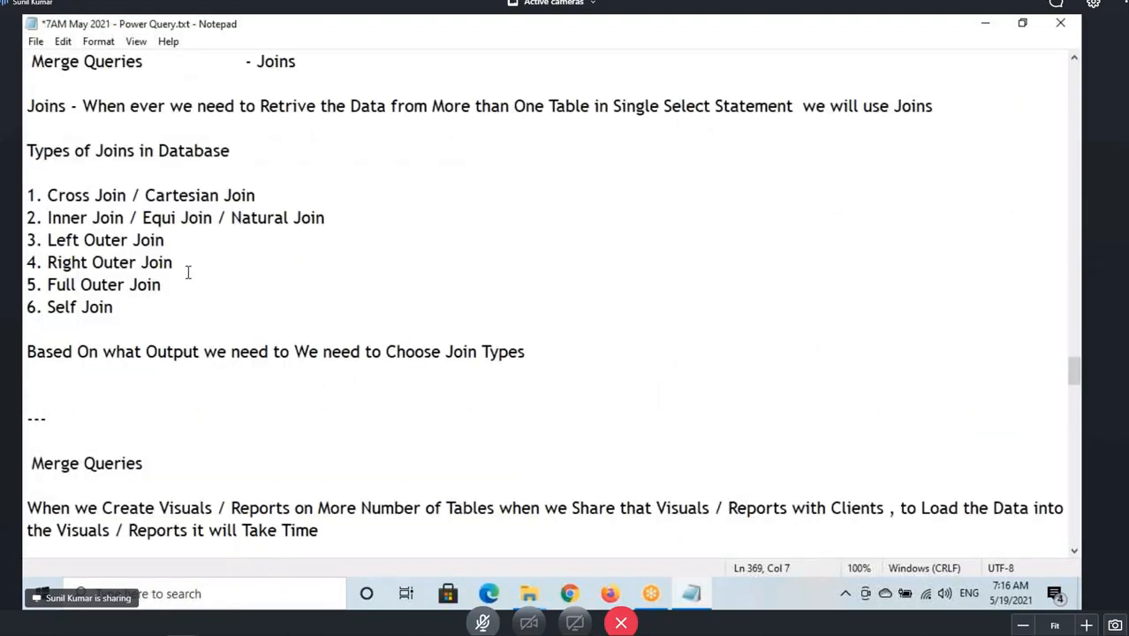
left_click_drag(169, 352, 25, 262)
key("ctrl+c")
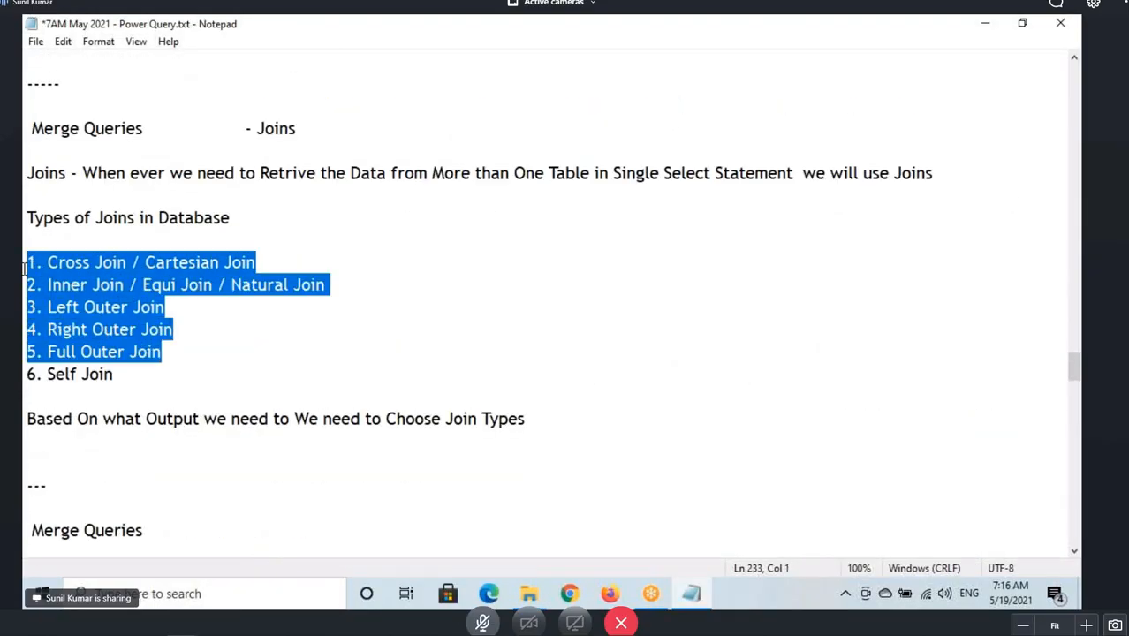
scroll(307, 371, "down", 5)
scroll(305, 413, "down", 20)
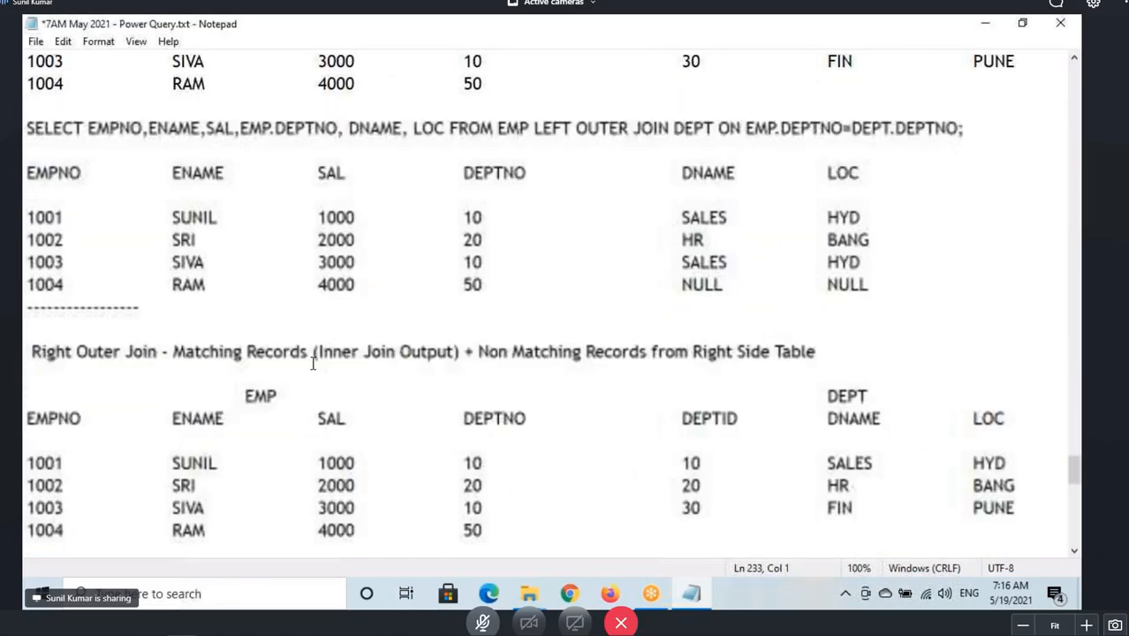
left_click(36, 510)
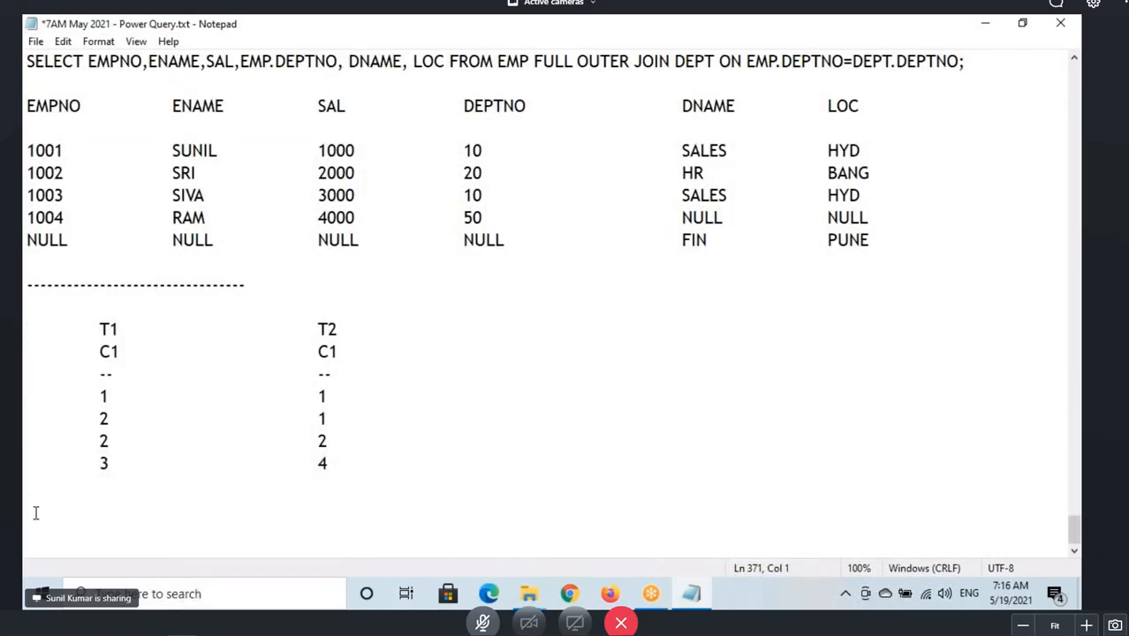
key("ctrl+v")
Highlight and outline the T1 and T2 sample tables to compare their join results.
left_click_drag(26, 441, 173, 508)
left_click(80, 508)
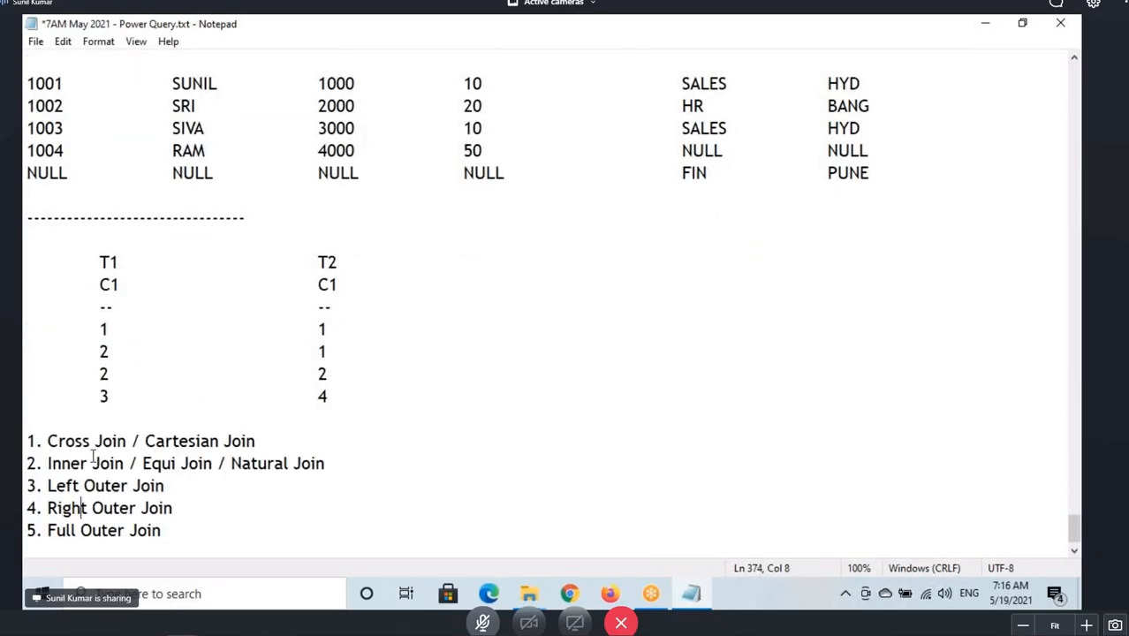
left_click_drag(97, 262, 360, 389)
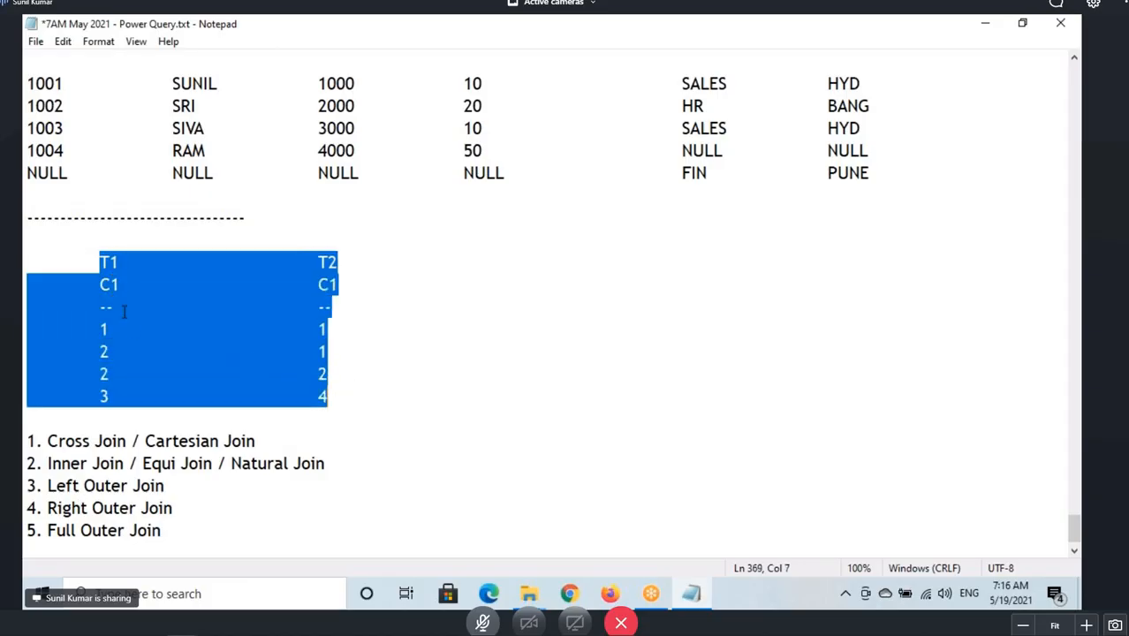
left_click(108, 281)
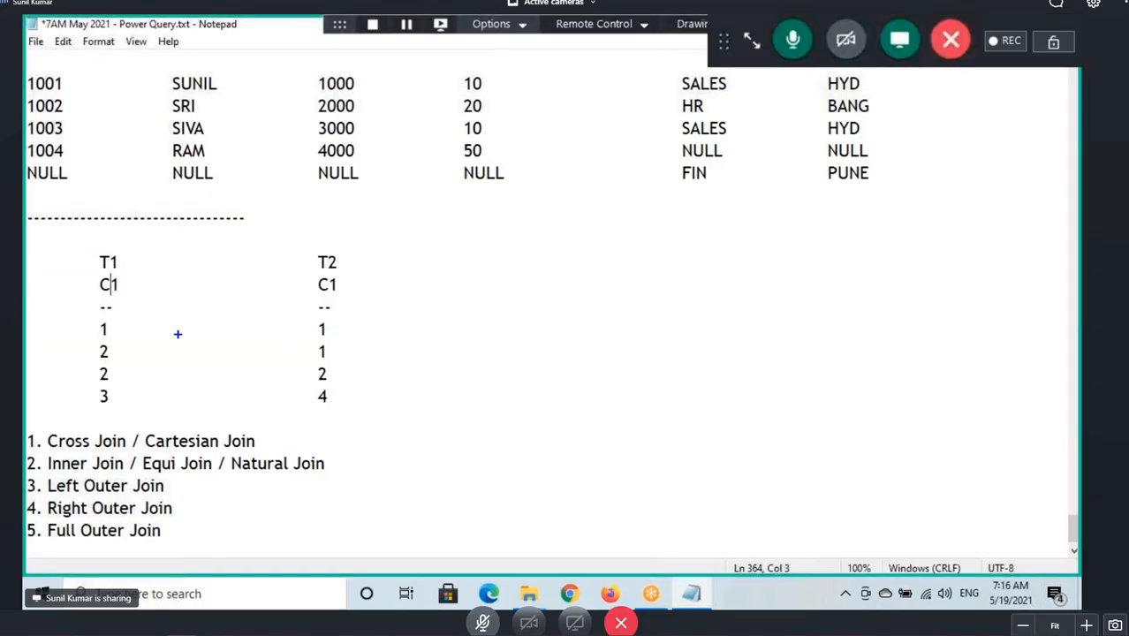
mouse_move(75, 249)
left_mouse_down()
mouse_move(133, 298)
mouse_move(361, 416)
left_mouse_up()
left_click_drag(364, 284, 498, 285)
mouse_move(451, 272)
left_mouse_down()
mouse_move(491, 311)
mouse_move(474, 342)
left_mouse_up()
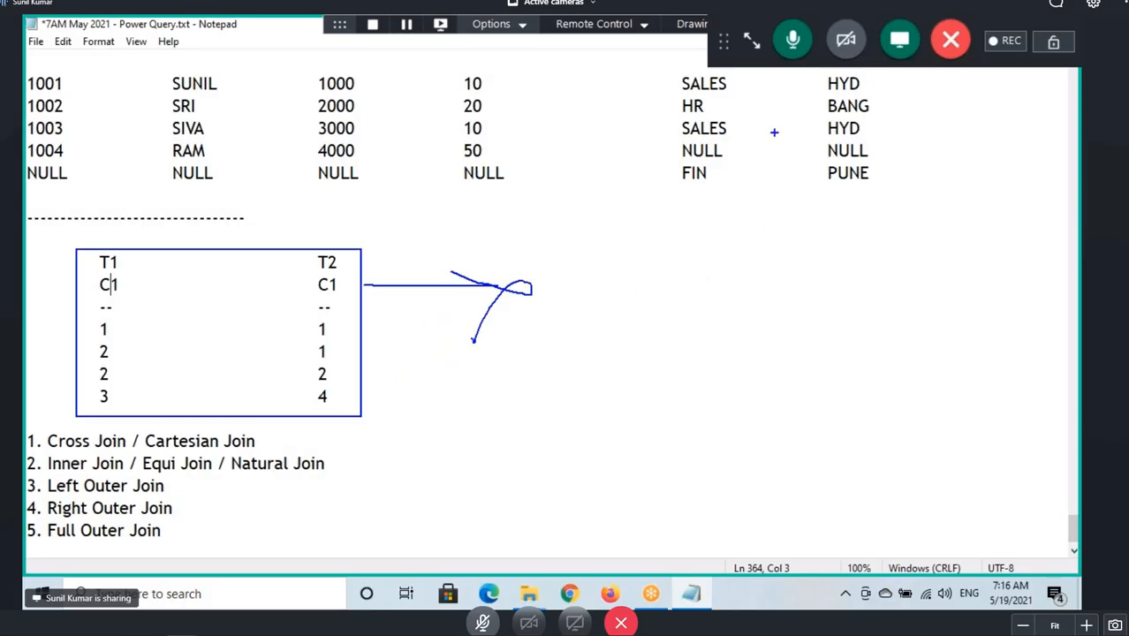
key("Escape")
left_click(749, 43)
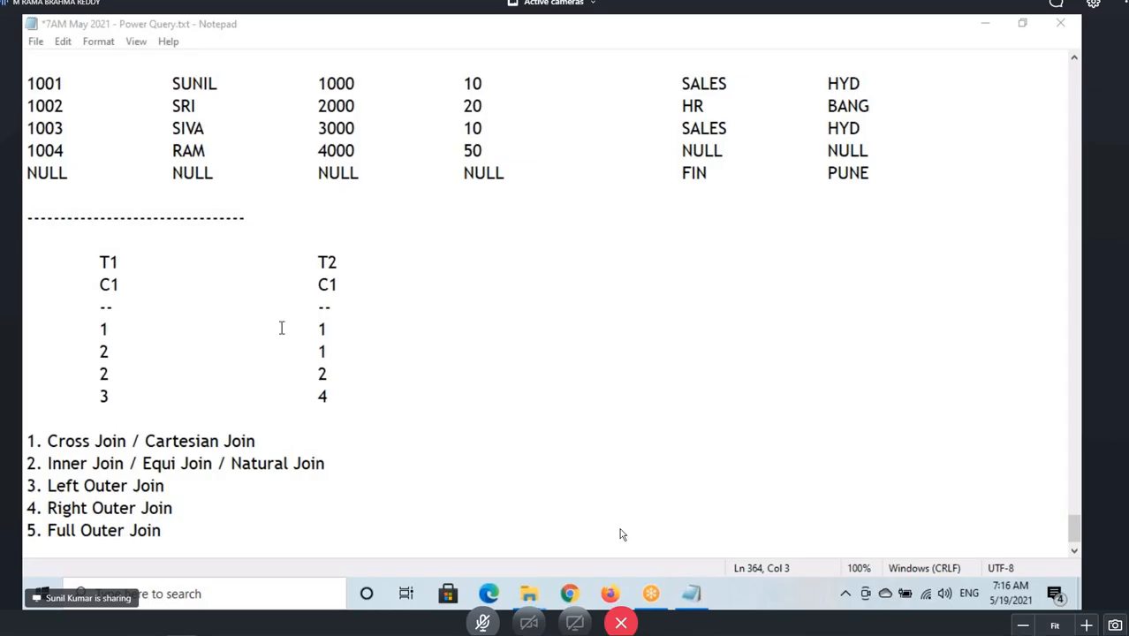
left_click_drag(95, 263, 327, 398)
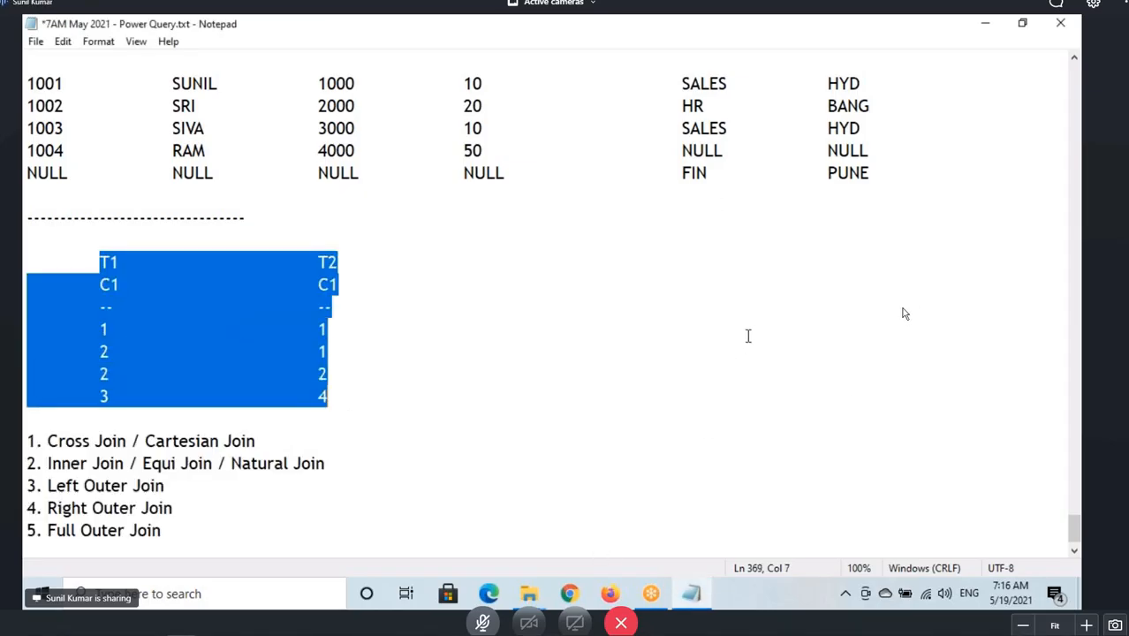
Open the meeting chat and send the answer Inner - 4.
left_click(1056, 5)
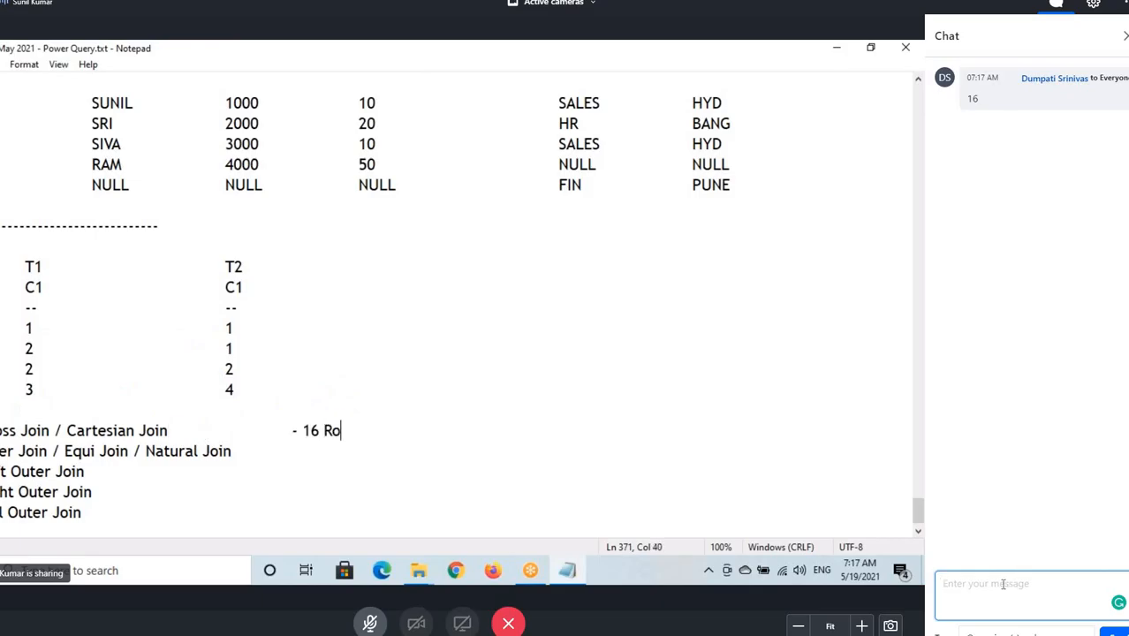
type("Inner - 4")
key("Return")
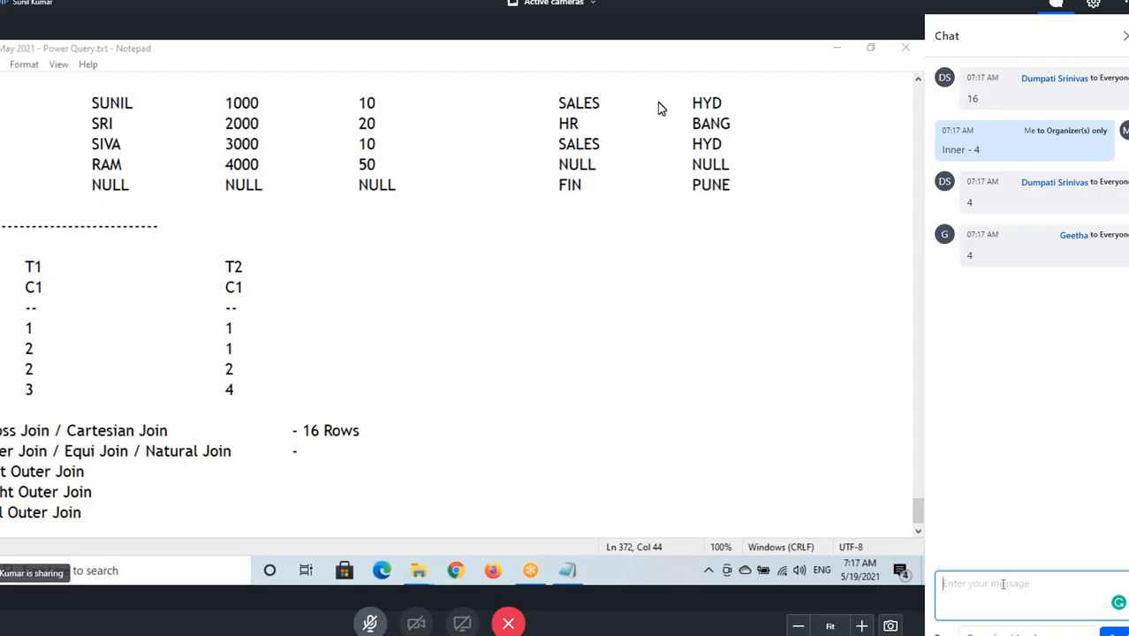
Write the chat answer Left outer - 5.
left_click(21, 334)
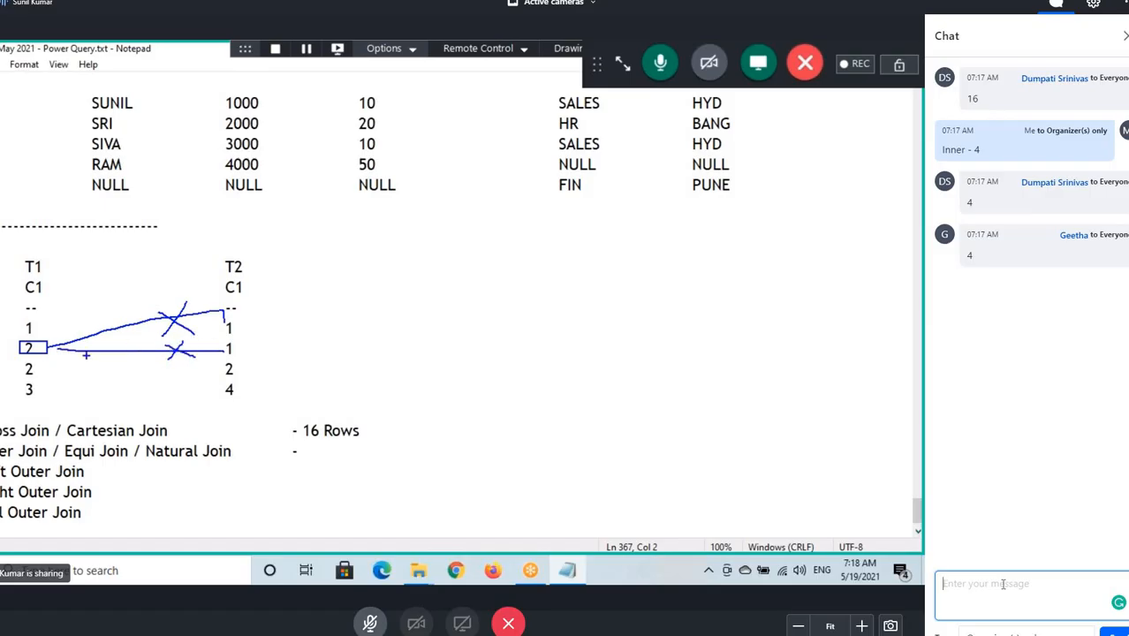
type("L")
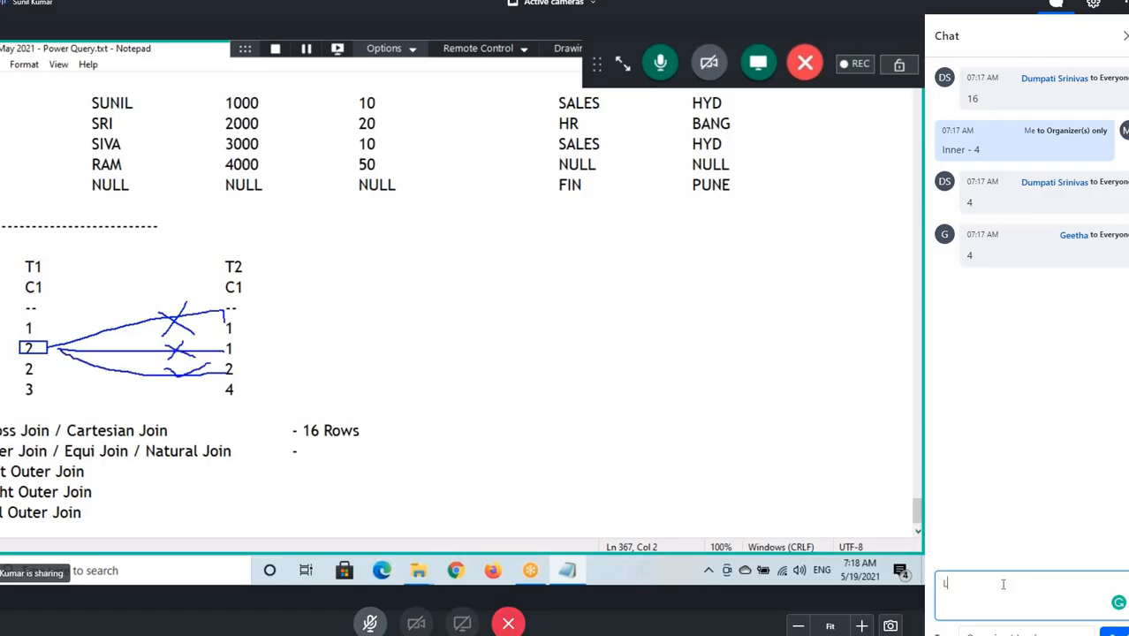
type("eft ou")
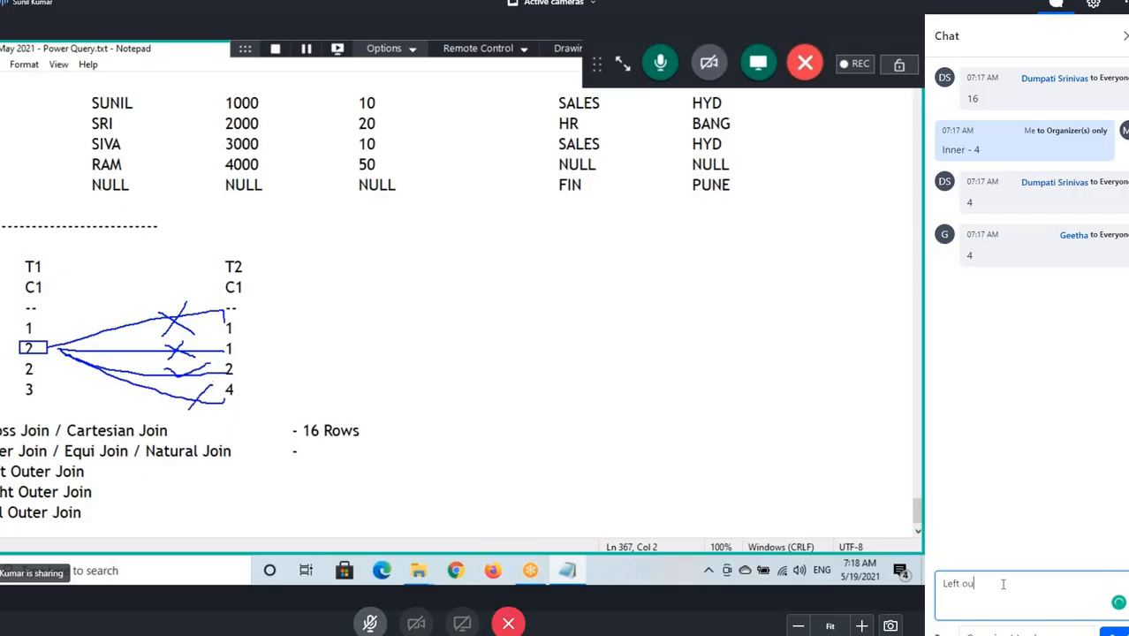
type("ter - 5")
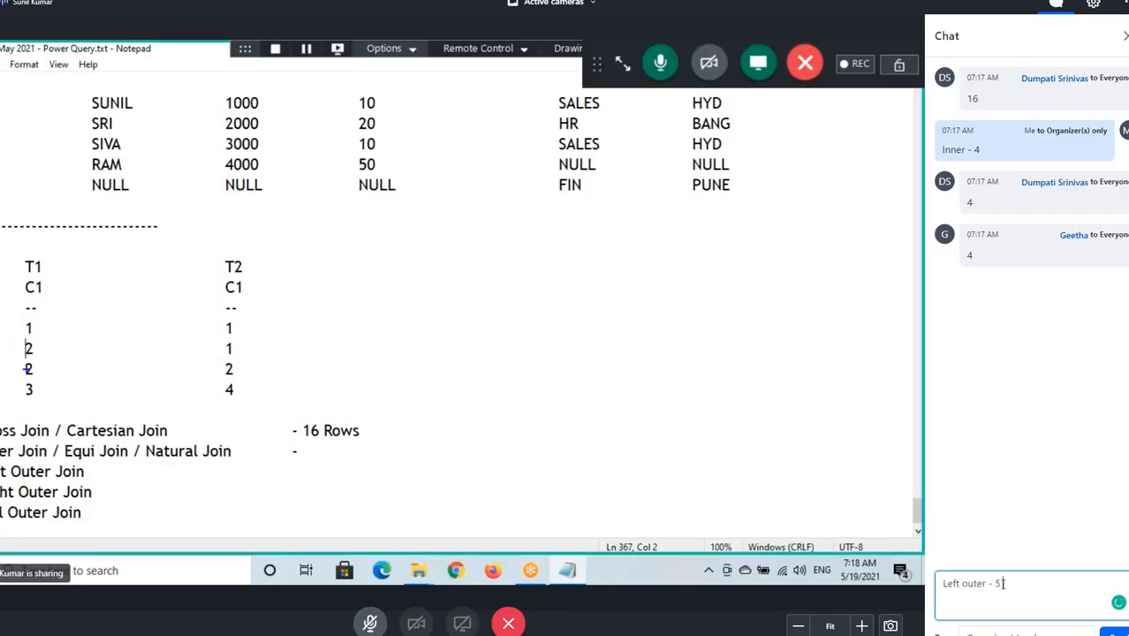
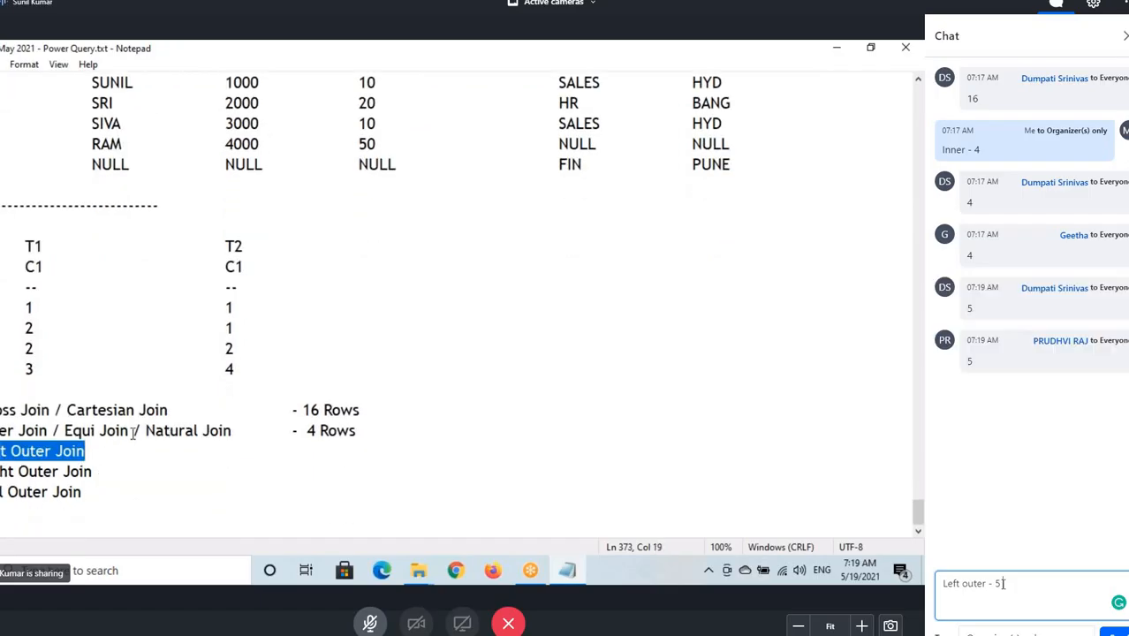
Send the Left outer answer and post the chat answer Right Outer - 5.
key("Return")
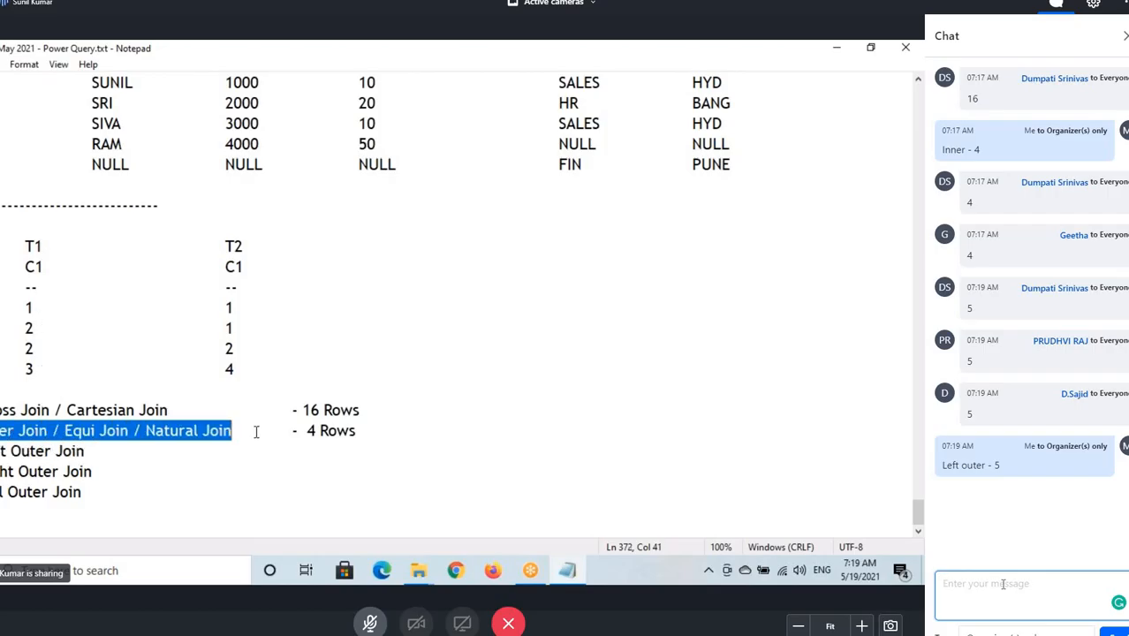
type("Right O")
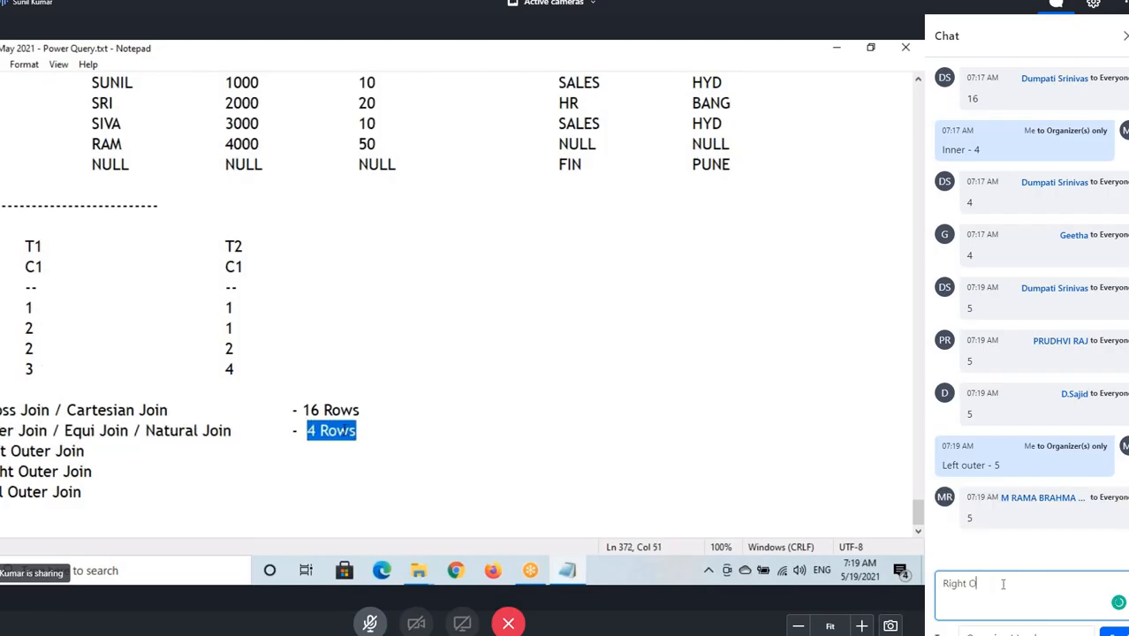
type("uter - 5")
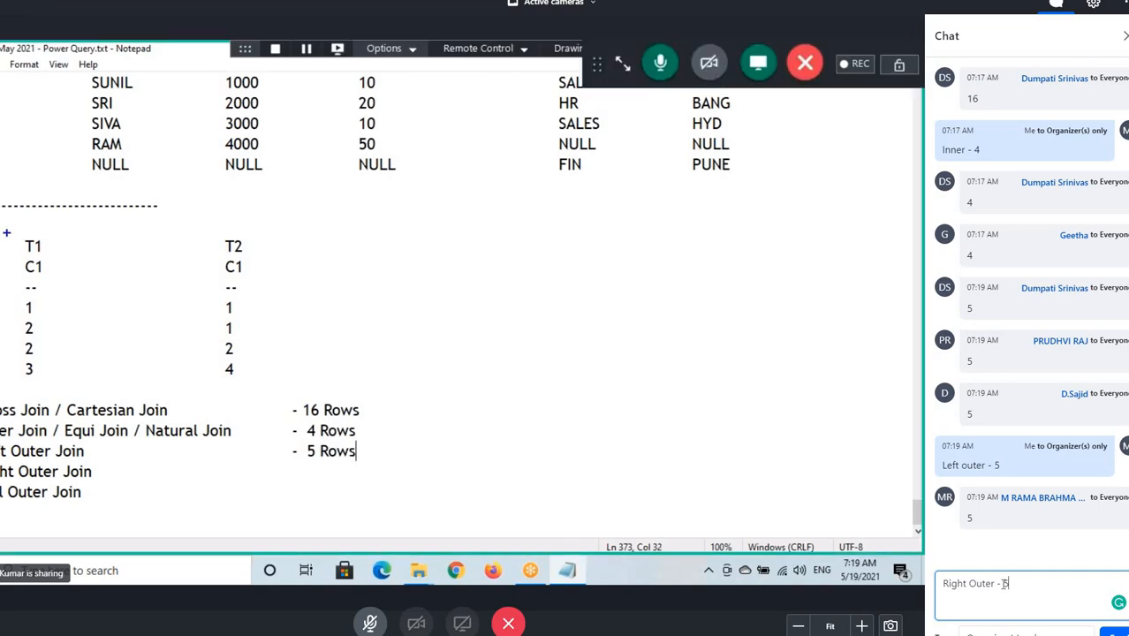
key("Return")
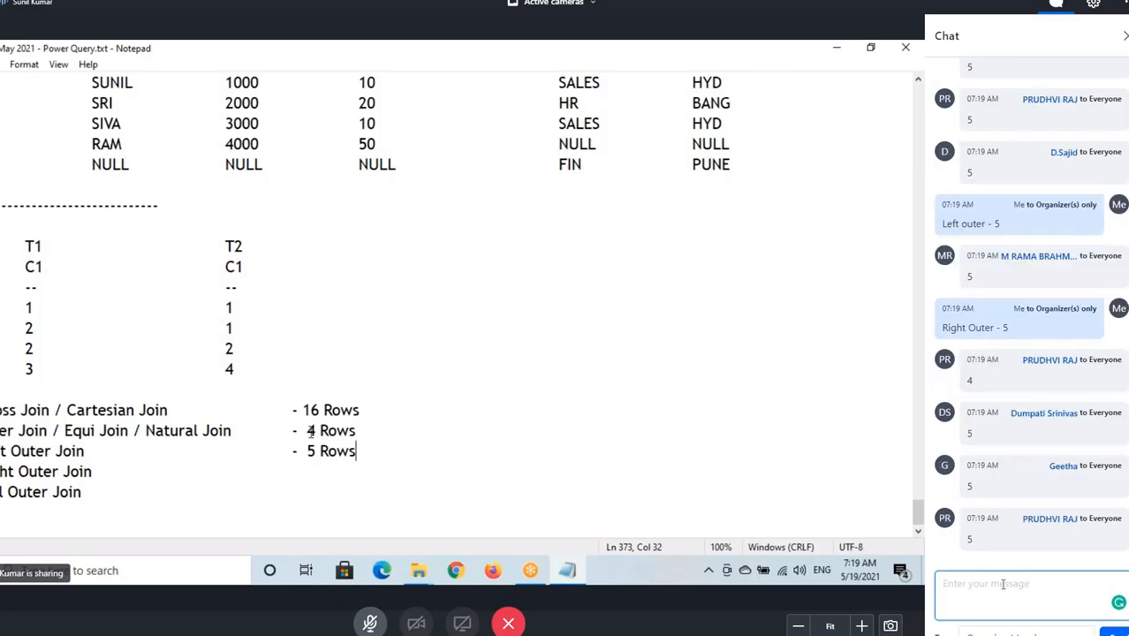
Examine the Inner Join row count and the T2 column values in the notes.
left_click_drag(306, 430, 358, 431)
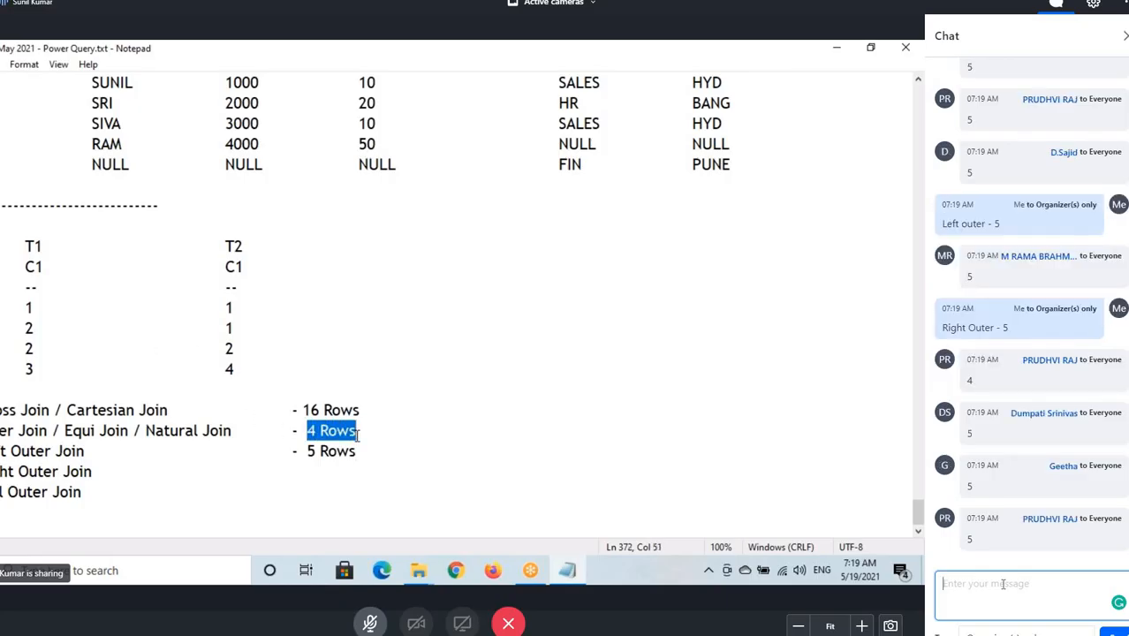
left_click(226, 247)
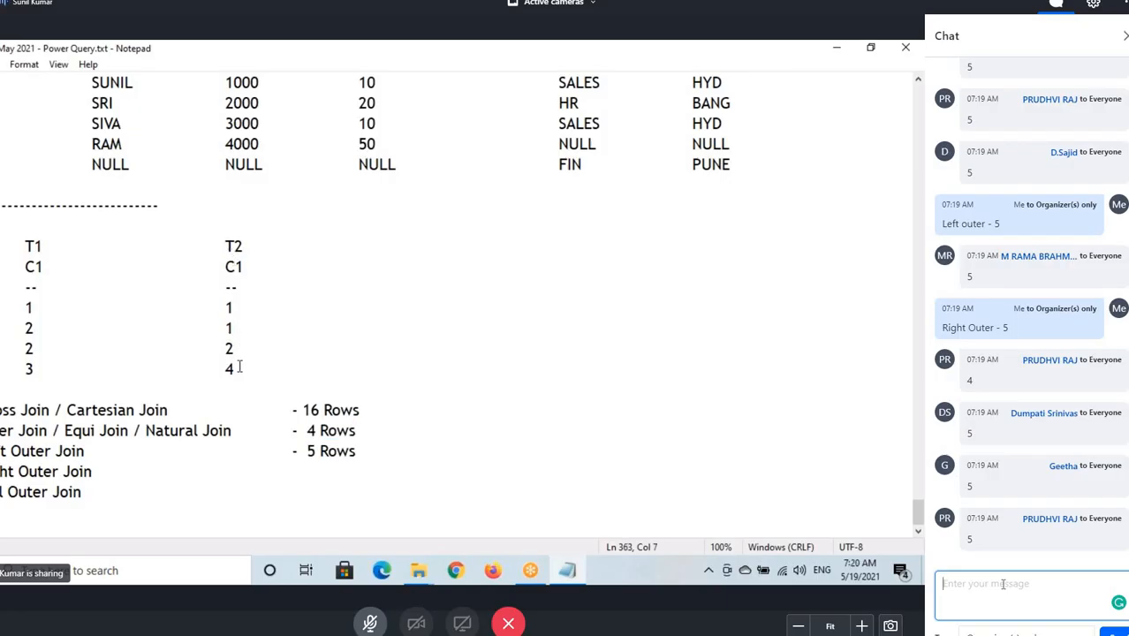
left_click_drag(235, 369, 222, 371)
Send the chat answer Full Outer - 6.
type("Full")
type("Outer - 6")
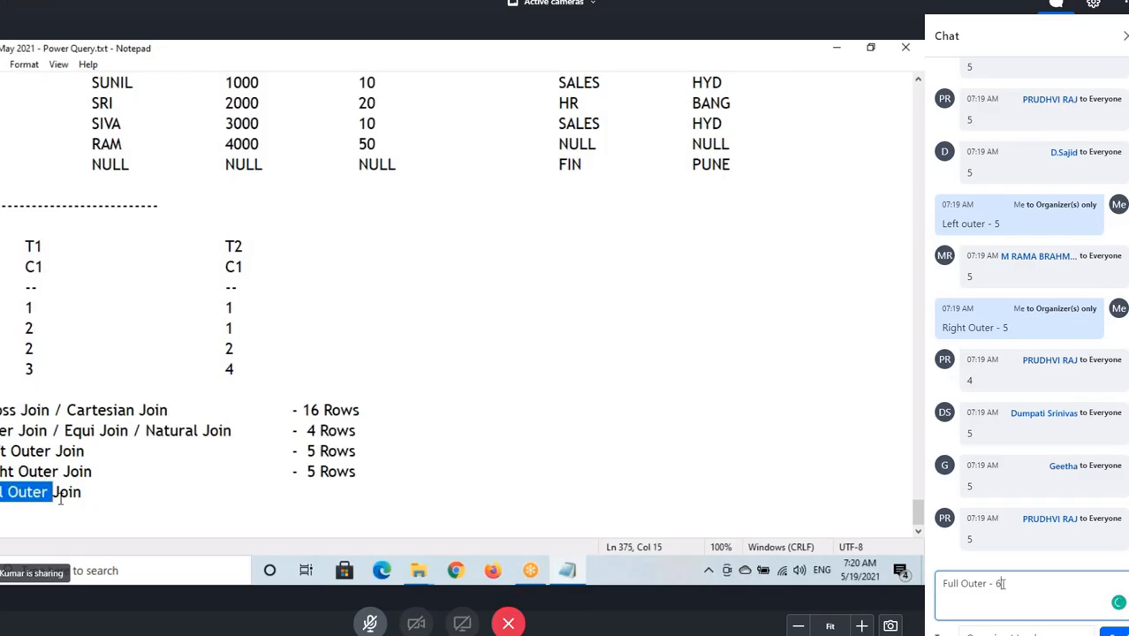
key("Return")
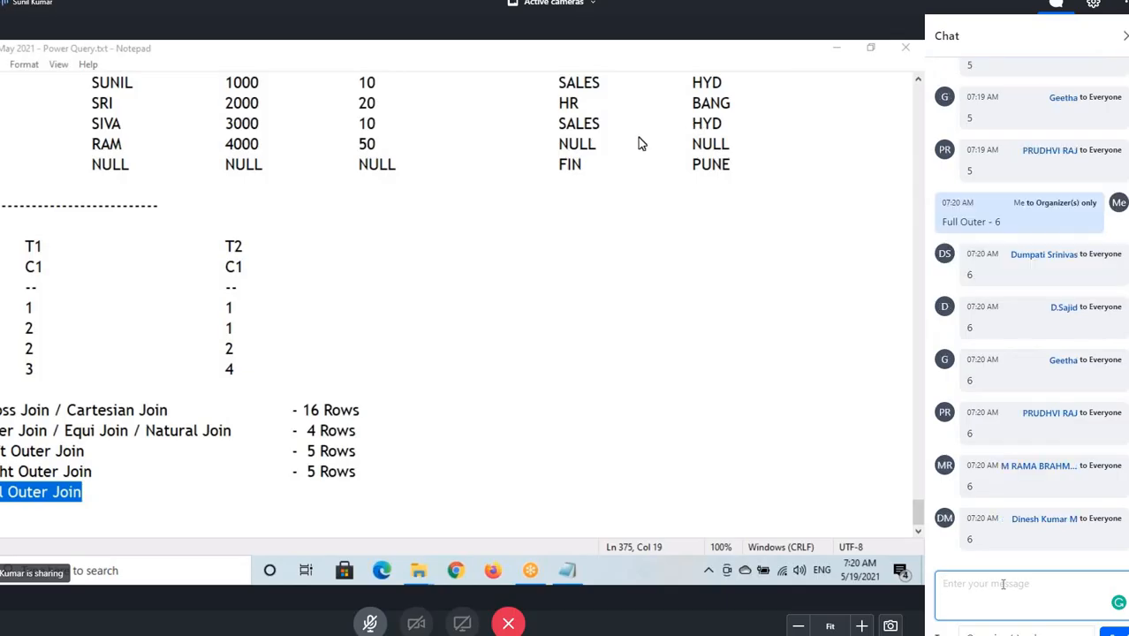
Close the chat and load the Emp, Dept and Manager sheets from EmpDept.xlsx into Power Query.
left_click(37, 471)
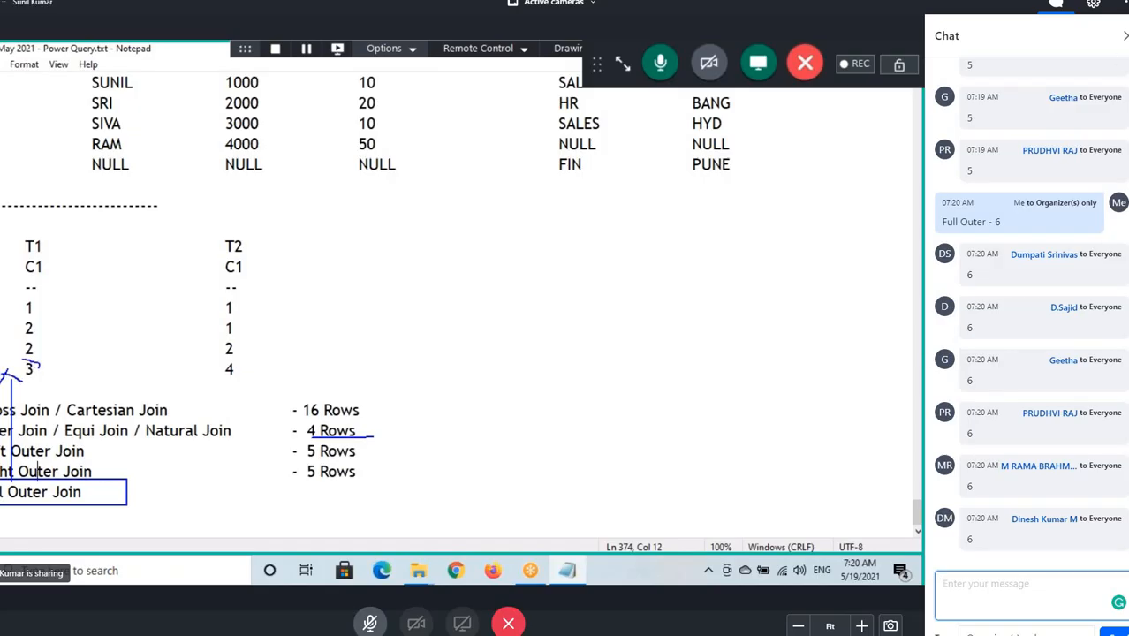
left_click(1124, 36)
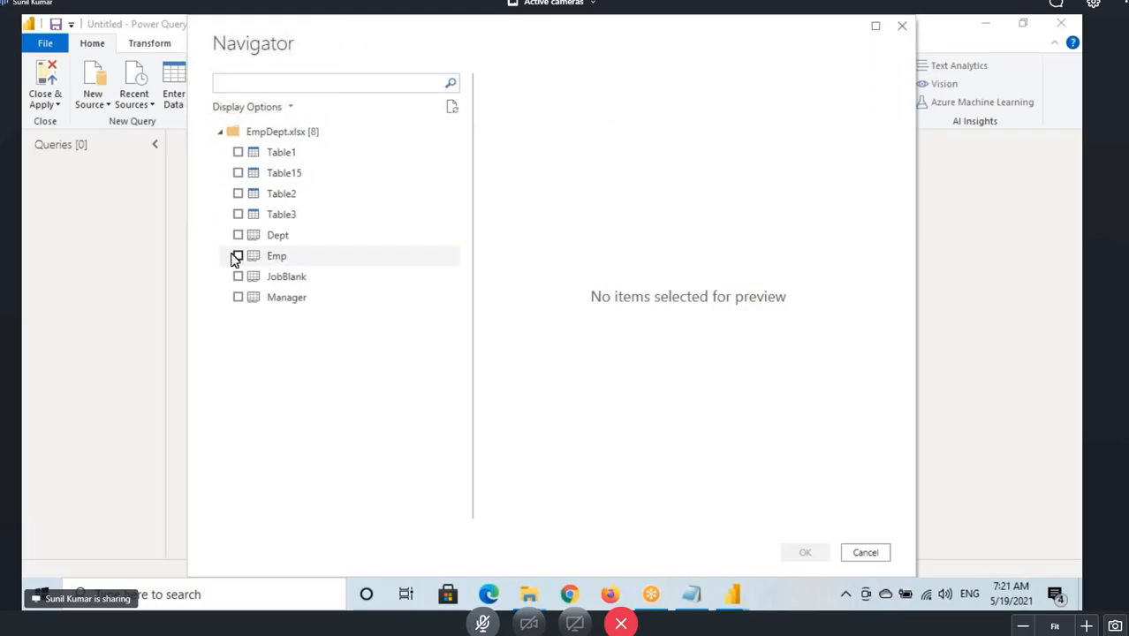
left_click(237, 255)
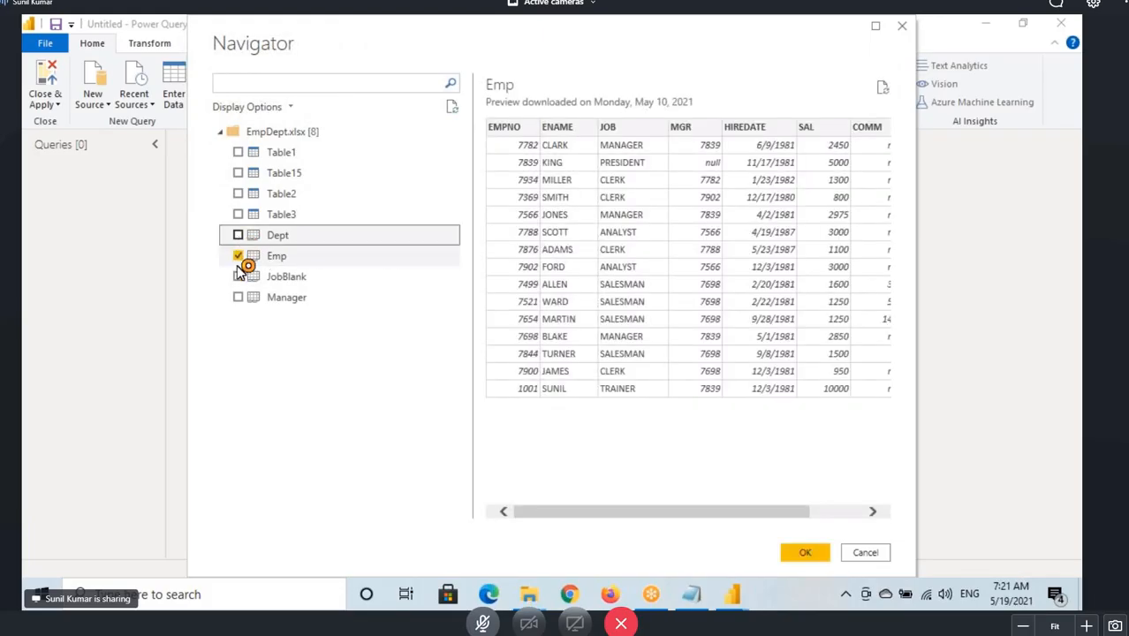
left_click(238, 235)
left_click(239, 297)
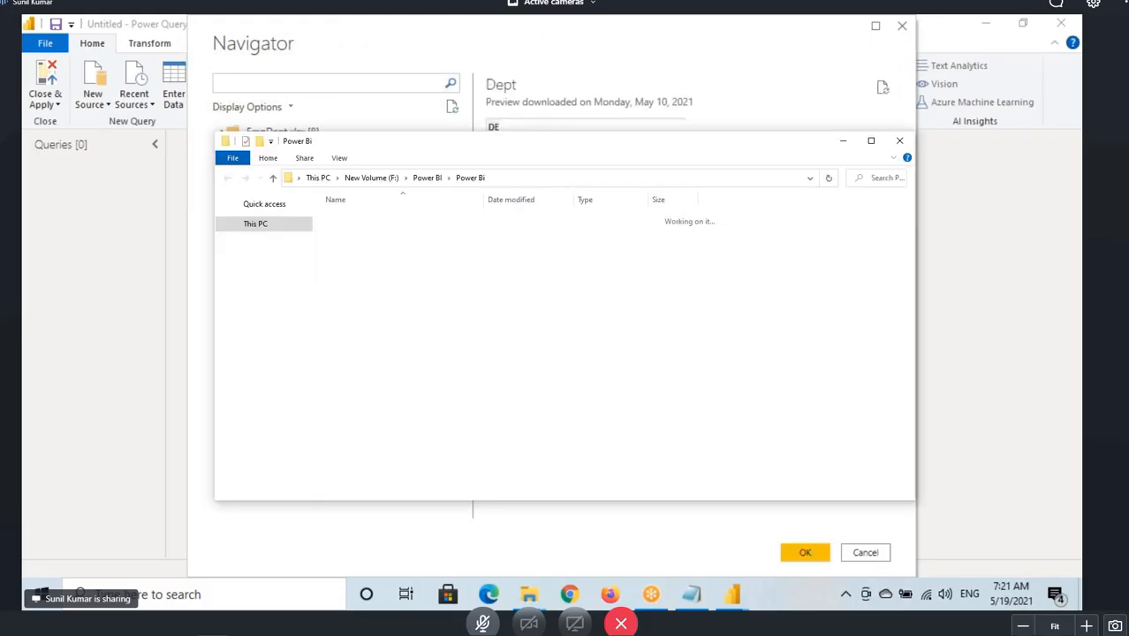
left_click(799, 558)
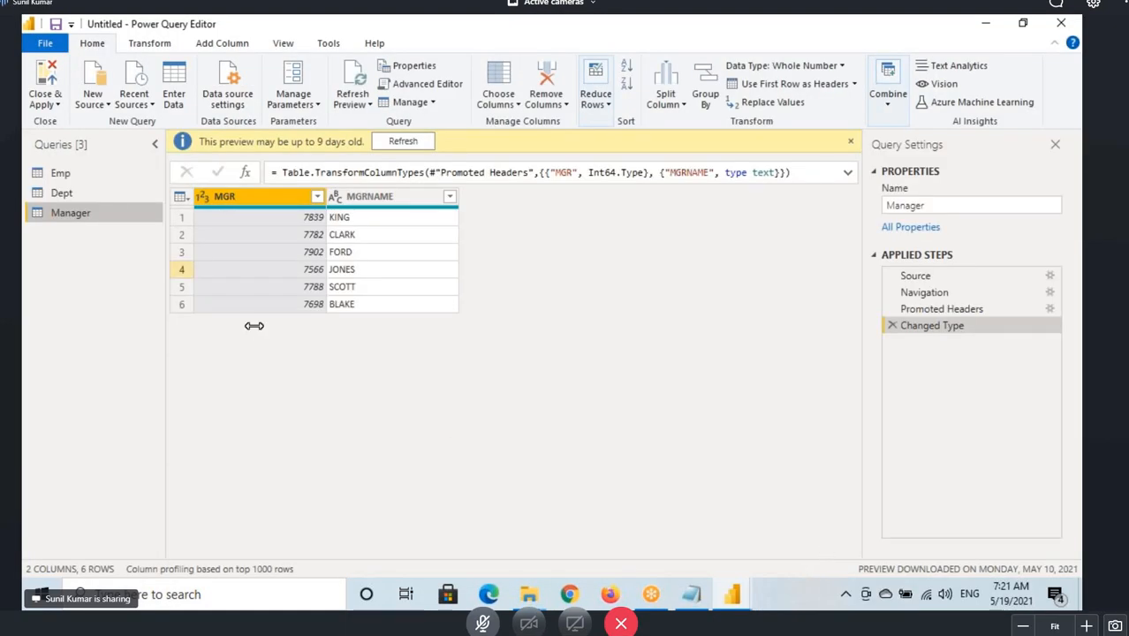
Review the Emp, Dept and Manager queries and the Emp table's row count.
left_click(84, 178)
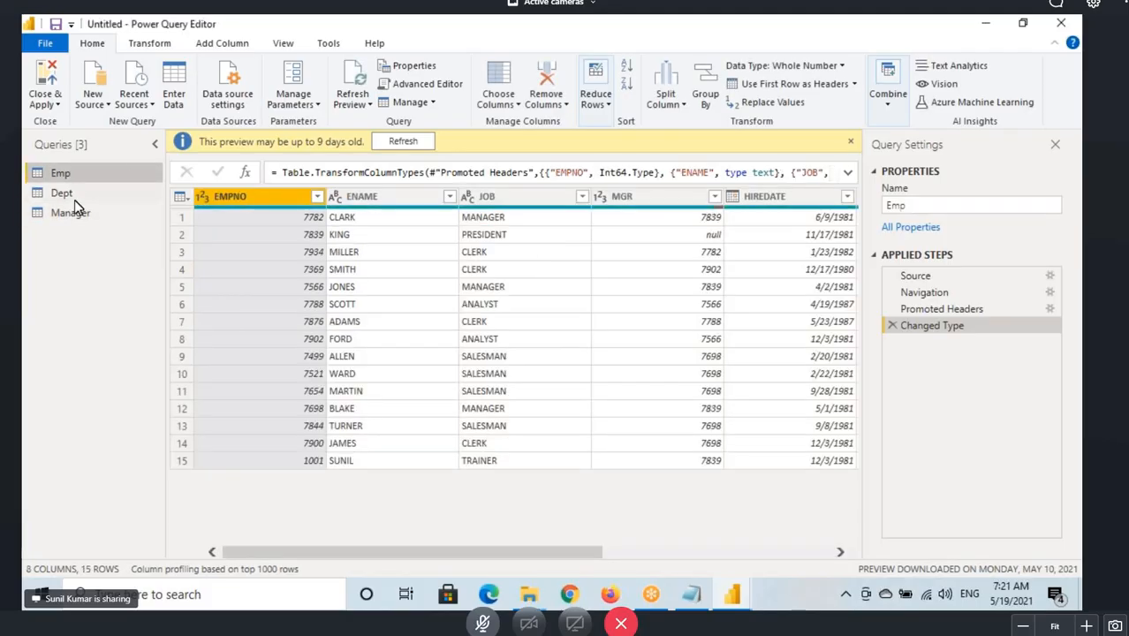
left_click(63, 192)
left_click(64, 212)
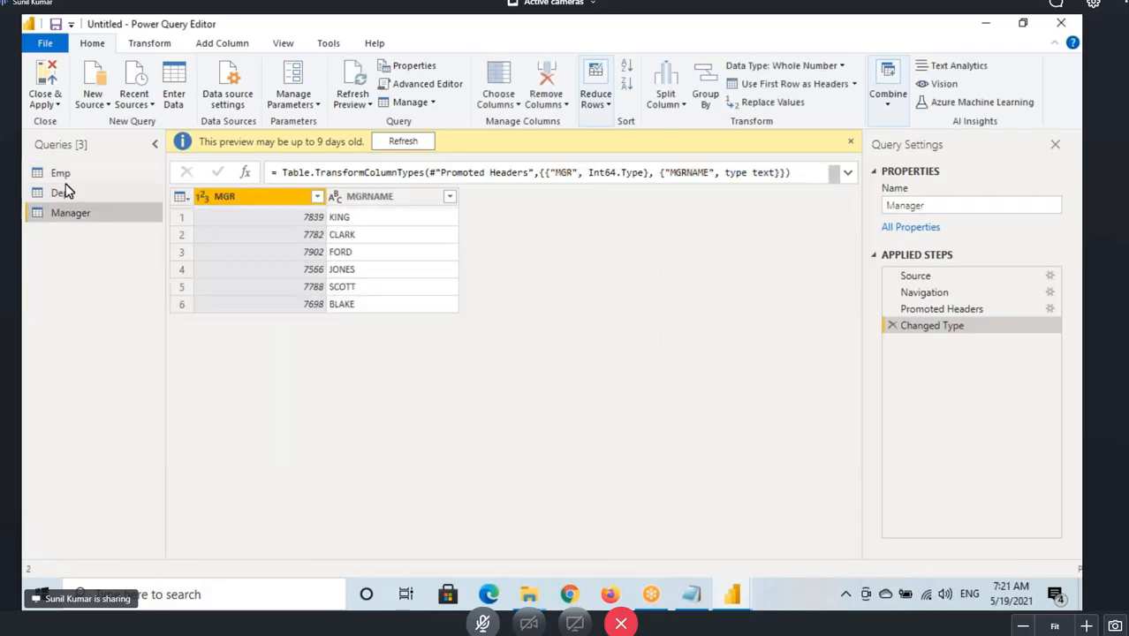
left_click(63, 174)
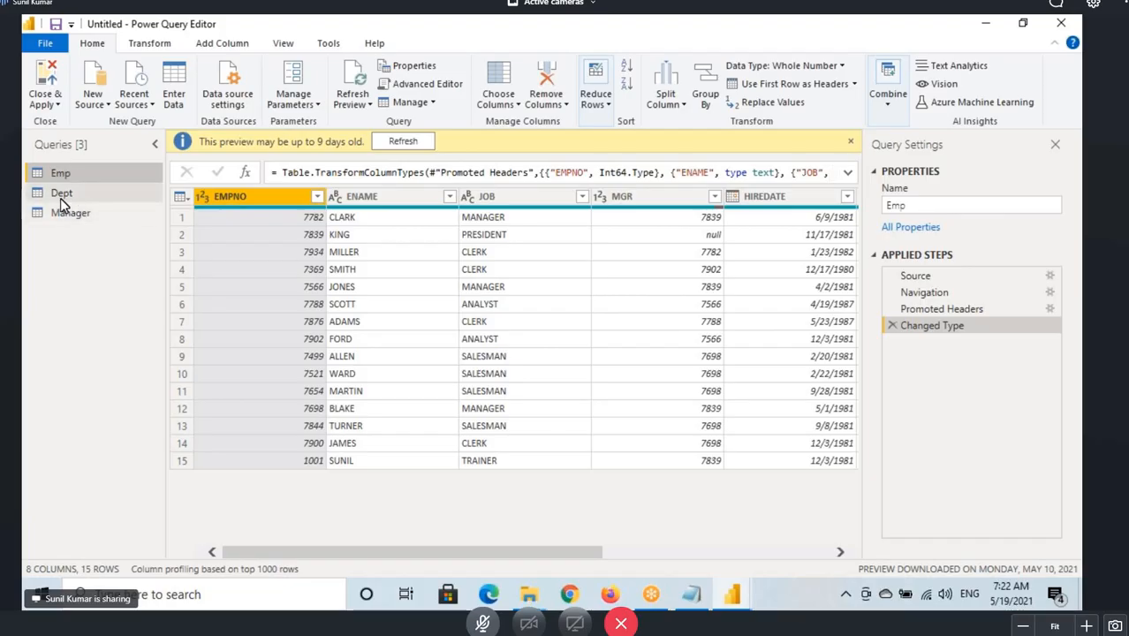
key("ctrl+2")
mouse_move(25, 165)
left_mouse_down()
mouse_move(90, 186)
mouse_move(98, 205)
left_mouse_up()
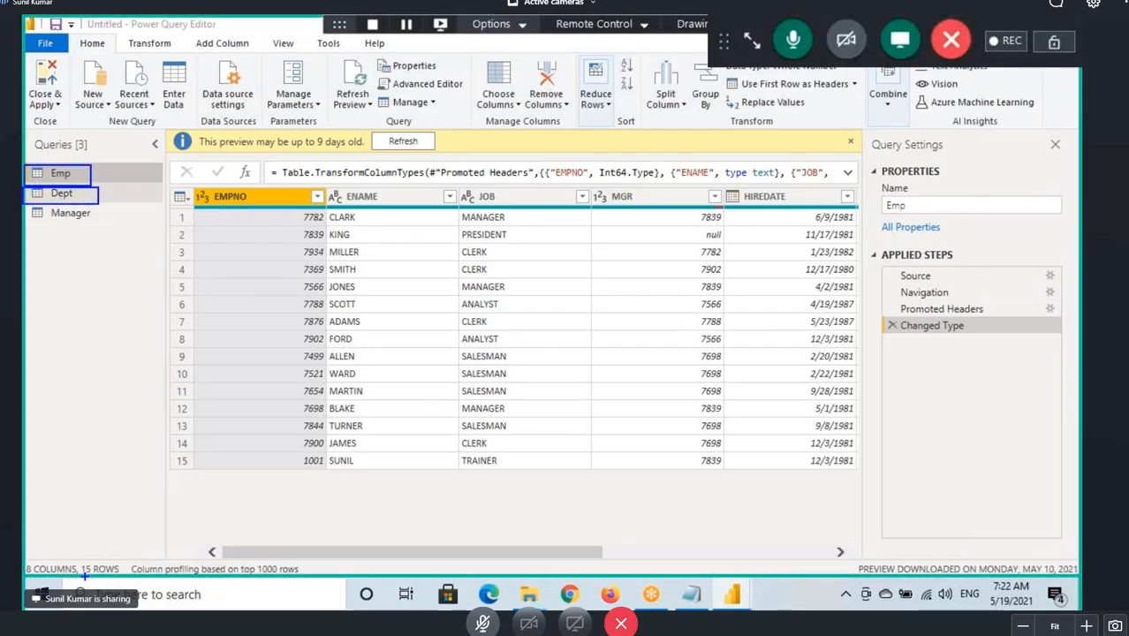
left_click_drag(106, 577, 124, 555)
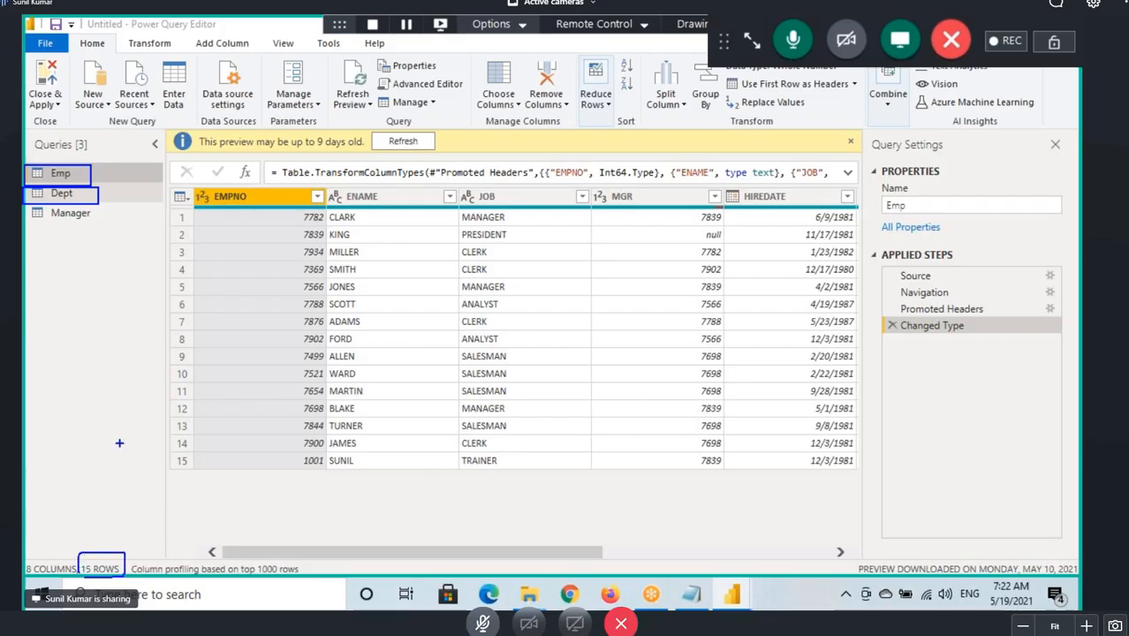
mouse_move(76, 166)
left_mouse_down()
mouse_move(89, 186)
mouse_move(169, 130)
left_mouse_up()
left_click_drag(85, 576, 118, 576)
mouse_move(263, 223)
left_mouse_down()
mouse_move(307, 224)
mouse_move(307, 239)
left_mouse_up()
key("Escape")
Scroll to the Emp DEPTNO column and inspect its filter values without applying a filter.
left_click_drag(485, 553, 717, 553)
left_click(814, 197)
left_click(848, 197)
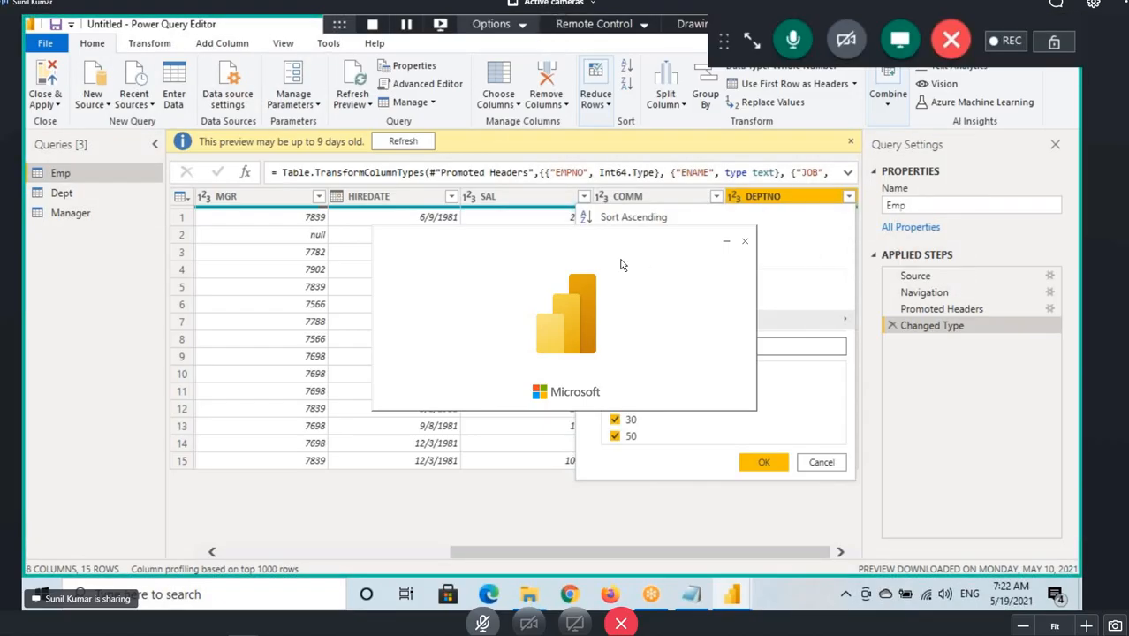
left_click_drag(609, 249, 855, 334)
mouse_move(608, 415)
left_mouse_down()
mouse_move(651, 436)
mouse_move(655, 426)
mouse_move(624, 437)
mouse_move(650, 445)
mouse_move(706, 421)
left_mouse_up()
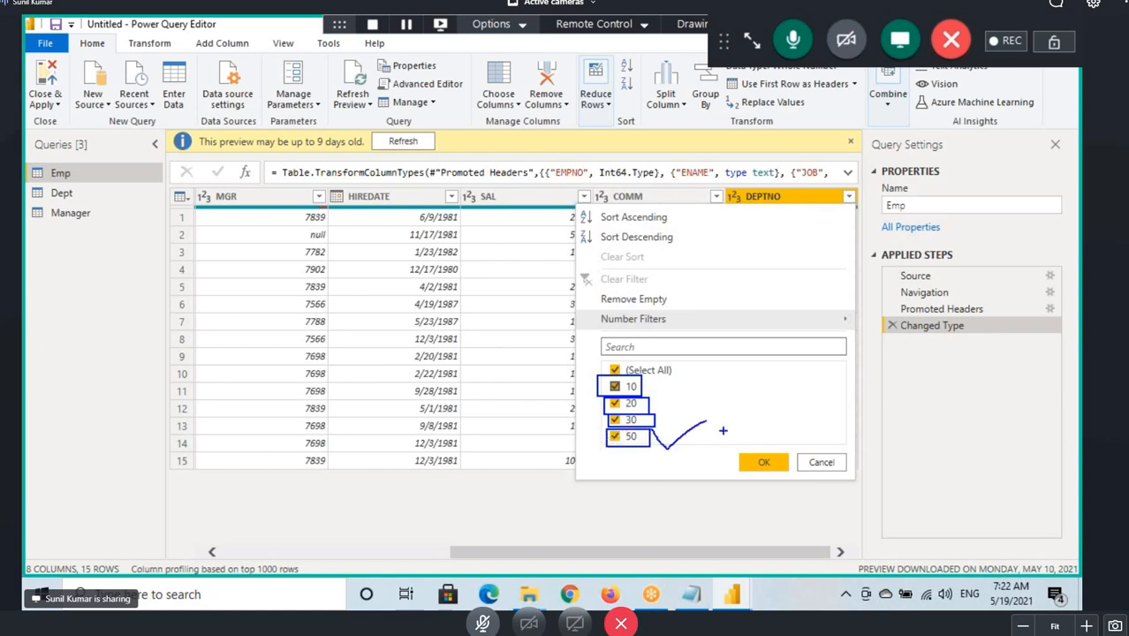
left_click(821, 461)
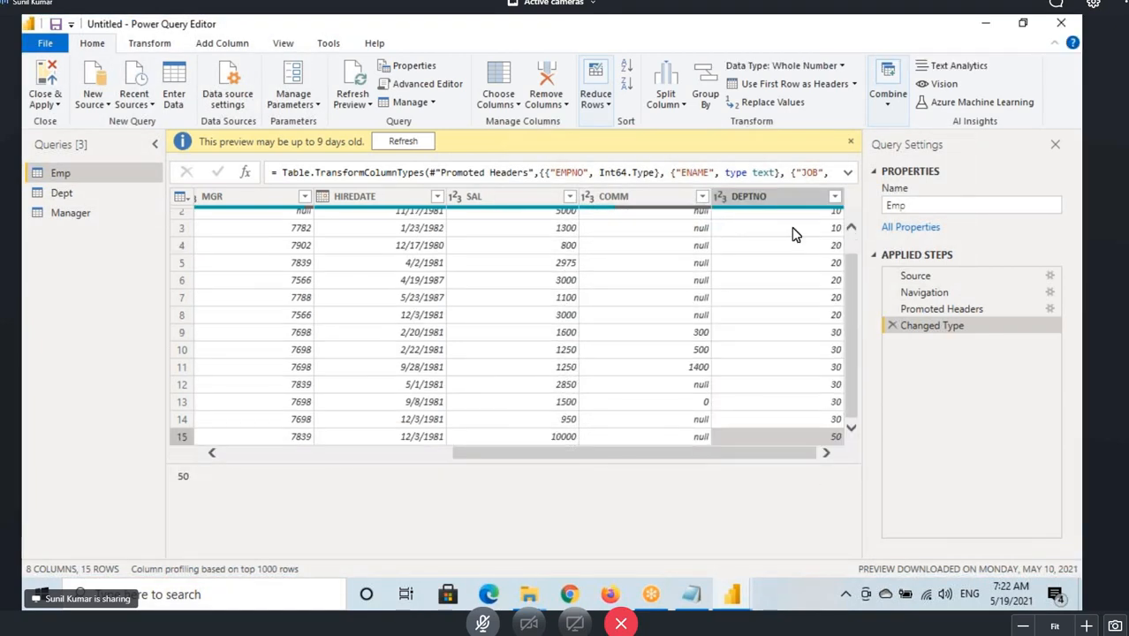
Mark up the groups of department numbers in the Emp DEPTNO column.
mouse_move(836, 208)
left_mouse_down()
mouse_move(860, 265)
mouse_move(856, 344)
left_mouse_up()
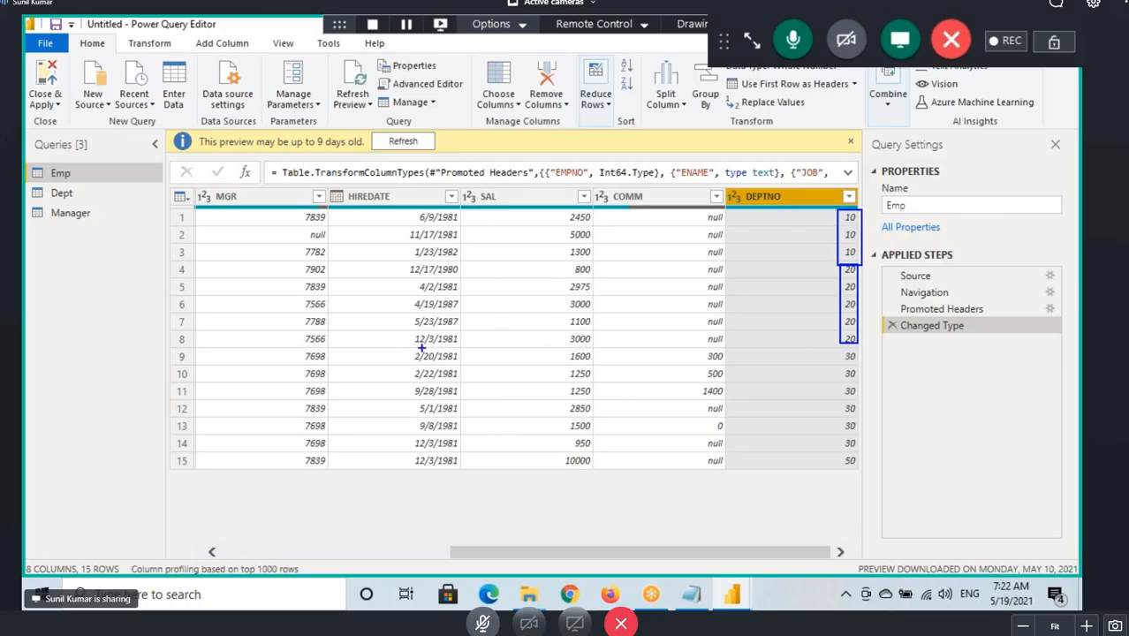
mouse_move(357, 351)
left_mouse_down()
mouse_move(836, 397)
mouse_move(861, 452)
mouse_move(827, 472)
mouse_move(922, 418)
left_mouse_up()
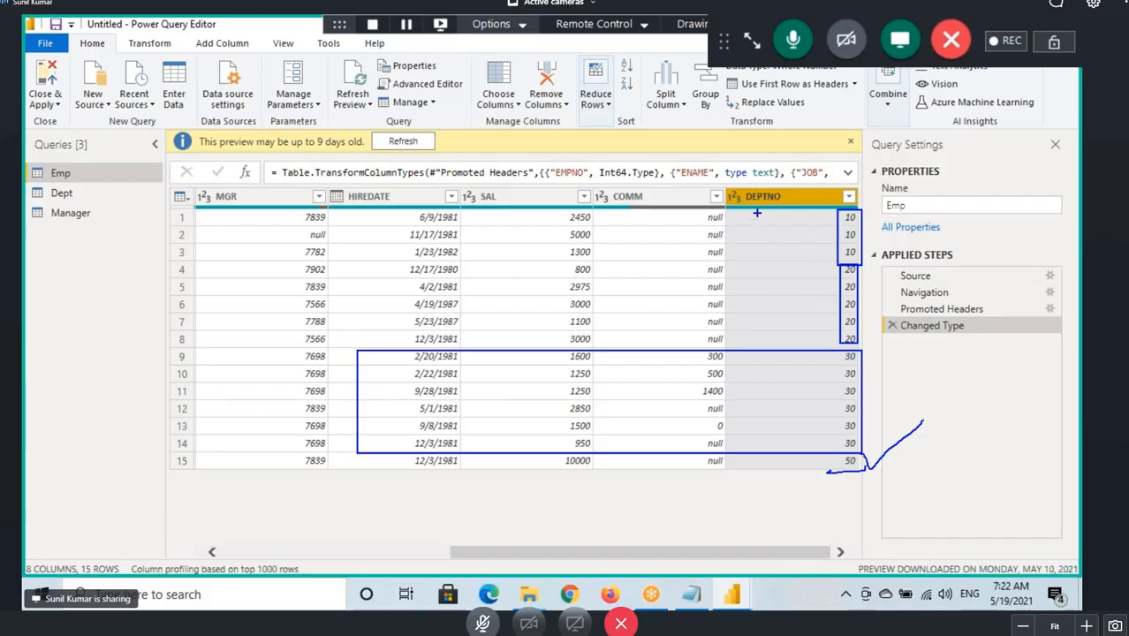
mouse_move(86, 184)
left_mouse_down()
mouse_move(125, 164)
mouse_move(99, 189)
left_mouse_up()
mouse_move(859, 472)
left_mouse_down()
mouse_move(841, 454)
mouse_move(837, 472)
mouse_move(804, 458)
mouse_move(789, 475)
left_mouse_up()
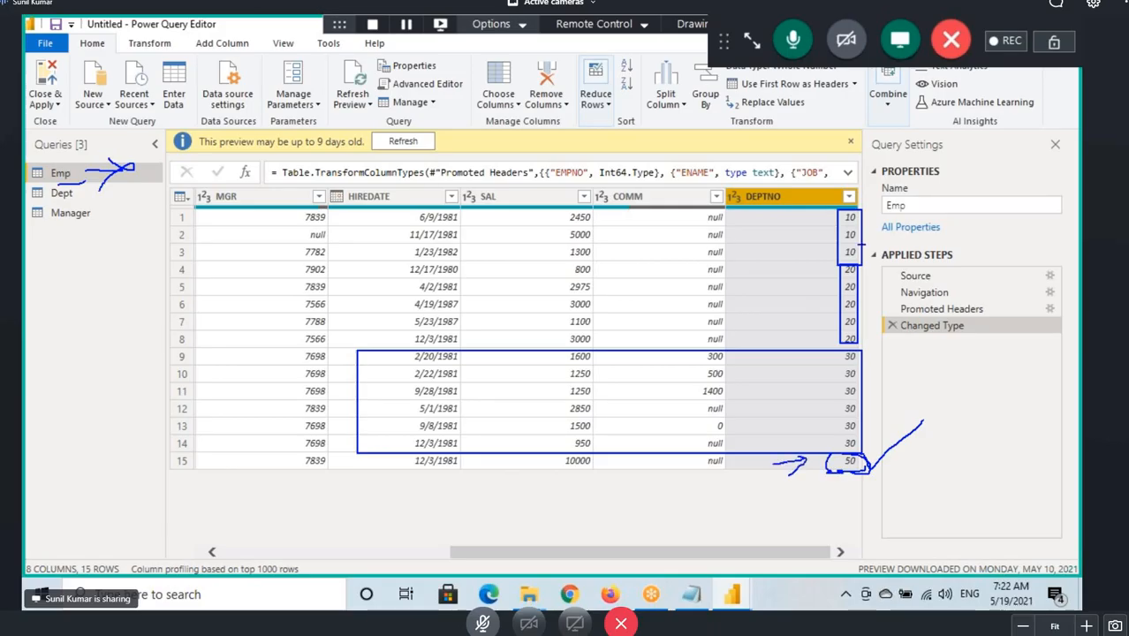
left_click_drag(858, 245, 899, 217)
left_click_drag(876, 216, 890, 211)
mouse_move(857, 304)
left_mouse_down()
mouse_move(904, 292)
mouse_move(902, 306)
left_mouse_up()
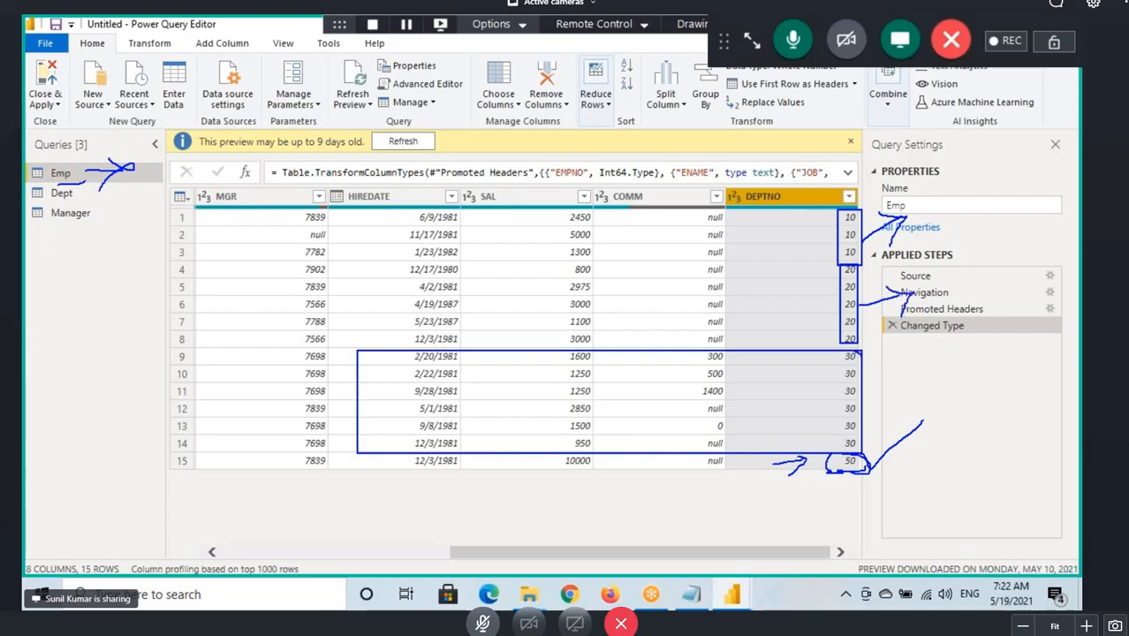
mouse_move(839, 353)
left_mouse_down()
mouse_move(834, 424)
mouse_move(849, 353)
mouse_move(900, 397)
left_mouse_up()
left_click_drag(918, 362, 928, 389)
left_click_drag(929, 205, 956, 233)
mouse_move(934, 274)
left_mouse_down()
mouse_move(935, 289)
mouse_move(969, 254)
left_mouse_up()
mouse_move(934, 286)
left_mouse_down()
mouse_move(954, 305)
mouse_move(923, 388)
left_mouse_up()
left_click_drag(929, 330, 921, 488)
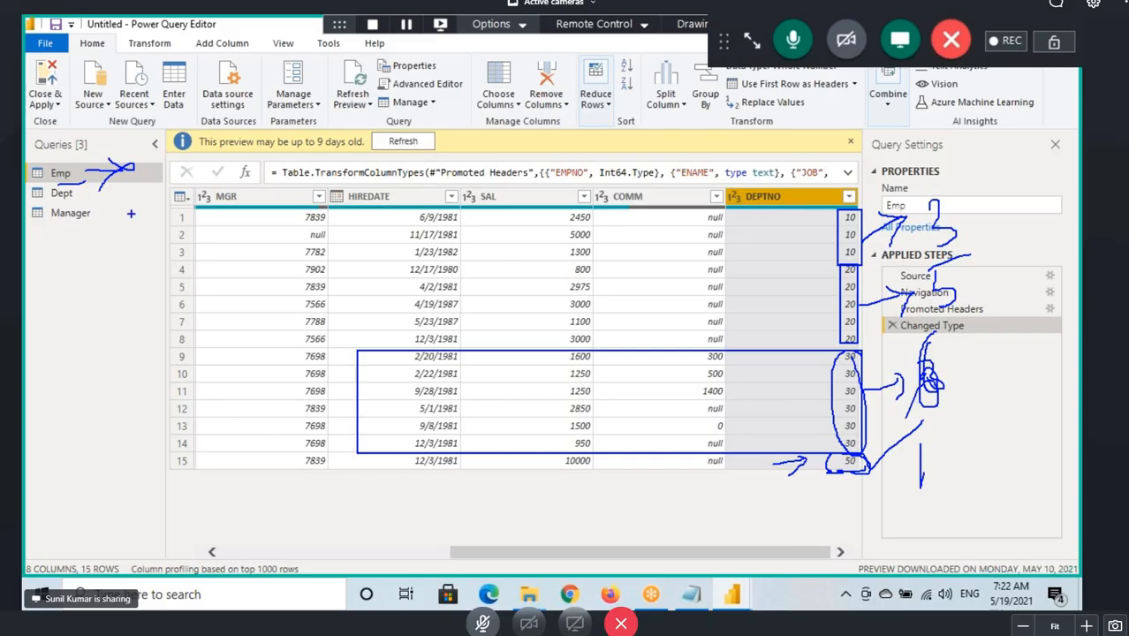
Open the Dept query and mark up its department numbers, names and locations.
left_click(76, 193)
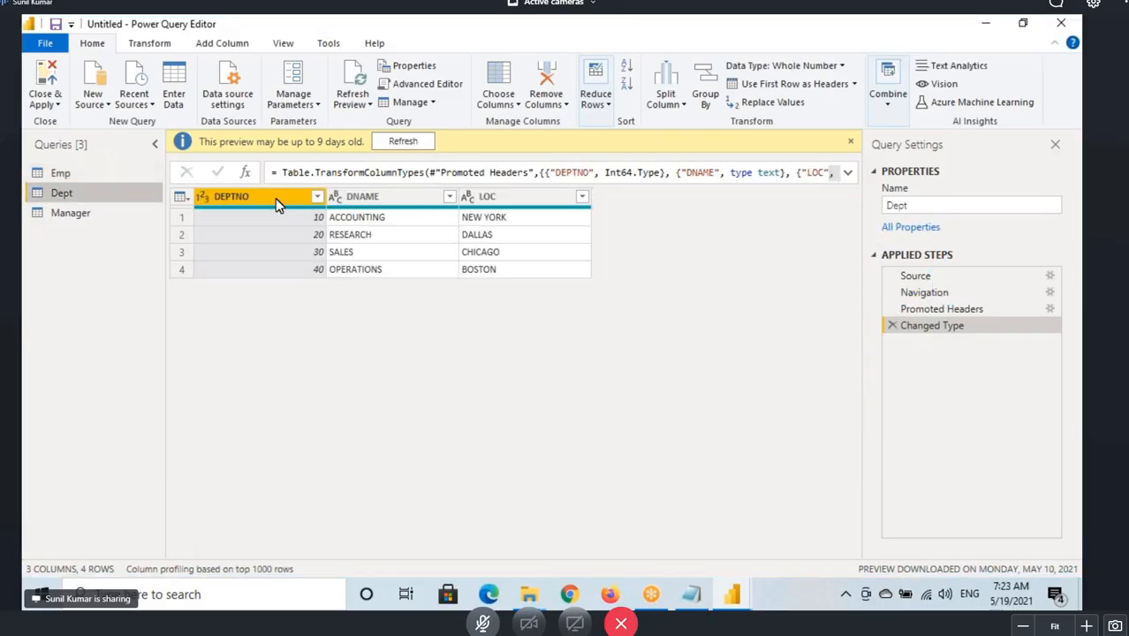
mouse_move(299, 210)
left_mouse_down()
mouse_move(336, 228)
mouse_move(513, 226)
mouse_move(323, 244)
mouse_move(389, 237)
left_mouse_up()
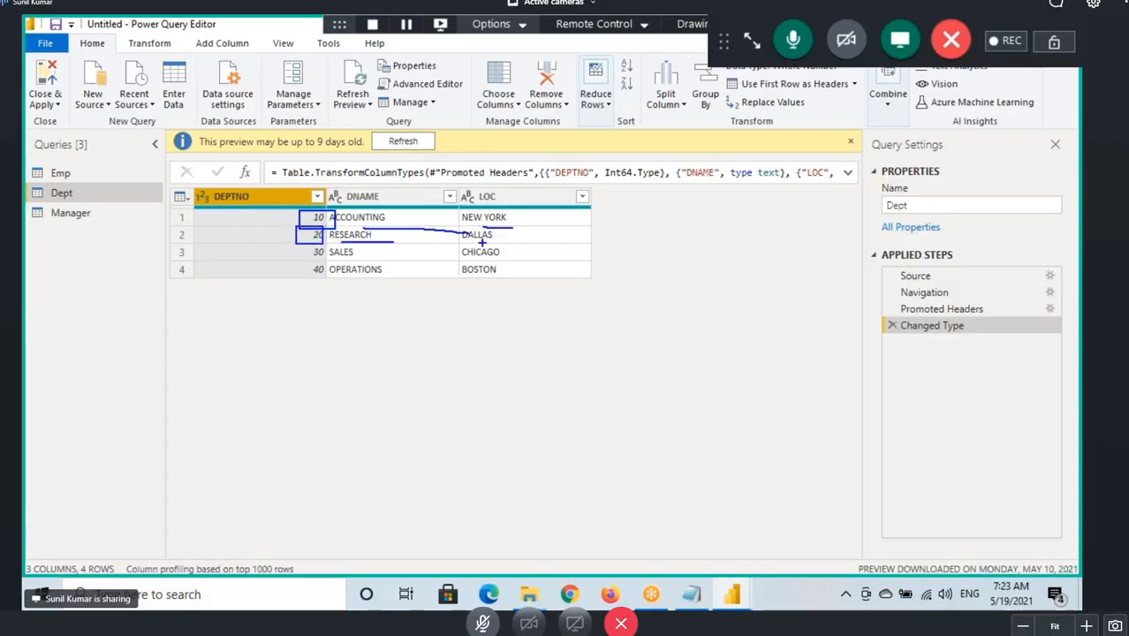
left_click_drag(461, 238, 510, 240)
left_click_drag(303, 243, 331, 262)
left_click_drag(339, 260, 403, 259)
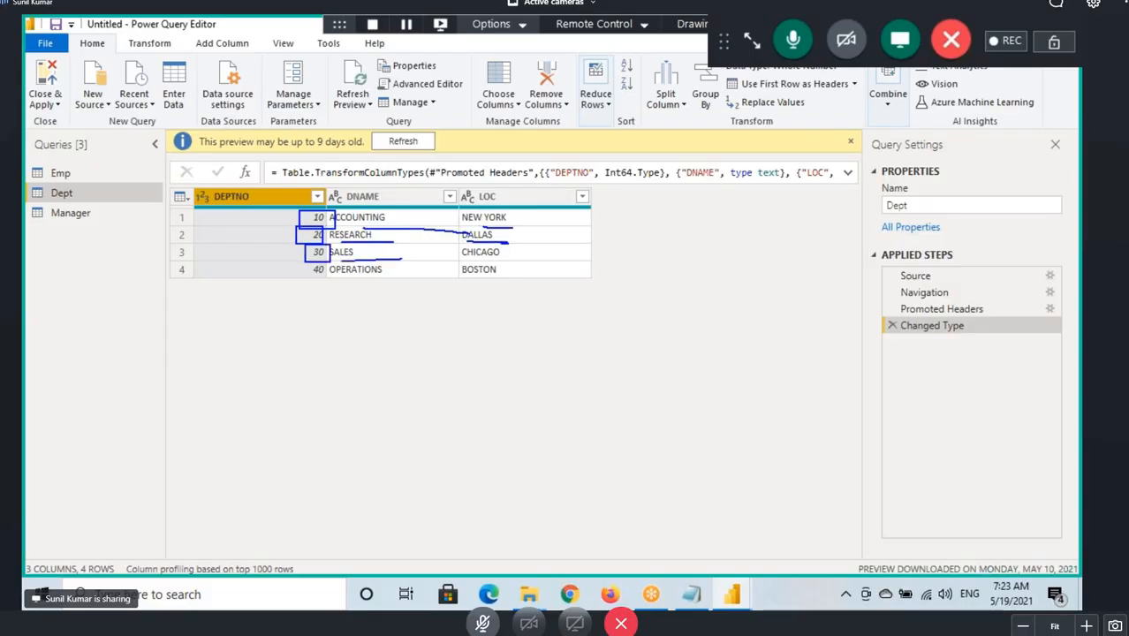
left_click_drag(484, 262, 508, 263)
mouse_move(304, 263)
left_mouse_down()
mouse_move(328, 281)
mouse_move(398, 279)
left_mouse_up()
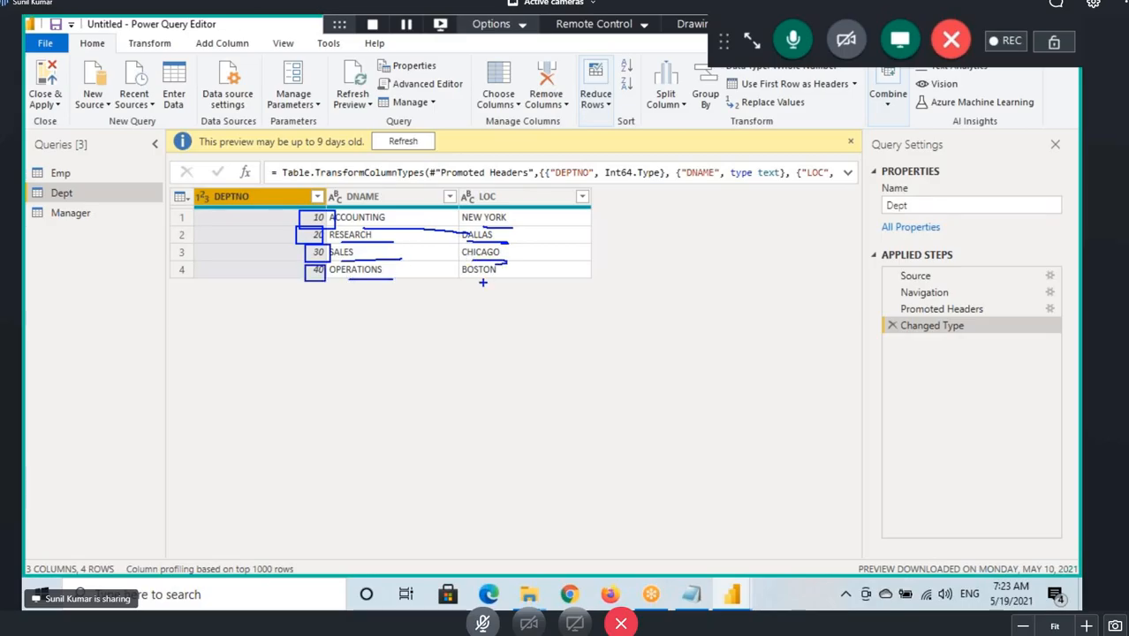
left_click_drag(475, 279, 508, 280)
Compare the Dept DEPTNO values with the Emp query and return to the Emp table.
left_click(752, 42)
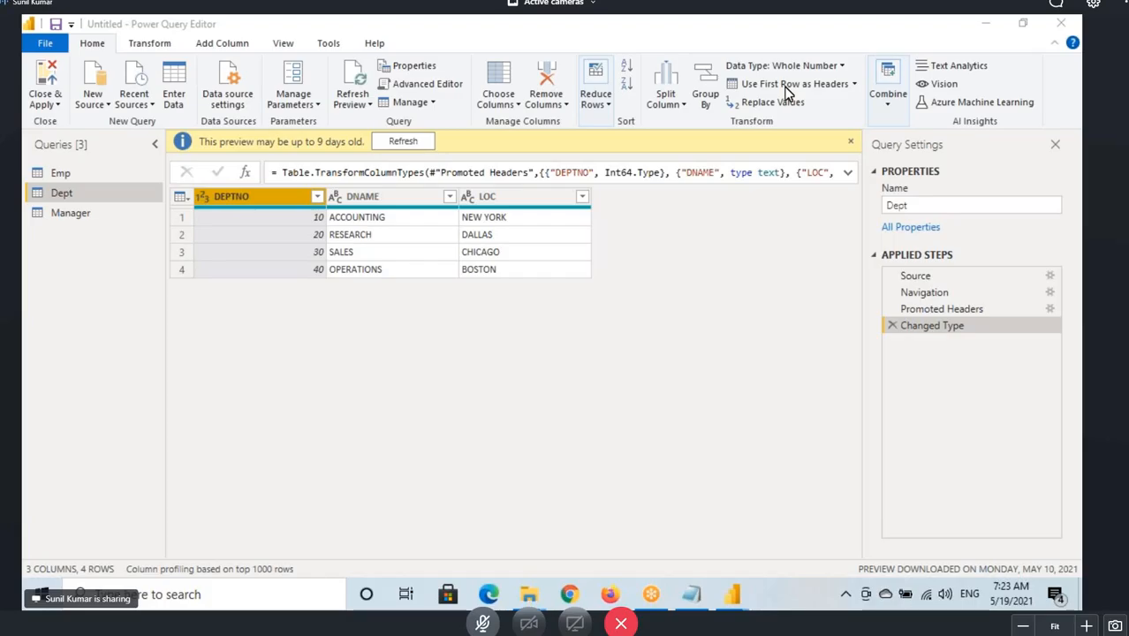
left_click_drag(308, 209, 332, 263)
mouse_move(275, 234)
left_mouse_down()
mouse_move(310, 237)
mouse_move(273, 284)
left_mouse_up()
left_click_drag(215, 203, 265, 203)
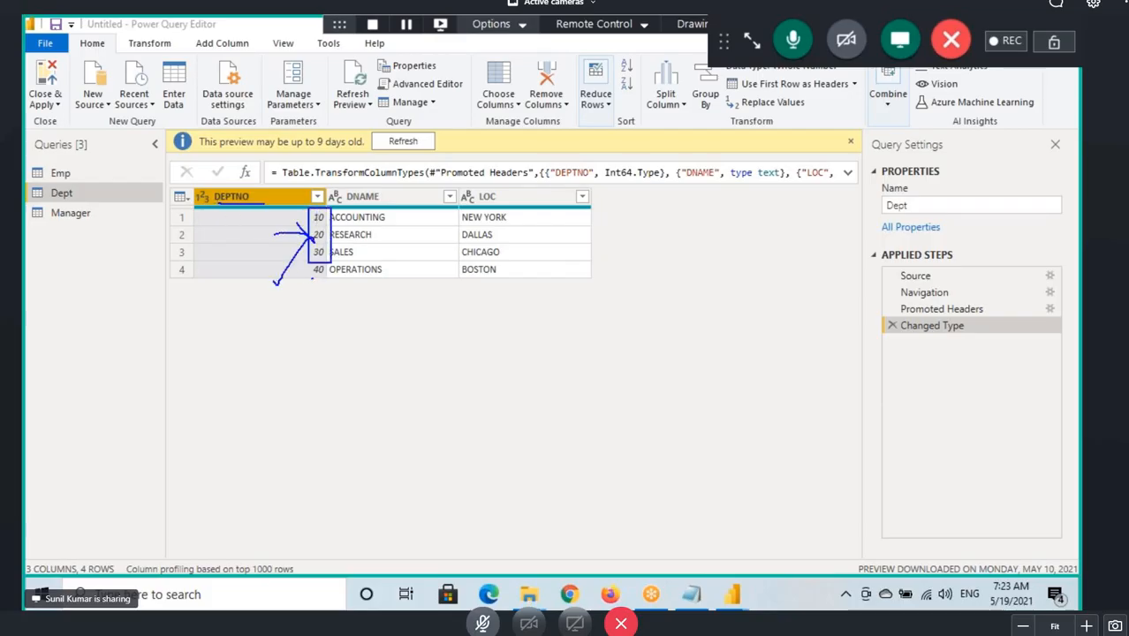
mouse_move(326, 262)
left_mouse_down()
mouse_move(302, 264)
mouse_move(323, 277)
mouse_move(143, 258)
mouse_move(85, 177)
mouse_move(76, 182)
left_mouse_up()
key("Escape")
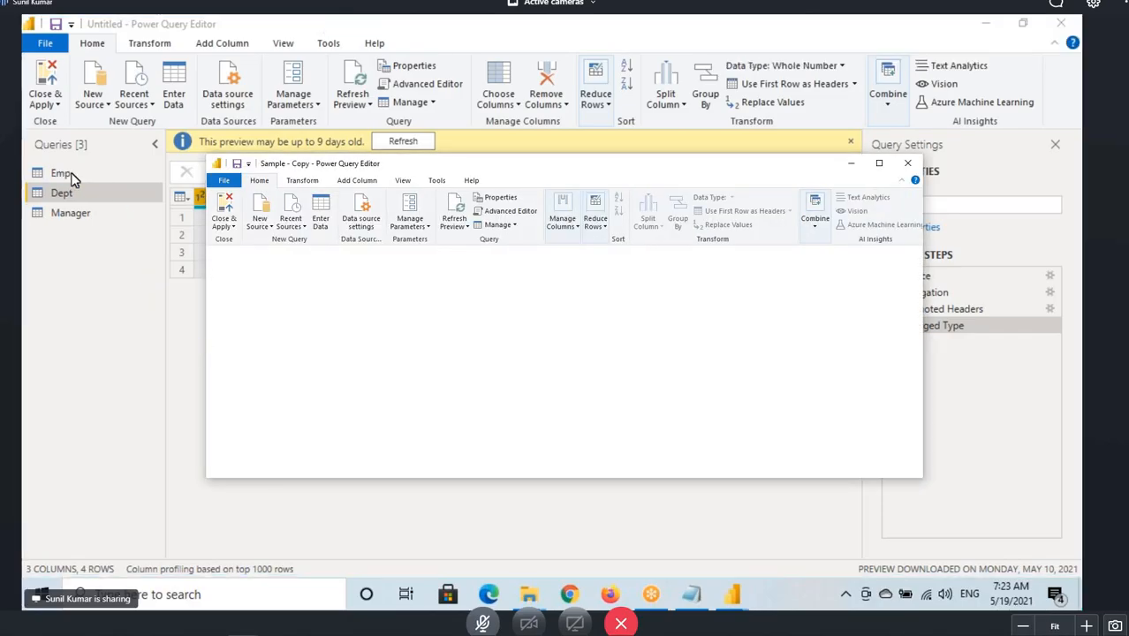
left_click(75, 175)
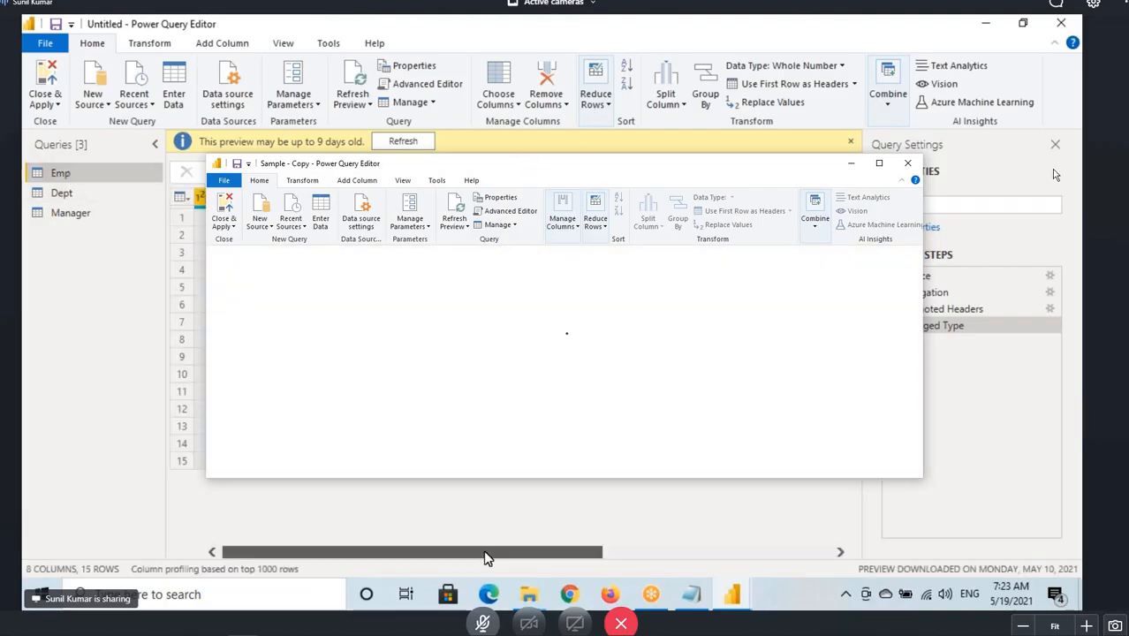
left_click_drag(486, 557, 793, 560)
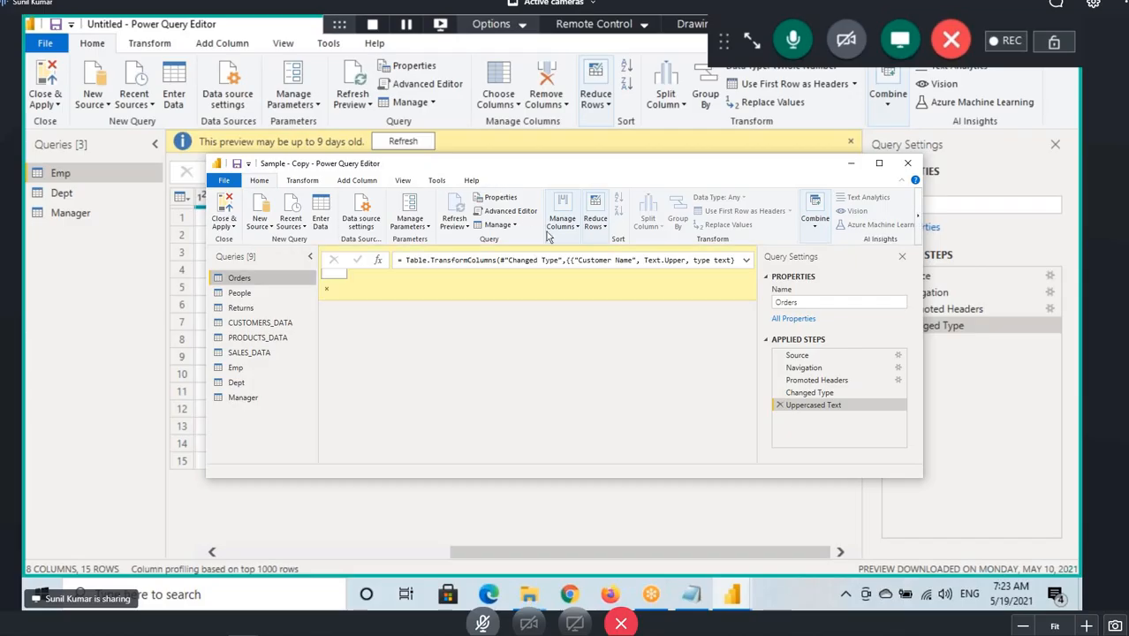
Underline the last Emp row's hire date and return to the first columns of the Emp query.
left_click_drag(403, 468, 473, 474)
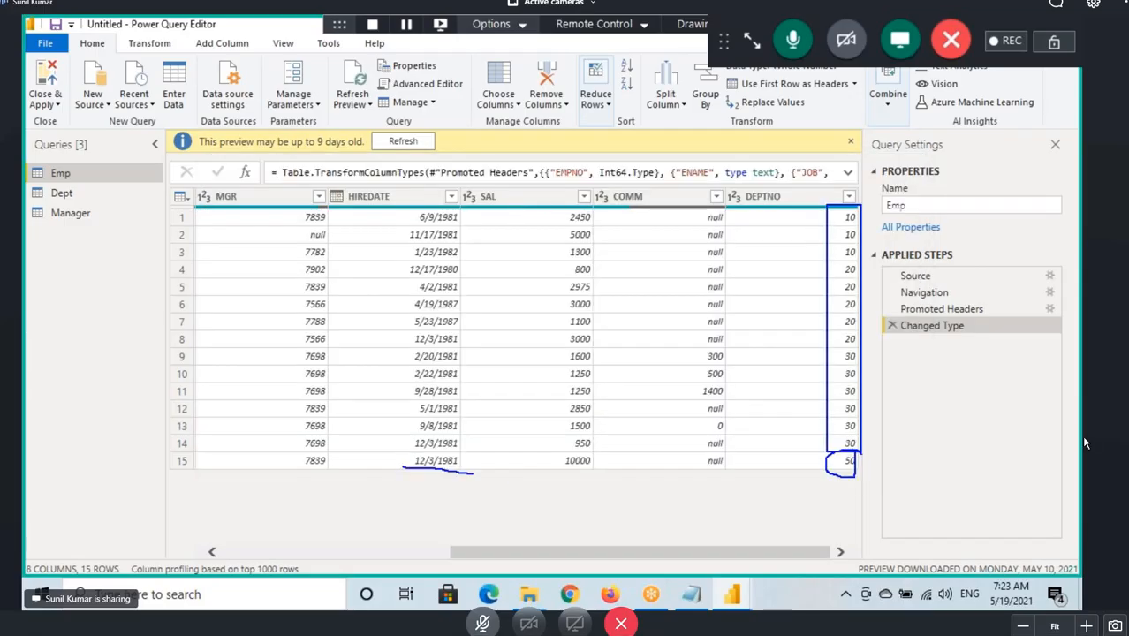
mouse_move(830, 461)
left_mouse_down()
mouse_move(350, 456)
mouse_move(68, 195)
mouse_move(78, 187)
mouse_move(103, 208)
left_mouse_up()
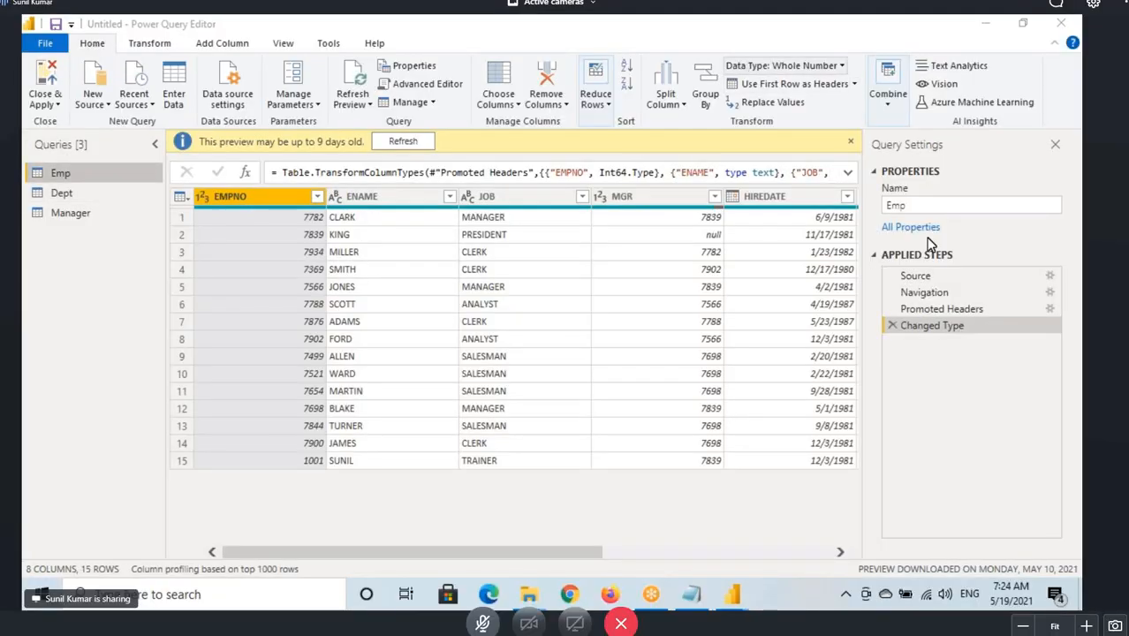
left_click(72, 174)
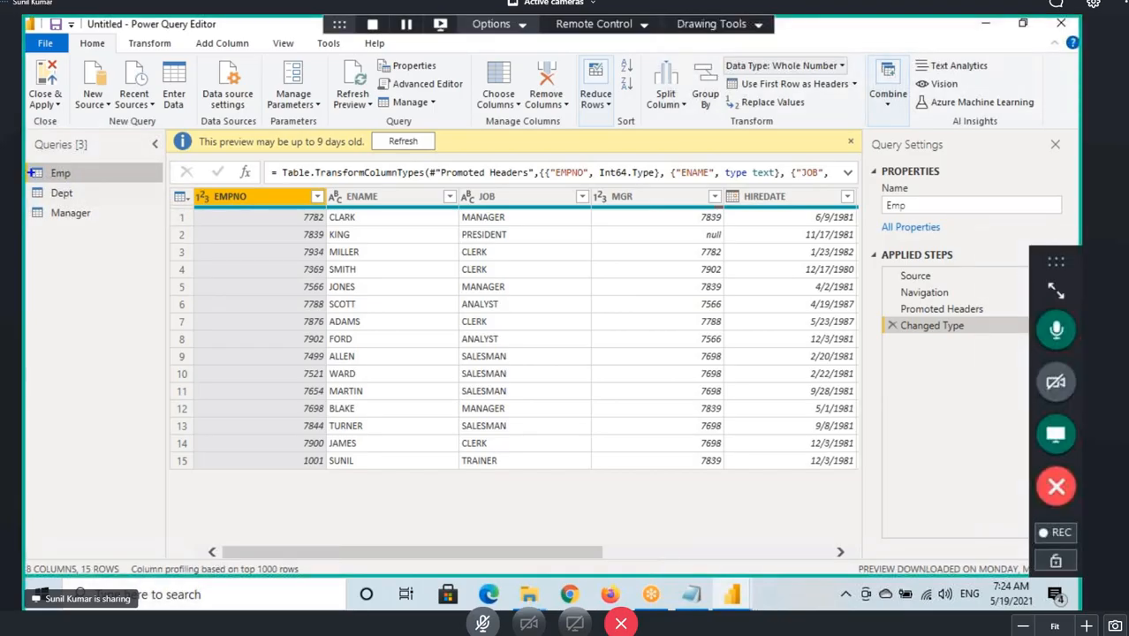
mouse_move(33, 173)
left_mouse_down()
mouse_move(85, 174)
mouse_move(136, 149)
left_mouse_up()
key("Escape")
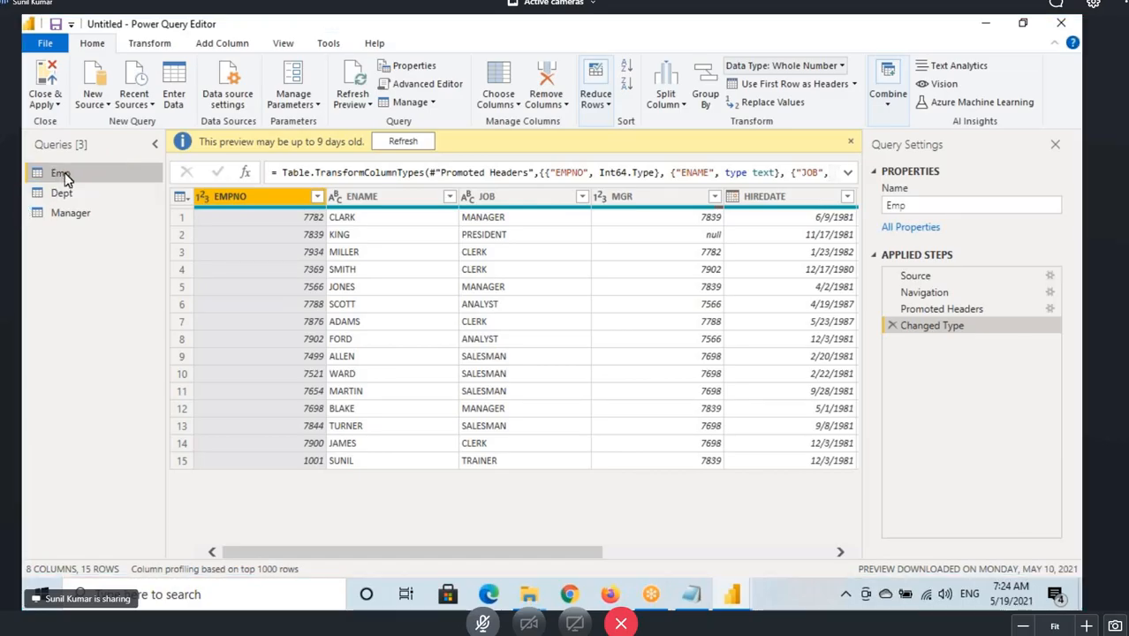
Underline the Emp and Dept queries in the queries list.
key("ctrl+2")
mouse_move(52, 177)
left_mouse_down()
mouse_move(88, 174)
mouse_move(99, 200)
left_mouse_up()
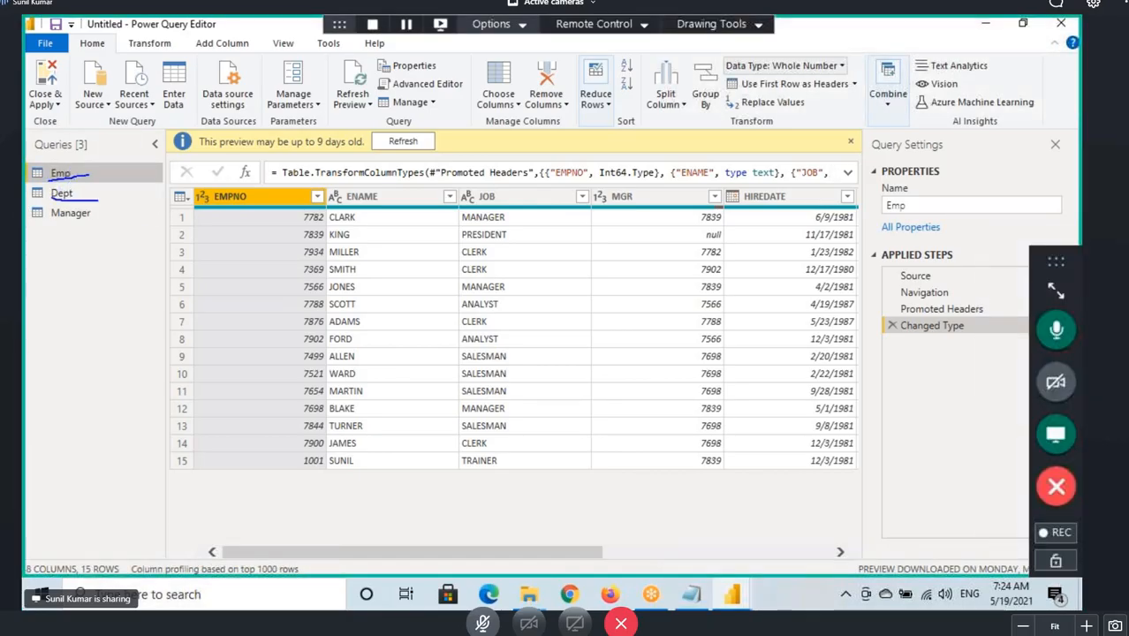
key("Escape")
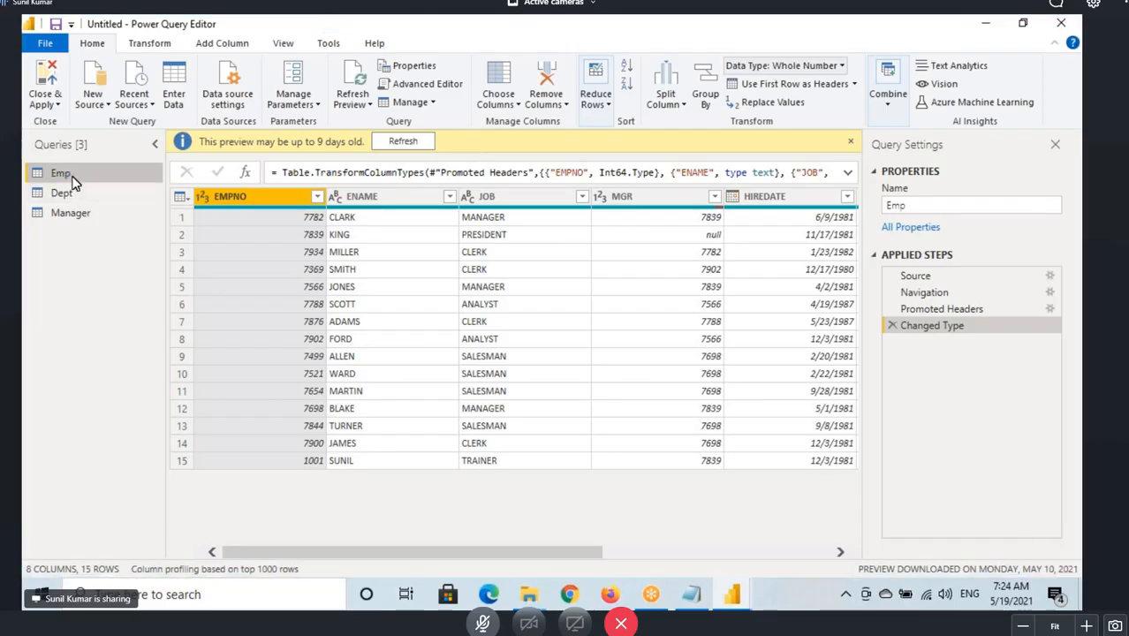
Mark up the Emp query with 8 columns and the Dept query with 3, sketching their combined table.
key("ctrl+2")
mouse_move(86, 173)
left_mouse_down()
mouse_move(128, 170)
mouse_move(142, 184)
mouse_move(140, 220)
left_mouse_up()
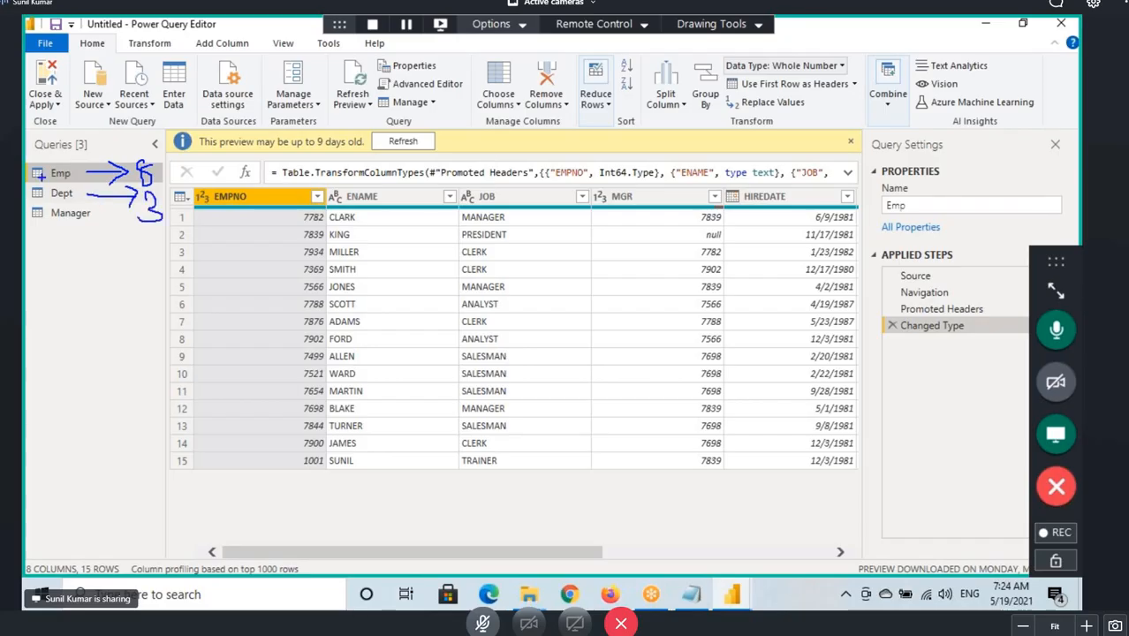
mouse_move(27, 171)
left_mouse_down()
mouse_move(80, 204)
mouse_move(94, 481)
mouse_move(144, 474)
mouse_move(103, 528)
mouse_move(118, 484)
mouse_move(131, 496)
mouse_move(133, 481)
mouse_move(99, 481)
left_mouse_up()
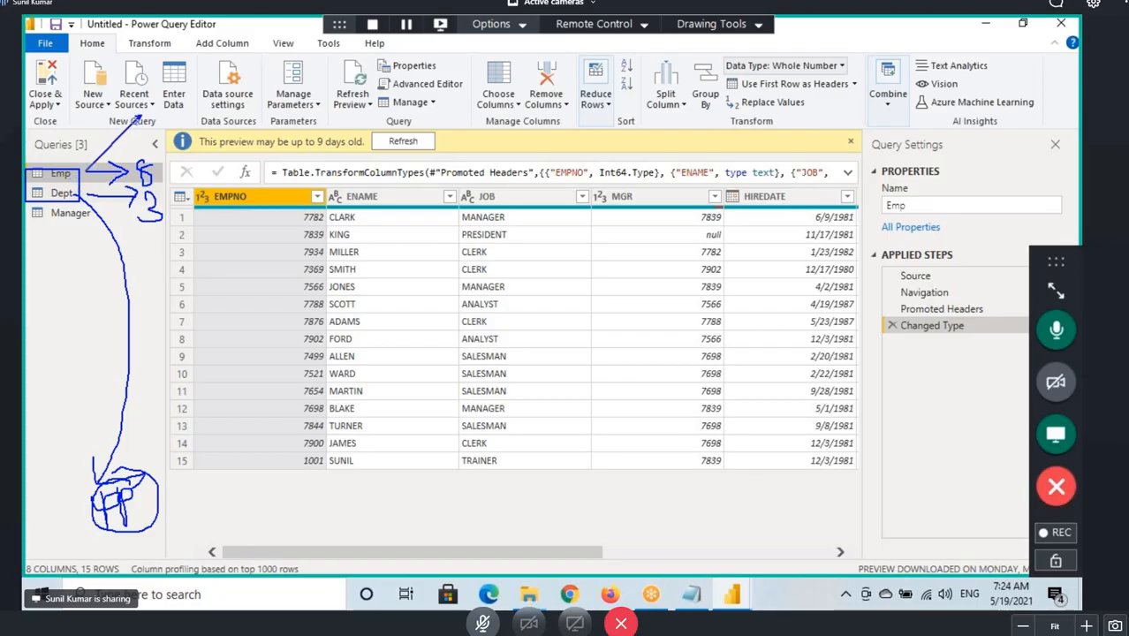
mouse_move(81, 173)
left_mouse_down()
mouse_move(201, 88)
mouse_move(300, 104)
left_mouse_up()
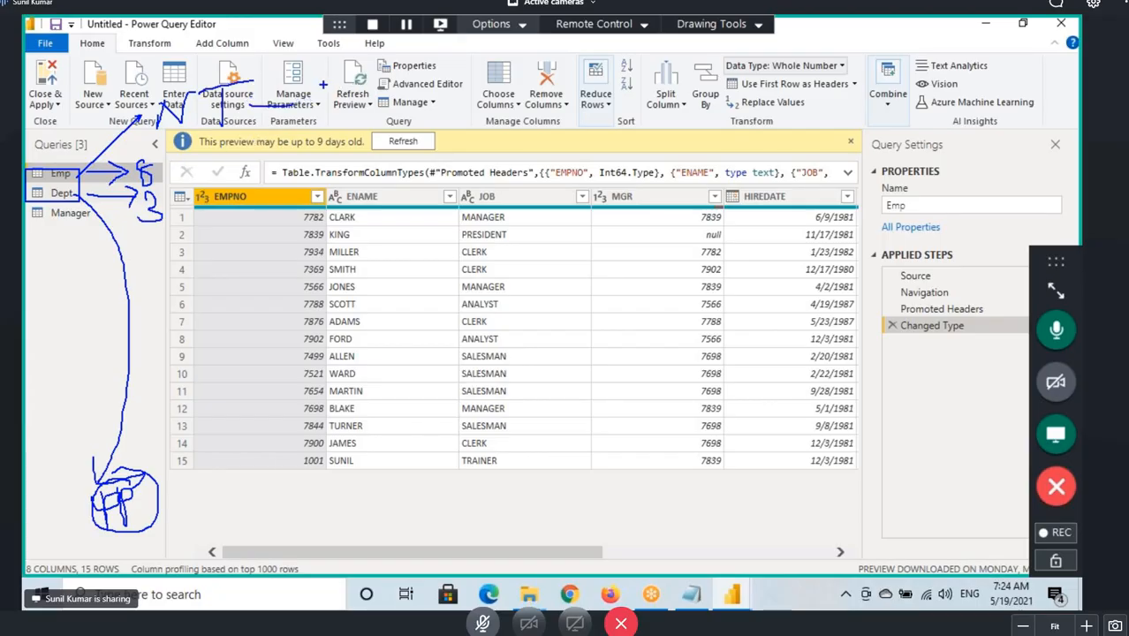
mouse_move(321, 83)
left_mouse_down()
mouse_move(324, 119)
mouse_move(339, 120)
left_mouse_up()
mouse_move(385, 76)
left_mouse_down()
mouse_move(364, 111)
mouse_move(404, 74)
mouse_move(415, 92)
mouse_move(470, 83)
left_mouse_up()
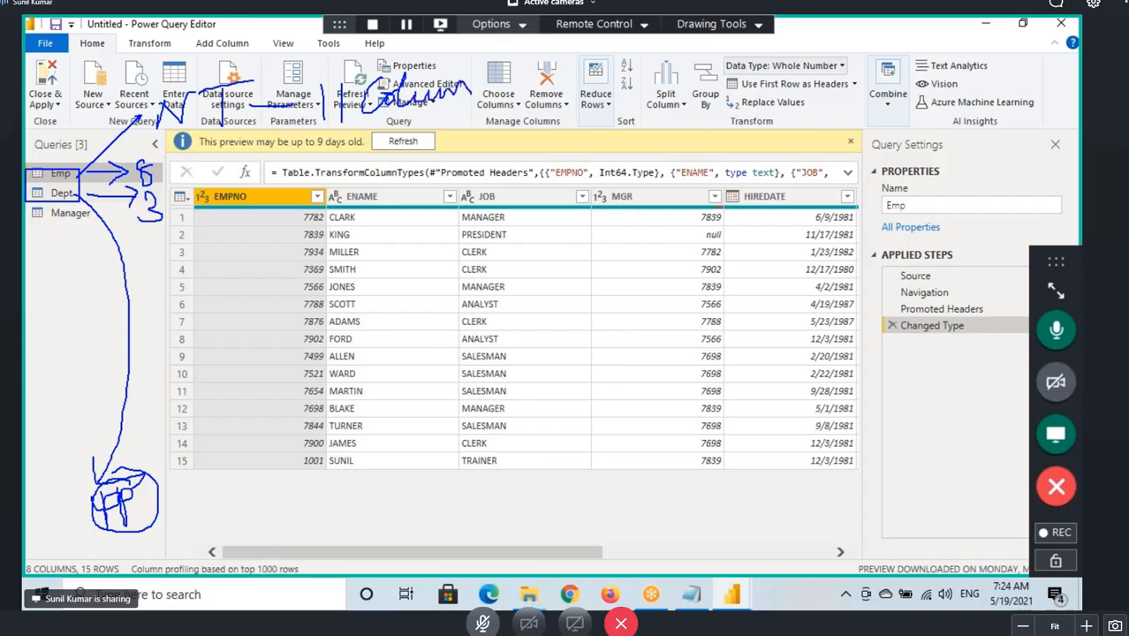
mouse_move(155, 173)
left_mouse_down()
mouse_move(195, 180)
mouse_move(299, 143)
mouse_move(351, 164)
left_mouse_up()
mouse_move(167, 206)
left_mouse_down()
mouse_move(330, 175)
mouse_move(353, 187)
left_mouse_up()
left_click_drag(142, 227, 180, 224)
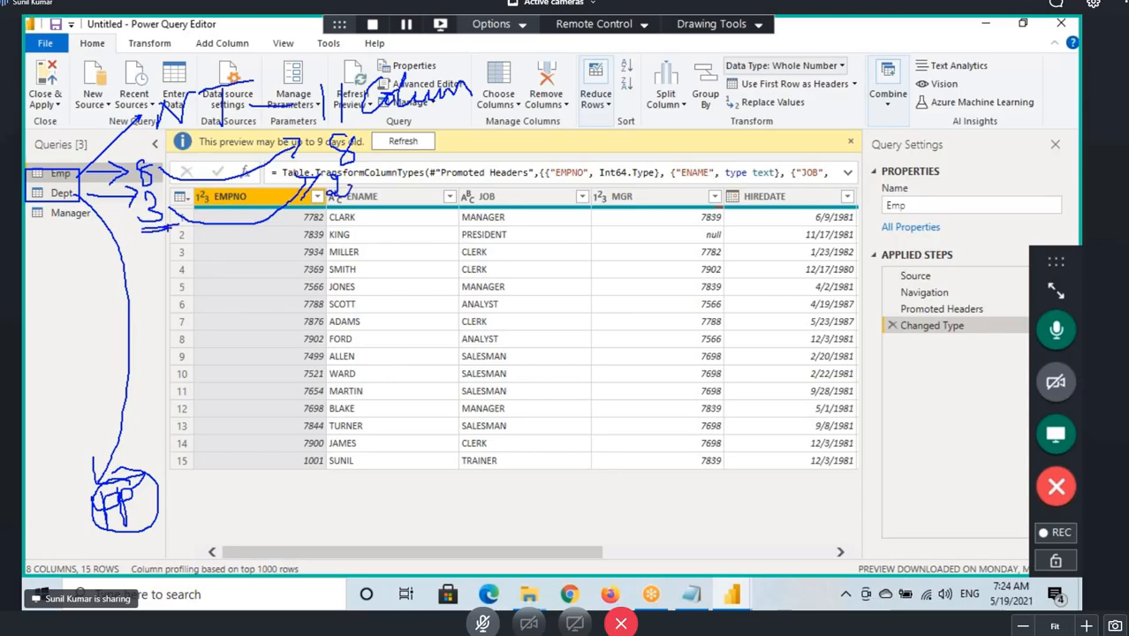
mouse_move(362, 168)
left_mouse_down()
mouse_move(360, 201)
mouse_move(388, 176)
mouse_move(419, 173)
mouse_move(410, 196)
left_mouse_up()
mouse_move(438, 155)
left_mouse_down()
mouse_move(438, 182)
mouse_move(454, 176)
mouse_move(441, 154)
left_mouse_up()
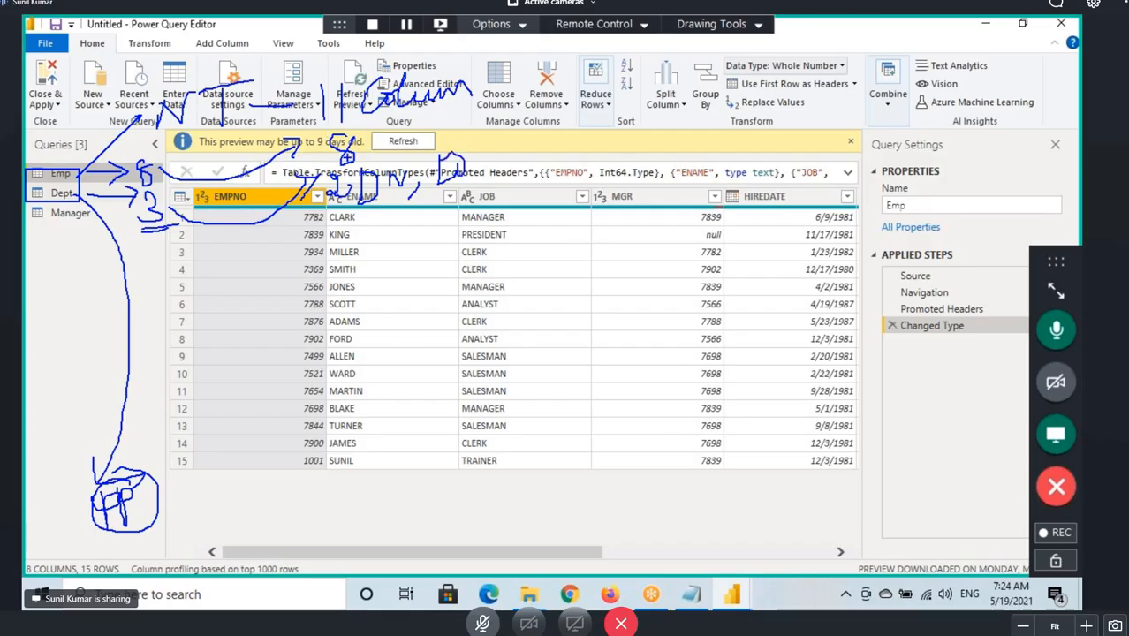
mouse_move(343, 154)
left_mouse_down()
mouse_move(332, 173)
mouse_move(358, 201)
left_mouse_up()
mouse_move(385, 133)
left_mouse_down()
mouse_move(399, 119)
mouse_move(431, 148)
mouse_move(449, 115)
left_mouse_up()
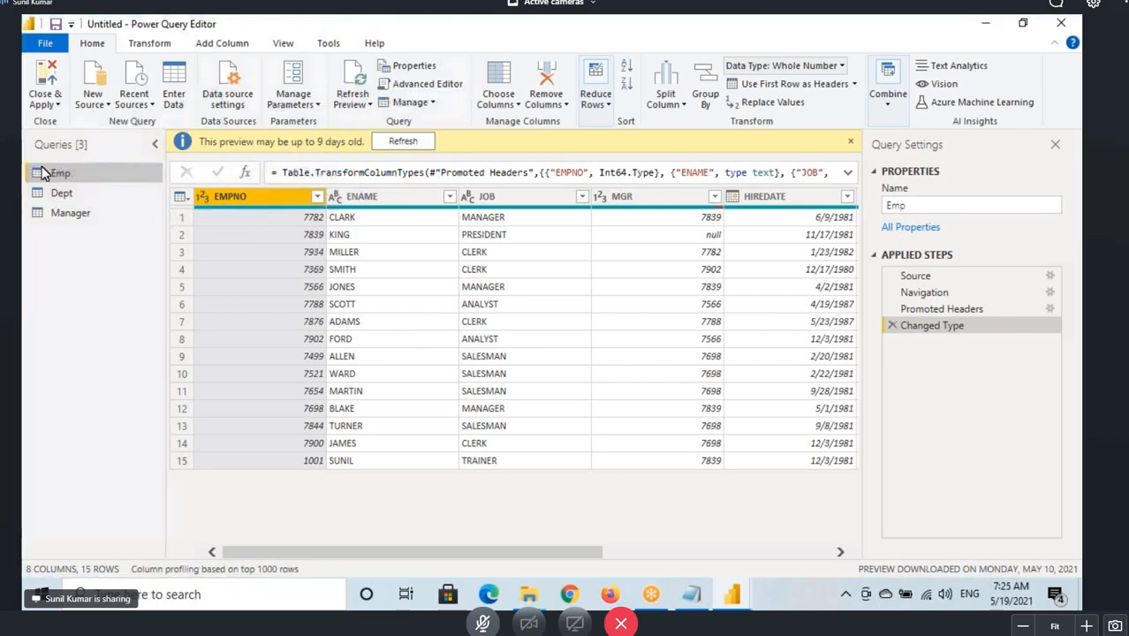
Review the Dept query, return to Emp, and open the Merge Queries choices to mark up both merge options.
left_click(104, 199)
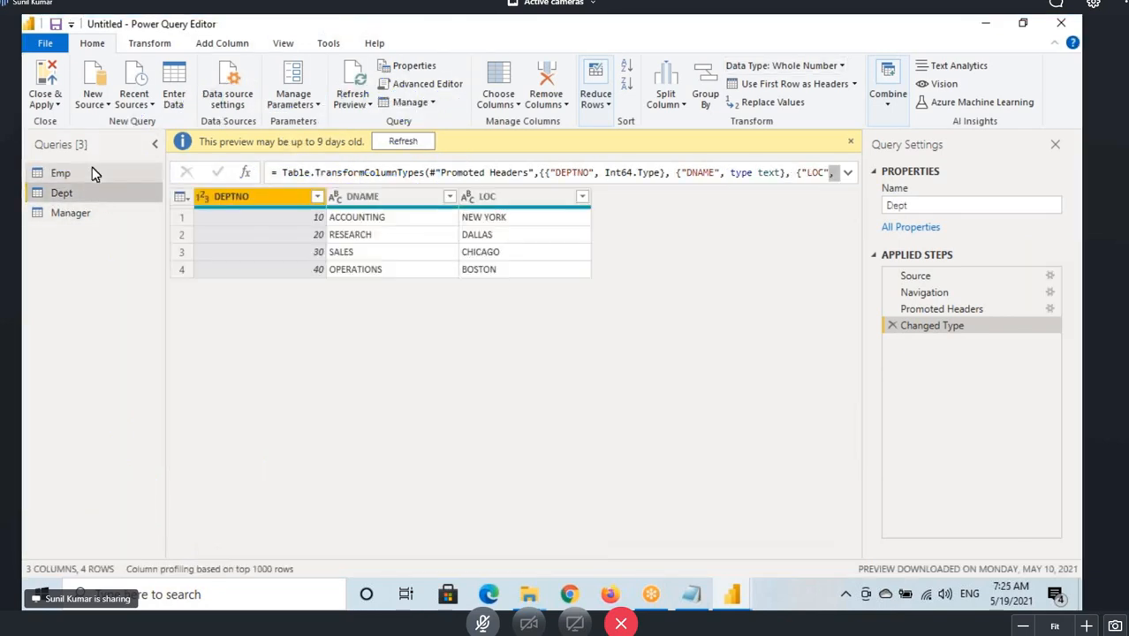
left_click(91, 170)
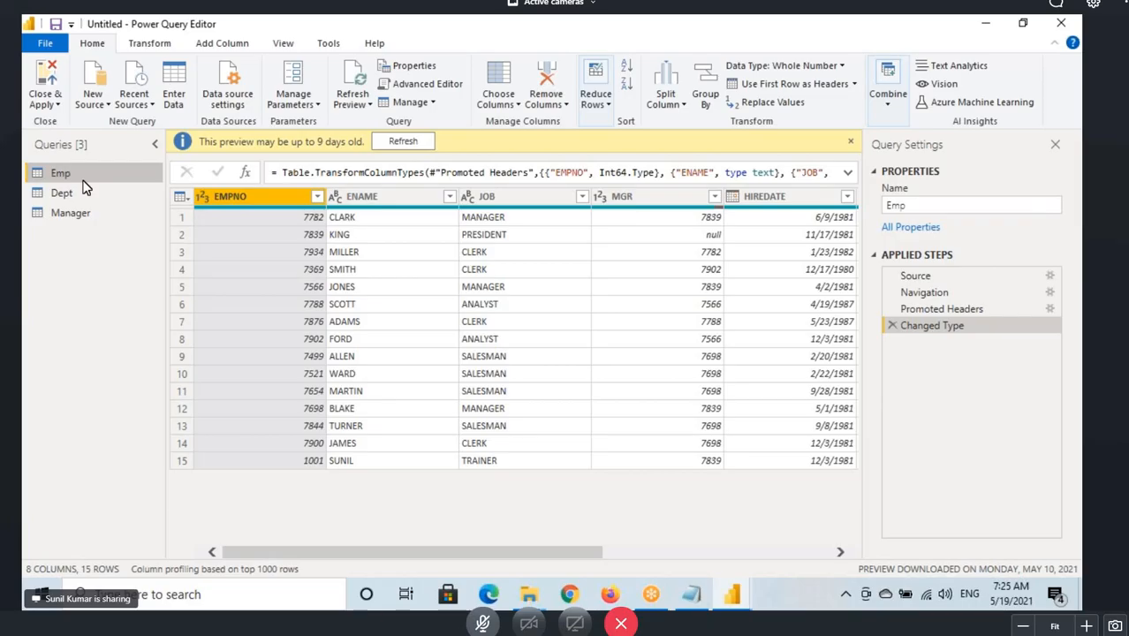
left_click(886, 97)
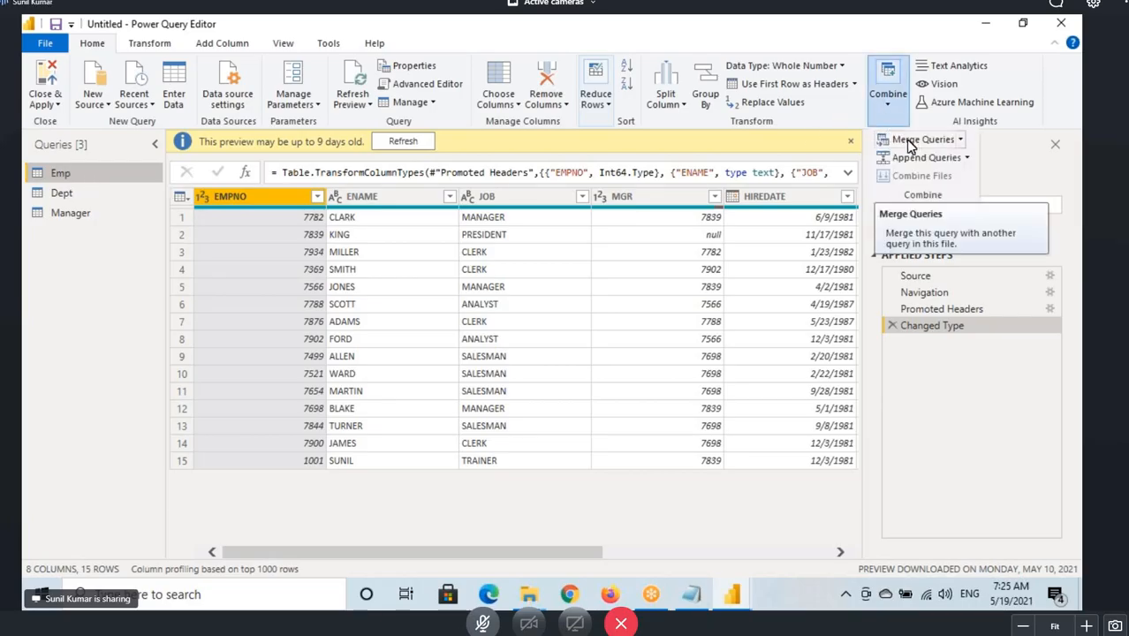
left_click(959, 139)
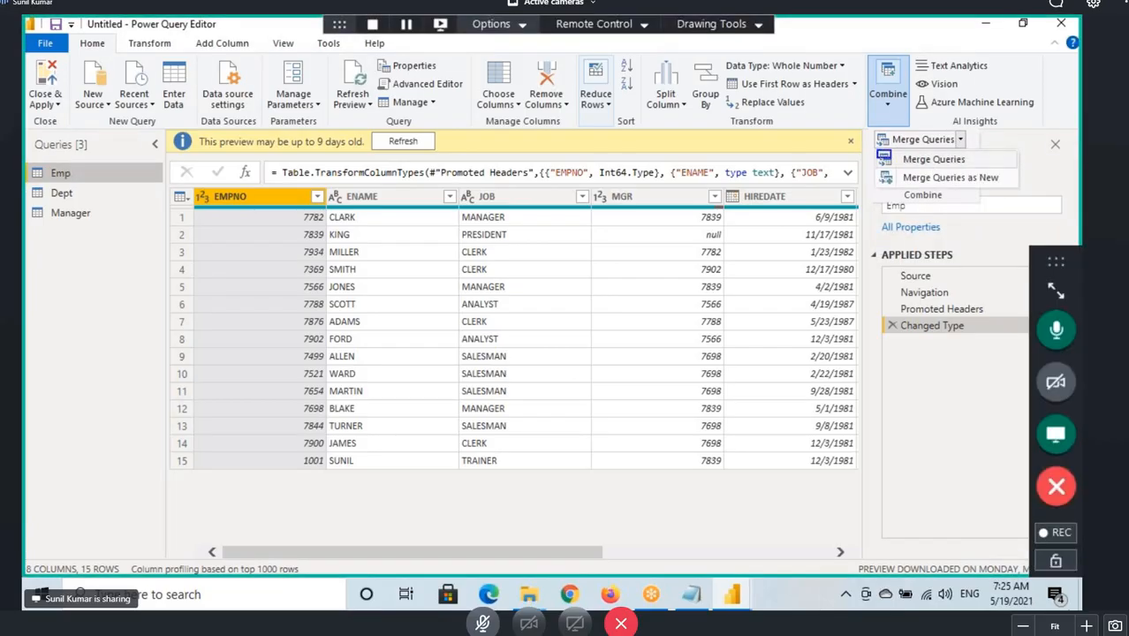
mouse_move(878, 169)
left_mouse_down()
mouse_move(1011, 188)
mouse_move(1011, 132)
left_mouse_up()
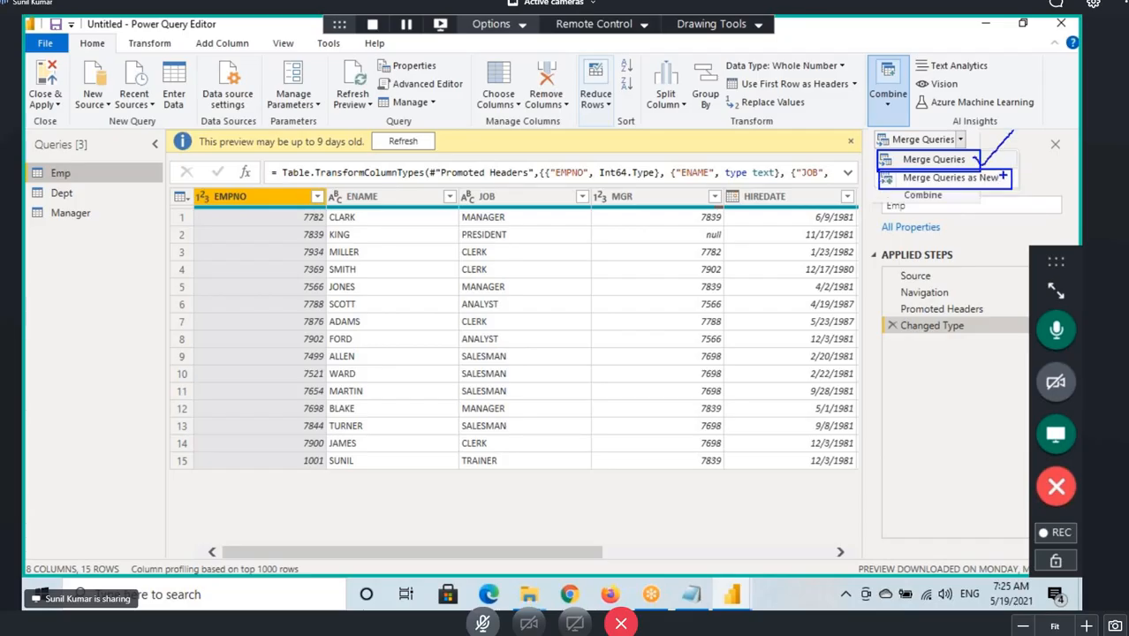
left_click_drag(1004, 177, 1047, 155)
key("Escape")
left_click(59, 175)
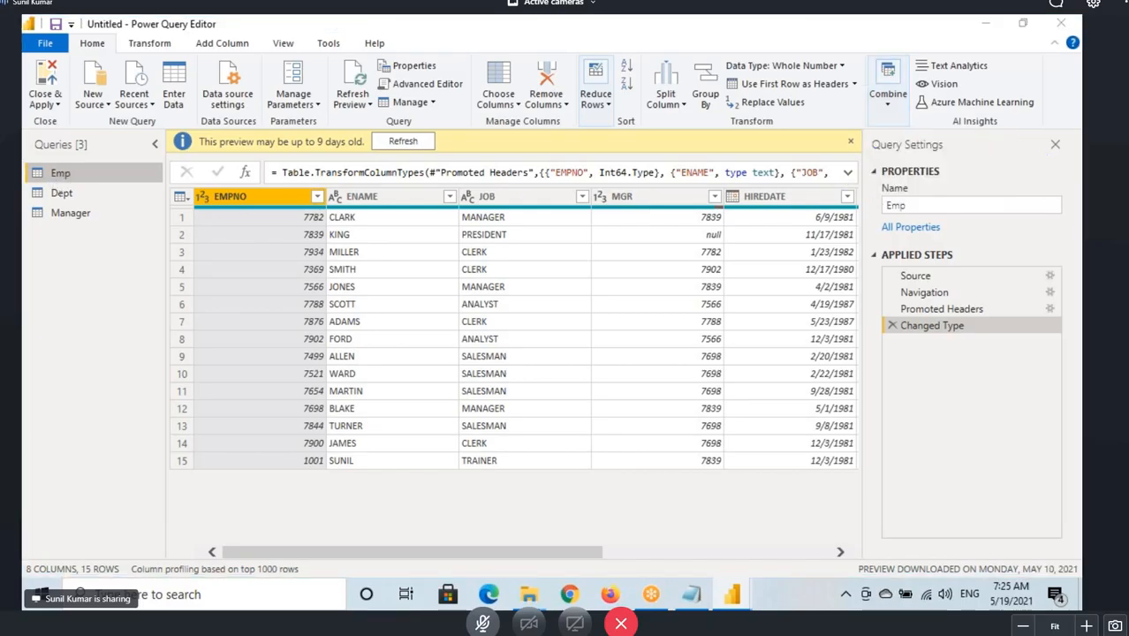
Mark up the Emp query and its column count in the status bar.
key("ctrl+2")
mouse_move(78, 176)
left_mouse_down()
mouse_move(134, 182)
mouse_move(77, 164)
left_mouse_up()
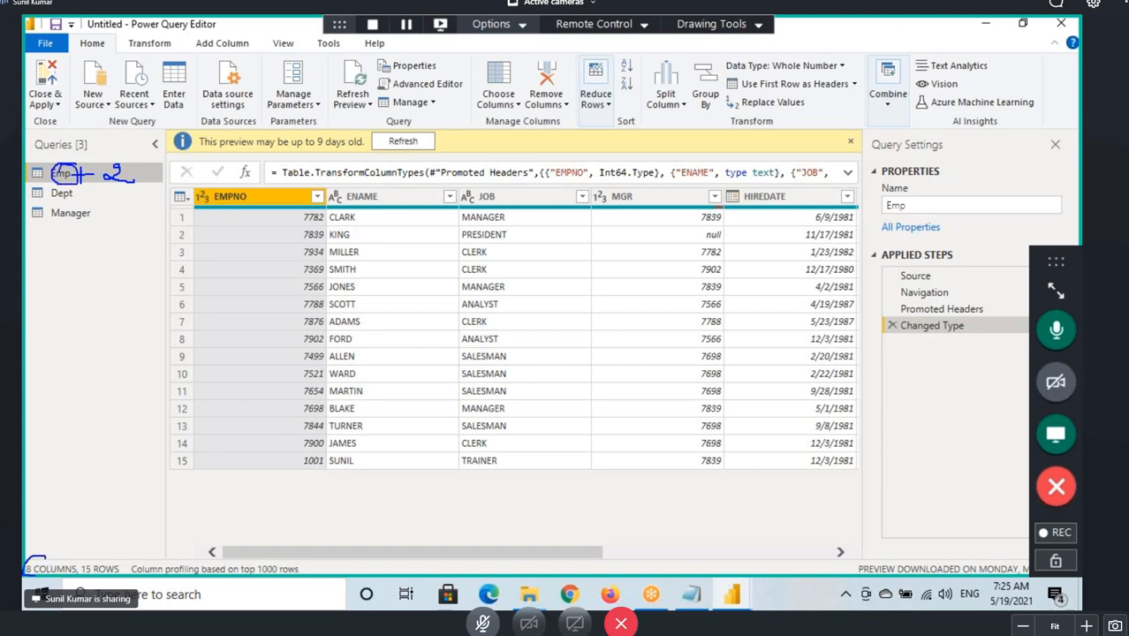
left_click_drag(39, 552, 26, 542)
mouse_move(50, 182)
left_mouse_down()
mouse_move(103, 181)
mouse_move(143, 160)
mouse_move(111, 165)
mouse_move(150, 161)
mouse_move(99, 157)
left_mouse_up()
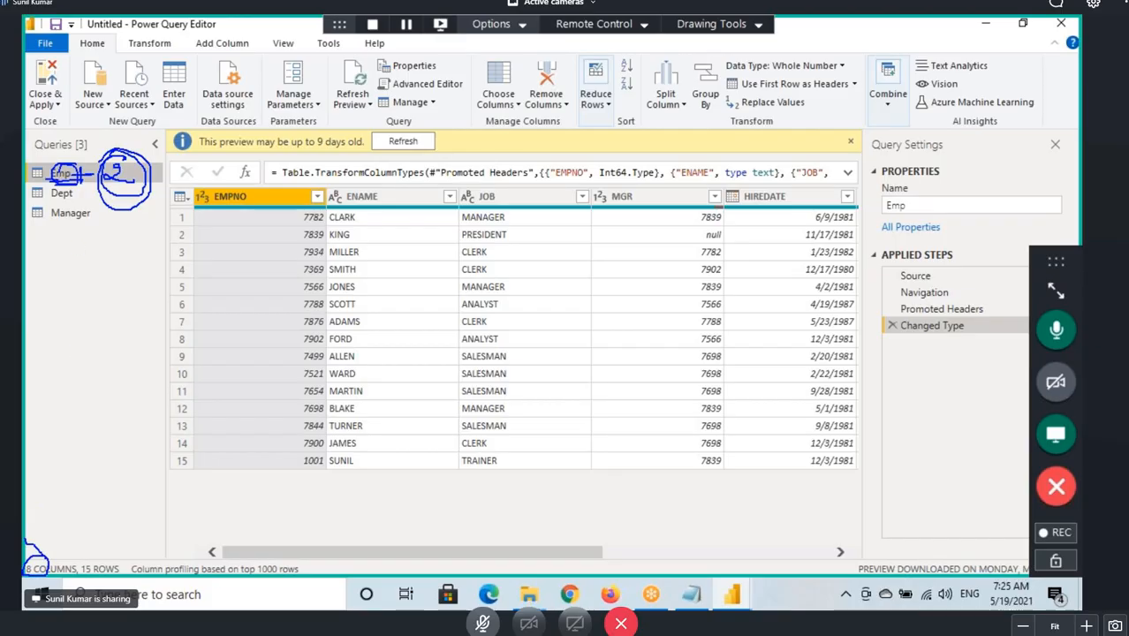
Open the Merge dialog for the Emp query using Merge Queries.
left_click(888, 99)
left_click(960, 139)
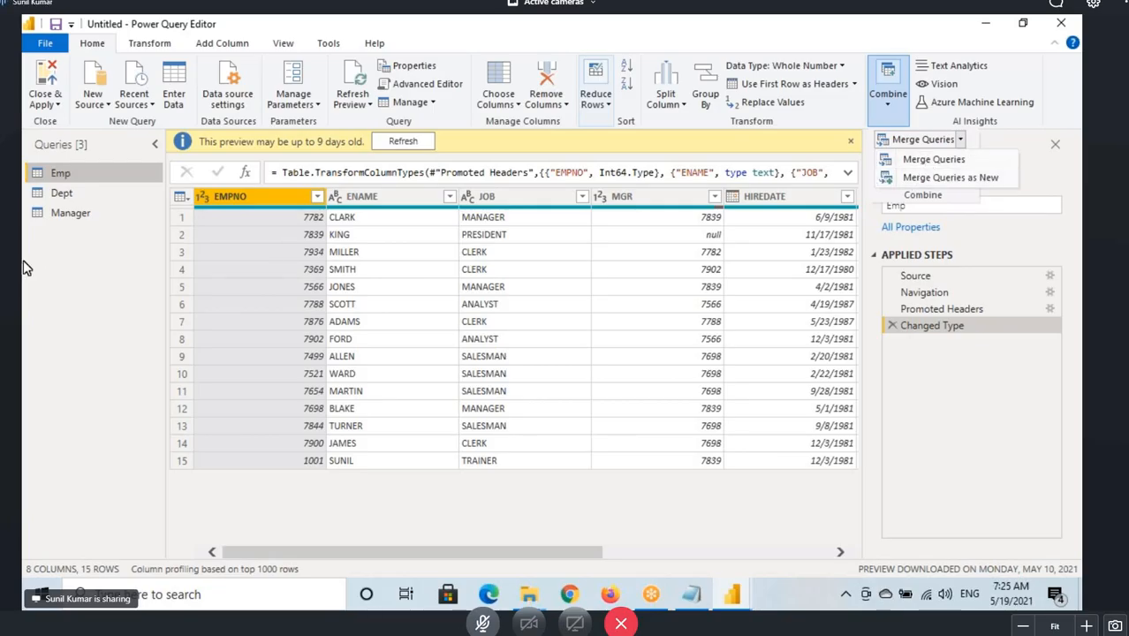
left_click(60, 166)
left_click(888, 94)
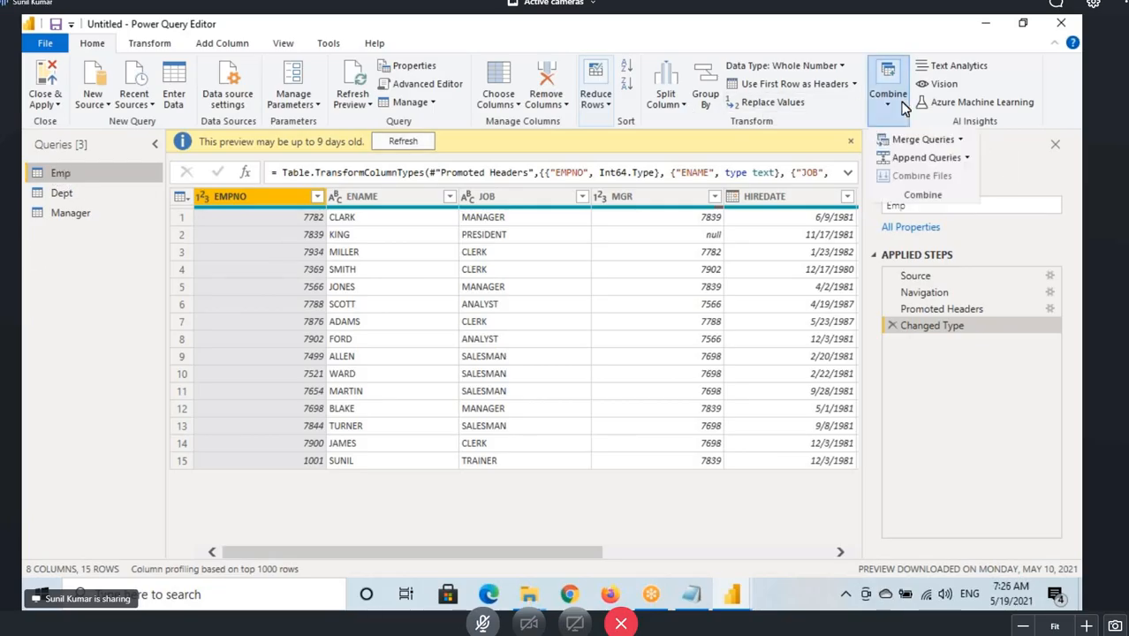
mouse_move(918, 140)
left_click(954, 162)
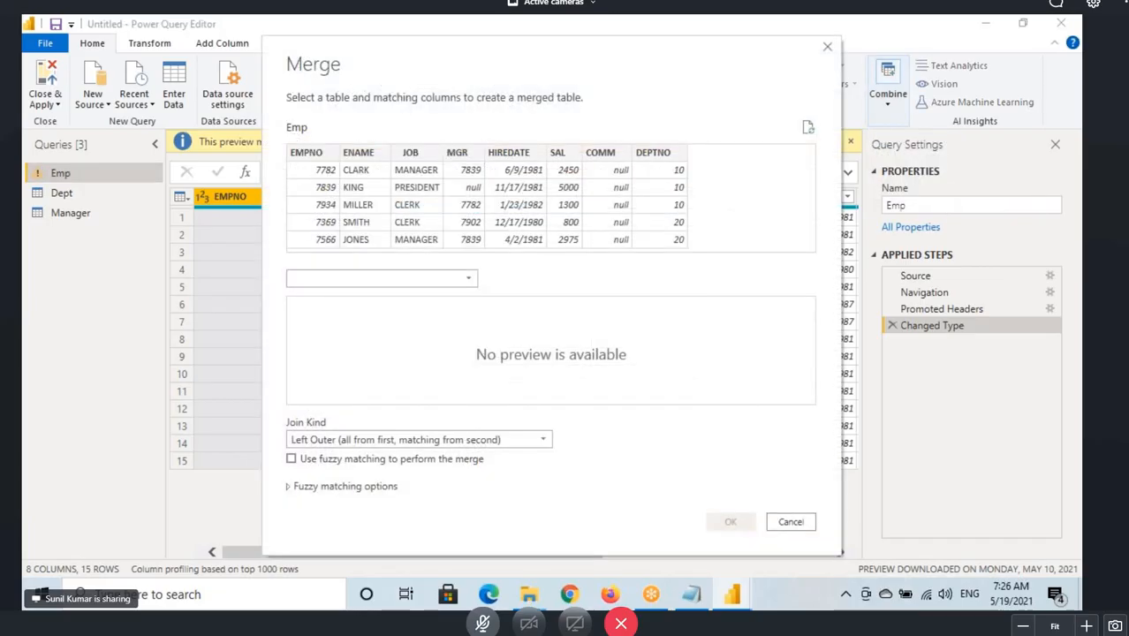
Mark up the Emp table name and the space beside its DEPTNO column in the Merge dialog.
key("ctrl+2")
left_click_drag(277, 122, 322, 140)
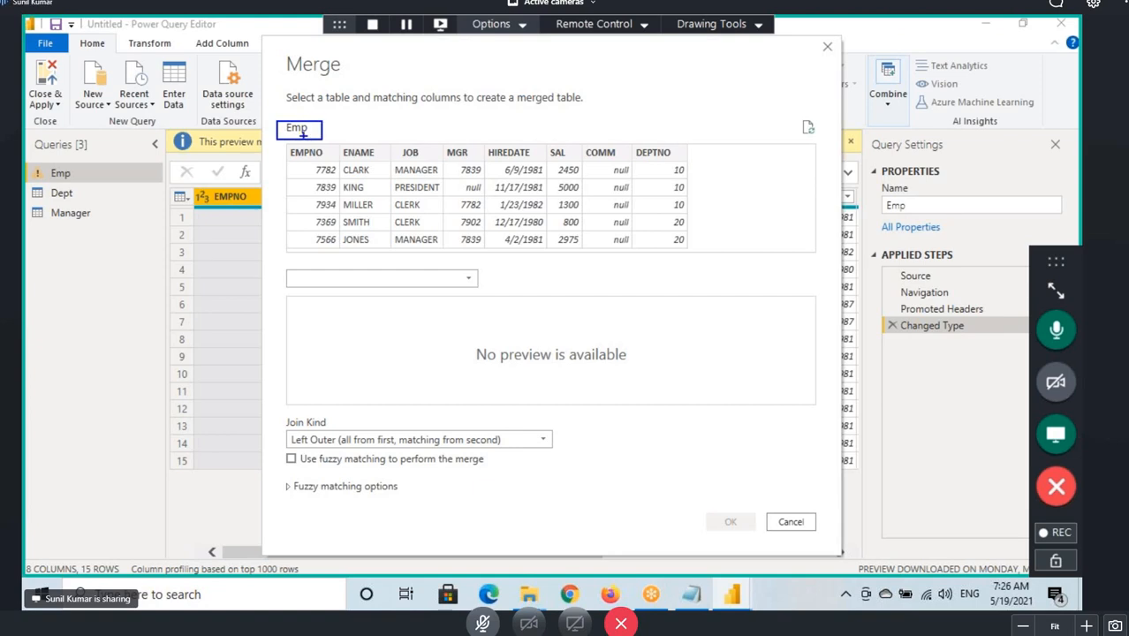
left_click_drag(686, 143, 732, 249)
mouse_move(691, 152)
left_mouse_down()
mouse_move(689, 161)
mouse_move(749, 134)
mouse_move(740, 166)
mouse_move(806, 151)
mouse_move(788, 157)
left_mouse_up()
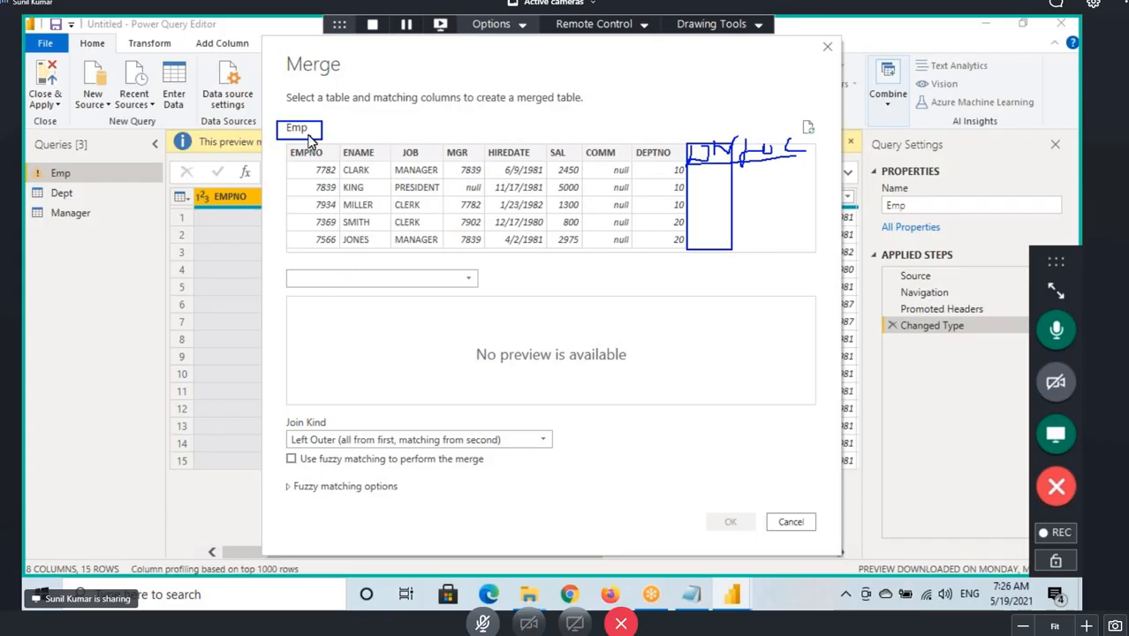
key("Escape")
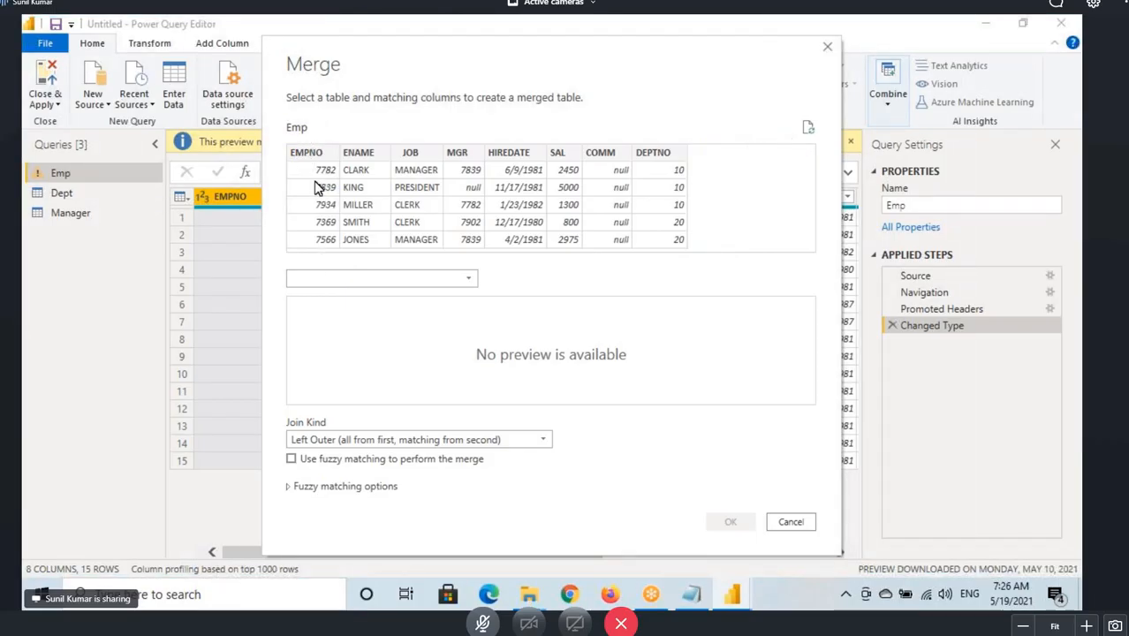
Choose Dept as the second table to merge with Emp.
left_click(322, 277)
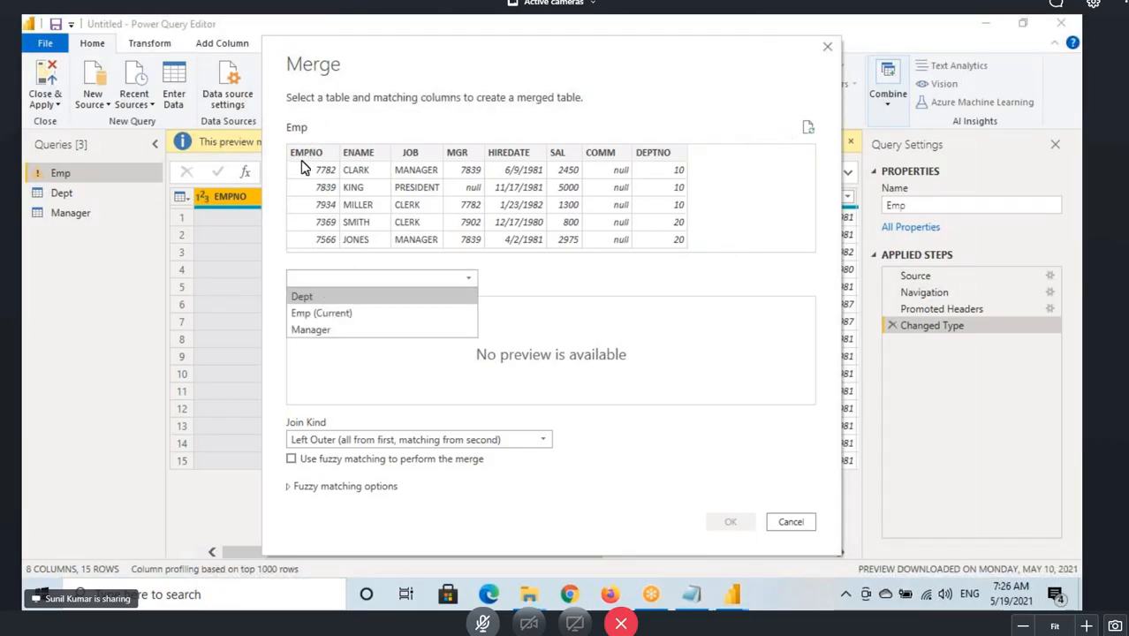
left_click(301, 132)
left_click(334, 277)
left_click(308, 300)
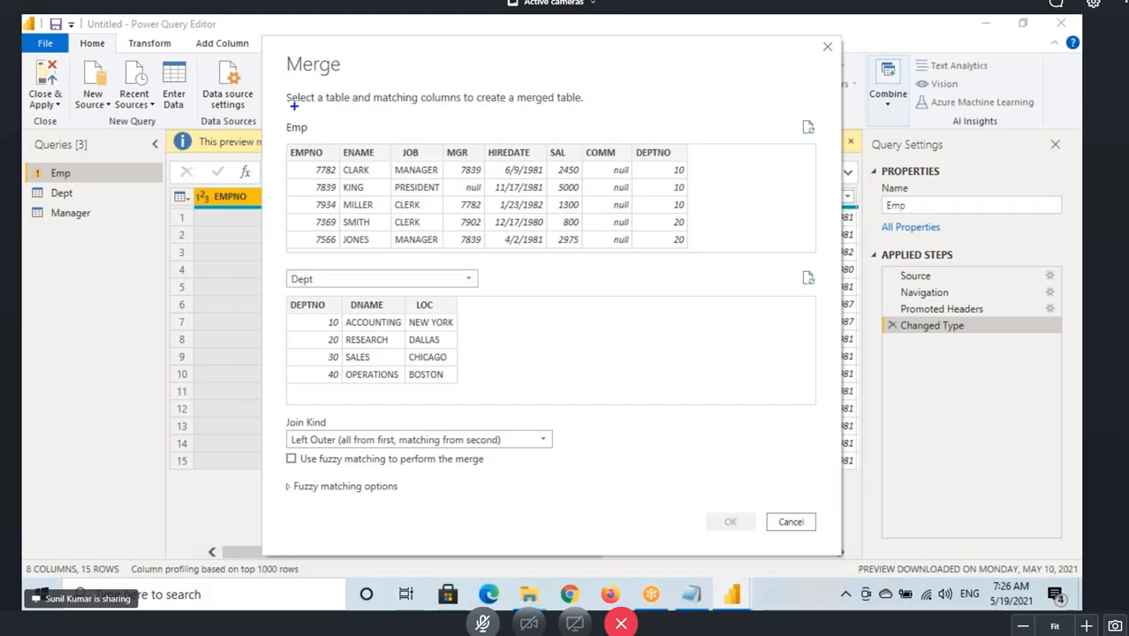
Mark up the merge instructions and both DEPTNO columns, then select DEPTNO in the Emp preview as a matching column.
left_click_drag(284, 90, 355, 111)
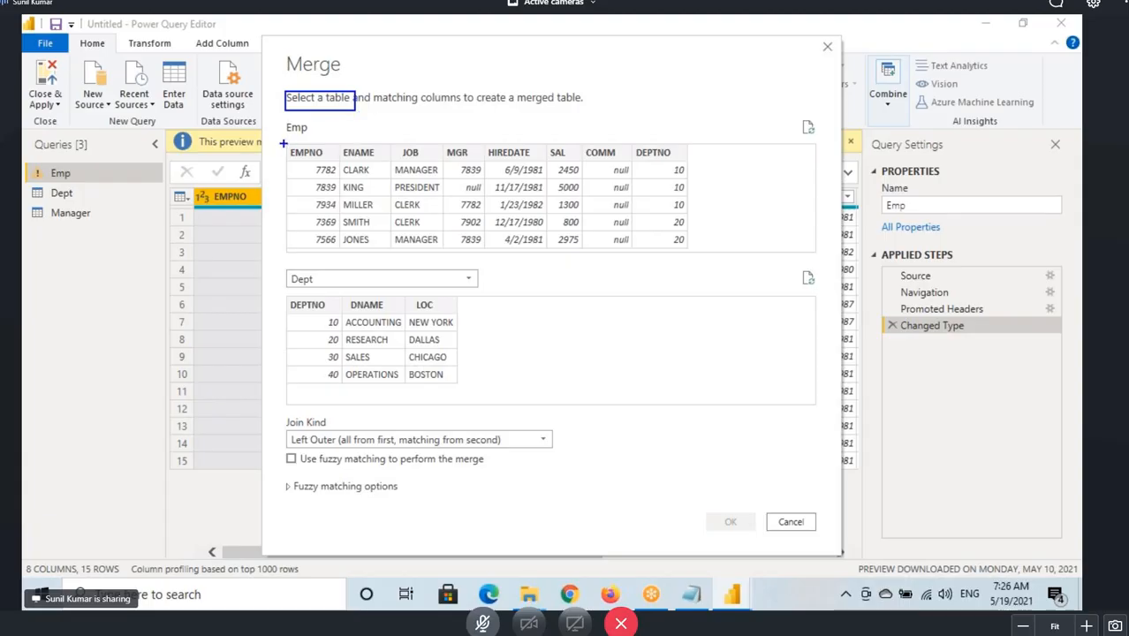
mouse_move(282, 143)
left_mouse_down()
mouse_move(338, 133)
mouse_move(292, 139)
left_mouse_up()
mouse_move(315, 268)
left_mouse_down()
mouse_move(290, 283)
mouse_move(320, 263)
left_mouse_up()
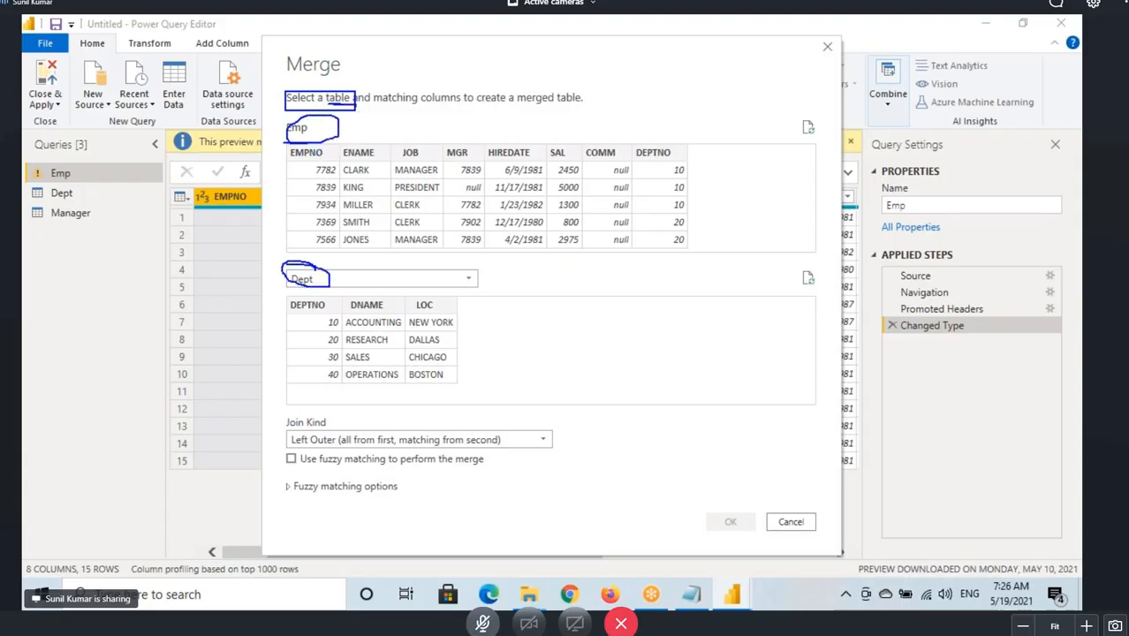
mouse_move(378, 108)
left_mouse_down()
mouse_move(457, 102)
mouse_move(374, 93)
left_mouse_up()
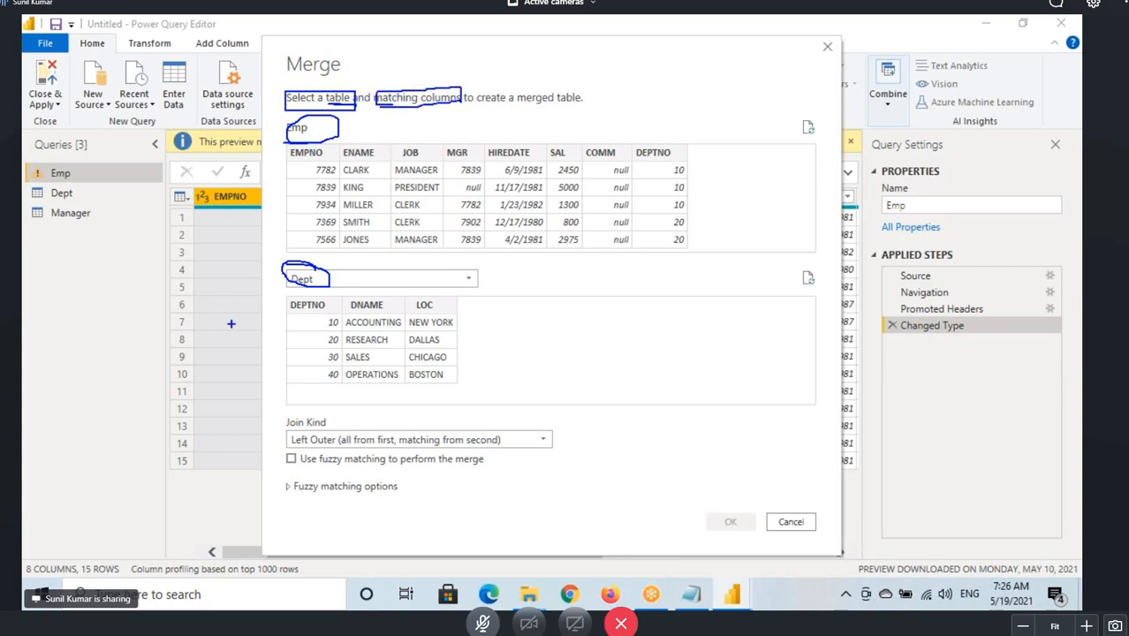
mouse_move(62, 235)
left_mouse_down()
mouse_move(58, 264)
mouse_move(89, 284)
left_mouse_up()
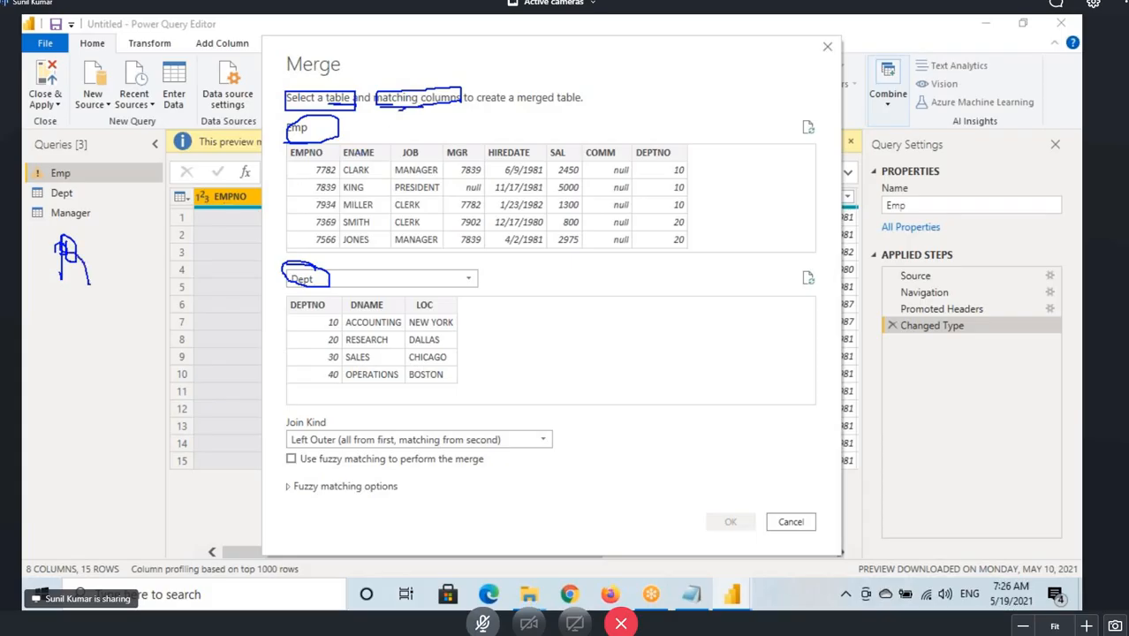
left_click_drag(425, 111, 472, 108)
left_click_drag(660, 140, 660, 181)
left_click_drag(316, 305, 310, 362)
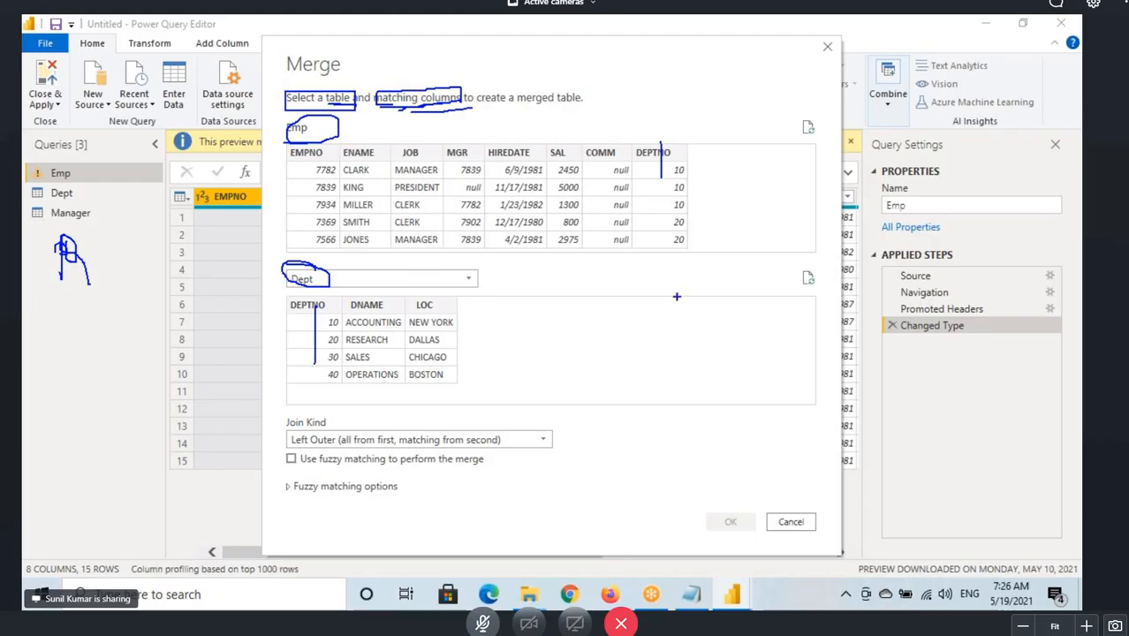
key("Escape")
left_click(661, 159)
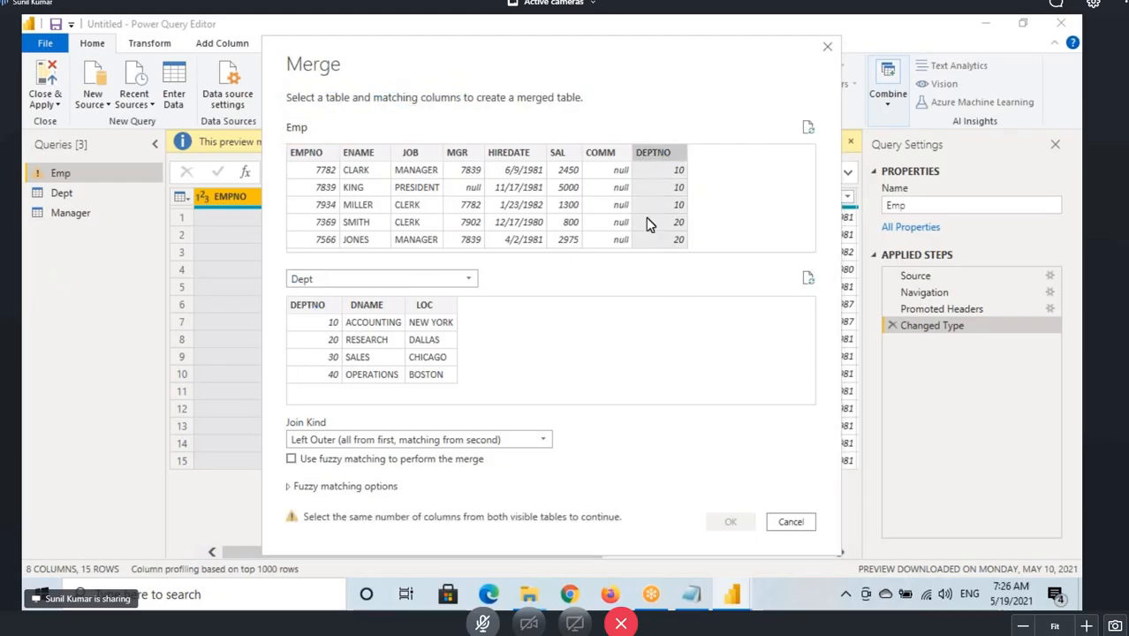
Select DEPTNO as the matching column in the Dept preview and mark up the Join Kind setting.
left_click(316, 307)
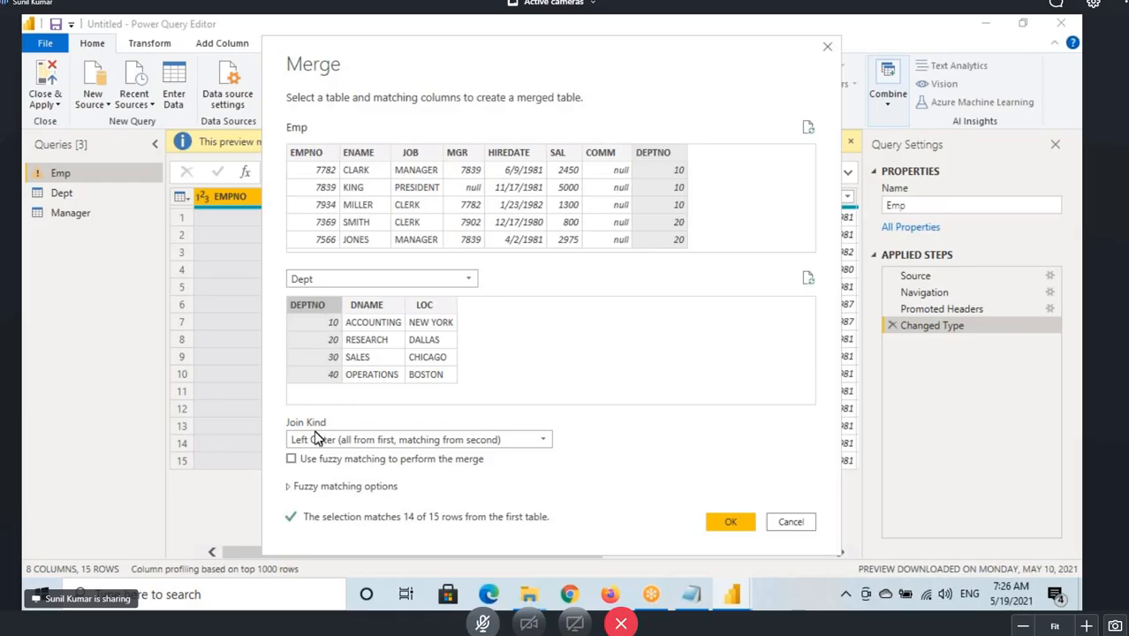
left_click_drag(286, 430, 557, 447)
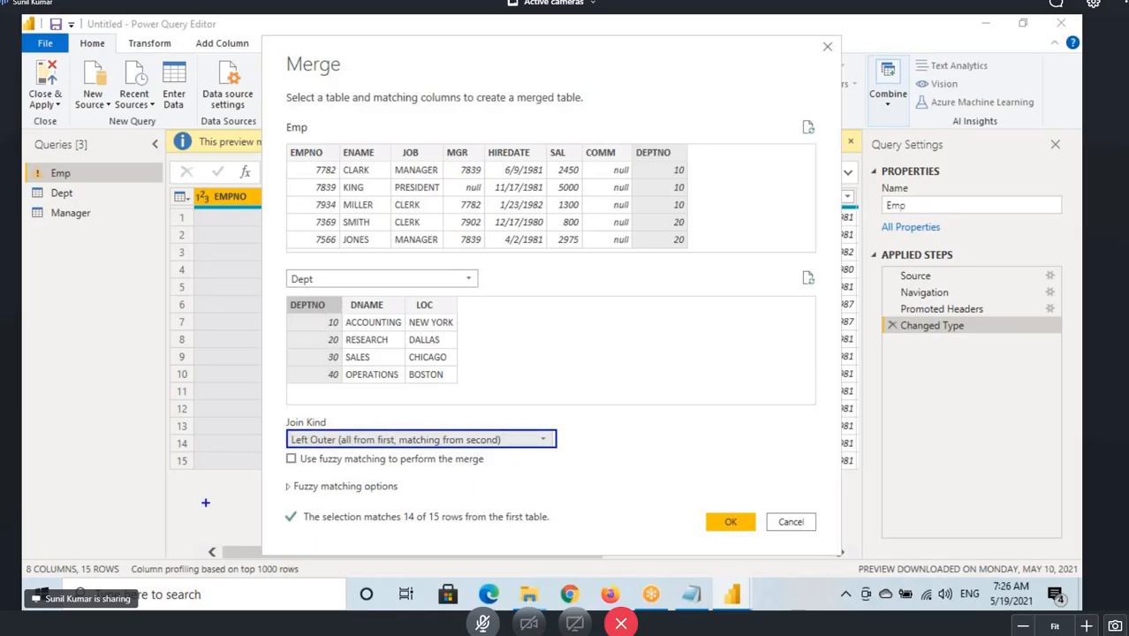
mouse_move(189, 510)
left_mouse_down()
mouse_move(189, 493)
mouse_move(287, 445)
mouse_move(253, 468)
left_mouse_up()
mouse_move(299, 431)
left_mouse_down()
mouse_move(337, 401)
mouse_move(277, 416)
mouse_move(307, 432)
left_mouse_up()
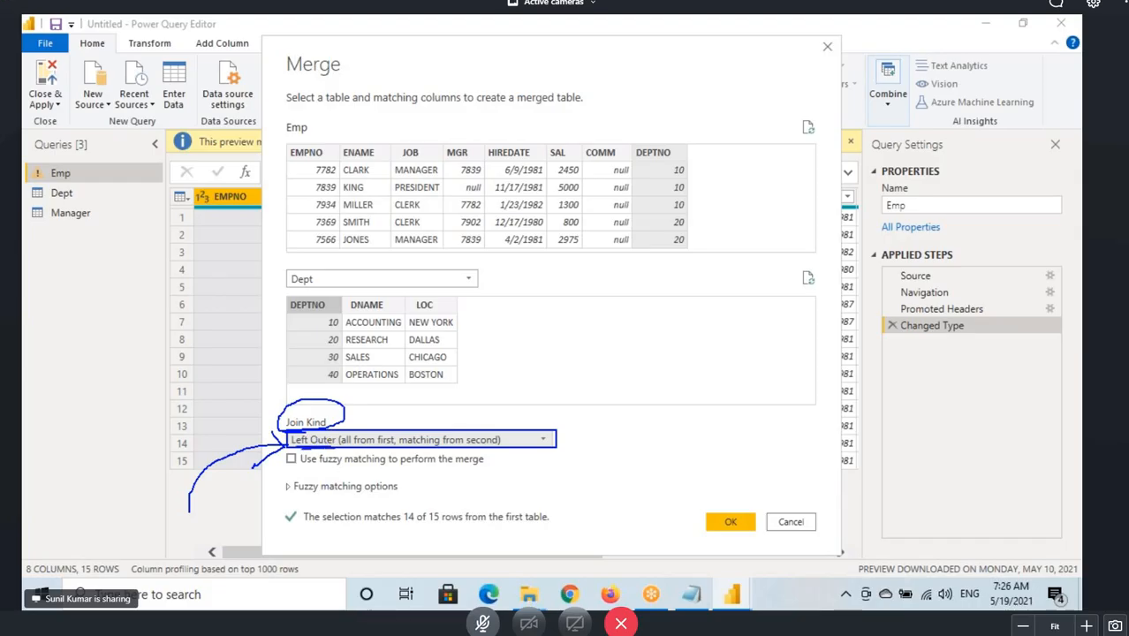
key("Escape")
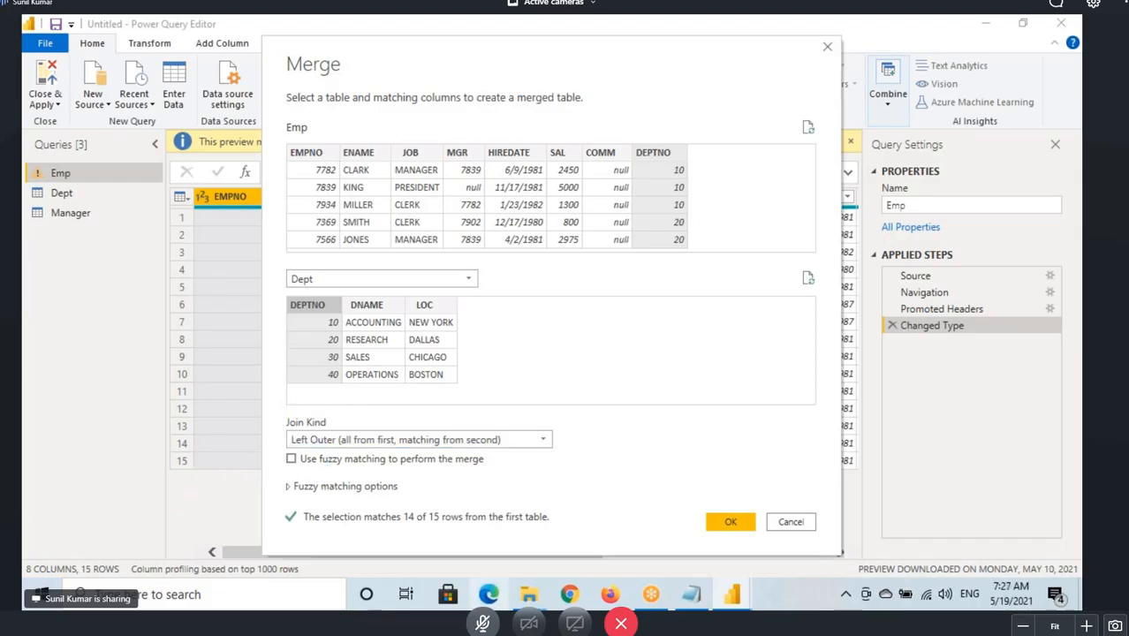
Switch to Notepad and add the line "What is the Default Join Kind / Join Type in Power Query?" below the join list.
left_click(692, 594)
left_click(503, 499)
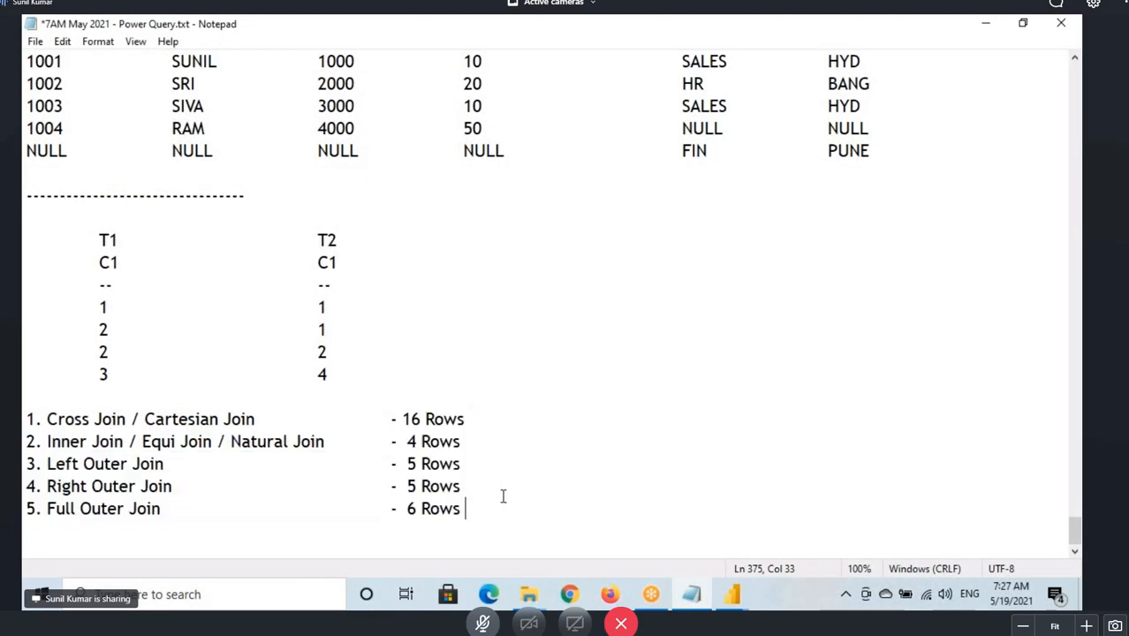
key("Return")
key("Return")
key("Return")
key("Return")
key("Return")
key("Return")
key("Return")
key("Return")
key("Return")
key("Return")
key("Return")
key("Return")
key("Return")
key("Return")
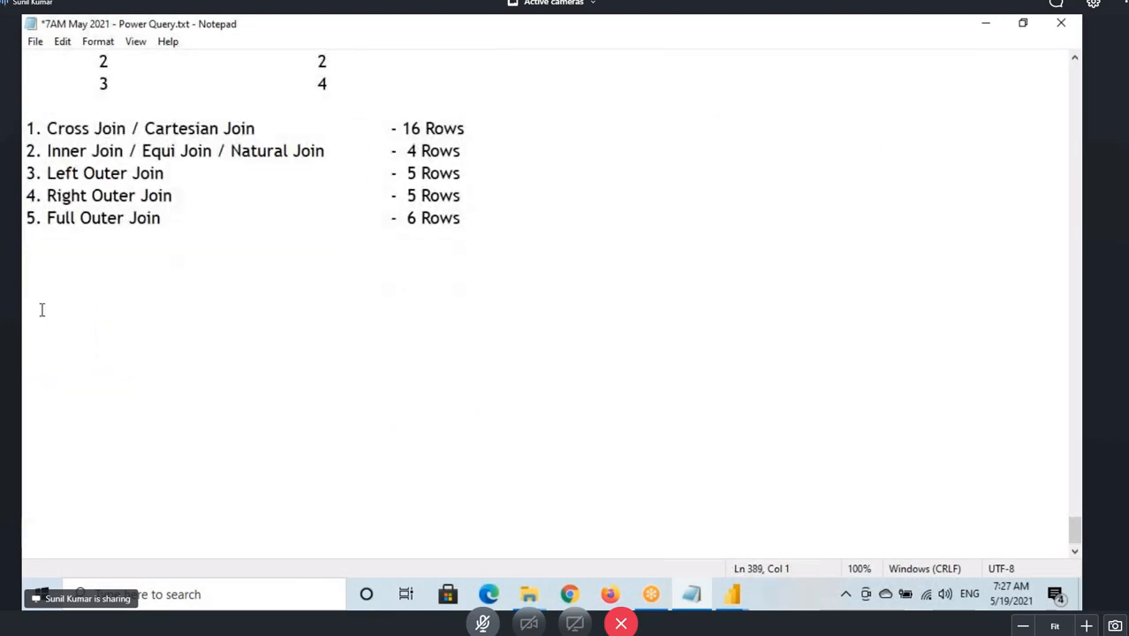
left_click(40, 266)
type("What ")
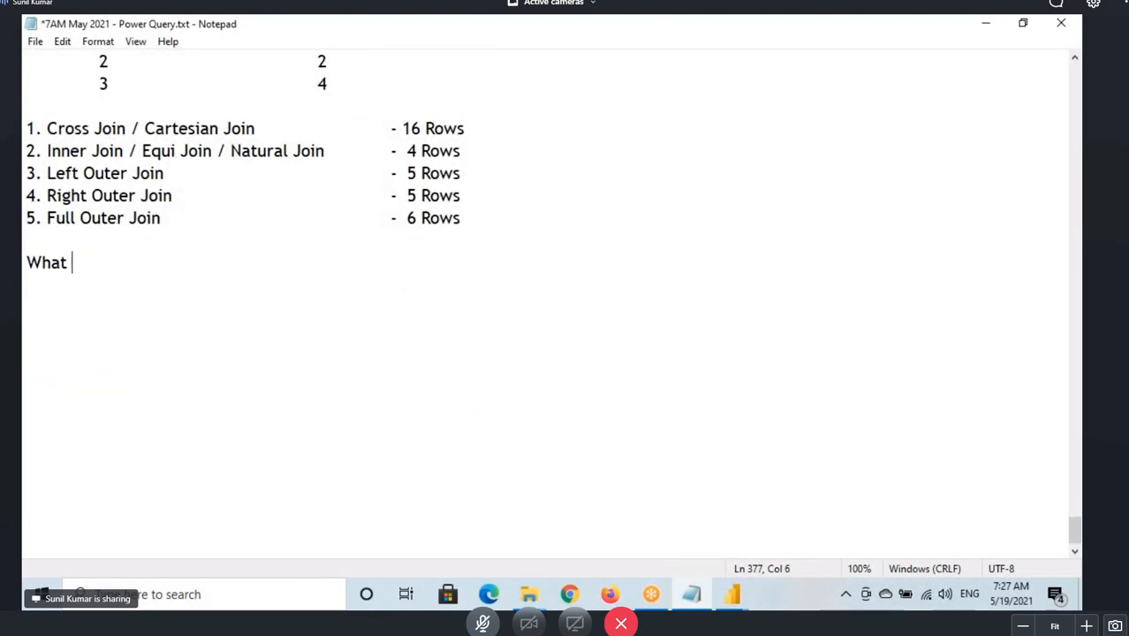
type("is the D")
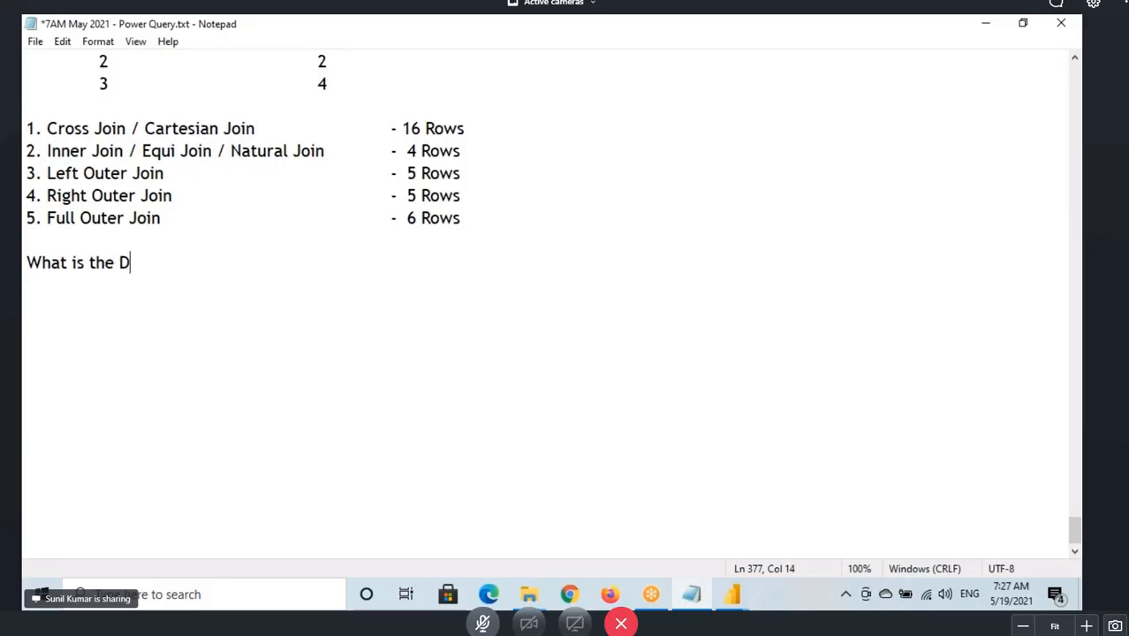
type("efault Join ")
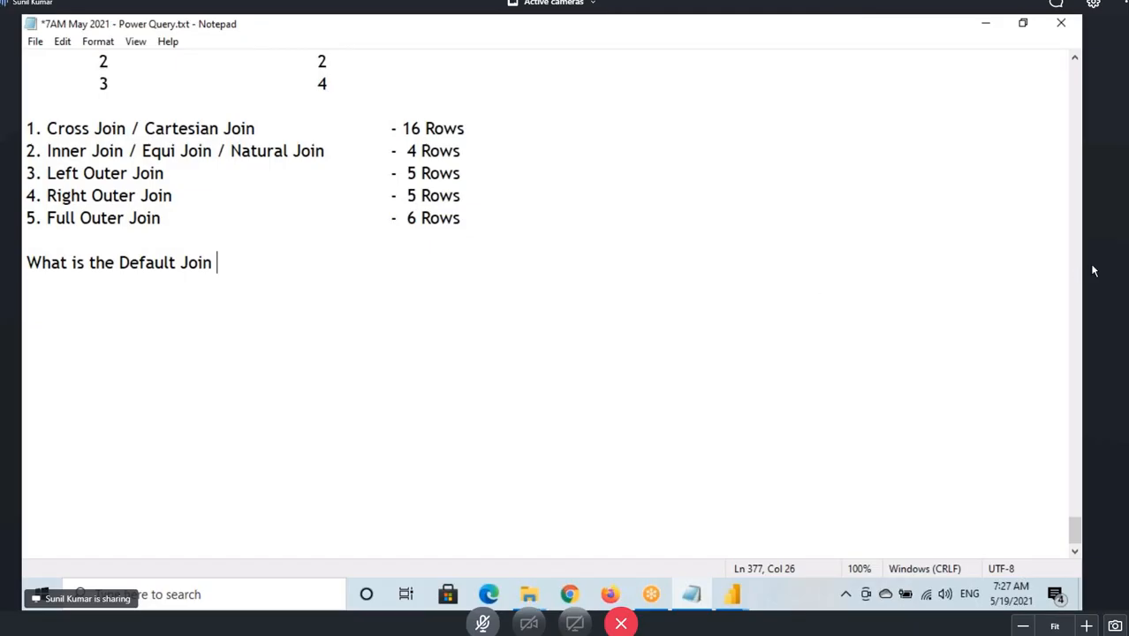
type("Kind / Join Type ")
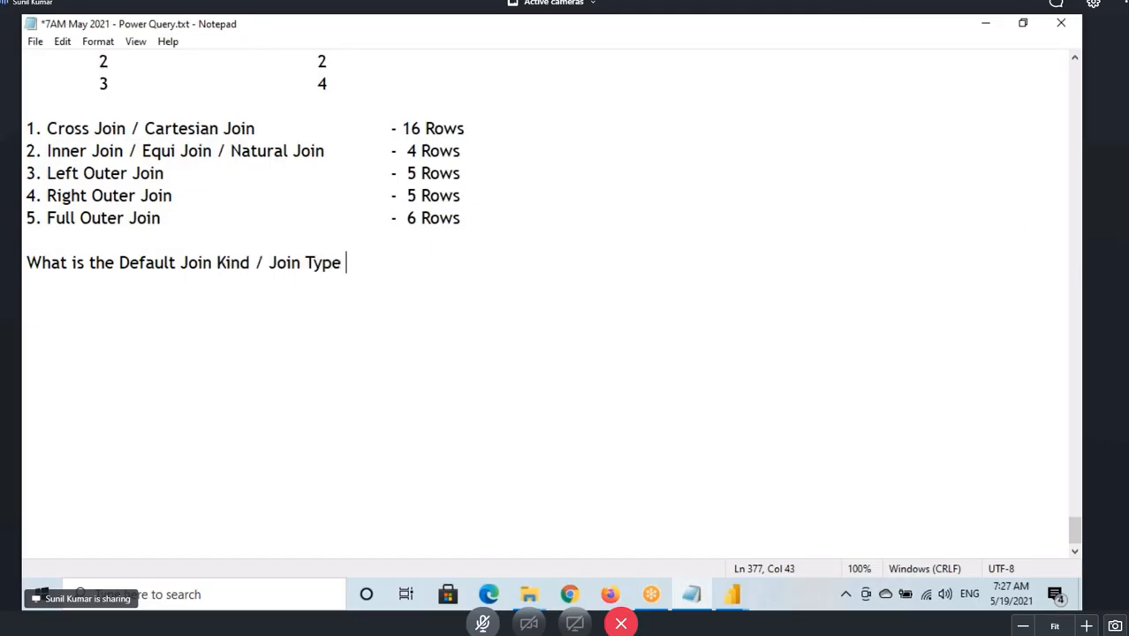
type("in Power Queru")
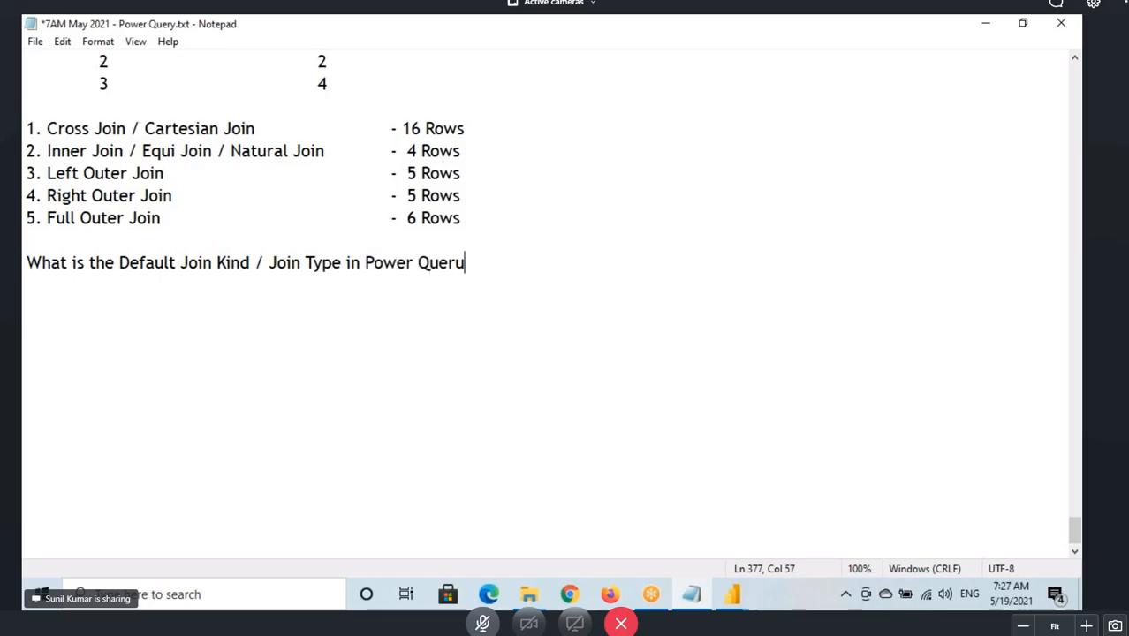
key("BackSpace")
type("y?")
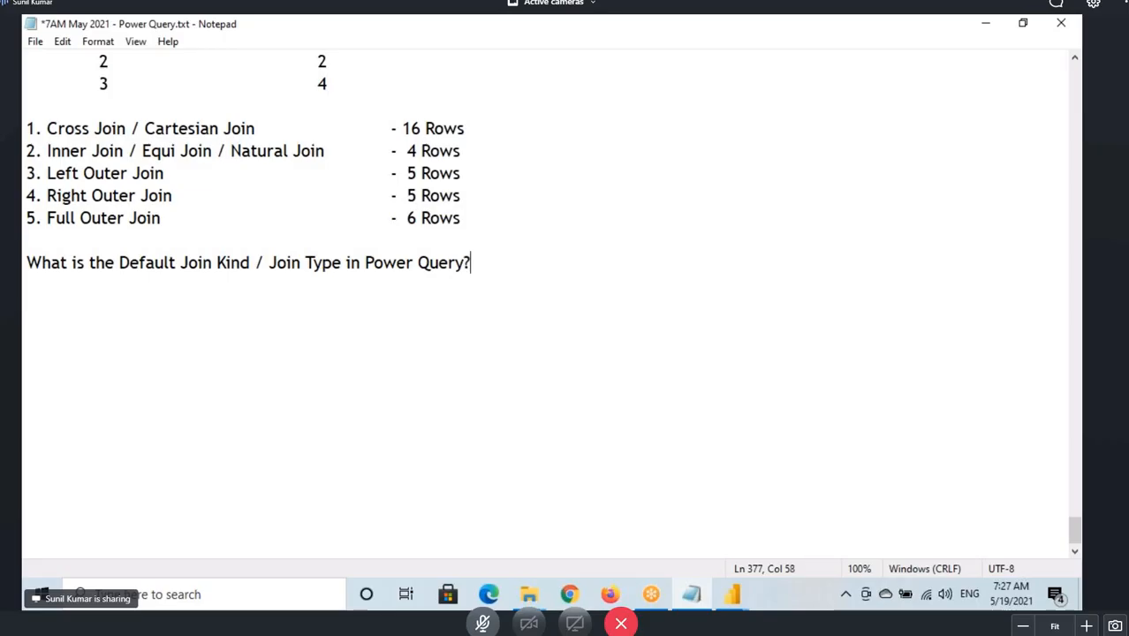
key("Return")
Copy "Left Outer Join" from the join list and paste it beneath the question as its answer.
left_click_drag(47, 173, 189, 172)
key("ctrl+c")
left_click(48, 284)
key("ctrl+v")
left_click_drag(47, 287, 577, 484)
Return to the Merge dialog, review the Join Kind options, keep Left Outer and confirm the merge.
left_click(732, 594)
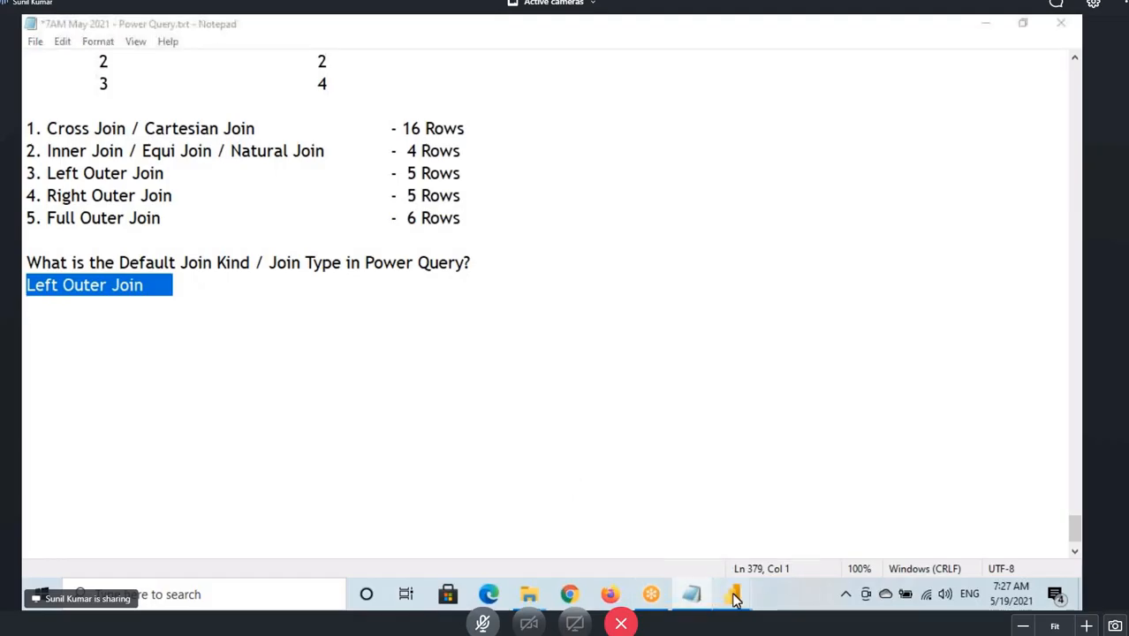
left_click(800, 541)
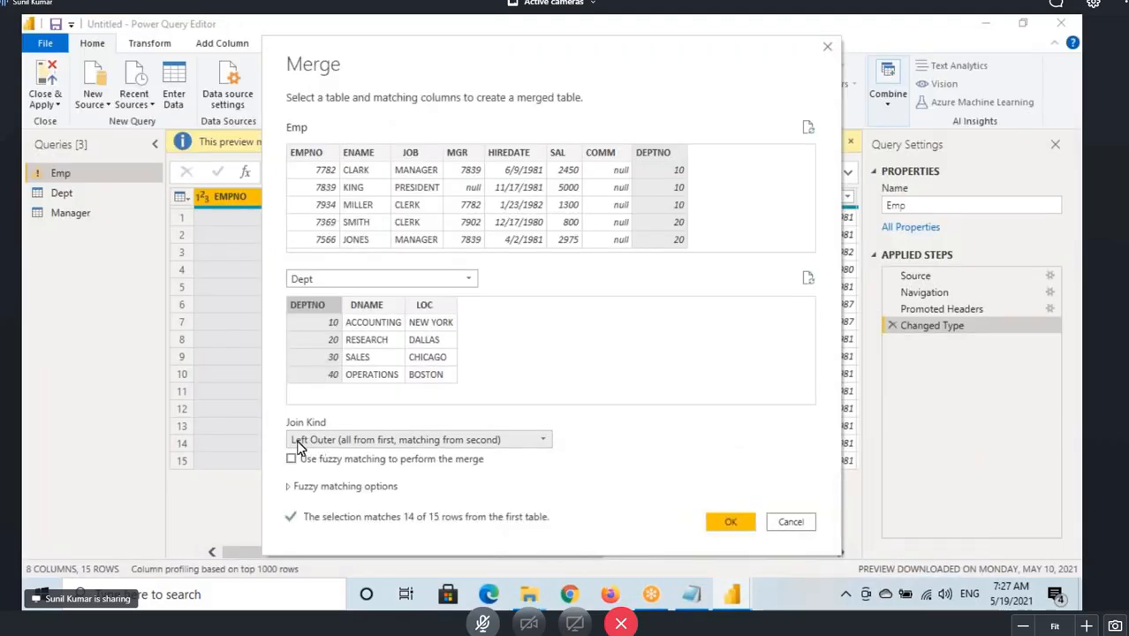
left_click(337, 445)
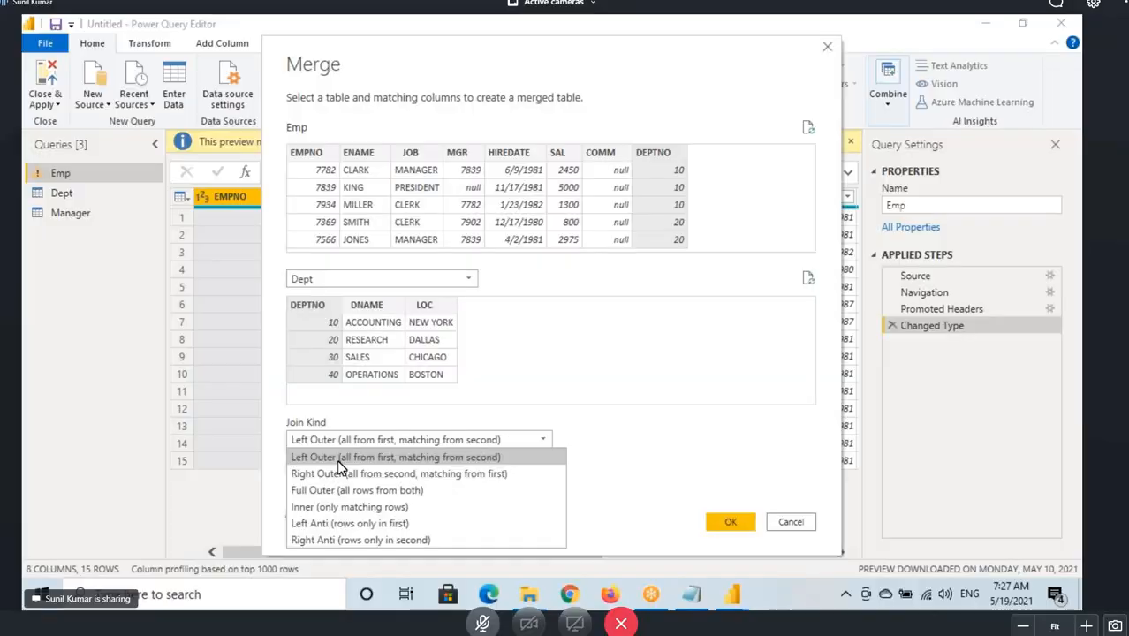
left_click(313, 441)
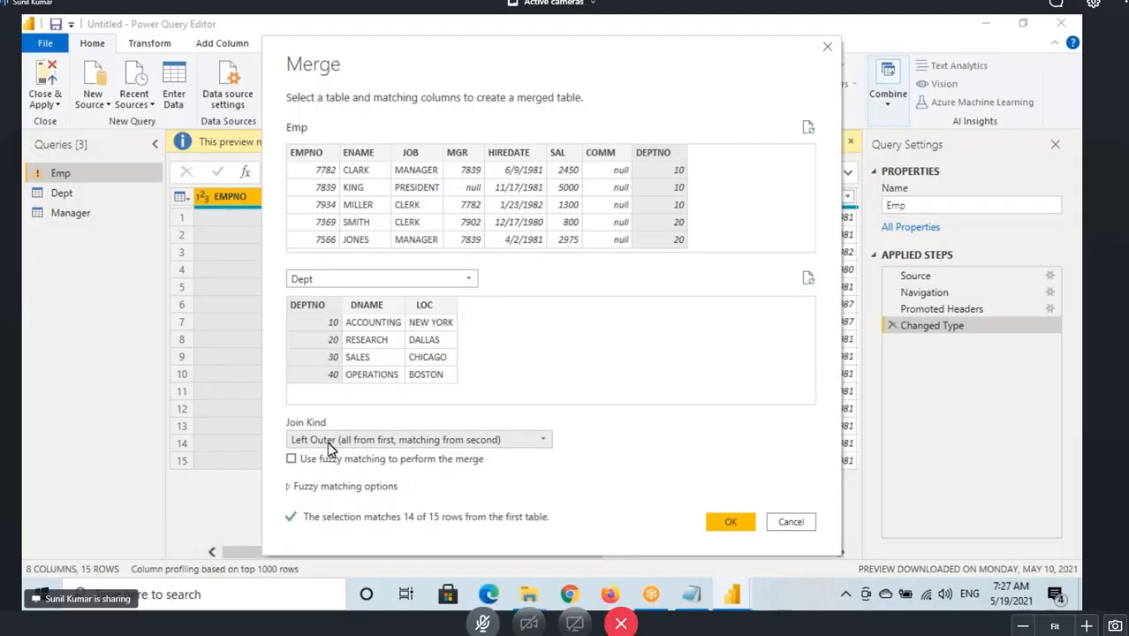
left_click(730, 522)
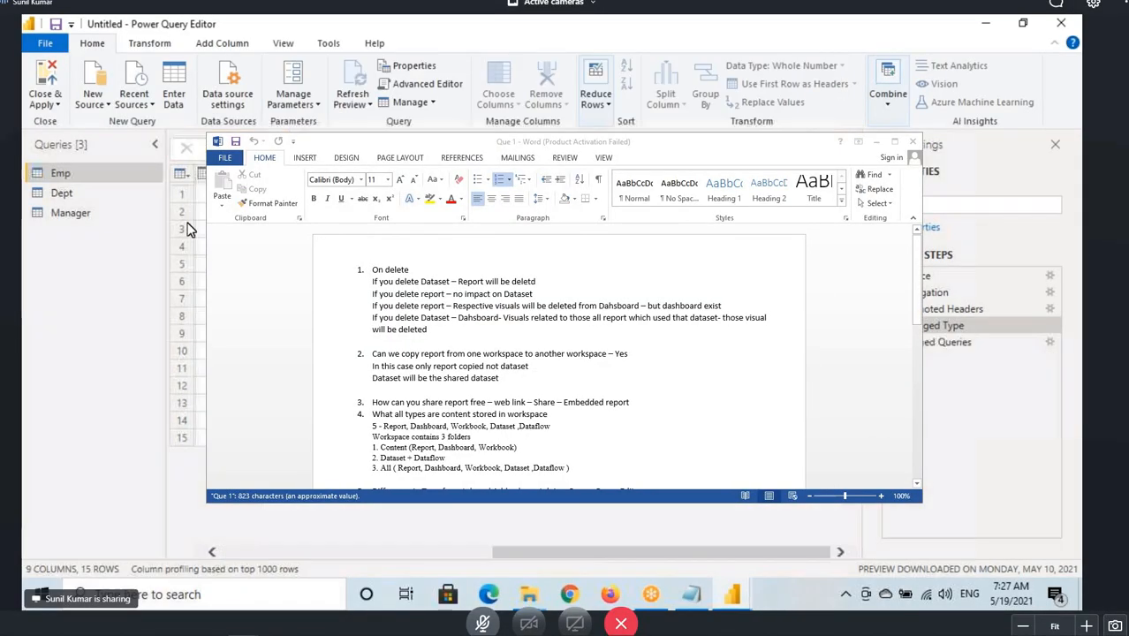
Mark up the merged Emp query, its new Dept column, the column count, the merge formula and the expand icon.
key("ctrl+2")
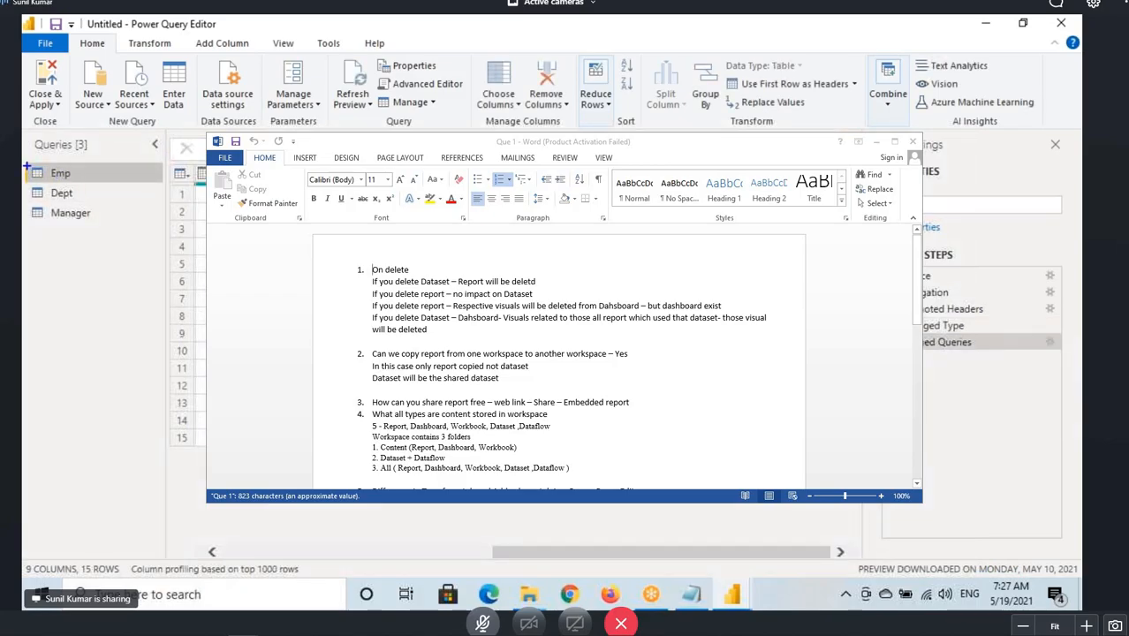
left_click_drag(27, 163, 109, 183)
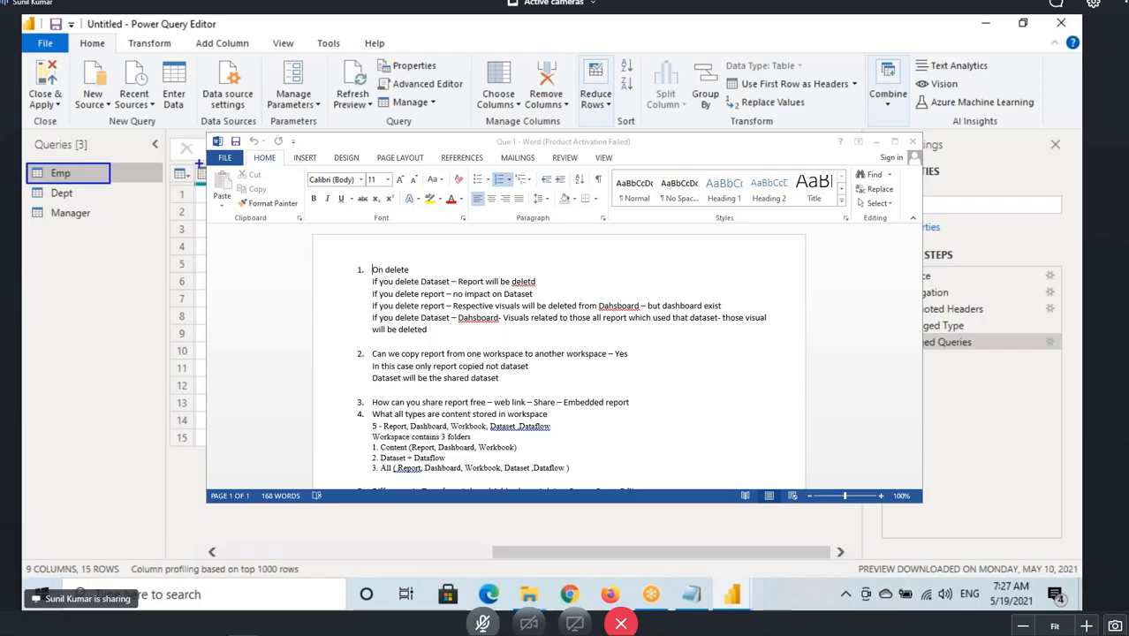
left_click_drag(739, 150, 1128, 423)
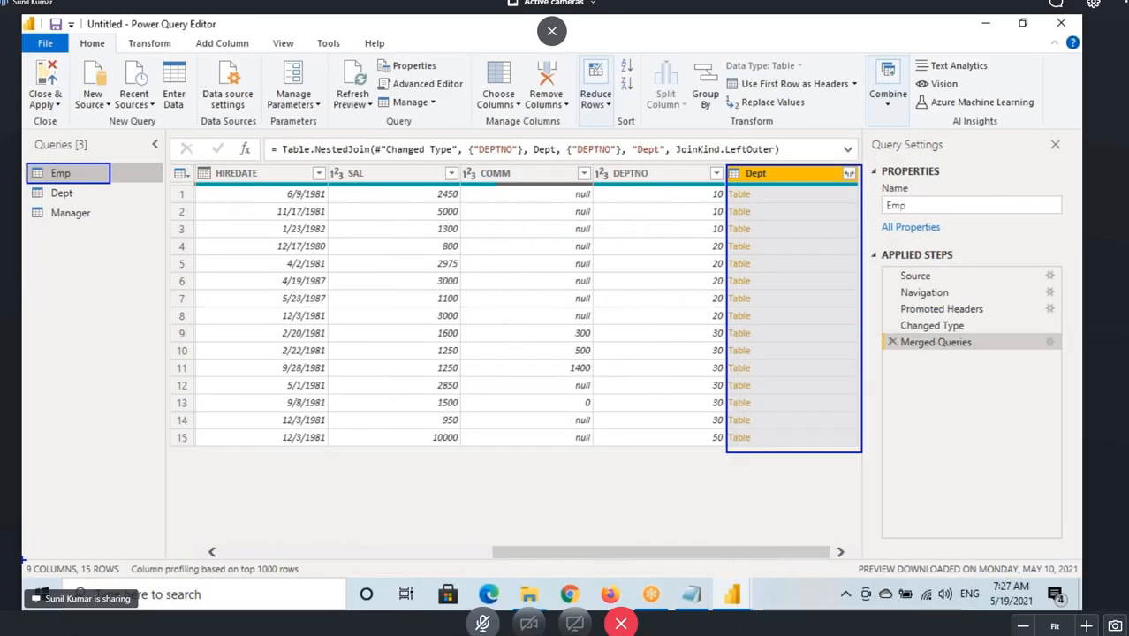
mouse_move(38, 554)
left_mouse_down()
mouse_move(24, 573)
mouse_move(47, 560)
mouse_move(27, 556)
left_mouse_up()
left_click_drag(50, 185, 77, 184)
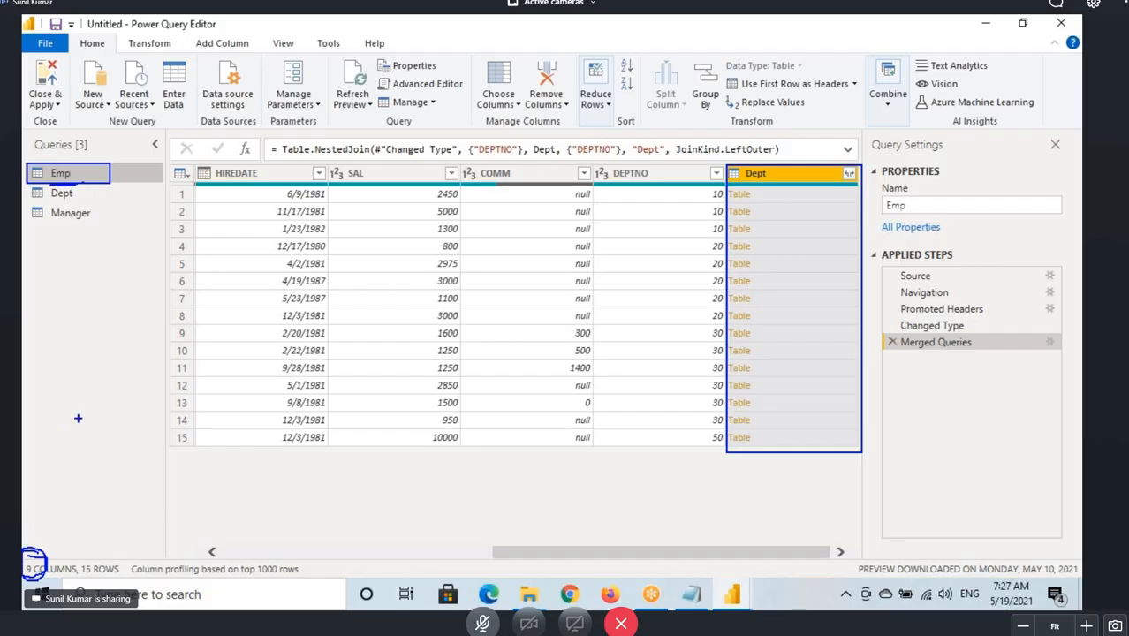
left_click_drag(33, 554, 71, 496)
left_click_drag(41, 506, 85, 512)
left_click_drag(751, 120, 766, 165)
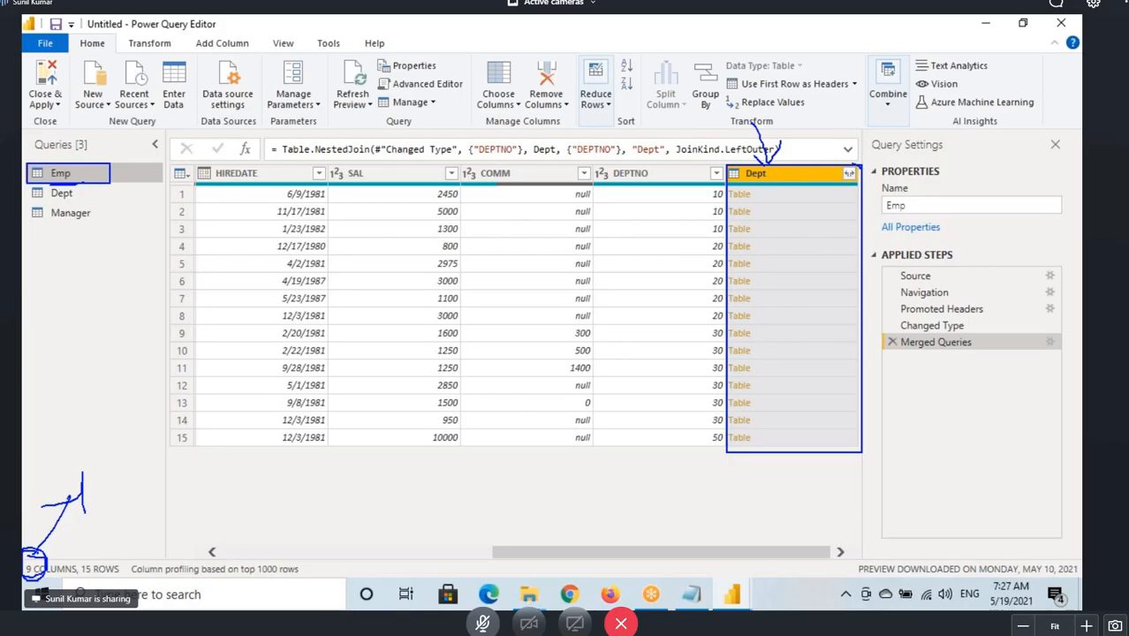
left_click_drag(843, 185, 858, 163)
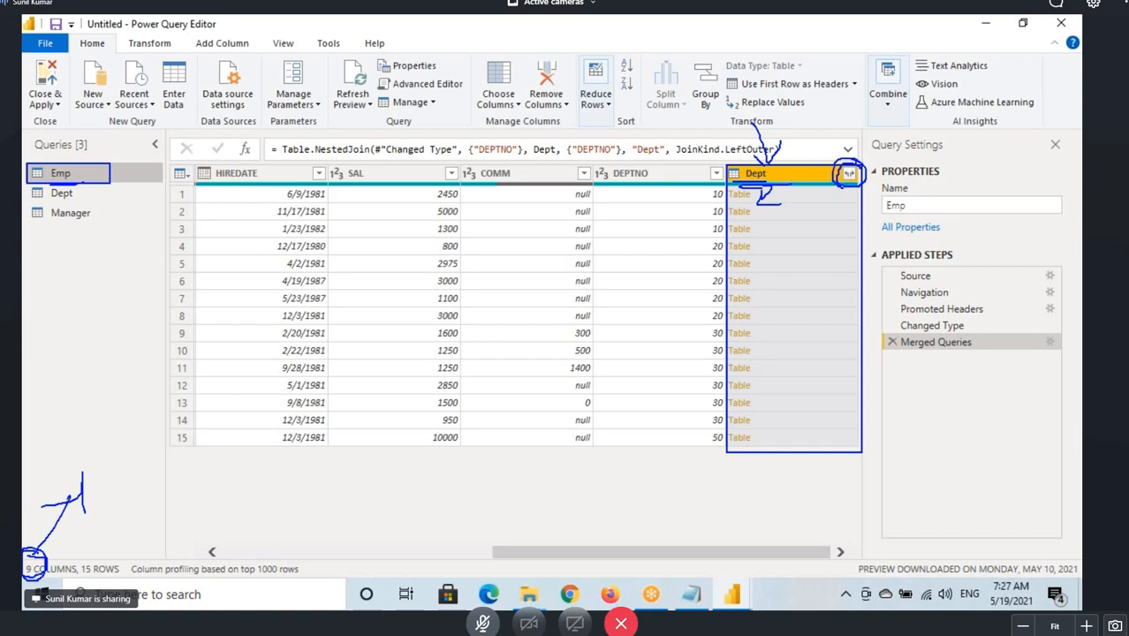
left_click_drag(846, 98, 847, 168)
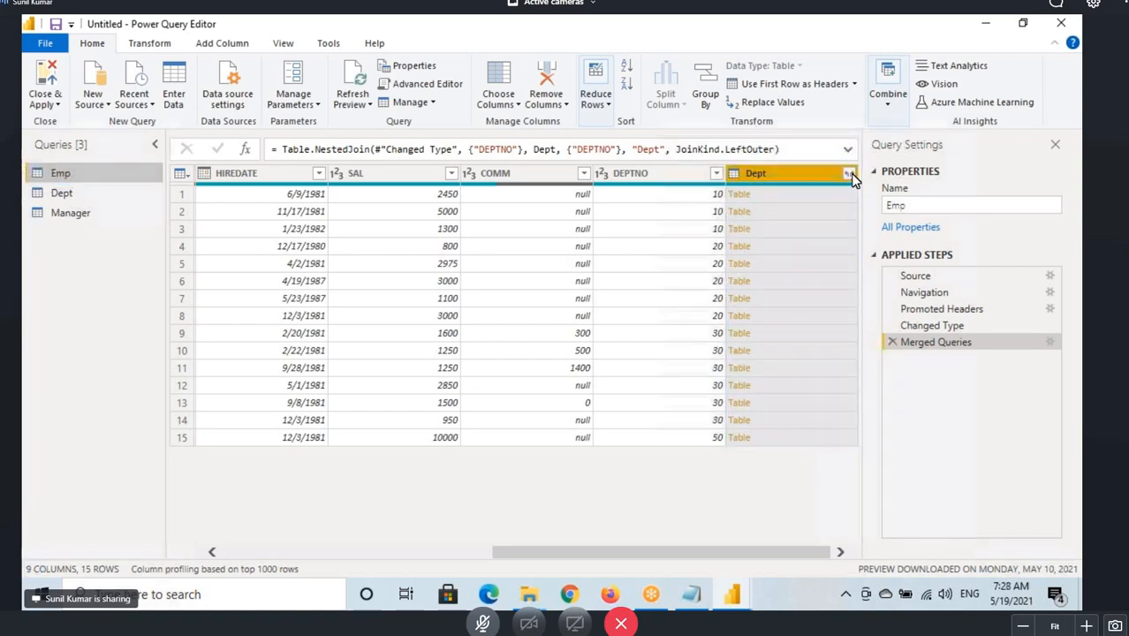
Choose DNAME and LOC to expand from the Dept column and mark up the Expand and Aggregate options.
left_click(848, 173)
left_click(625, 258)
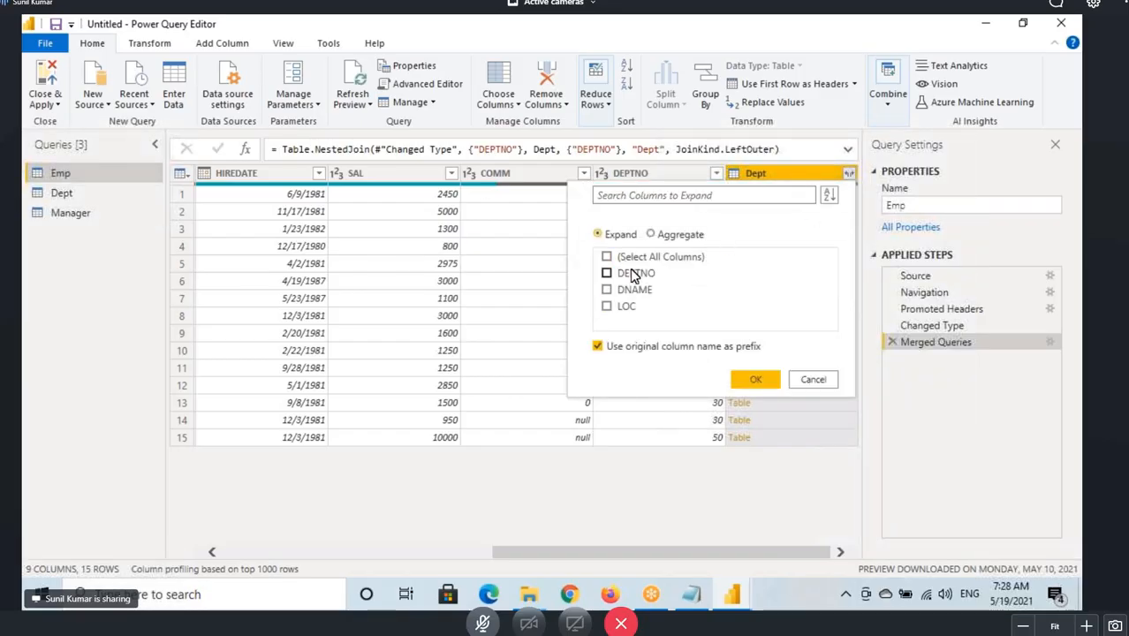
left_click(607, 290)
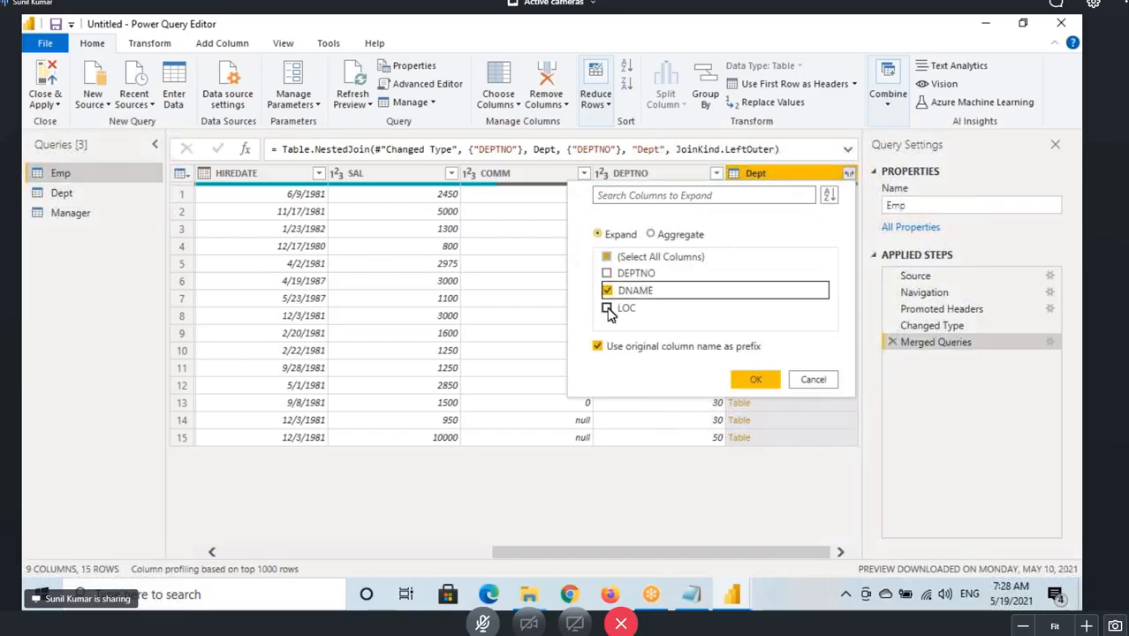
left_click(607, 307)
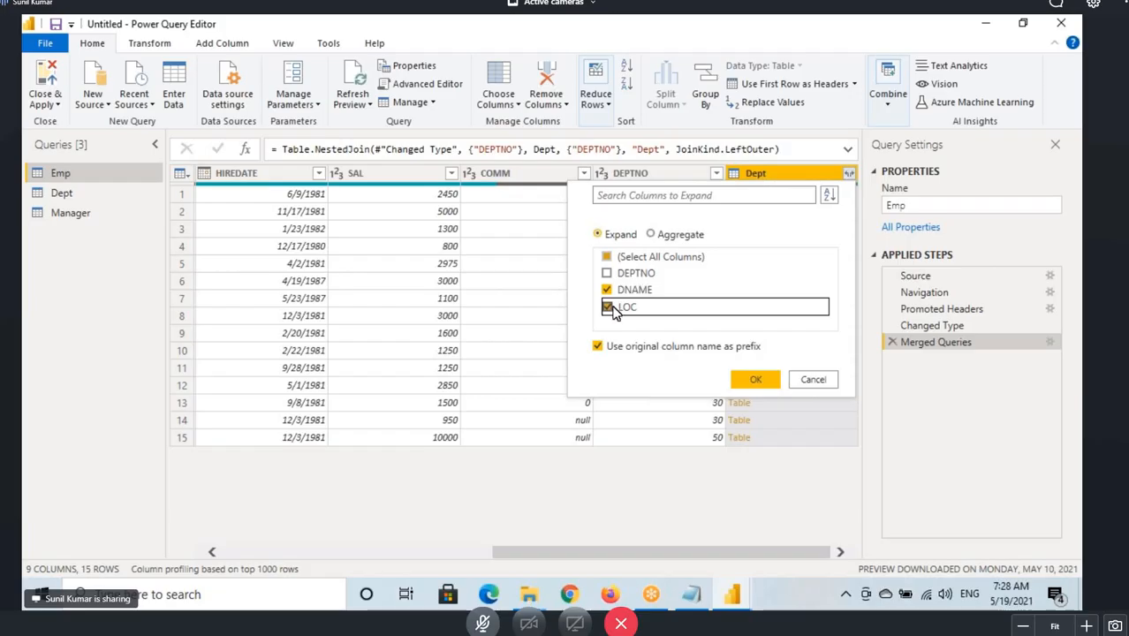
left_click(599, 232)
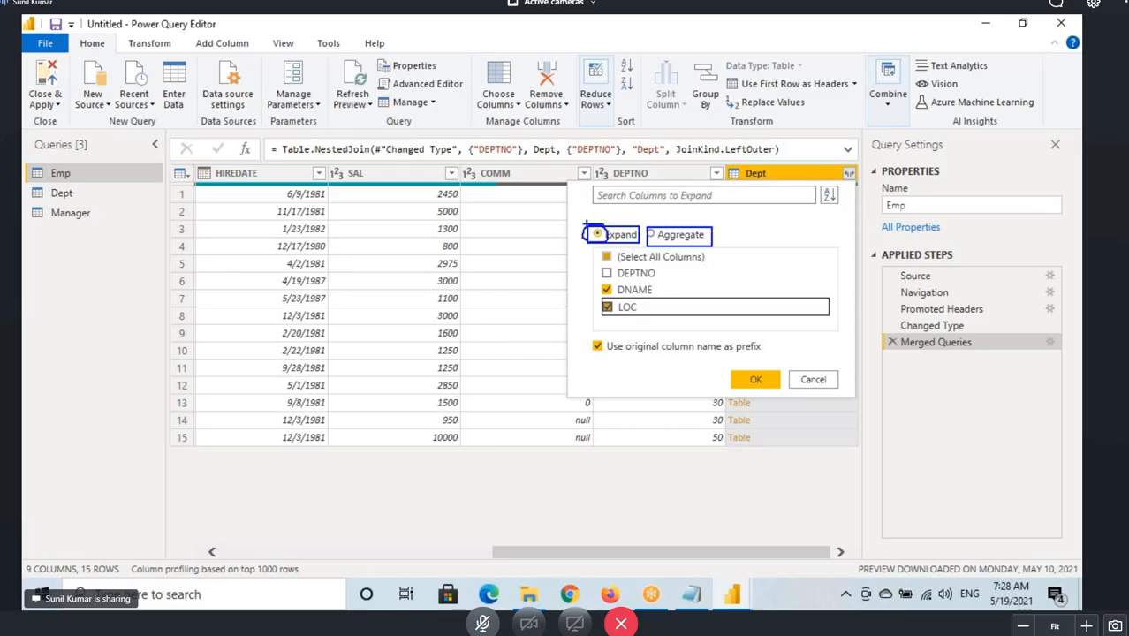
left_click_drag(572, 206, 582, 221)
left_click_drag(655, 240, 689, 237)
key("Escape")
Reopen the Dept column's expand options and select only DNAME and LOC.
left_click(846, 177)
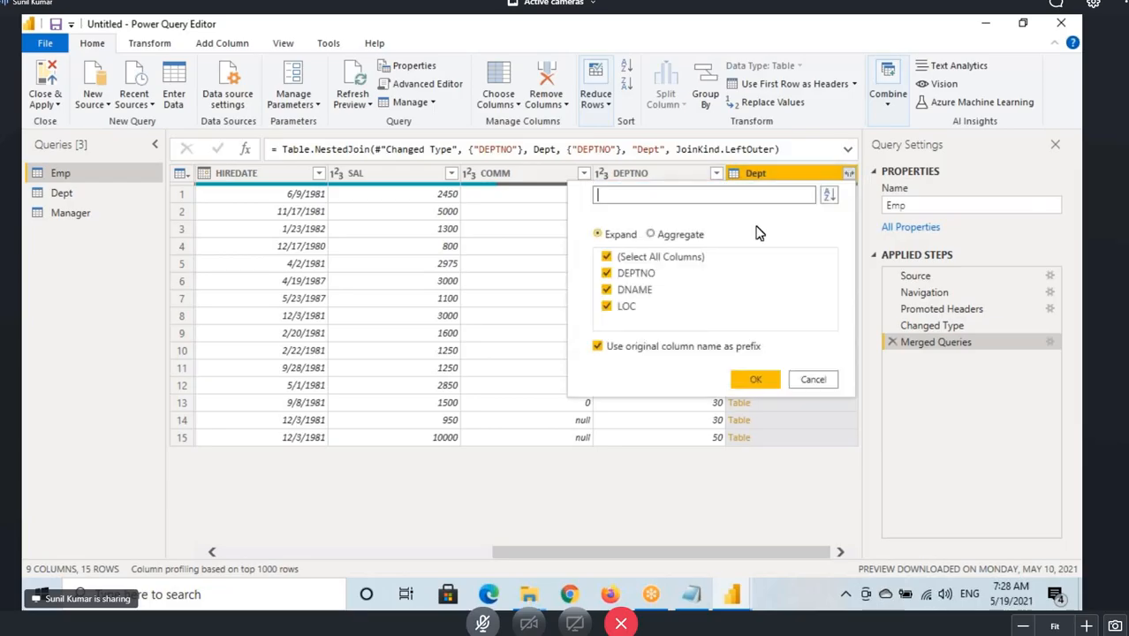
left_click(606, 256)
left_click(606, 288)
left_click(620, 305)
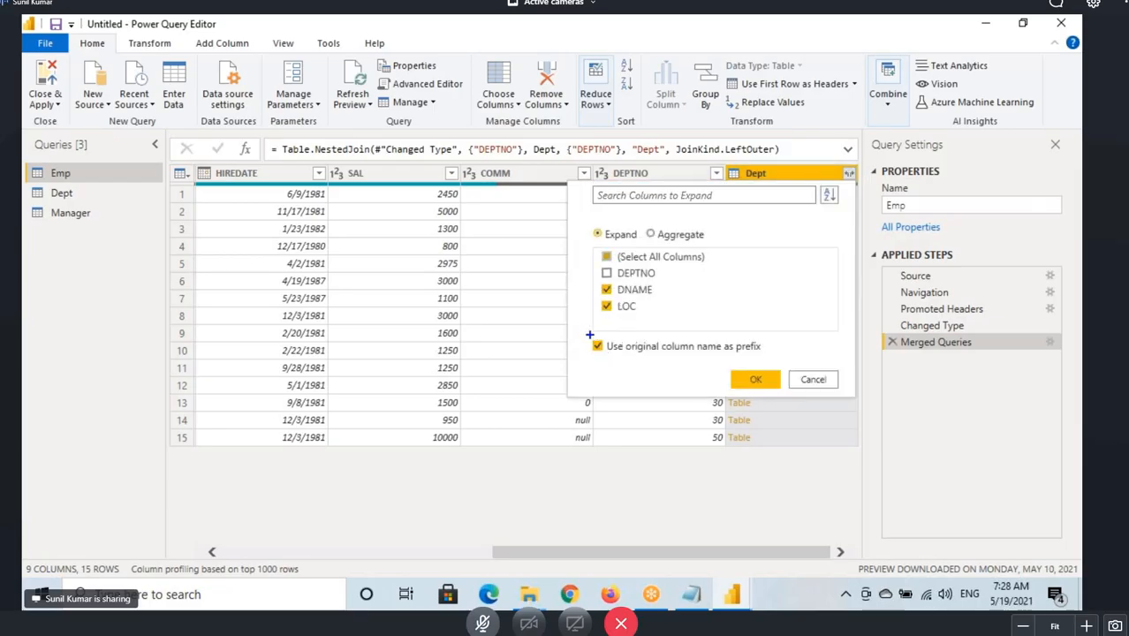
Mark up the original-column-name prefix option and sketch the prefixed Dept column names it produces.
left_click_drag(589, 332, 770, 362)
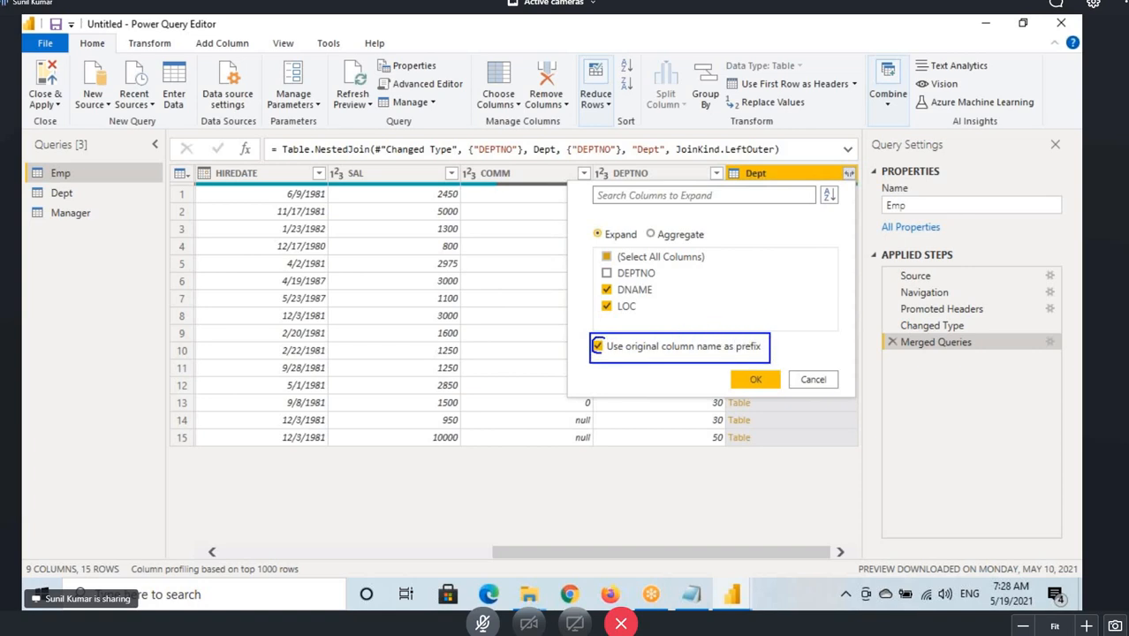
mouse_move(598, 352)
left_mouse_down()
mouse_move(609, 338)
mouse_move(593, 351)
left_mouse_up()
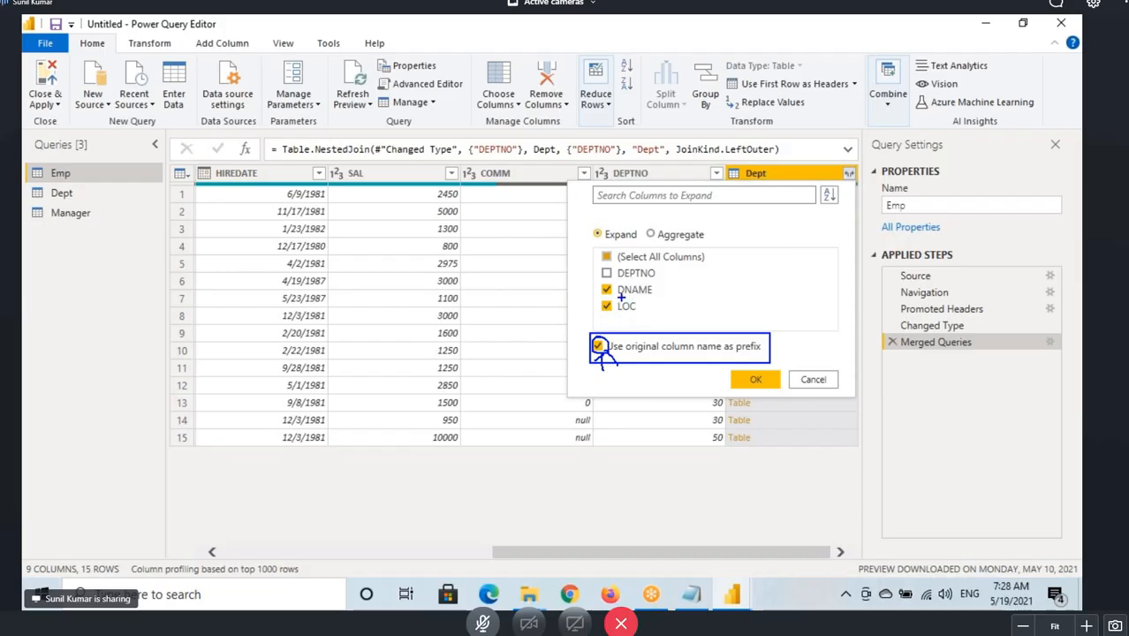
mouse_move(621, 297)
left_mouse_down()
mouse_move(669, 298)
mouse_move(726, 279)
mouse_move(750, 288)
mouse_move(761, 272)
mouse_move(794, 281)
left_mouse_up()
left_click_drag(792, 256, 796, 279)
left_click_drag(802, 265, 812, 265)
left_click_drag(808, 259, 807, 272)
mouse_move(709, 296)
left_mouse_down()
mouse_move(712, 313)
mouse_move(758, 300)
mouse_move(841, 306)
mouse_move(828, 262)
left_mouse_up()
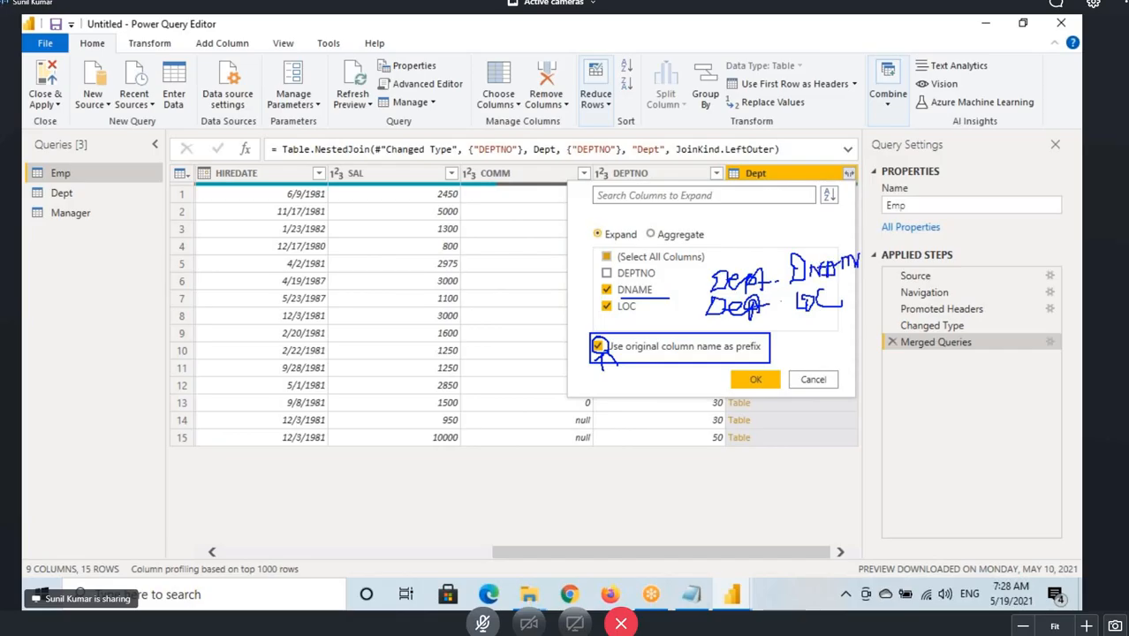
left_click_drag(856, 255, 878, 248)
left_click_drag(731, 290, 844, 282)
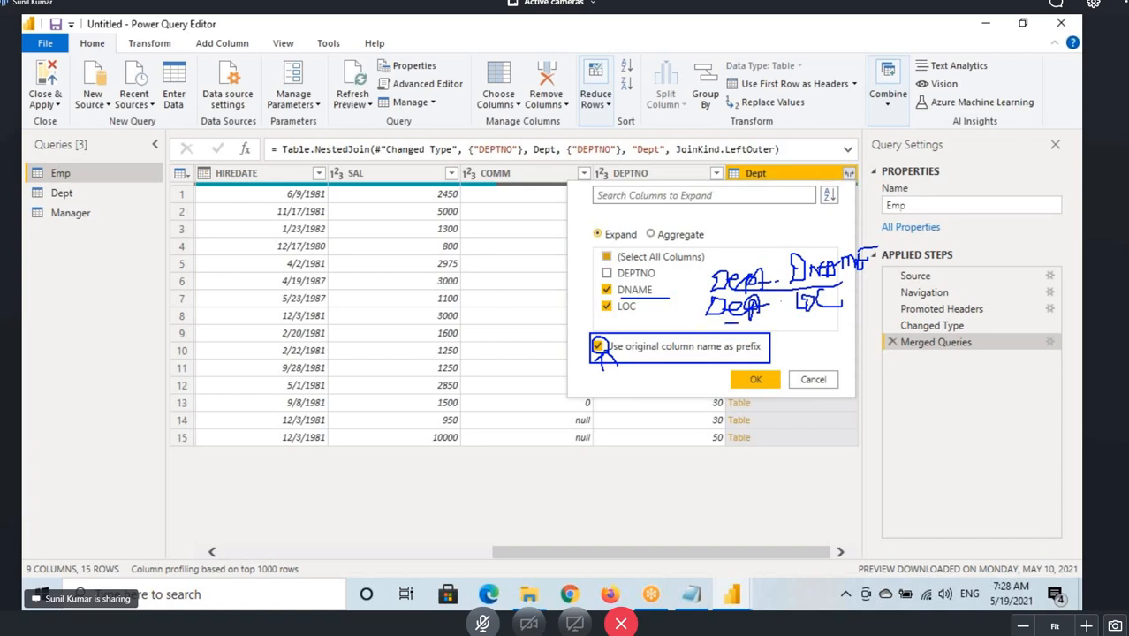
left_click_drag(736, 324, 828, 318)
mouse_move(854, 243)
left_mouse_down()
mouse_move(793, 284)
mouse_move(853, 290)
mouse_move(801, 298)
left_mouse_up()
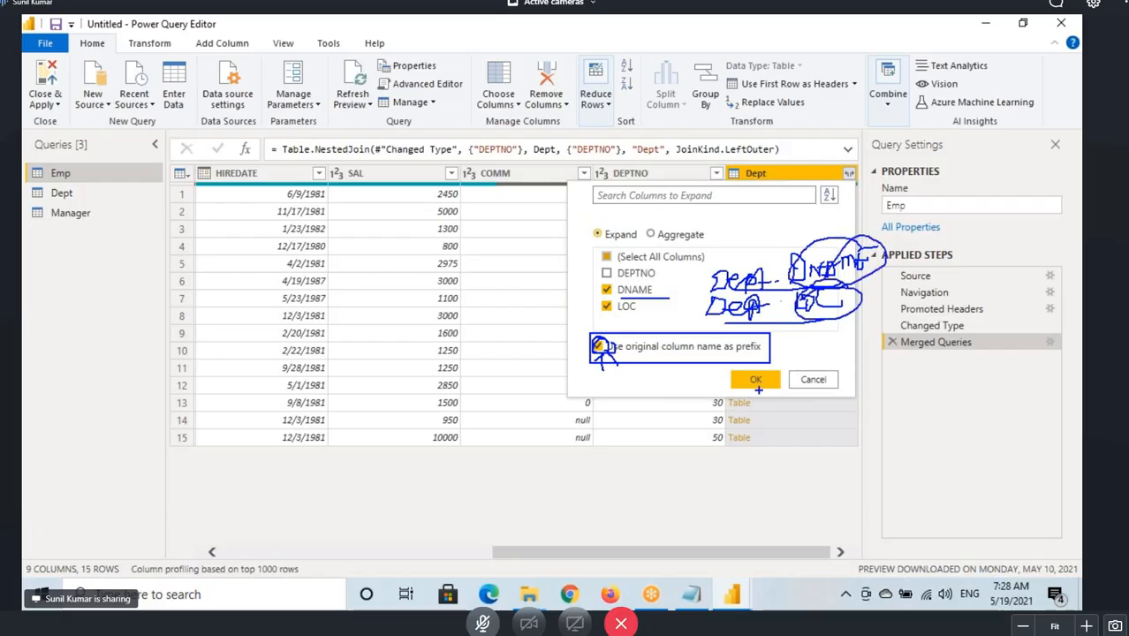
Expand the Dept column into DNAME and LOC, keeping the original column name as prefix.
key("Escape")
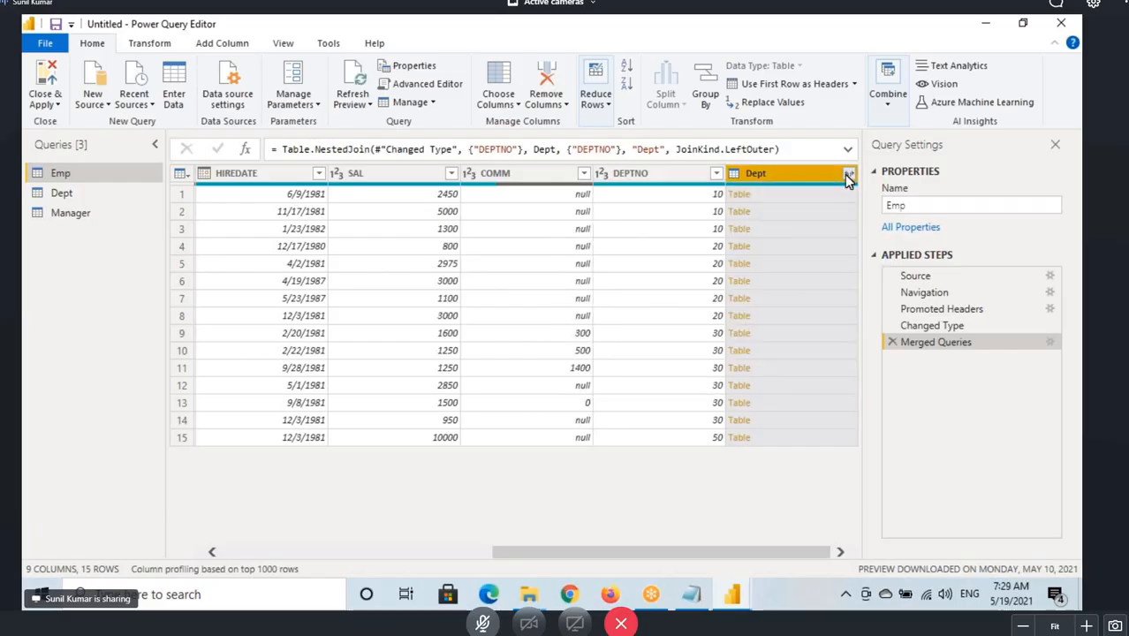
left_click(849, 174)
left_click(621, 257)
left_click(621, 257)
left_click(631, 290)
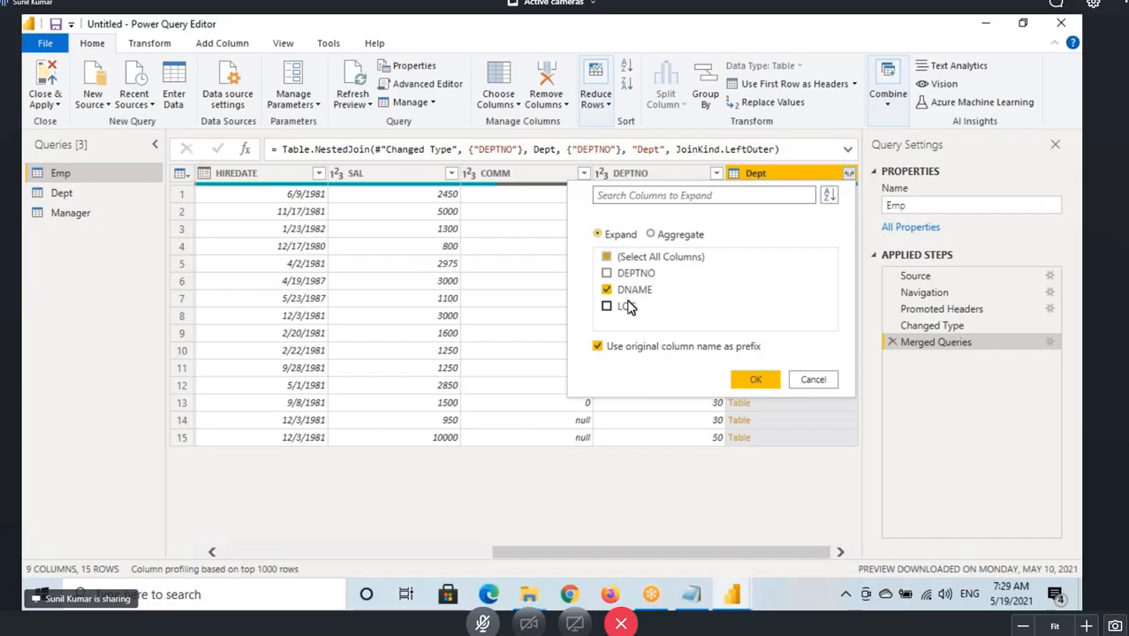
left_click(631, 306)
left_click(755, 379)
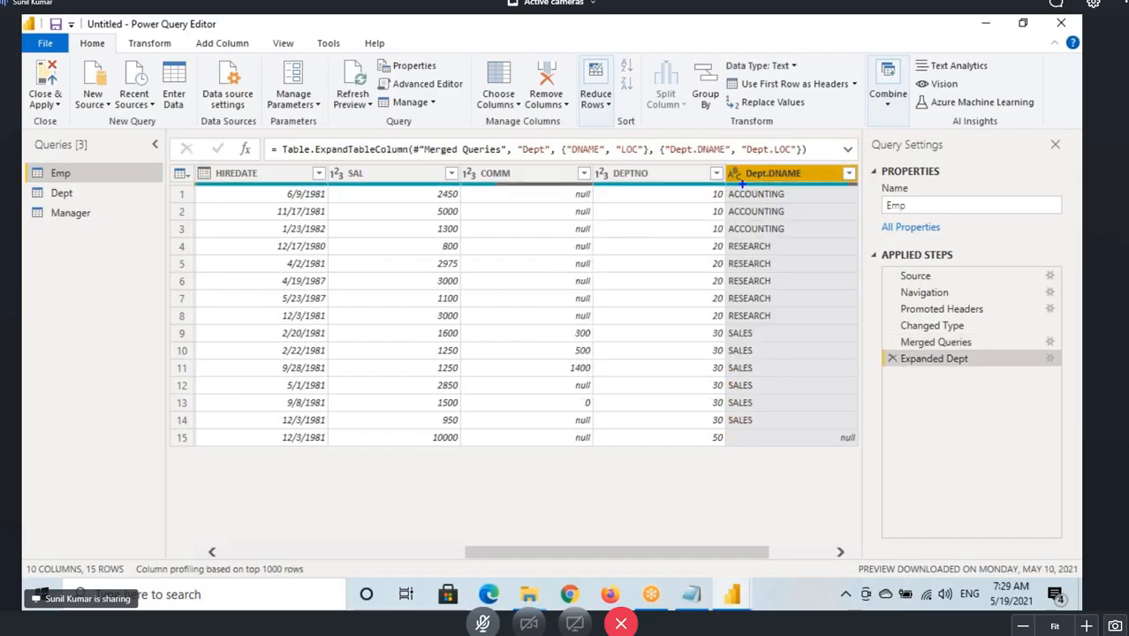
Examine the prefixed Dept.DNAME and Dept.LOC columns in the expanded table.
left_click_drag(743, 182, 791, 183)
key("Escape")
left_click_drag(731, 554, 808, 549)
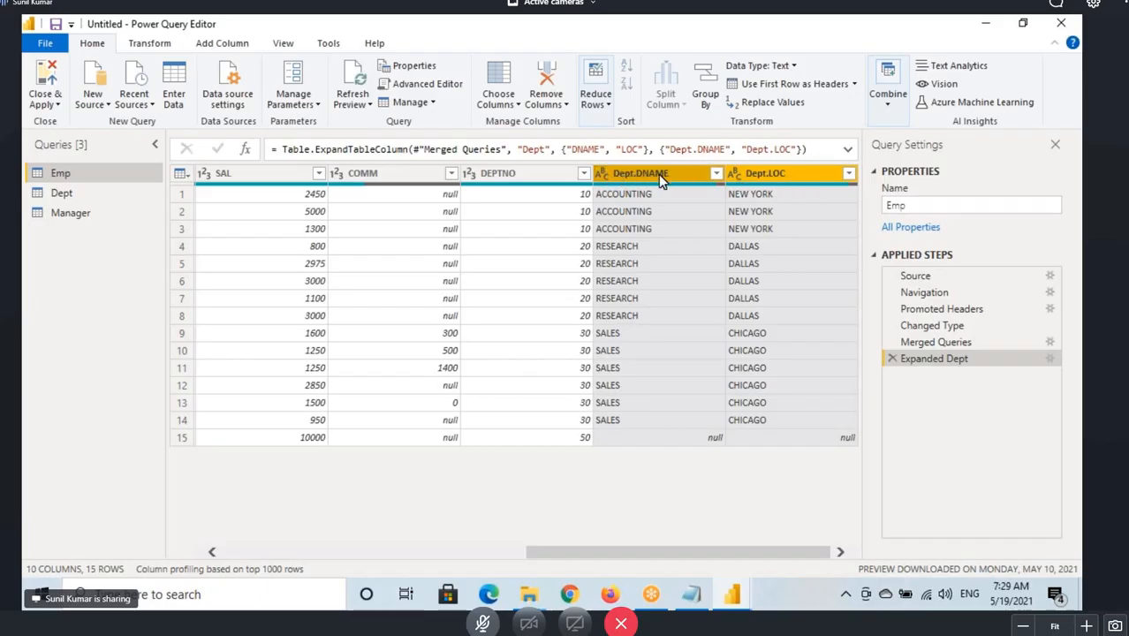
Delete the Expanded Dept step and re-expand Dept into DNAME and LOC without the original column name prefix.
left_click(891, 359)
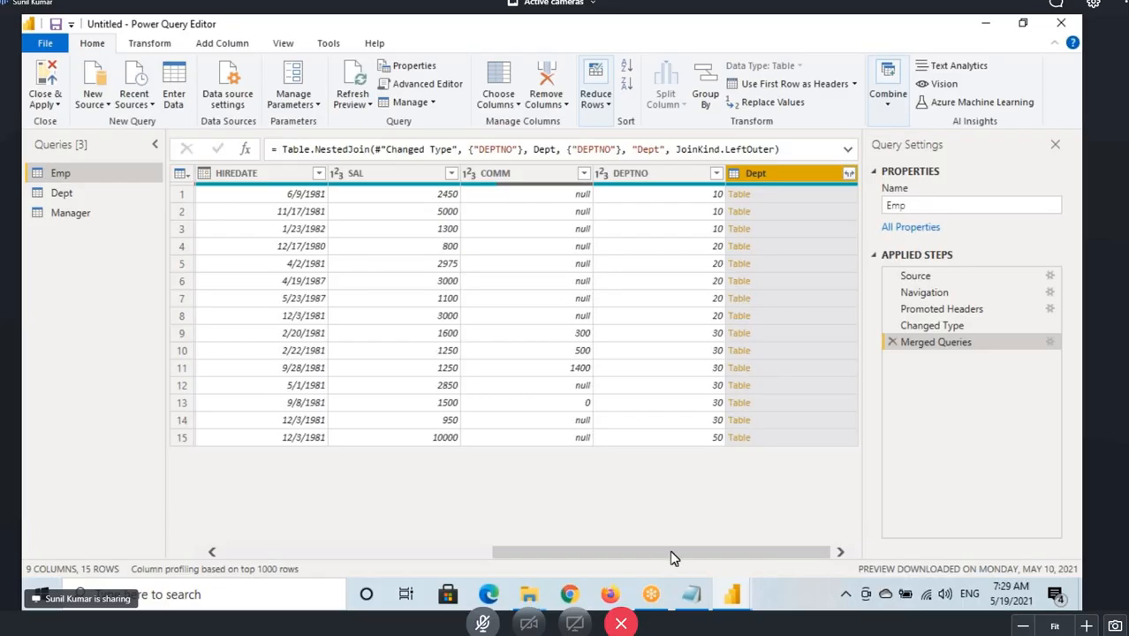
left_click(848, 173)
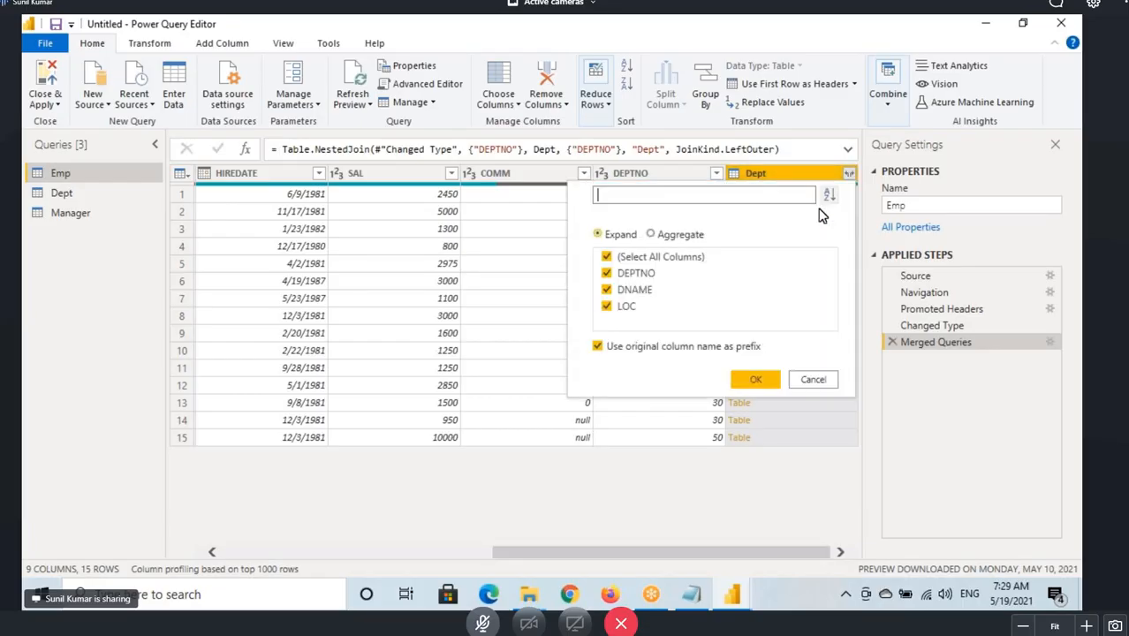
left_click(607, 273)
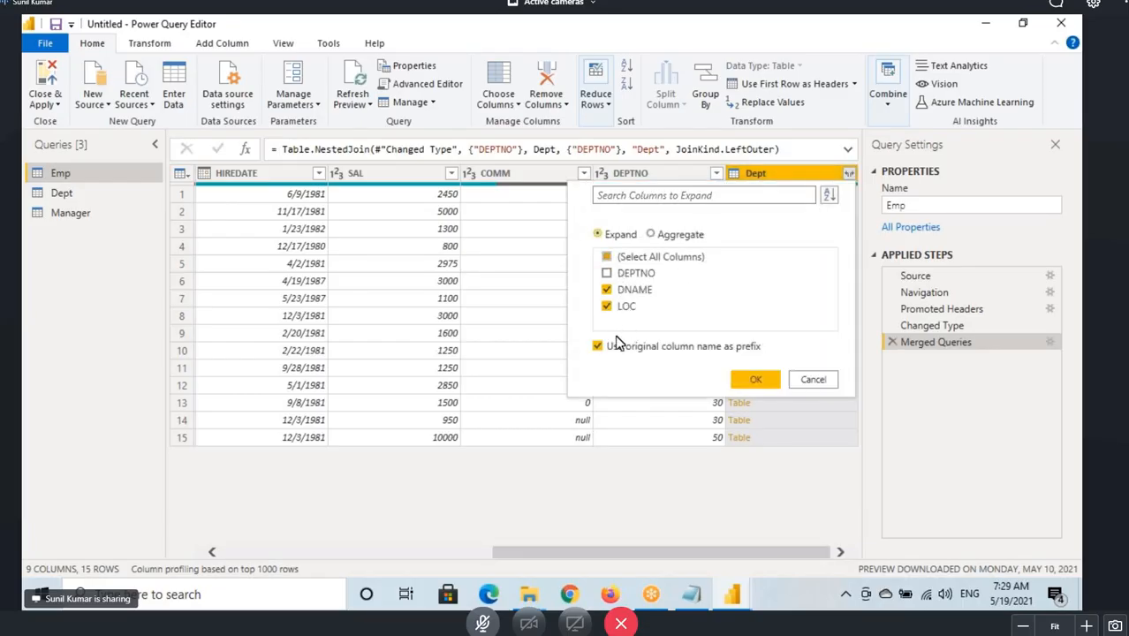
left_click(598, 349)
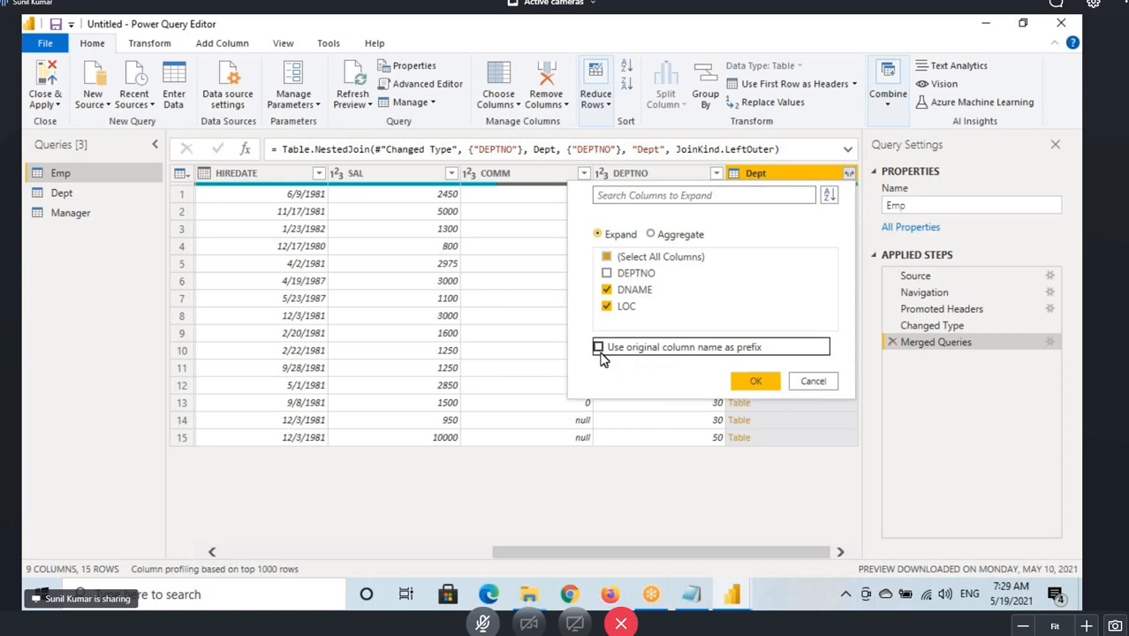
left_click(753, 385)
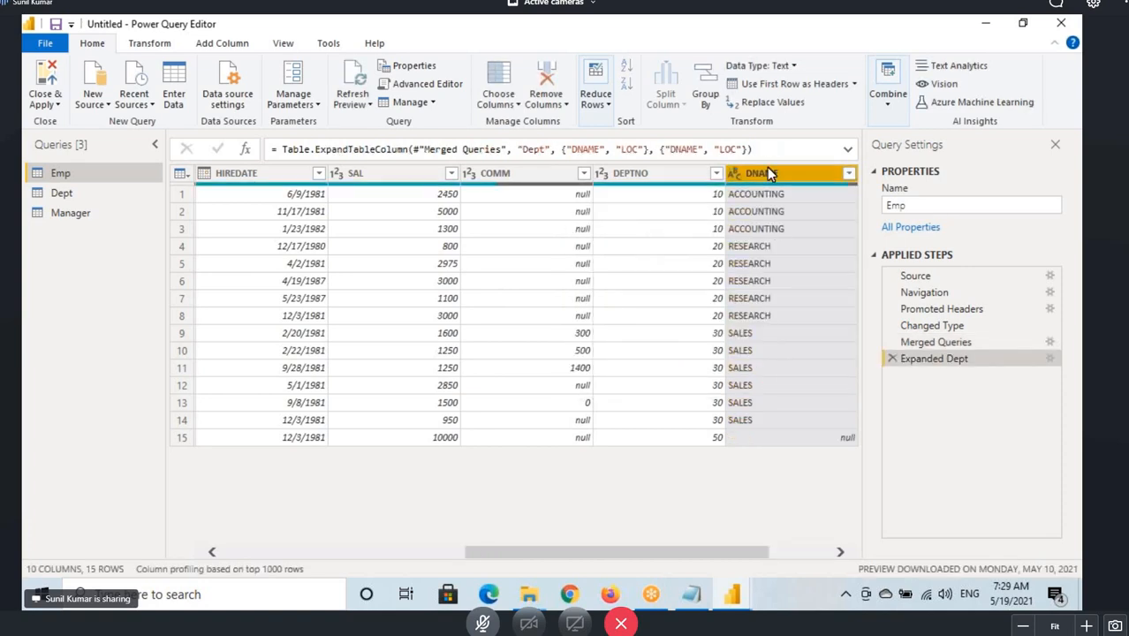
Mark up the Emp query, its column count, and the original versus newly added DNAME and LOC columns.
left_click_drag(669, 561, 730, 561)
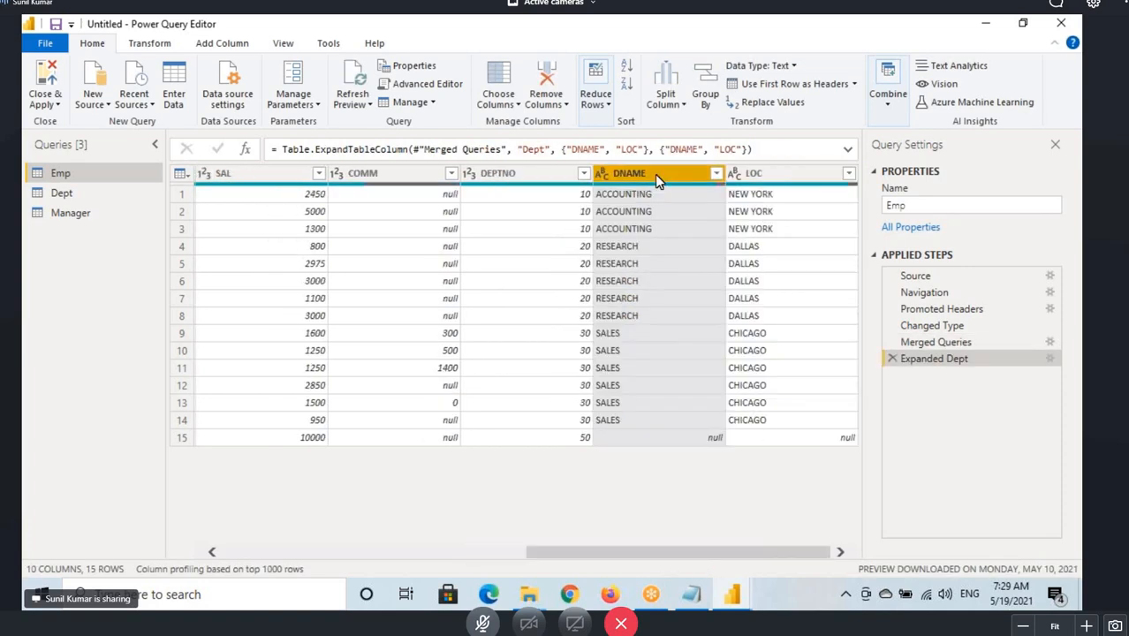
left_click(799, 175)
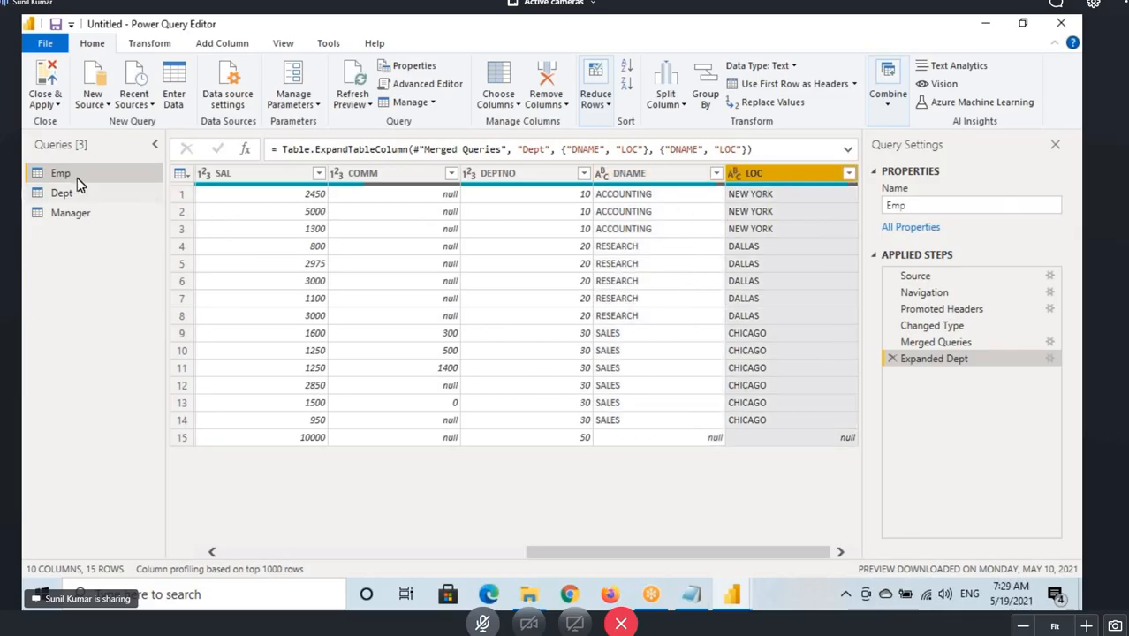
left_click_drag(30, 165, 102, 181)
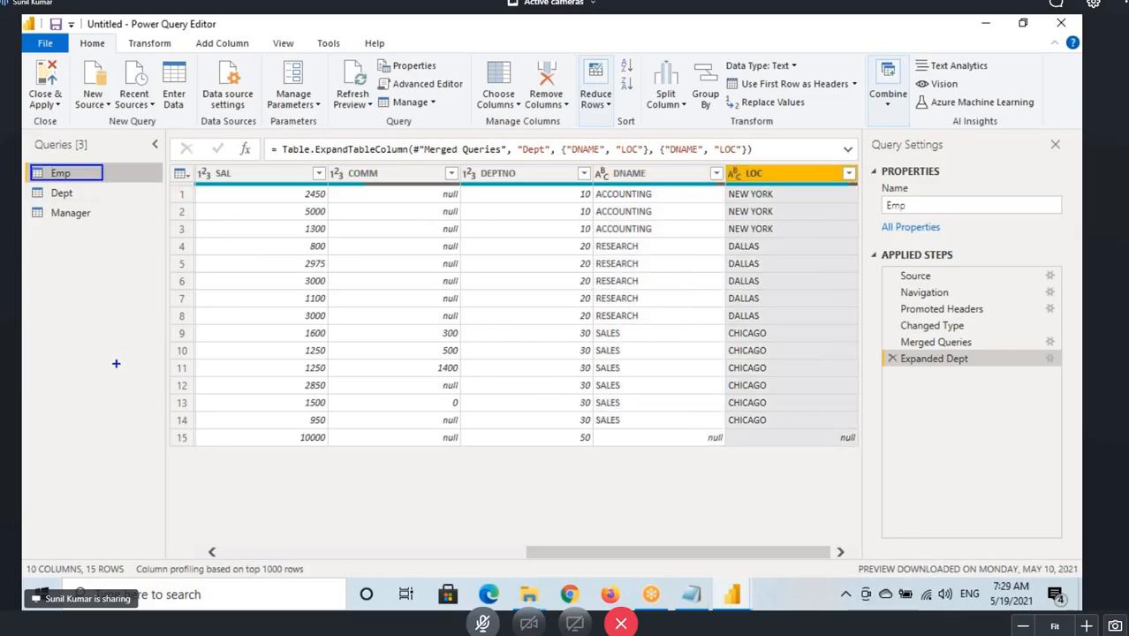
left_click_drag(22, 555, 75, 579)
mouse_move(198, 165)
left_mouse_down()
mouse_move(690, 441)
mouse_move(584, 447)
left_mouse_up()
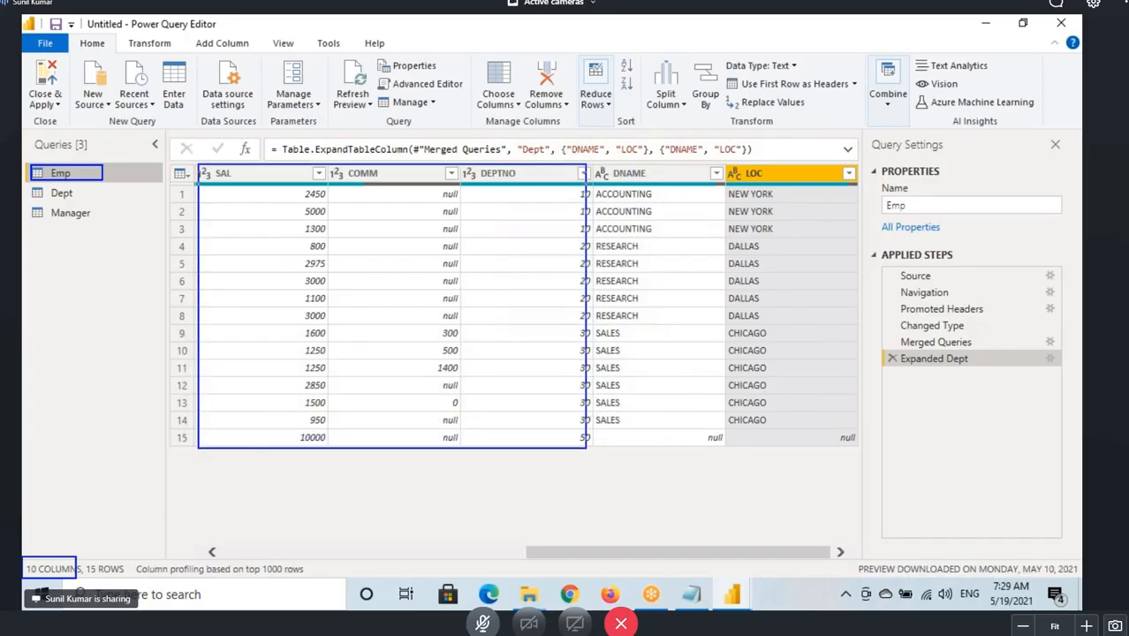
mouse_move(597, 144)
left_mouse_down()
mouse_move(649, 232)
mouse_move(864, 441)
left_mouse_up()
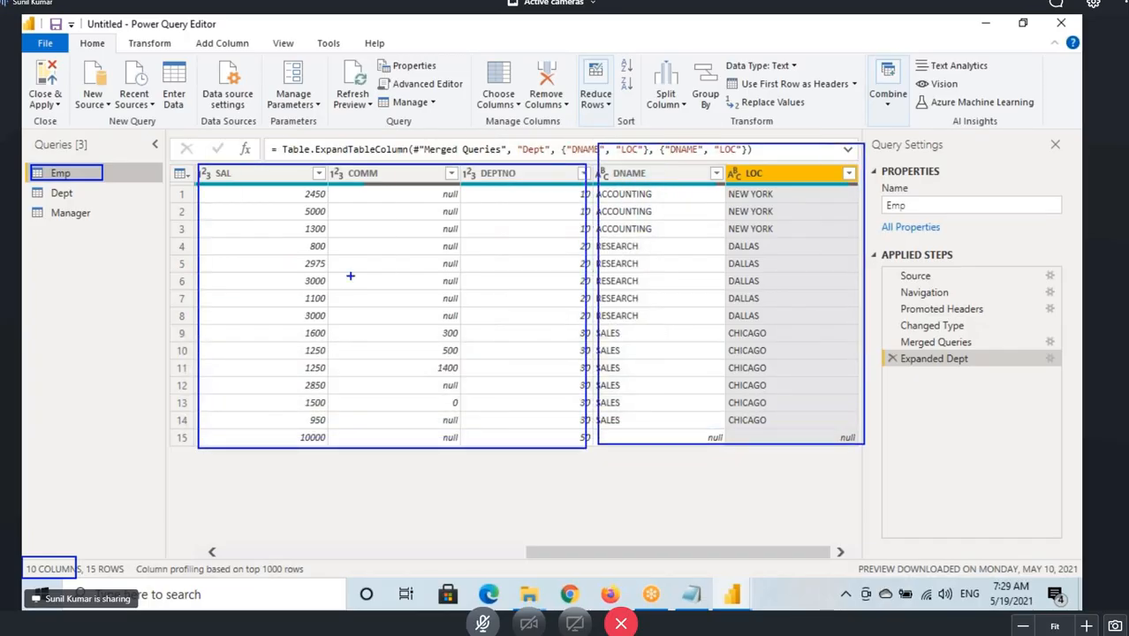
left_click_drag(80, 180, 128, 145)
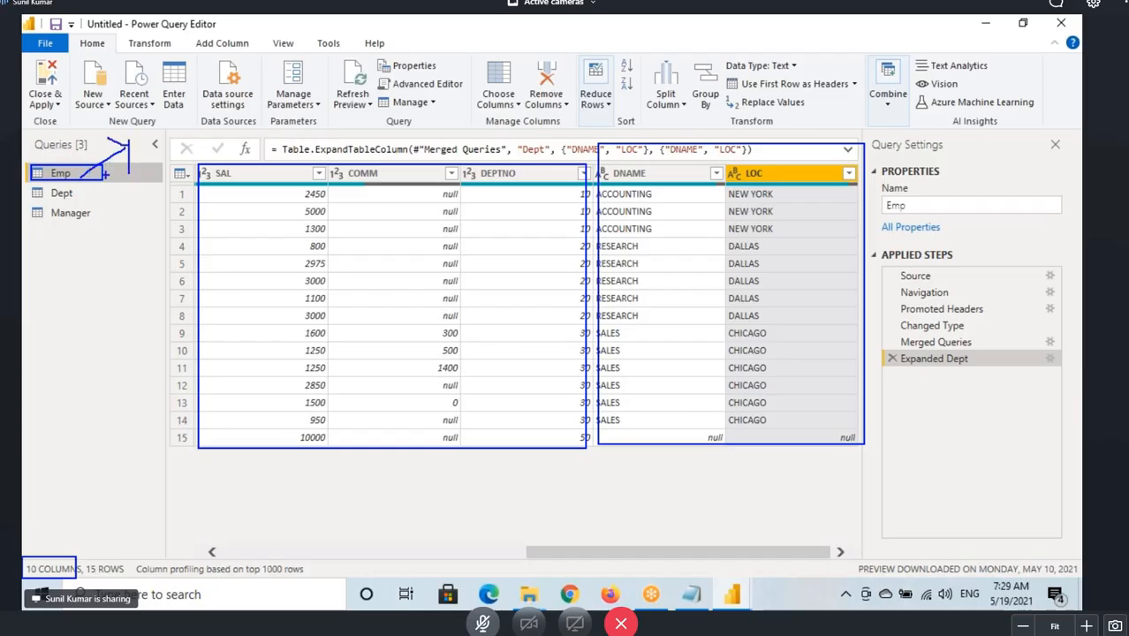
left_click(888, 88)
left_click(959, 139)
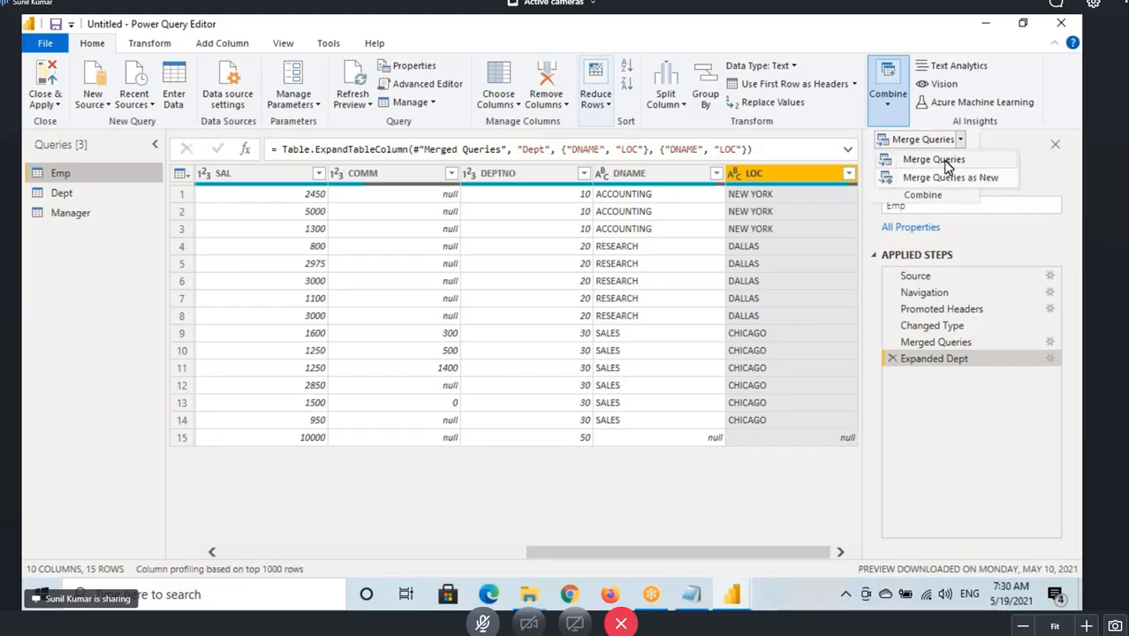
left_click(919, 384)
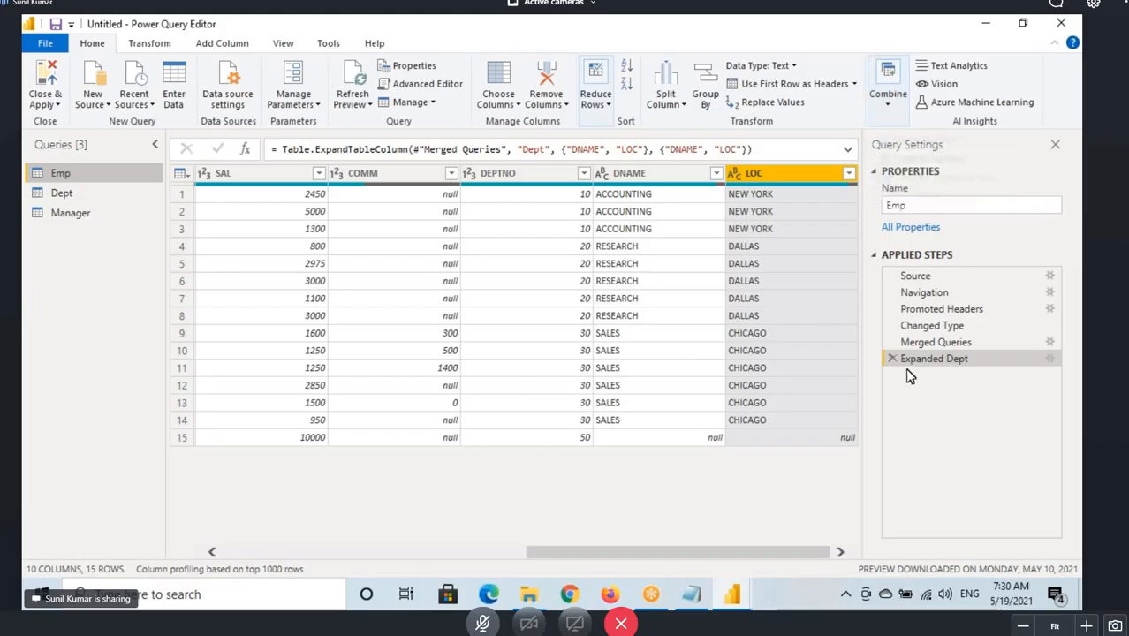
Delete the Expanded Dept and Merged Queries steps from Emp, and mark up its column count and remaining steps.
left_click(893, 357)
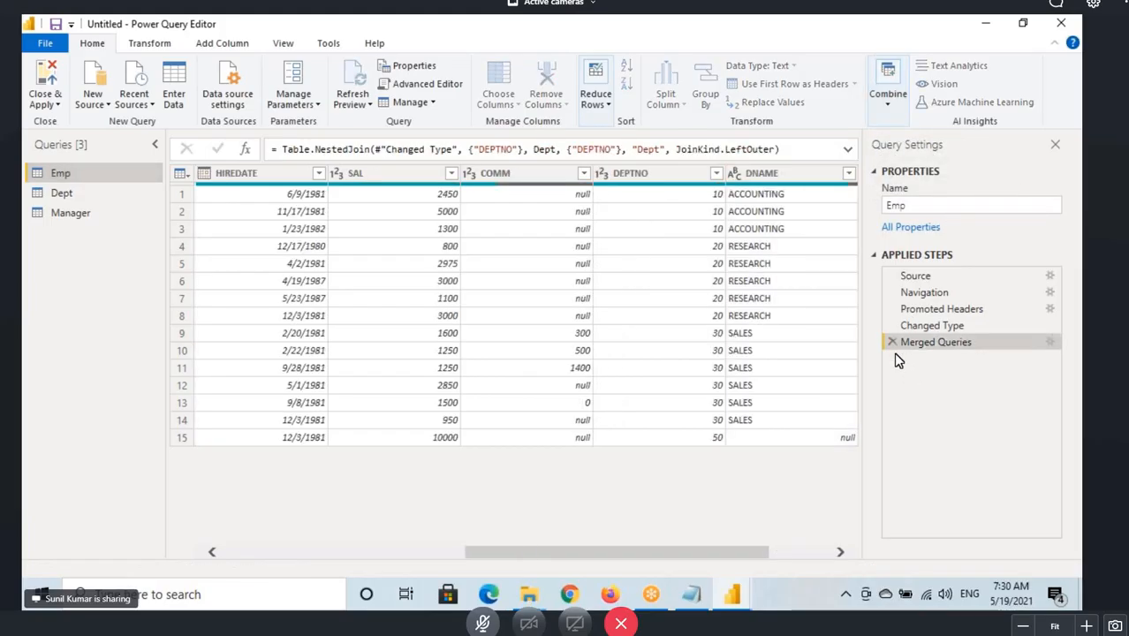
left_click(892, 342)
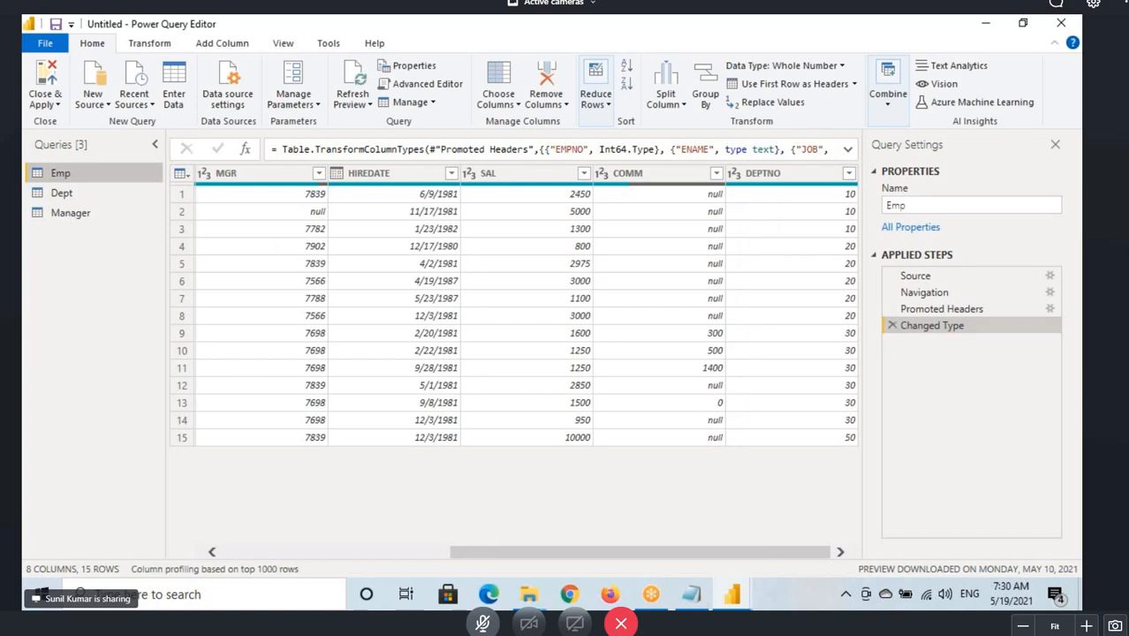
left_click_drag(23, 559, 77, 582)
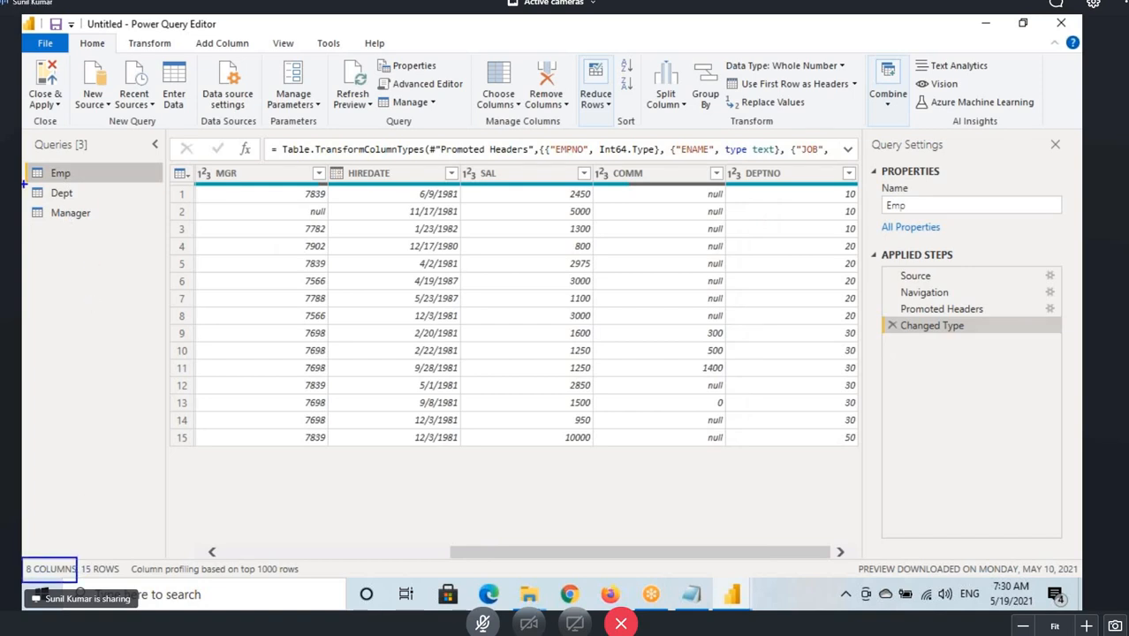
left_click_drag(24, 184, 95, 184)
left_click_drag(892, 353, 982, 380)
Open the Dept query and mark up its table and its relation to the Emp query.
left_click(66, 193)
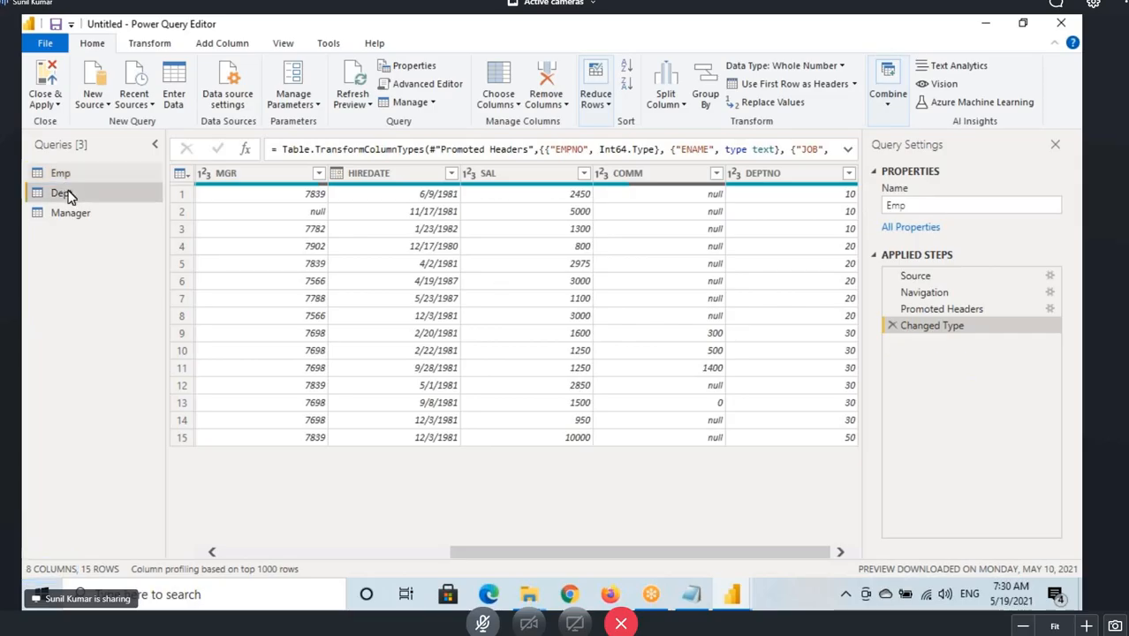
left_click(237, 191)
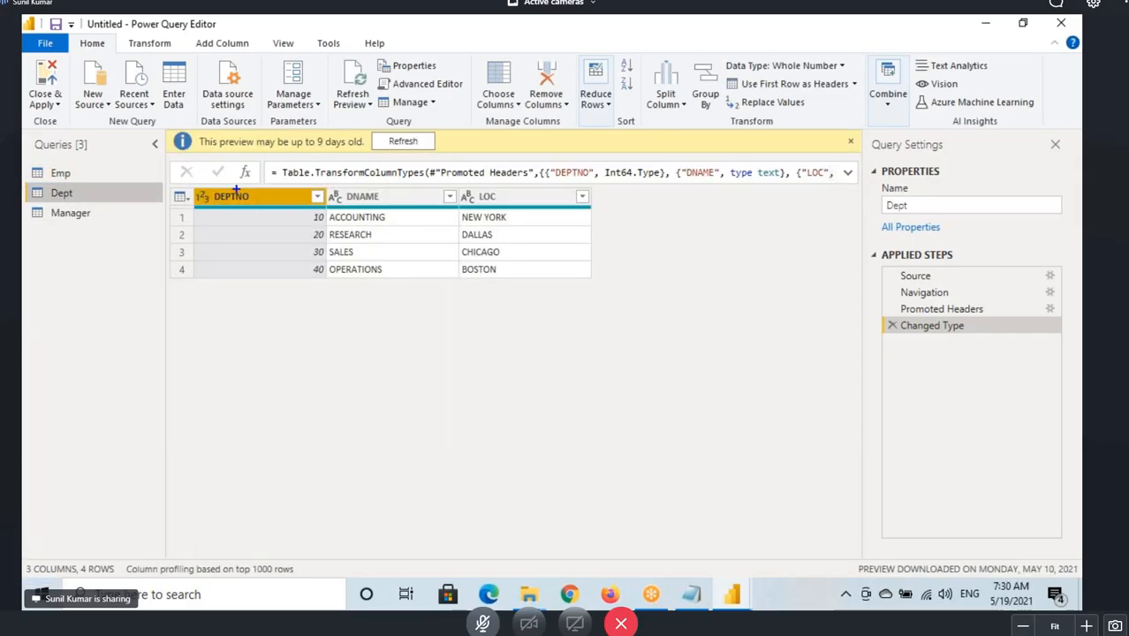
mouse_move(194, 189)
left_mouse_down()
mouse_move(408, 269)
mouse_move(587, 286)
left_mouse_up()
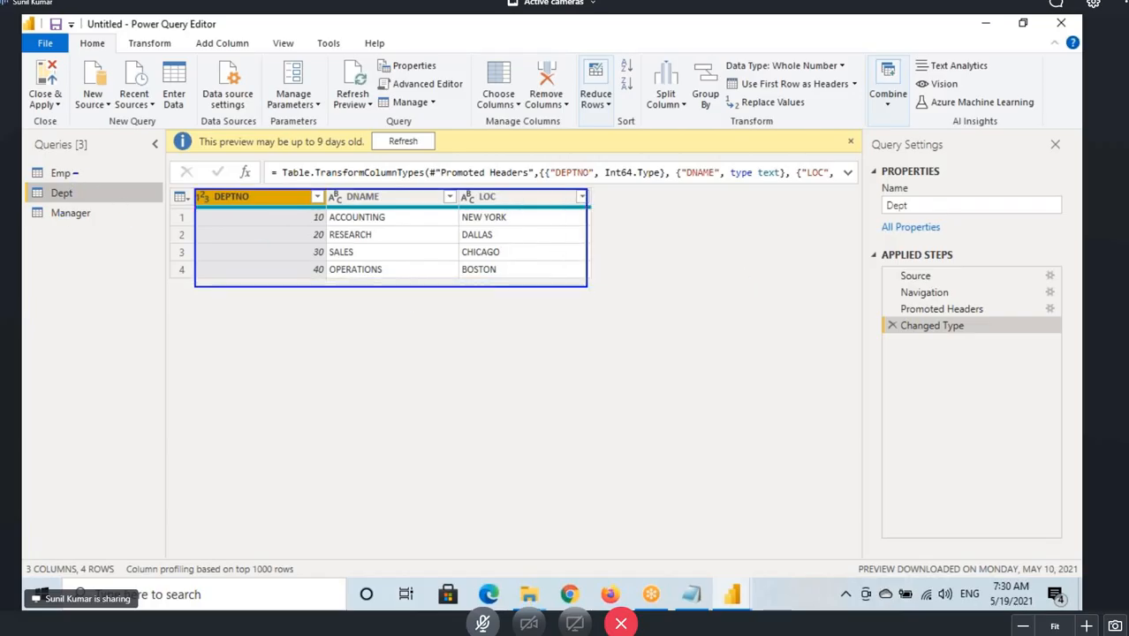
mouse_move(79, 173)
left_mouse_down()
mouse_move(99, 196)
mouse_move(48, 248)
mouse_move(70, 271)
mouse_move(61, 294)
mouse_move(69, 269)
left_mouse_up()
mouse_move(80, 267)
left_mouse_down()
mouse_move(82, 292)
mouse_move(107, 256)
left_mouse_up()
mouse_move(48, 311)
left_mouse_down()
mouse_move(123, 290)
mouse_move(81, 361)
mouse_move(93, 327)
mouse_move(97, 358)
mouse_move(115, 311)
mouse_move(166, 271)
left_mouse_up()
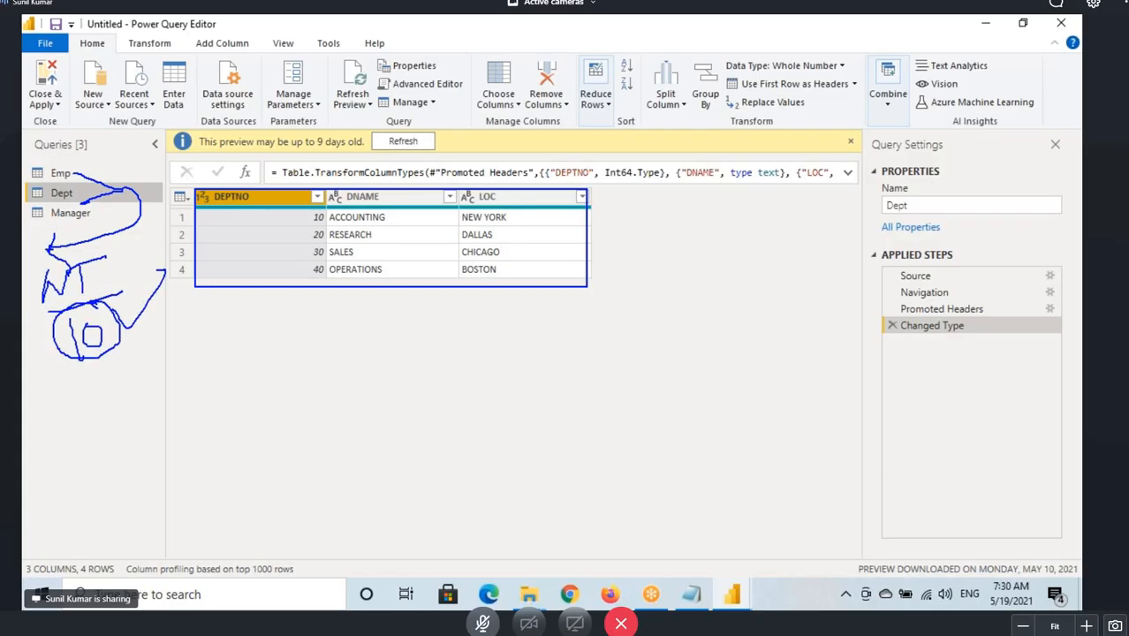
Start a Merge Queries as New from Emp with Dept as the second table, matching on DEPTNO in both.
left_click(60, 173)
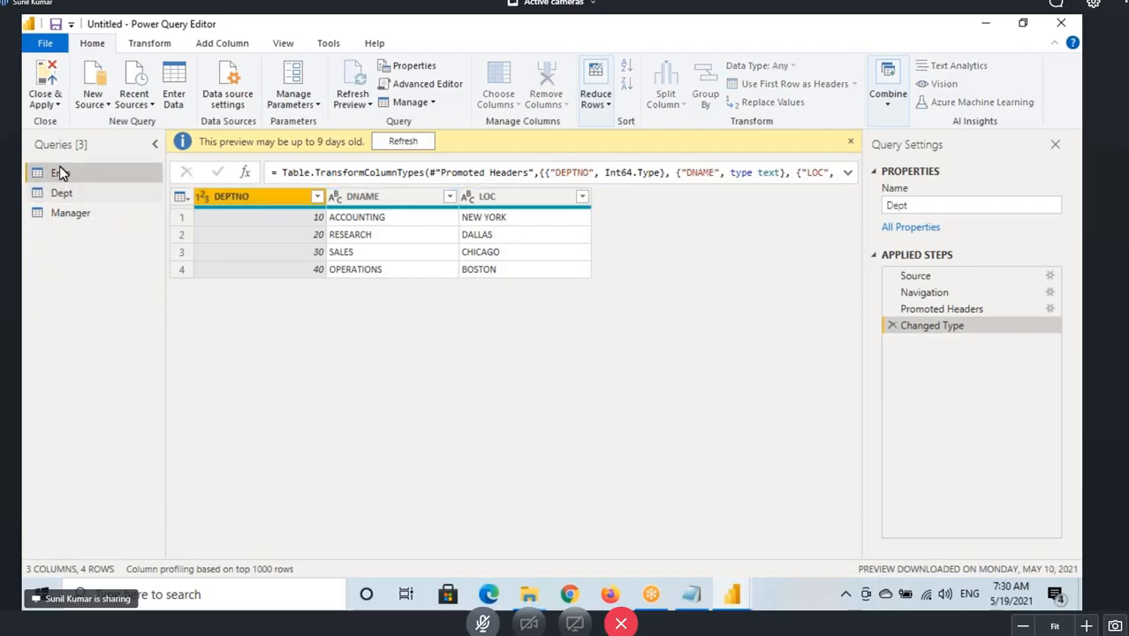
left_click(888, 106)
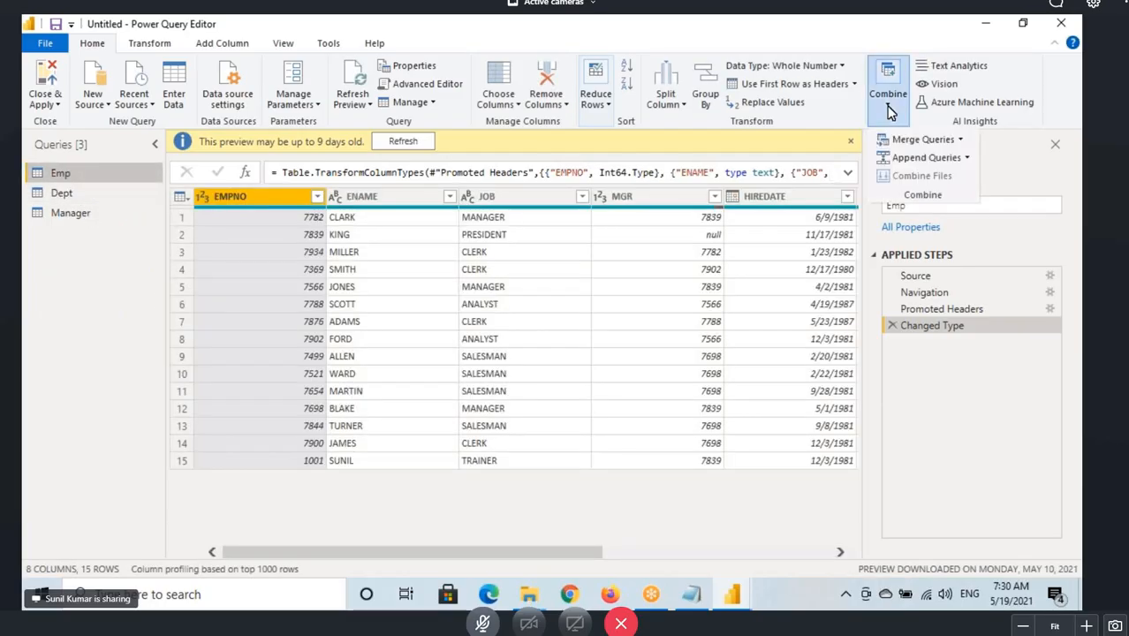
left_click(960, 141)
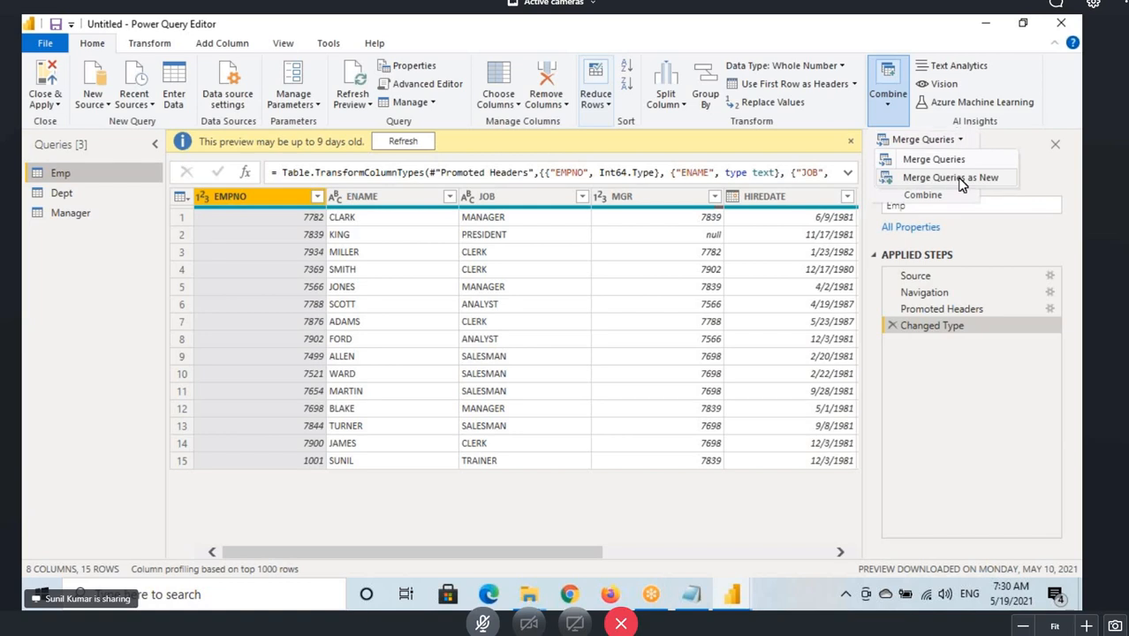
left_click(959, 178)
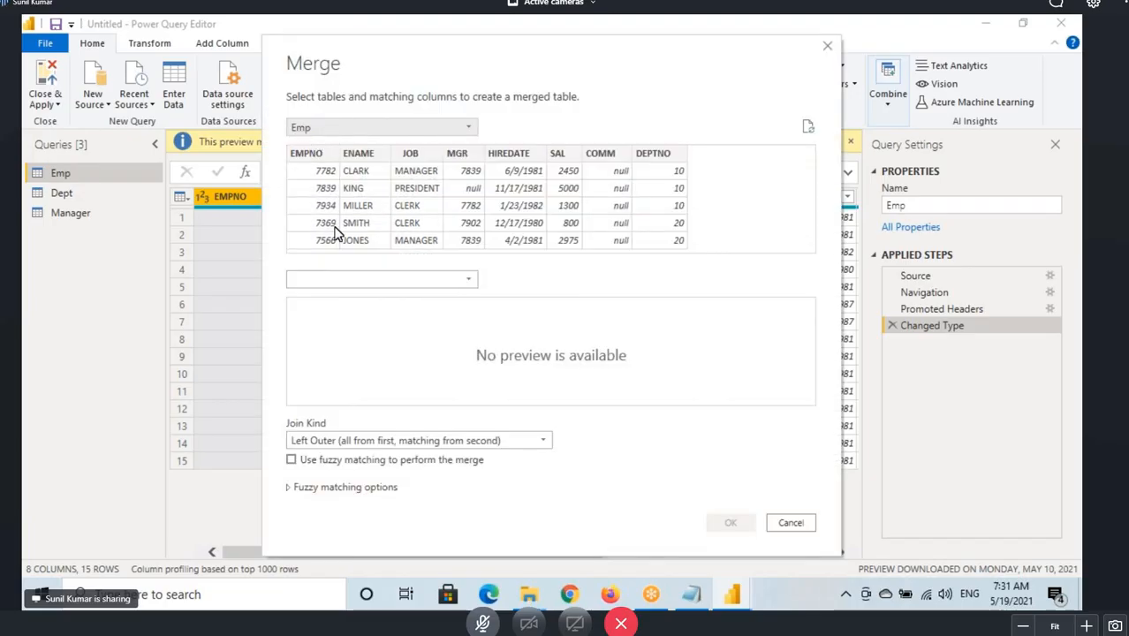
left_click(330, 279)
left_click(316, 296)
left_click(654, 157)
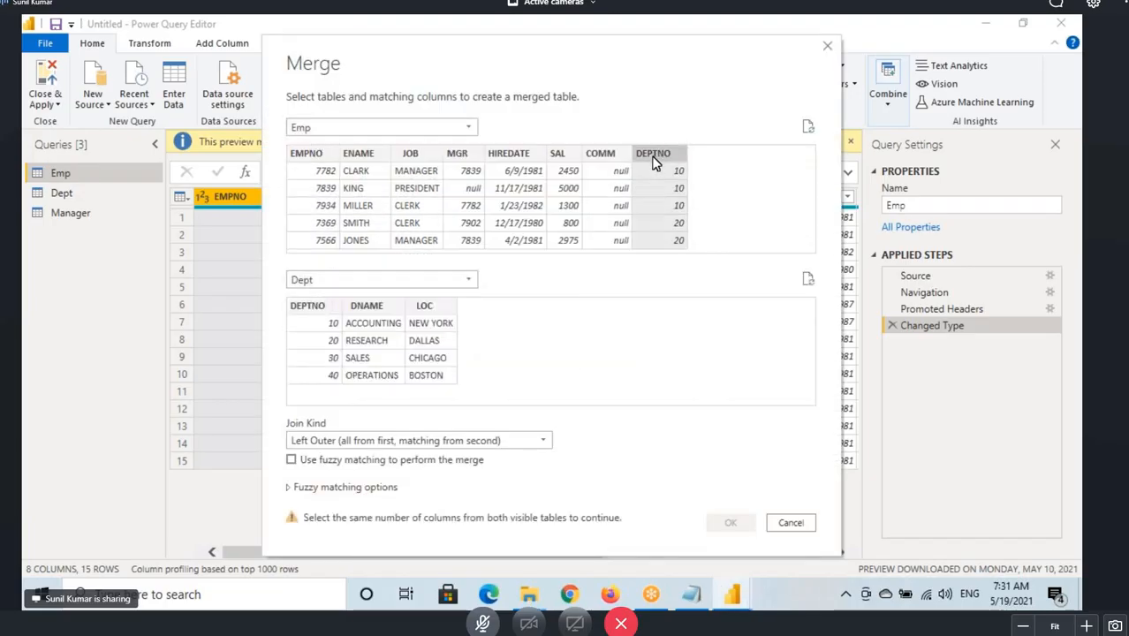
left_click(320, 307)
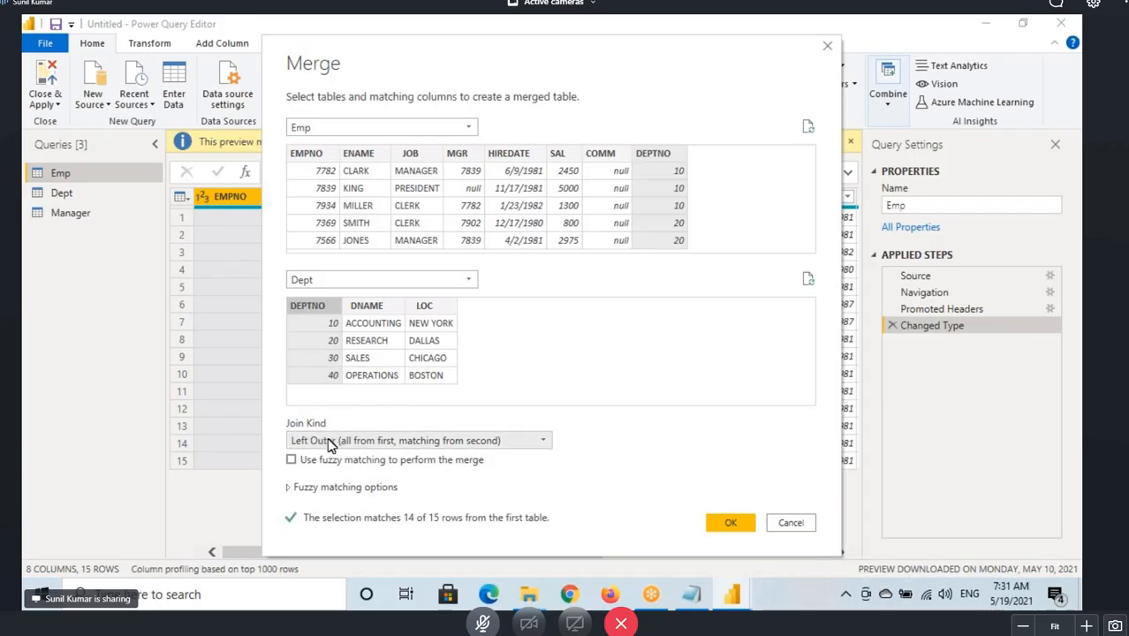
Mark up the Left Outer join kind and both tables' columns, and confirm the new merge.
mouse_move(287, 431)
left_mouse_down()
mouse_move(320, 449)
mouse_move(509, 450)
mouse_move(507, 433)
mouse_move(534, 404)
left_mouse_up()
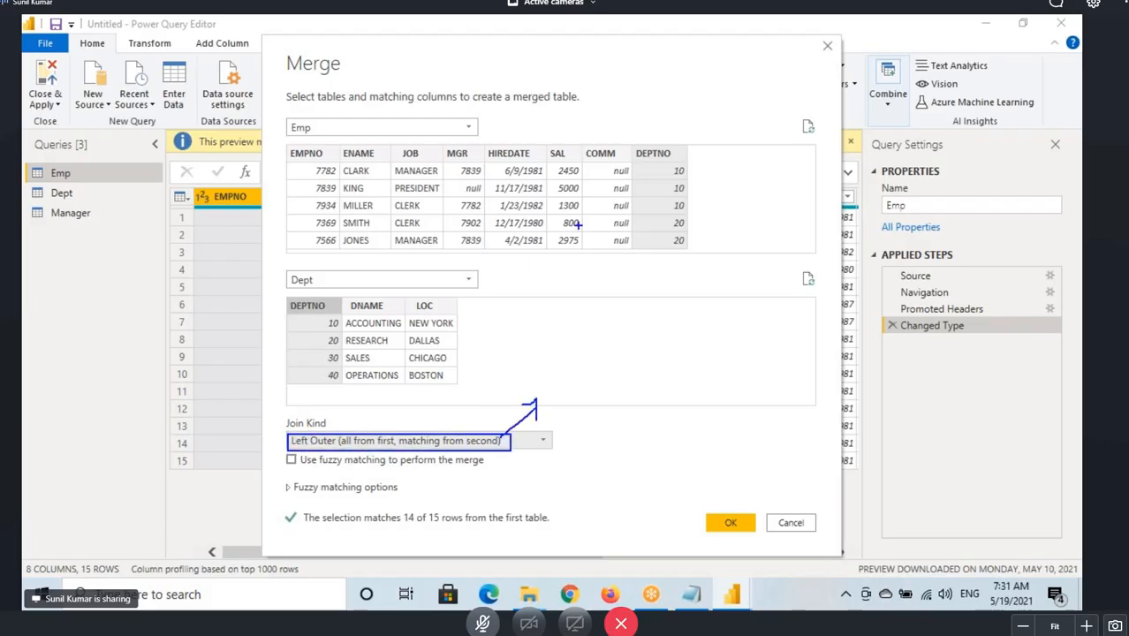
left_click_drag(293, 449, 362, 449)
left_click_drag(379, 332, 410, 307)
mouse_move(287, 138)
left_mouse_down()
mouse_move(333, 122)
mouse_move(278, 131)
mouse_move(310, 144)
left_mouse_up()
mouse_move(421, 177)
left_mouse_down()
mouse_move(415, 249)
mouse_move(428, 161)
mouse_move(512, 215)
mouse_move(535, 154)
mouse_move(558, 177)
left_mouse_up()
left_click_drag(388, 316, 424, 346)
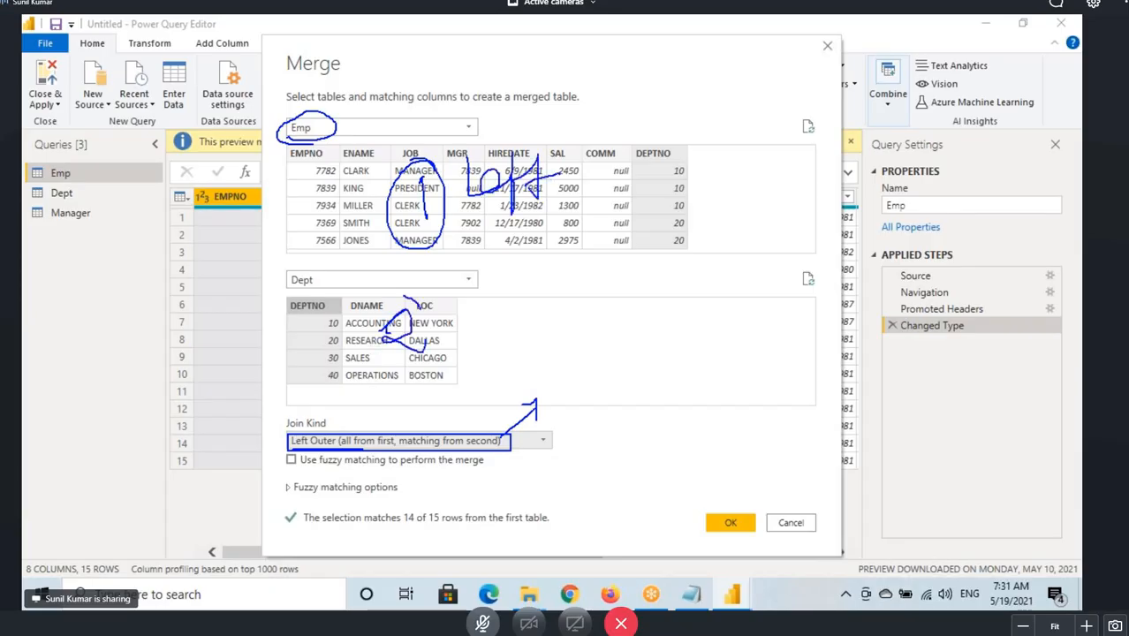
mouse_move(403, 293)
left_mouse_down()
mouse_move(420, 303)
mouse_move(392, 308)
left_mouse_up()
mouse_move(446, 304)
left_mouse_down()
mouse_move(446, 351)
mouse_move(477, 347)
left_mouse_up()
left_click_drag(382, 396, 459, 362)
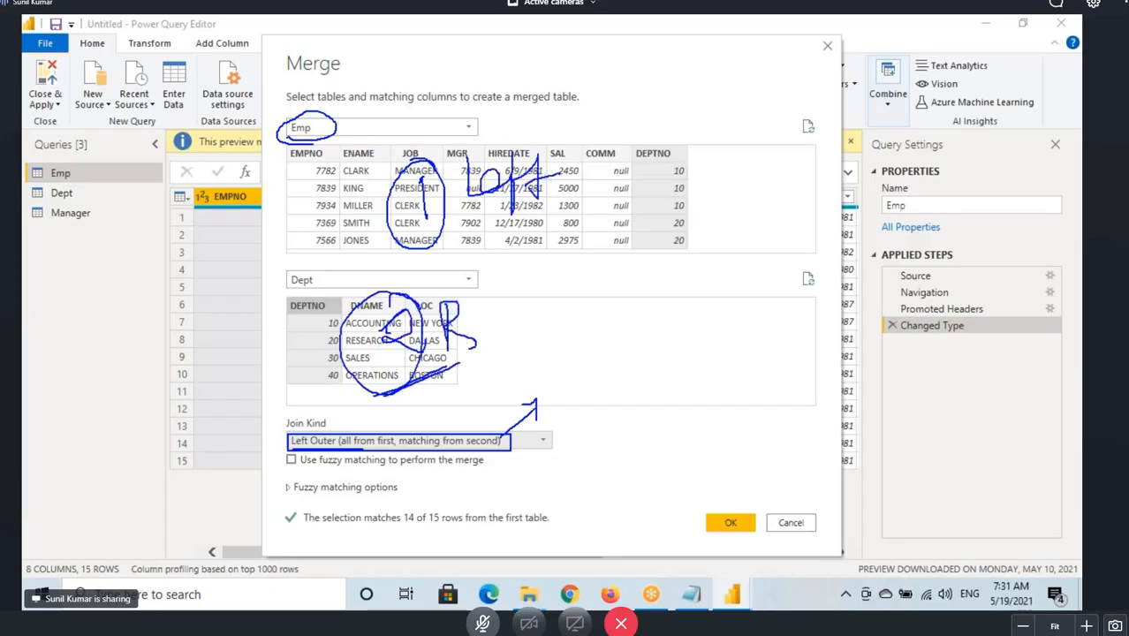
left_click(733, 519)
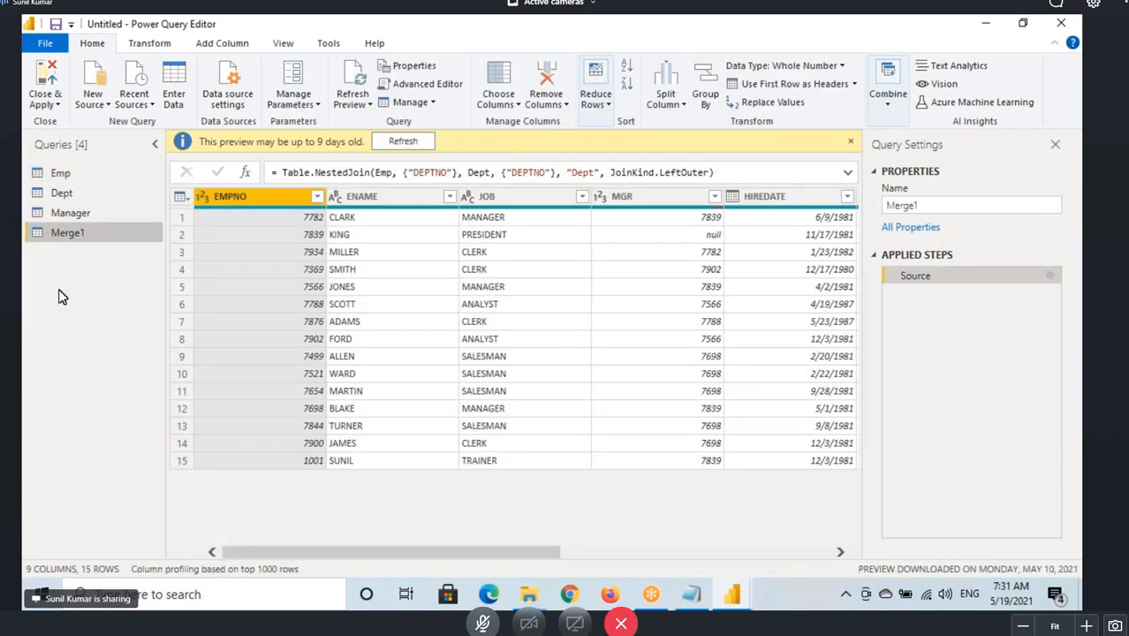
Rename the new merged query as EmpDept.
right_click(66, 235)
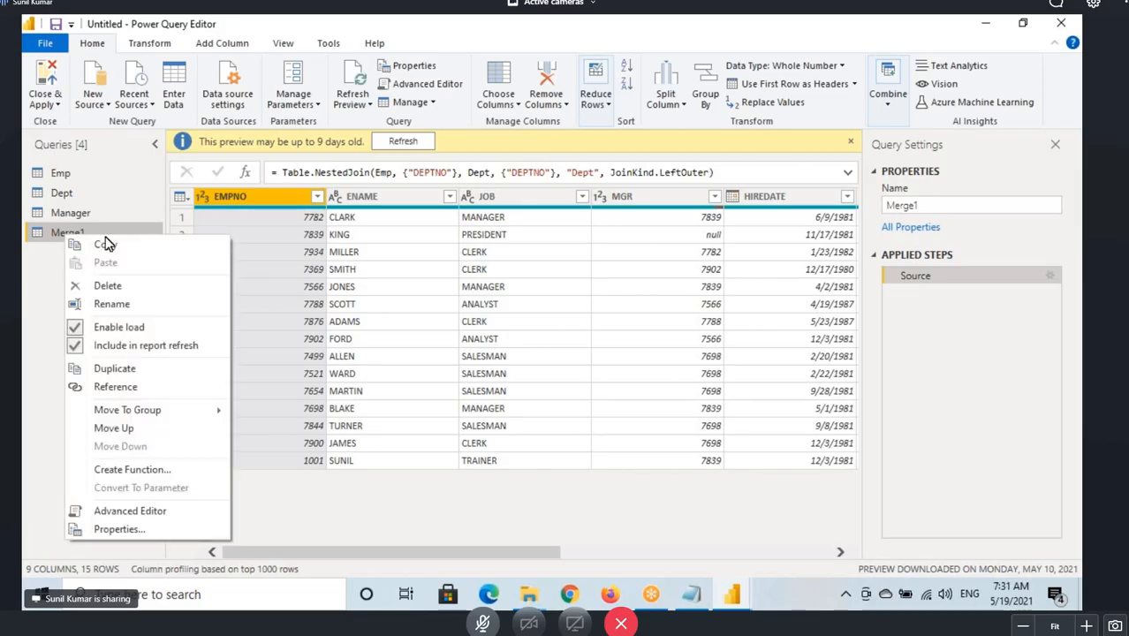
left_click(106, 302)
type("Emp")
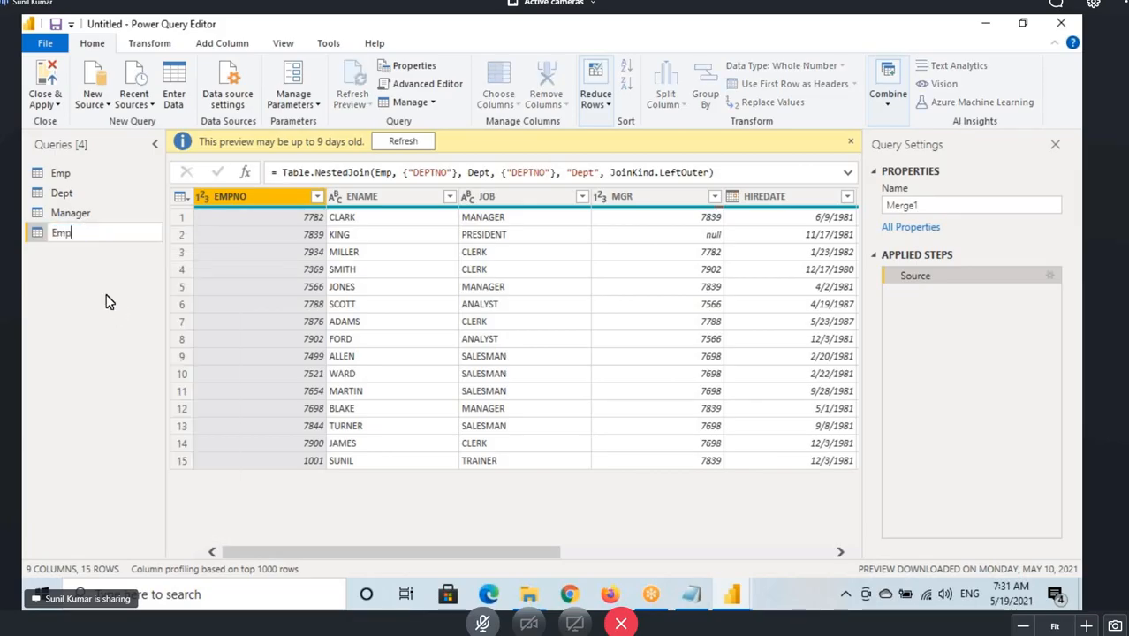
type("Dept")
key("Return")
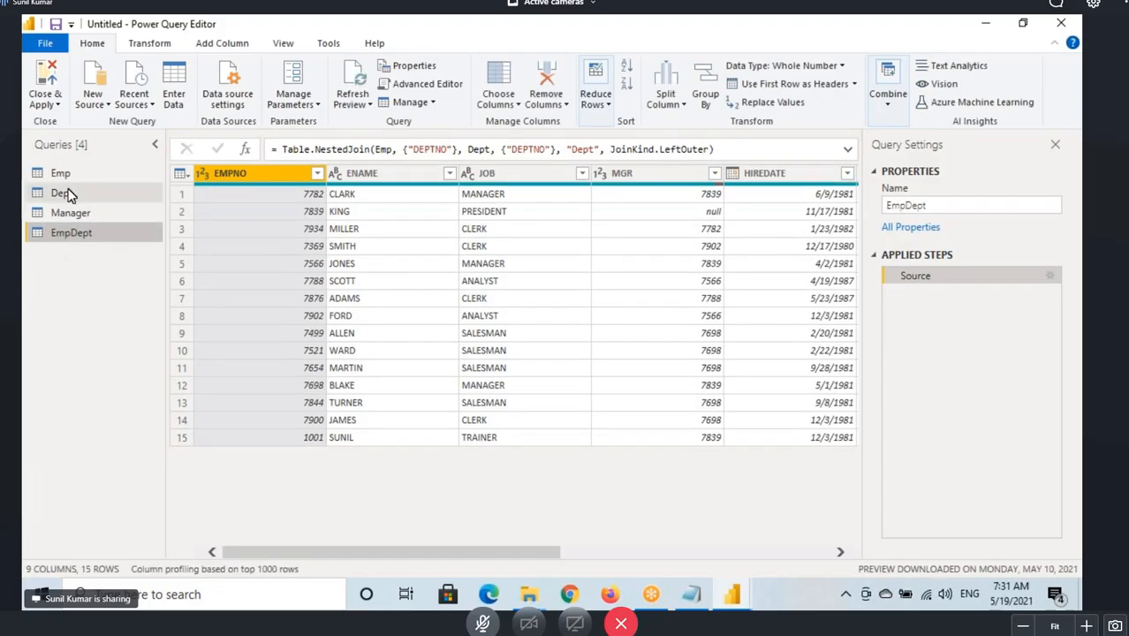
Mark up how the Dept query relates to the EmpDept query.
mouse_move(82, 178)
left_mouse_down()
mouse_move(124, 221)
mouse_move(97, 240)
mouse_move(121, 251)
left_mouse_up()
left_click_drag(48, 202, 99, 200)
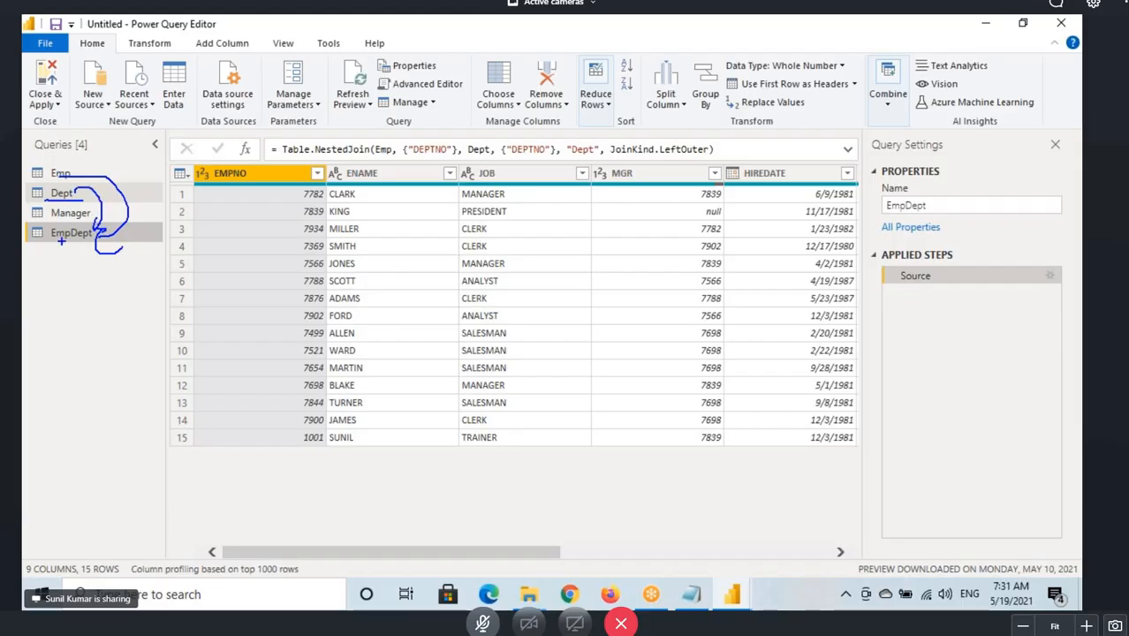
left_click_drag(62, 241, 90, 238)
key("Escape")
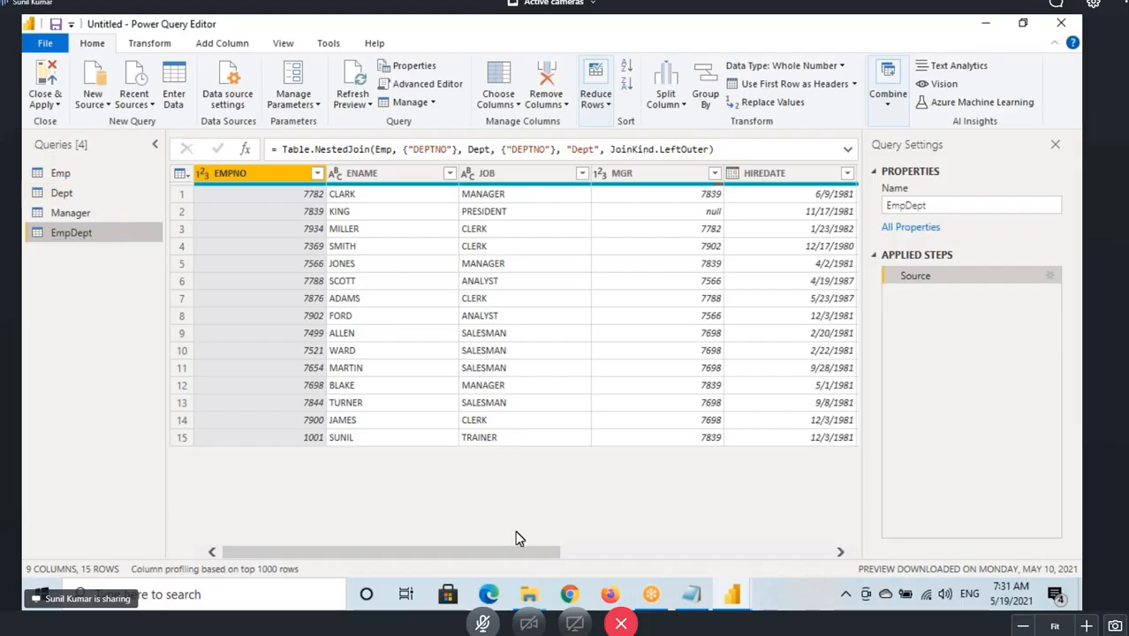
Scroll to and select the nested Dept column, and mark up the Emp columns and the Dept column.
left_click_drag(471, 555, 741, 555)
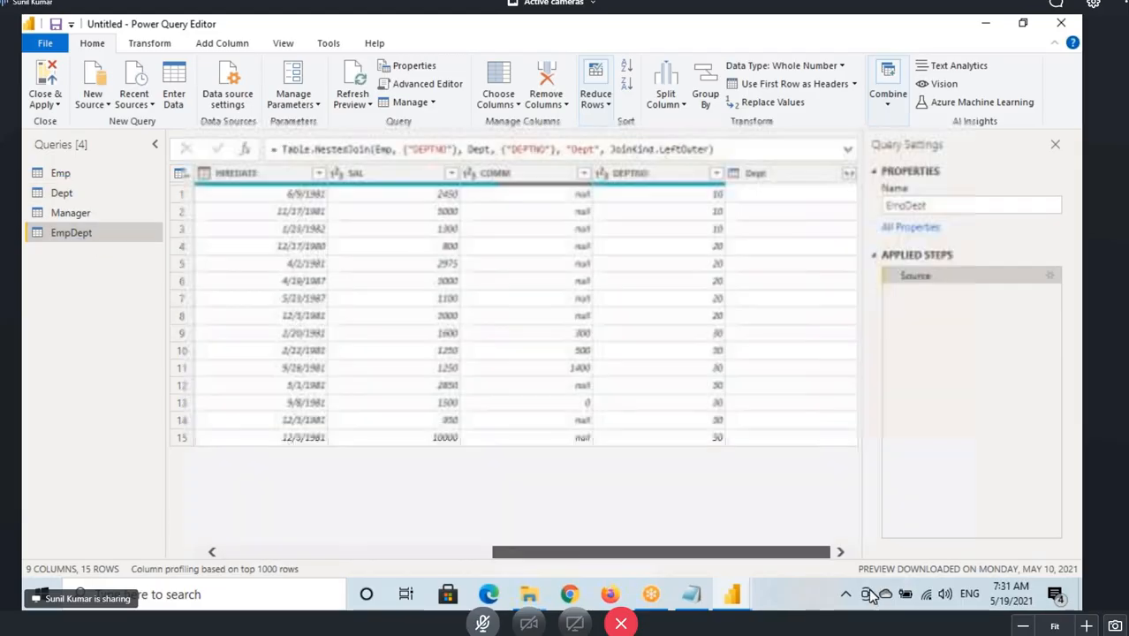
left_click(773, 173)
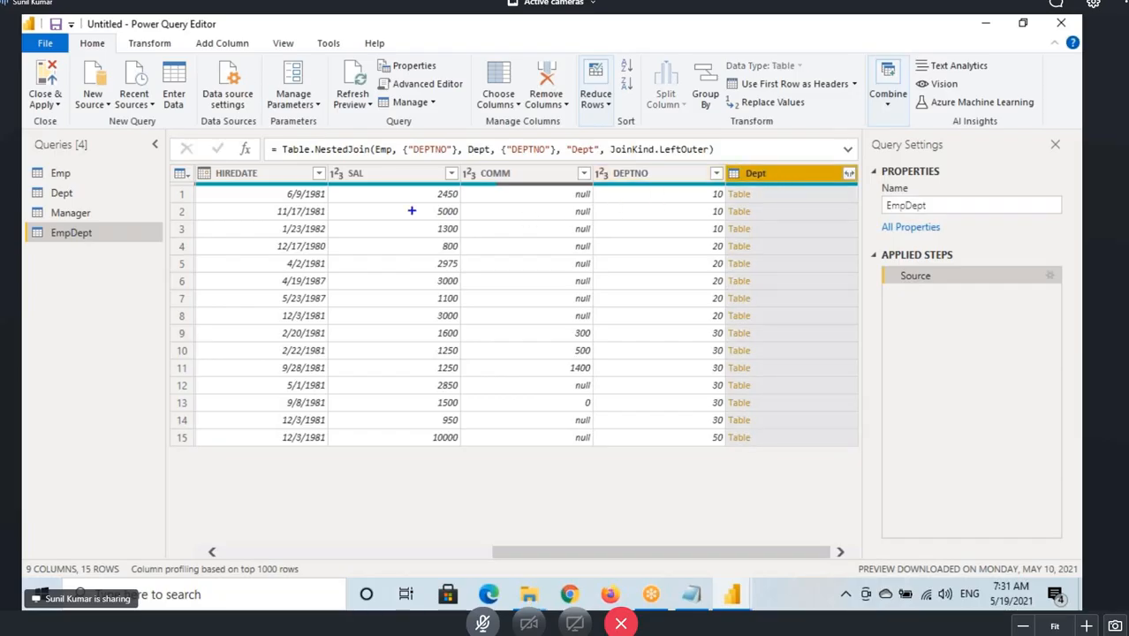
mouse_move(197, 166)
left_mouse_down()
mouse_move(736, 440)
mouse_move(727, 451)
left_mouse_up()
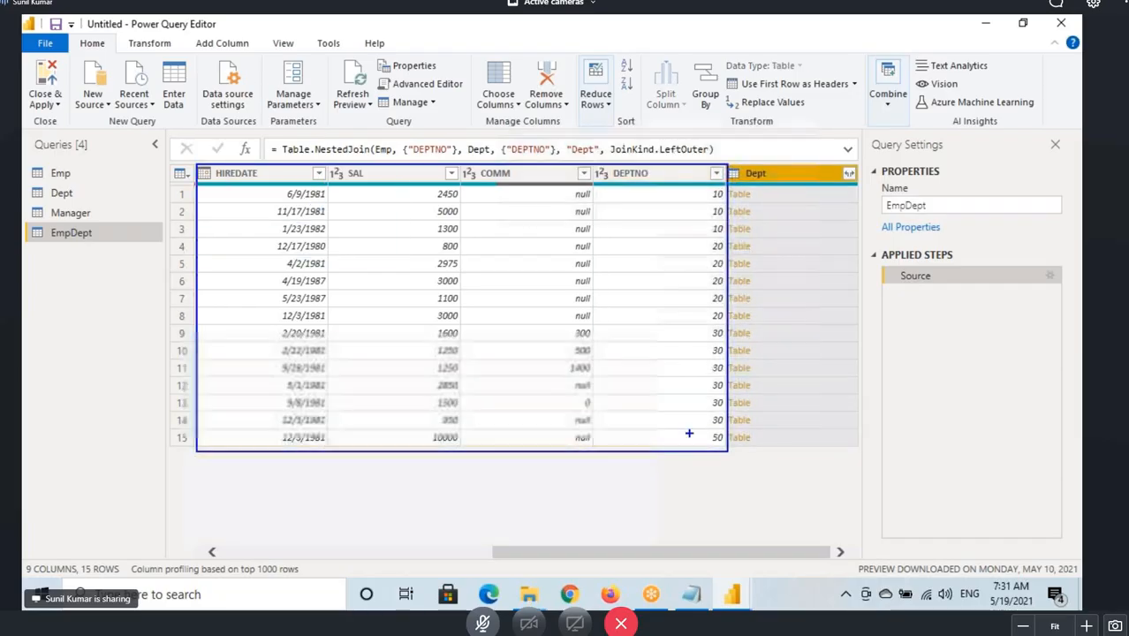
mouse_move(732, 185)
left_mouse_down()
mouse_move(761, 185)
mouse_move(742, 162)
mouse_move(752, 182)
left_mouse_up()
left_click_drag(50, 203, 77, 193)
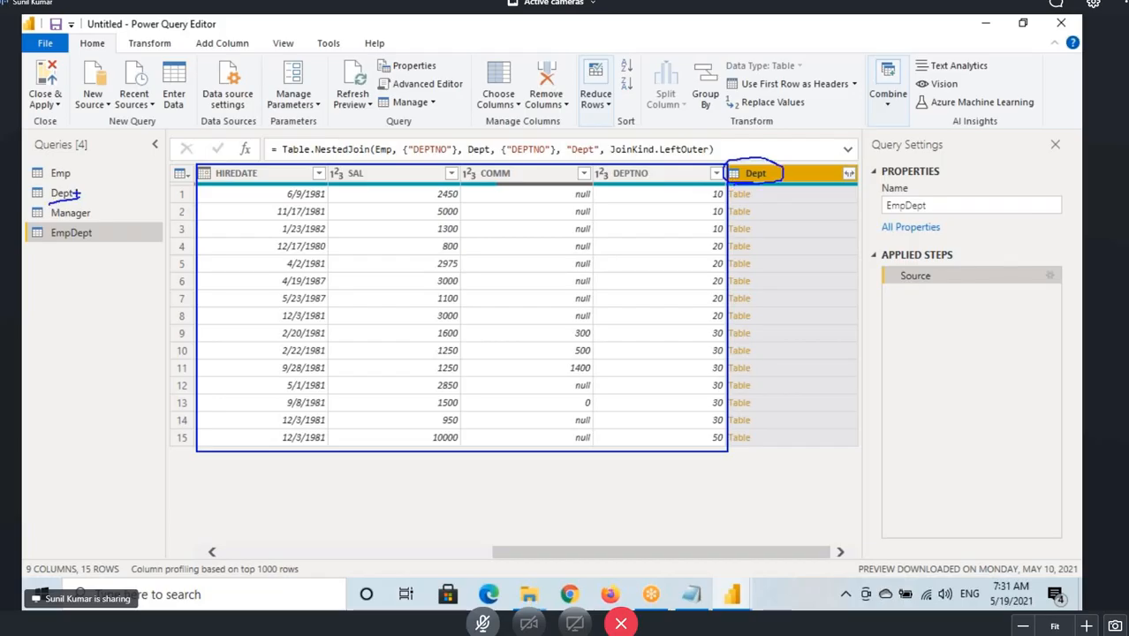
left_click_drag(764, 131, 762, 164)
left_click_drag(761, 164, 775, 151)
key("Escape")
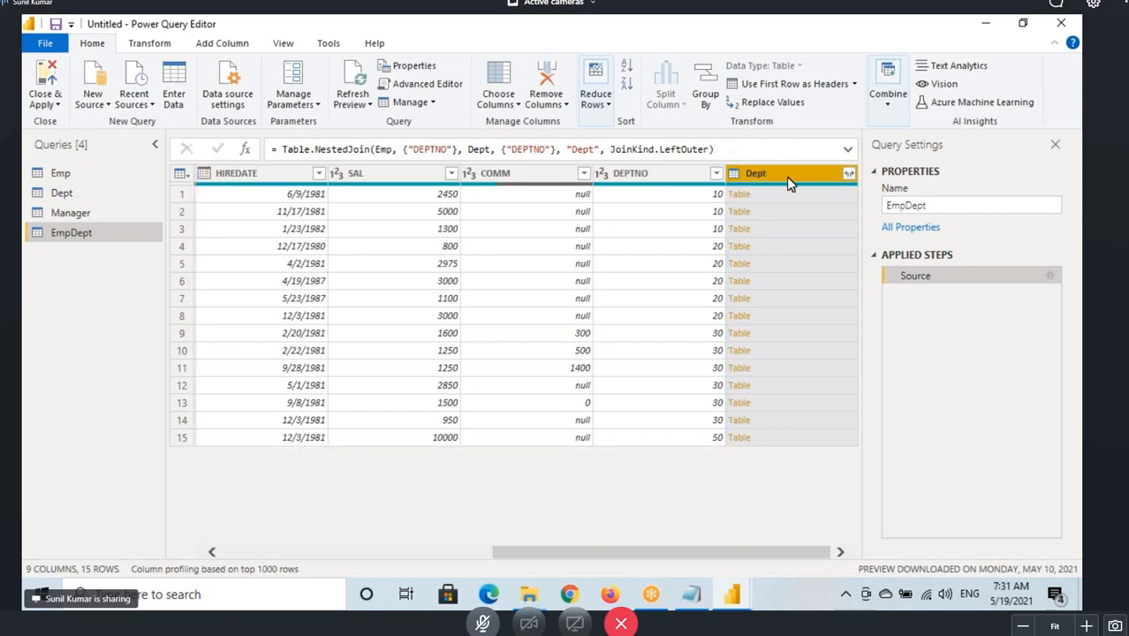
Expand the Dept column of EmpDept to include only DNAME and LOC.
left_click(848, 173)
left_click(629, 258)
left_click(631, 289)
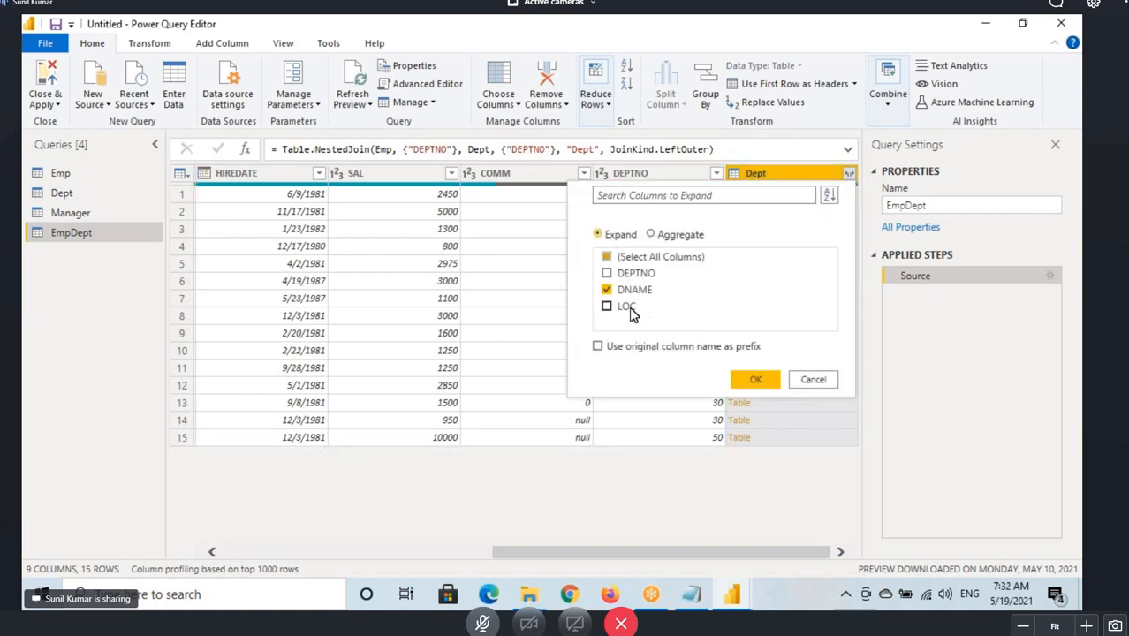
left_click(632, 307)
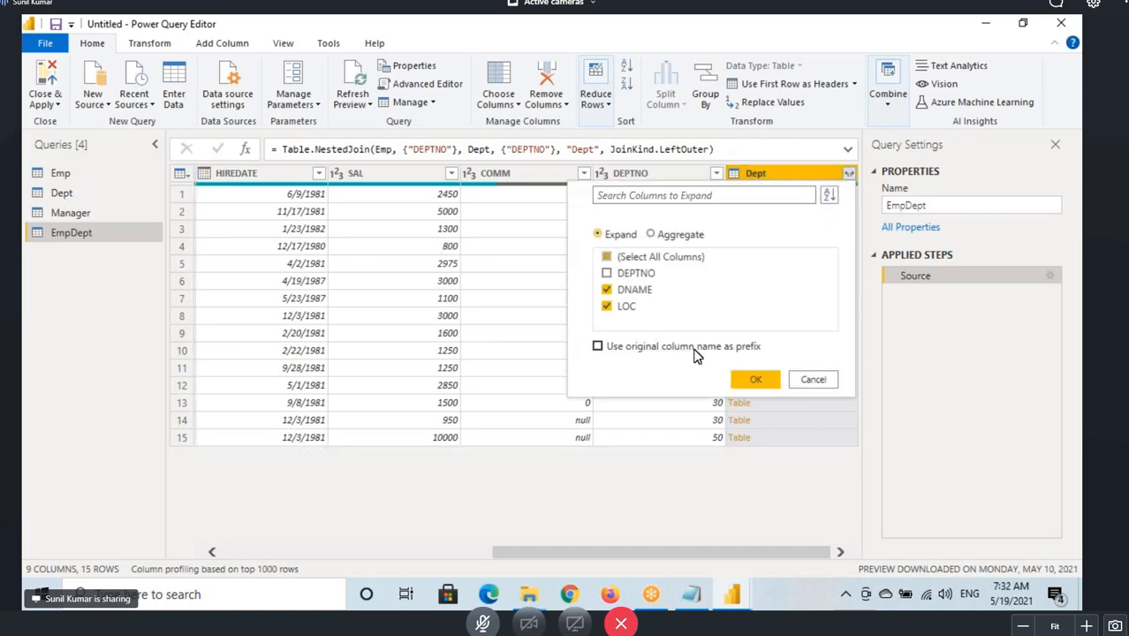
left_click(752, 380)
Inspect the expanded DNAME and LOC columns and mark up the EmpDept query, its column count and columns.
left_click_drag(731, 554, 791, 555)
left_click(675, 182)
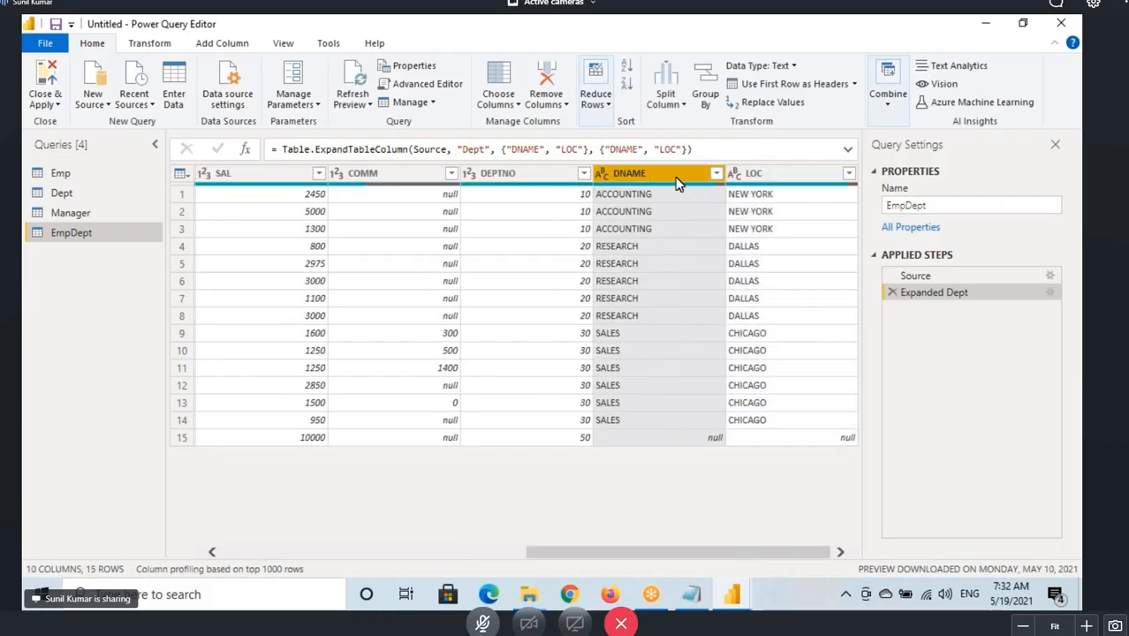
left_click(749, 219)
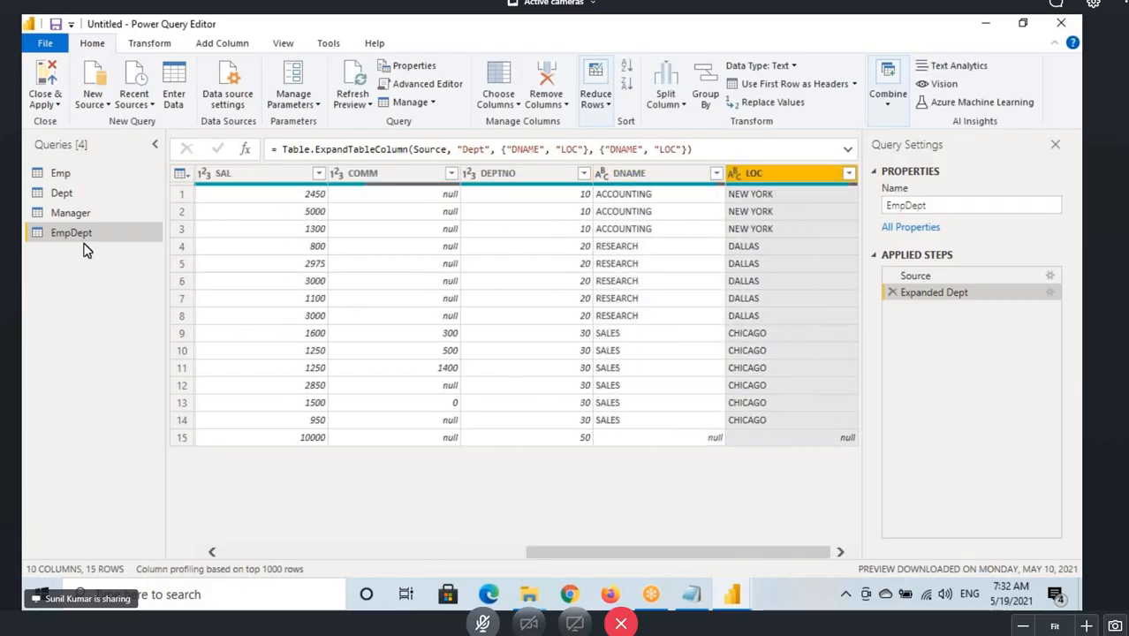
key("ctrl+2")
left_click_drag(28, 226, 112, 242)
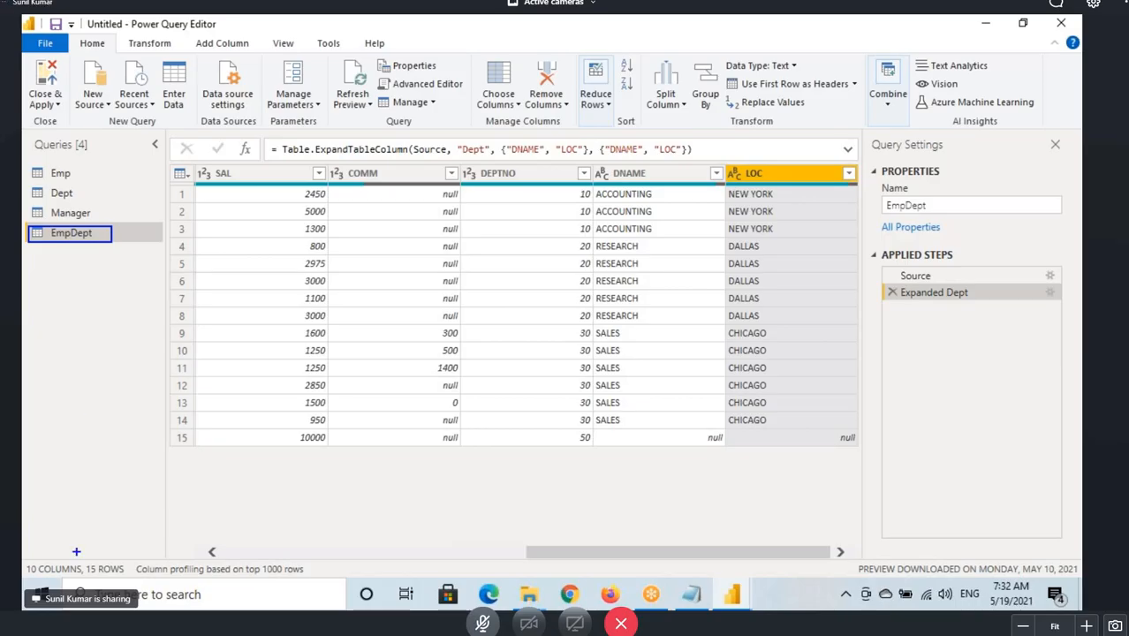
left_click_drag(22, 558, 72, 589)
mouse_move(190, 164)
left_mouse_down()
mouse_move(547, 388)
mouse_move(590, 455)
left_mouse_up()
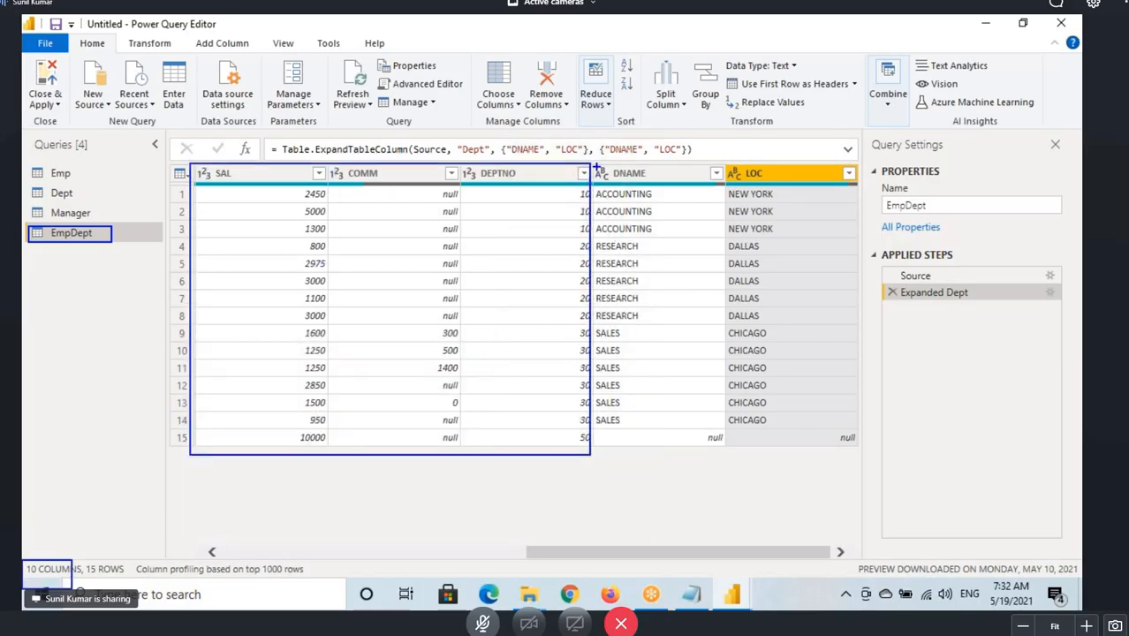
mouse_move(596, 166)
left_mouse_down()
mouse_move(843, 386)
mouse_move(868, 451)
left_mouse_up()
mouse_move(710, 131)
left_mouse_down()
mouse_move(735, 181)
mouse_move(752, 155)
left_mouse_up()
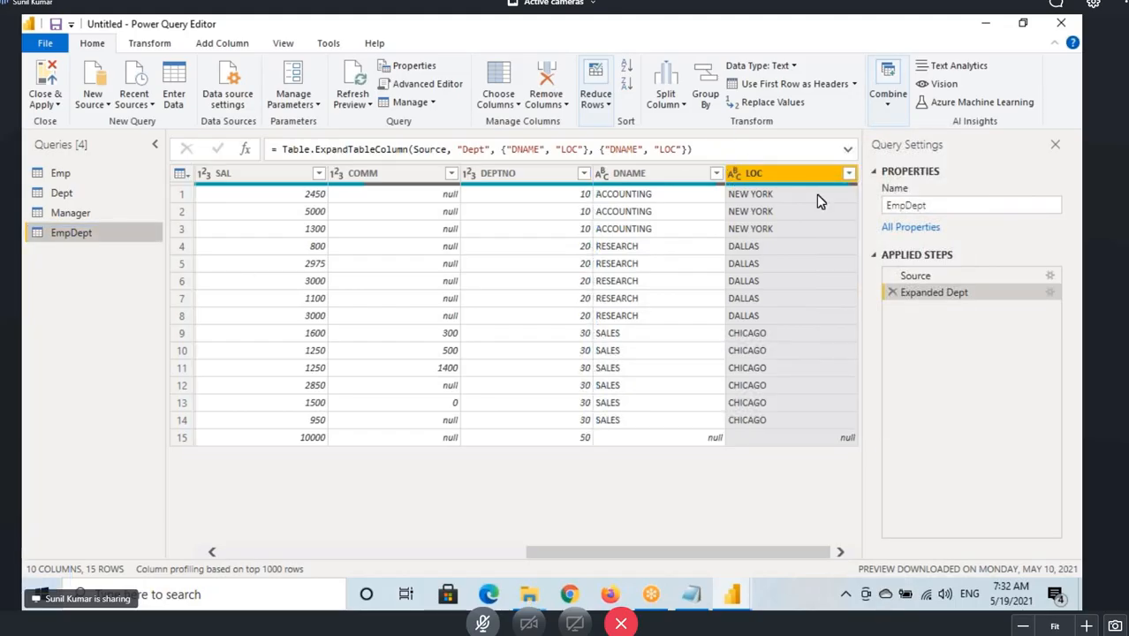
left_click(888, 101)
left_click(960, 141)
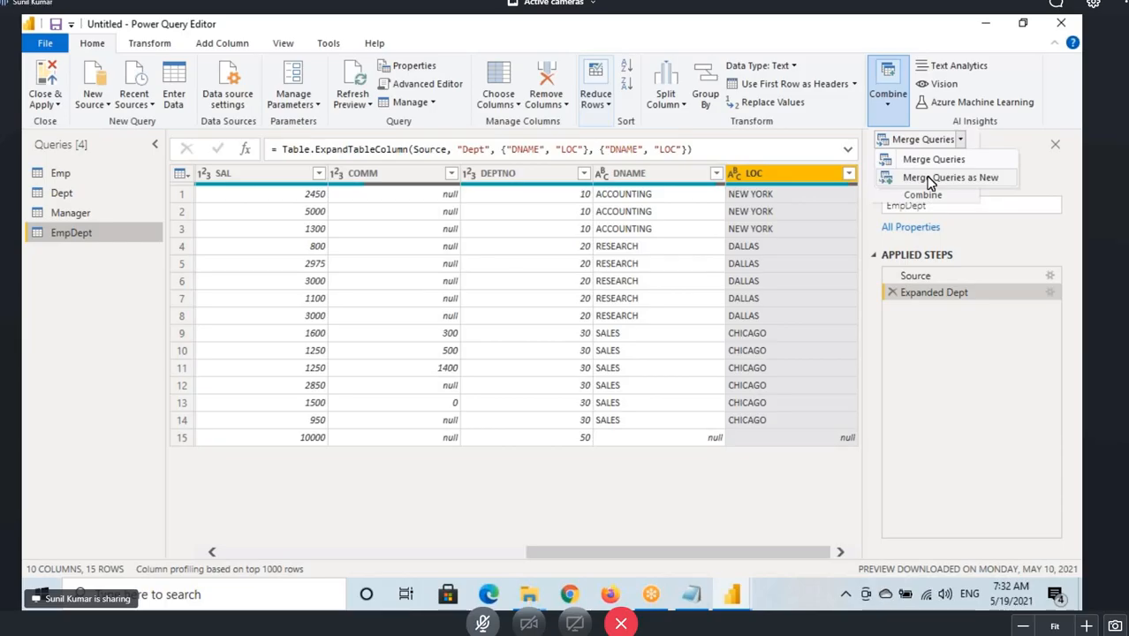
left_click(92, 178)
Open the Emp query and mark up it, the Dept query, its 15 rows and the employee names.
left_click(77, 195)
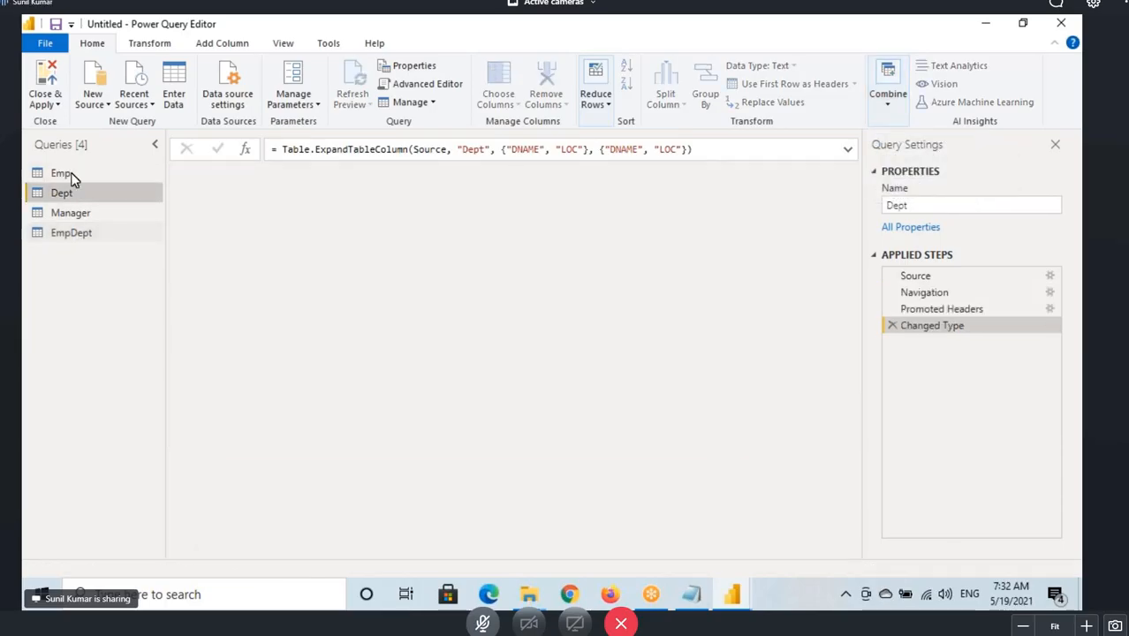
left_click(70, 172)
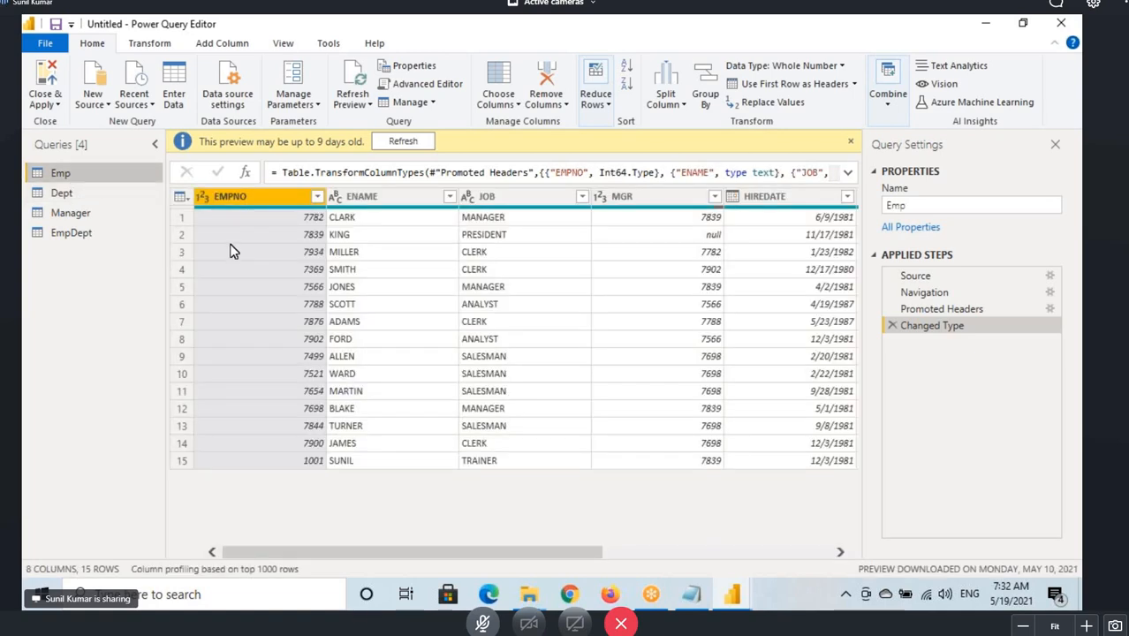
left_click_drag(27, 166, 96, 180)
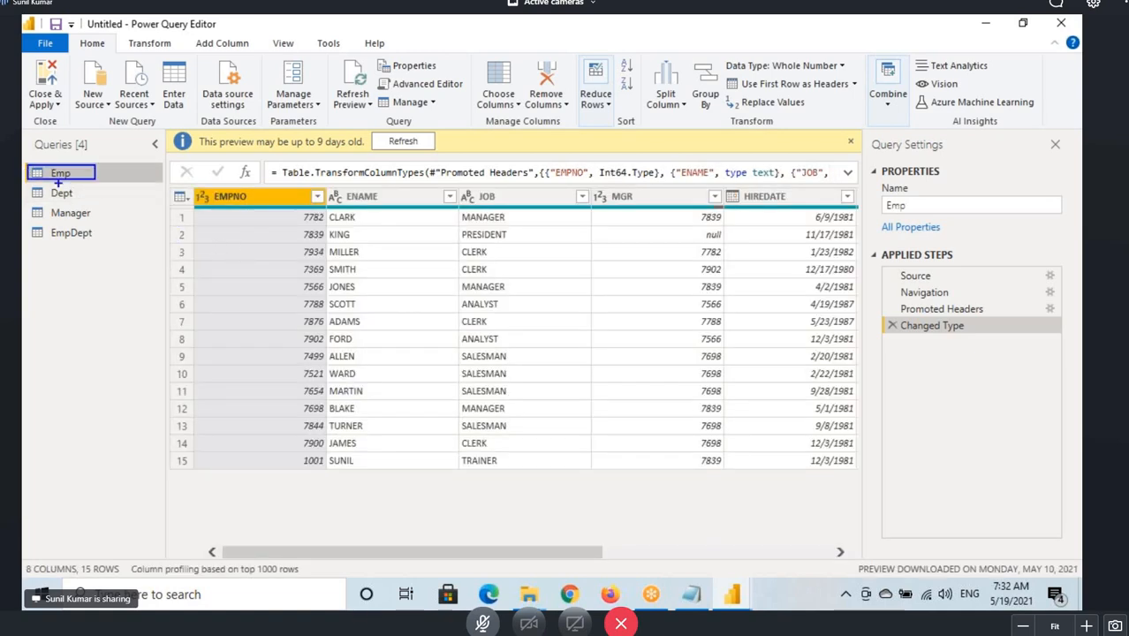
left_click_drag(28, 186, 93, 204)
left_click_drag(171, 469, 230, 469)
mouse_move(228, 390)
left_mouse_down()
mouse_move(231, 358)
mouse_move(258, 365)
mouse_move(251, 376)
left_mouse_up()
left_click_drag(240, 351, 287, 350)
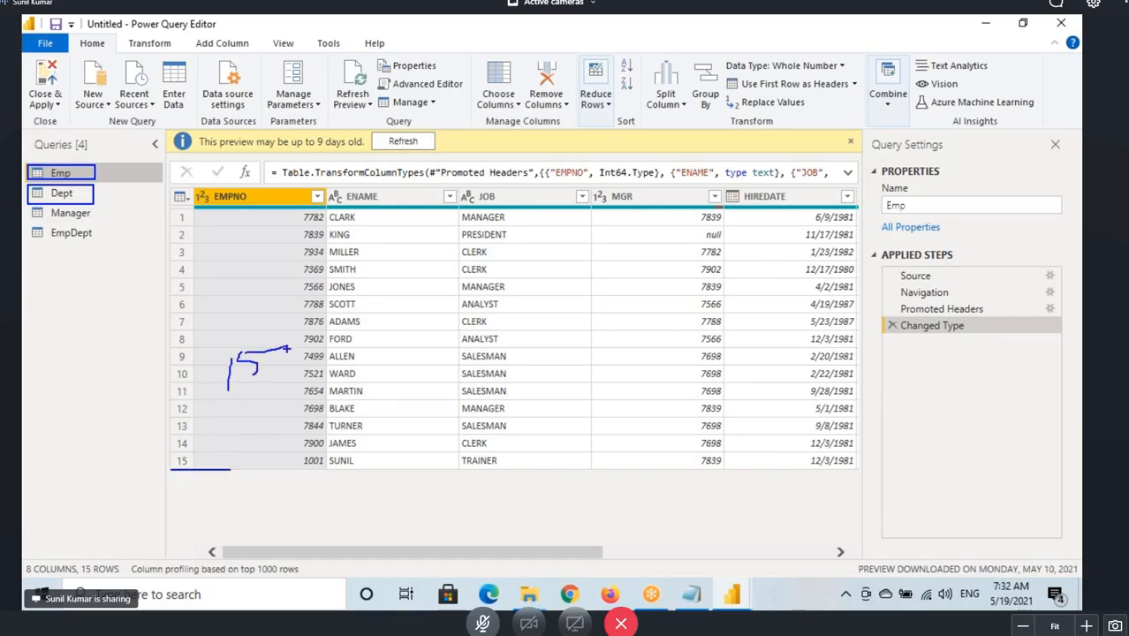
left_click_drag(296, 447, 337, 446)
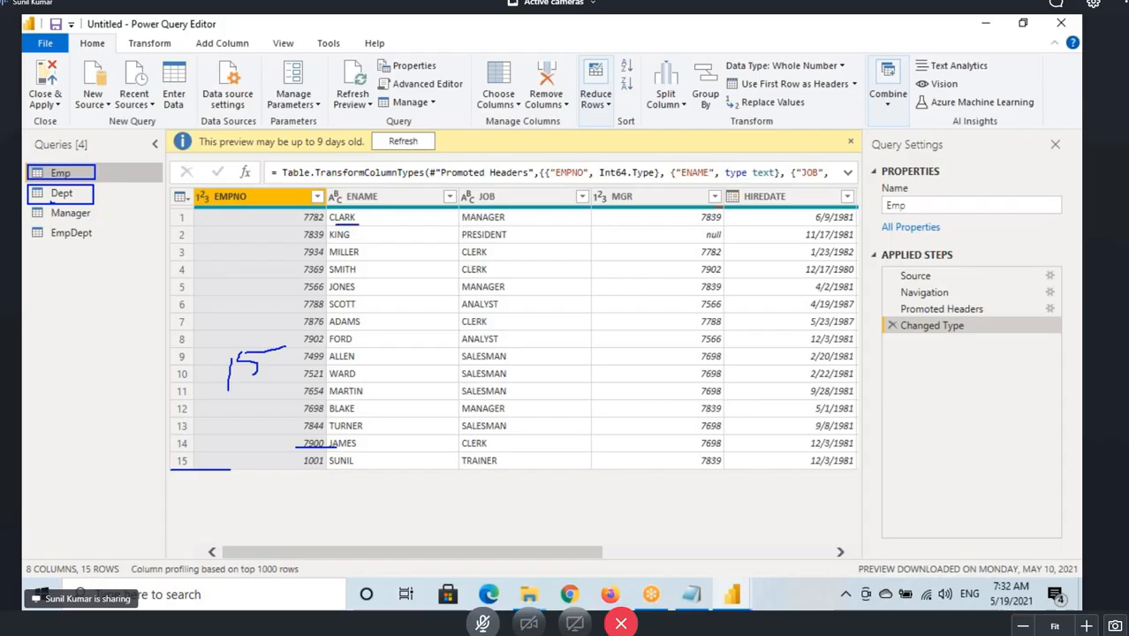
left_click_drag(336, 452, 389, 452)
left_click_drag(87, 199, 118, 186)
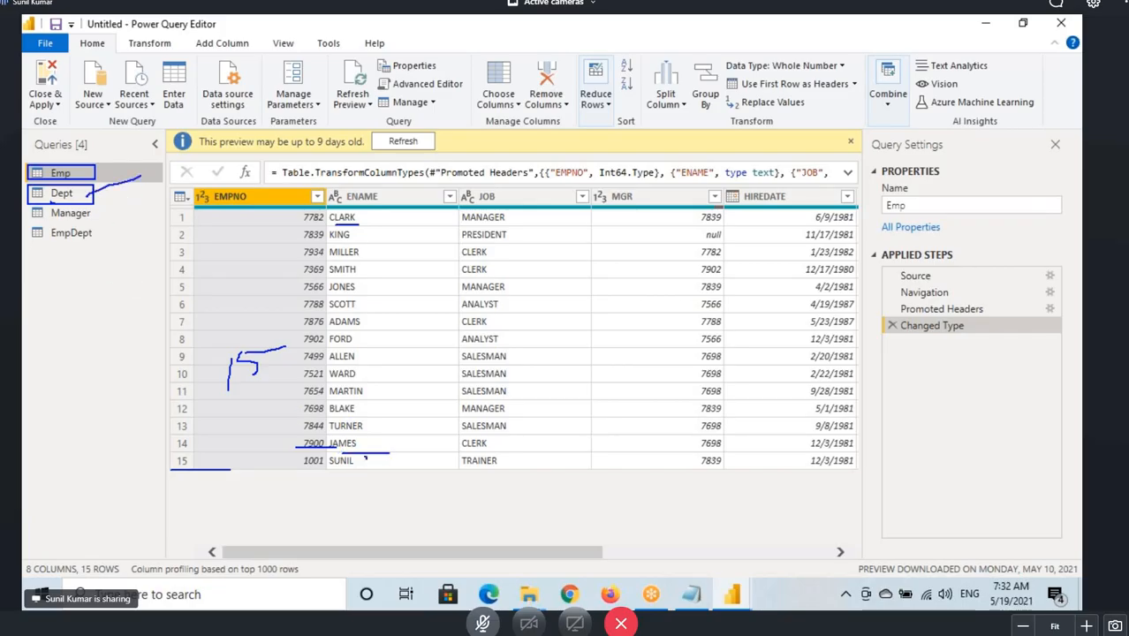
mouse_move(333, 471)
left_mouse_down()
mouse_move(368, 452)
mouse_move(346, 445)
left_mouse_up()
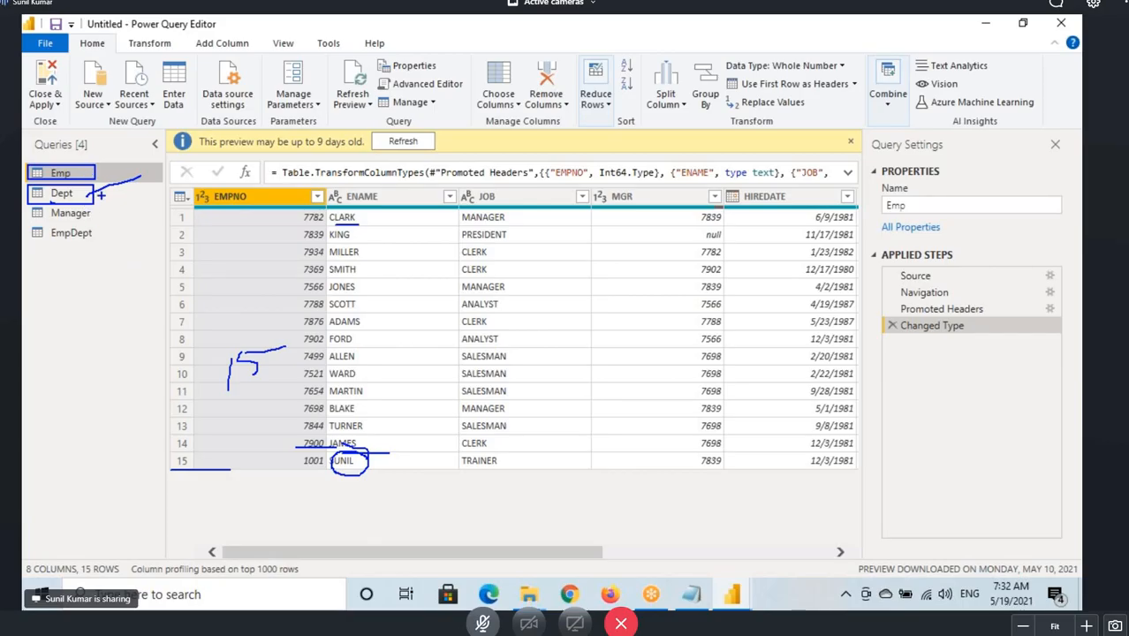
key("Escape")
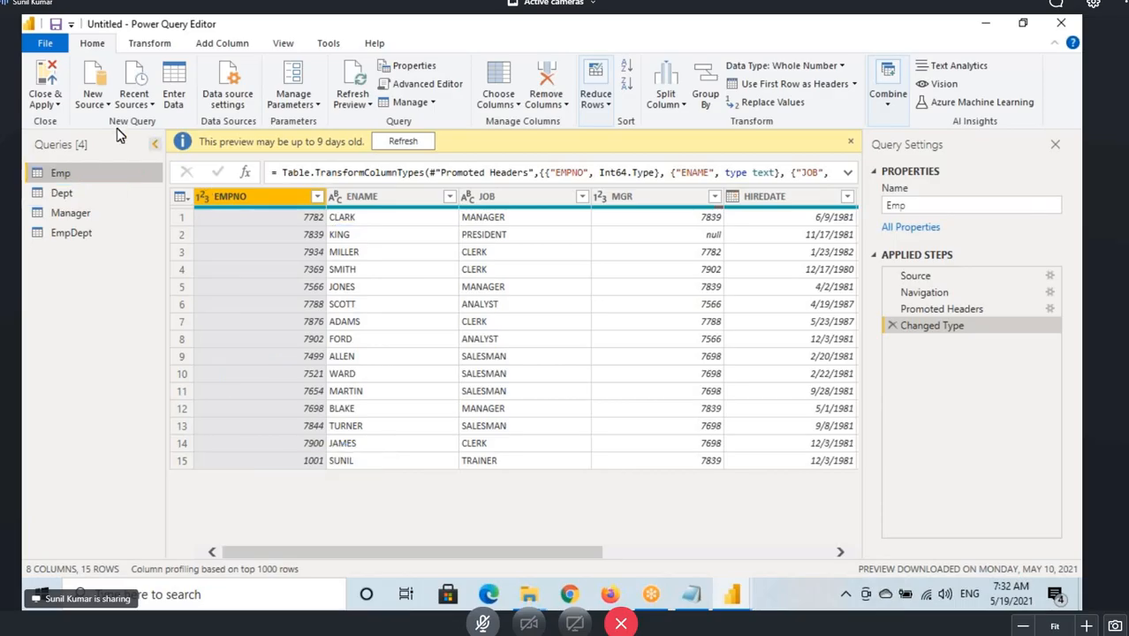
Start a Merge Queries as New from Emp with Dept as the second table, matching on DEPTNO in both.
left_click(887, 88)
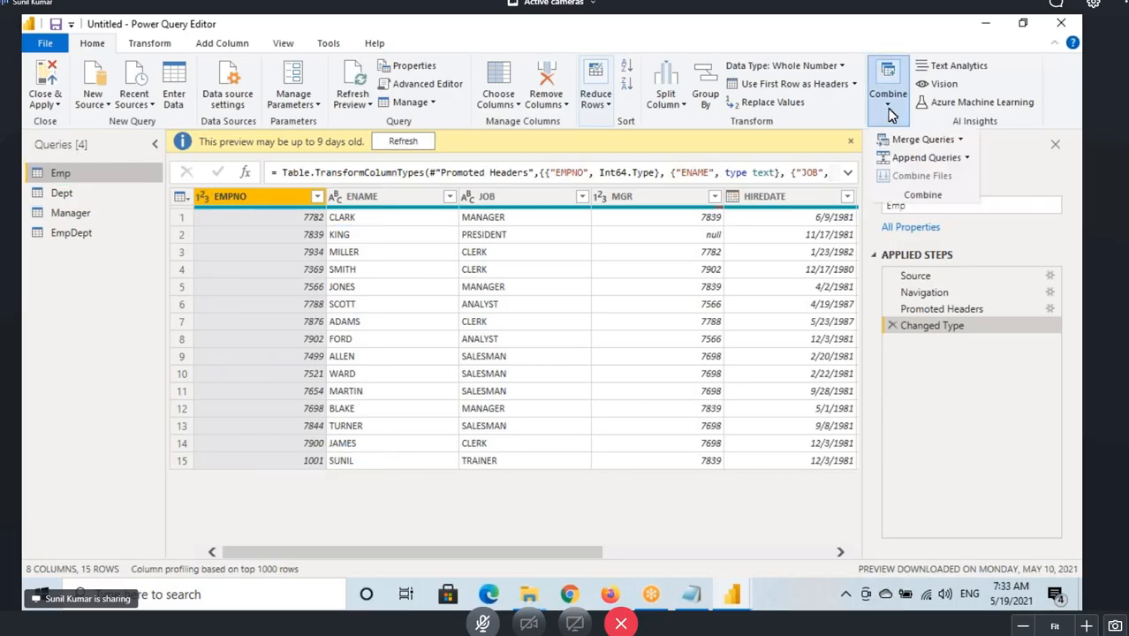
left_click(959, 139)
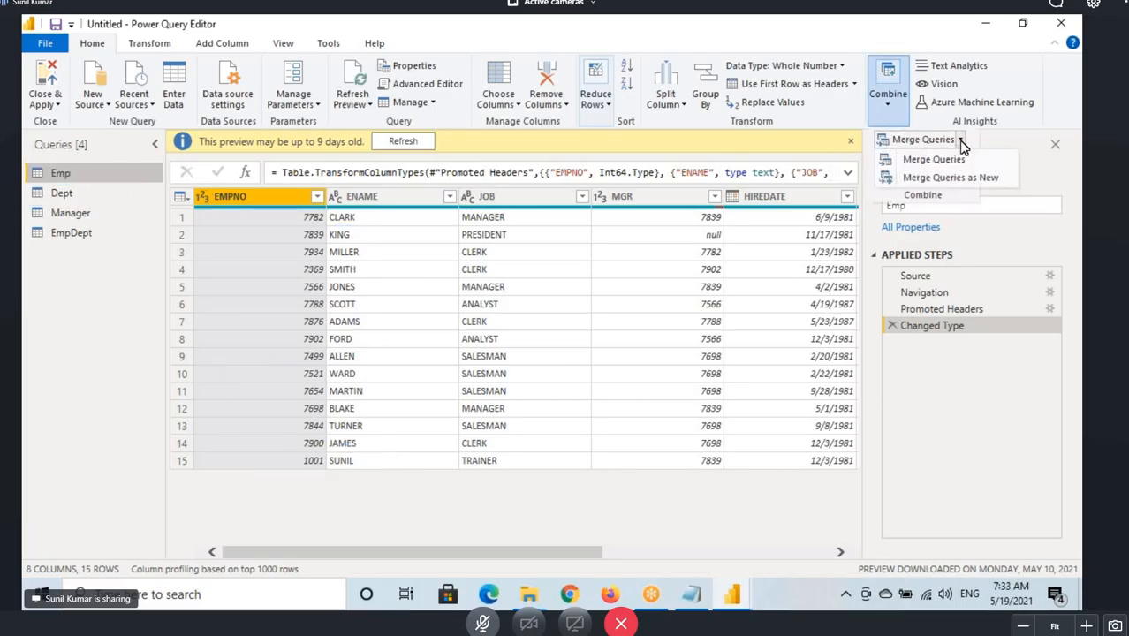
left_click(935, 180)
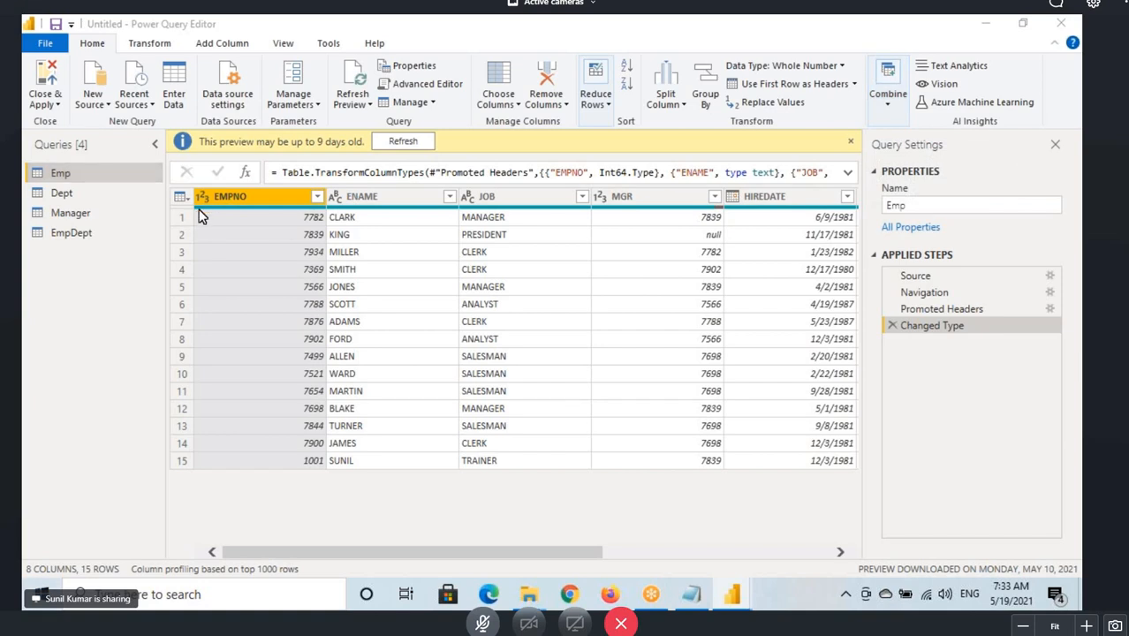
left_click(316, 279)
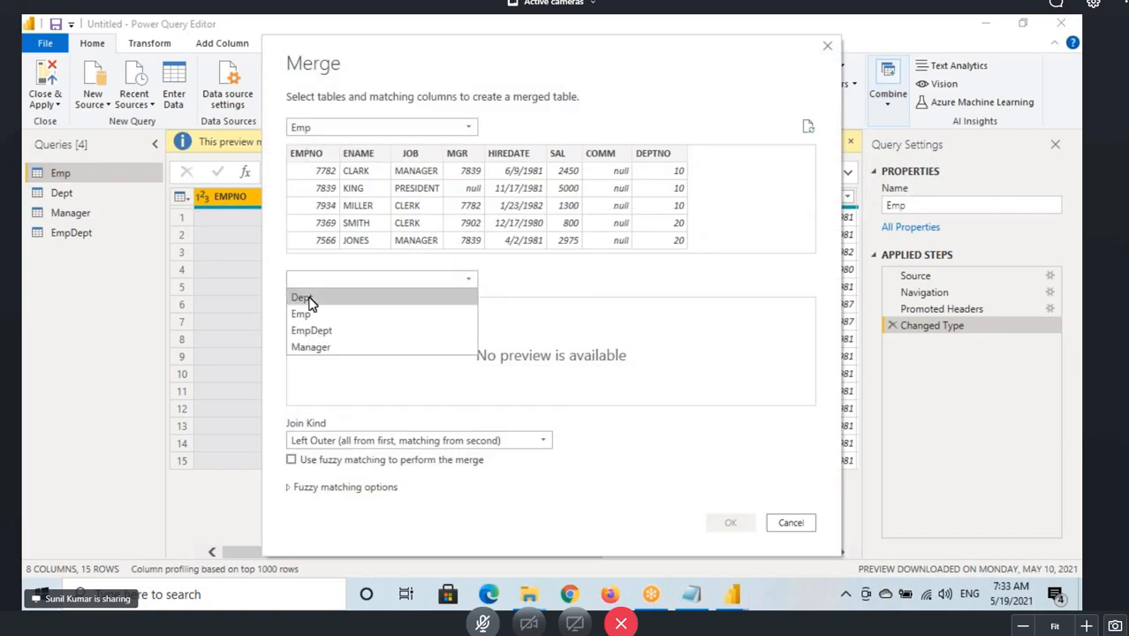
left_click(301, 298)
left_click(664, 155)
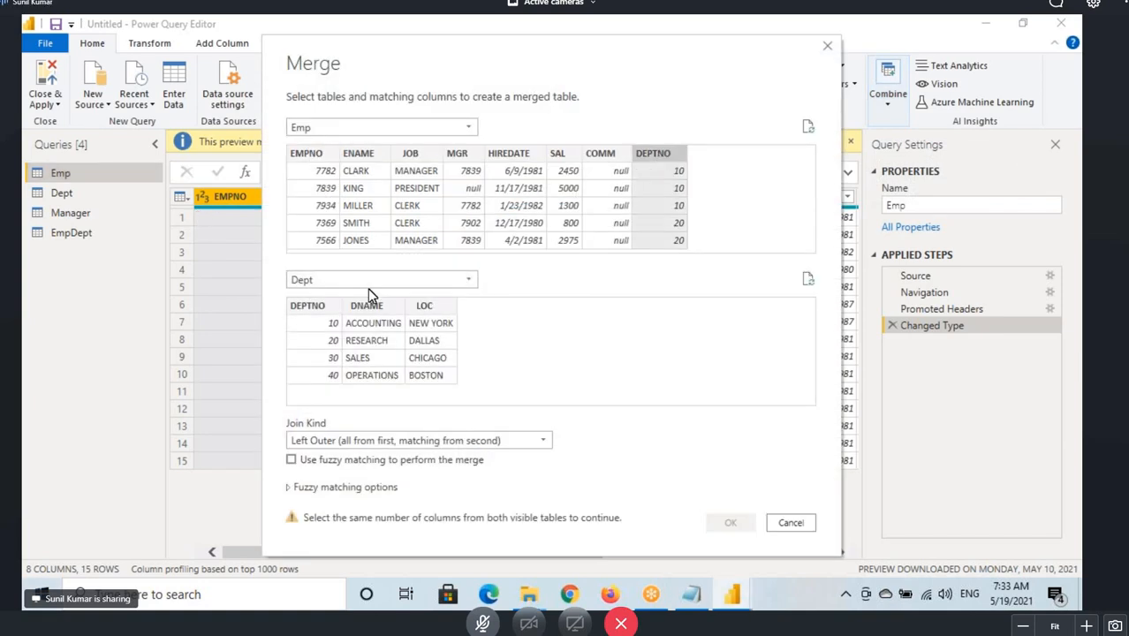
left_click(300, 309)
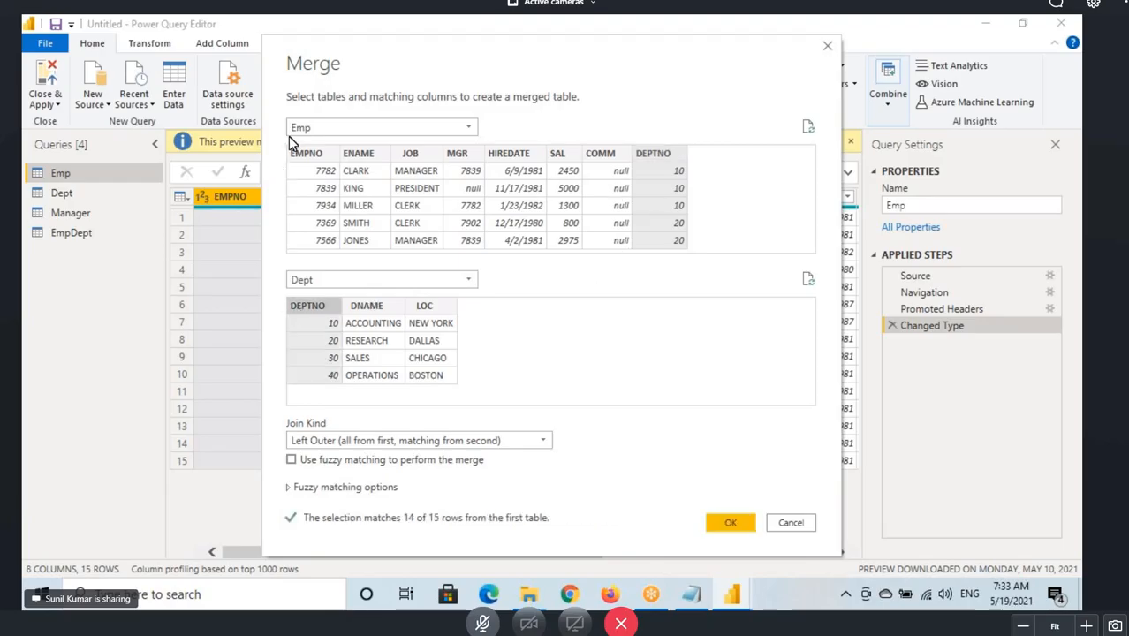
Mark up both tables and set the join kind to Inner (only matching rows).
left_click_drag(282, 119, 340, 146)
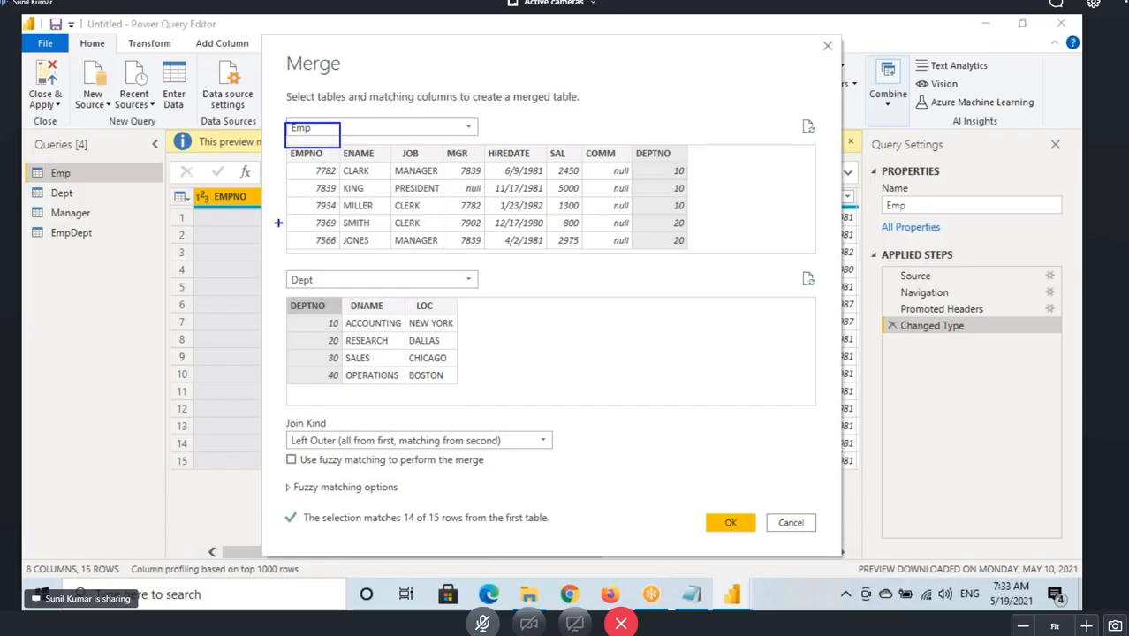
left_click_drag(270, 270, 349, 297)
left_click(311, 440)
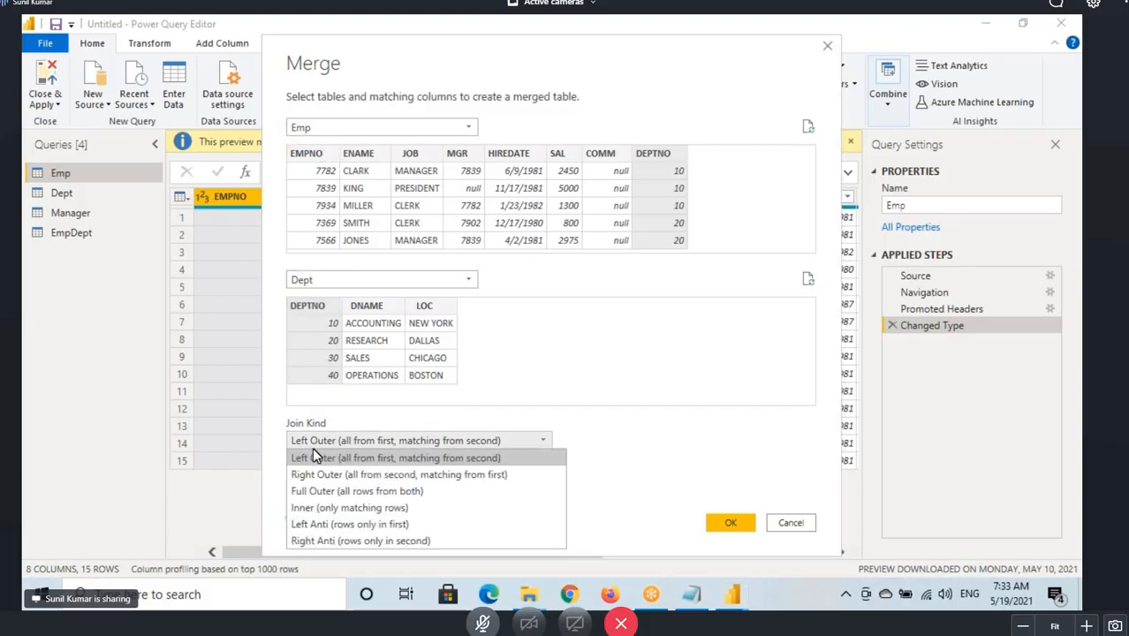
left_click(327, 507)
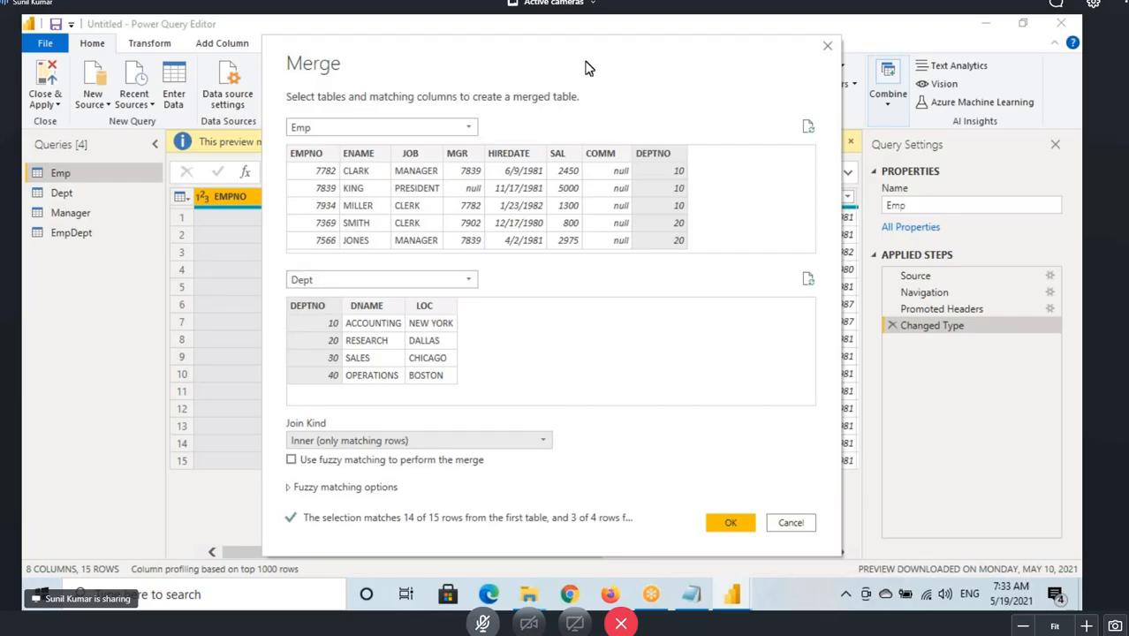
Mark up the Emp and Dept tables, their DEPTNO columns and the Inner join kind in the Merge dialog.
left_click_drag(582, 60, 557, 55)
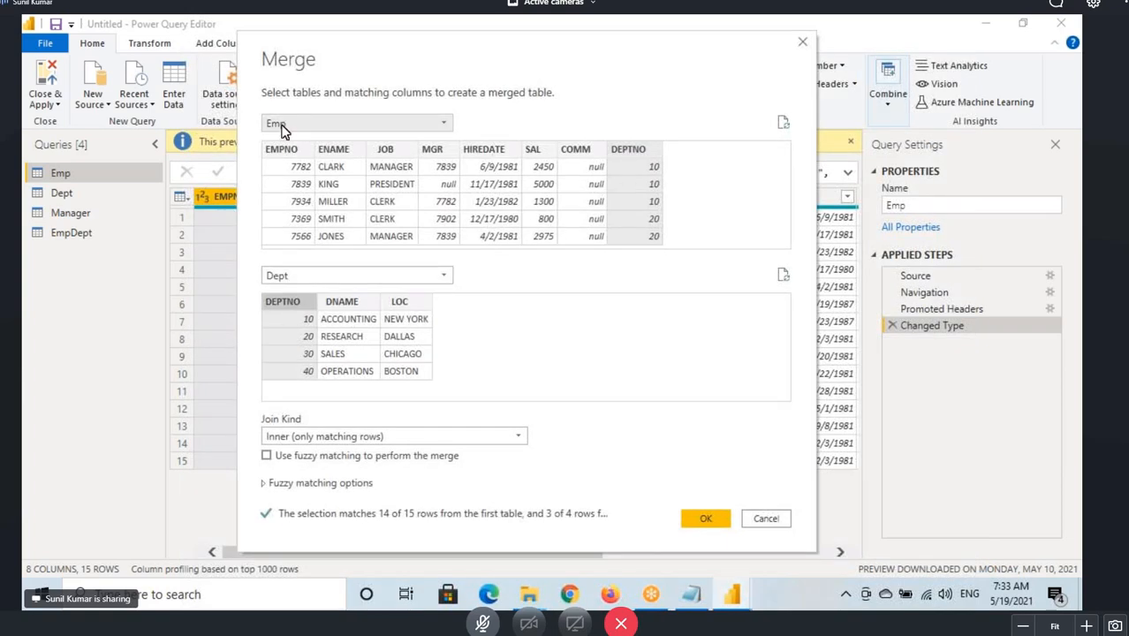
key("ctrl+2")
left_click_drag(258, 116, 293, 132)
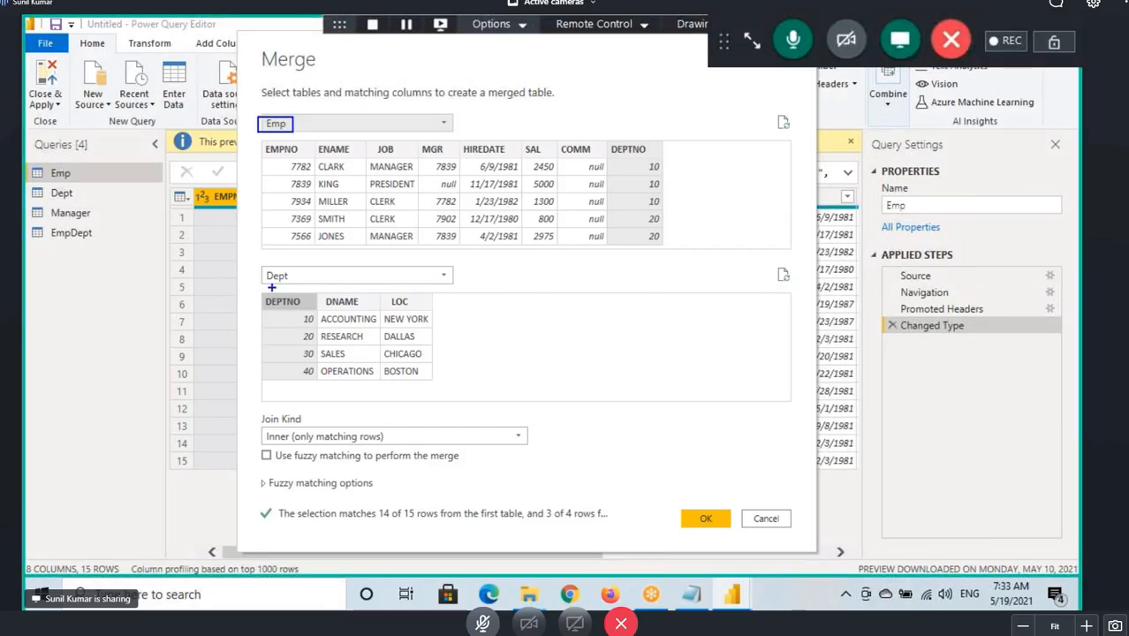
left_click_drag(261, 269, 311, 280)
left_click_drag(606, 138, 697, 268)
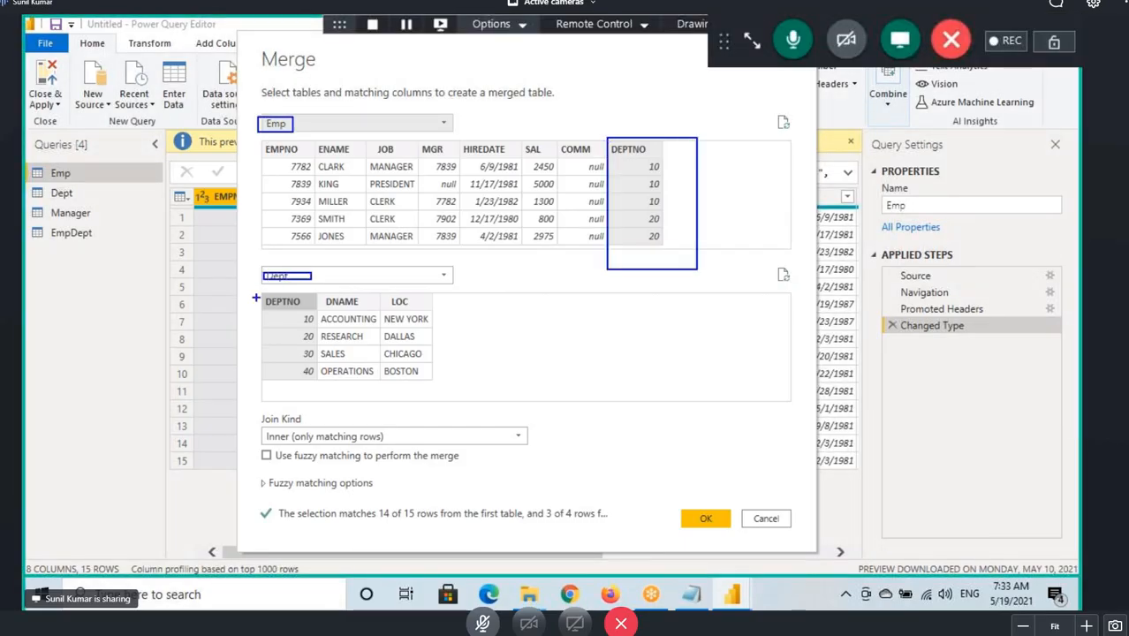
left_click_drag(256, 296, 318, 381)
mouse_move(263, 425)
left_mouse_down()
mouse_move(307, 448)
mouse_move(433, 456)
left_mouse_up()
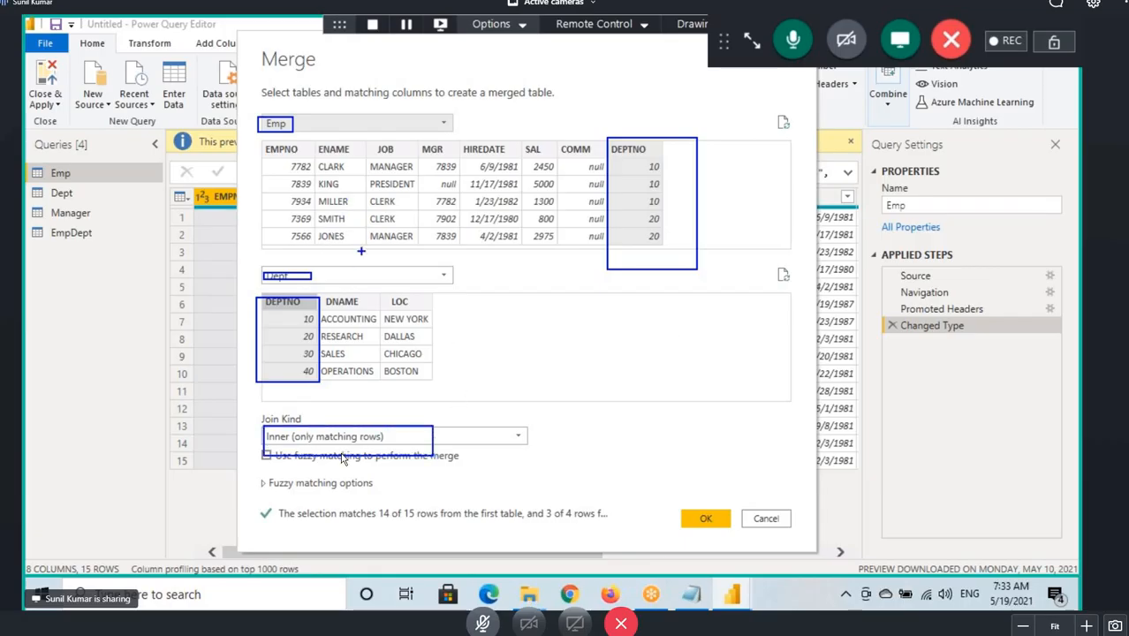
key("Escape")
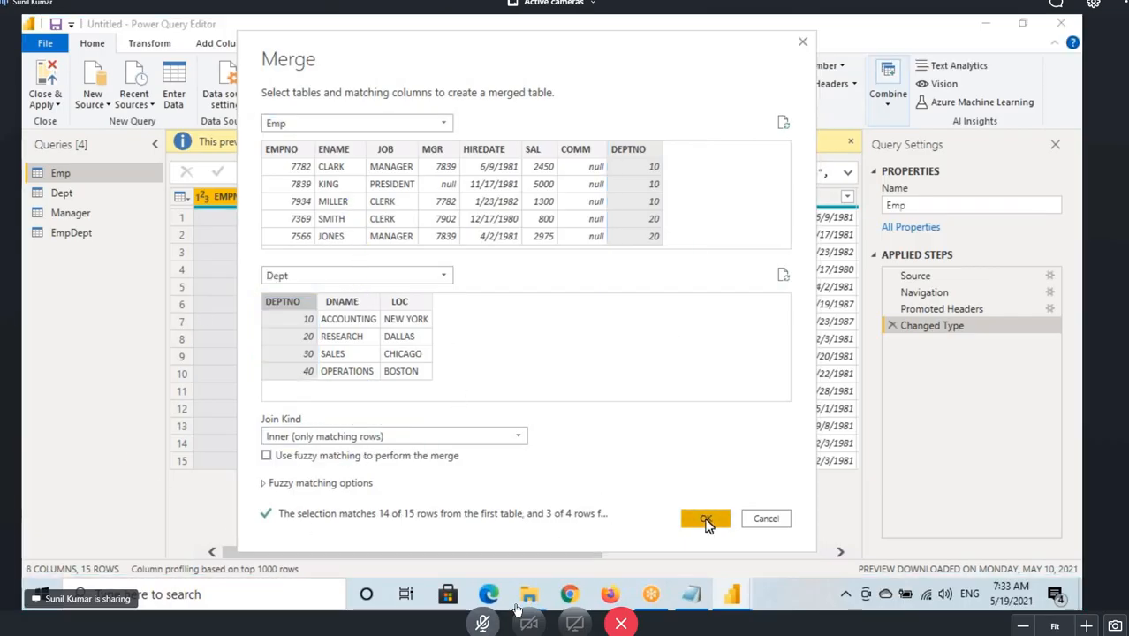
Create the merge and rename the new query EmpInnerJoinDept.
left_click(704, 519)
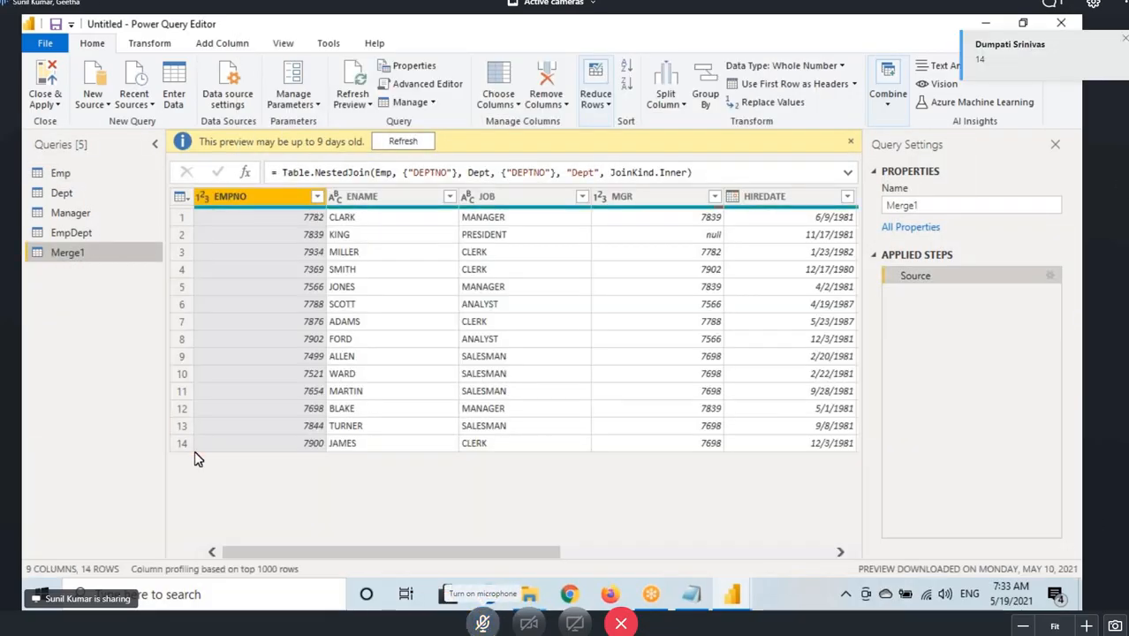
double_click(65, 254)
type("EmpInnerJ")
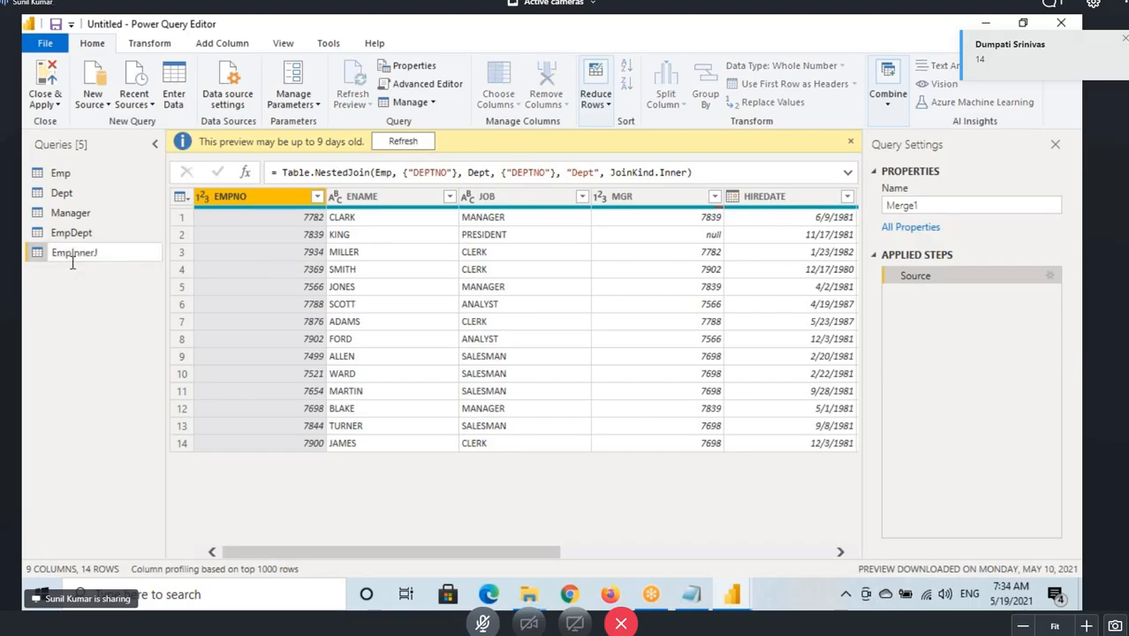
type("oinDept")
key("Return")
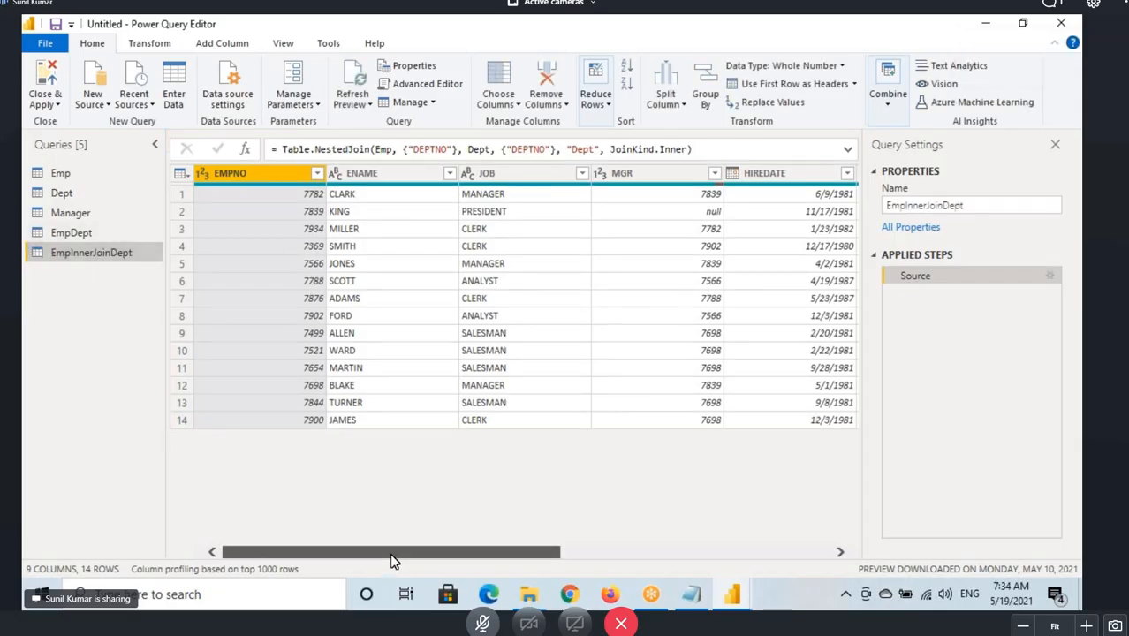
Expand the Dept column to only DNAME and LOC, without the original column name prefix.
left_click_drag(393, 561, 664, 561)
left_click(849, 173)
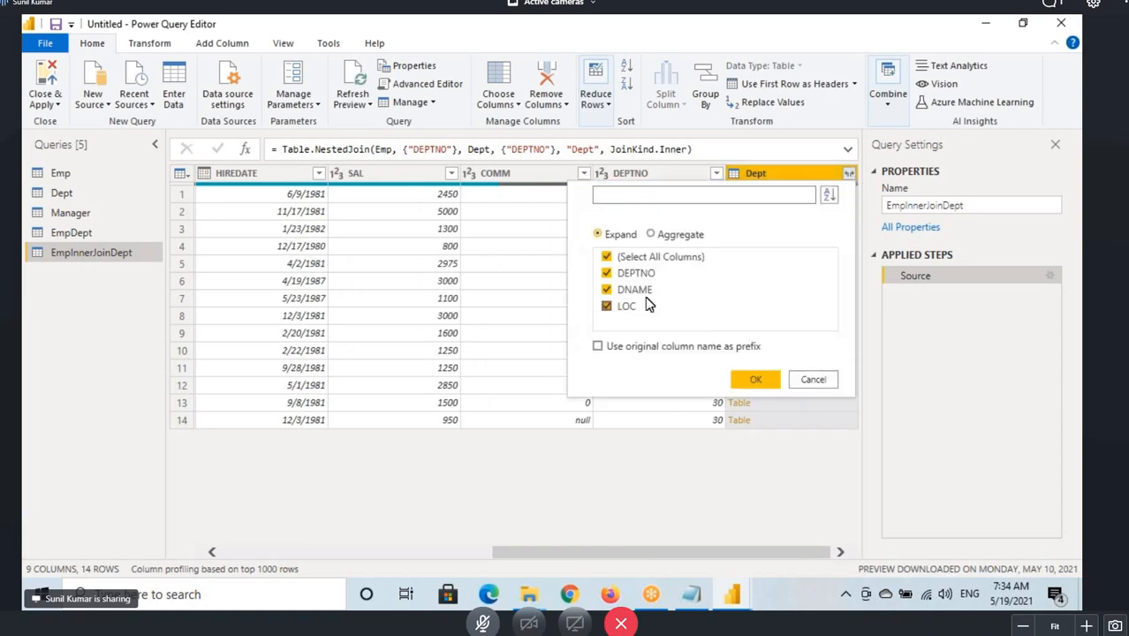
left_click(611, 258)
left_click(630, 289)
left_click(630, 308)
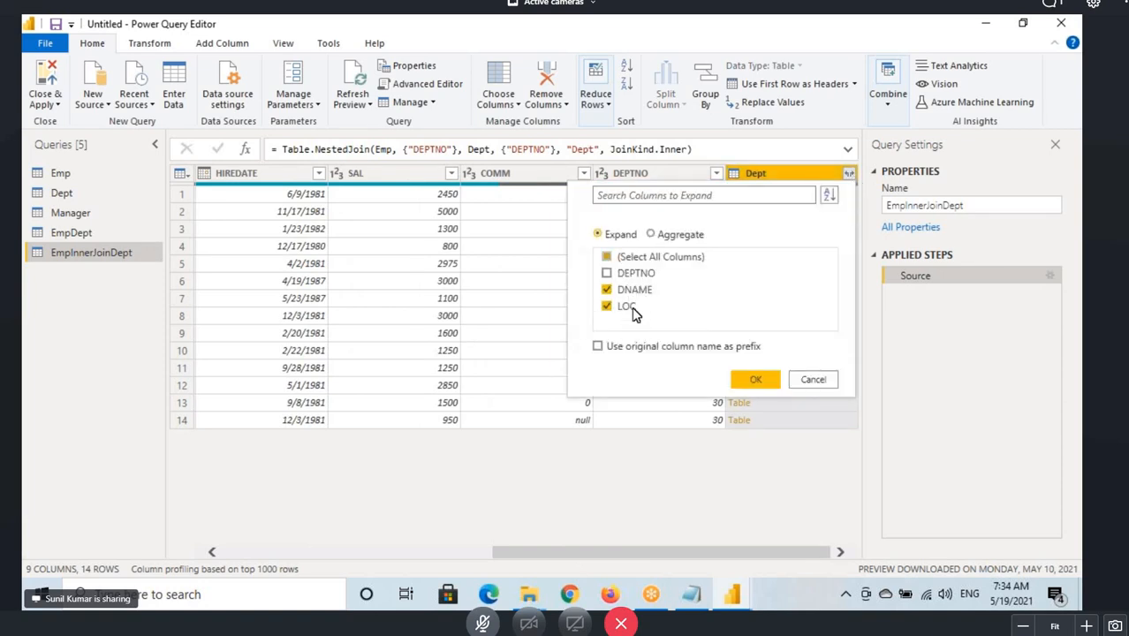
left_click(750, 380)
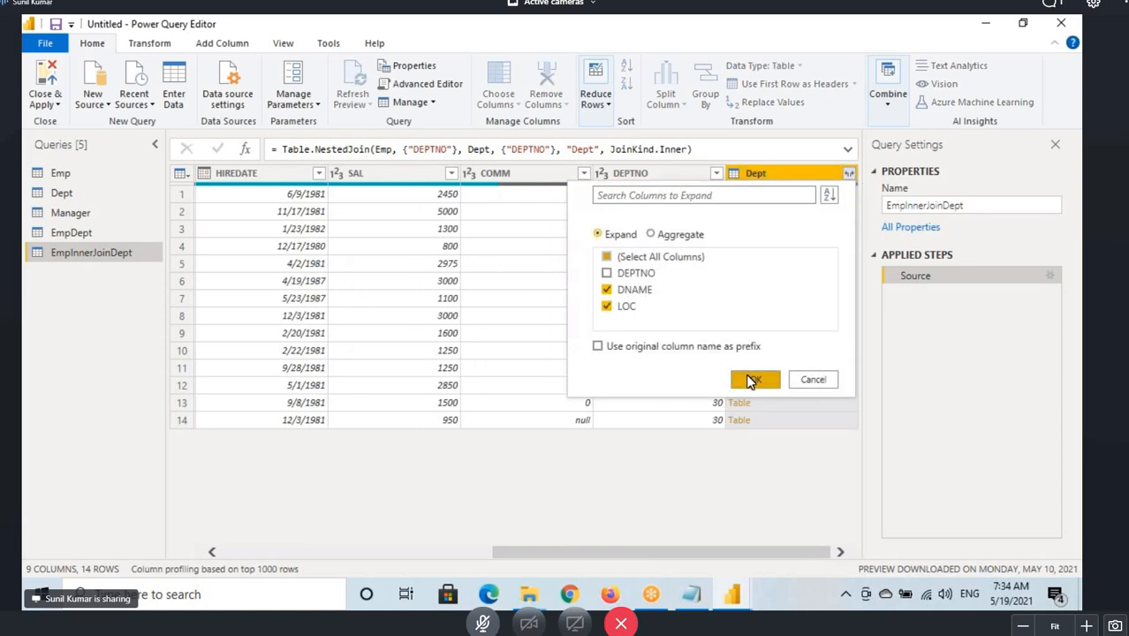
Mark up the first and last employee names in the merged result.
left_click_drag(660, 552, 291, 548)
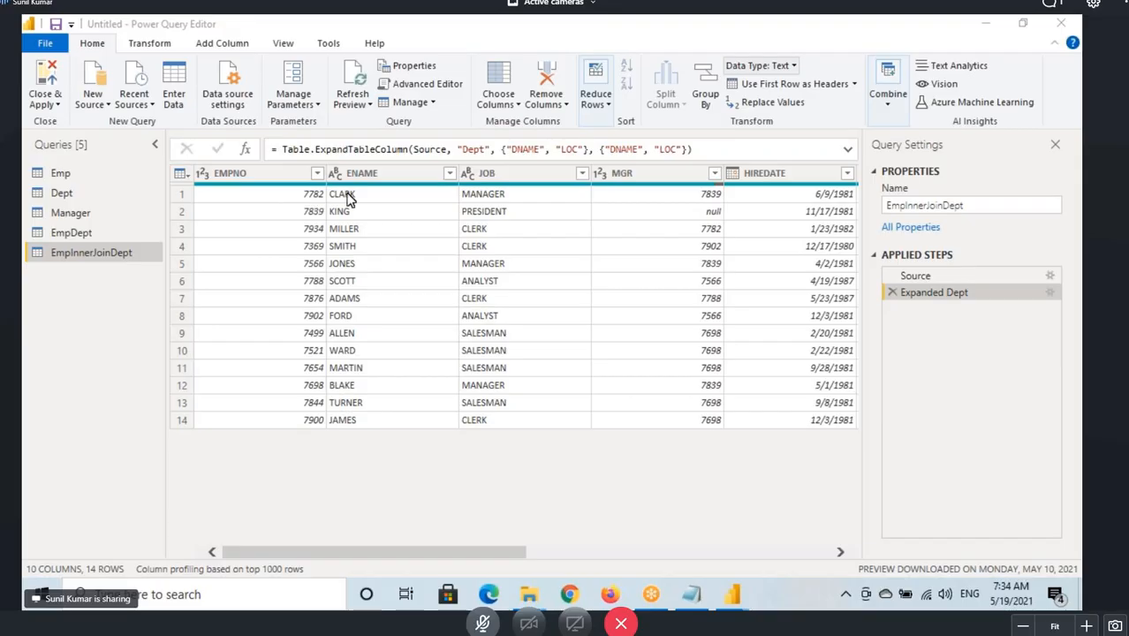
key("ctrl+2")
left_click_drag(326, 185, 378, 214)
left_click_drag(326, 406, 369, 430)
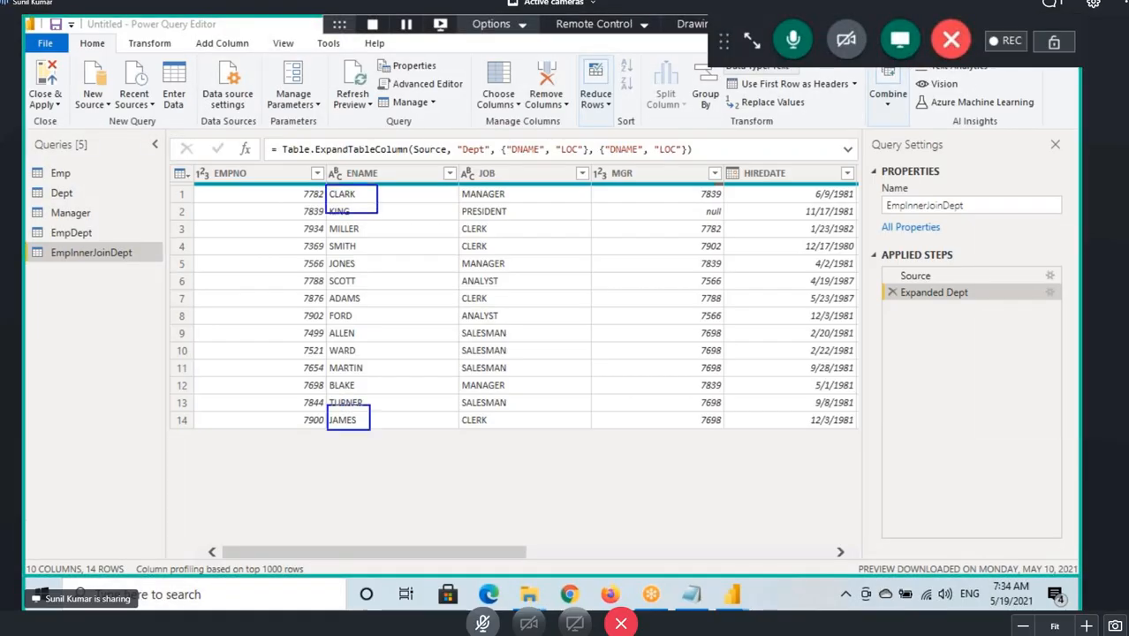
key("ctrl+2")
Open the Emp query, mark up its first and last employee names, and return to EmpInnerJoinDept.
left_click(60, 173)
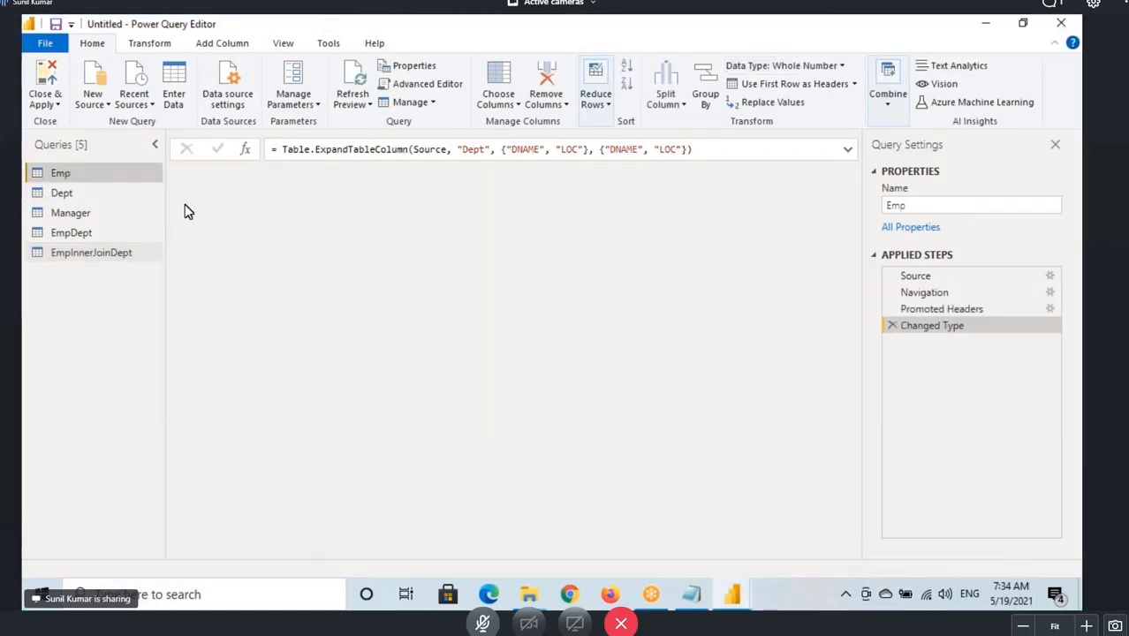
key("ctrl+2")
left_click_drag(320, 210, 367, 226)
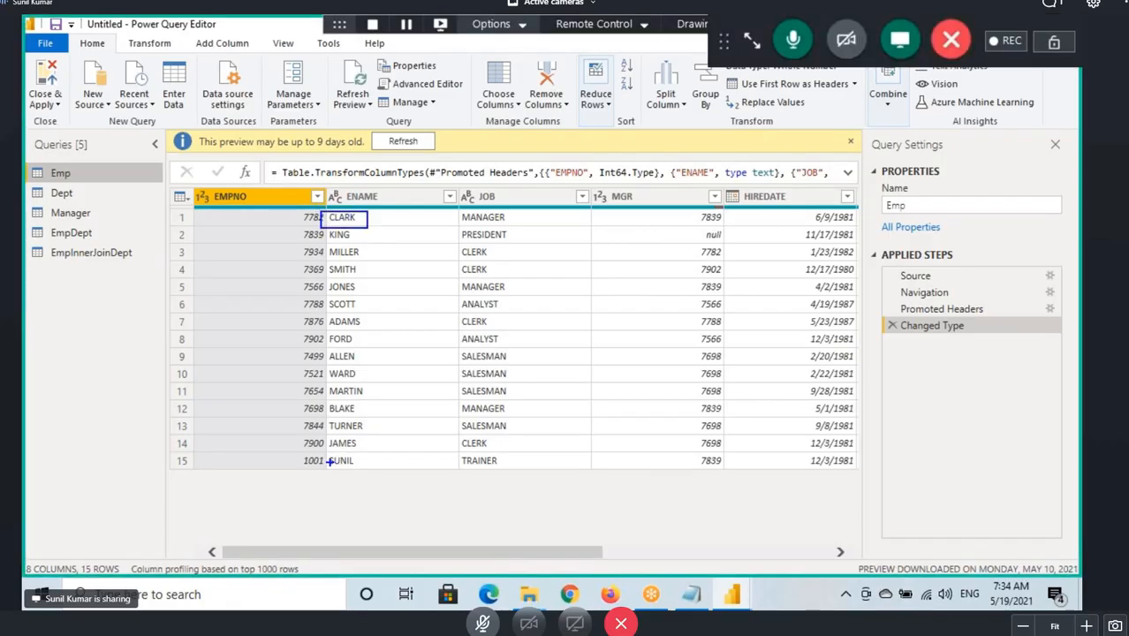
left_click_drag(325, 436, 371, 449)
left_click_drag(86, 178, 138, 163)
key("ctrl+2")
left_click(140, 255)
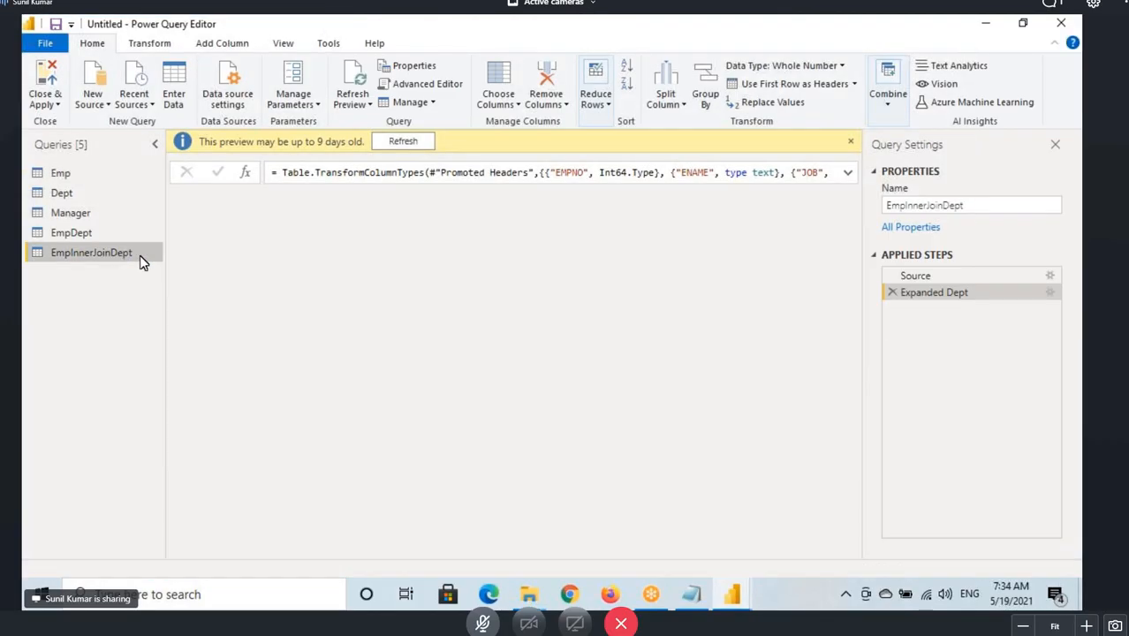
Review the Expand Dept settings, then reopen the Source step's merge settings and mark up the DEPTNO matching.
left_click(1049, 293)
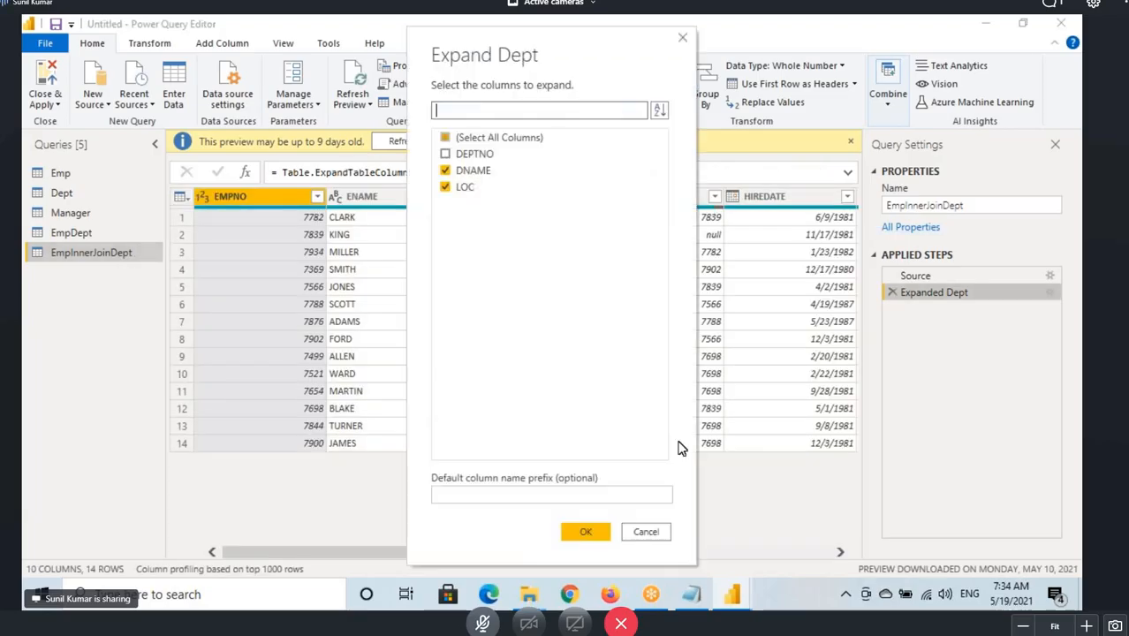
left_click(646, 532)
left_click(1049, 276)
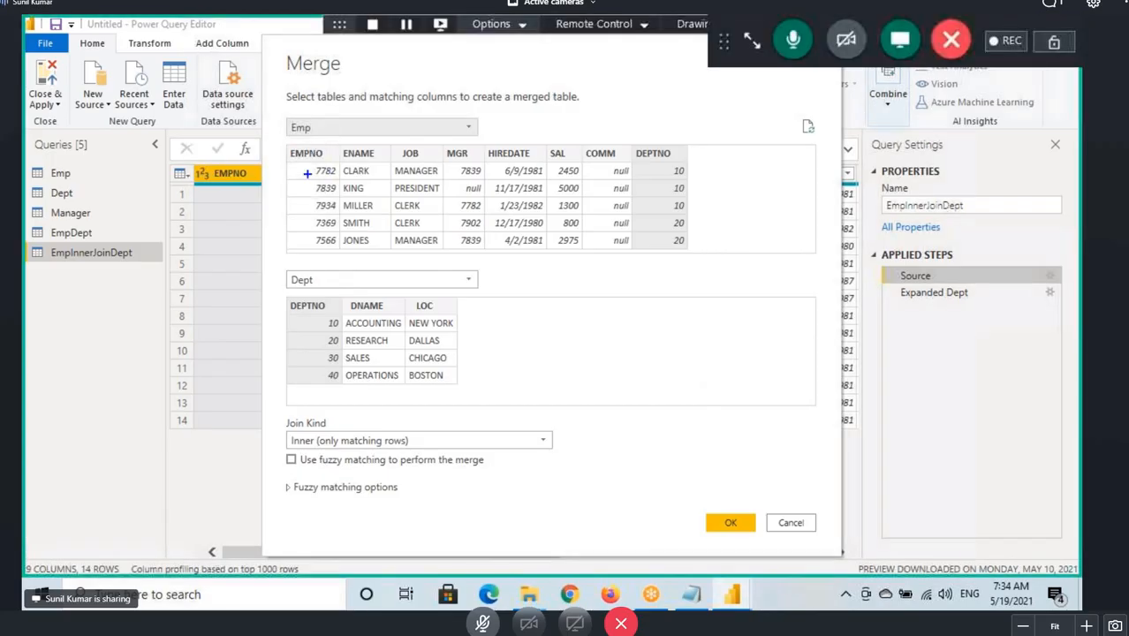
left_click_drag(734, 162, 309, 336)
mouse_move(685, 174)
left_mouse_down()
mouse_move(778, 139)
mouse_move(283, 342)
left_mouse_up()
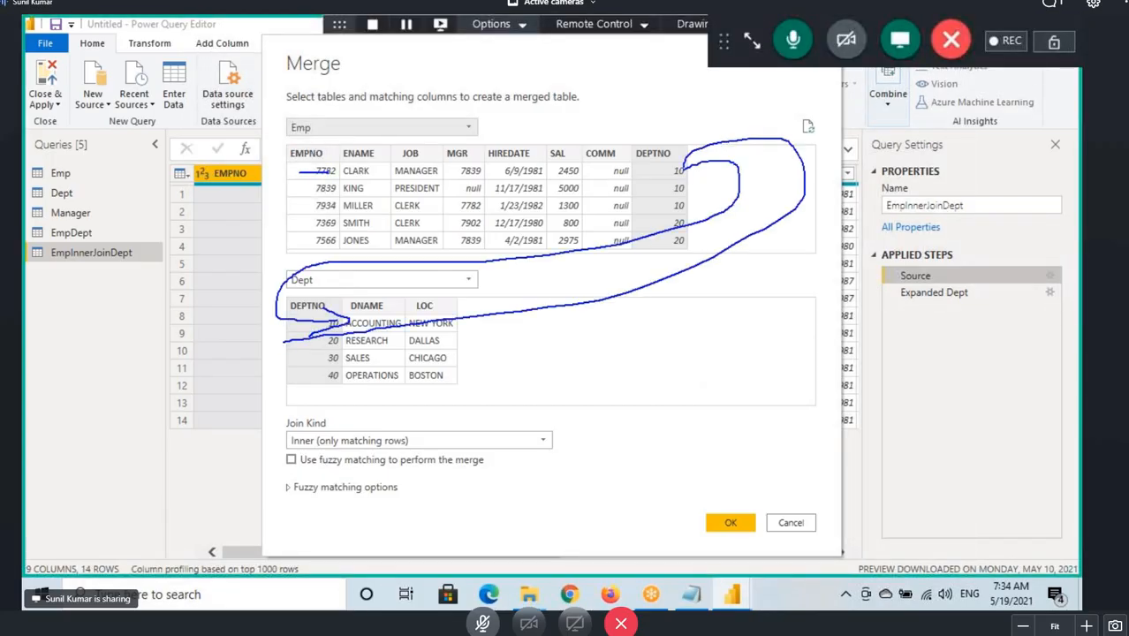
mouse_move(690, 164)
left_mouse_down()
mouse_move(696, 314)
mouse_move(293, 369)
mouse_move(328, 375)
left_mouse_up()
mouse_move(687, 164)
left_mouse_down()
mouse_move(823, 88)
mouse_move(324, 353)
mouse_move(317, 381)
mouse_move(332, 394)
left_mouse_up()
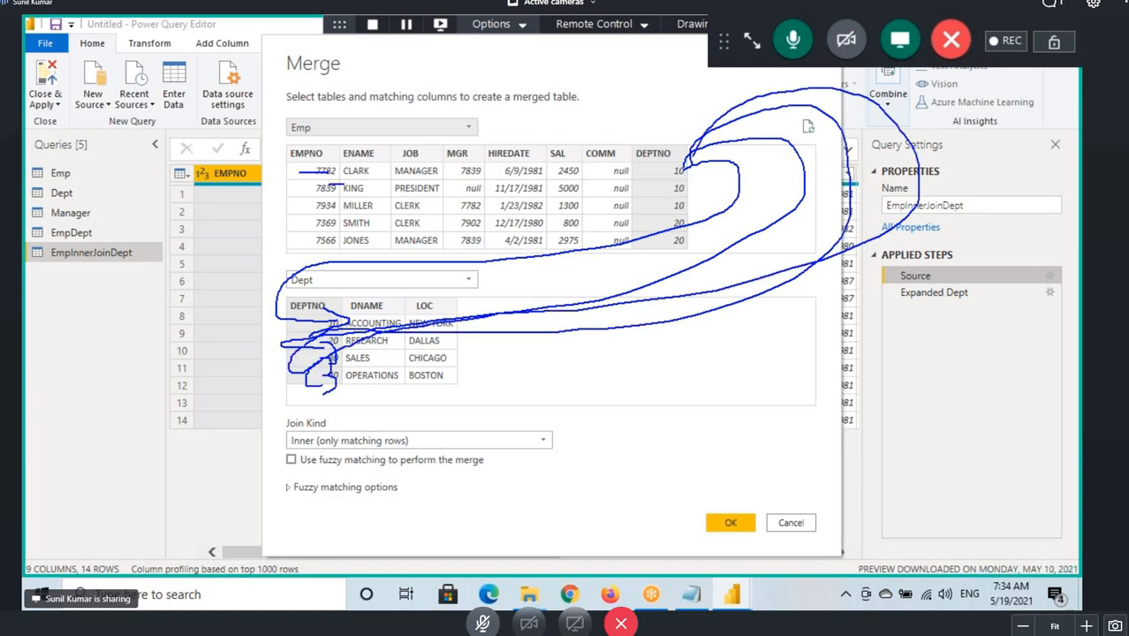
left_click_drag(340, 185, 350, 184)
key("Escape")
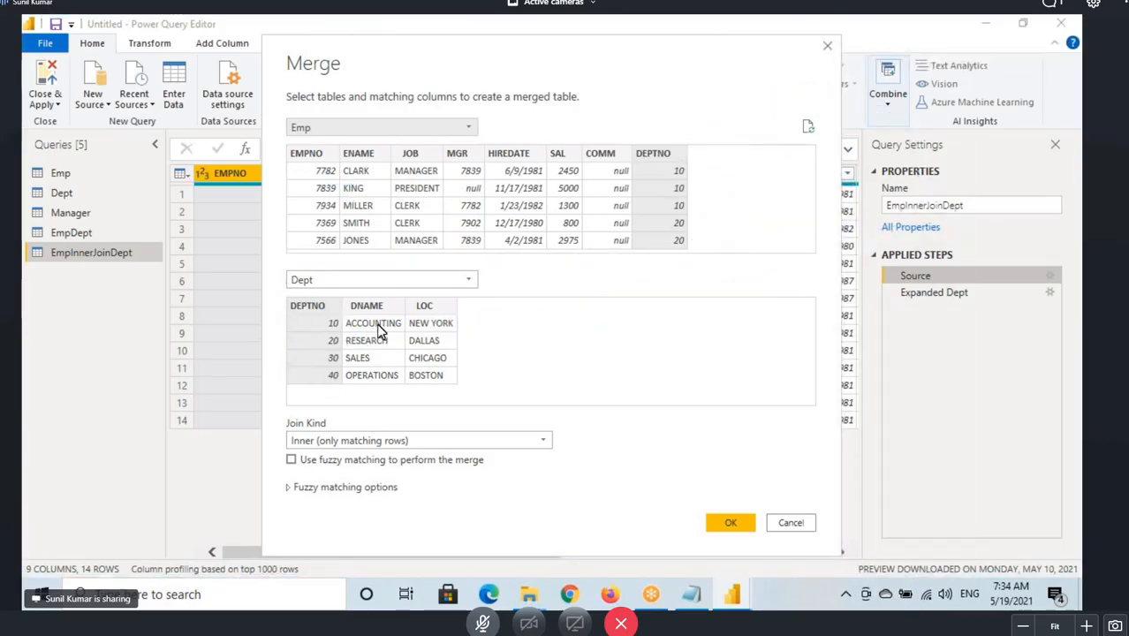
Mark up how individual Emp DEPTNO values match Dept rows and close the merge settings.
key("ctrl+2")
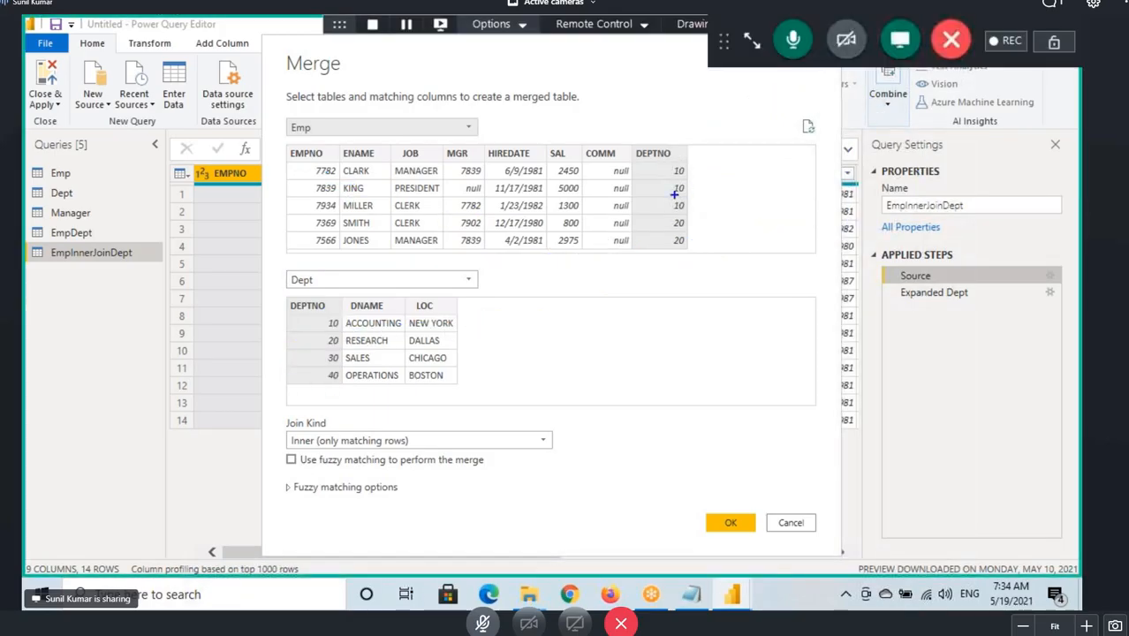
left_click_drag(676, 198, 696, 200)
left_click_drag(320, 331, 344, 332)
left_click_drag(674, 215, 713, 213)
left_click_drag(347, 250, 357, 250)
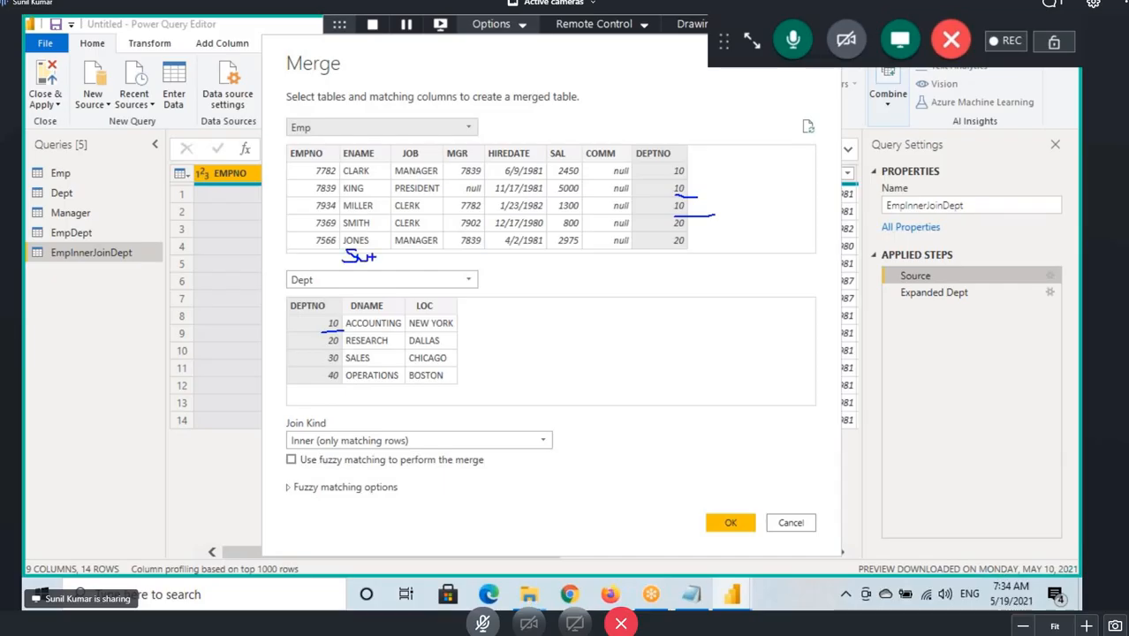
mouse_move(675, 251)
left_mouse_down()
mouse_move(686, 258)
mouse_move(339, 274)
mouse_move(328, 322)
left_mouse_up()
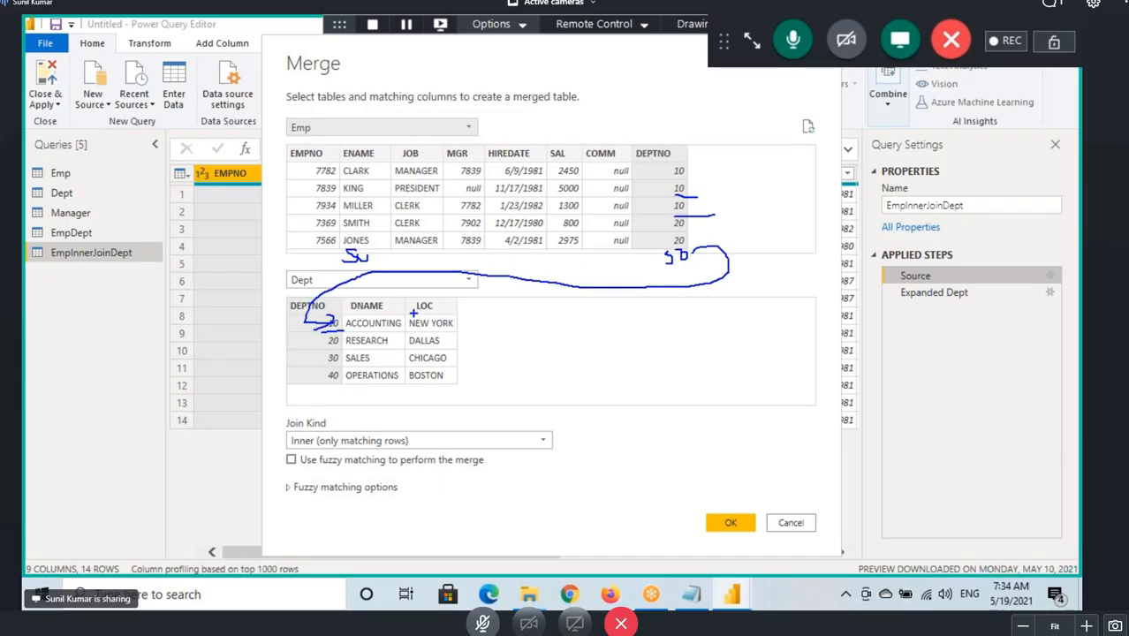
mouse_move(692, 255)
left_mouse_down()
mouse_move(497, 316)
mouse_move(343, 339)
left_mouse_up()
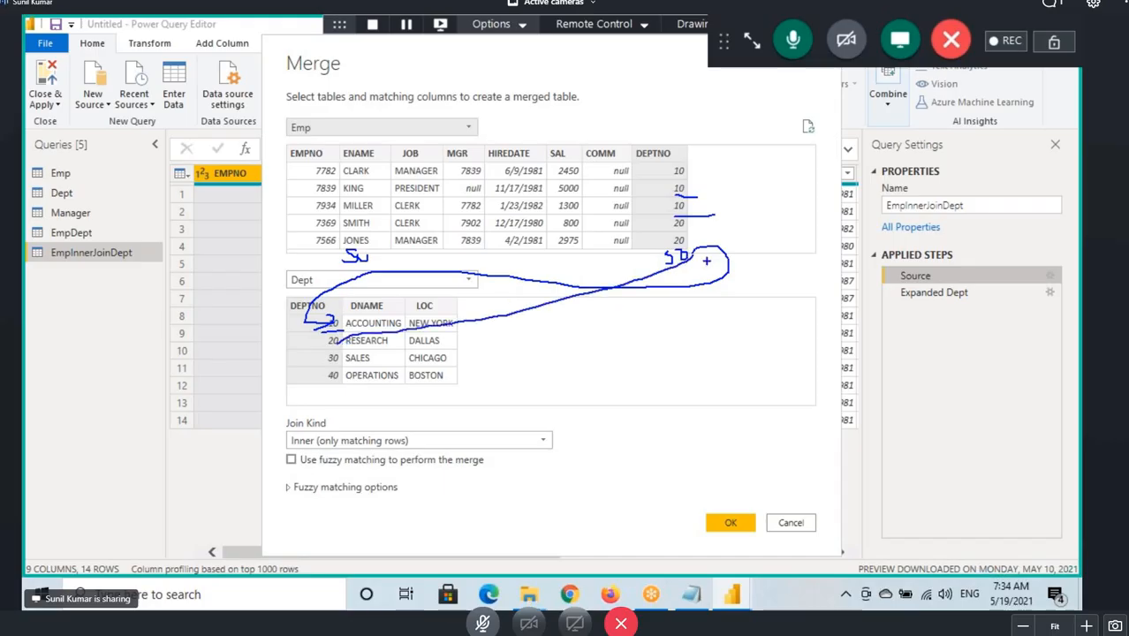
mouse_move(681, 263)
left_mouse_down()
mouse_move(376, 341)
mouse_move(336, 362)
left_mouse_up()
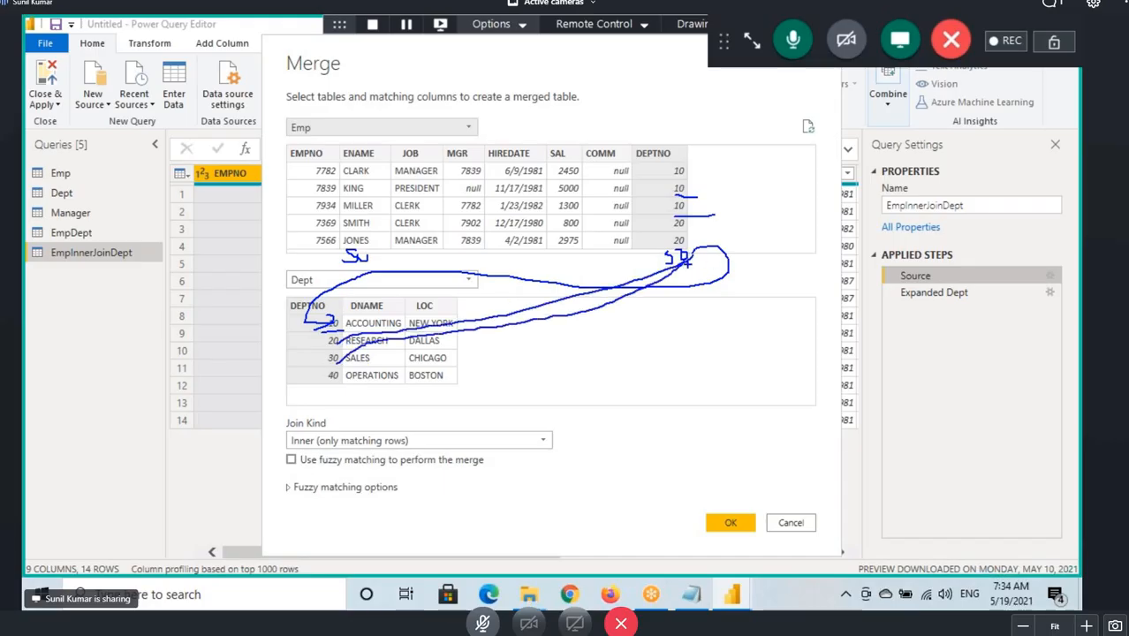
left_click_drag(687, 261, 332, 378)
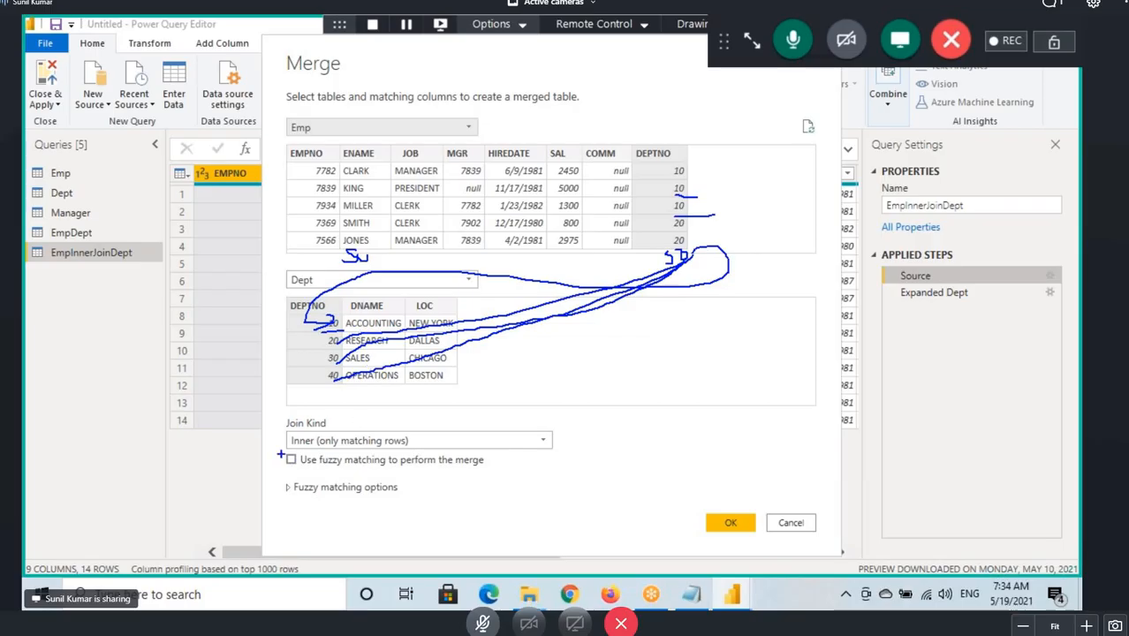
left_click_drag(291, 452, 370, 451)
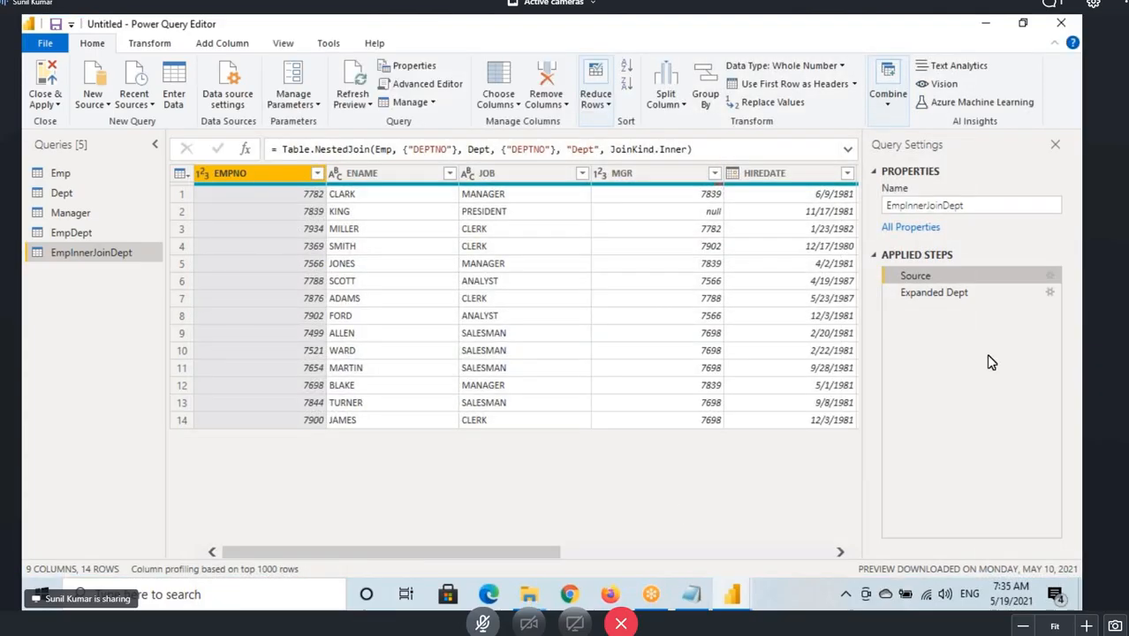
Select the Expanded Dept step and mark up the DEPTNO, DNAME and LOC values of the inner join result.
left_click(930, 294)
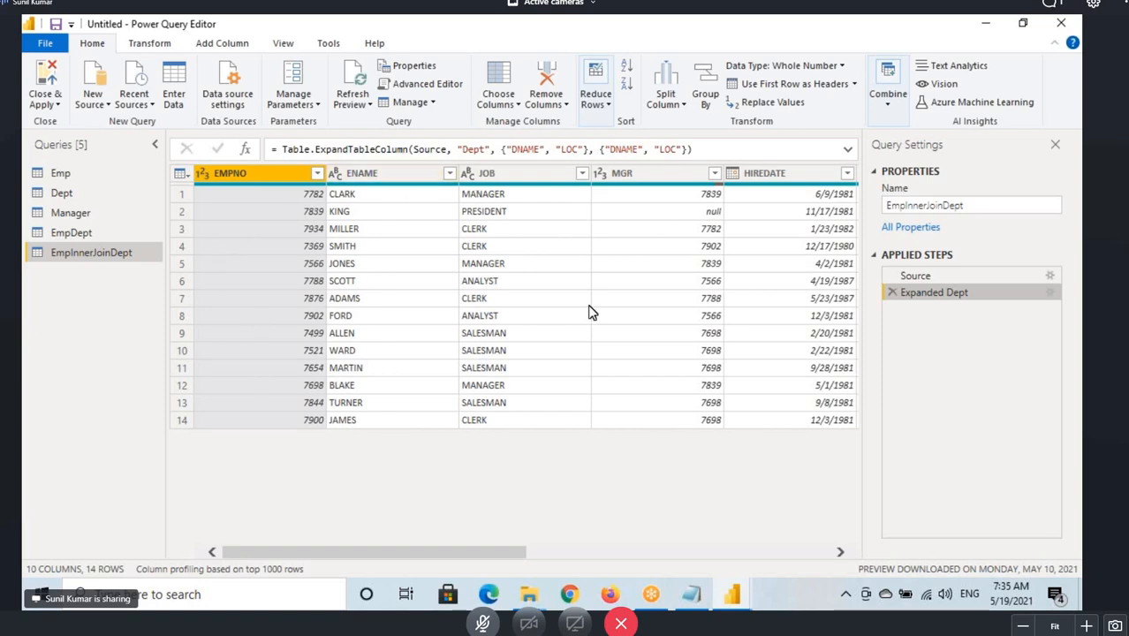
left_click_drag(490, 549, 894, 557)
key("ctrl+2")
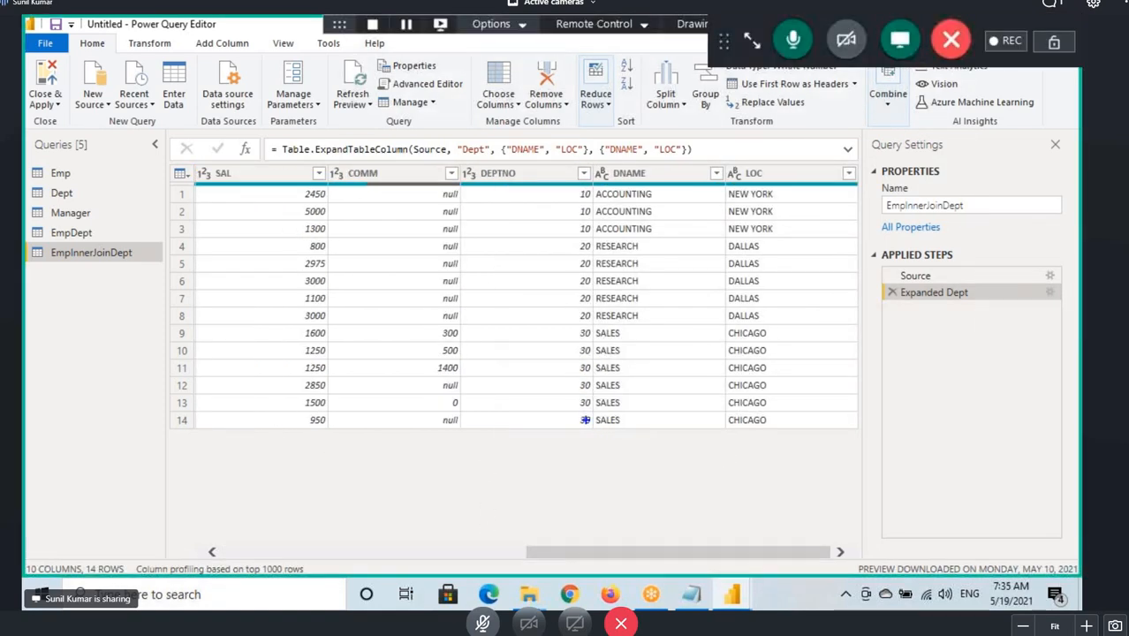
left_click_drag(590, 416, 653, 436)
left_click_drag(724, 416, 812, 434)
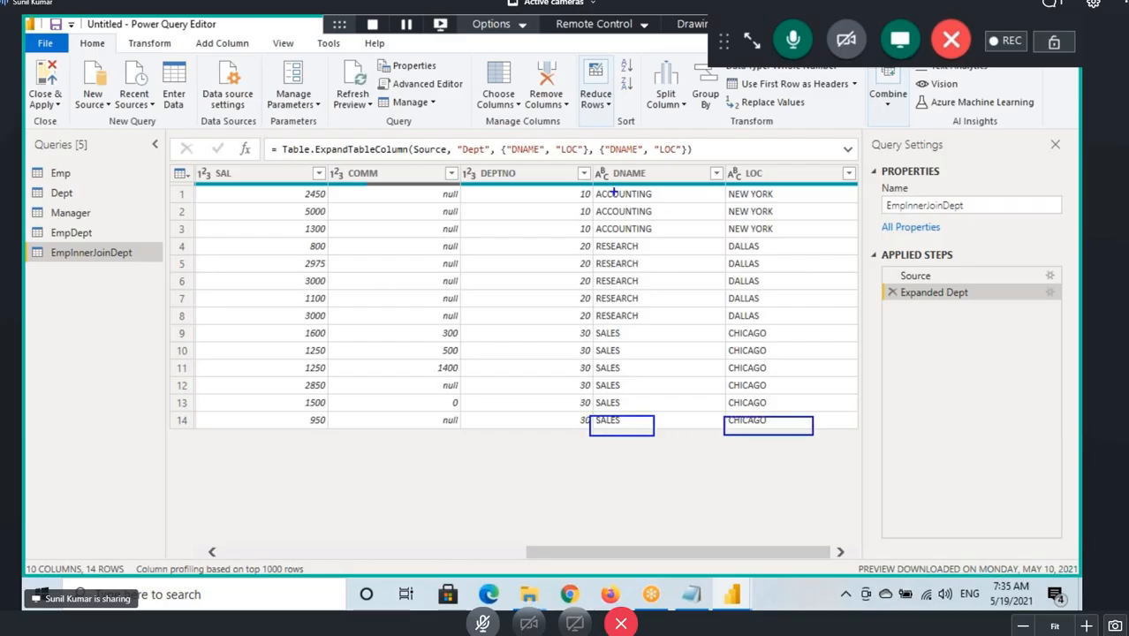
mouse_move(573, 187)
left_mouse_down()
mouse_move(591, 239)
mouse_move(662, 201)
mouse_move(788, 203)
left_mouse_up()
left_click_drag(578, 238, 593, 321)
left_click_drag(606, 253, 647, 253)
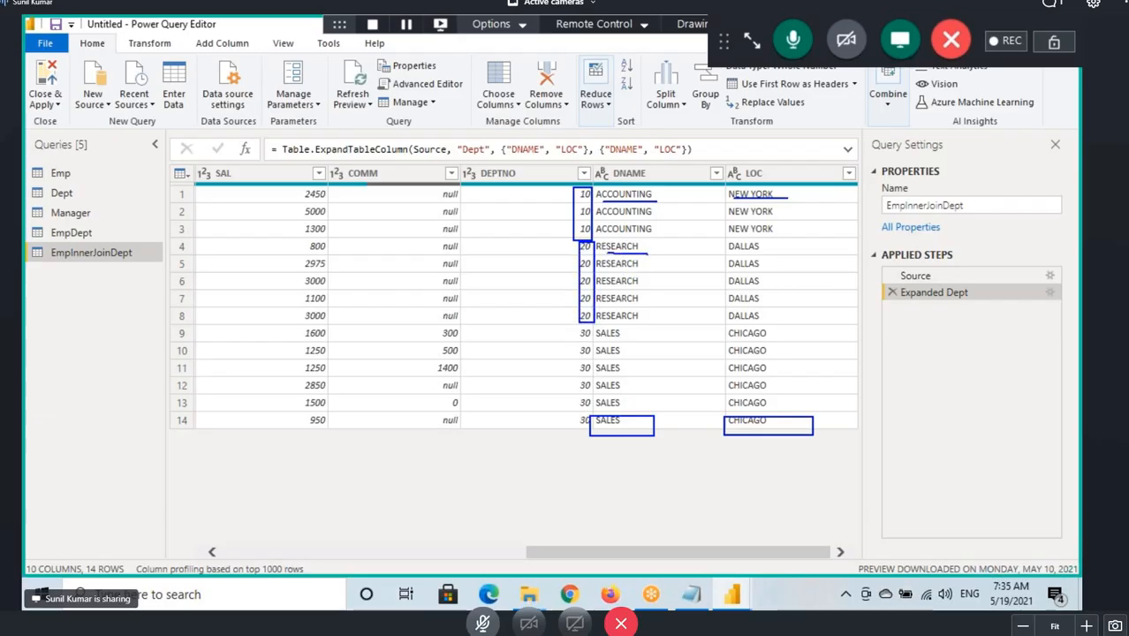
left_click_drag(732, 255, 771, 256)
left_click_drag(573, 327, 597, 411)
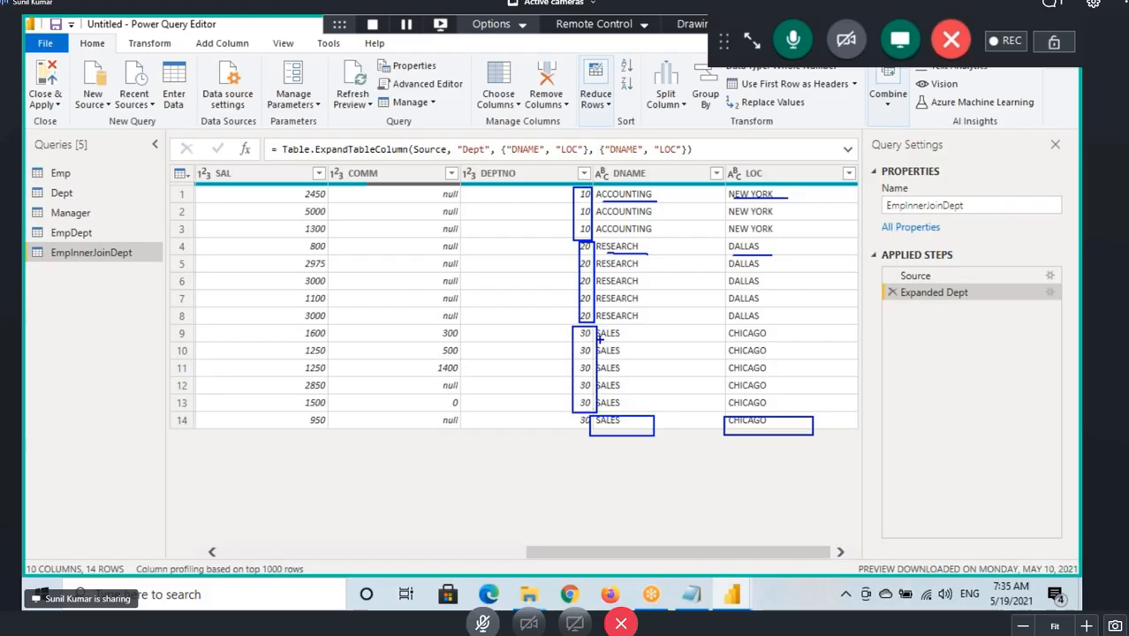
left_click_drag(599, 338, 649, 335)
left_click_drag(730, 336, 764, 334)
mouse_move(570, 440)
left_mouse_down()
mouse_move(558, 475)
mouse_move(637, 449)
left_mouse_up()
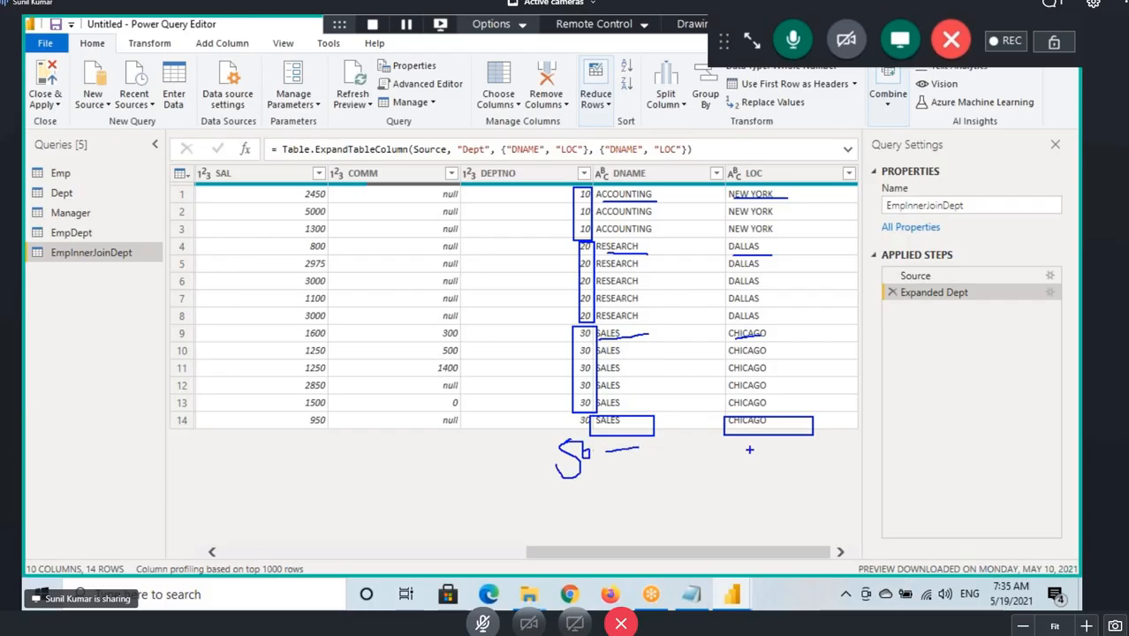
left_click_drag(743, 452, 769, 445)
mouse_move(589, 447)
left_mouse_down()
mouse_move(540, 470)
mouse_move(643, 496)
left_mouse_up()
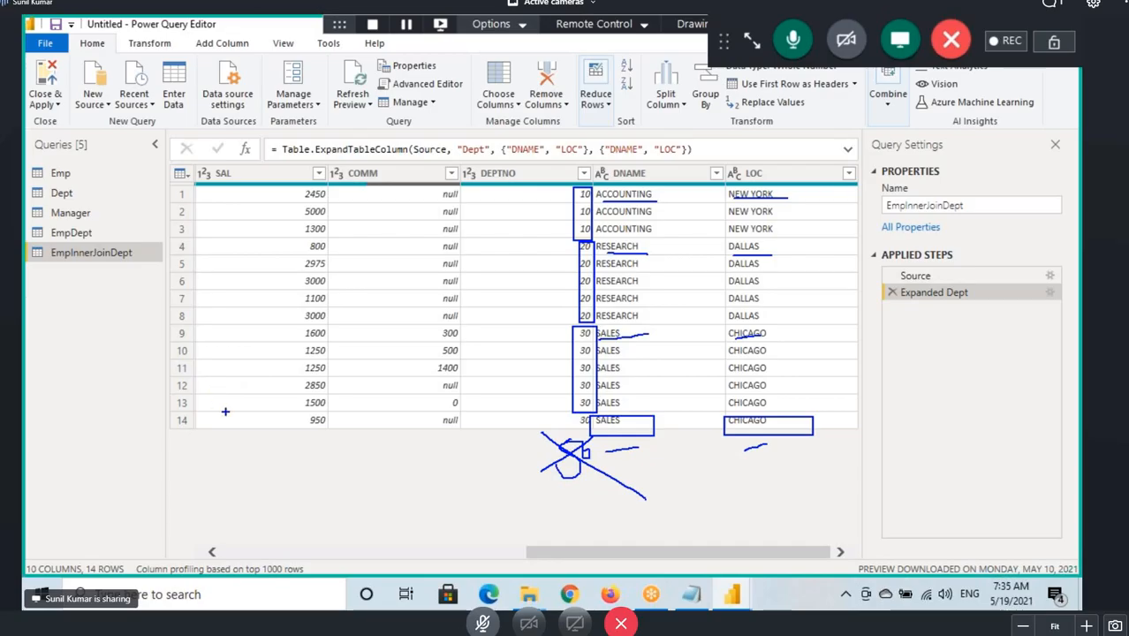
Mark up the last SALES row and the missing Dept values beneath the inner join result.
mouse_move(590, 440)
left_mouse_down()
mouse_move(568, 424)
mouse_move(608, 471)
mouse_move(635, 441)
mouse_move(694, 456)
left_mouse_up()
mouse_move(629, 173)
left_mouse_down()
mouse_move(675, 173)
mouse_move(684, 380)
mouse_move(704, 414)
left_mouse_up()
mouse_move(736, 475)
left_mouse_down()
mouse_move(773, 448)
mouse_move(837, 455)
left_mouse_up()
left_click_drag(733, 173, 820, 458)
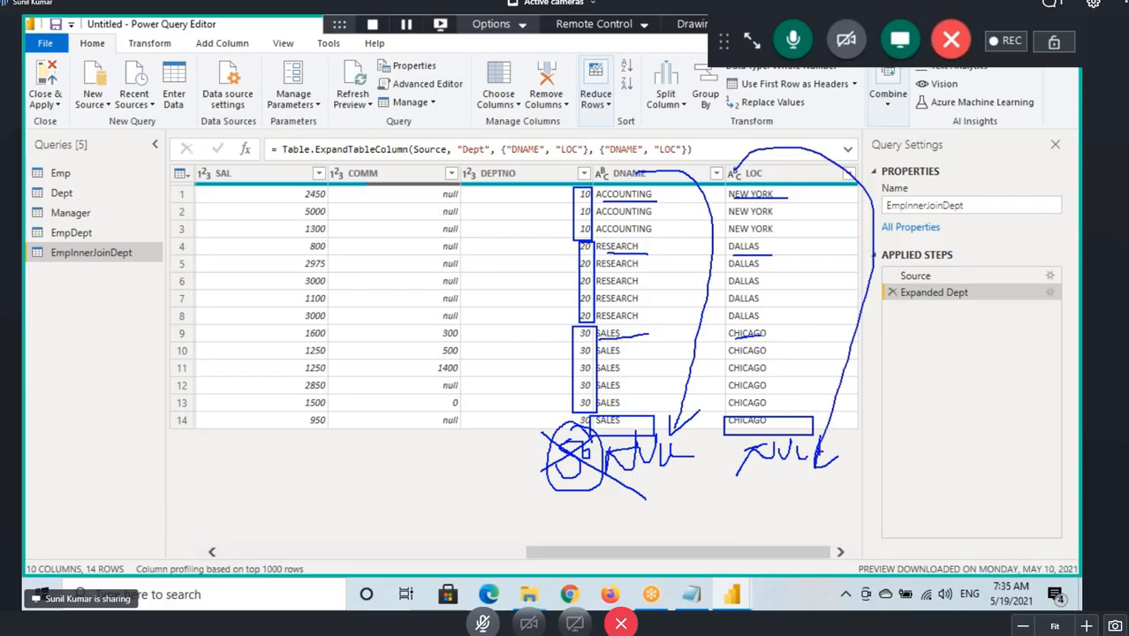
left_click_drag(623, 480, 828, 466)
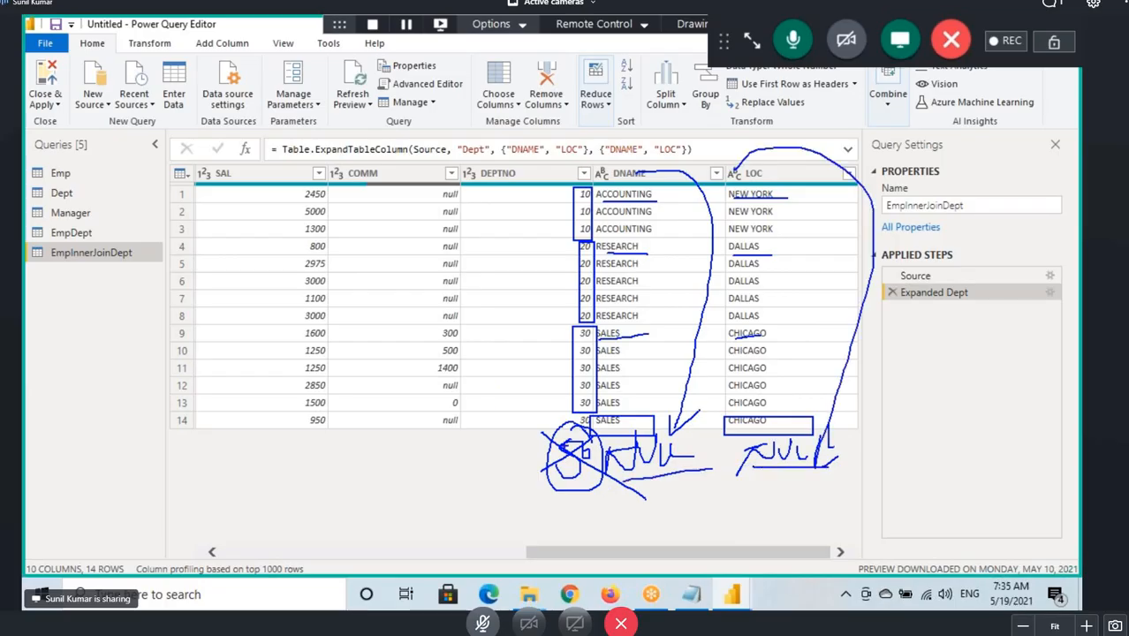
left_click_drag(522, 496, 741, 470)
left_click_drag(484, 483, 713, 484)
left_click_drag(184, 433, 185, 458)
left_click_drag(185, 432, 199, 430)
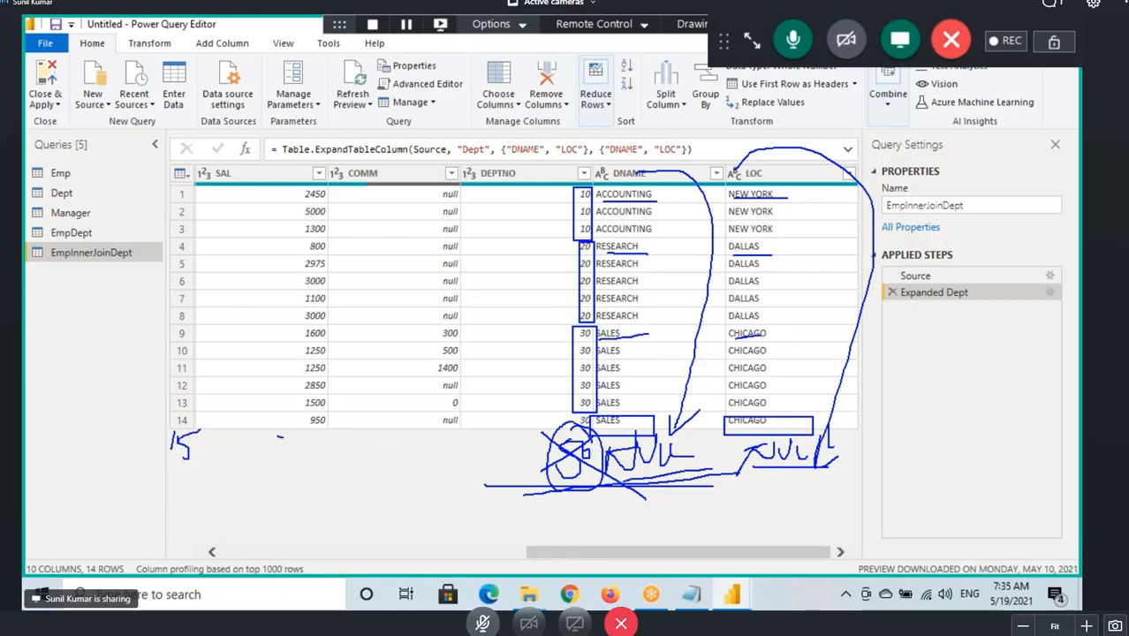
left_click_drag(282, 436, 532, 441)
left_click_drag(750, 470, 861, 460)
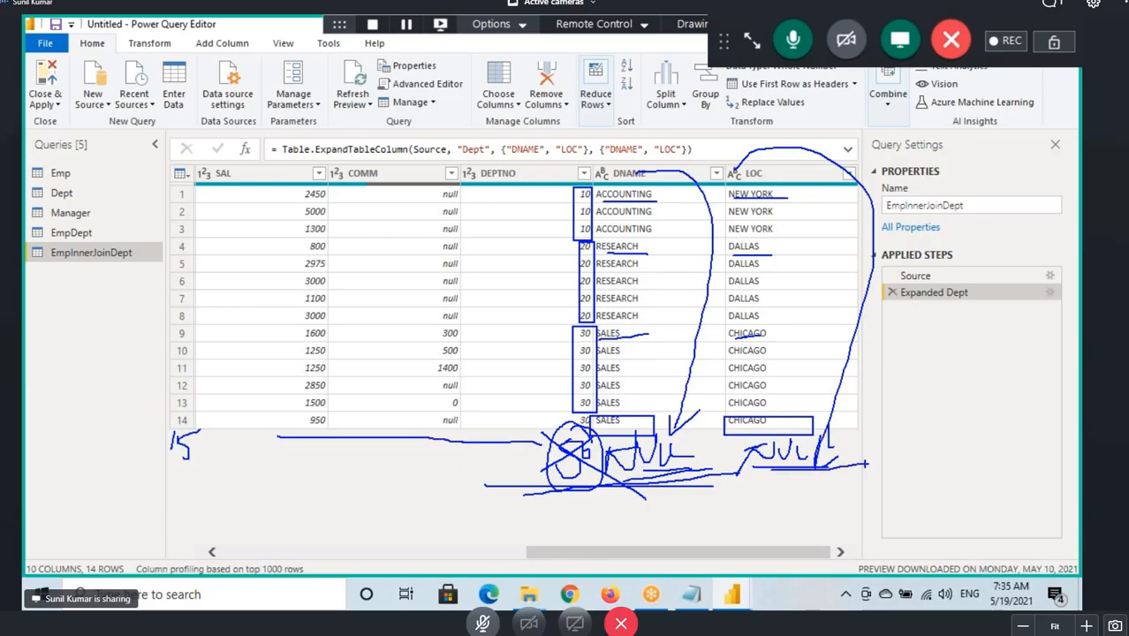
mouse_move(881, 255)
left_mouse_down()
mouse_move(43, 216)
mouse_move(850, 410)
mouse_move(700, 173)
mouse_move(584, 164)
left_mouse_up()
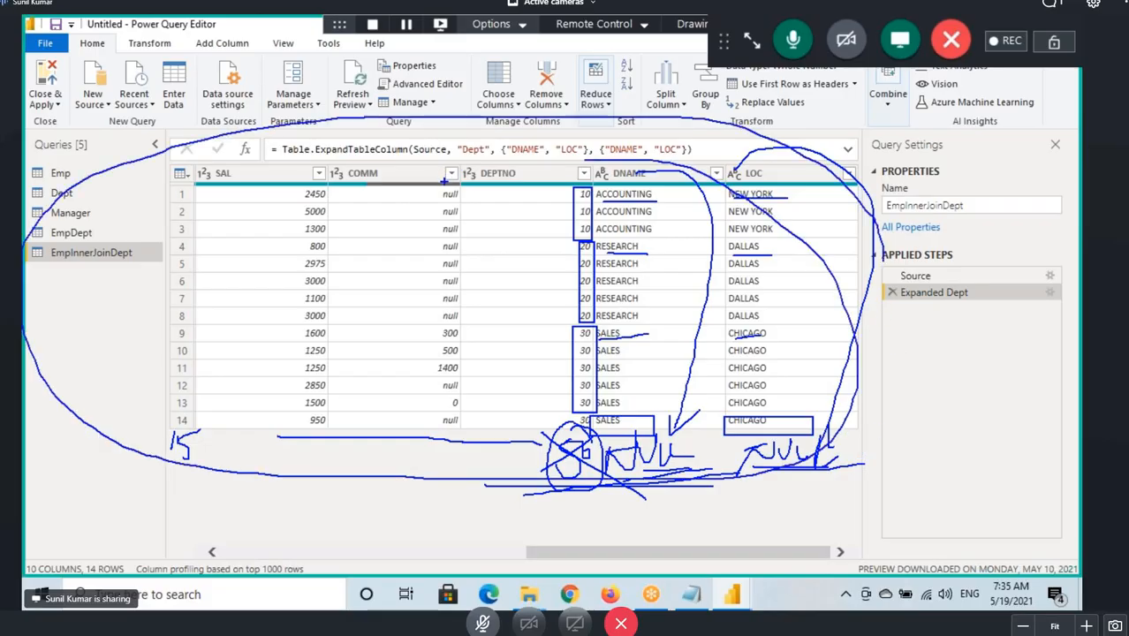
Merge the Emp query with Dept as a new query, matching on DEPTNO with the Left Outer join kind.
left_click(92, 180)
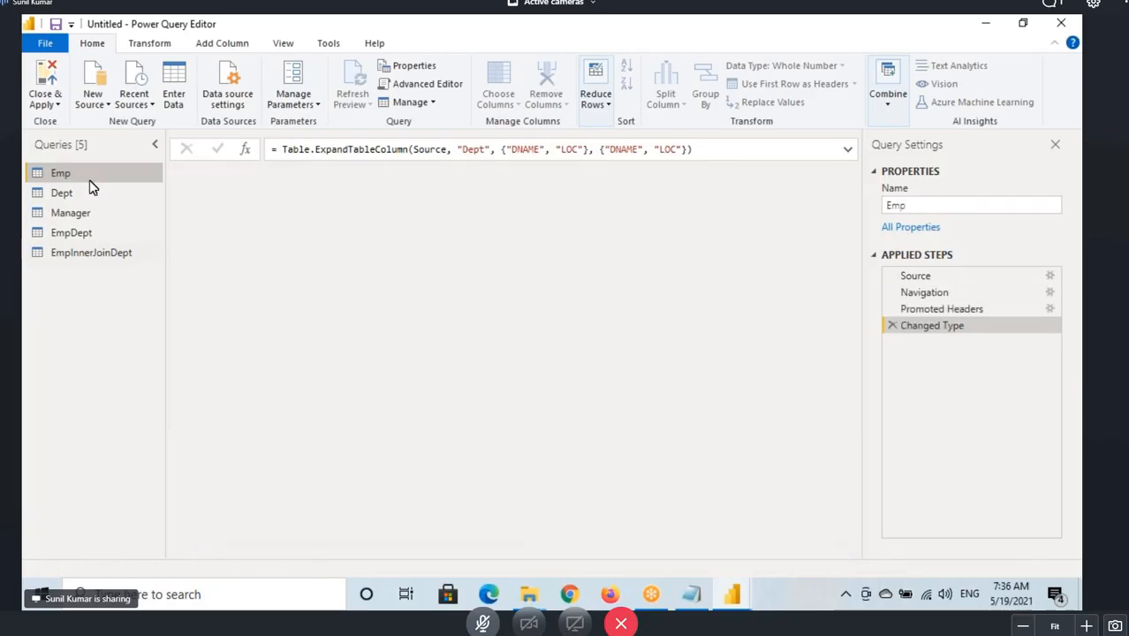
left_click(887, 95)
left_click(960, 140)
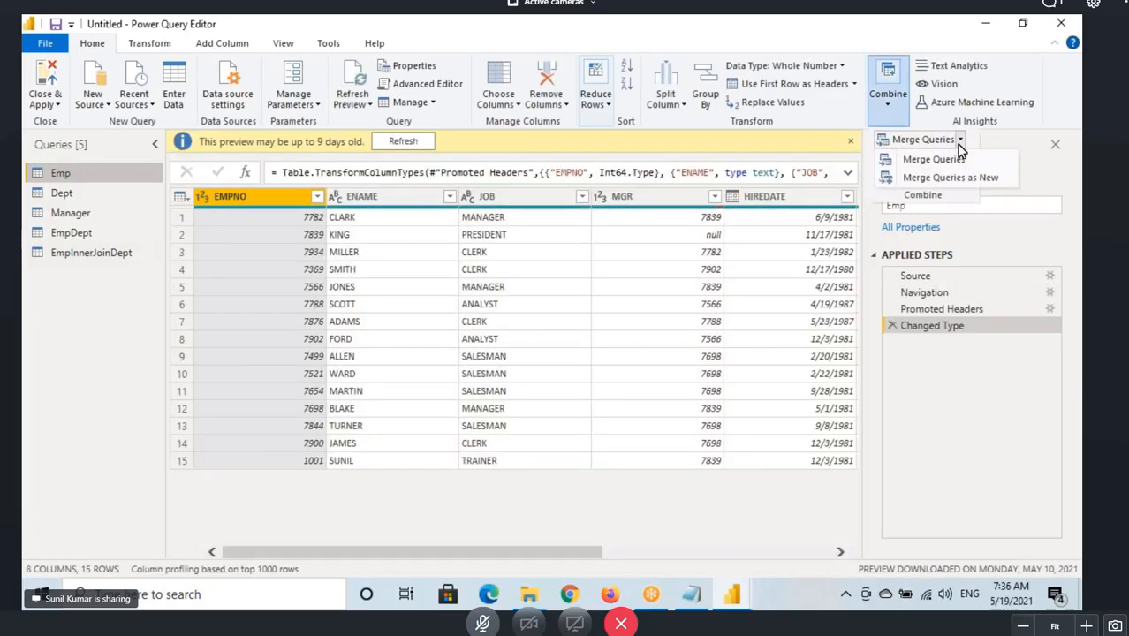
left_click(969, 180)
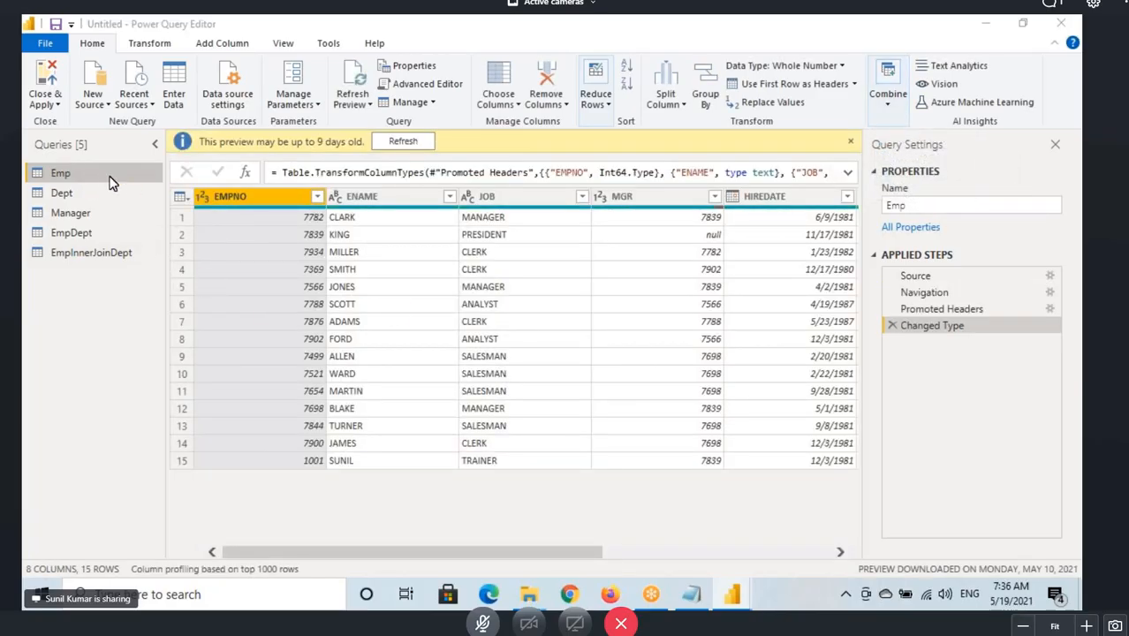
left_click(336, 277)
left_click(315, 309)
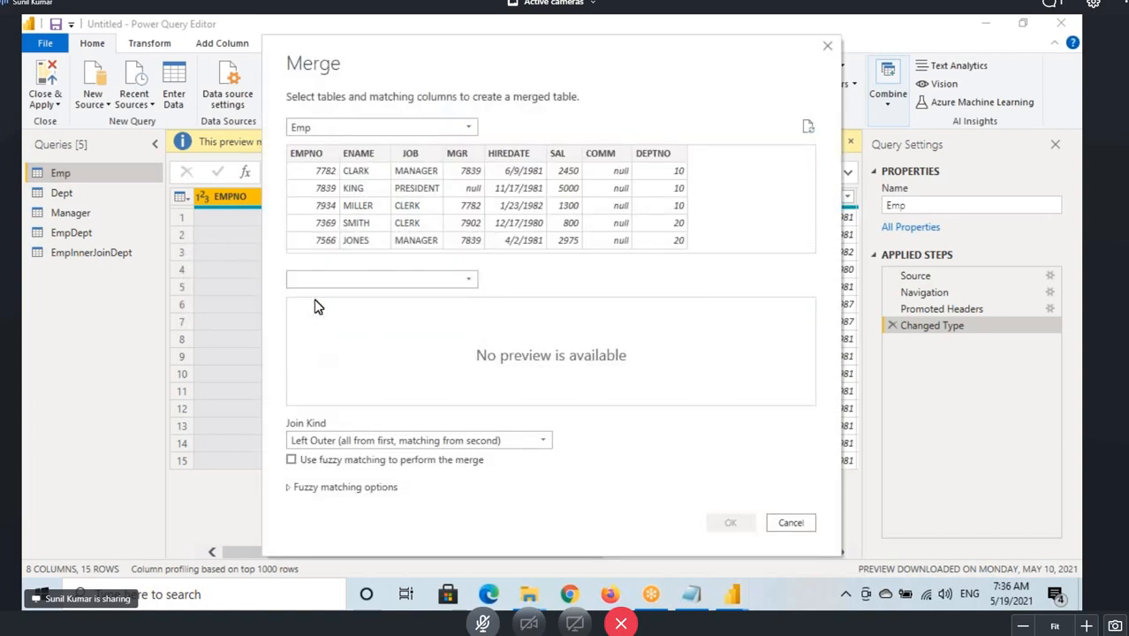
left_click(657, 158)
left_click(324, 306)
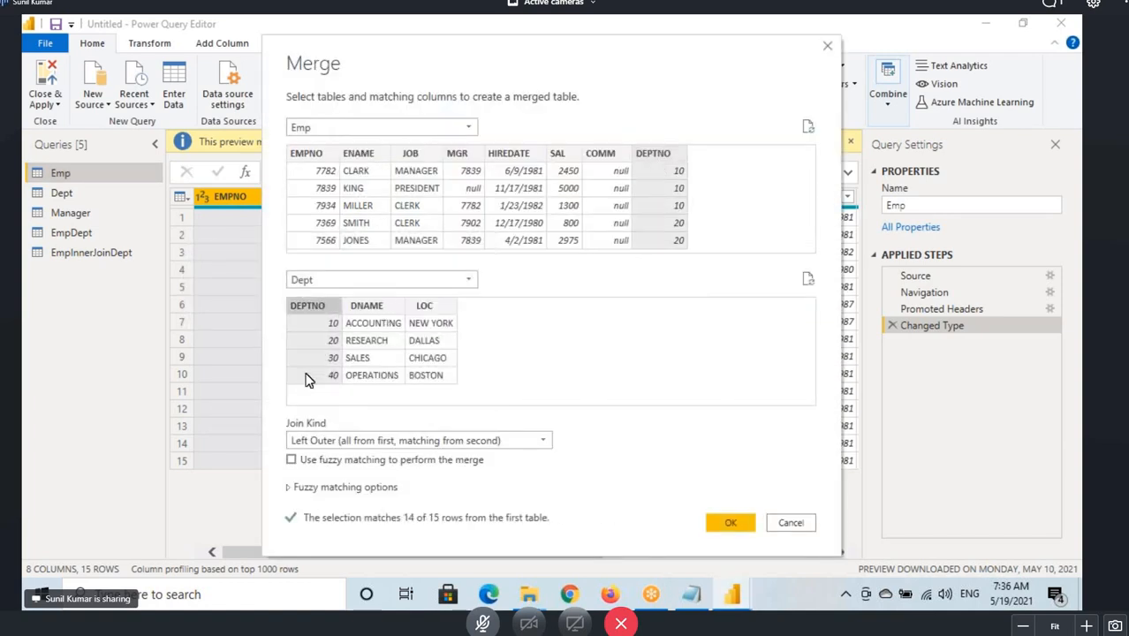
left_click(327, 439)
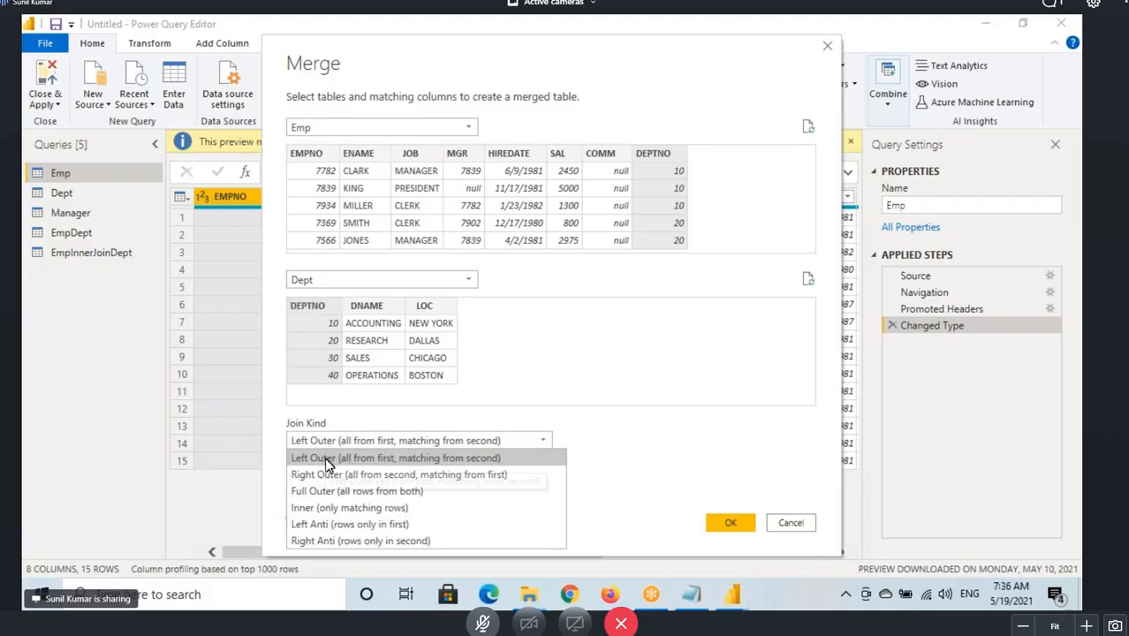
left_click(331, 456)
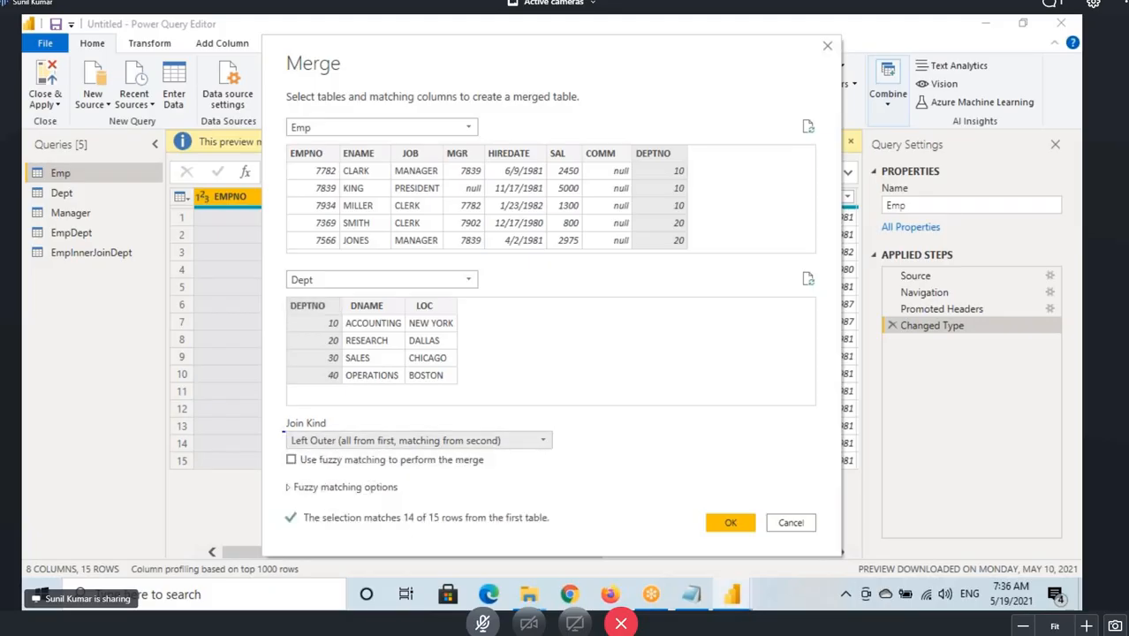
Mark up the Left Outer join kind and the matching DEPTNO rows in the merge dialog.
left_click_drag(283, 432, 562, 446)
left_click_drag(685, 170, 462, 365)
mouse_move(798, 157)
left_mouse_down()
mouse_move(800, 197)
mouse_move(838, 205)
left_mouse_up()
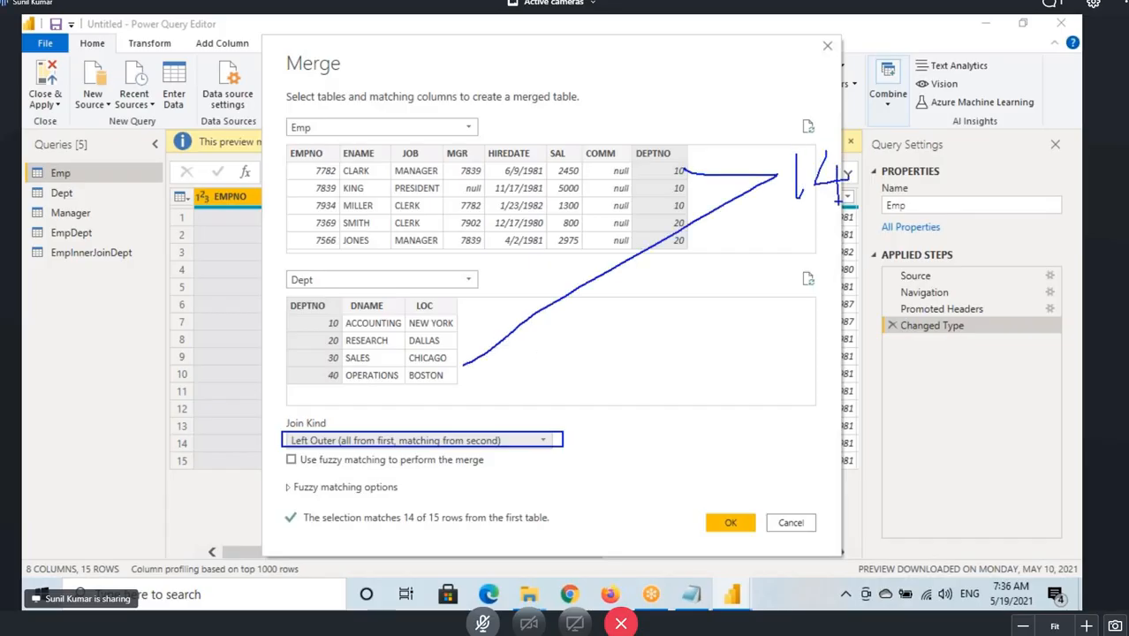
mouse_move(847, 152)
left_mouse_down()
mouse_move(777, 173)
mouse_move(849, 148)
left_mouse_up()
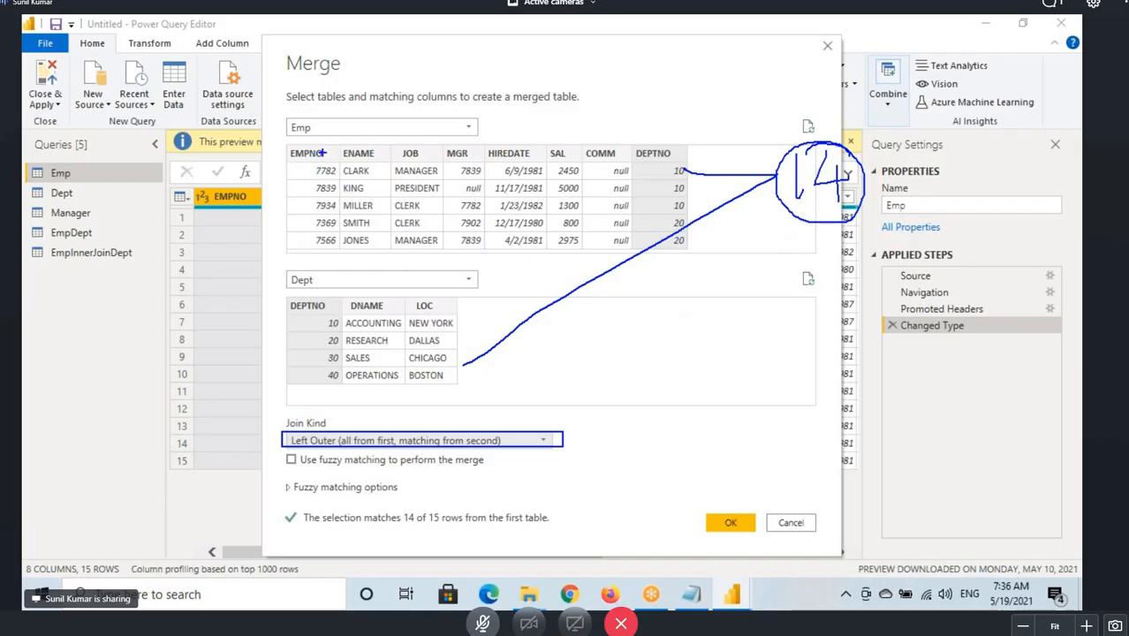
mouse_move(322, 153)
left_mouse_down()
mouse_move(304, 208)
mouse_move(362, 141)
left_mouse_up()
mouse_move(389, 162)
left_mouse_down()
mouse_move(479, 168)
mouse_move(522, 110)
mouse_move(587, 120)
left_mouse_up()
mouse_move(348, 320)
left_mouse_down()
mouse_move(325, 340)
mouse_move(372, 338)
left_mouse_up()
mouse_move(385, 289)
left_mouse_down()
mouse_move(395, 327)
mouse_move(441, 279)
mouse_move(511, 261)
left_mouse_up()
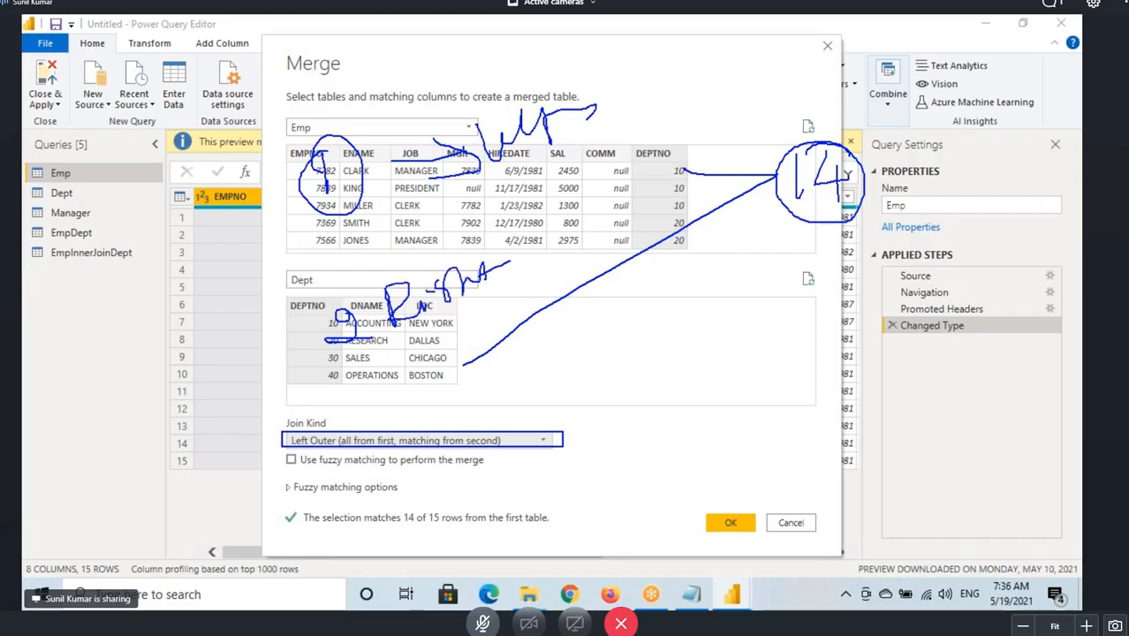
key("Escape")
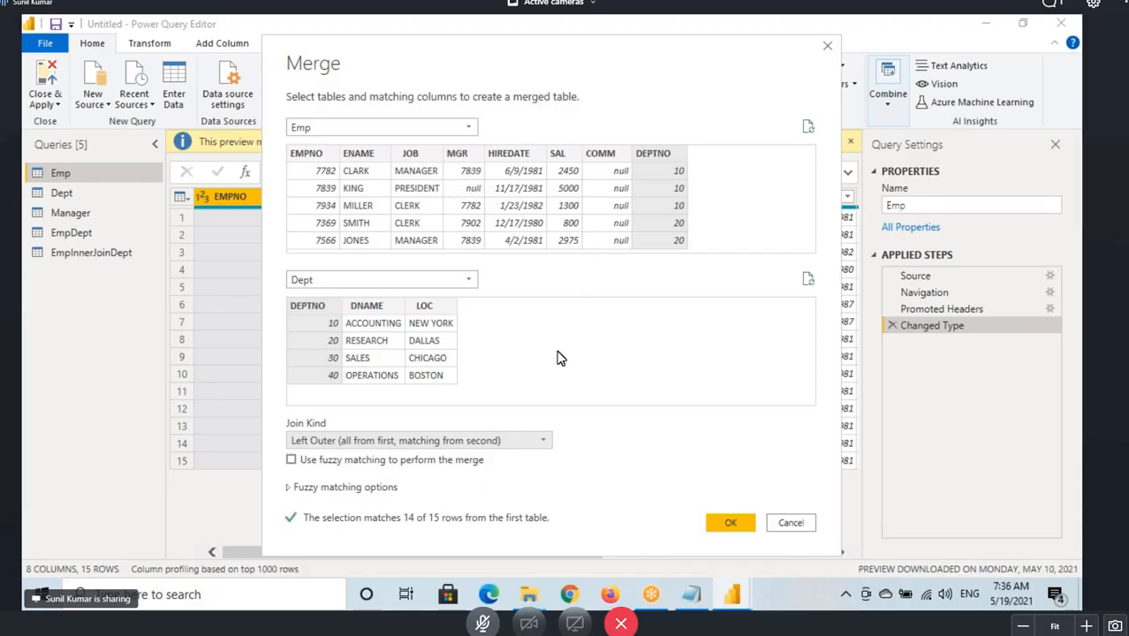
Confirm the merge and rename the new query EmpLeftOuterJoinDept.
left_click(730, 524)
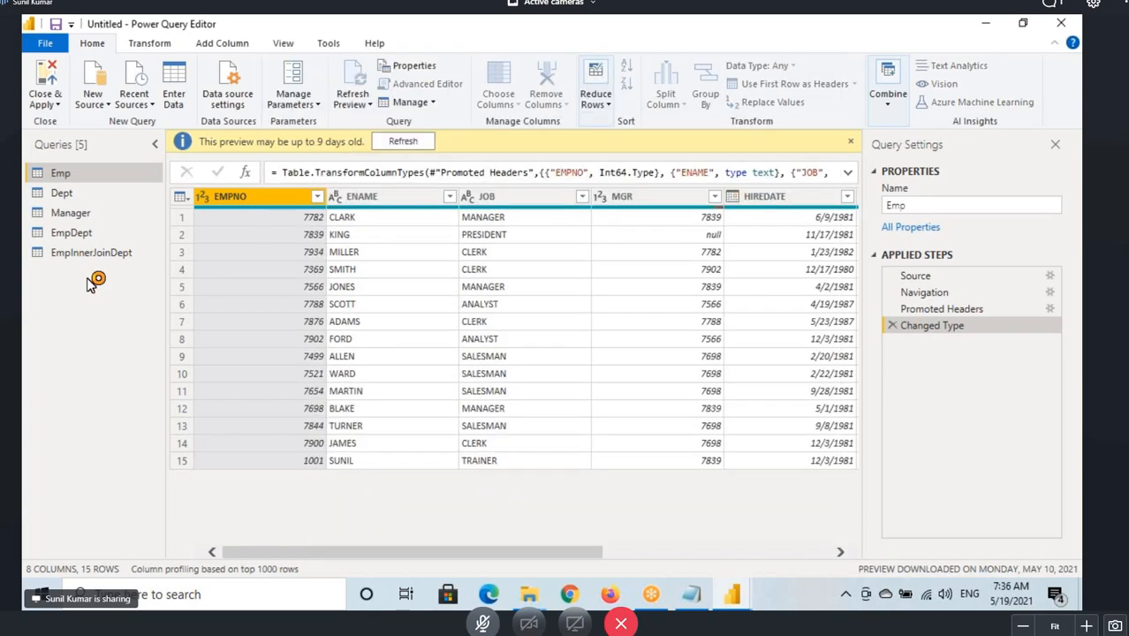
double_click(98, 279)
type("EmpLeftOuterJoinD")
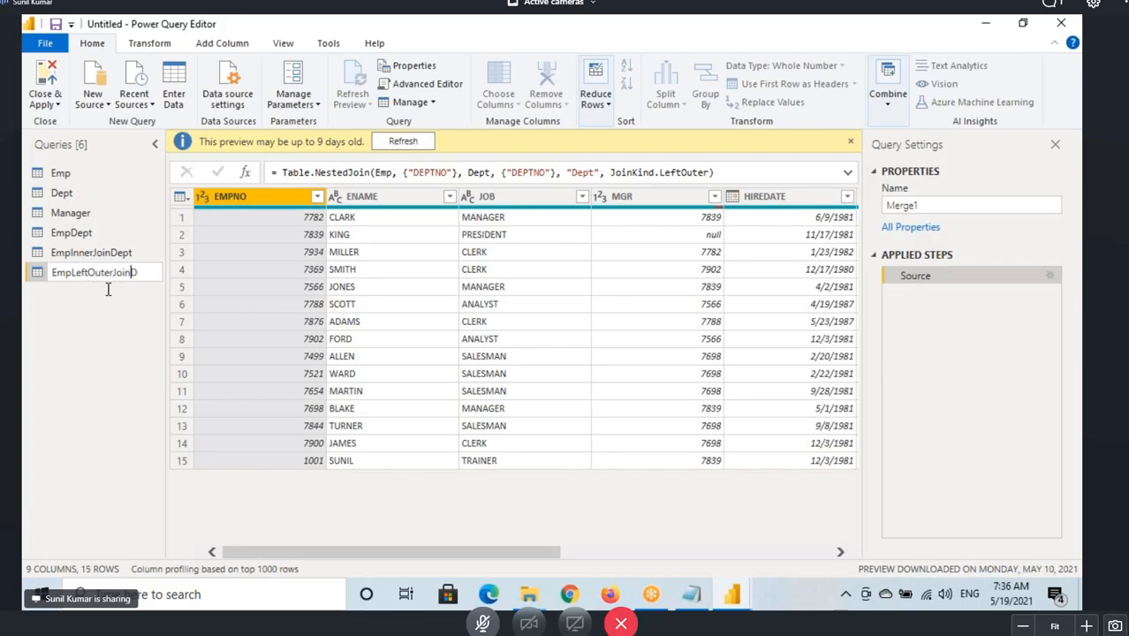
type("ept")
key("Return")
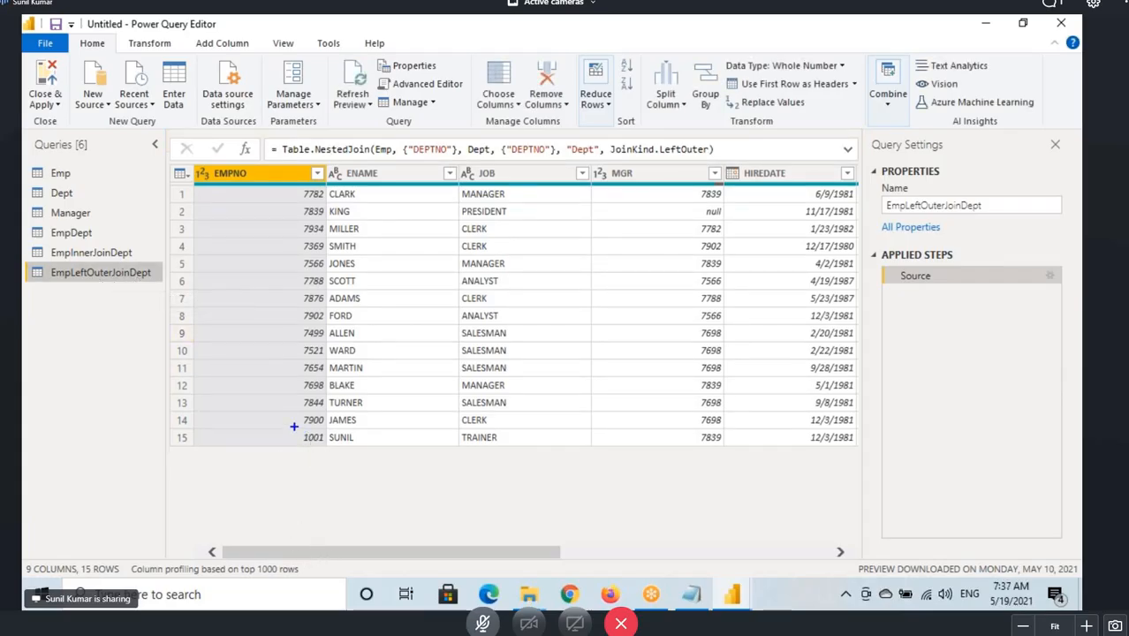
Expand the Dept column keeping only DNAME and LOC, without the original column name prefix.
left_click_drag(295, 426, 550, 448)
left_click_drag(535, 554, 892, 565)
left_click(847, 173)
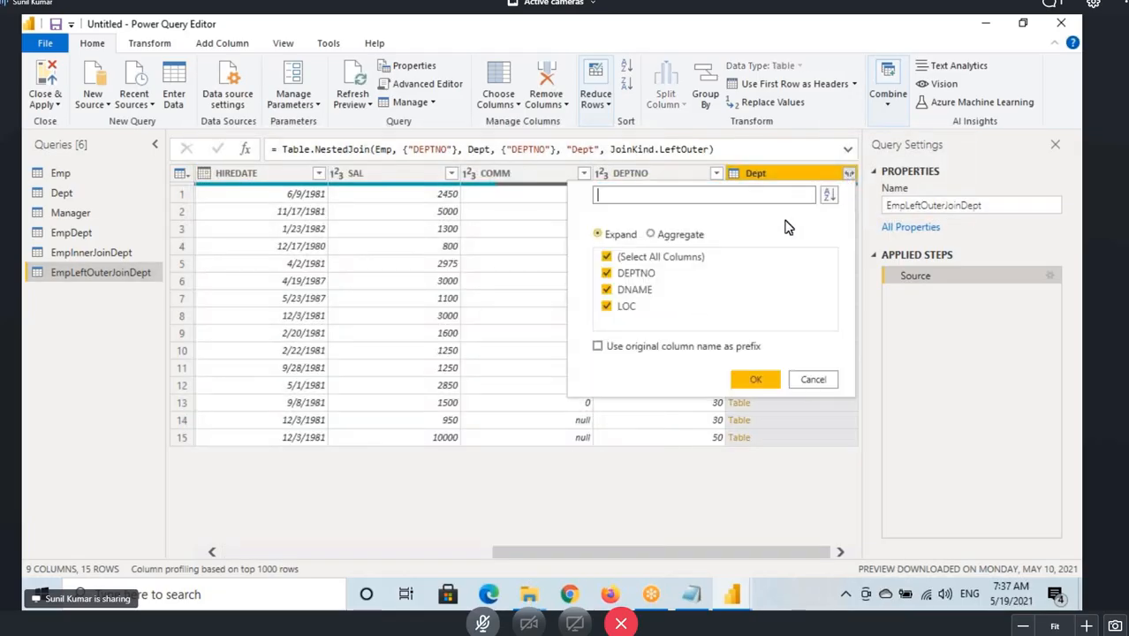
left_click(606, 257)
left_click(607, 291)
left_click(607, 307)
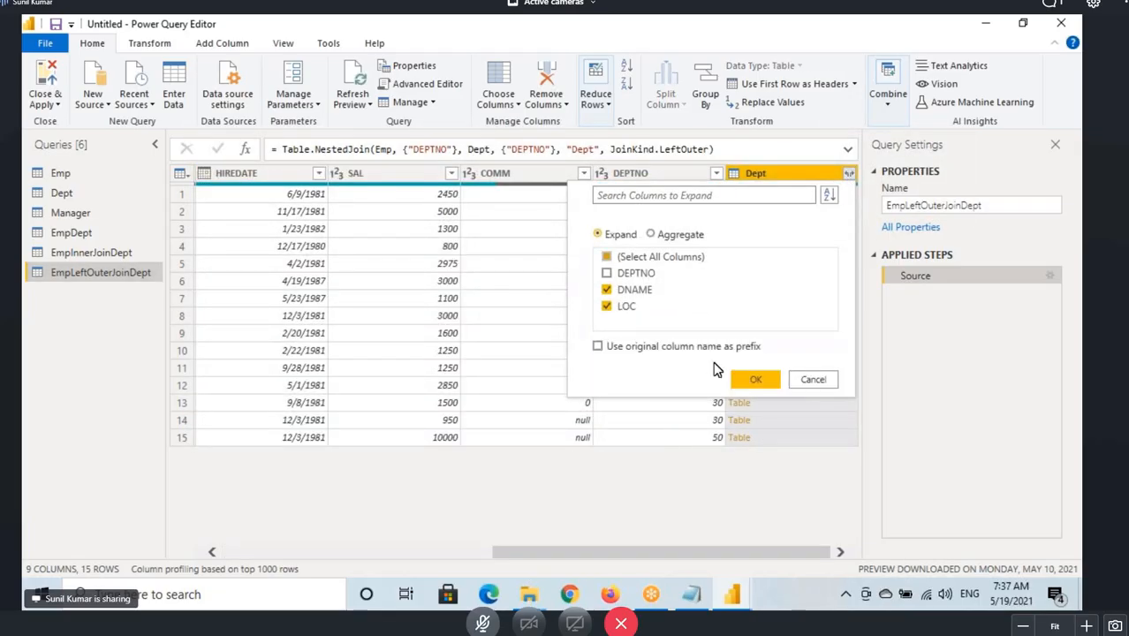
left_click(755, 378)
Mark up the DEPTNO 50 row and its DNAME and LOC values in the left outer join result.
left_click_drag(671, 560, 706, 455)
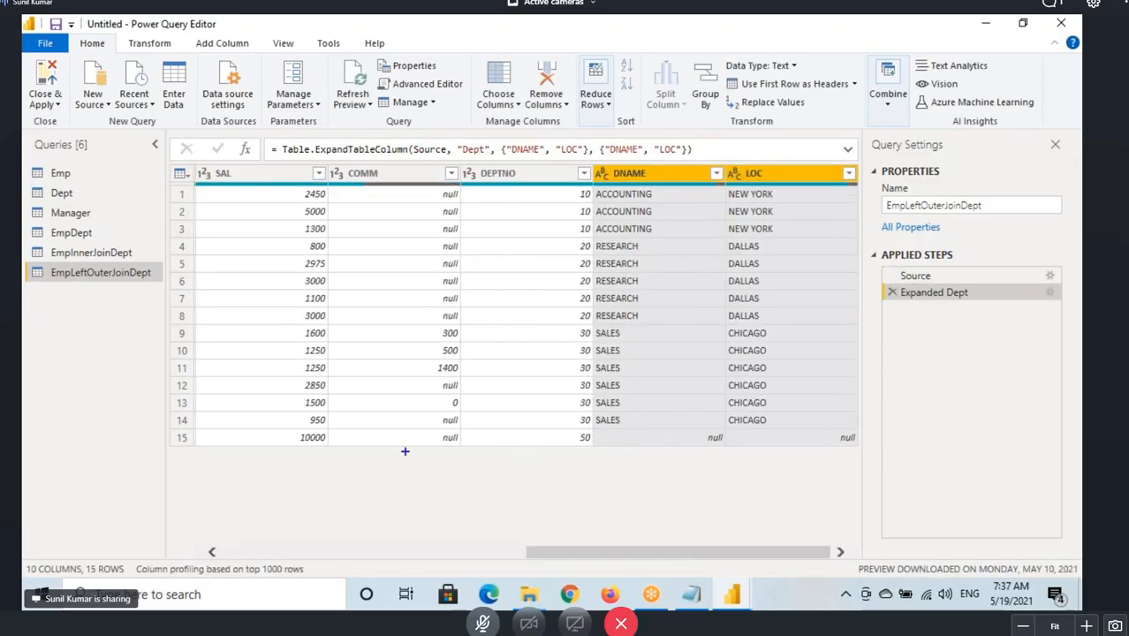
left_click_drag(191, 429, 591, 449)
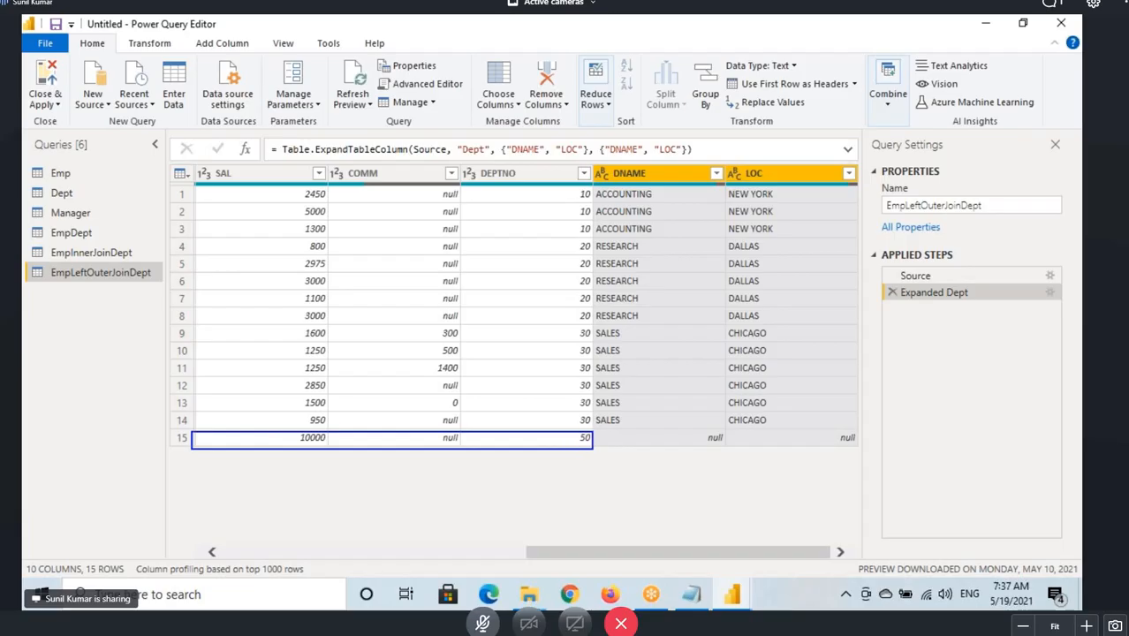
left_click_drag(604, 182, 784, 179)
left_click_drag(657, 431, 869, 452)
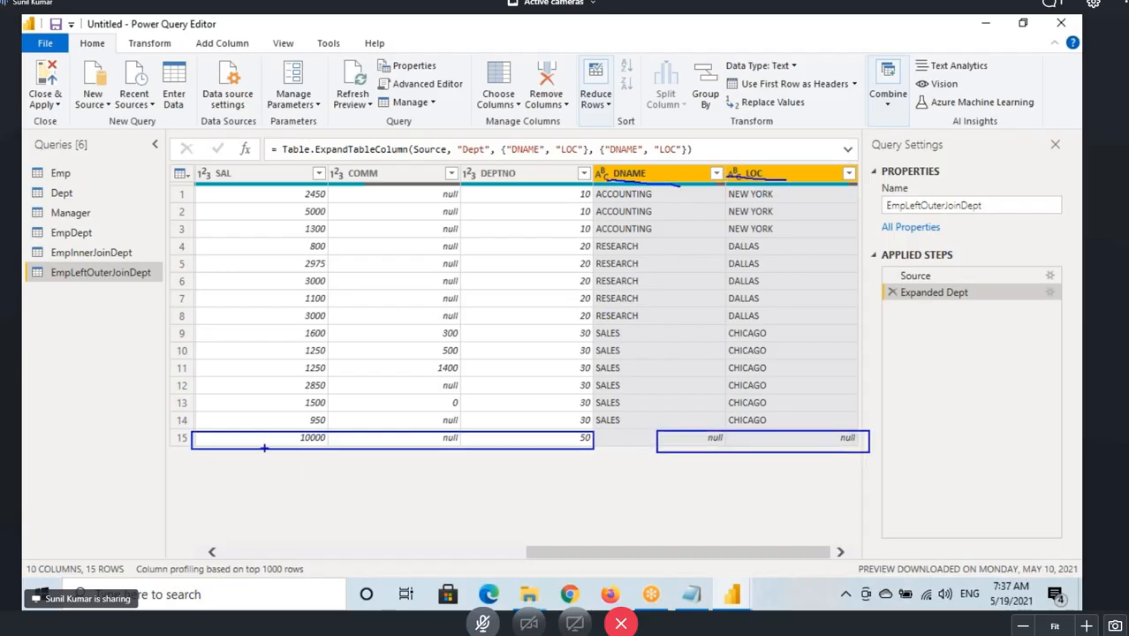
mouse_move(263, 448)
left_mouse_down()
mouse_move(529, 454)
mouse_move(593, 421)
mouse_move(247, 422)
left_mouse_up()
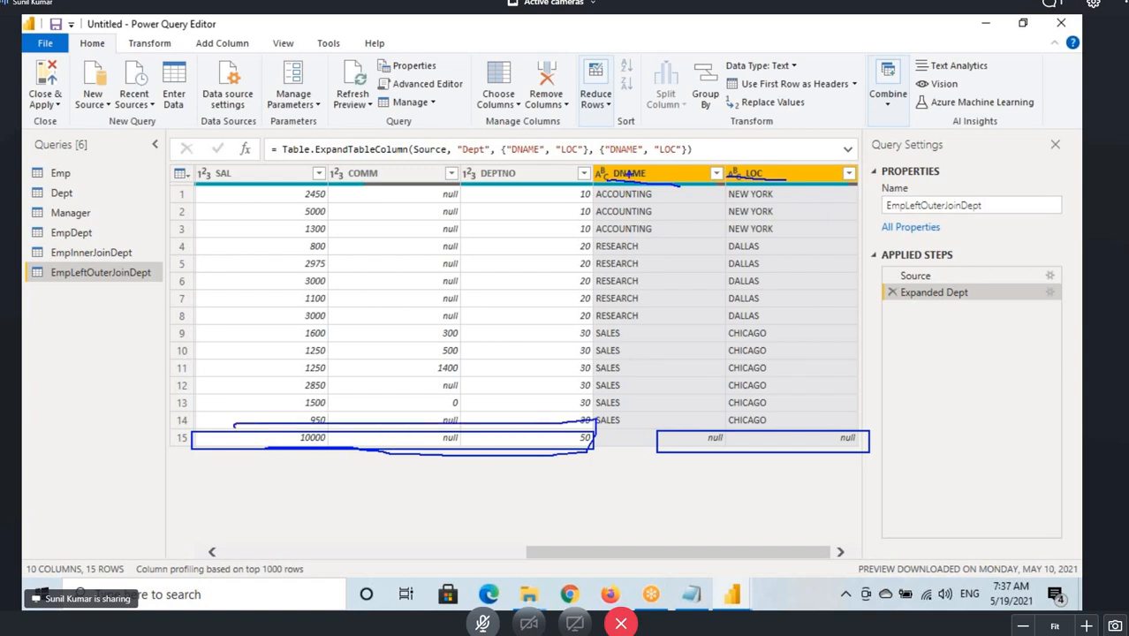
mouse_move(595, 172)
left_mouse_down()
mouse_move(696, 189)
mouse_move(598, 150)
mouse_move(650, 183)
left_mouse_up()
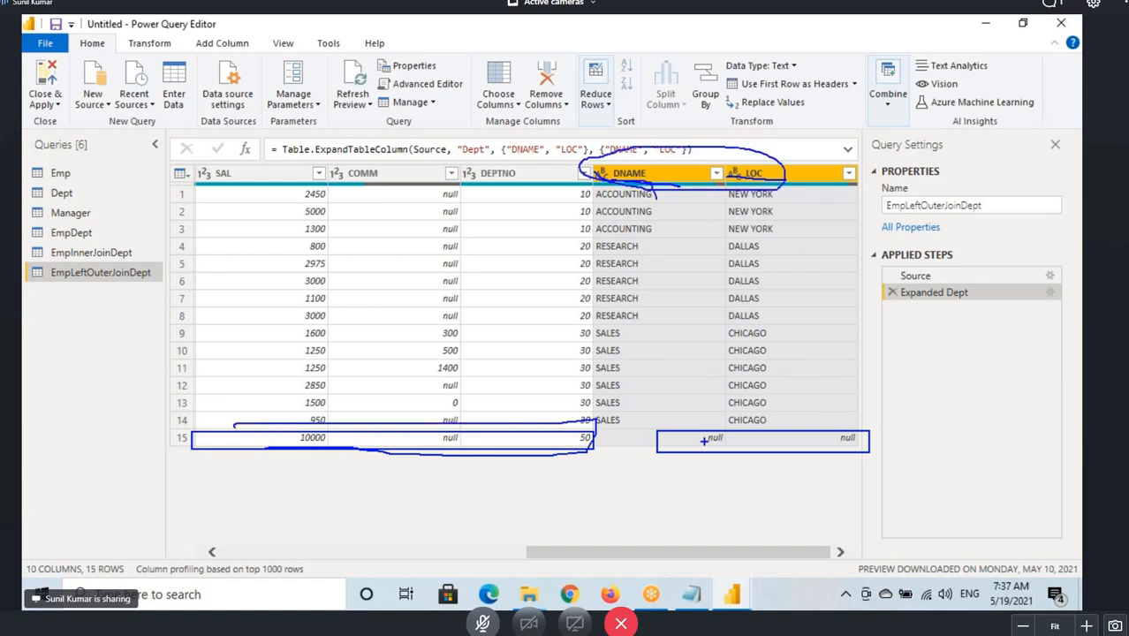
left_click_drag(830, 451, 863, 440)
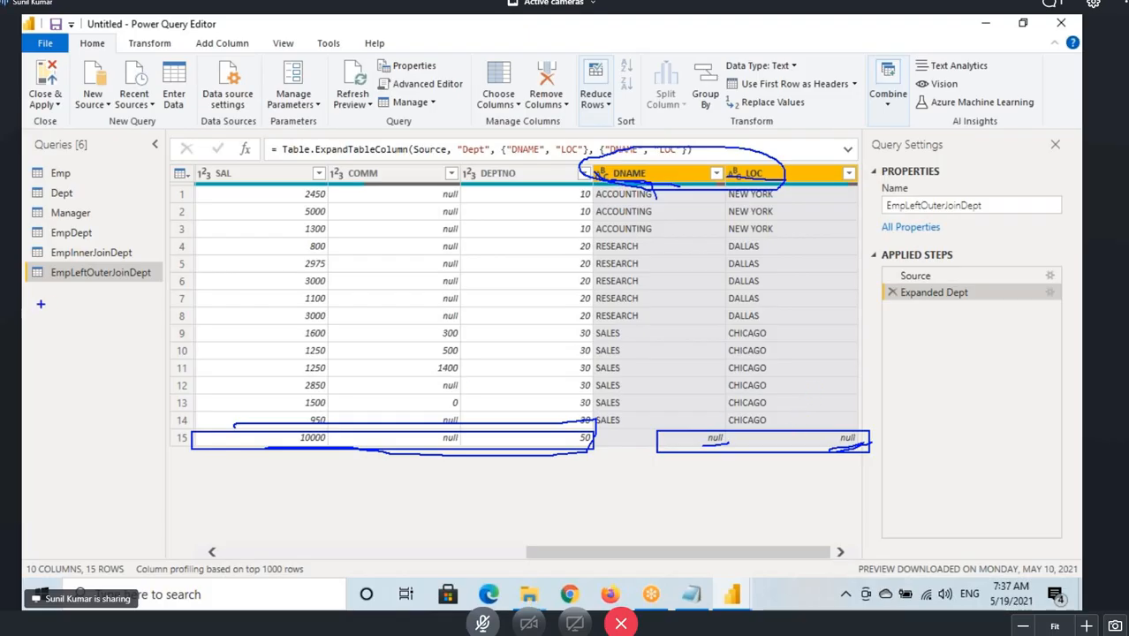
Switch between the Emp and Dept queries and mark up the Dept query.
left_click(69, 177)
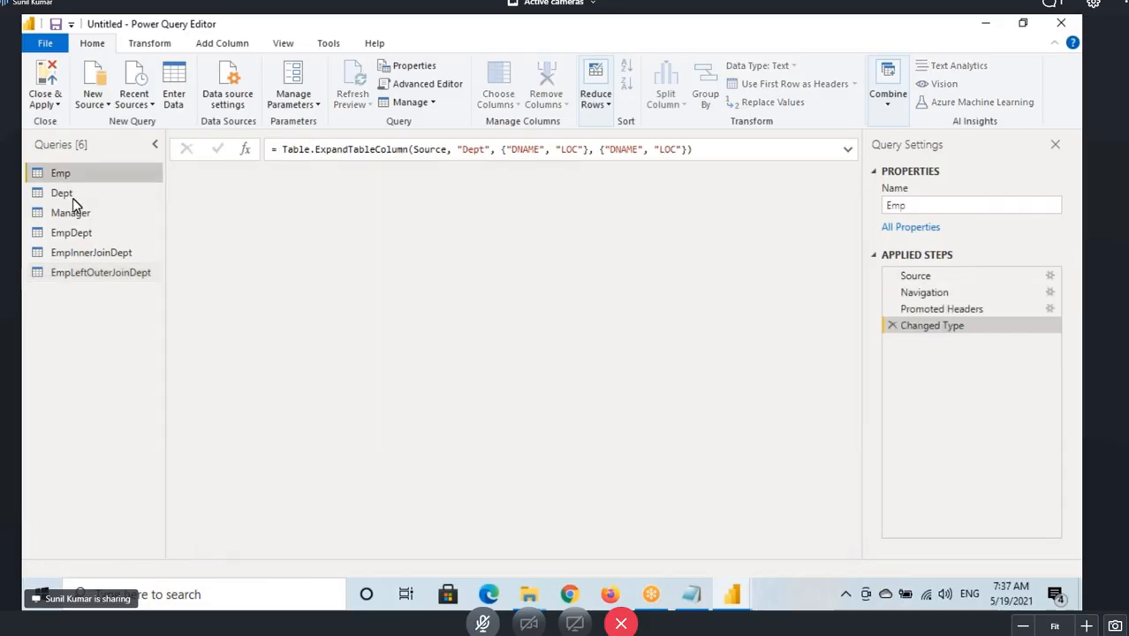
left_click(73, 200)
left_click(74, 173)
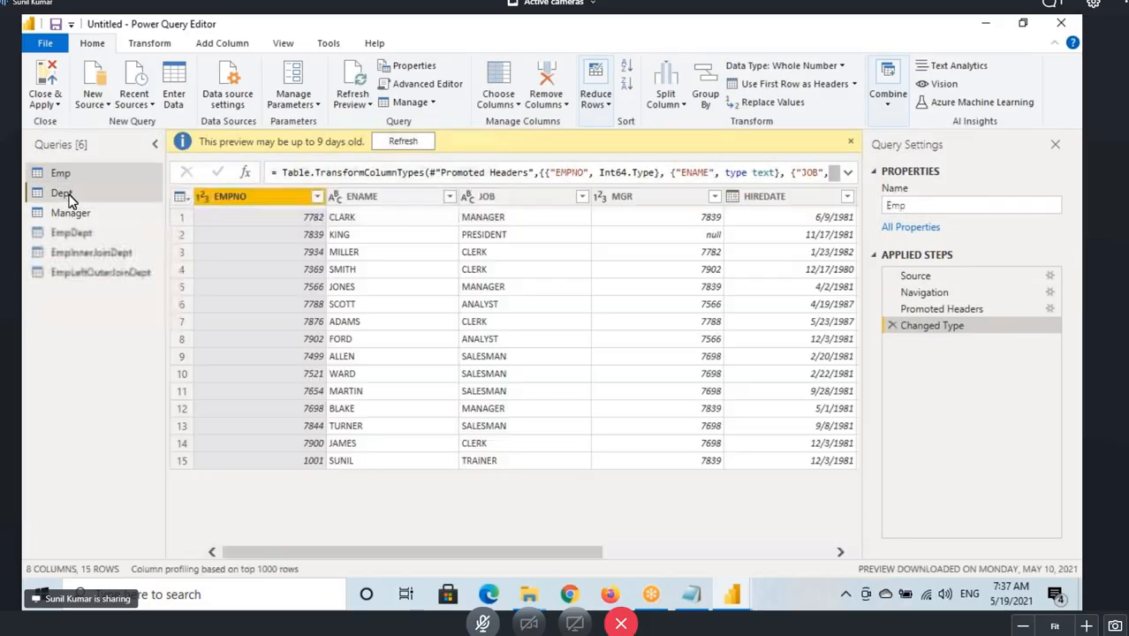
left_click(71, 196)
mouse_move(27, 202)
left_mouse_down()
mouse_move(95, 204)
mouse_move(169, 164)
mouse_move(150, 205)
left_mouse_up()
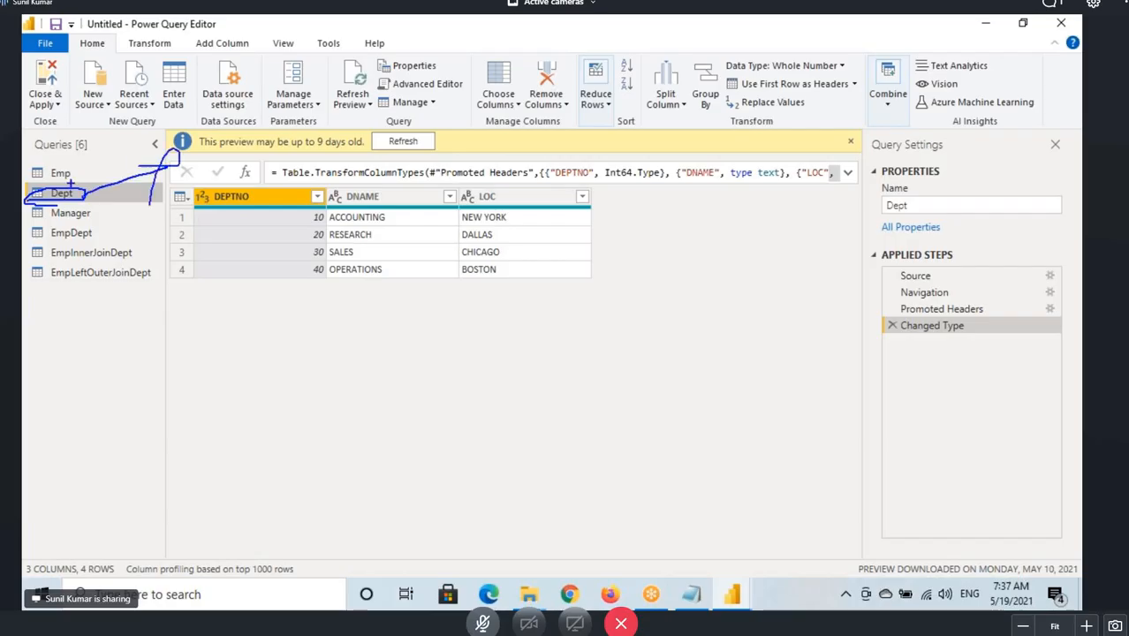
left_click(69, 175)
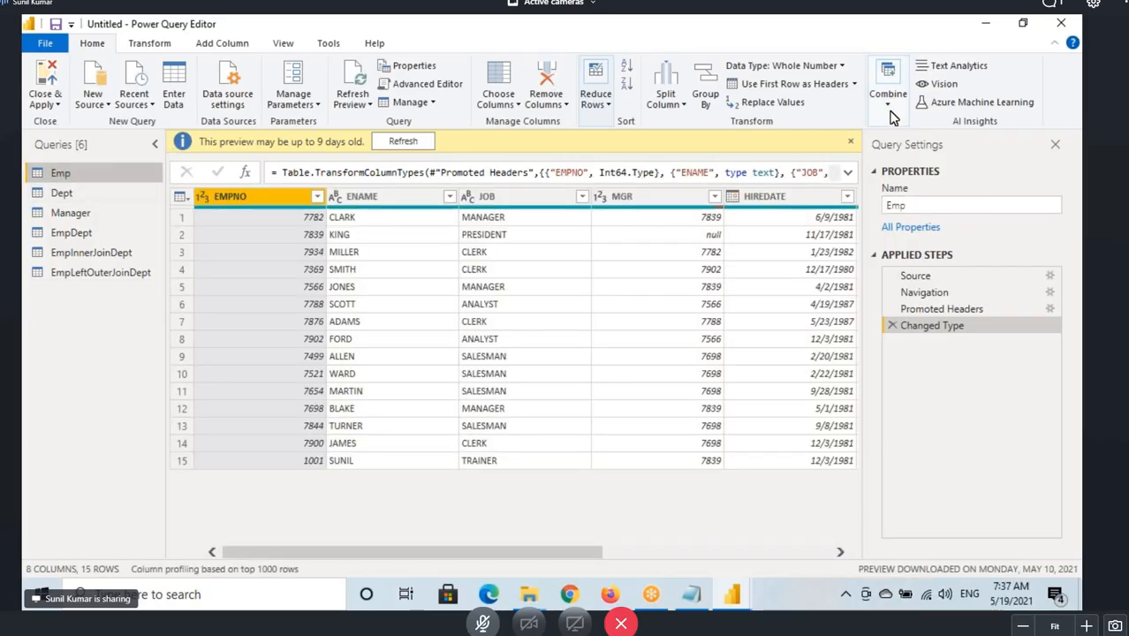
Start a new merge of Emp with Dept as a new query and set the join kind to Right Outer.
left_click(889, 111)
mouse_move(961, 141)
left_click(963, 177)
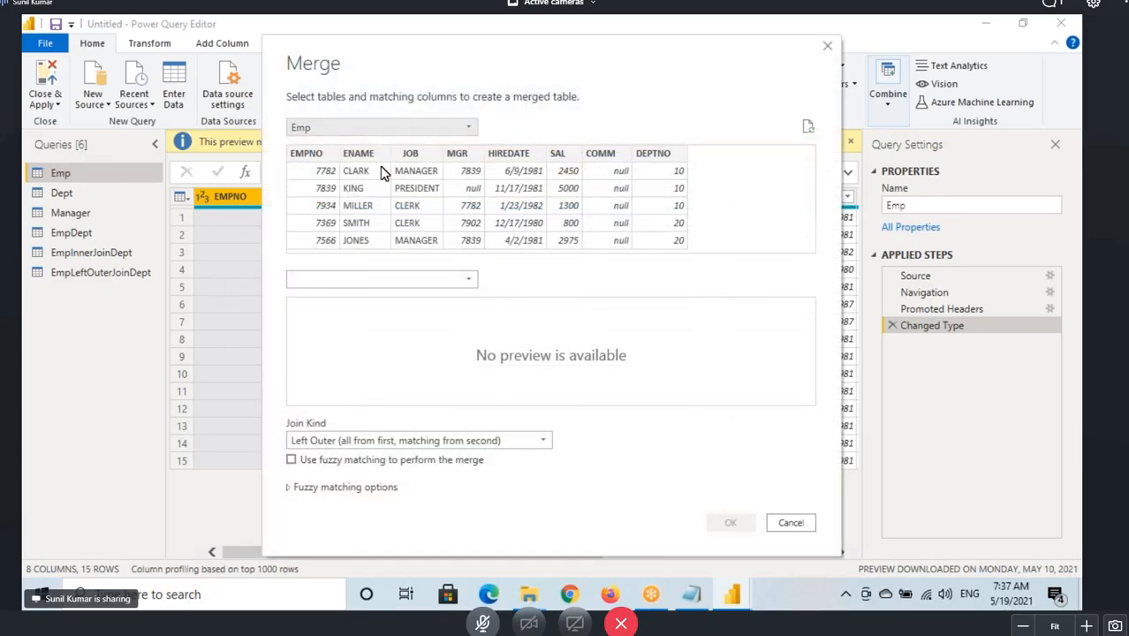
left_click(353, 279)
left_click(309, 295)
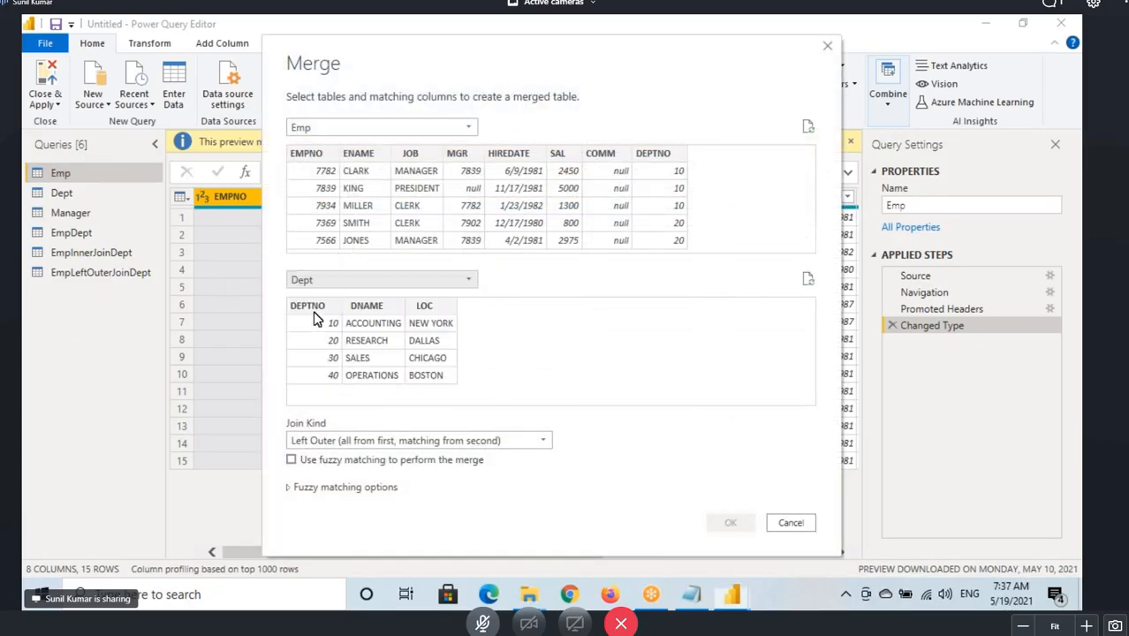
left_click(319, 442)
left_click(321, 472)
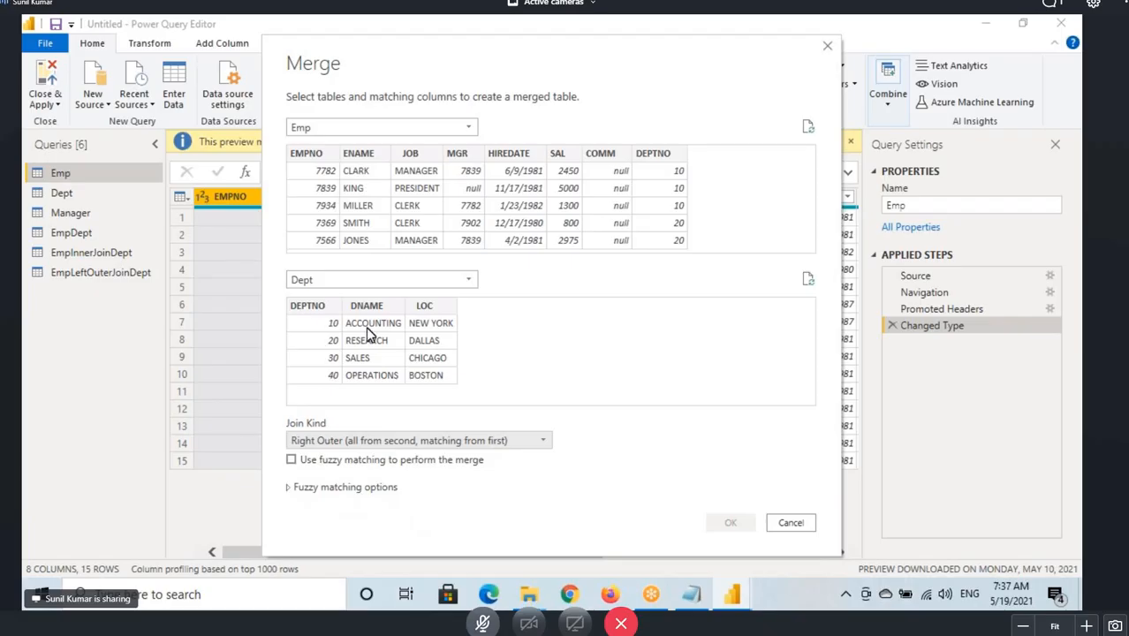
Mark up the Dept department rows in the merge dialog's preview.
mouse_move(346, 347)
left_mouse_down()
mouse_move(357, 369)
mouse_move(371, 318)
mouse_move(477, 369)
left_mouse_up()
left_click_drag(471, 324, 526, 362)
left_click_drag(441, 378, 556, 375)
key("Escape")
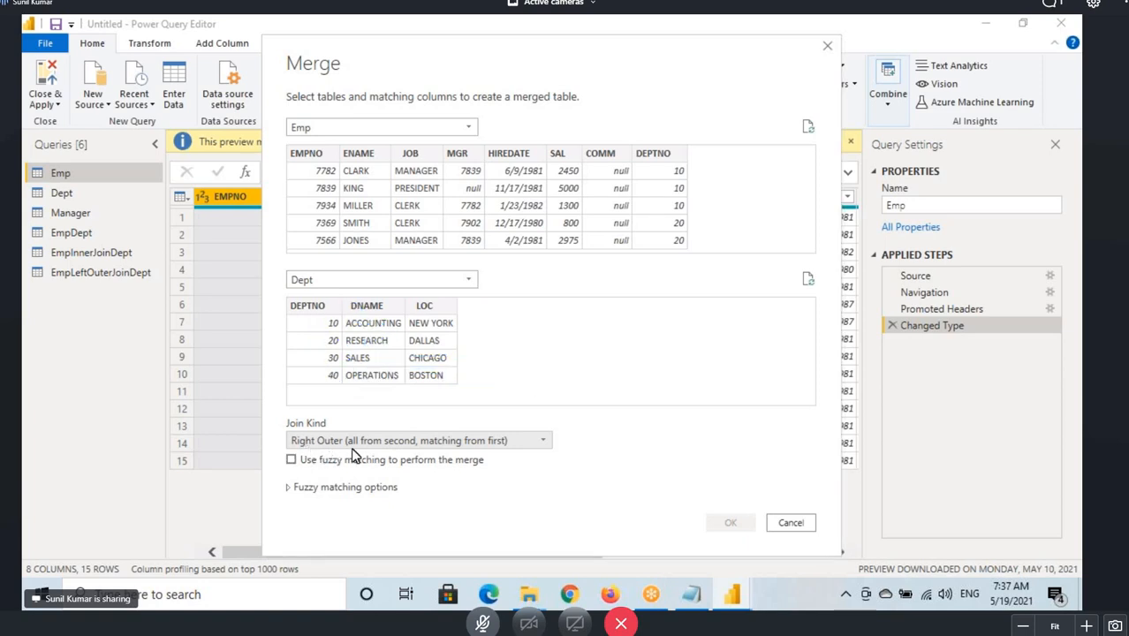
Match Emp and Dept on their DEPTNO columns and confirm the right outer merge.
left_click(658, 155)
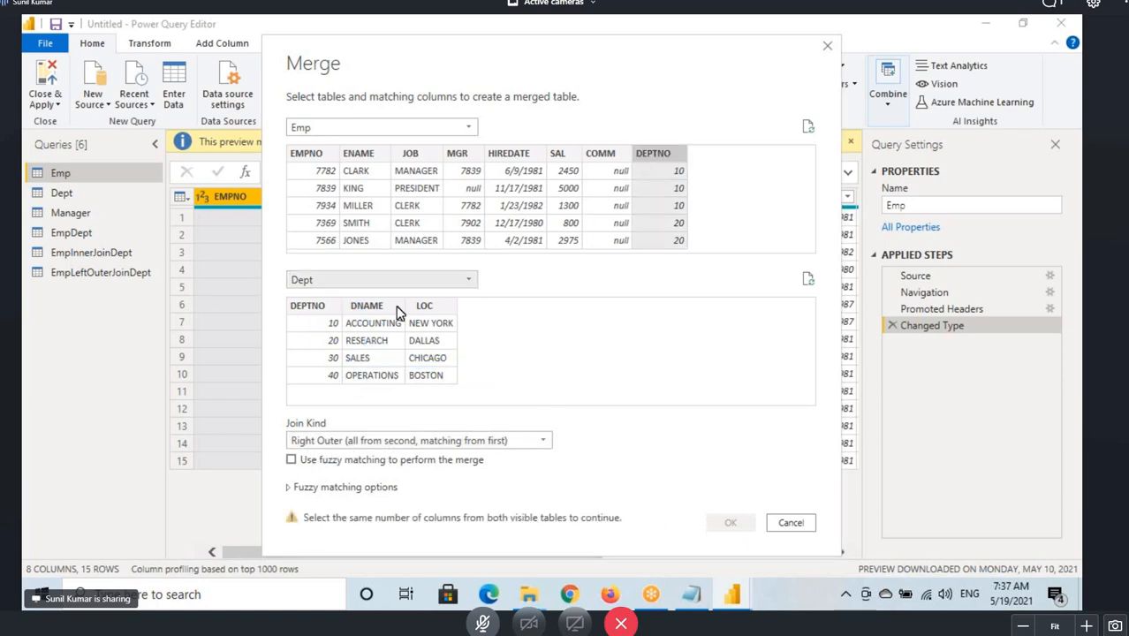
left_click(318, 305)
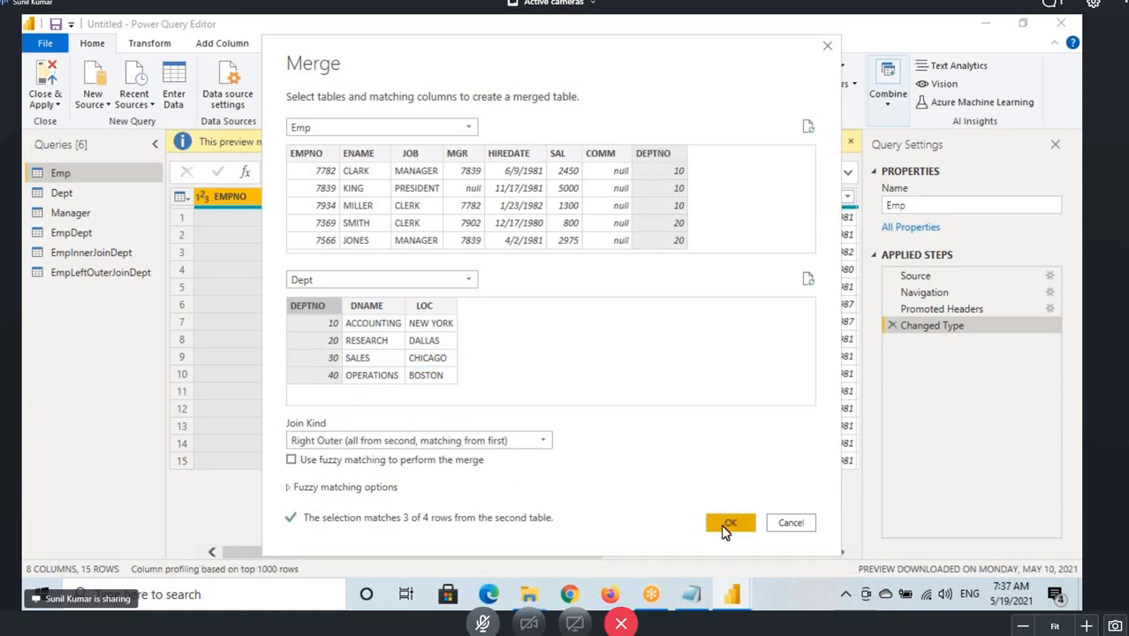
left_click(726, 523)
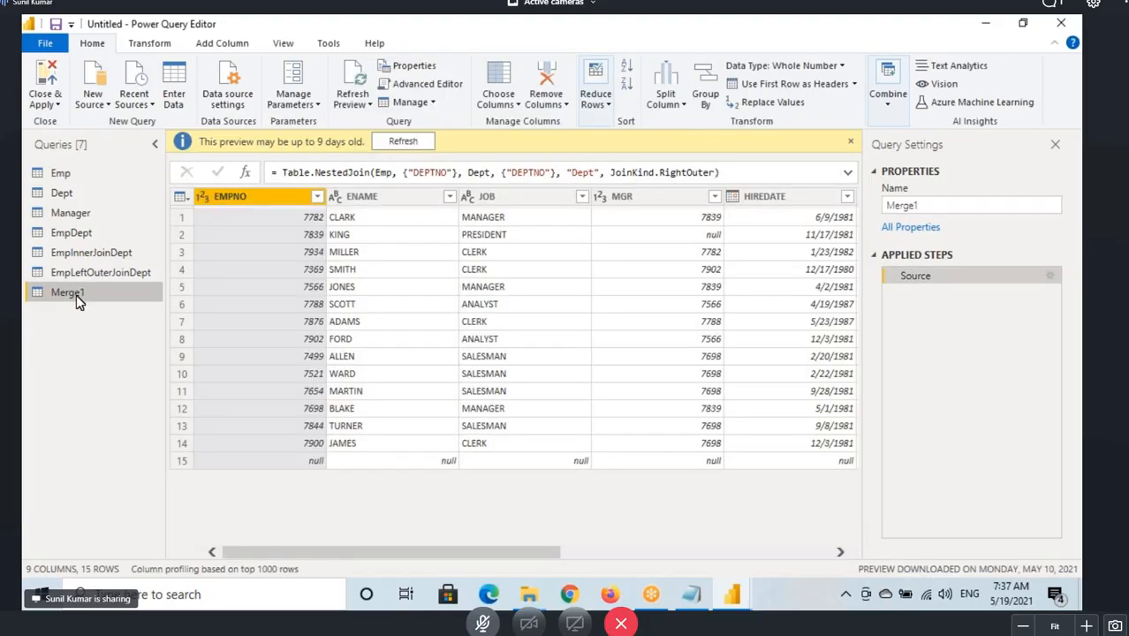
Rename the new merge query as EmpRightOuterJoinDept.
double_click(75, 295)
type("EmpR")
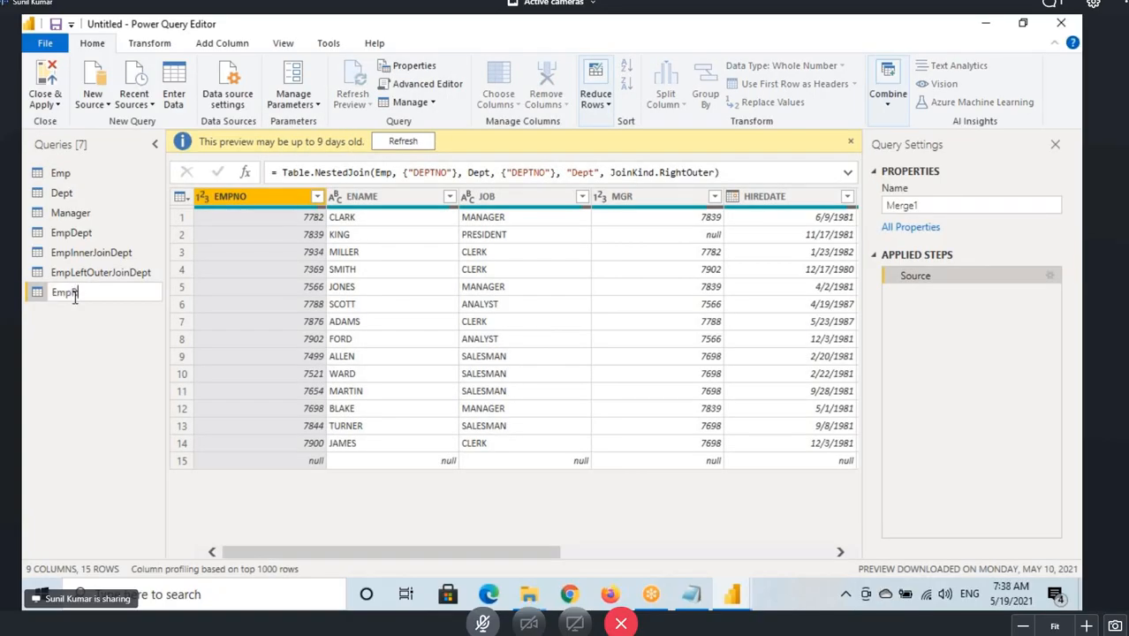
type("ightOuterJoinDept")
key("Return")
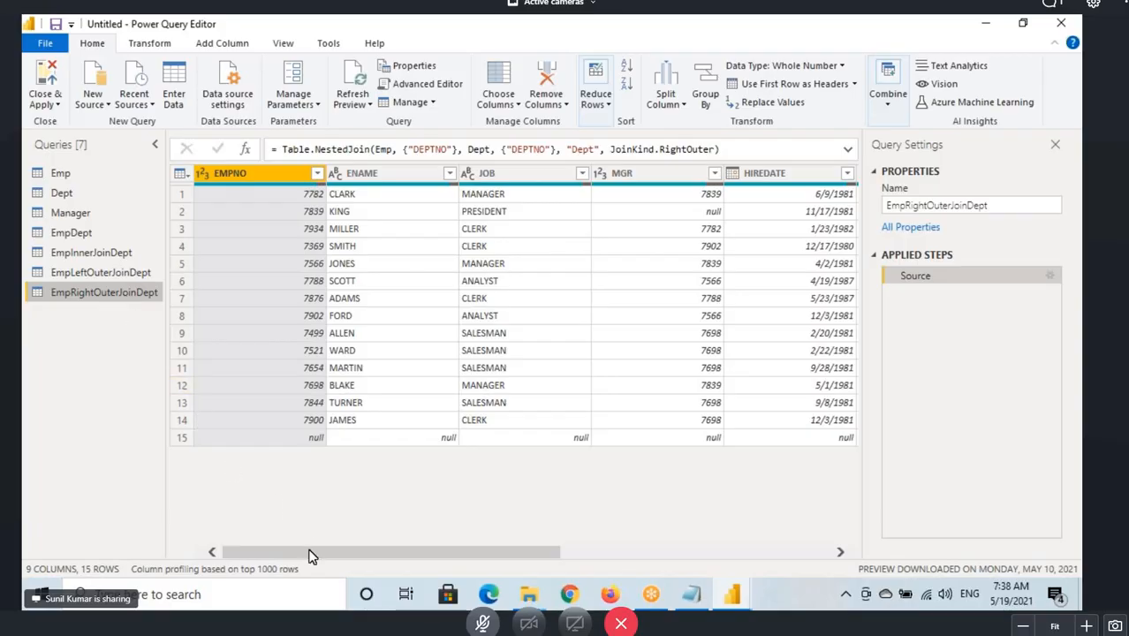
Expand the Dept column keeping only DNAME and LOC, without the original column name prefix.
left_click_drag(309, 555, 751, 575)
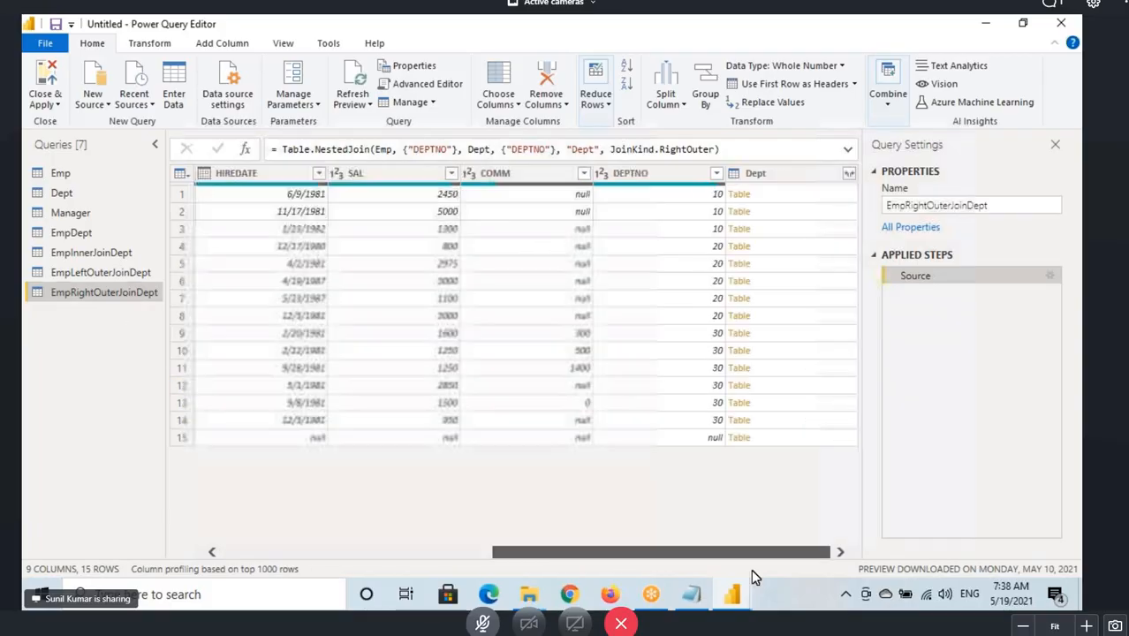
left_click(849, 174)
left_click(643, 257)
left_click(646, 291)
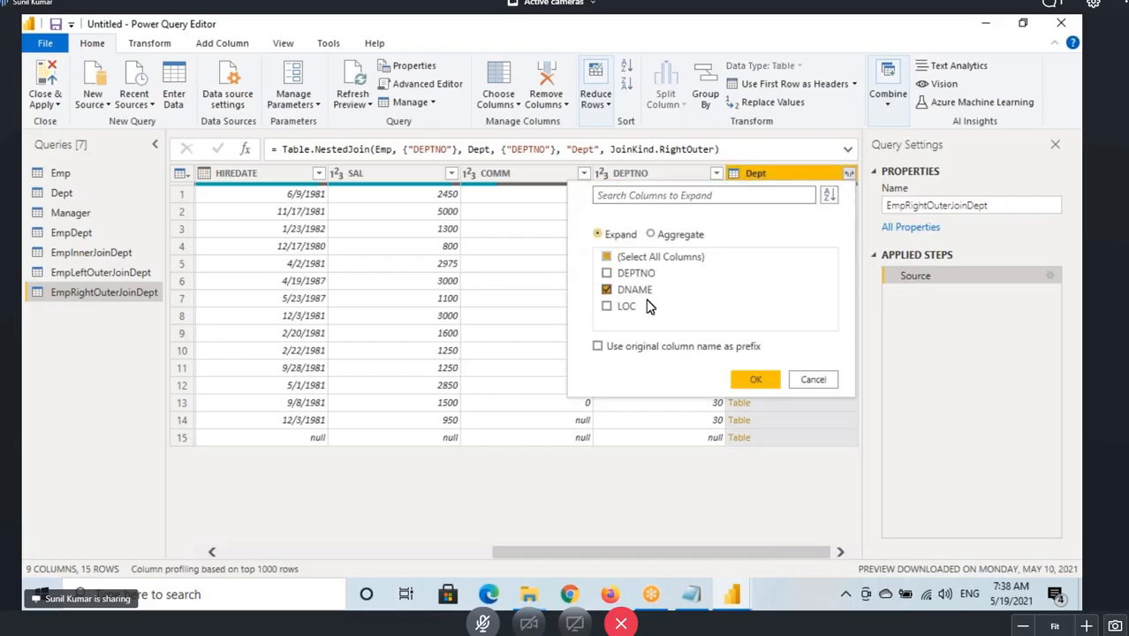
left_click(636, 309)
left_click(755, 381)
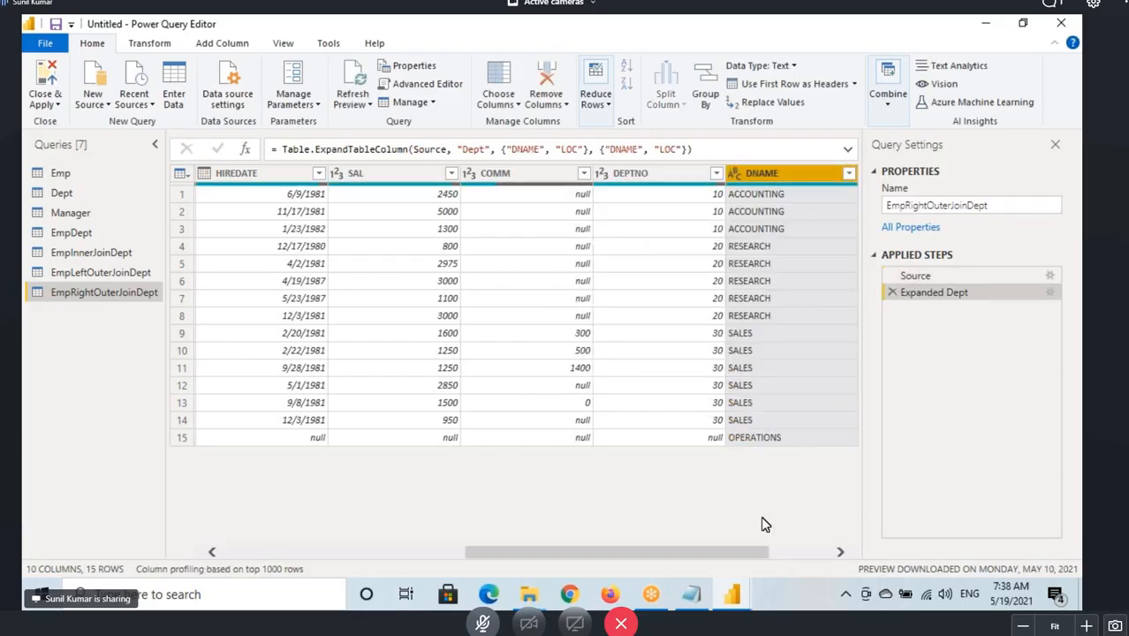
Mark up the matched employee rows and the null row 15 in the right outer join result.
left_click_drag(718, 554, 76, 538)
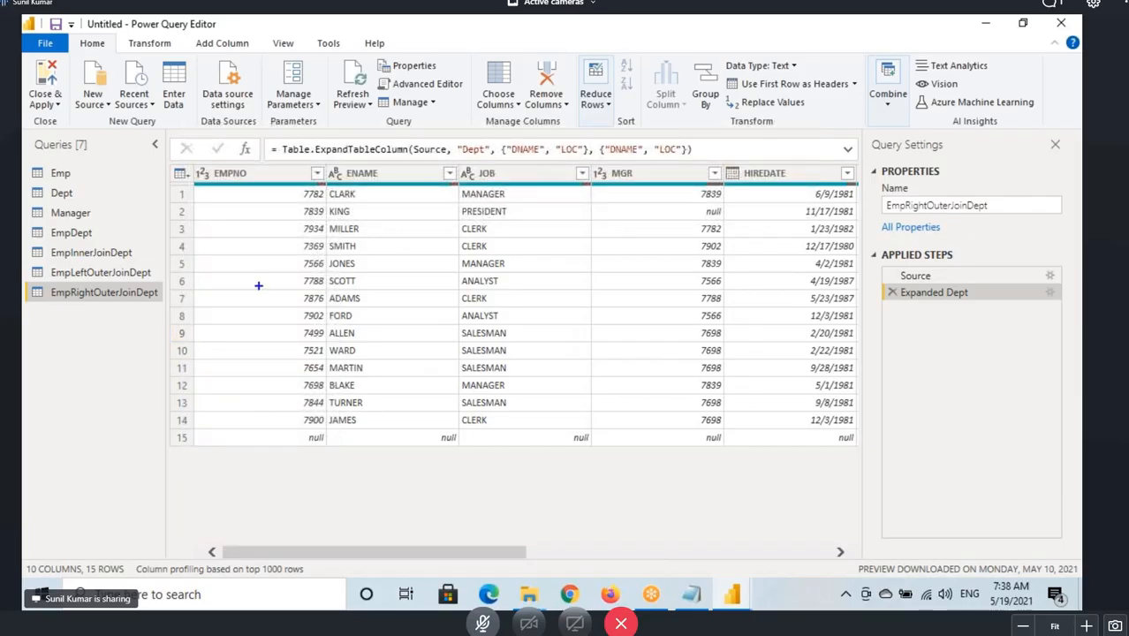
mouse_move(173, 186)
left_mouse_down()
mouse_move(143, 194)
mouse_move(137, 240)
mouse_move(161, 408)
left_mouse_up()
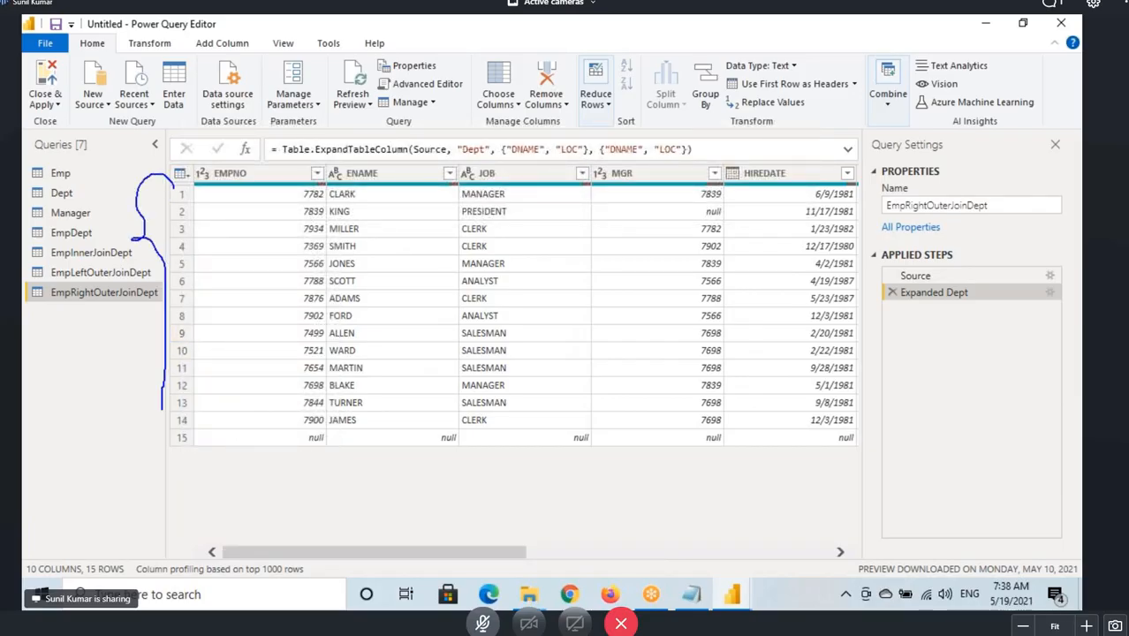
mouse_move(184, 453)
left_mouse_down()
mouse_move(168, 454)
mouse_move(153, 432)
left_mouse_up()
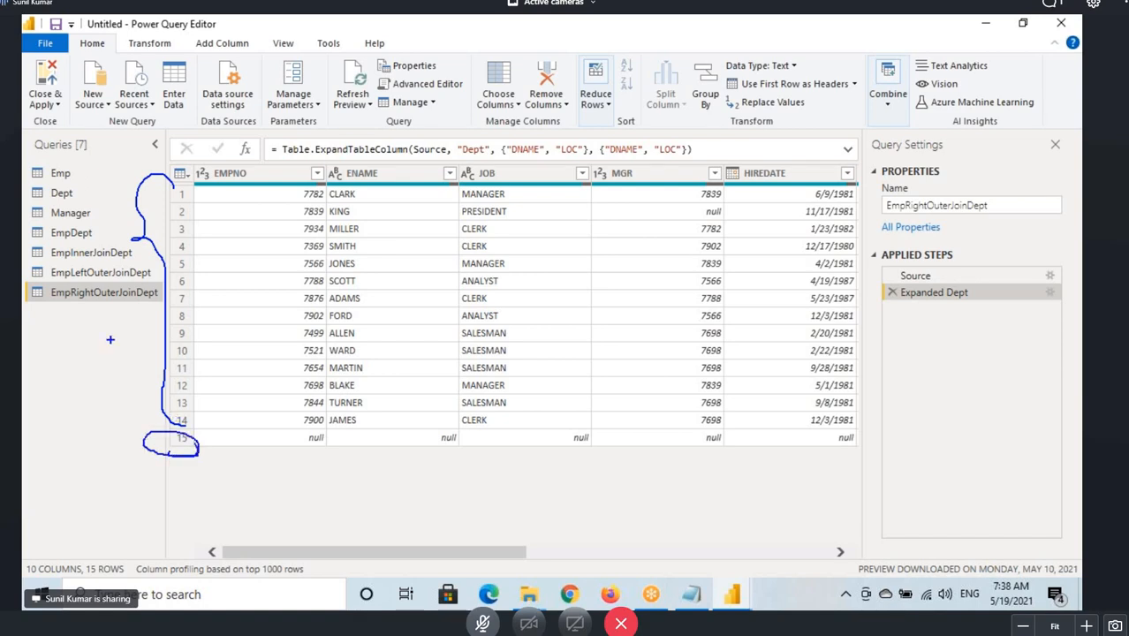
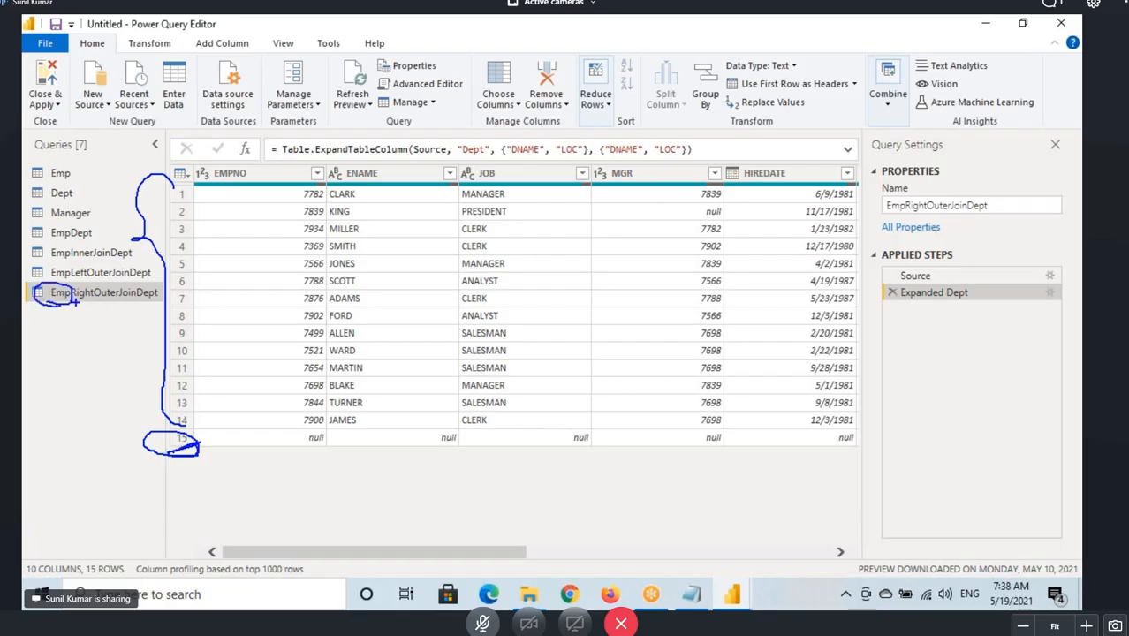
Review the right outer join result across all columns, including the null employee row 15.
key("Escape")
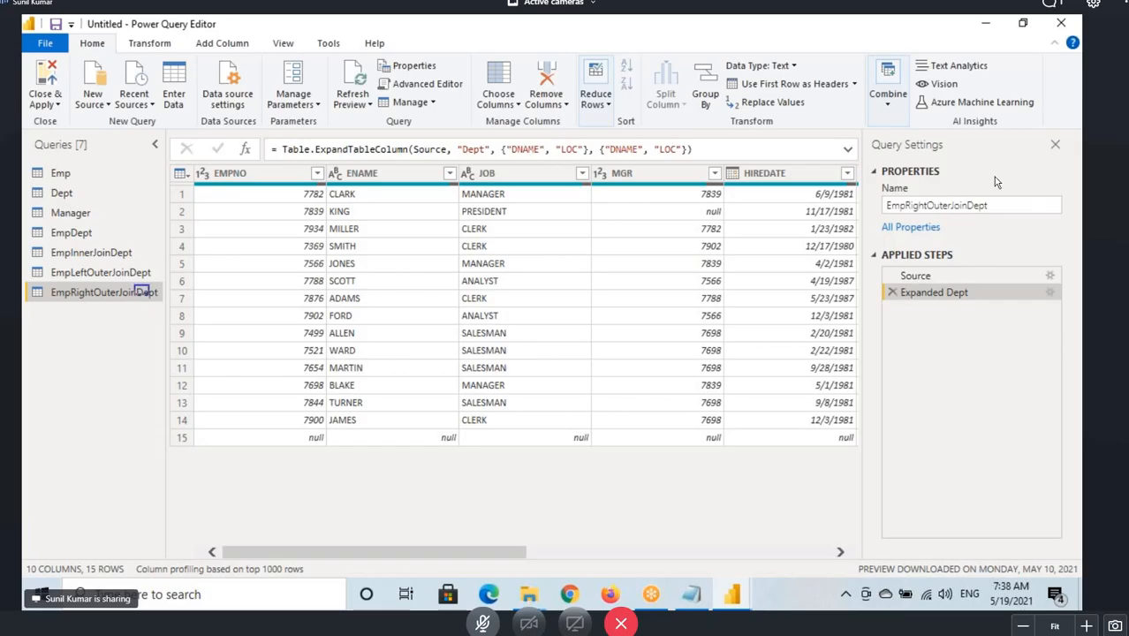
left_click_drag(141, 292, 164, 301)
left_click_drag(281, 447, 338, 447)
left_click_drag(411, 447, 470, 448)
left_click_drag(546, 448, 592, 448)
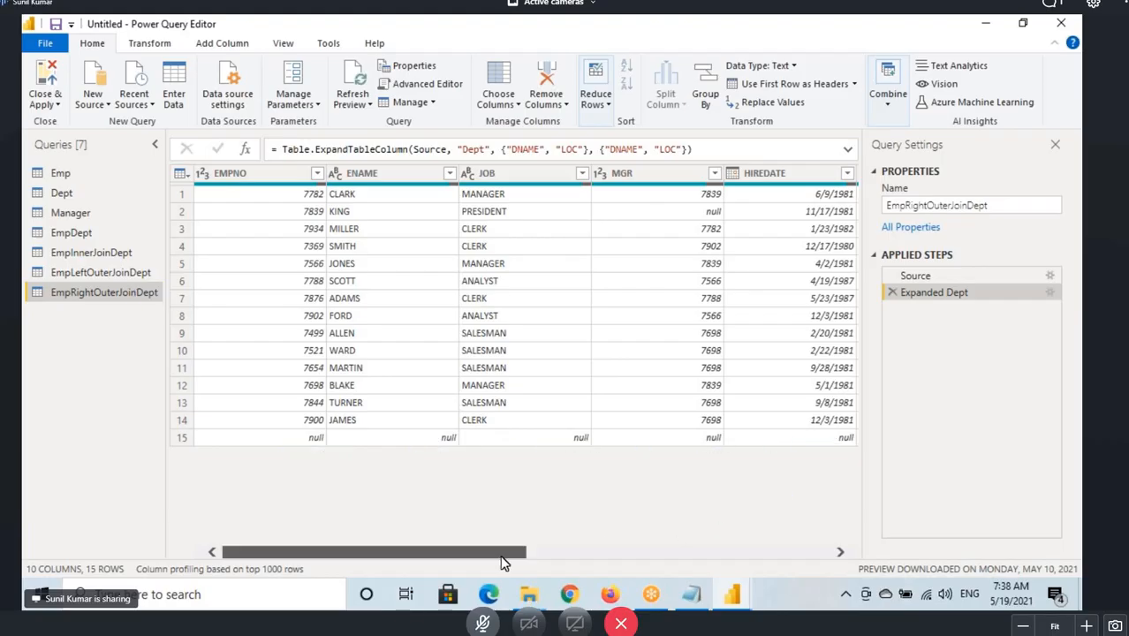
left_click_drag(501, 554, 707, 557)
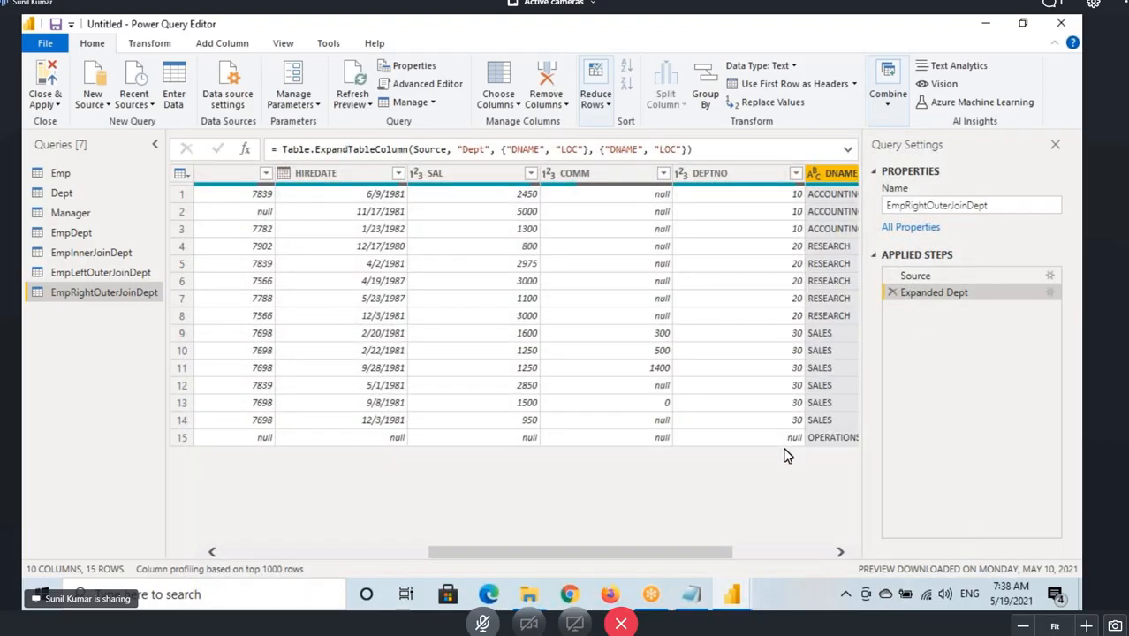
mouse_move(797, 435)
left_mouse_down()
mouse_move(807, 440)
mouse_move(775, 421)
left_mouse_up()
left_click_drag(693, 184, 752, 178)
left_click_drag(715, 554, 843, 553)
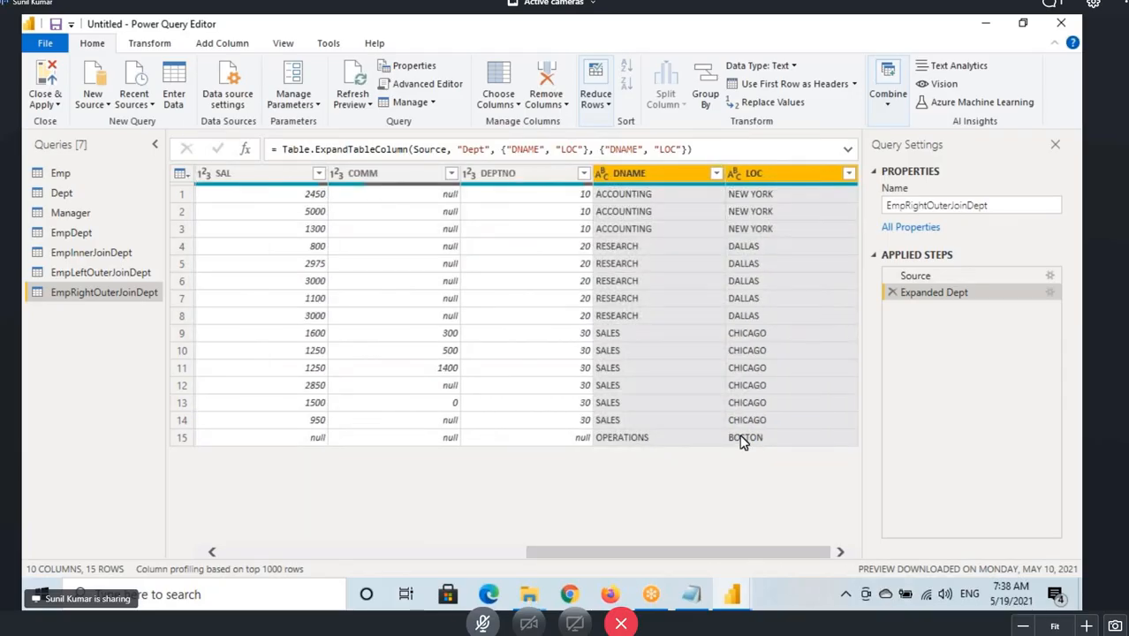
Edit the Expanded Dept step to also include the DEPTNO column from Dept.
left_click(1048, 294)
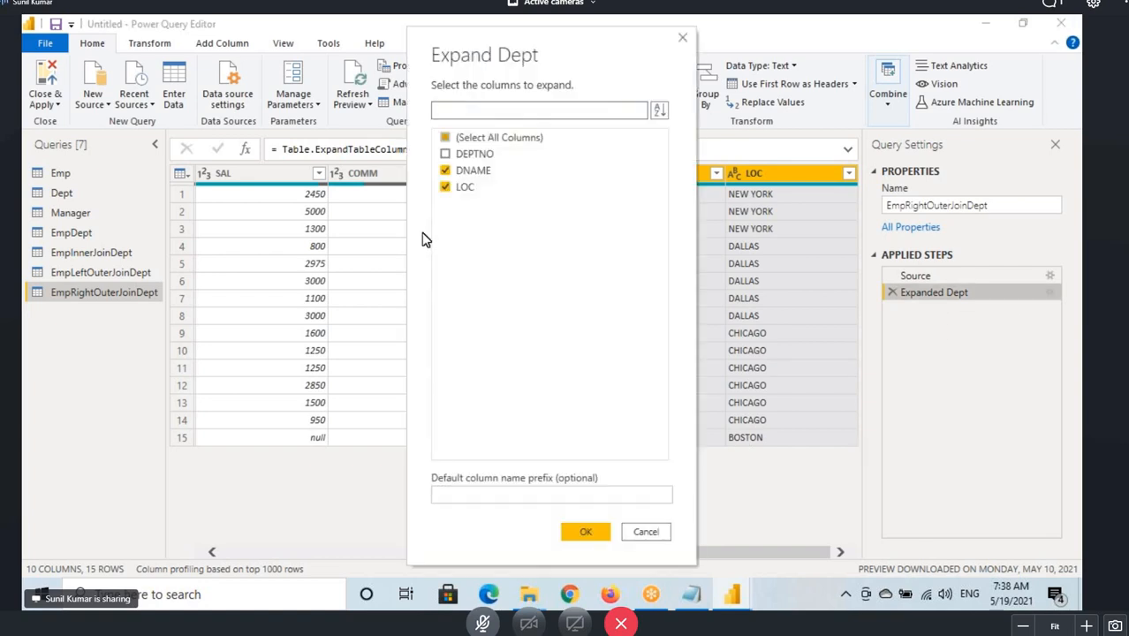
left_click(446, 156)
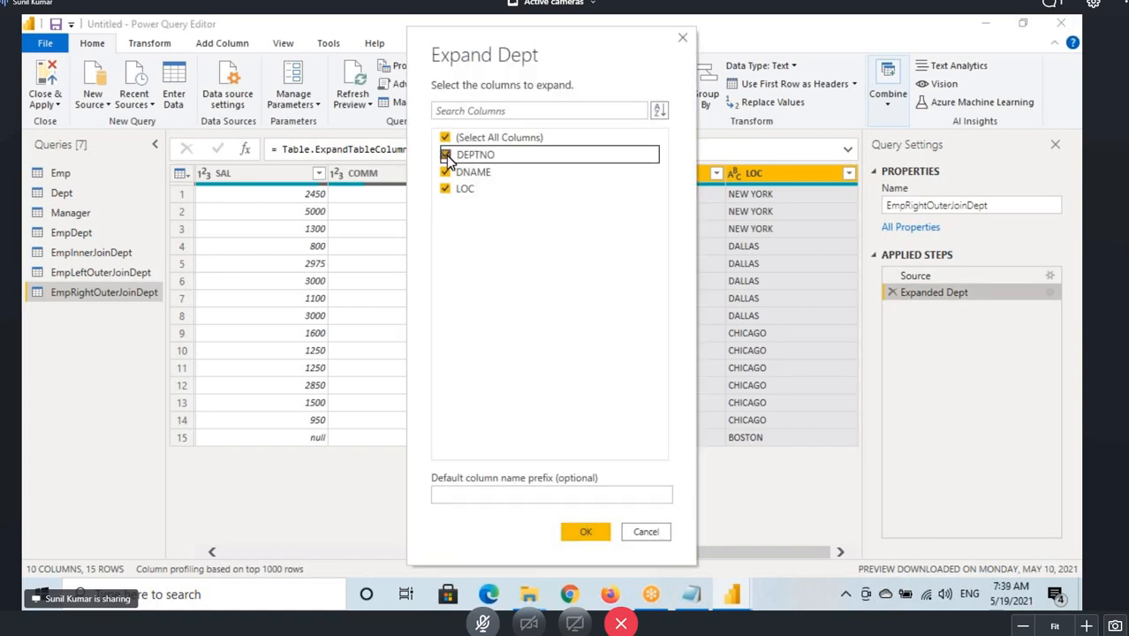
left_click(576, 530)
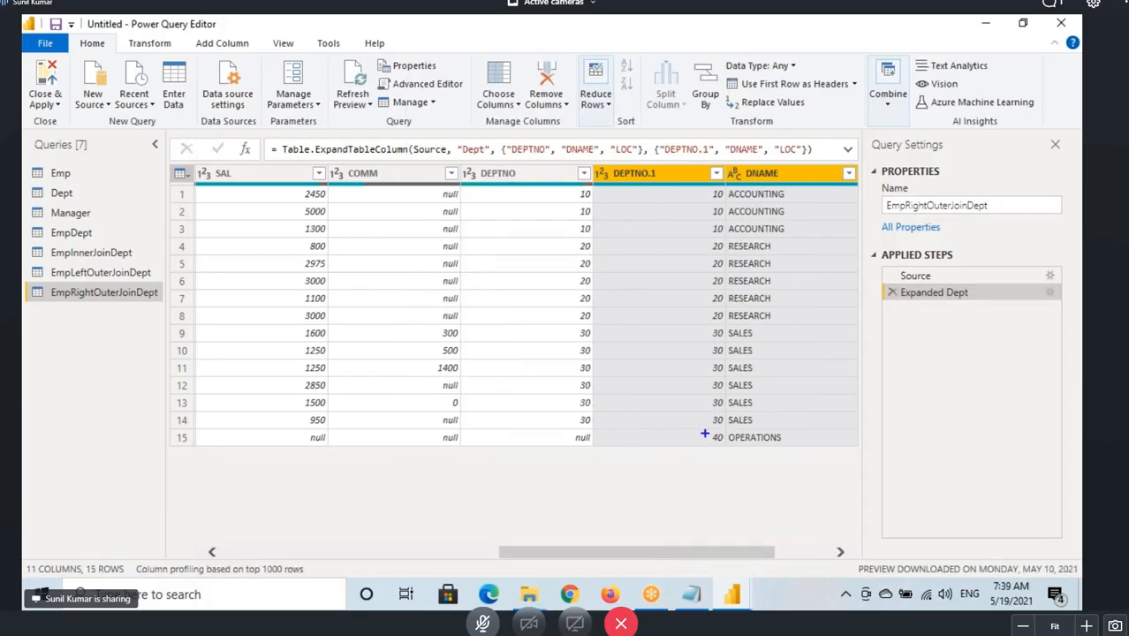
Mark up the DEPTNO and DEPTNO.1 columns and their differing values in row 15.
left_click_drag(703, 431, 723, 444)
left_click_drag(618, 188, 667, 188)
left_click_drag(714, 415, 733, 434)
left_click_drag(484, 186, 530, 185)
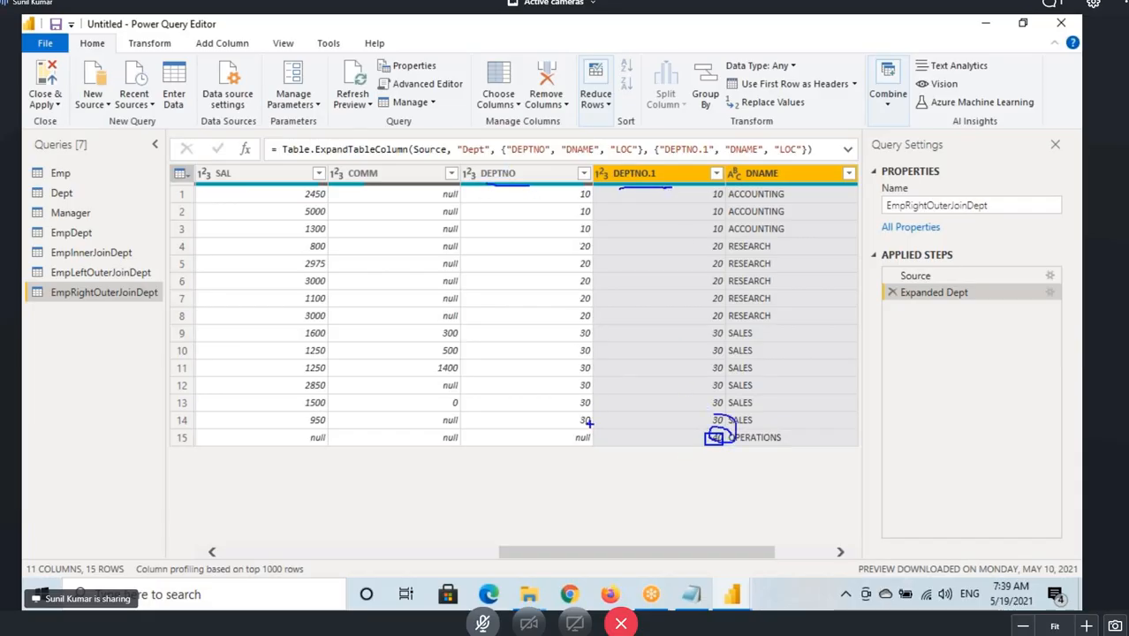
left_click_drag(590, 426, 586, 418)
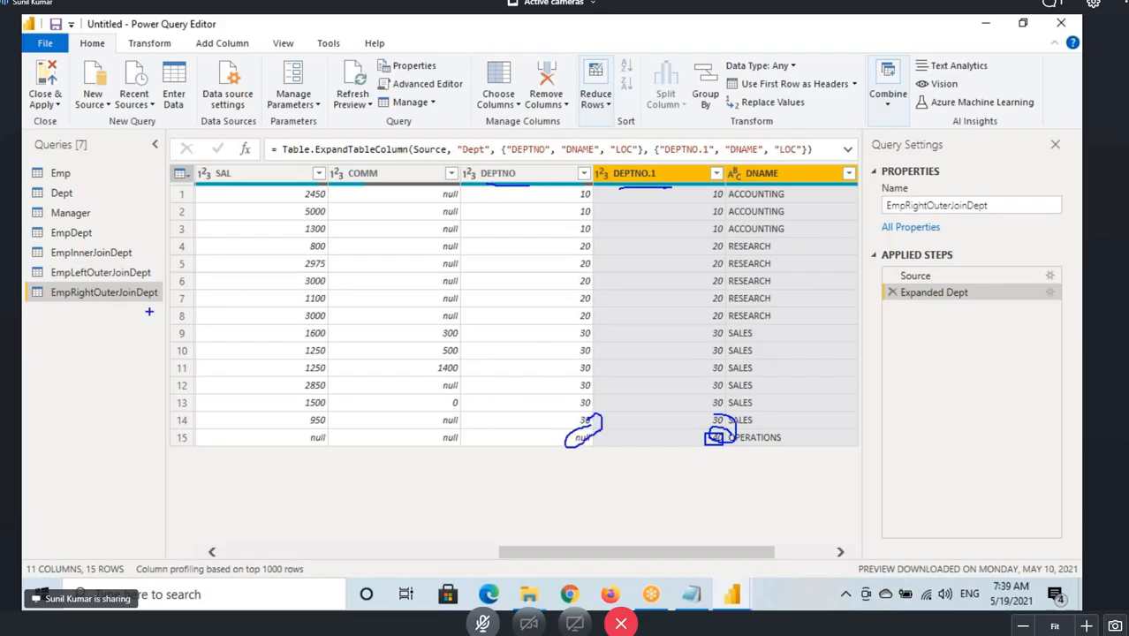
key("Escape")
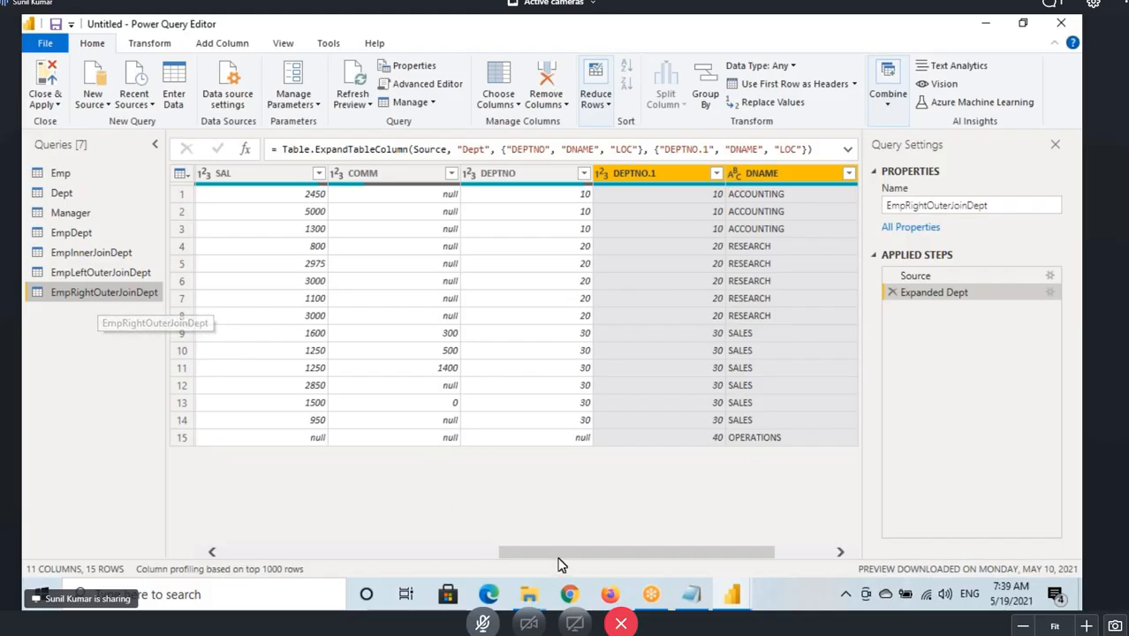
Review the null row 15 across the Emp columns and the Dept columns.
left_click_drag(559, 560, 177, 559)
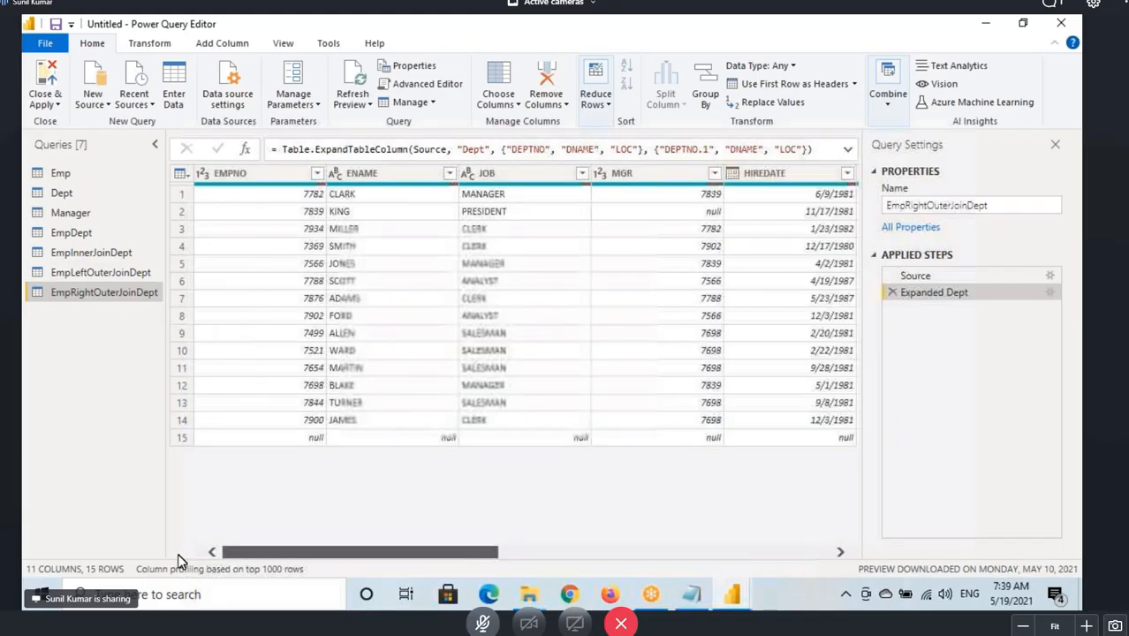
mouse_move(288, 427)
left_mouse_down()
mouse_move(580, 463)
mouse_move(858, 448)
left_mouse_up()
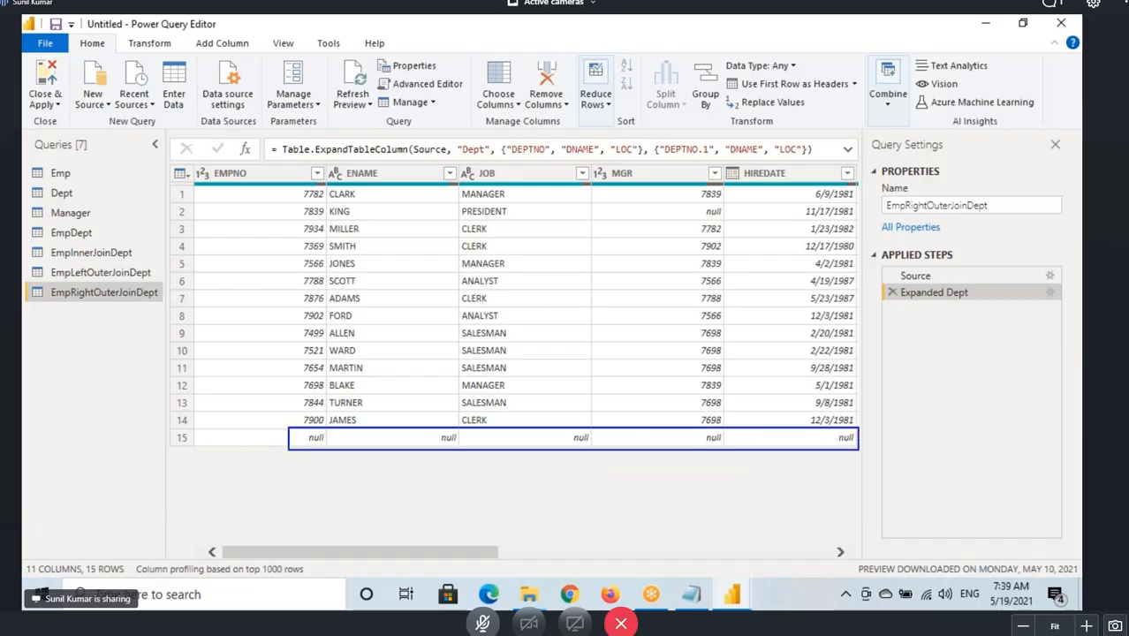
left_click_drag(453, 558, 785, 557)
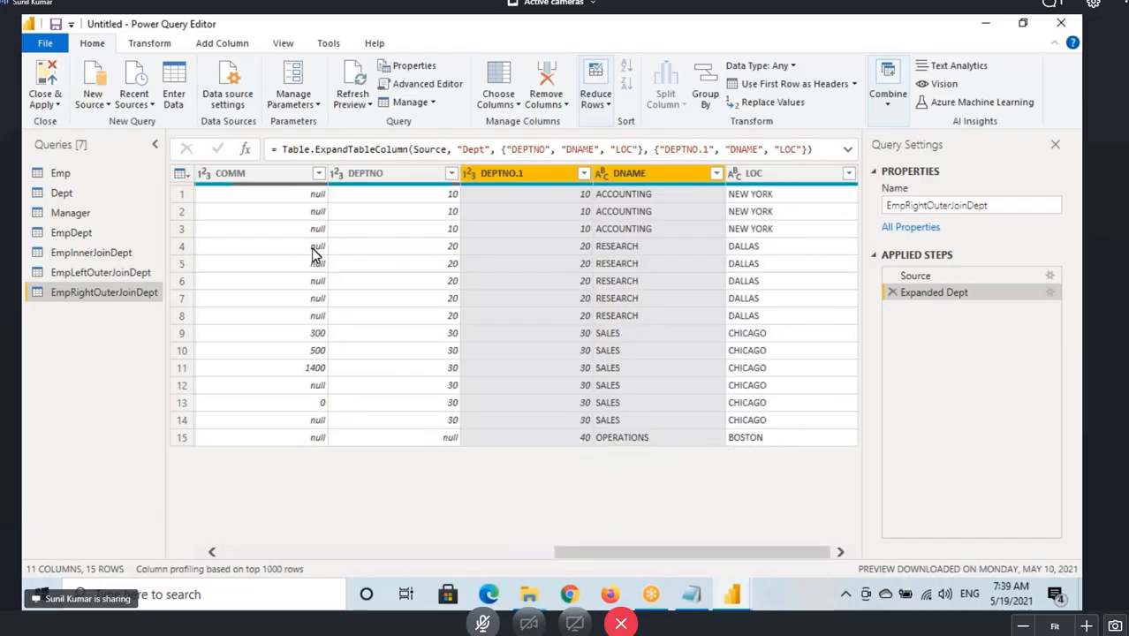
left_click_drag(78, 172, 111, 176)
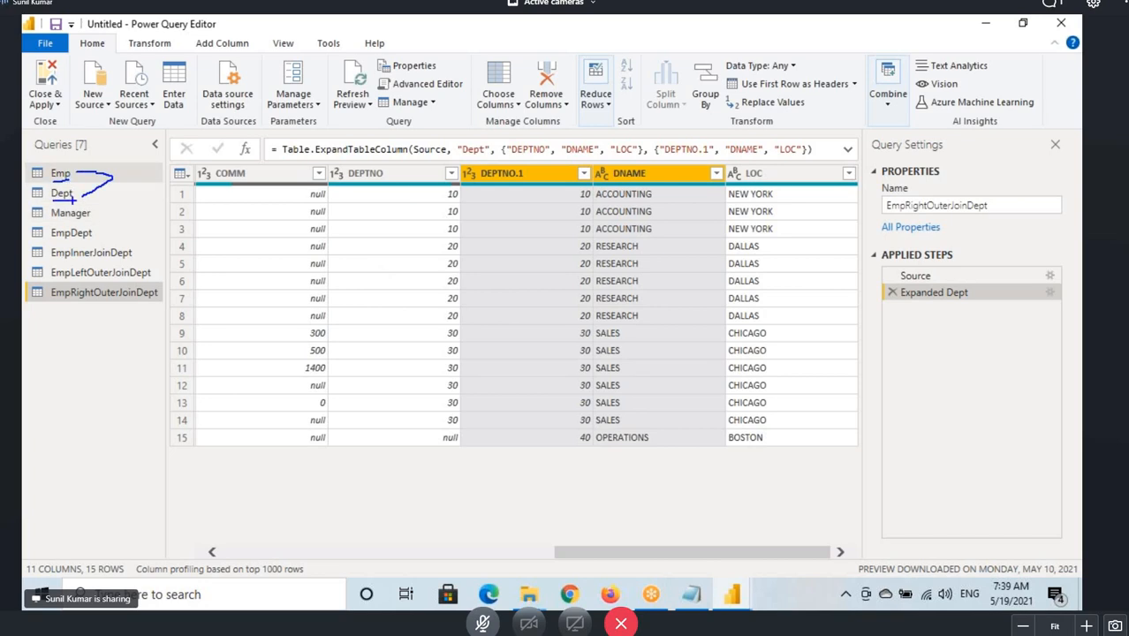
Merge Emp with Dept as a new query matched on DEPTNO, choosing the Full Outer join kind.
left_click(58, 174)
left_click(887, 93)
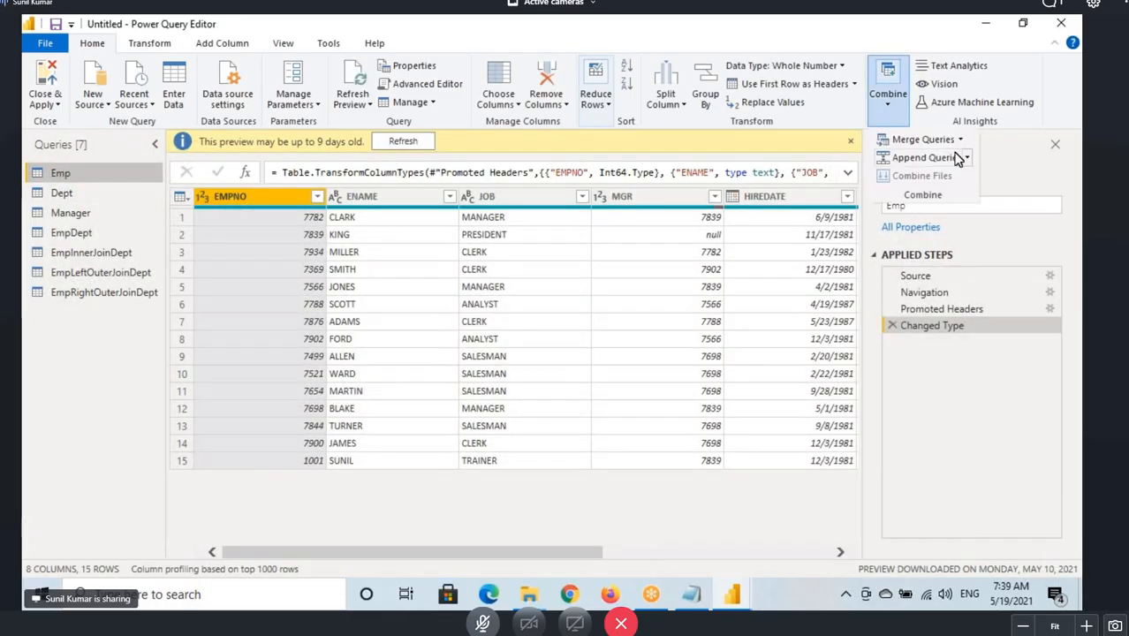
mouse_move(944, 139)
left_click(963, 180)
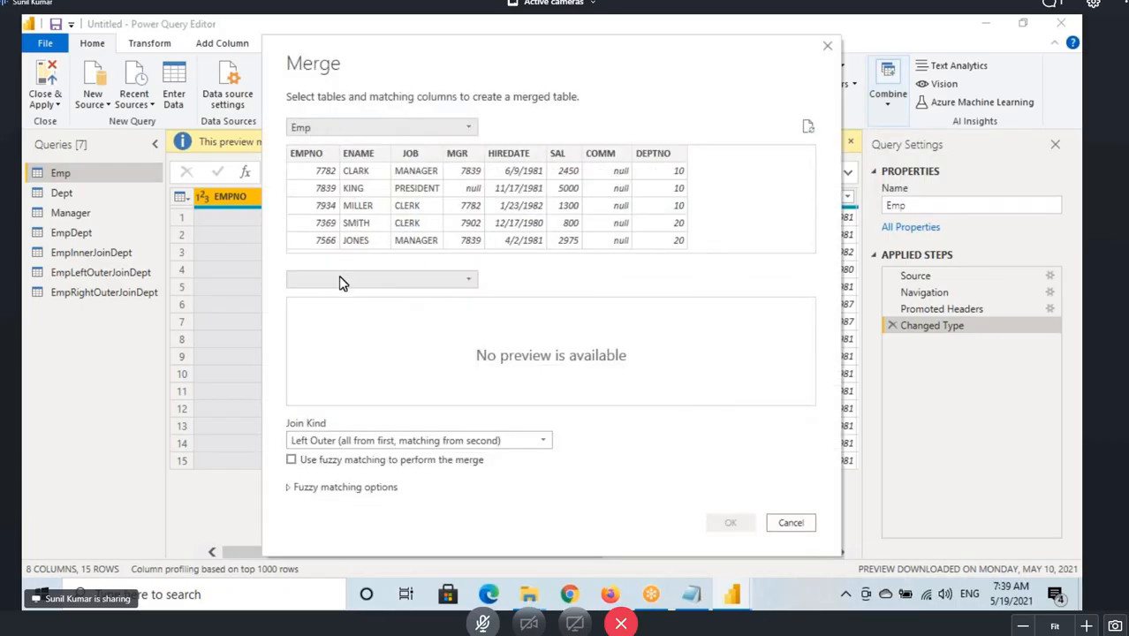
left_click(408, 278)
left_click(335, 297)
left_click(650, 169)
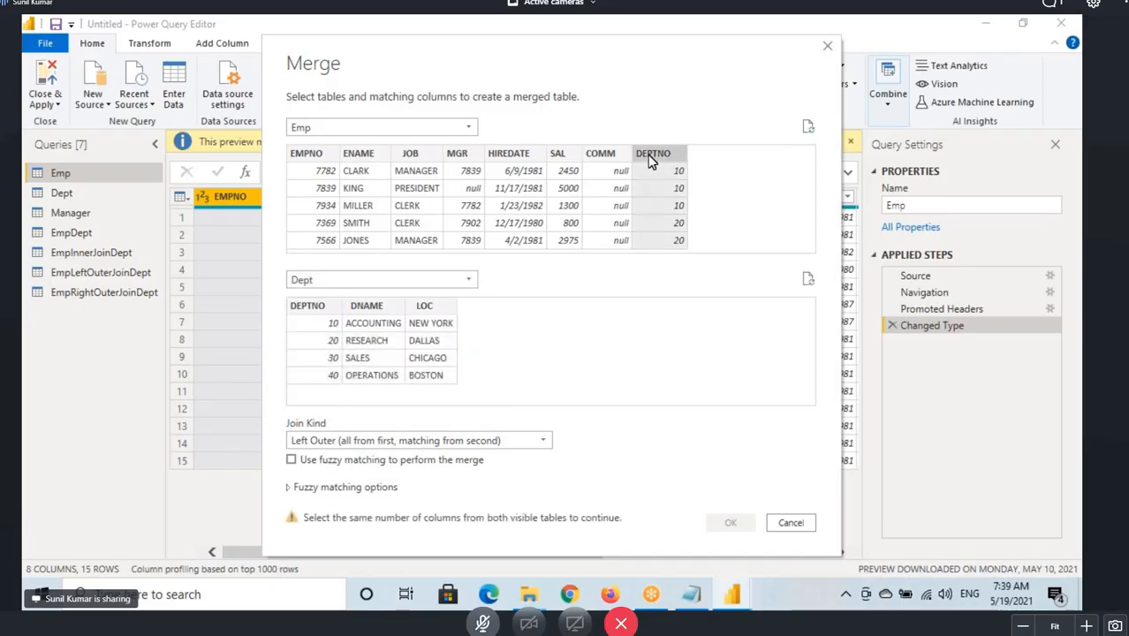
left_click(324, 311)
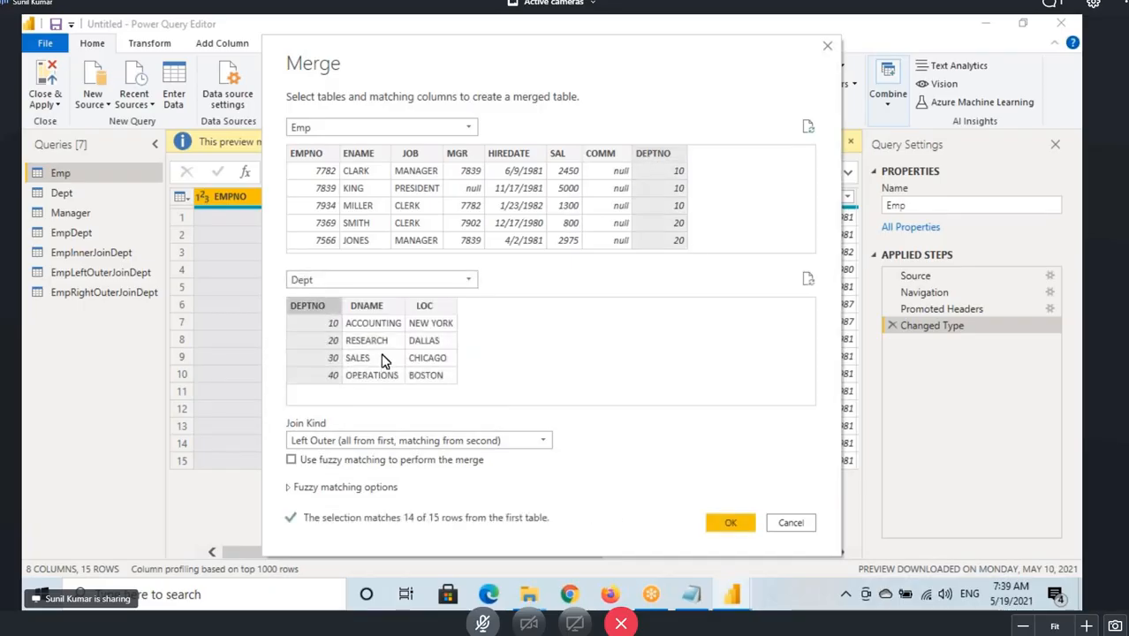
left_click(328, 441)
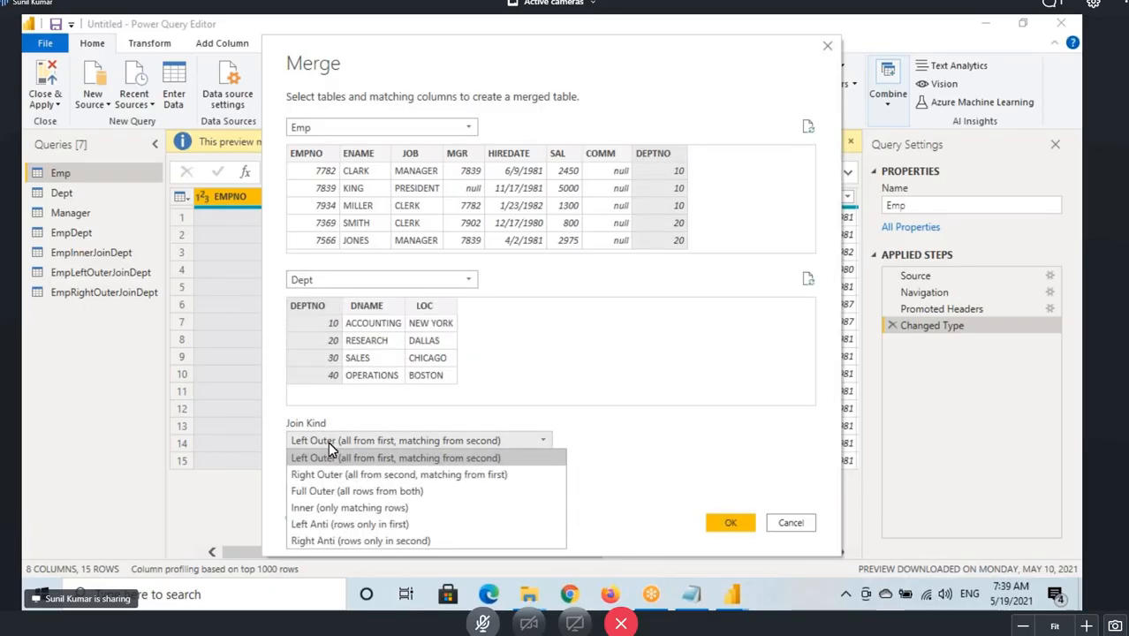
left_click(328, 492)
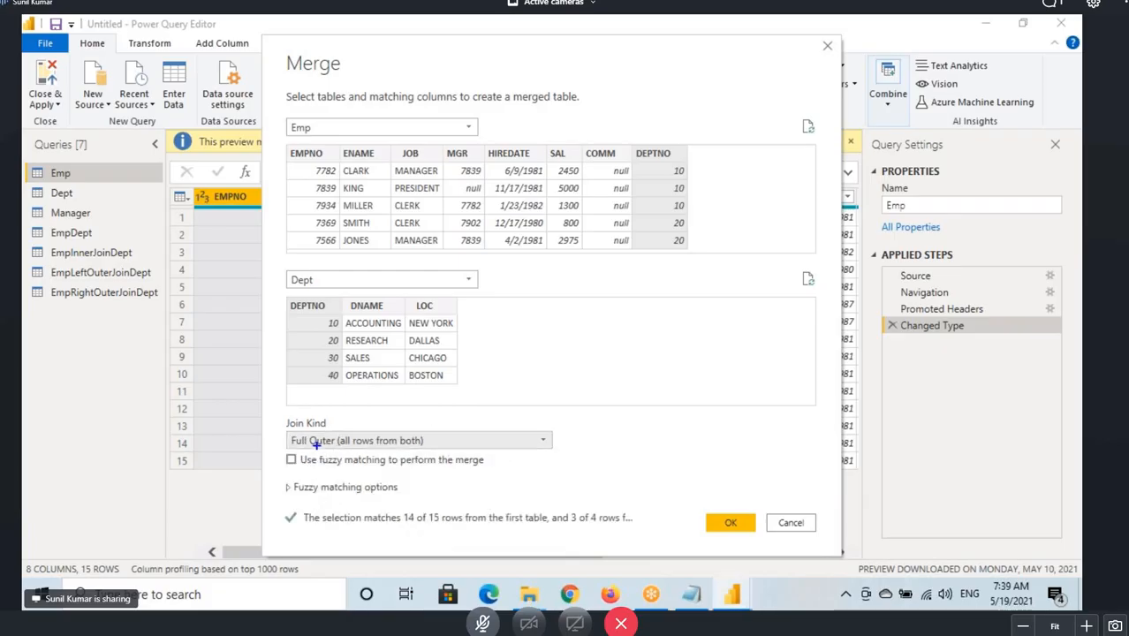
Mark up the matching rows and join kind in the merge preview, then confirm the full outer merge.
left_click_drag(282, 431, 538, 455)
left_click_drag(624, 181, 404, 338)
mouse_move(408, 212)
left_mouse_down()
mouse_move(405, 180)
mouse_move(408, 210)
left_mouse_up()
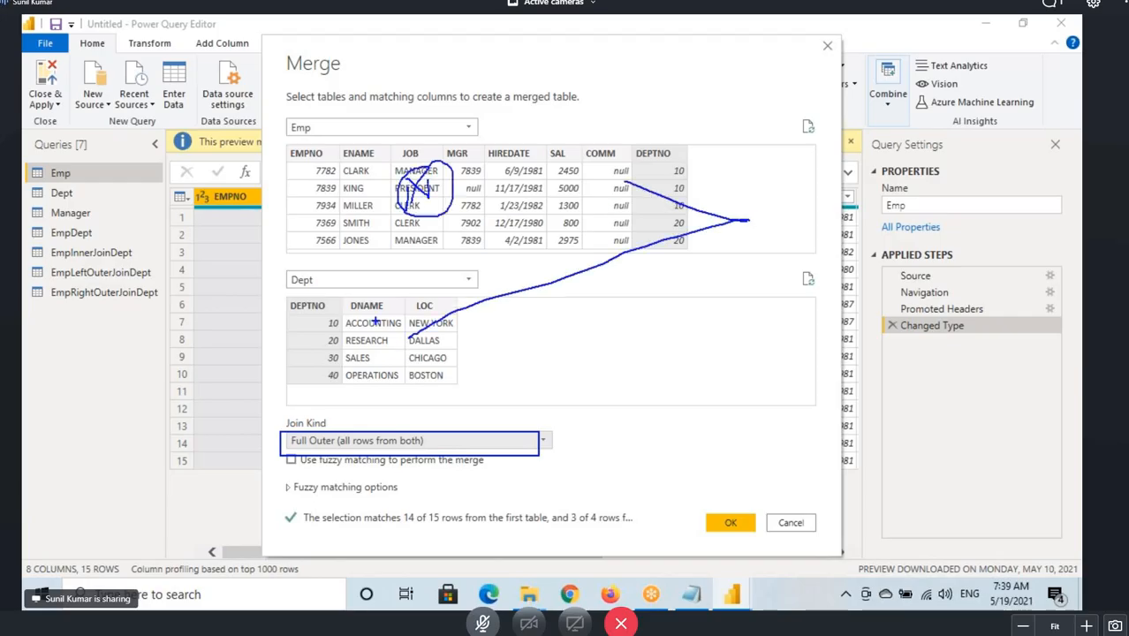
mouse_move(357, 347)
left_mouse_down()
mouse_move(376, 298)
mouse_move(371, 369)
left_mouse_up()
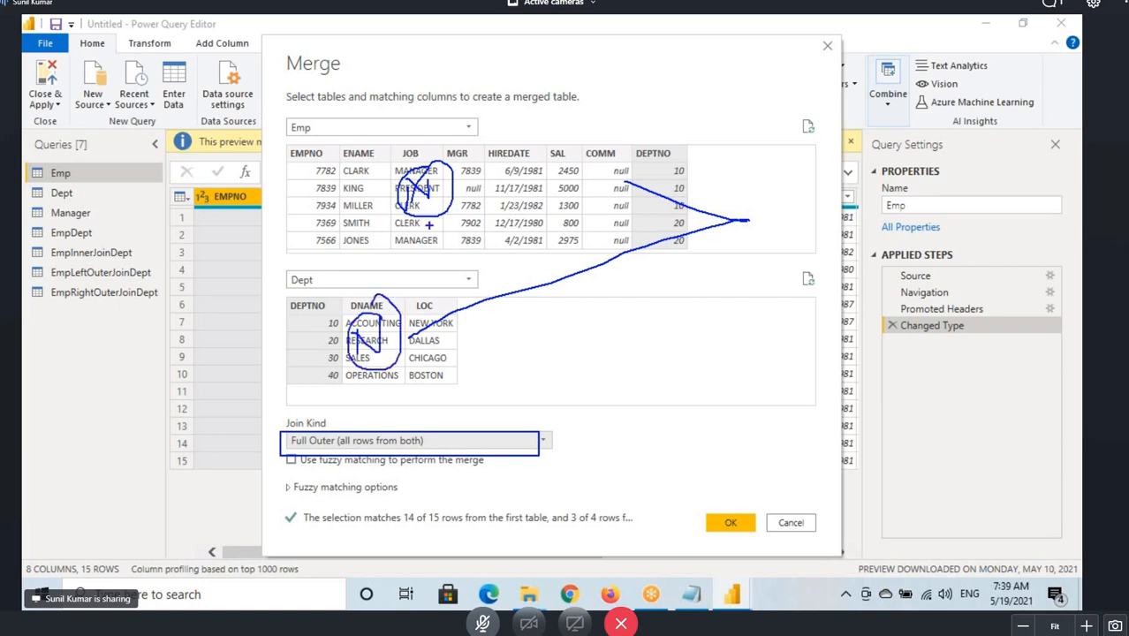
left_click(732, 530)
Rename the new merge query as EmpFullOuterJoinDept.
left_click(63, 316)
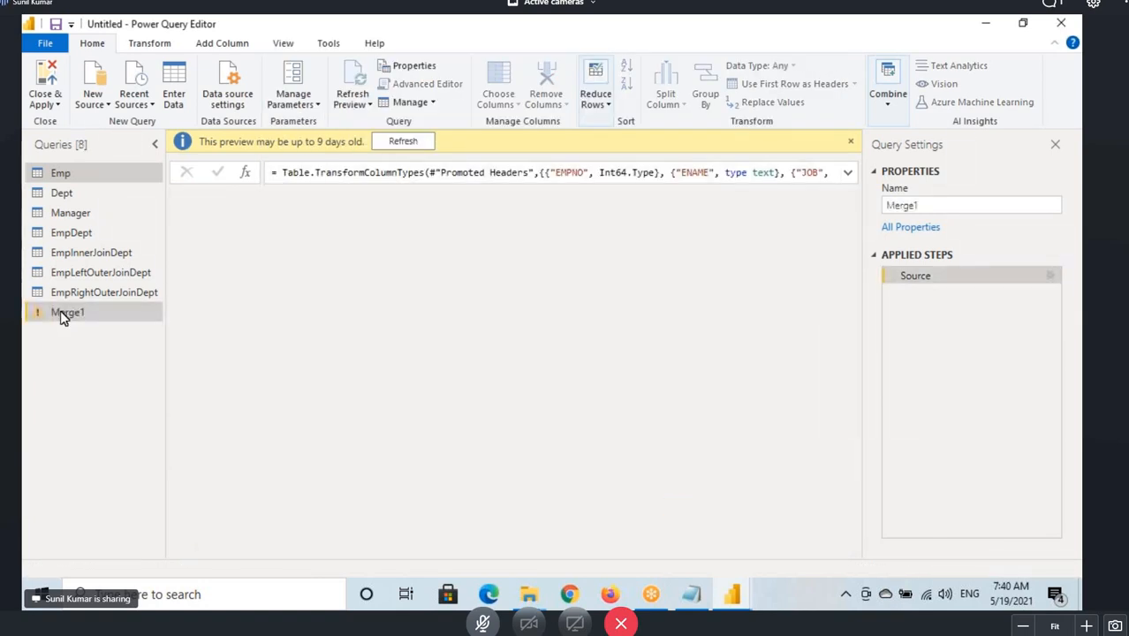
double_click(65, 315)
type("EmpFullOuter")
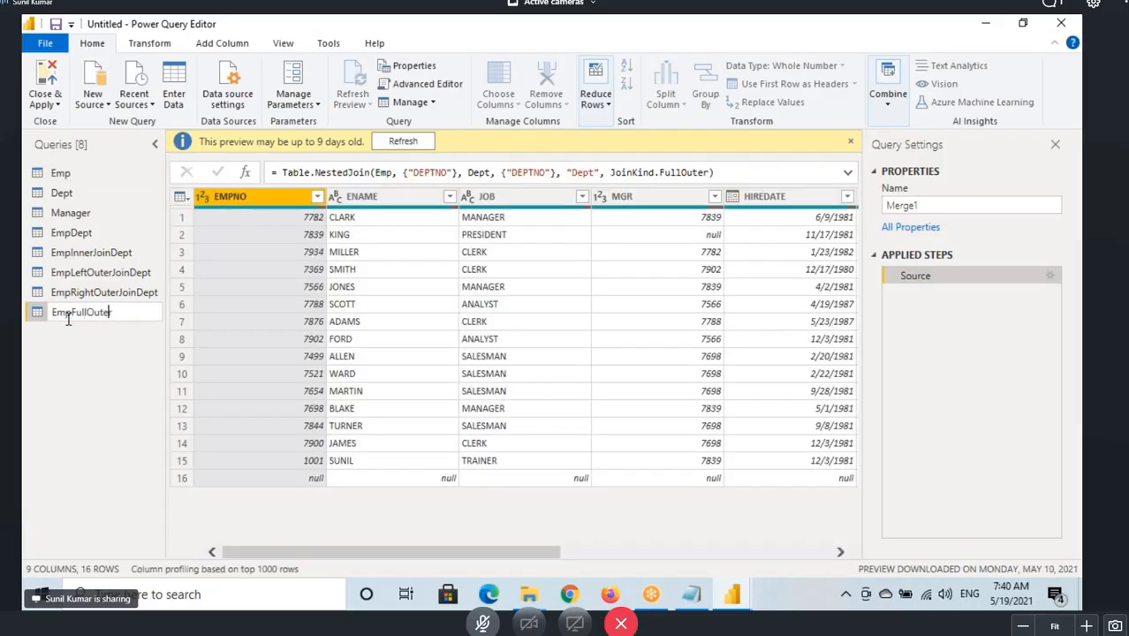
type("JoinDept")
key("Return")
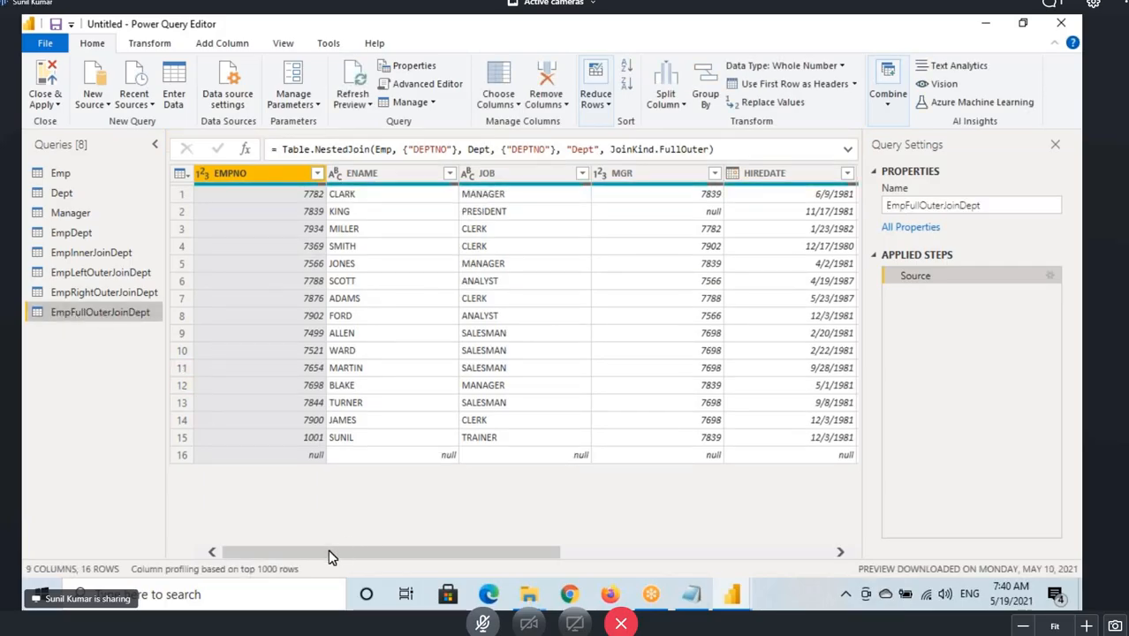
Expand the Dept column keeping DEPTNO, DNAME and LOC, without the original column name prefix.
left_click_drag(328, 549, 680, 554)
left_click(850, 181)
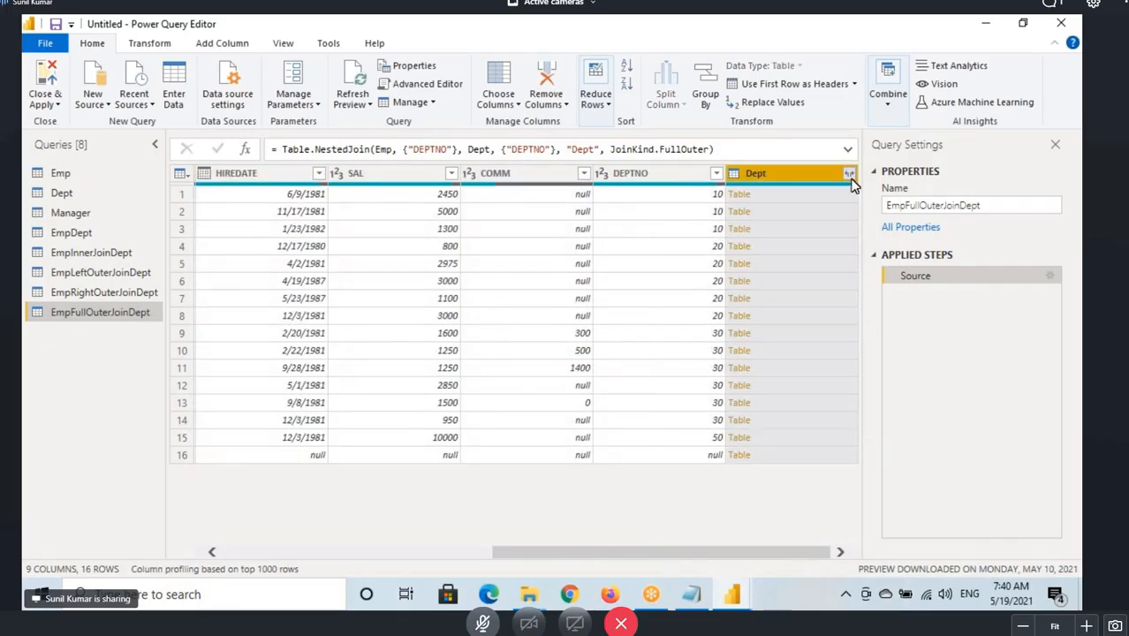
left_click(848, 174)
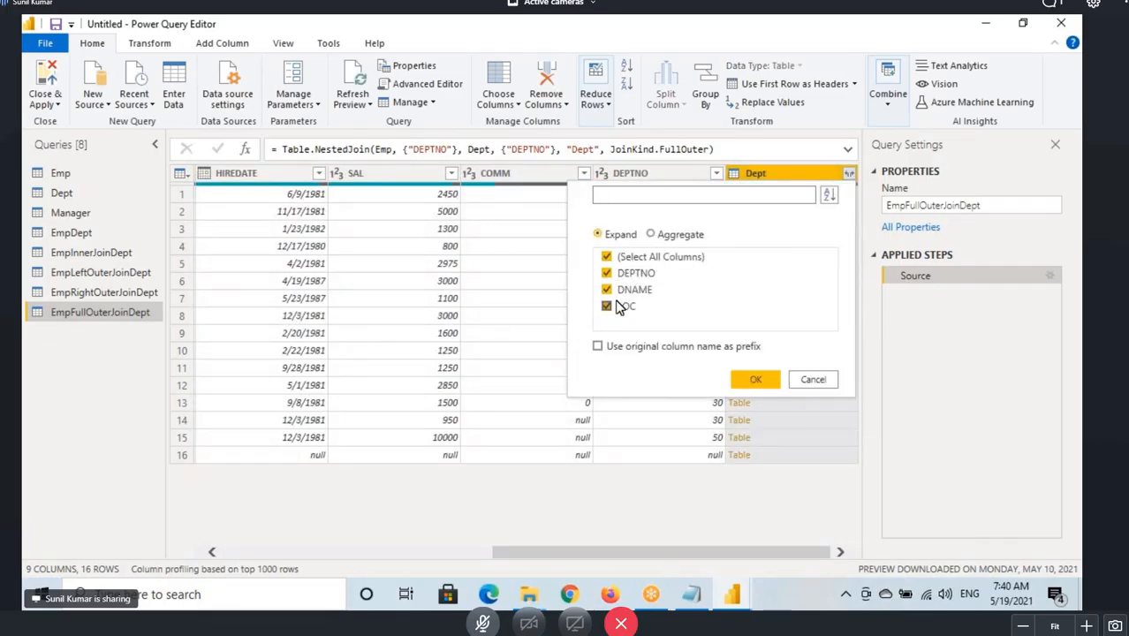
left_click(763, 389)
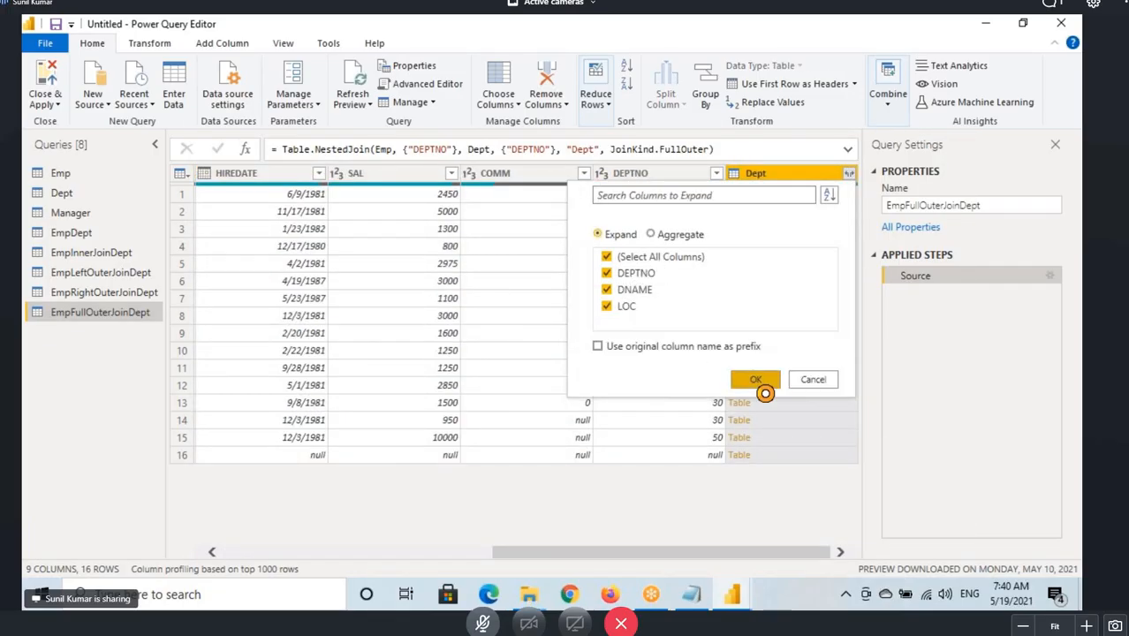
Switch to the Notepad notes and read the full outer join definition and example output.
left_click_drag(630, 555, 189, 434)
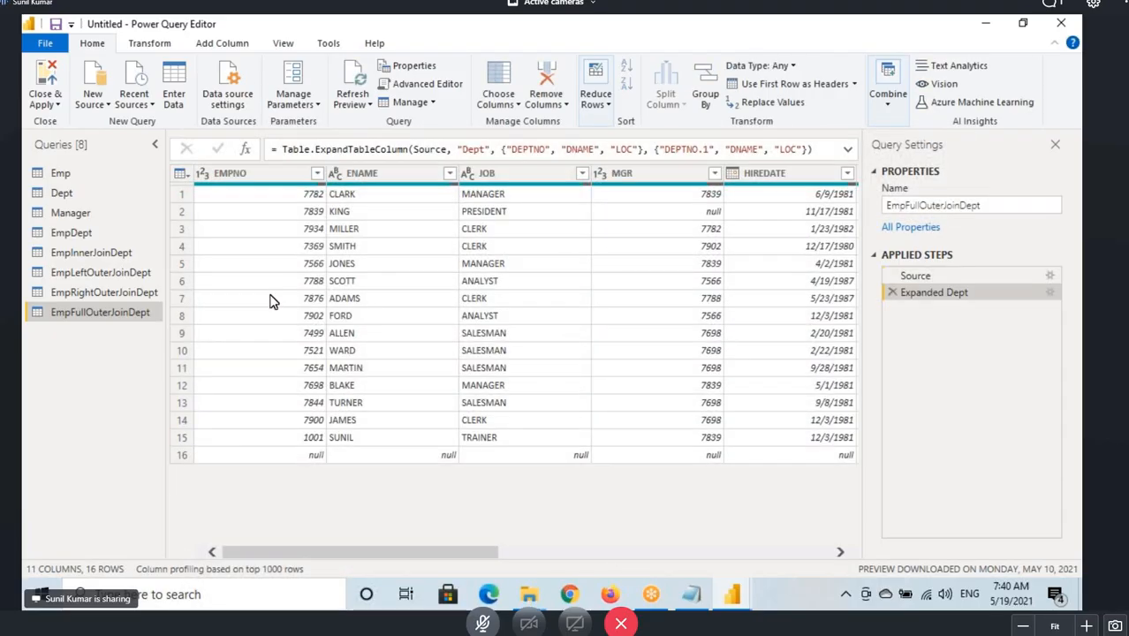
left_click(691, 593)
scroll(34, 340, "up", 6)
scroll(34, 340, "up", 11)
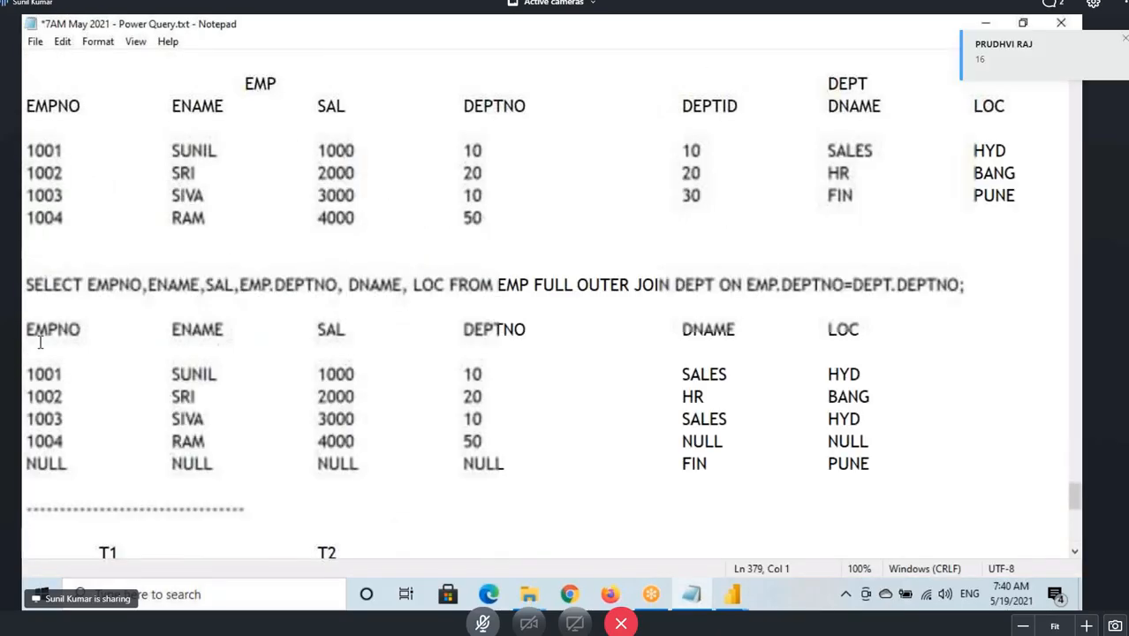
left_click(173, 466)
left_click_drag(180, 466, 439, 466)
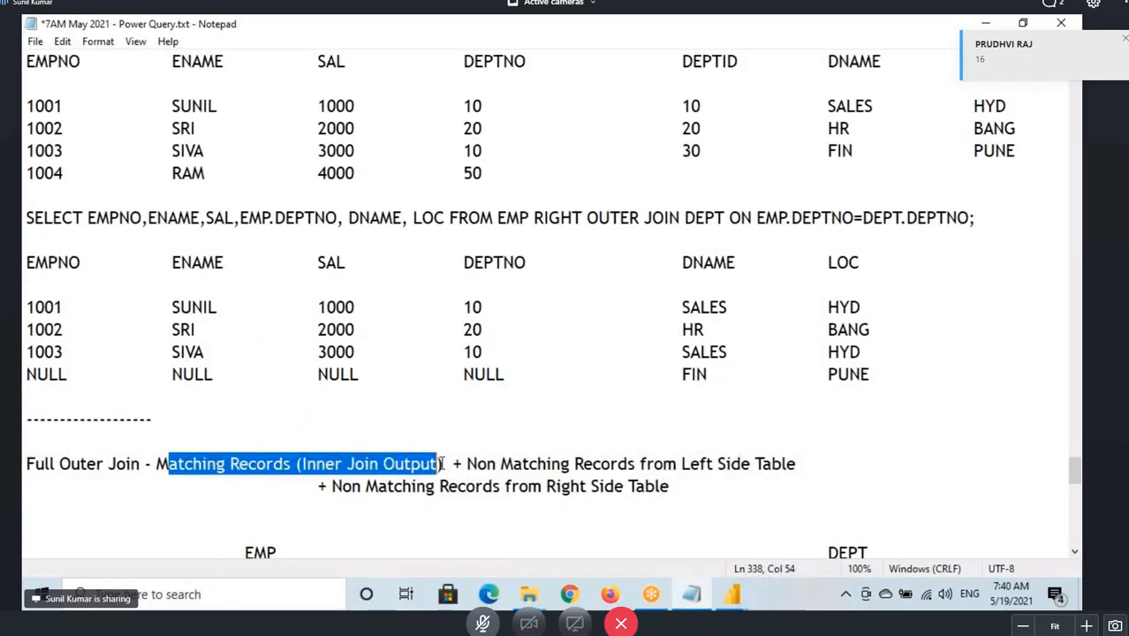
scroll(527, 307, "down", 3)
left_click_drag(487, 262, 786, 264)
left_click_drag(332, 287, 678, 294)
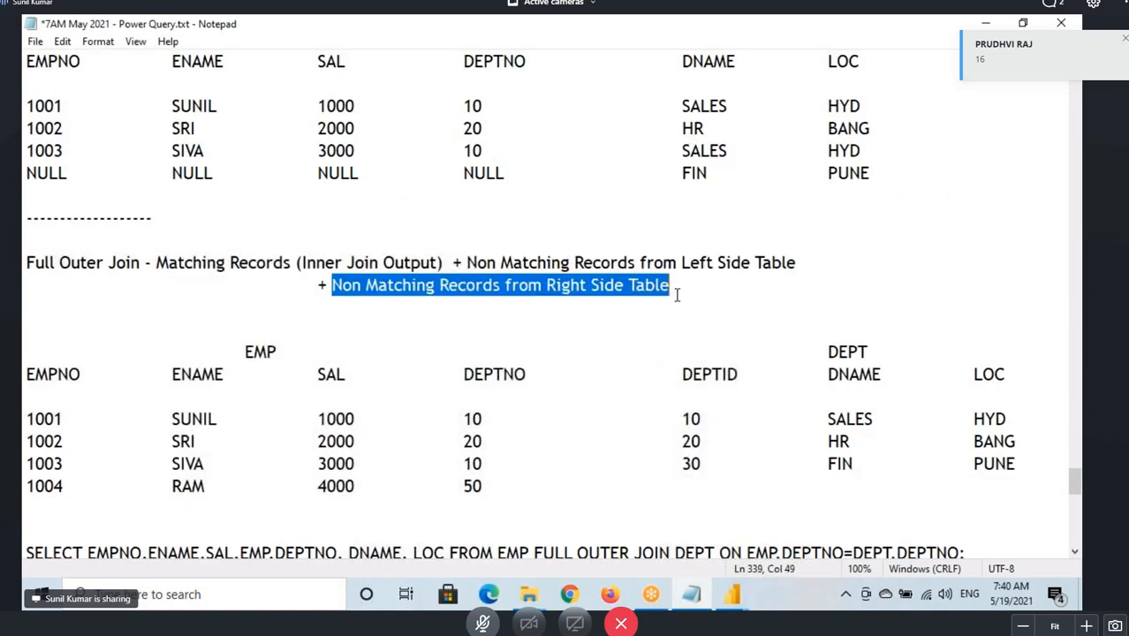
Return to Power Query Editor and mark up matched employee rows 1 to 14 of the full outer result.
left_click(733, 595)
left_click(836, 530)
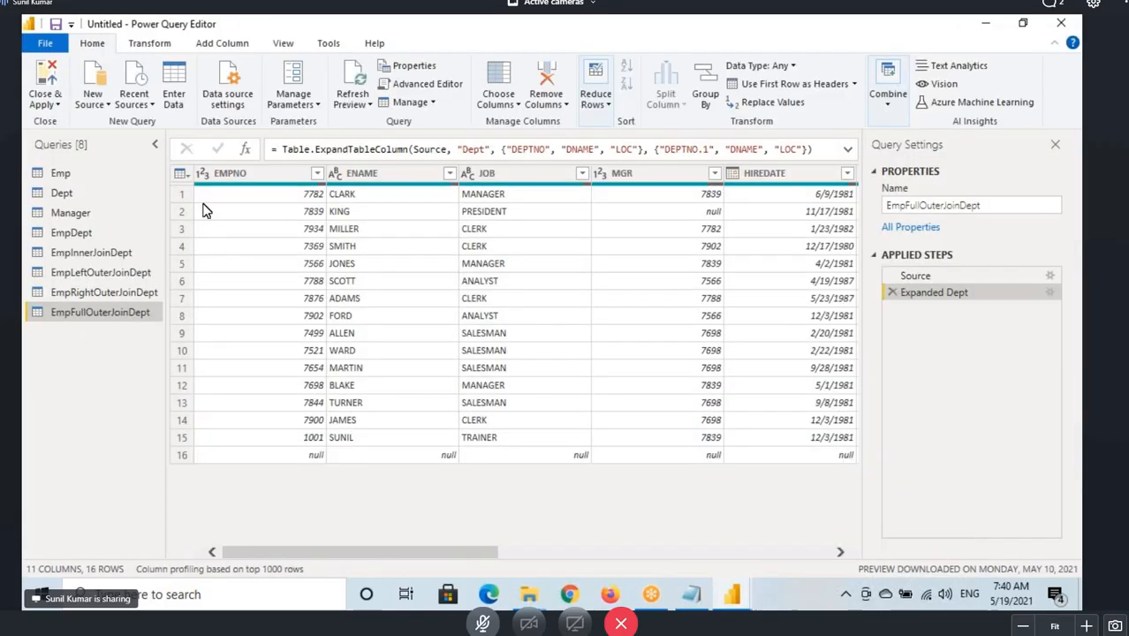
mouse_move(163, 182)
left_mouse_down()
mouse_move(245, 322)
mouse_move(484, 431)
mouse_move(853, 434)
mouse_move(841, 428)
left_mouse_up()
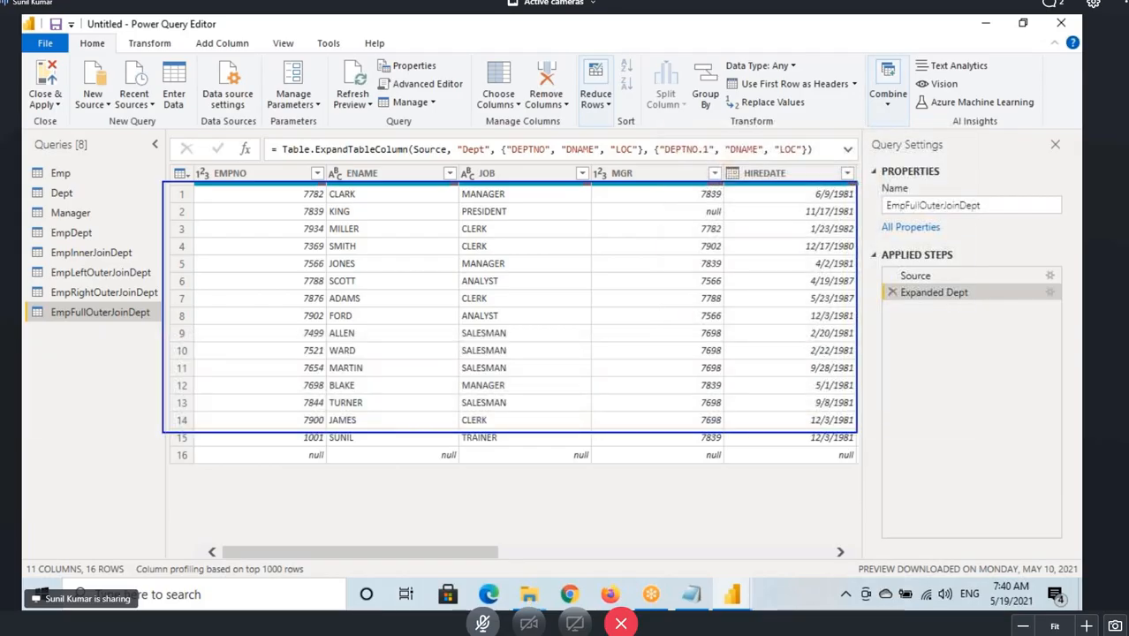
left_click_drag(147, 436, 188, 405)
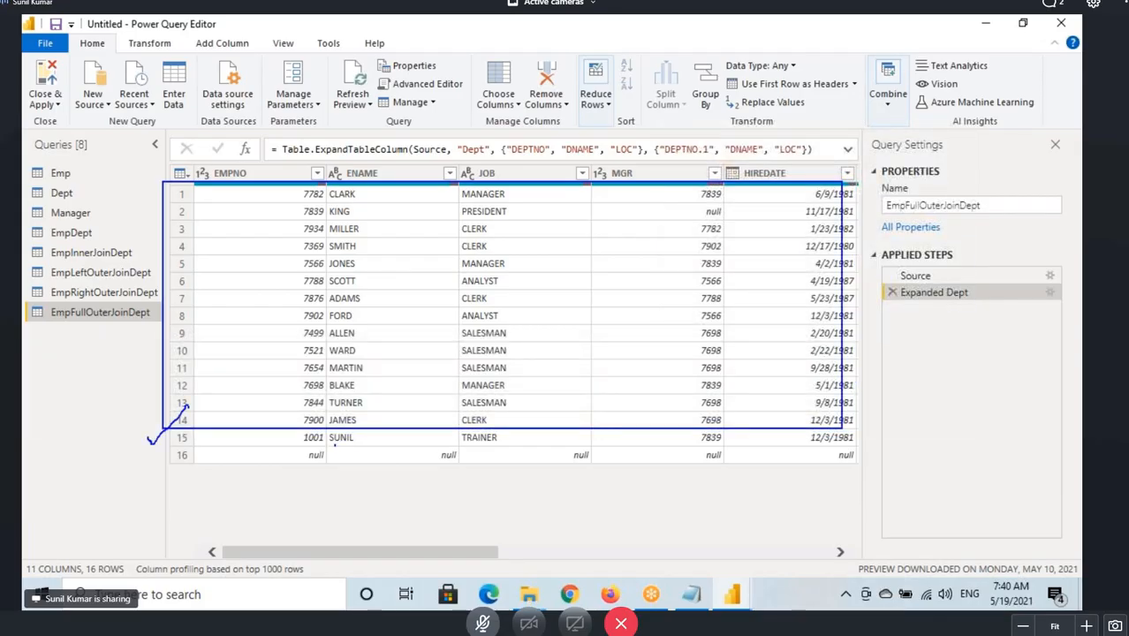
Mark up the unmatched rows 15 and 16 of the full outer join result across its employee and department columns.
left_click_drag(335, 446, 475, 437)
key("Escape")
left_click_drag(441, 555, 887, 298)
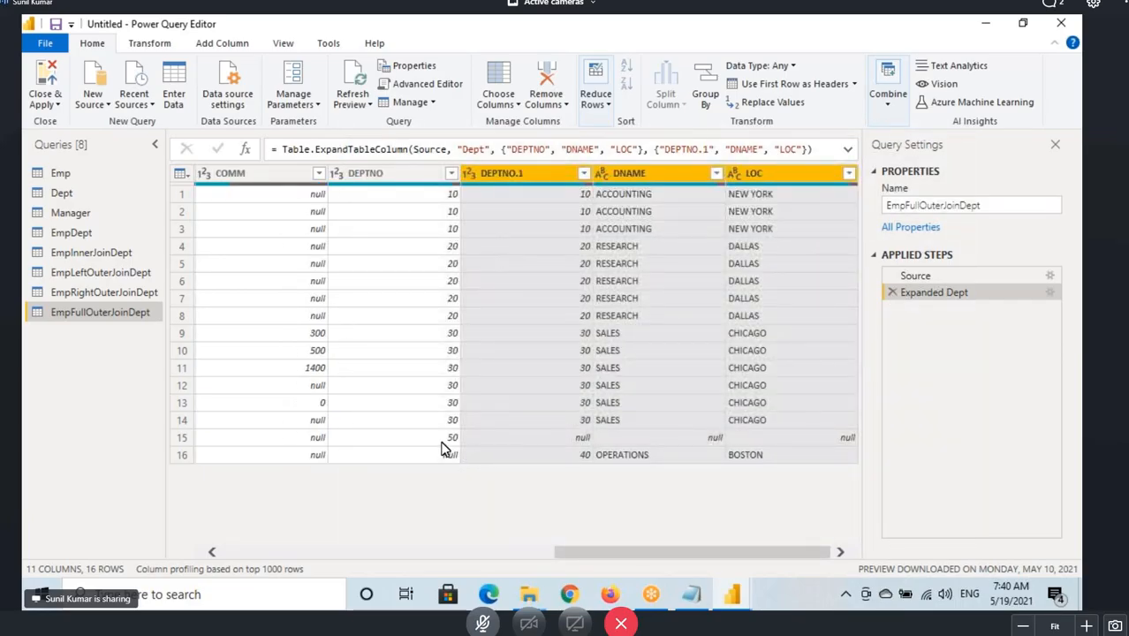
mouse_move(164, 427)
left_mouse_down()
mouse_move(475, 444)
mouse_move(459, 364)
left_mouse_up()
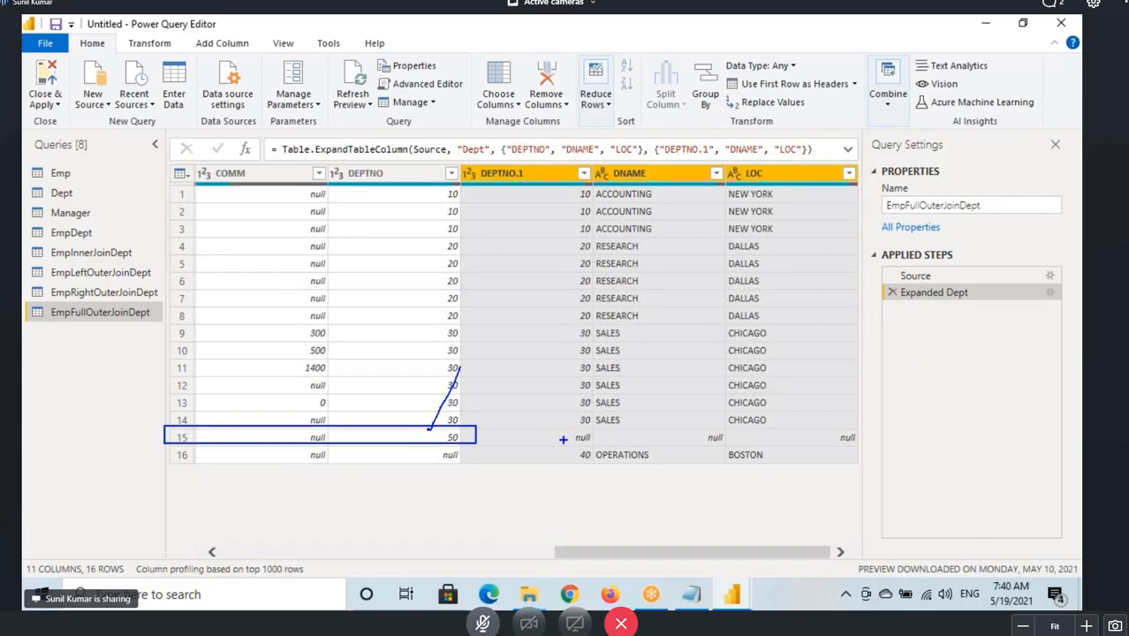
mouse_move(560, 425)
left_mouse_down()
mouse_move(613, 443)
mouse_move(864, 450)
mouse_move(551, 431)
left_mouse_up()
left_click_drag(804, 426, 894, 381)
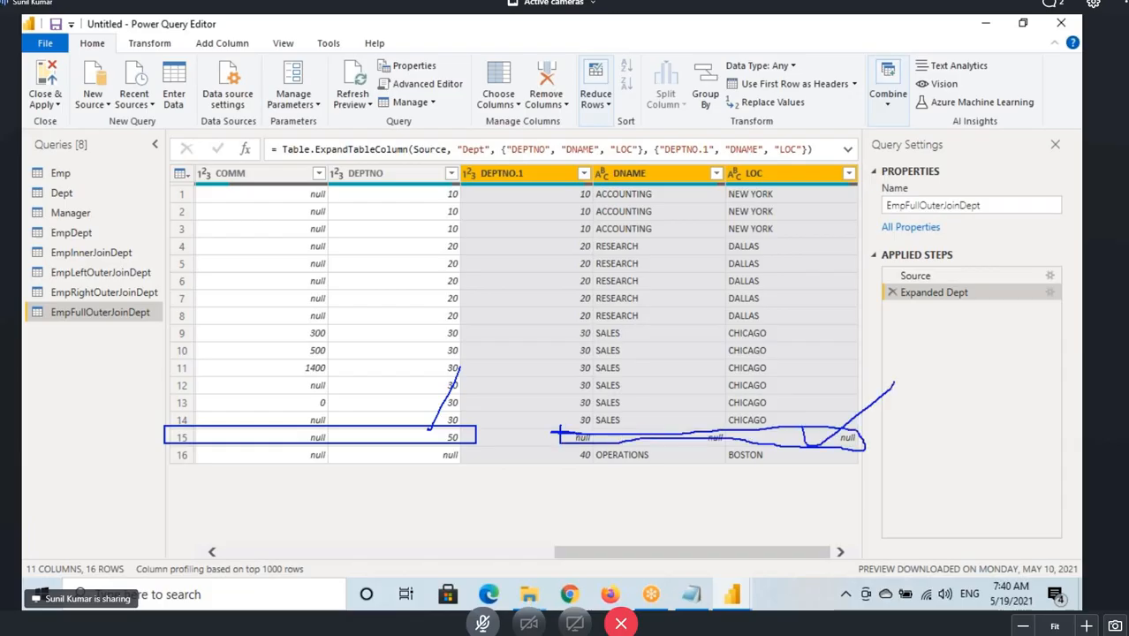
left_click_drag(630, 552, 298, 551)
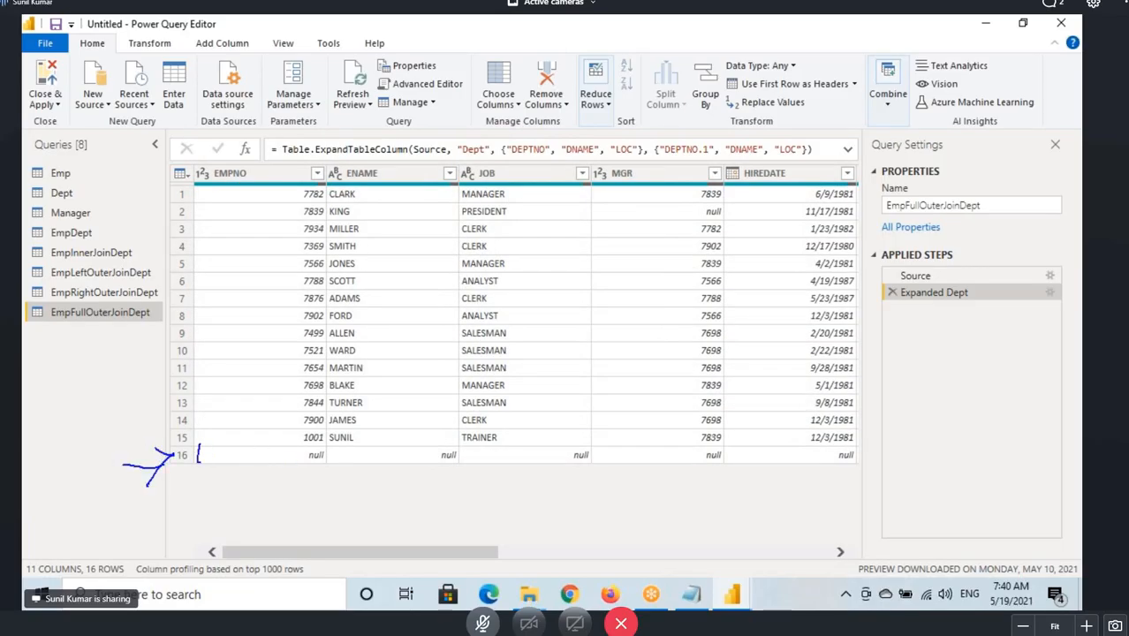
left_click_drag(198, 460, 391, 461)
left_click_drag(200, 448, 548, 456)
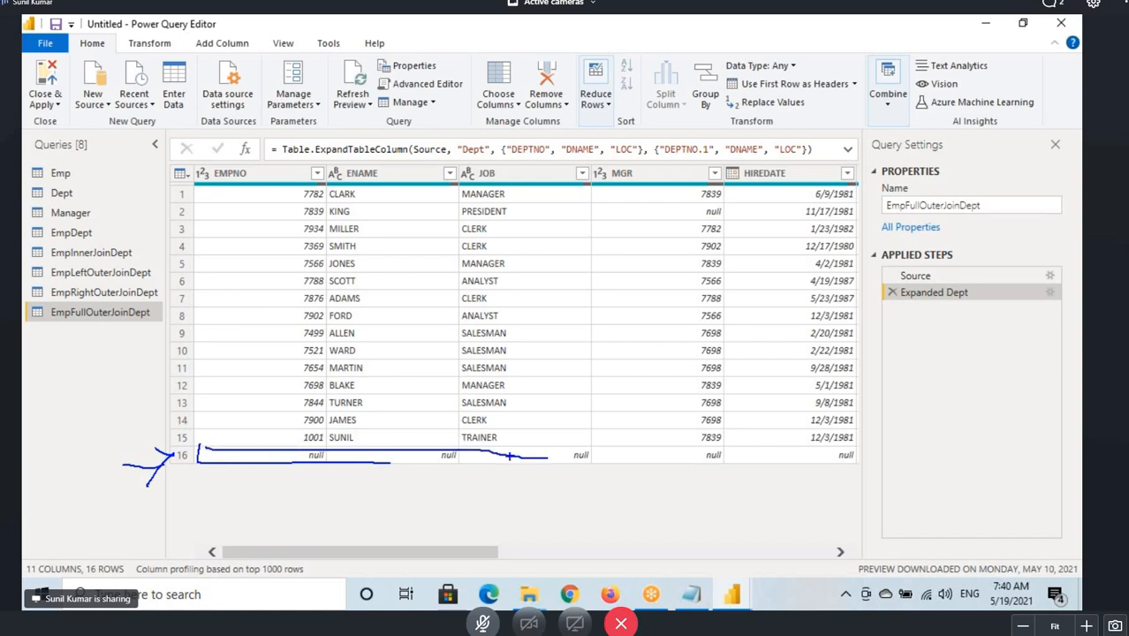
mouse_move(481, 554)
left_mouse_down()
mouse_move(650, 565)
mouse_move(816, 557)
left_mouse_up()
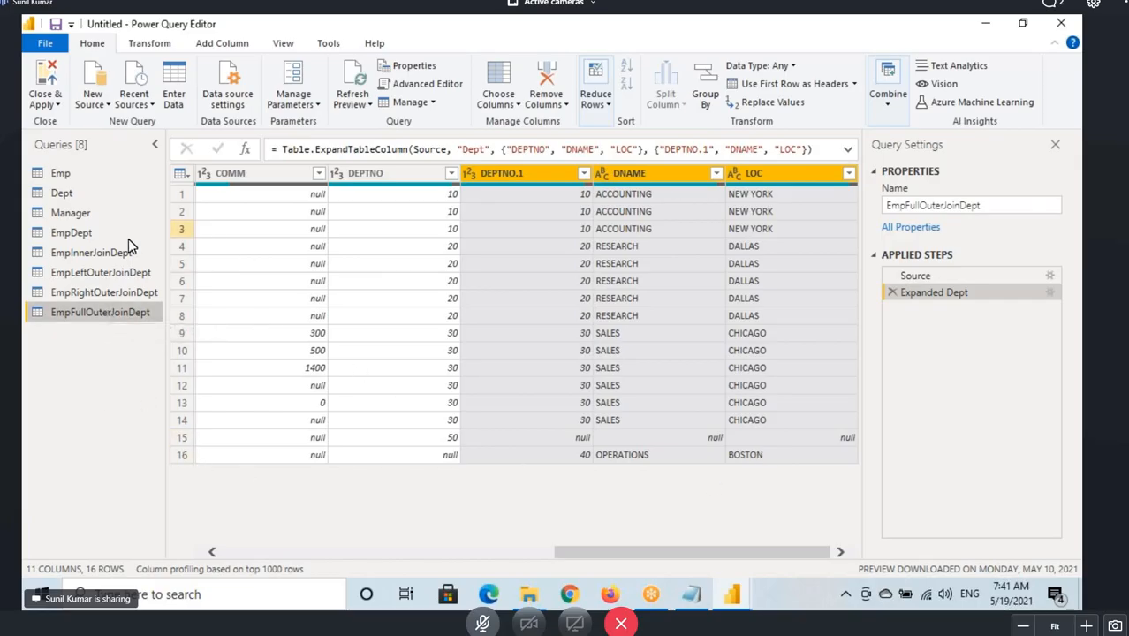
Open a new merge of the Emp query with Dept, matching on the DEPTNO column in both tables.
left_click(71, 174)
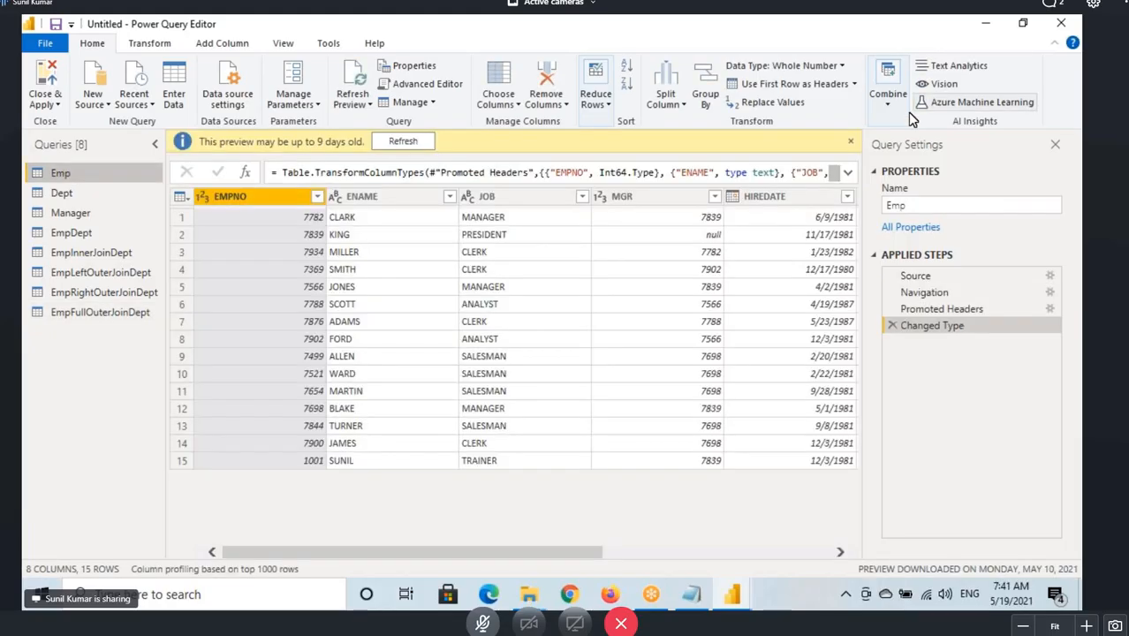
left_click(890, 99)
left_click(959, 140)
left_click(951, 179)
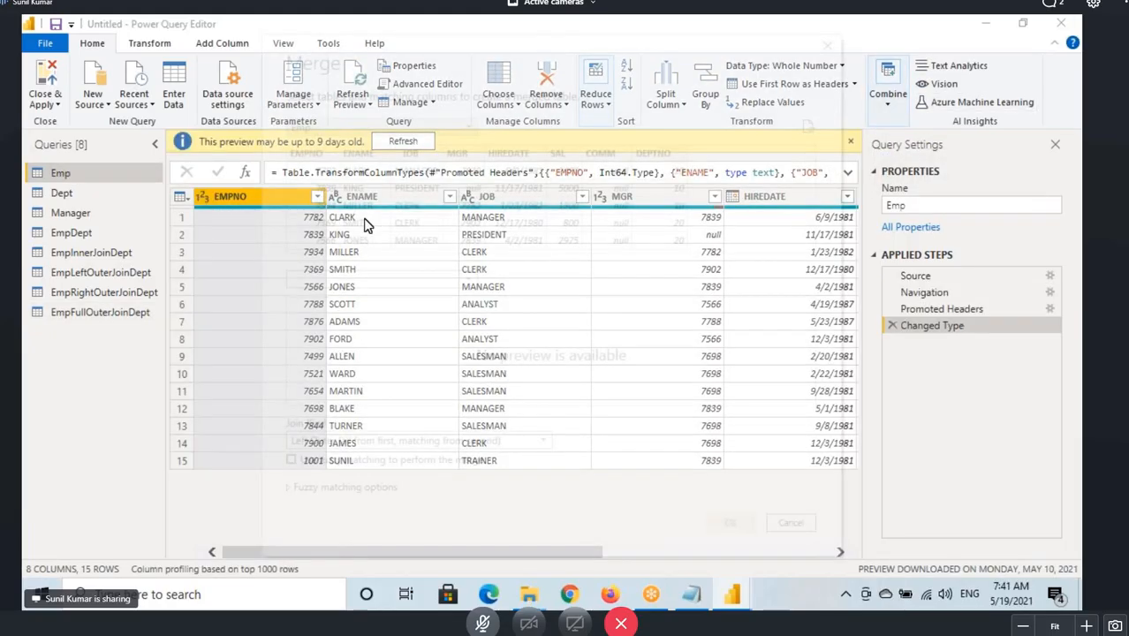
left_click(336, 279)
left_click(318, 301)
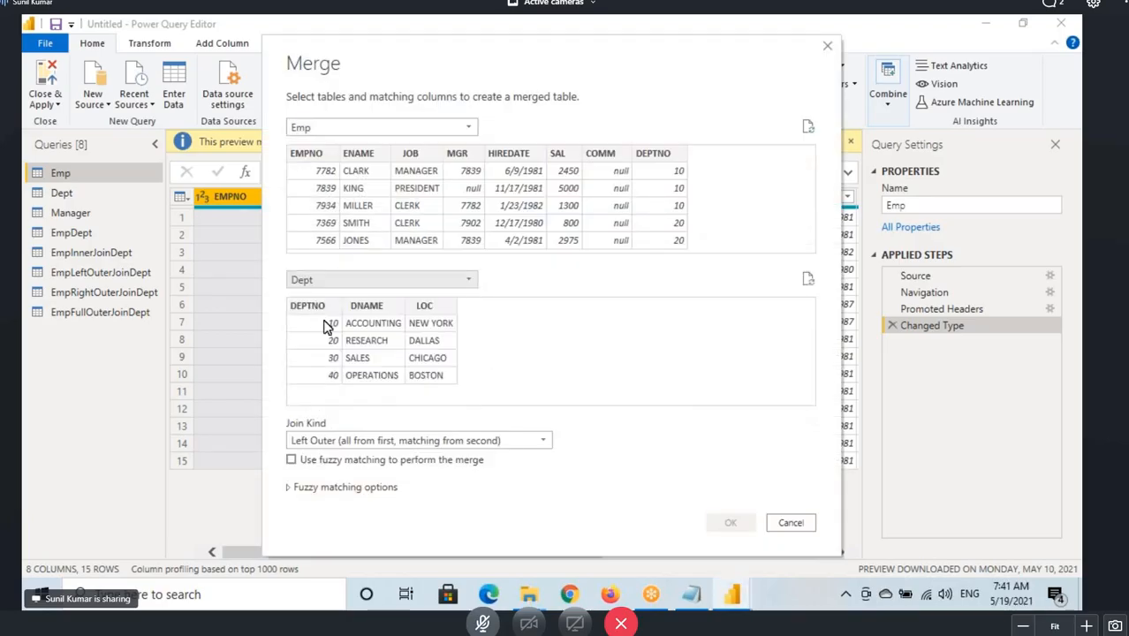
left_click(674, 159)
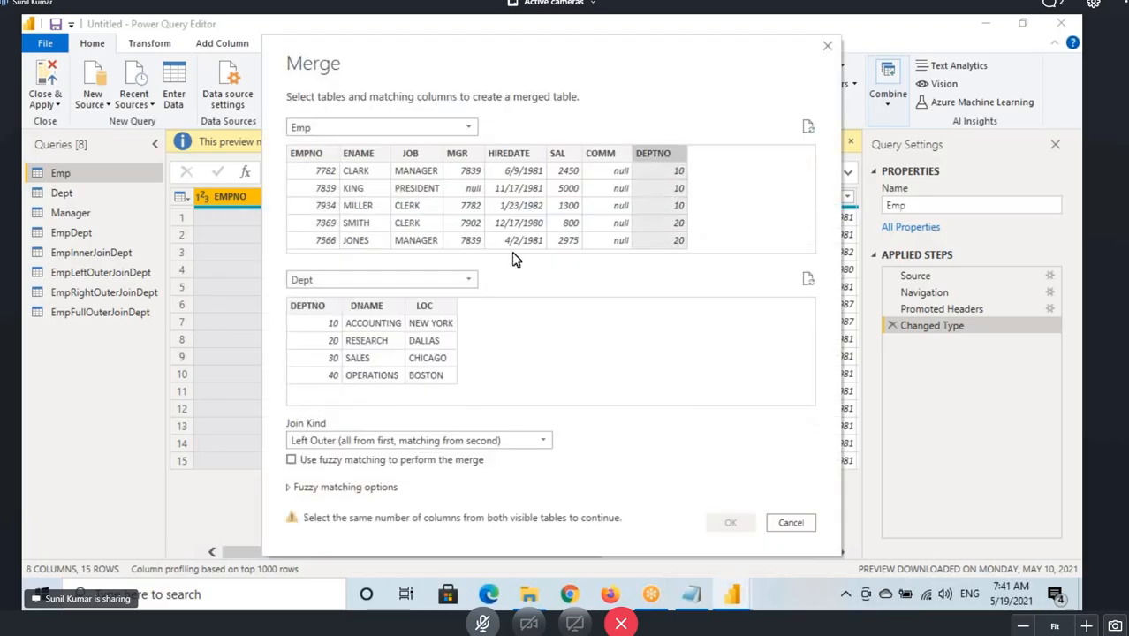
left_click(303, 304)
Review the join kind options in the Merge dialog, marking up Left Anti (rows only in first).
left_click(341, 441)
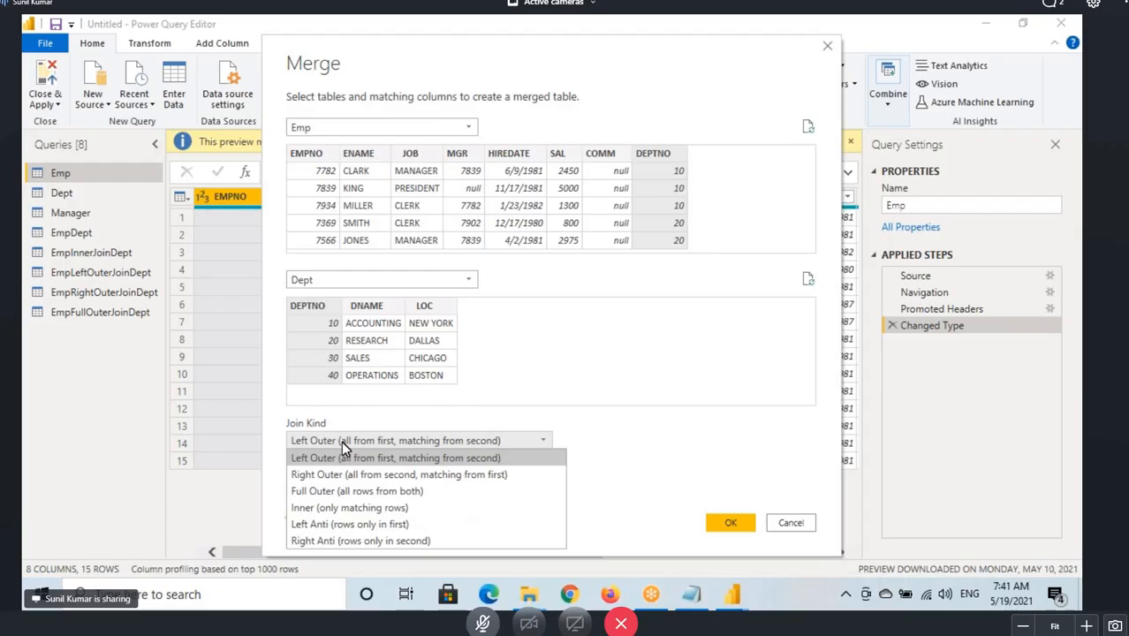
left_click_drag(267, 448, 288, 472)
left_click_drag(286, 511, 312, 480)
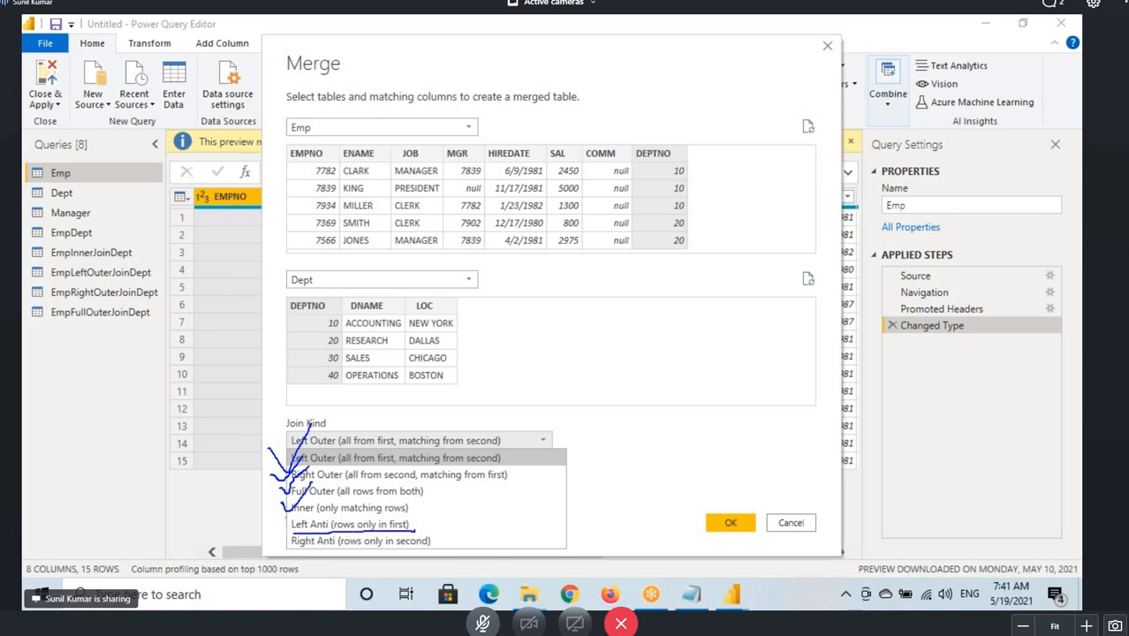
mouse_move(408, 516)
left_mouse_down()
mouse_move(285, 514)
mouse_move(333, 533)
left_mouse_up()
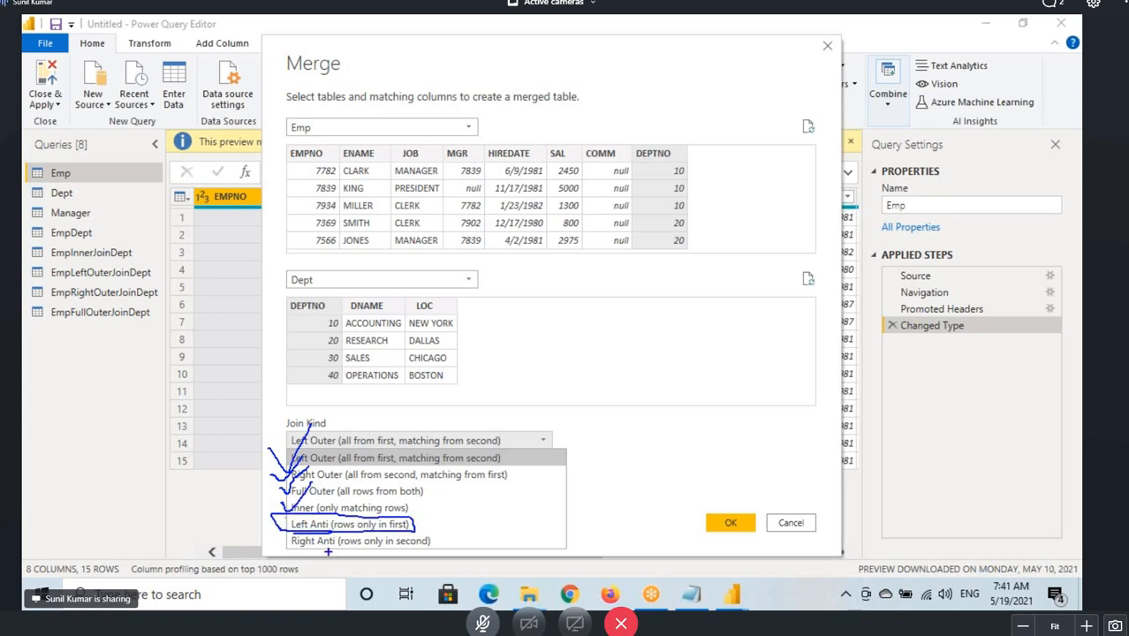
left_click_drag(418, 523, 456, 499)
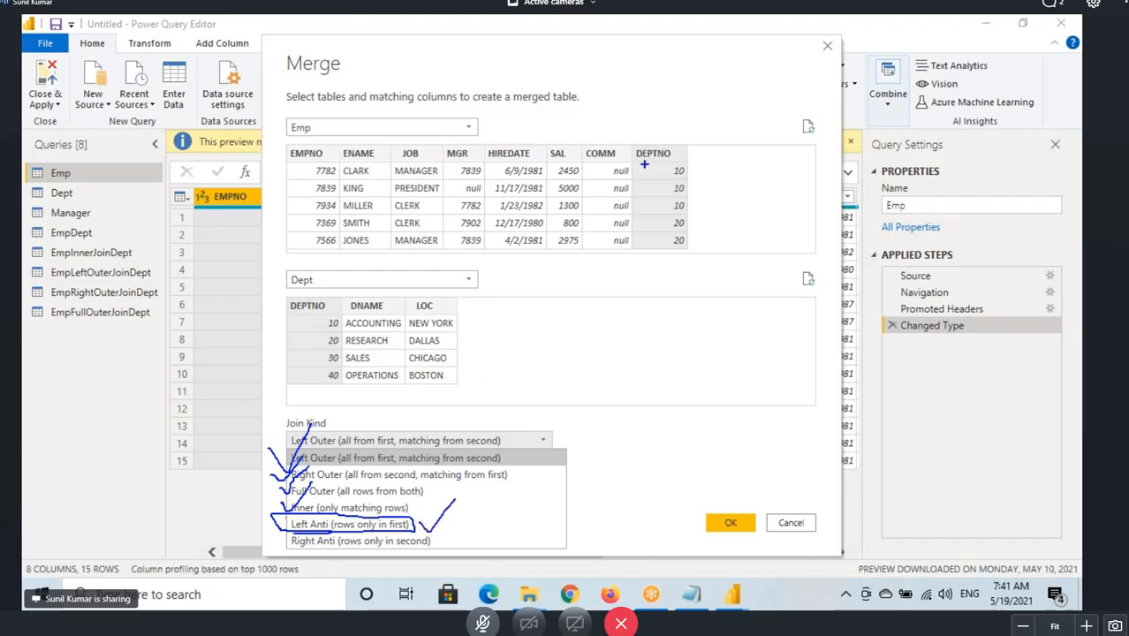
mouse_move(644, 165)
left_mouse_down()
mouse_move(549, 131)
mouse_move(300, 212)
mouse_move(578, 250)
mouse_move(576, 138)
left_mouse_up()
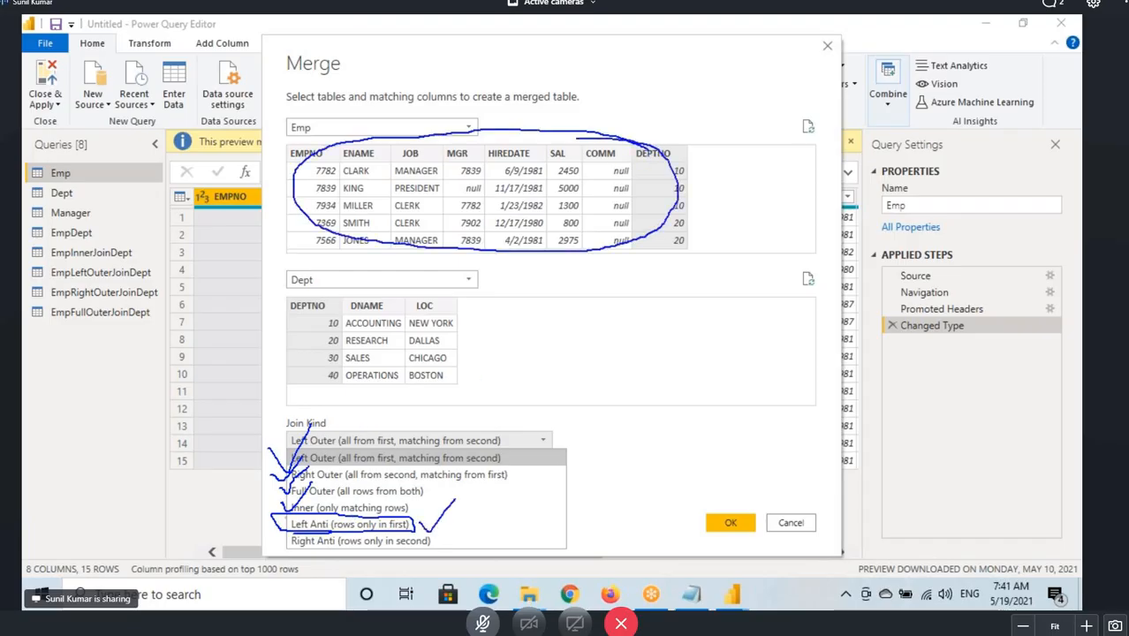
key("Escape")
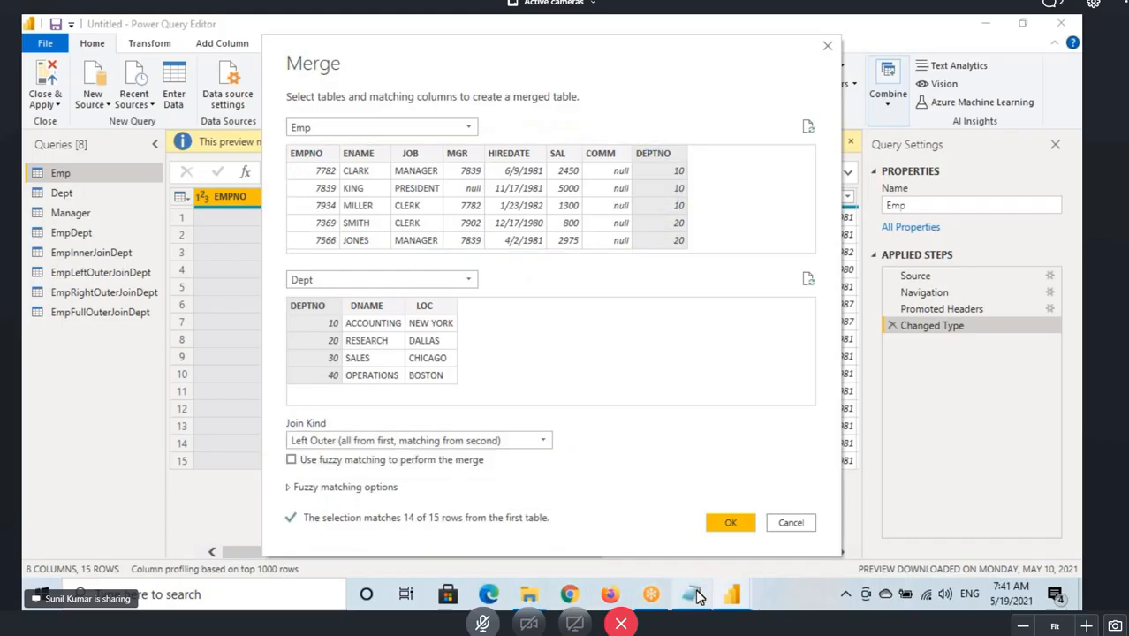
Switch to the Notepad notes and add the line 'Left Anti Join - Only Non Matching Records from Left Side Table'.
left_click(694, 595)
scroll(198, 451, "down", 14)
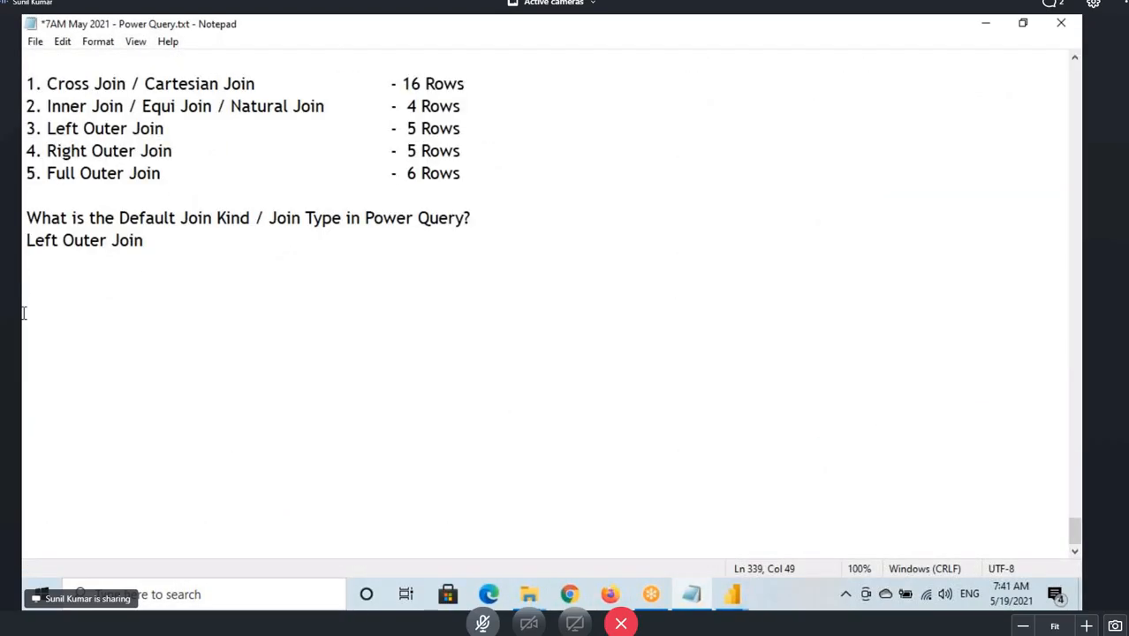
left_click(27, 307)
type("Left Anti Join -")
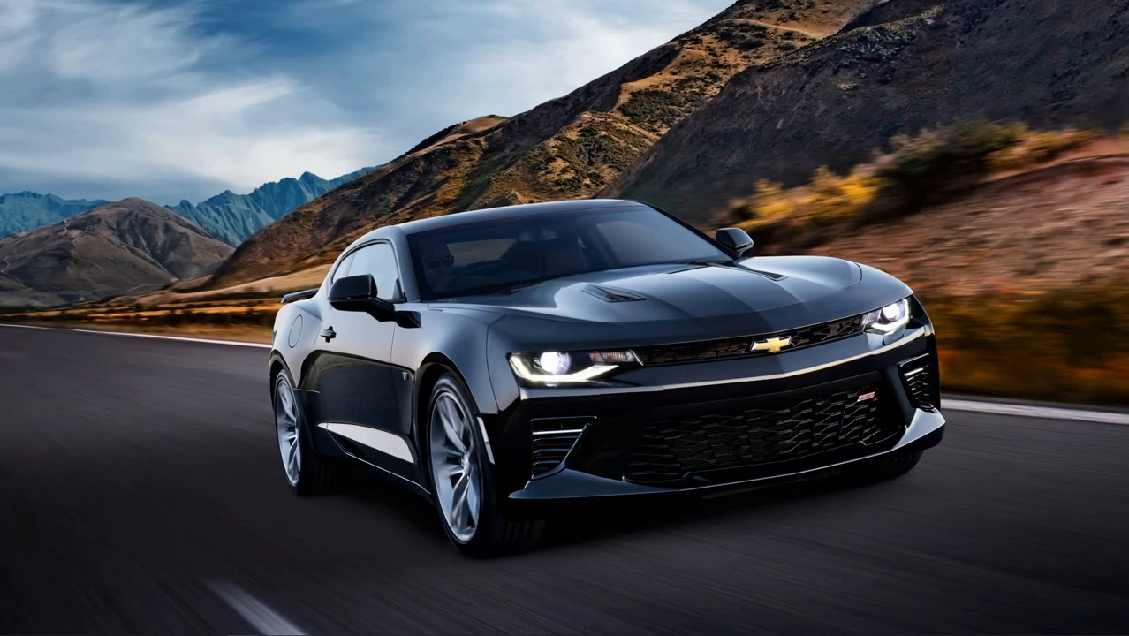
type("Only No")
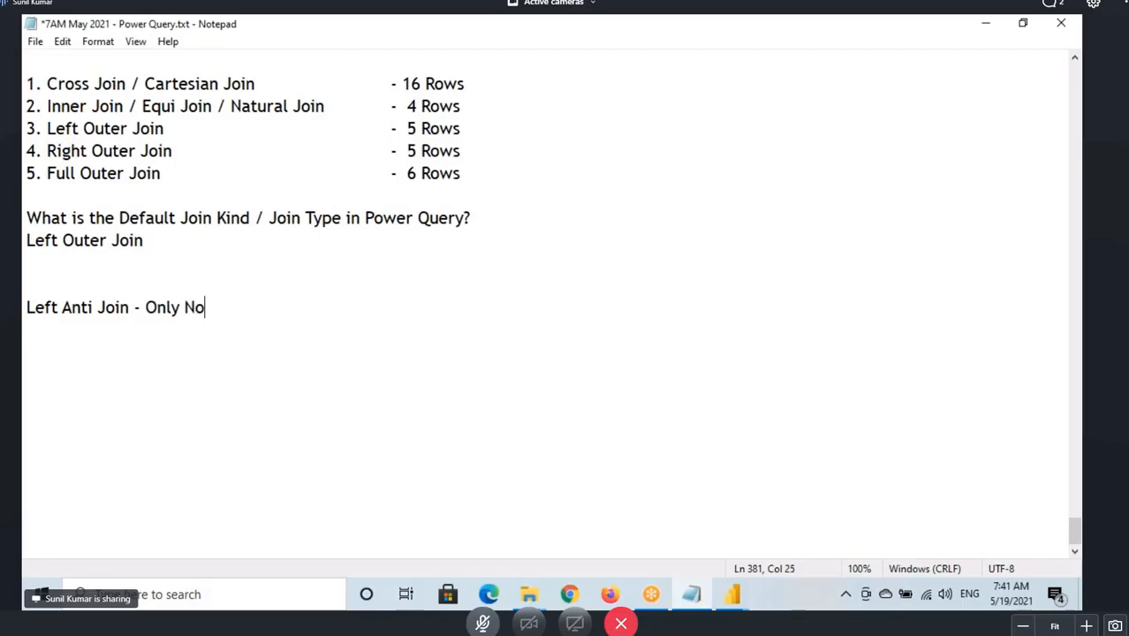
type("nMatching")
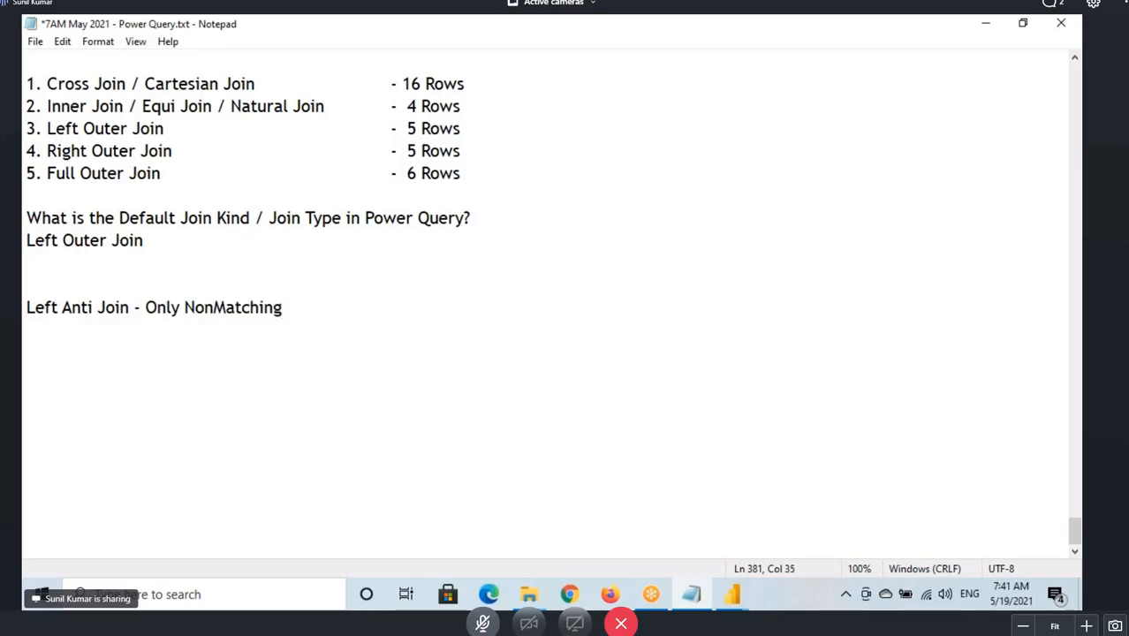
left_click(214, 307)
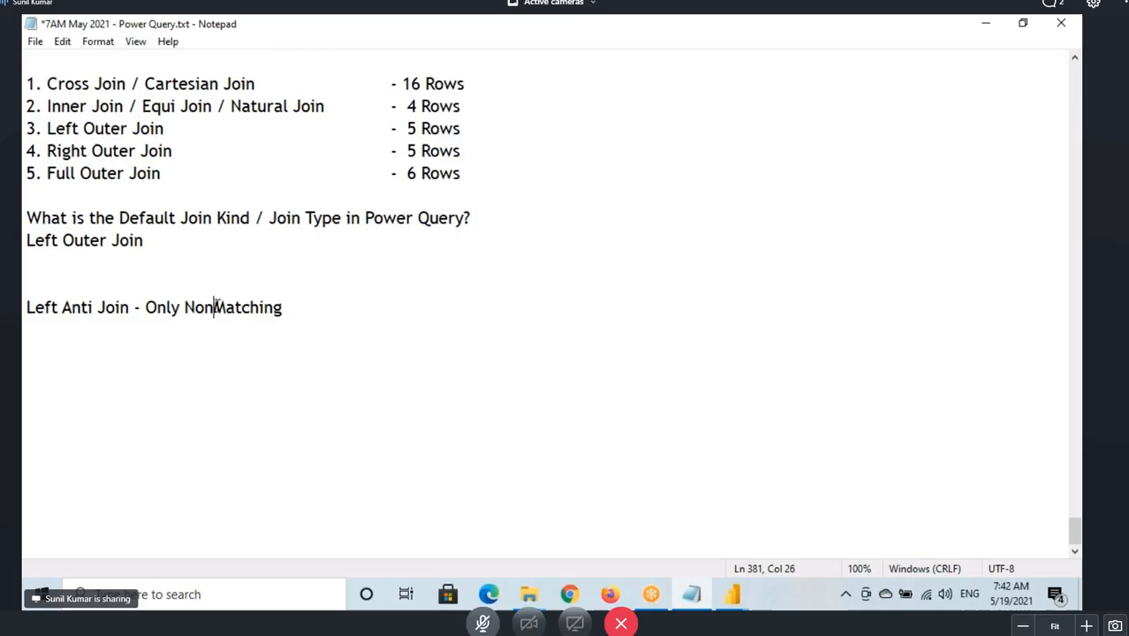
left_click(321, 303)
type("Records from")
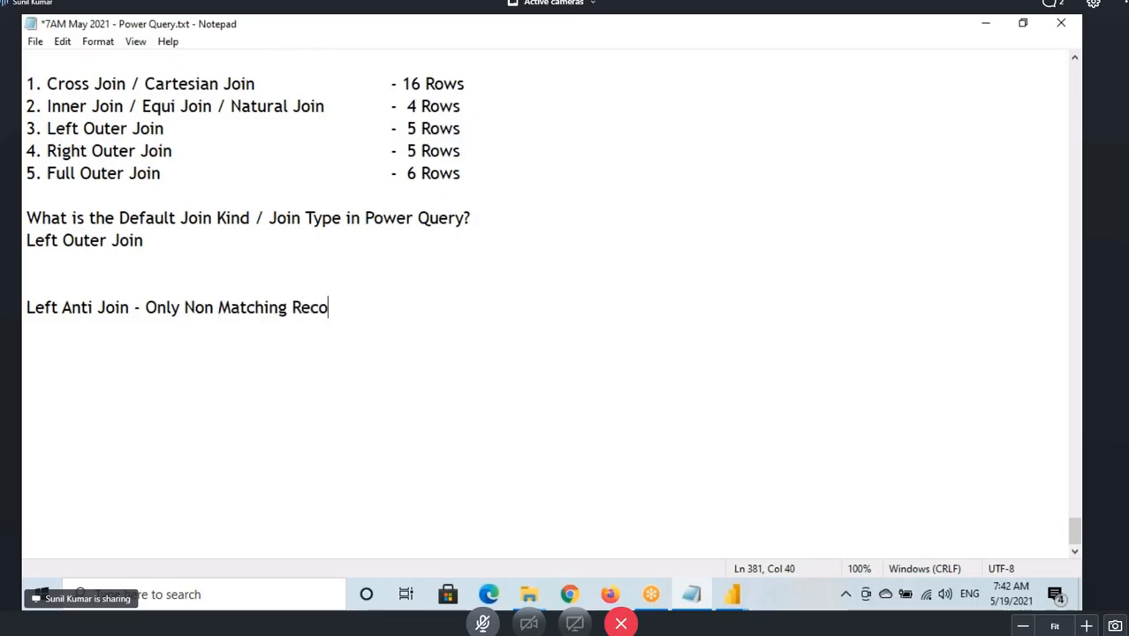
type(" Le")
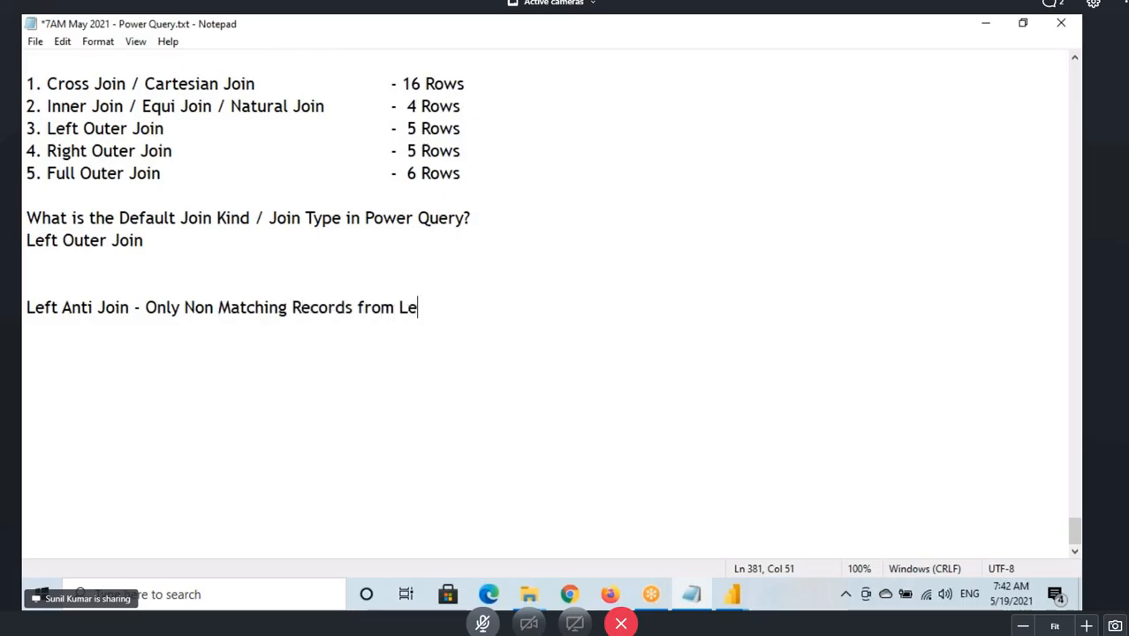
type("ft Side Tab")
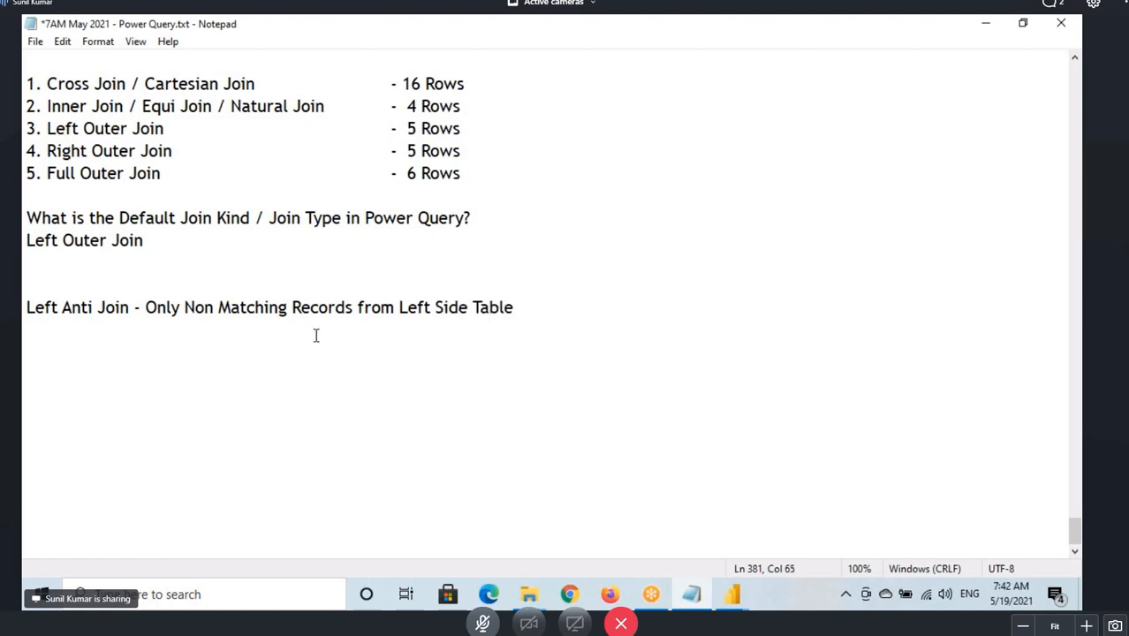
type("le")
Add a new line below it starting 'Right Anti Join -'.
left_click_drag(193, 304, 537, 300)
left_click(537, 302)
left_click(42, 309)
left_click_drag(41, 309, 537, 301)
left_click(539, 302)
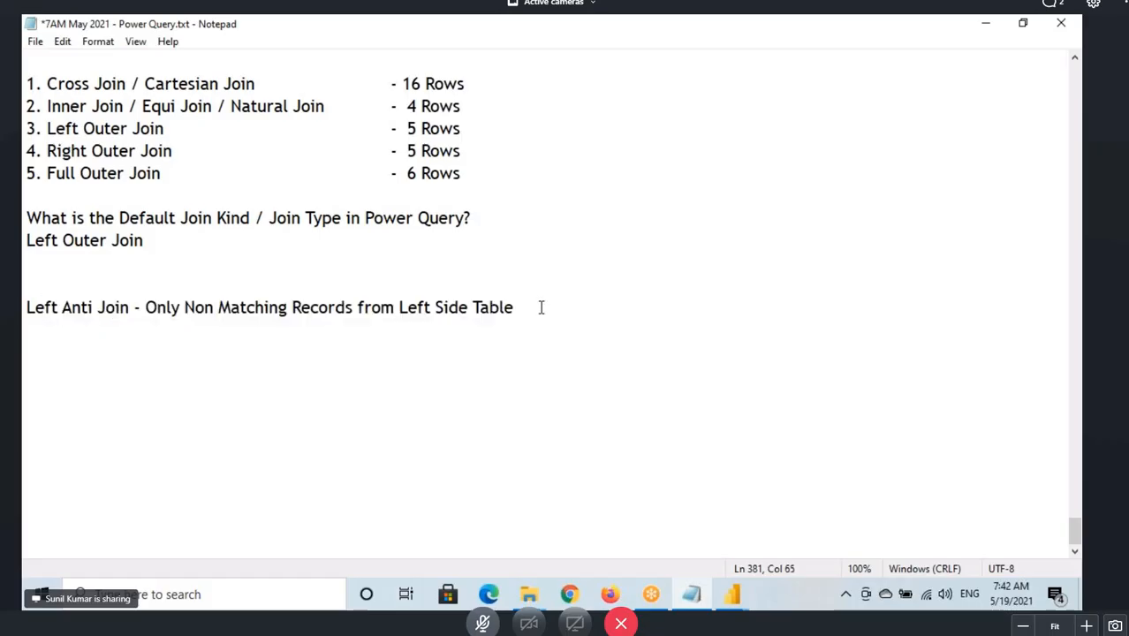
key("Return")
type("Right An")
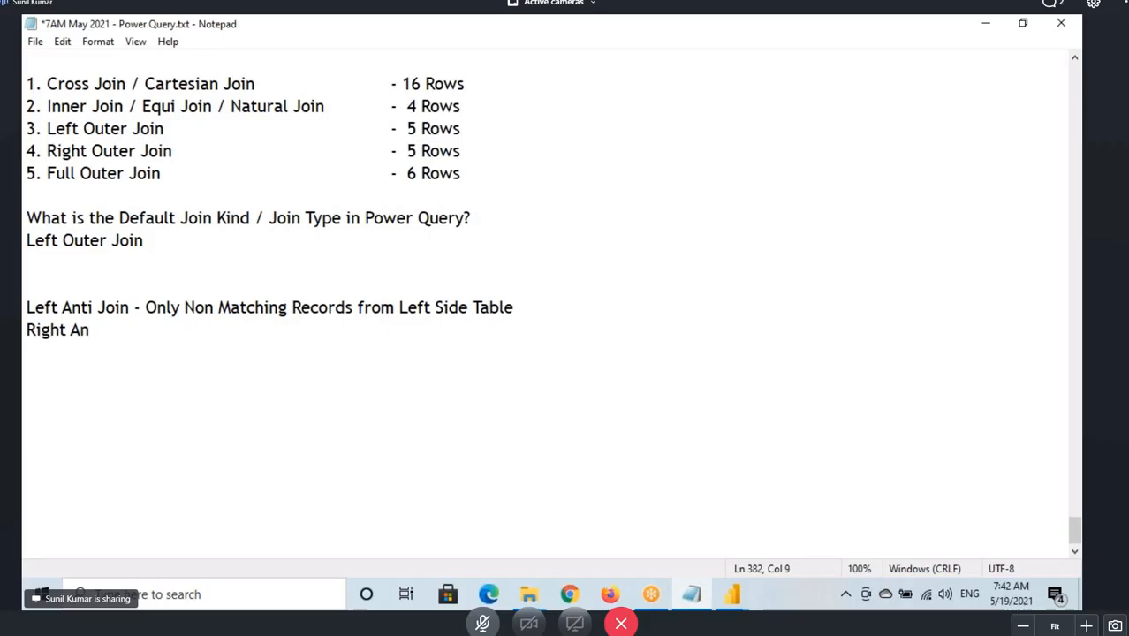
type("ti Join -")
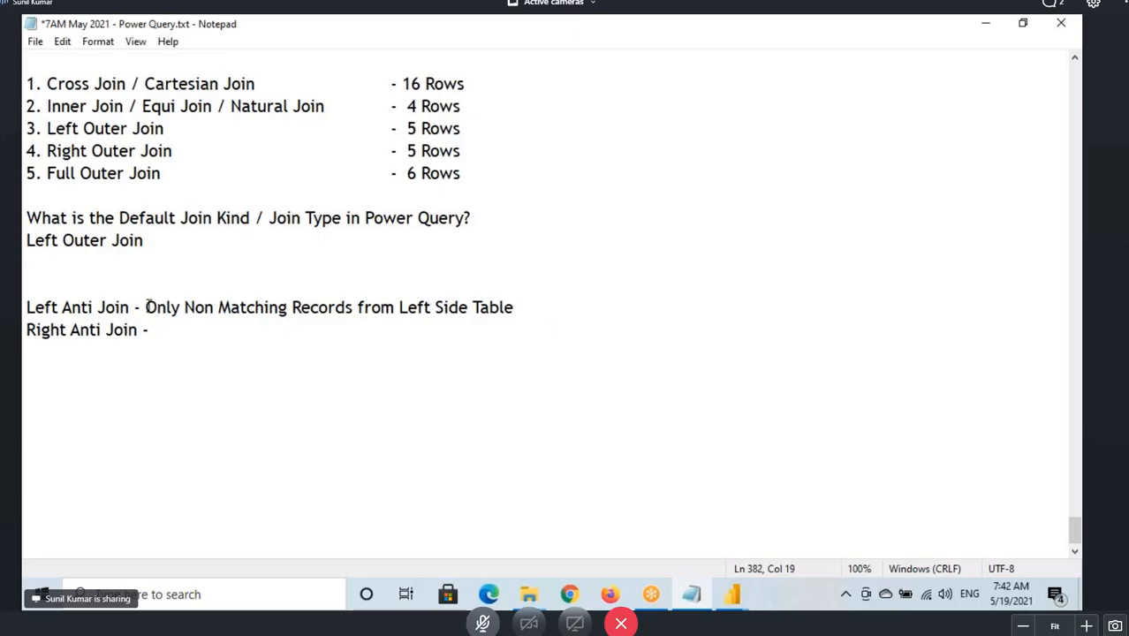
Complete the right anti line by copying the left anti description and changing Left to Right.
left_click_drag(147, 306, 515, 307)
key("ctrl+c")
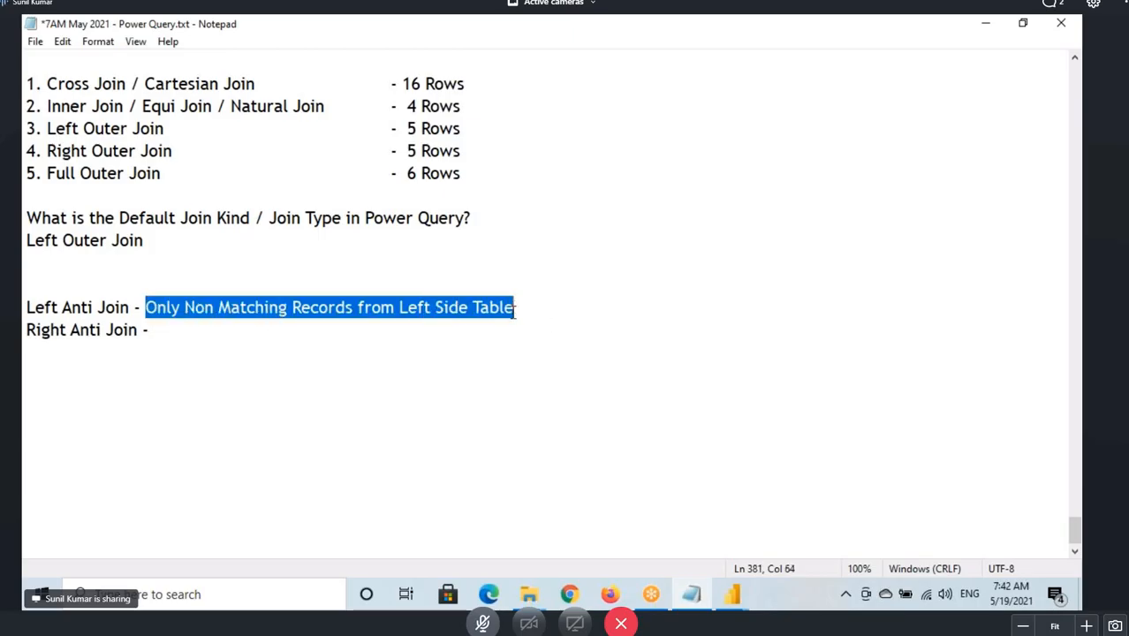
left_click(221, 334)
key("ctrl+v")
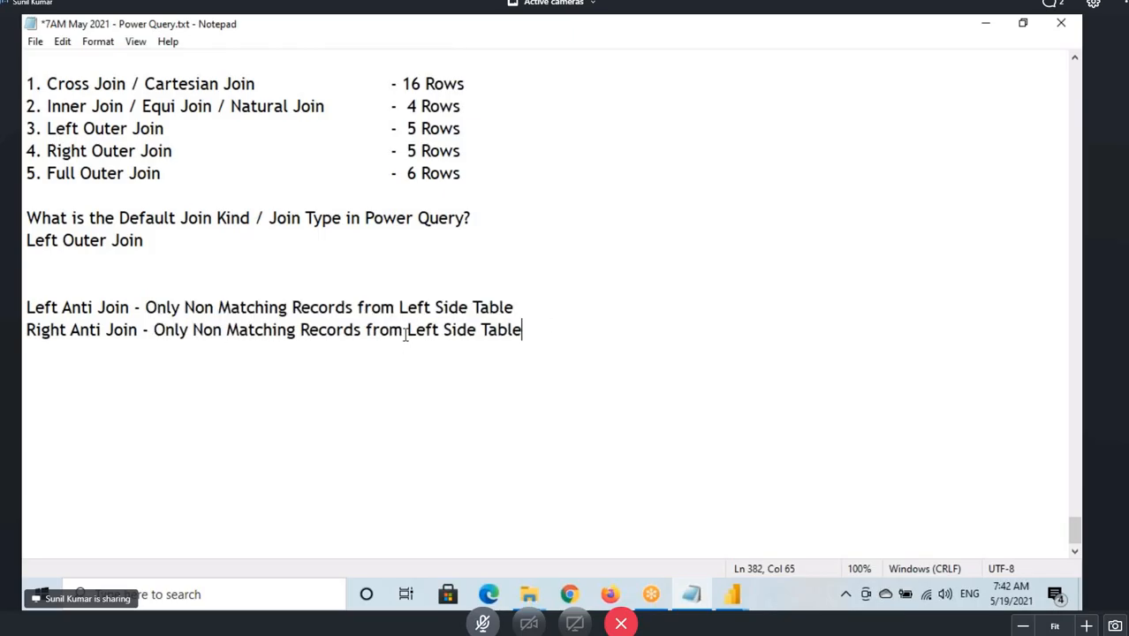
left_click_drag(405, 332, 439, 337)
type("Right")
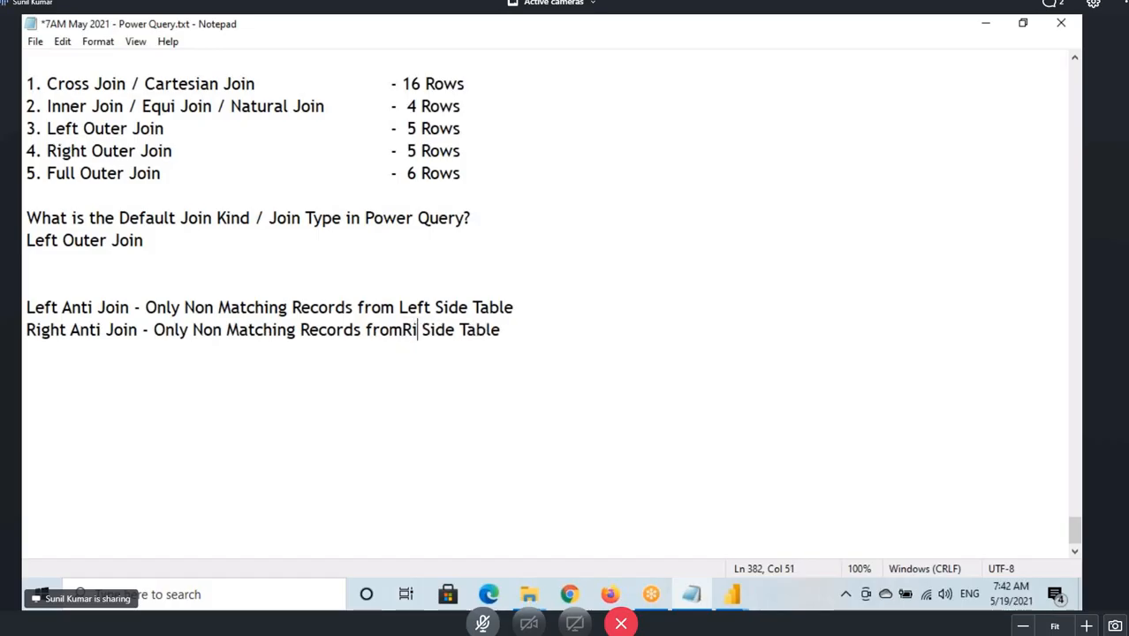
left_click(403, 332)
left_click_drag(184, 307, 491, 308)
left_click_drag(193, 330, 522, 331)
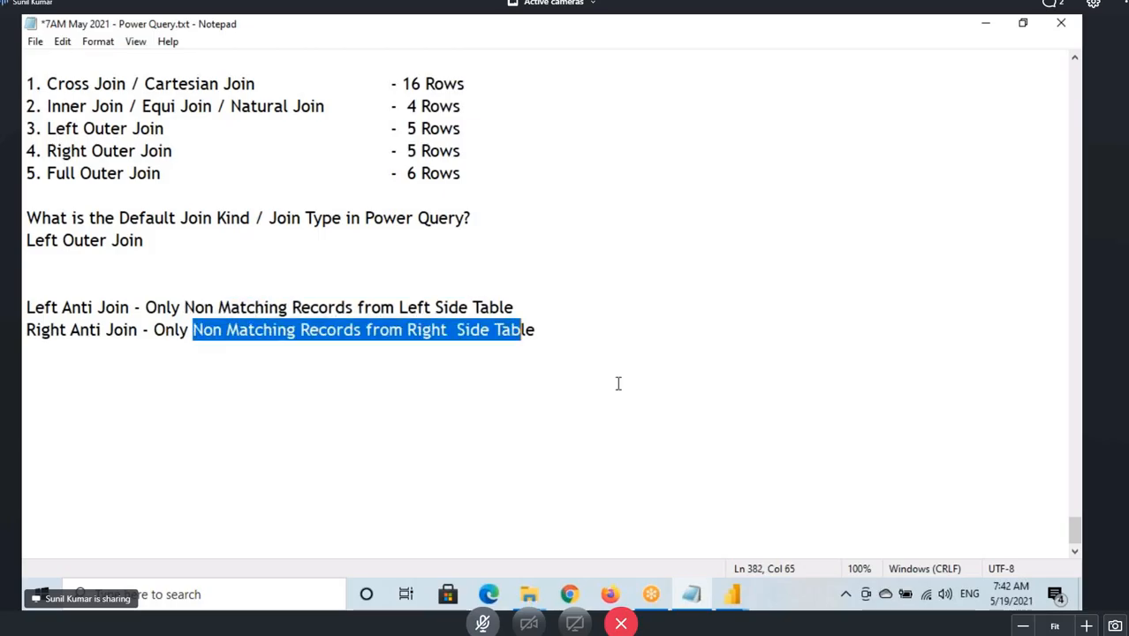
Return to the Merge dialog and set the join kind to Left Anti (rows only in first).
mouse_move(733, 593)
left_click(846, 523)
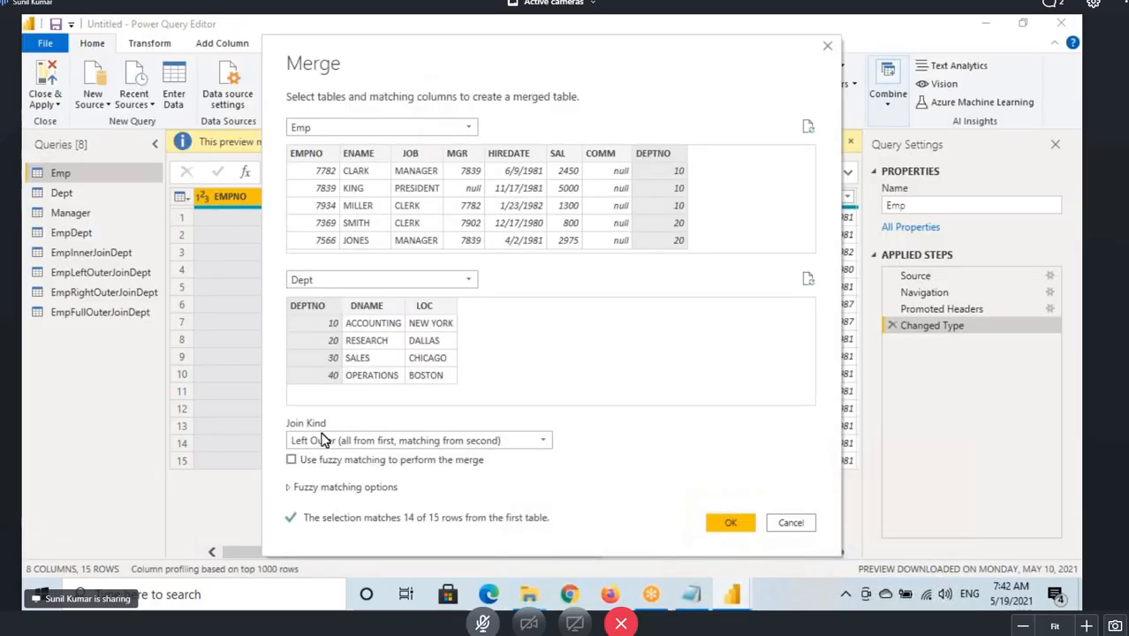
left_click(362, 440)
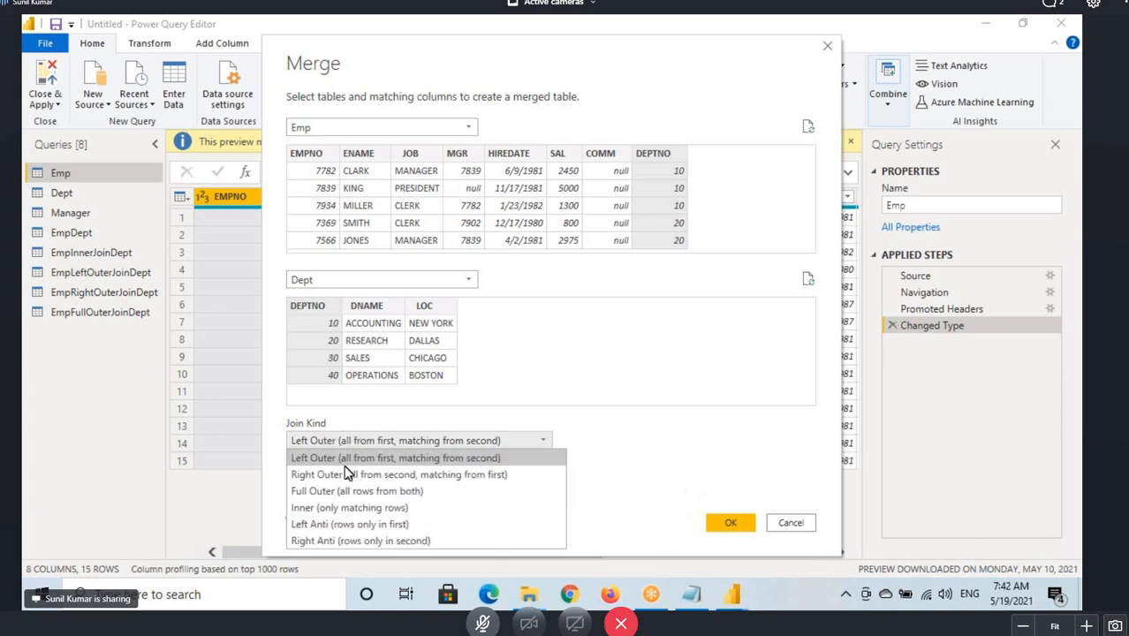
left_click(312, 524)
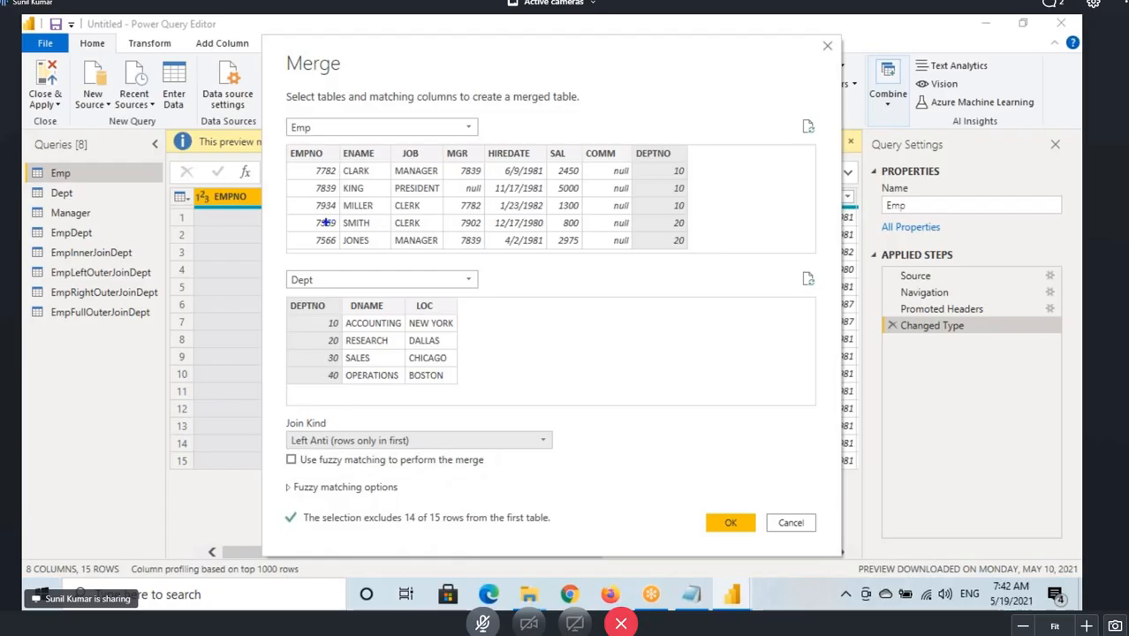
Annotate the Emp preview to explain which employee row the left anti join keeps.
left_click_drag(325, 222, 374, 188)
left_click_drag(328, 253, 423, 250)
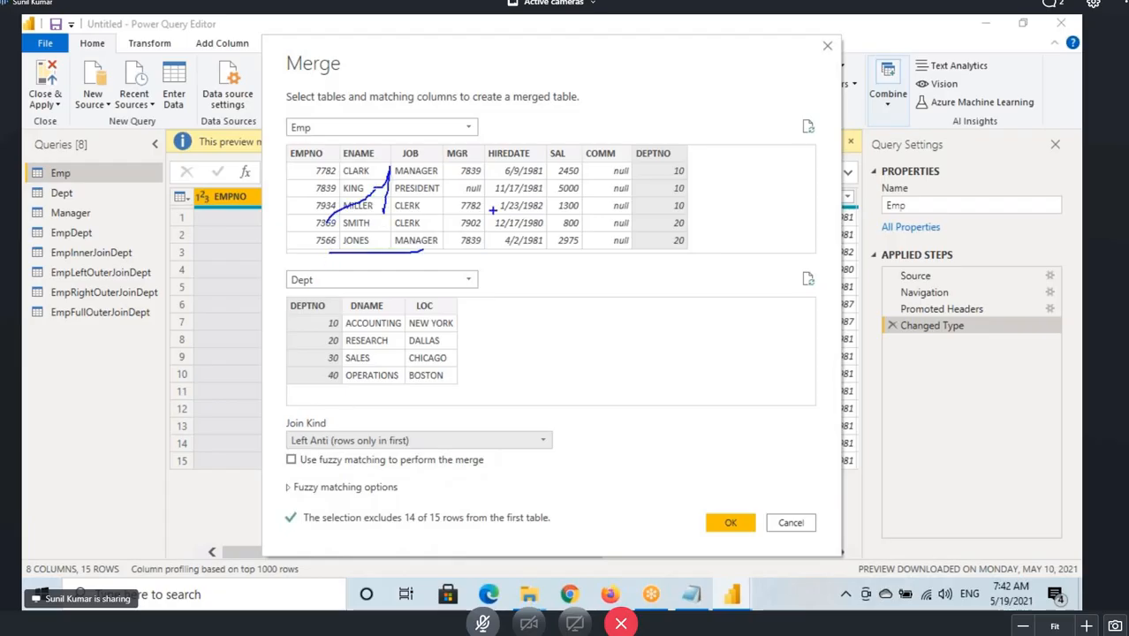
mouse_move(495, 197)
left_mouse_down()
mouse_move(494, 242)
mouse_move(457, 232)
left_mouse_up()
mouse_move(511, 209)
left_mouse_down()
mouse_move(525, 233)
mouse_move(570, 185)
left_mouse_up()
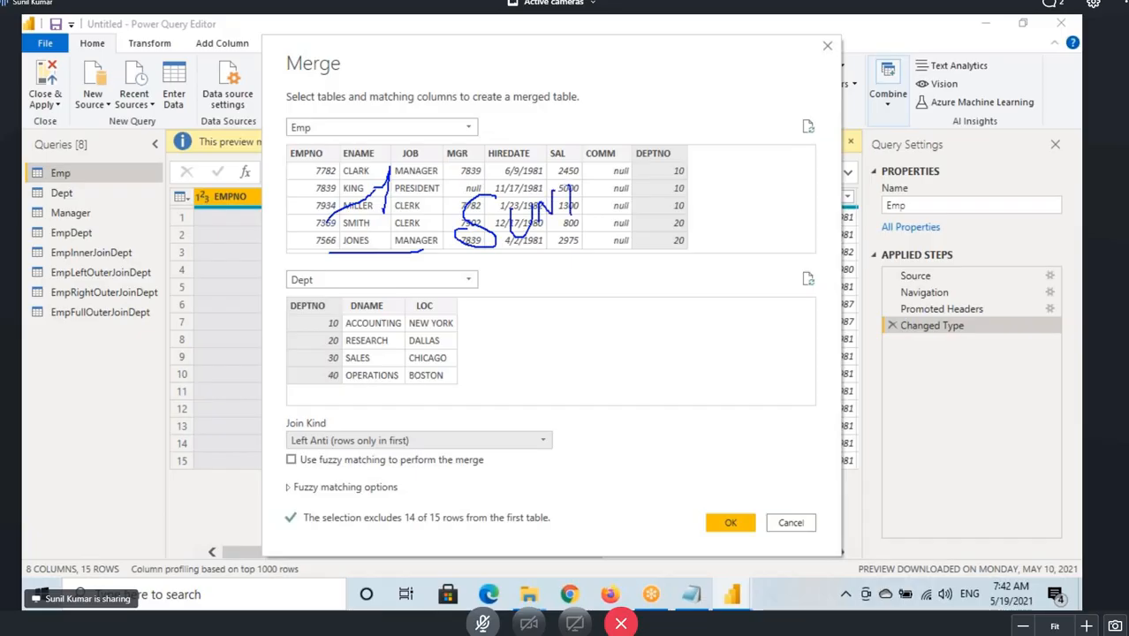
Clear the annotations and confirm the Left Anti merge of Emp and Dept on DEPTNO.
left_click_drag(507, 249, 579, 234)
left_click_drag(499, 262, 575, 251)
key("Escape")
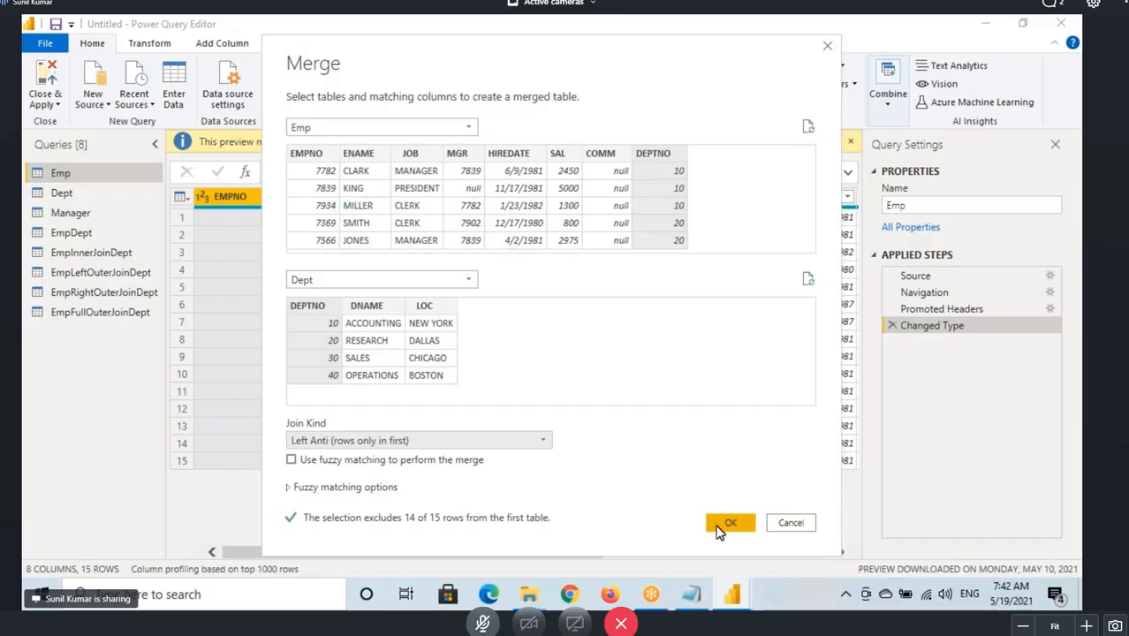
left_click(720, 532)
Rename the new merge query EmpLeftAntiDept.
double_click(70, 333)
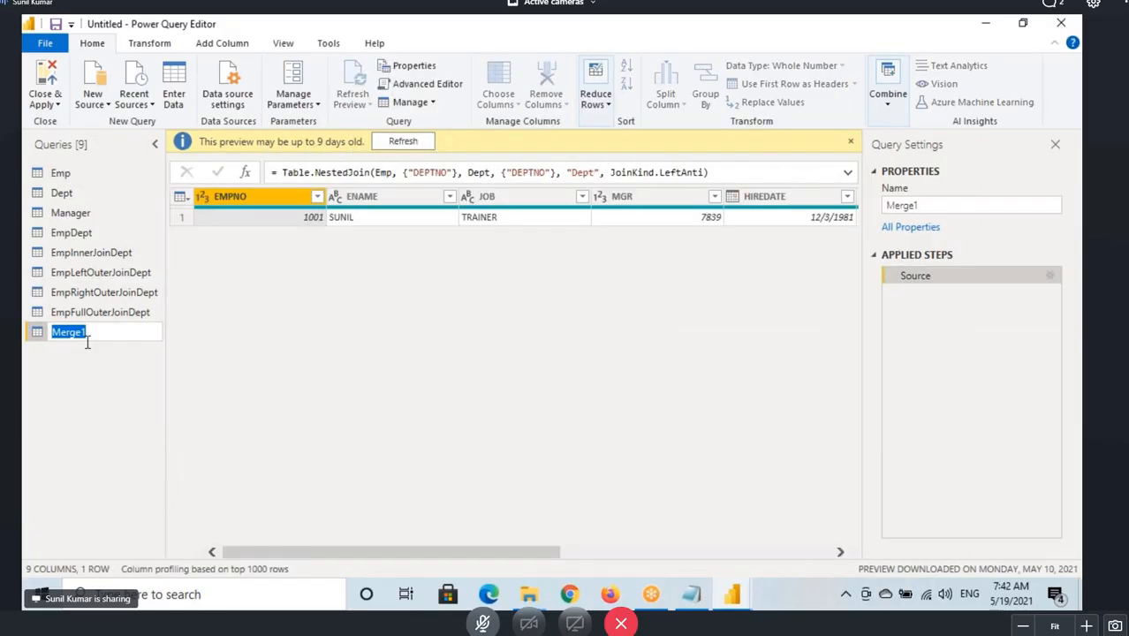
type("EmpLeftAntiDept")
key("Return")
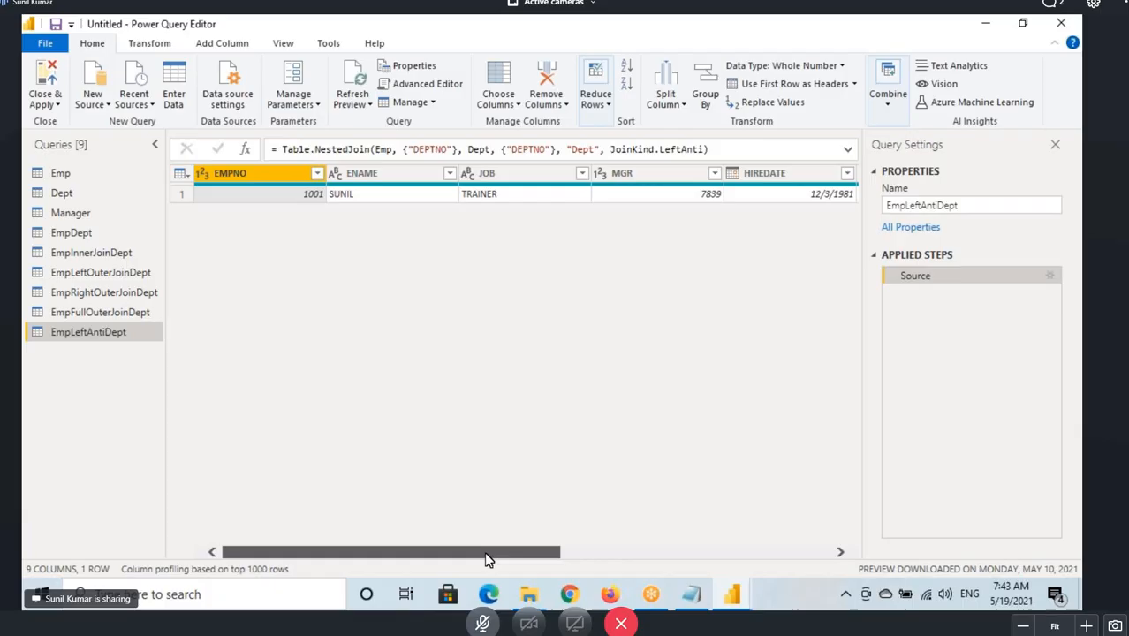
Expand all columns of the Dept table column in EmpLeftAntiDept.
left_click_drag(485, 558, 755, 558)
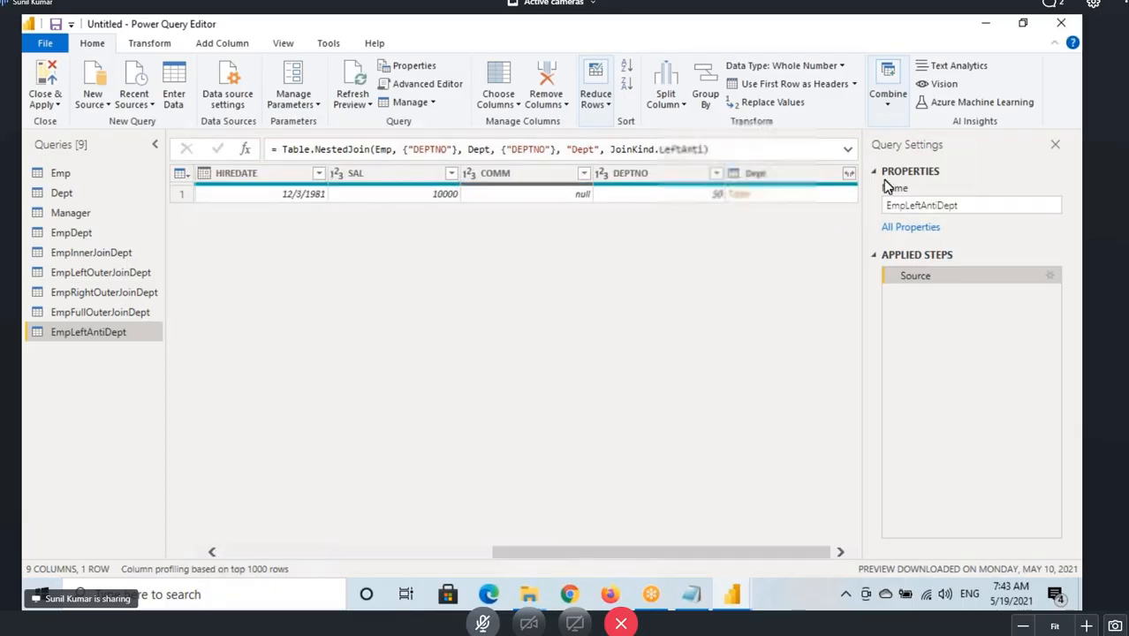
left_click(847, 173)
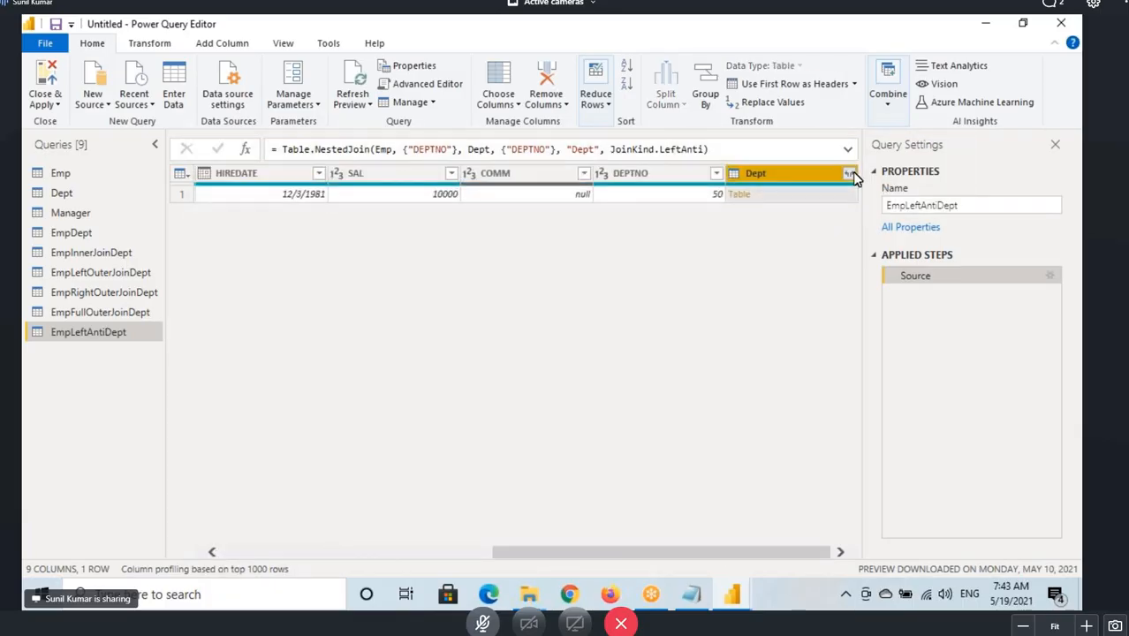
left_click(755, 380)
left_click_drag(656, 560, 767, 560)
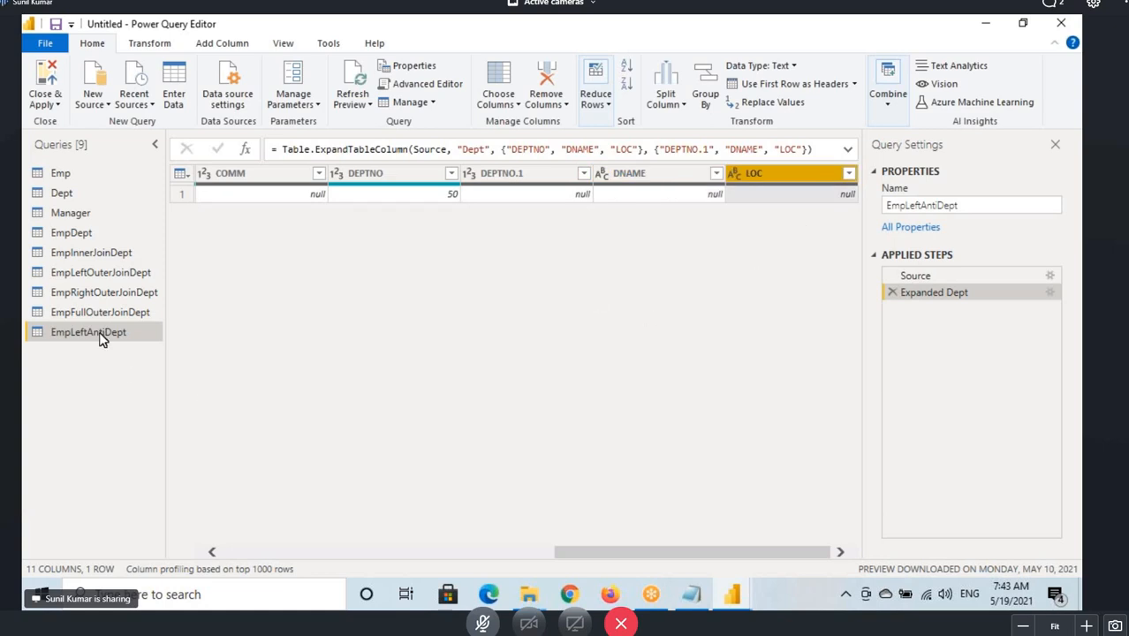
left_click_drag(569, 556, 239, 556)
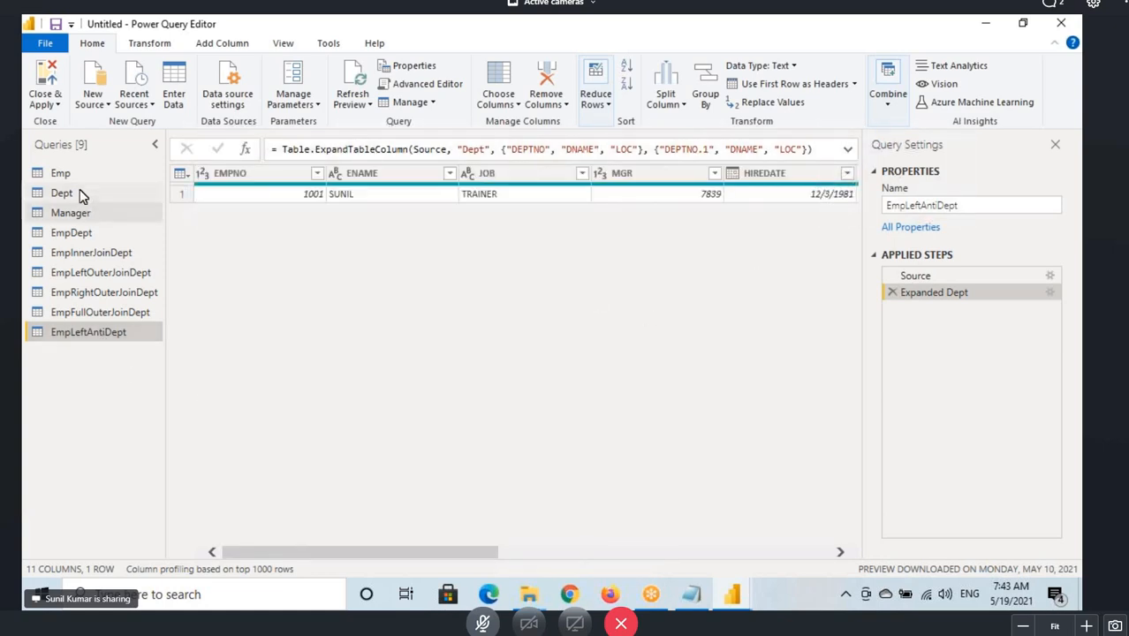
Merge Emp as a new query with Dept on DEPTNO, setting the join kind to Right Anti (rows only in second).
left_click(74, 177)
left_click(888, 93)
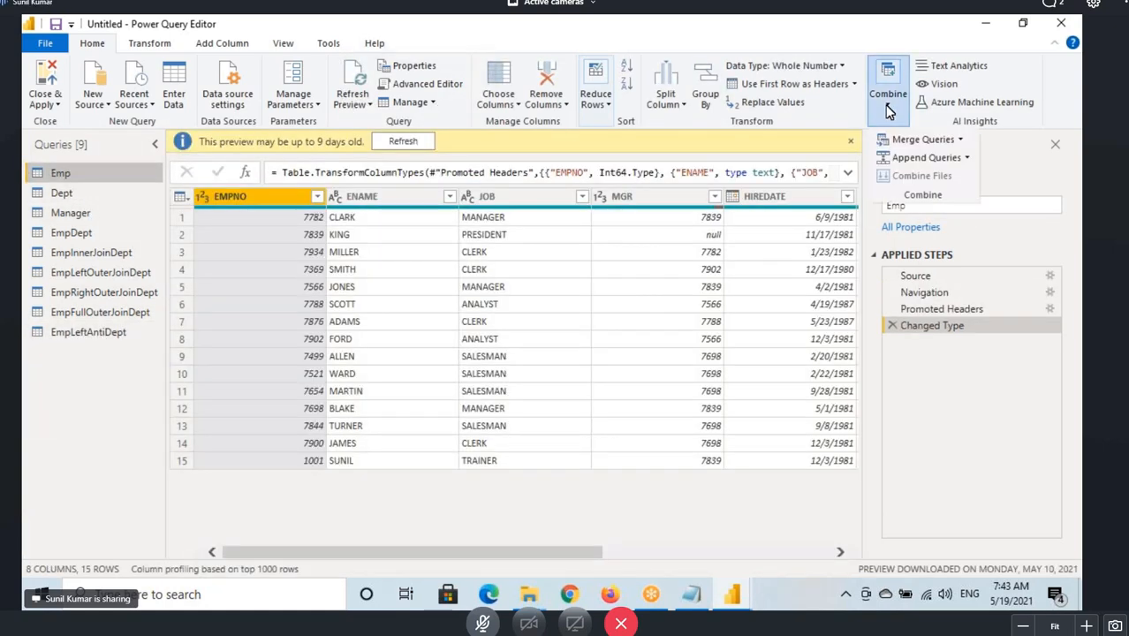
left_click(959, 140)
left_click(963, 178)
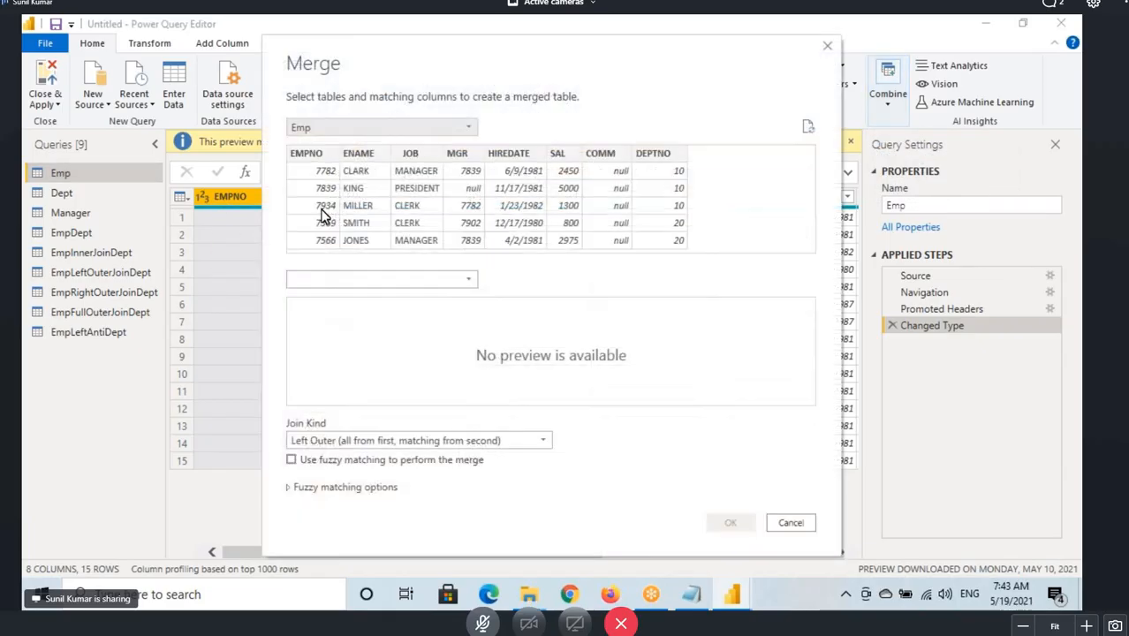
left_click(327, 278)
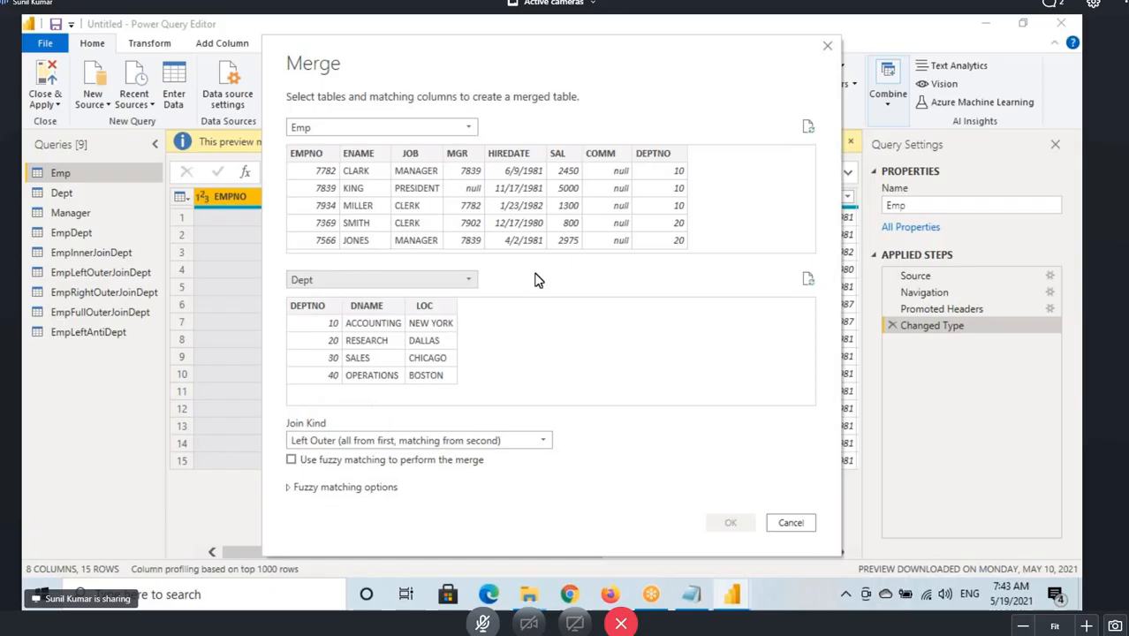
left_click(655, 153)
left_click(319, 309)
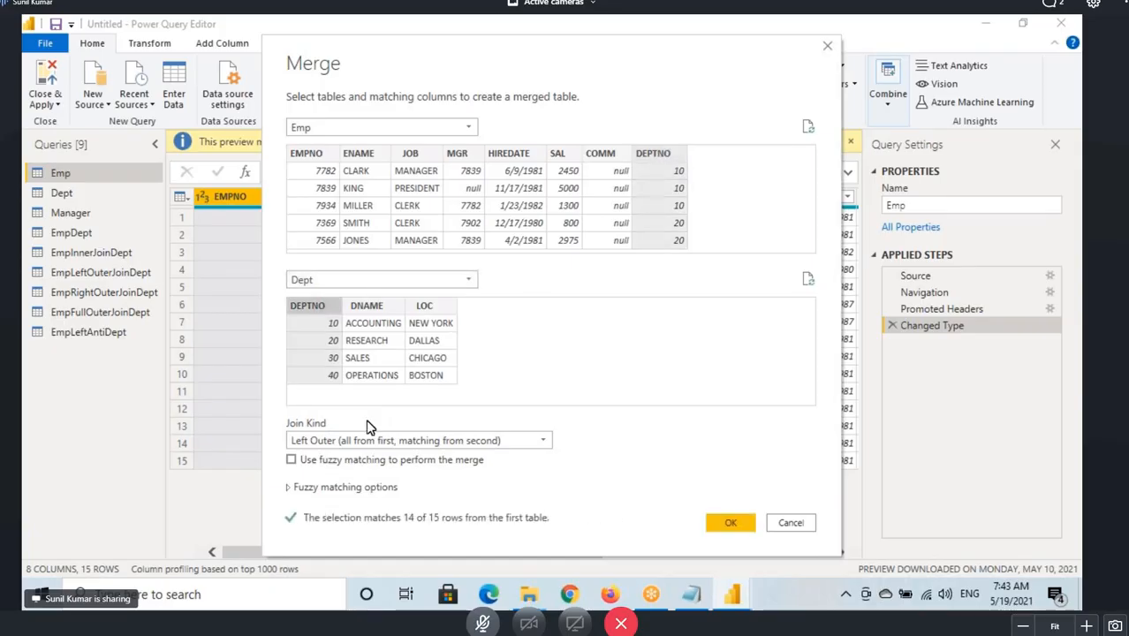
left_click(328, 441)
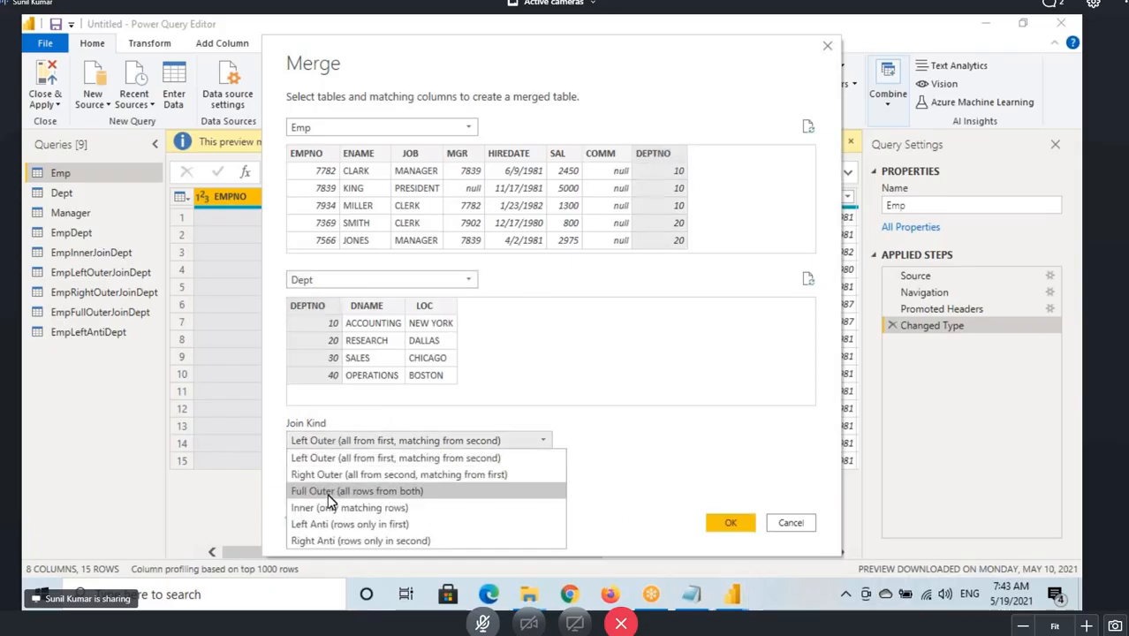
left_click(373, 537)
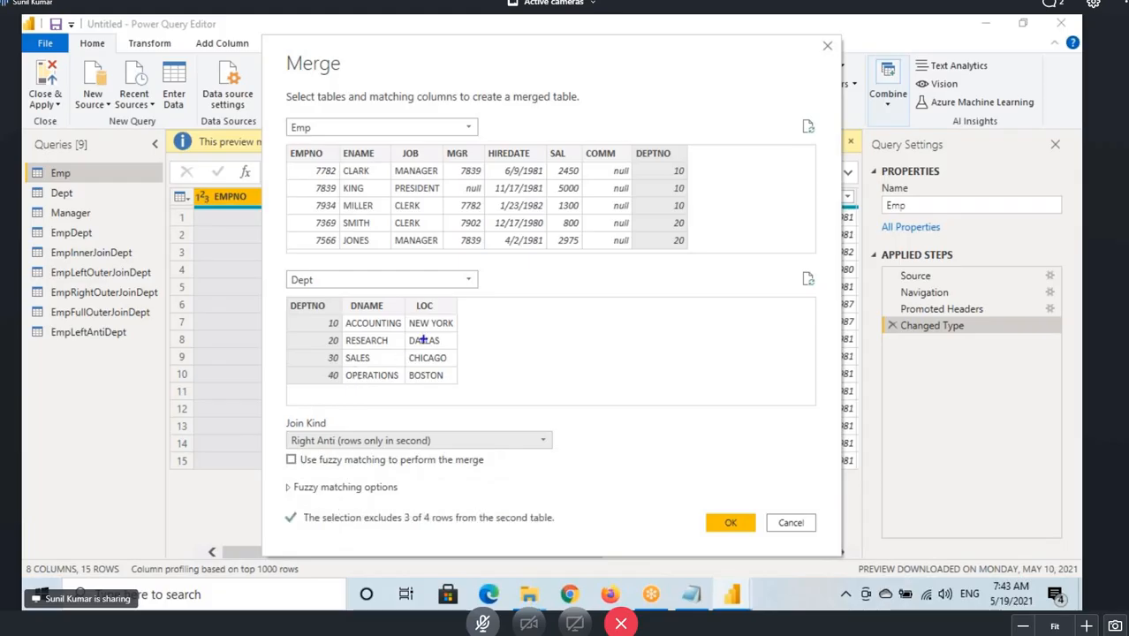
Annotate the Dept preview to explain which department rows the right anti join keeps.
mouse_move(386, 302)
left_mouse_down()
mouse_move(317, 353)
mouse_move(452, 288)
mouse_move(354, 301)
left_mouse_up()
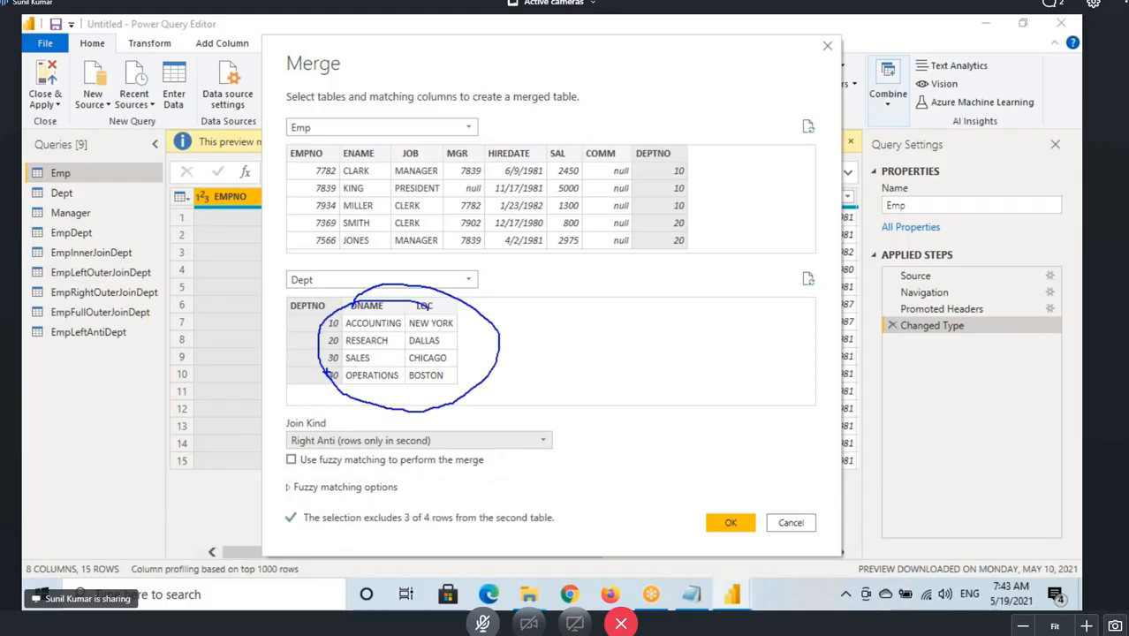
left_click_drag(321, 370, 493, 393)
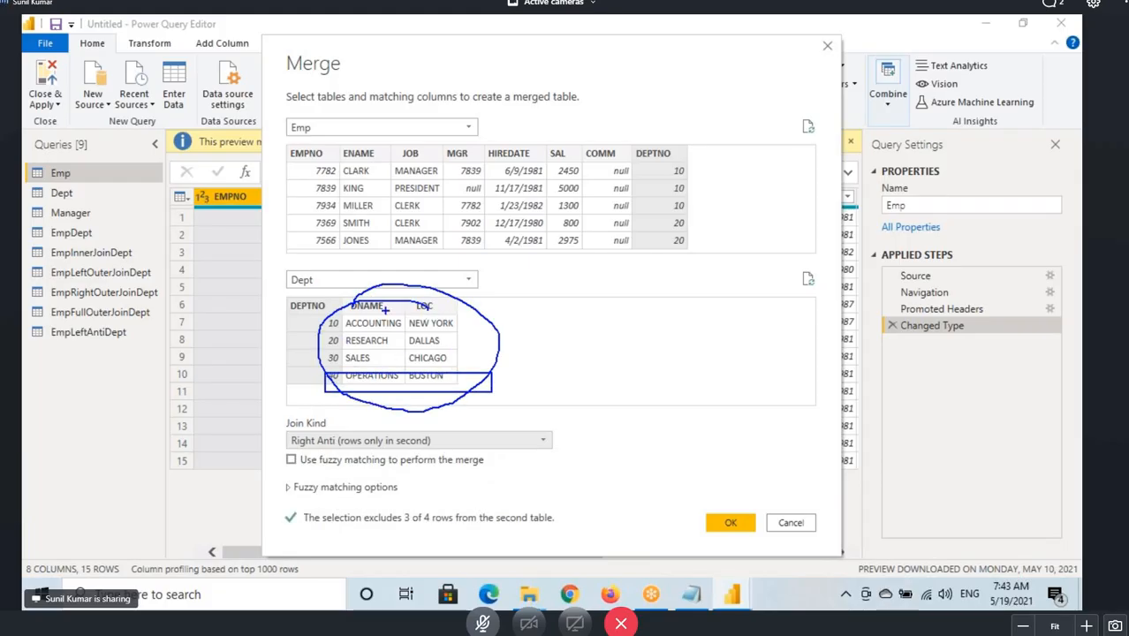
key("Escape")
left_click_drag(331, 323, 439, 184)
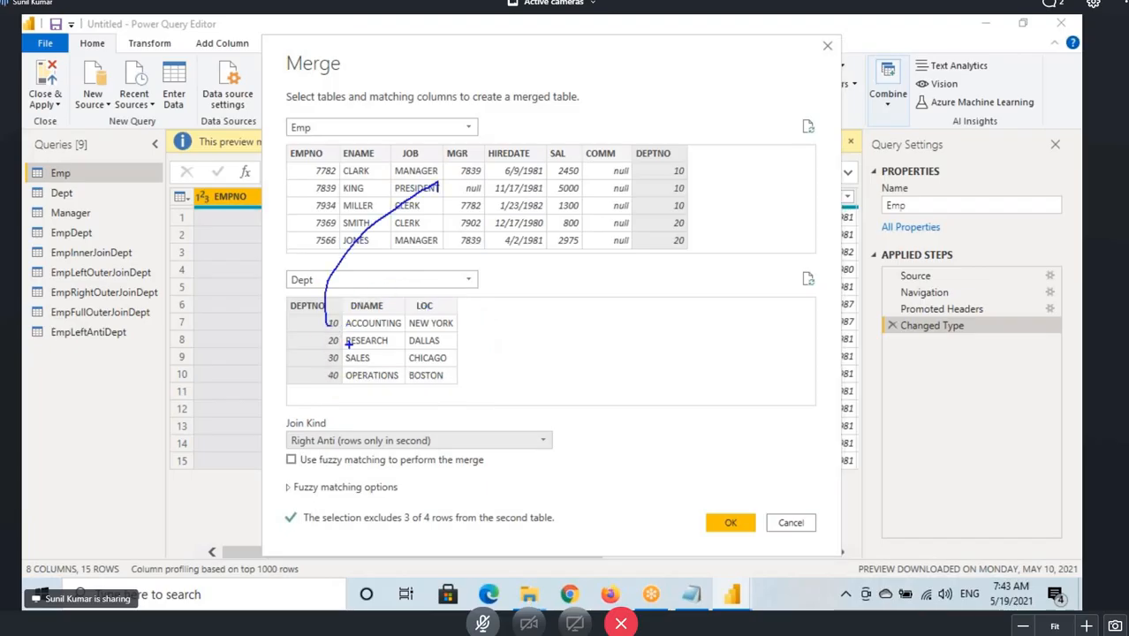
mouse_move(346, 344)
left_mouse_down()
mouse_move(281, 253)
mouse_move(358, 187)
left_mouse_up()
left_click_drag(340, 357, 343, 161)
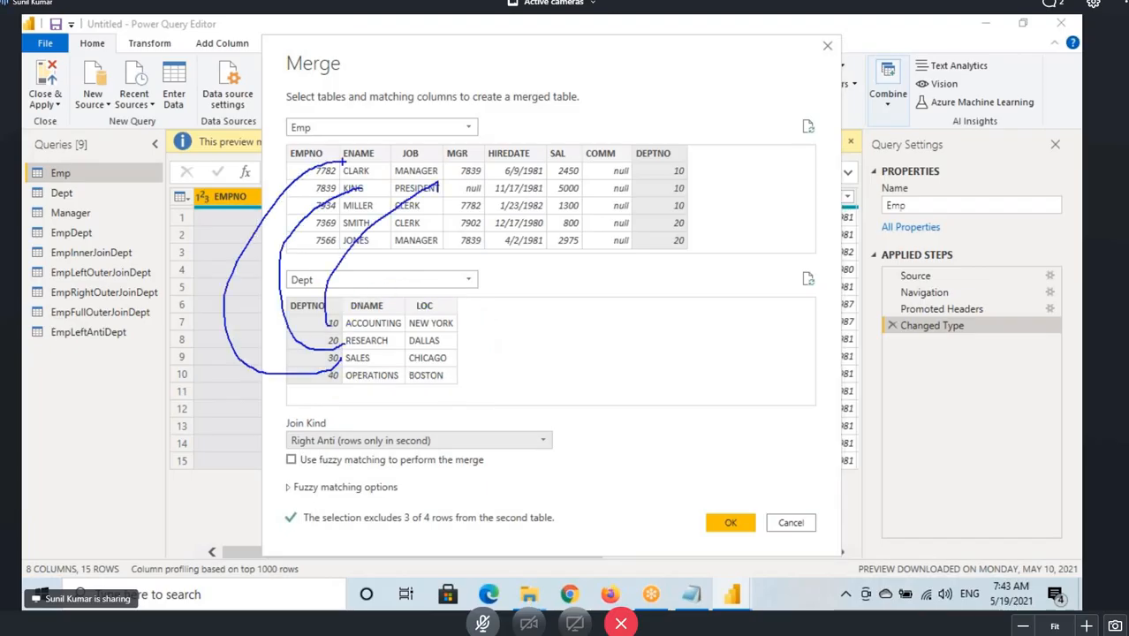
mouse_move(329, 375)
left_mouse_down()
mouse_move(408, 371)
mouse_move(380, 386)
mouse_move(327, 380)
left_mouse_up()
key("Escape")
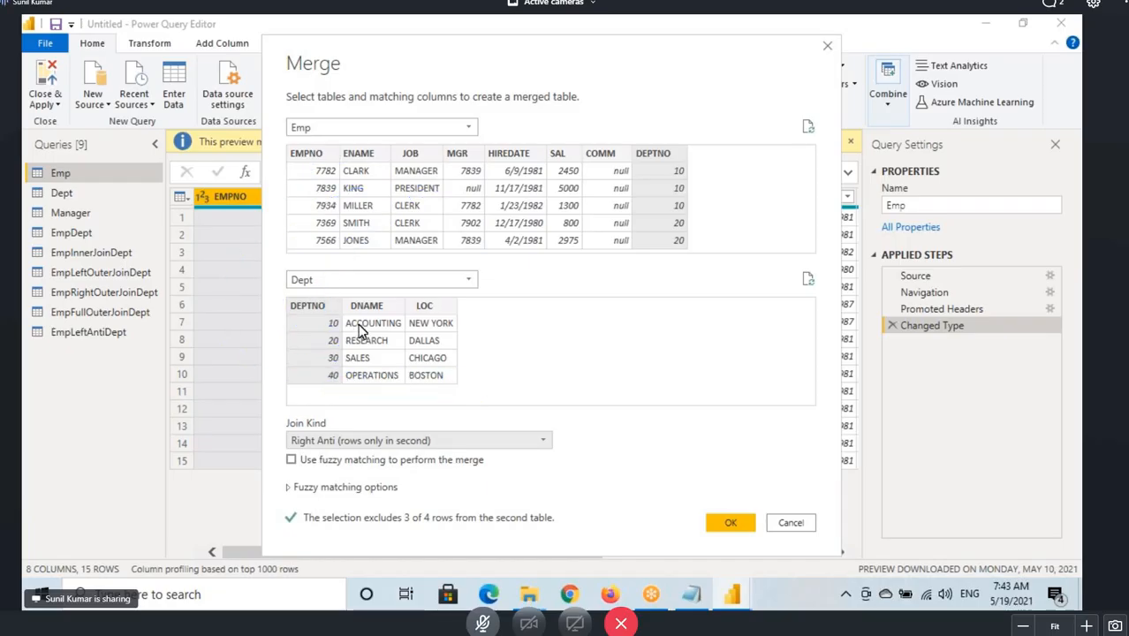
Confirm the Right Anti merge and expand all columns of the Dept table column.
left_click(732, 523)
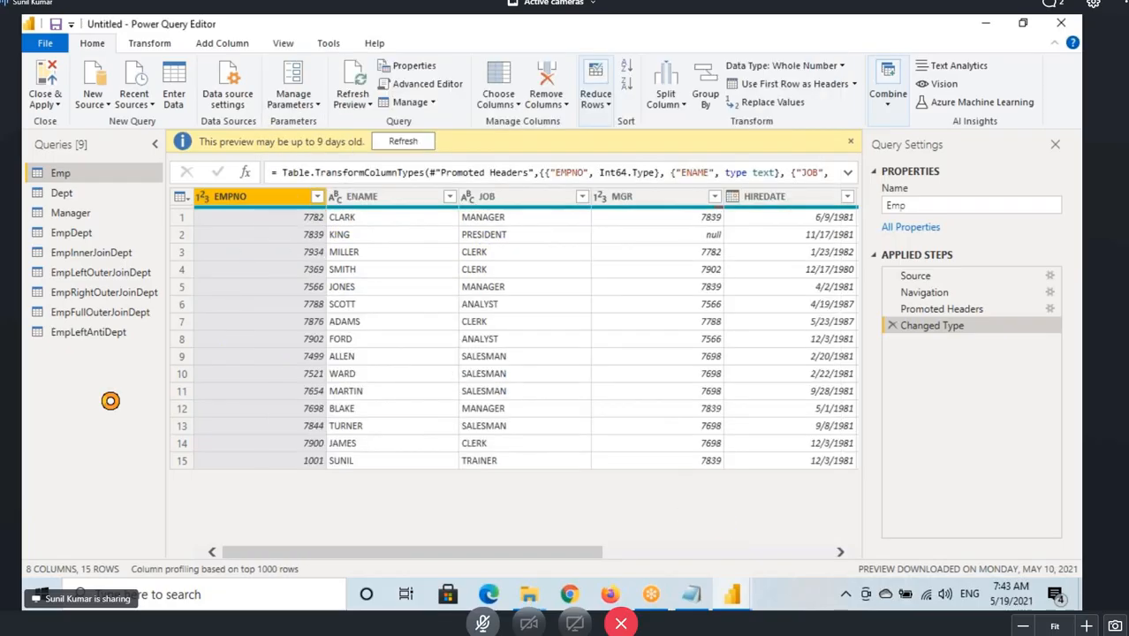
left_click_drag(384, 556, 654, 556)
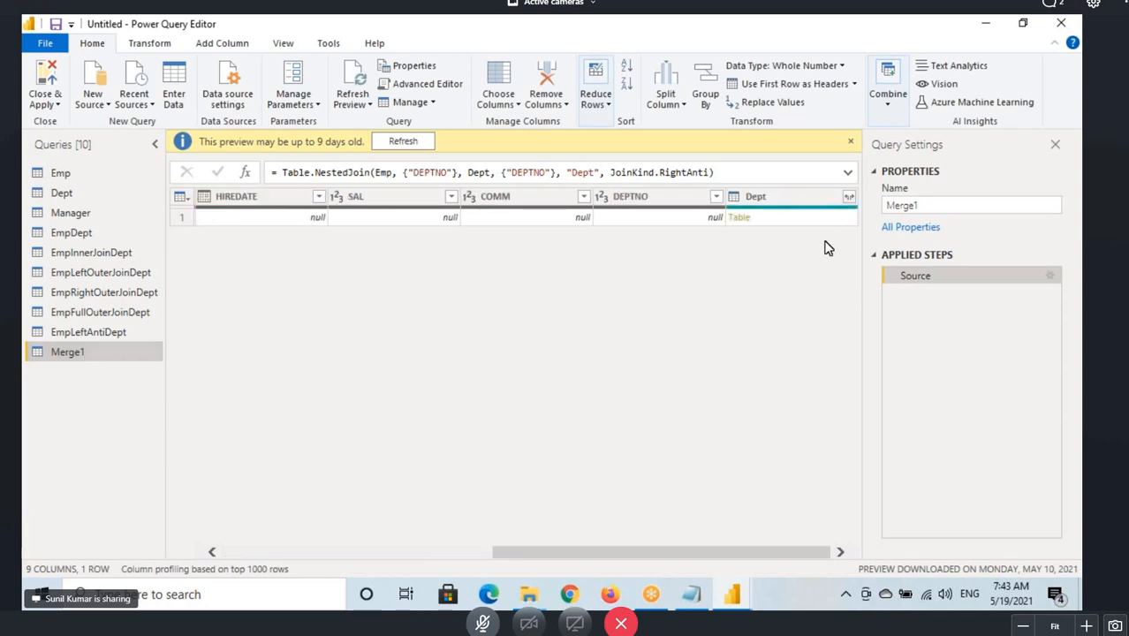
left_click(848, 196)
left_click(752, 402)
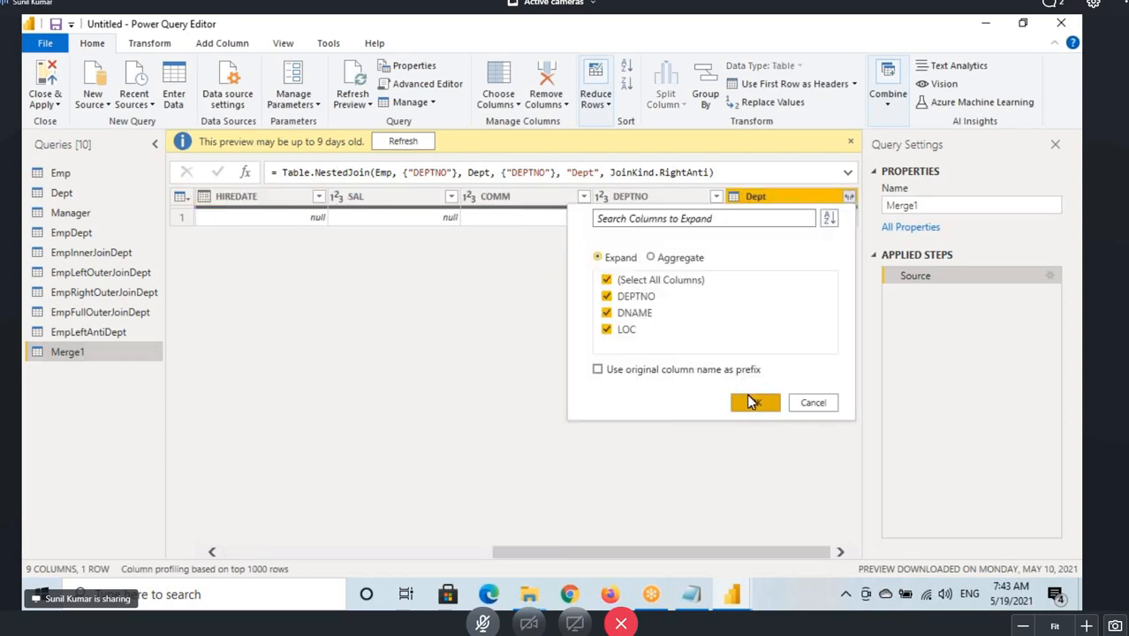
left_click_drag(686, 555, 874, 559)
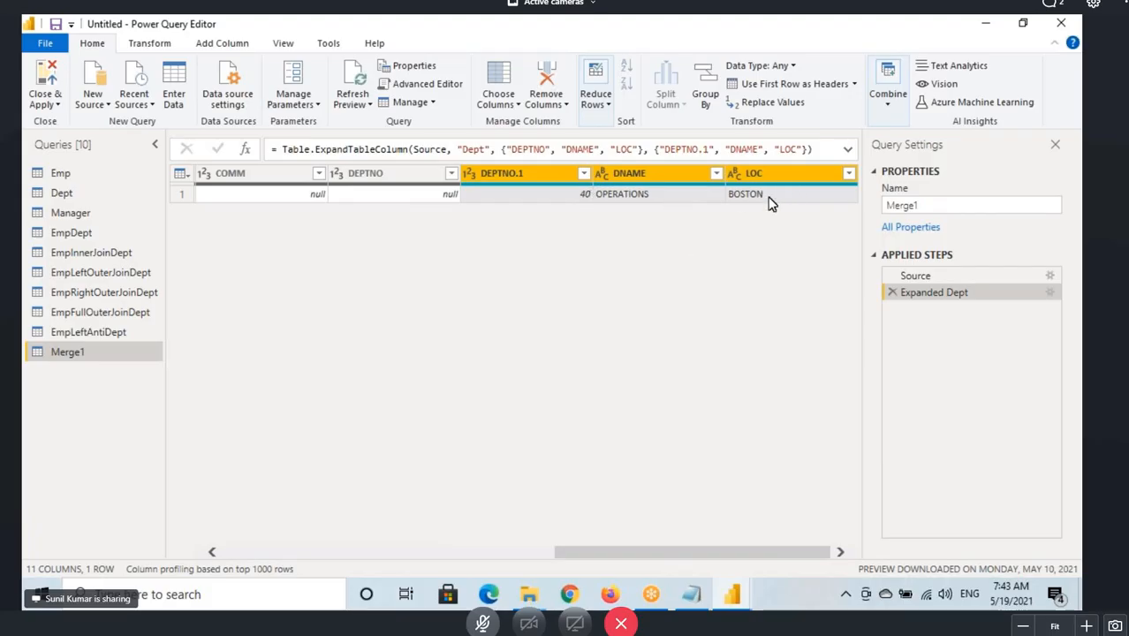
Rename the new merge query EmpRightAntiDept.
double_click(107, 360)
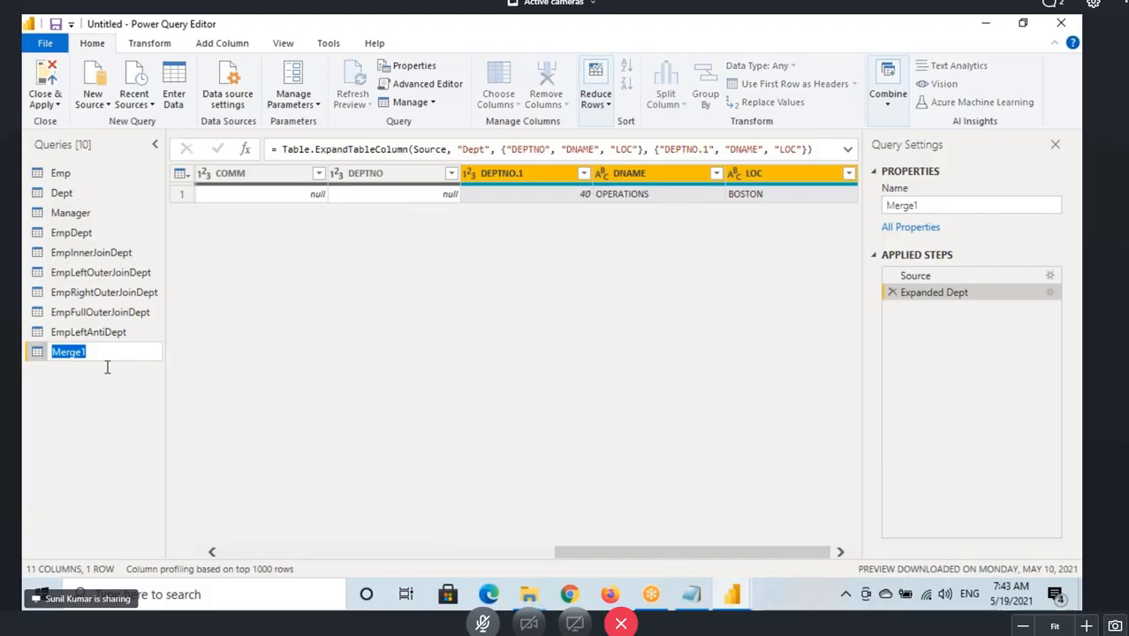
type("EmpRi")
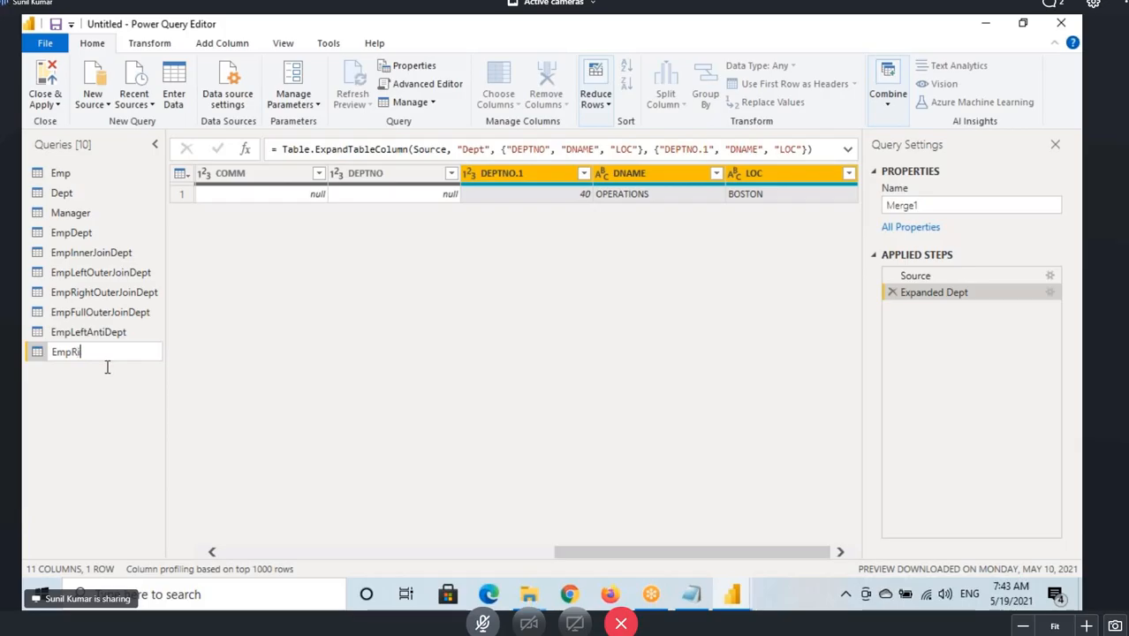
type("ghtAntiDept")
key("Return")
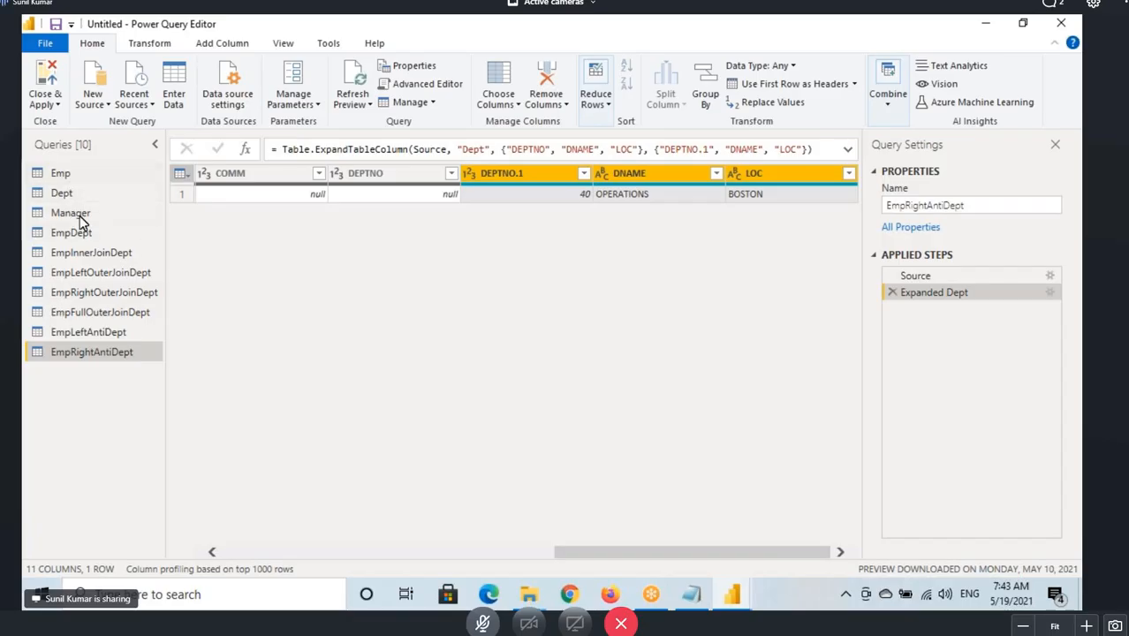
Start another merge of Emp as a new query, choosing Dept as the second table.
left_click(80, 178)
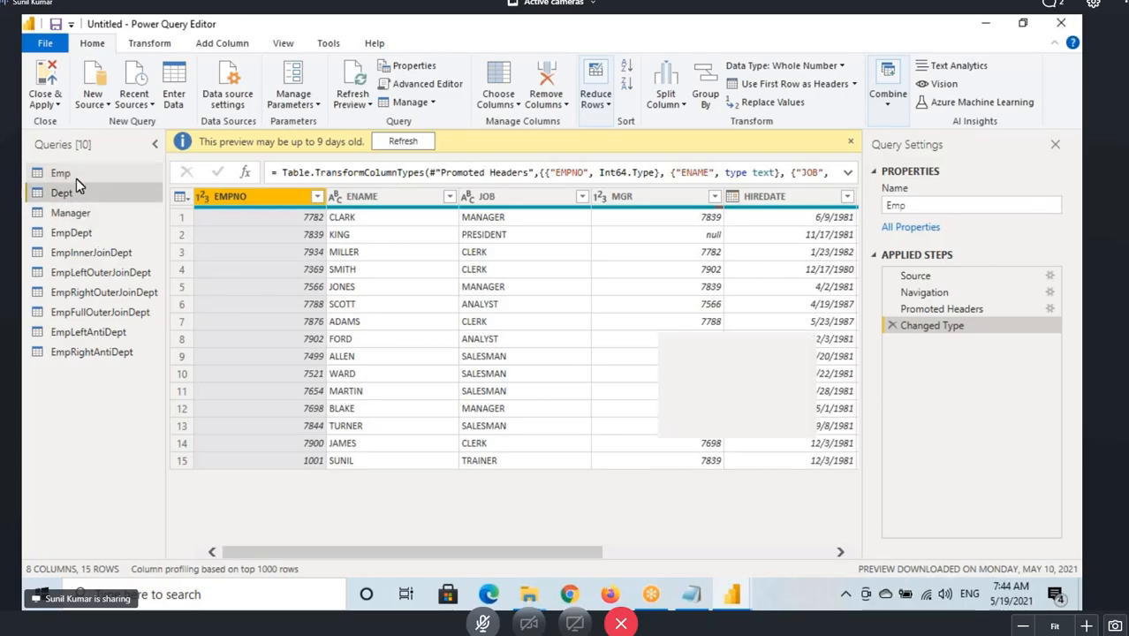
left_click(75, 181)
left_click(62, 173)
left_click(888, 88)
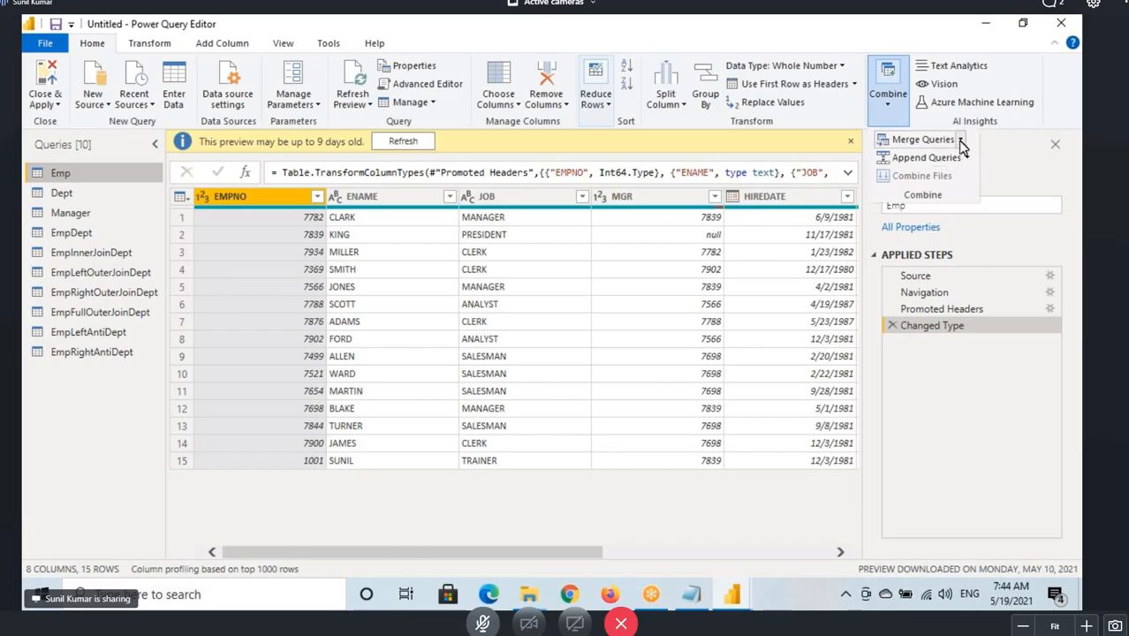
left_click(960, 142)
left_click(958, 173)
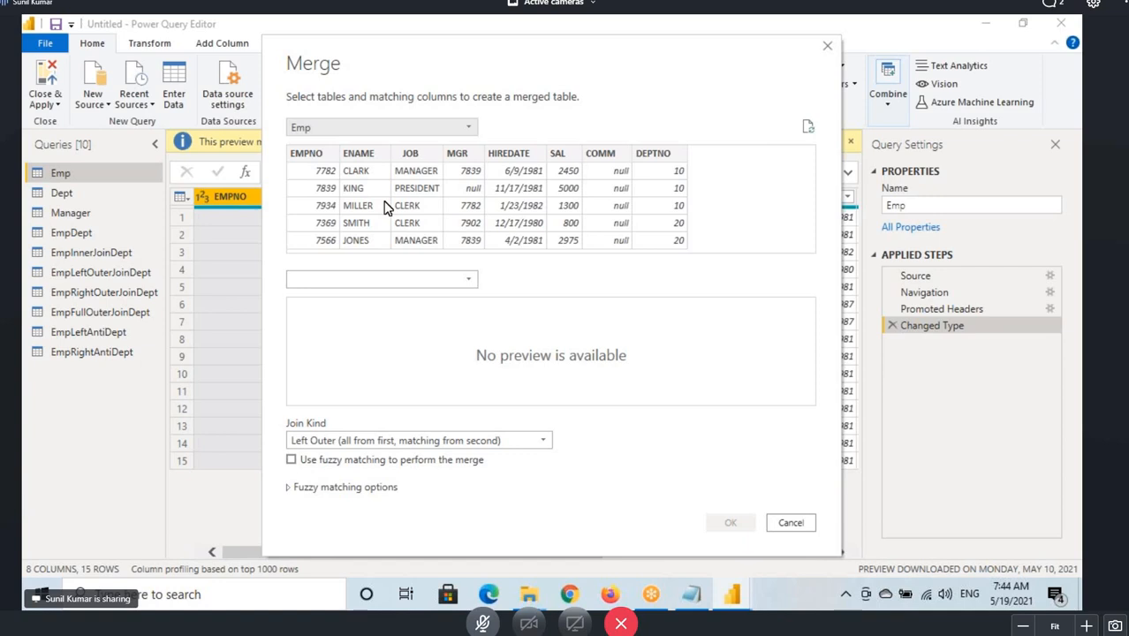
left_click(352, 279)
left_click(337, 298)
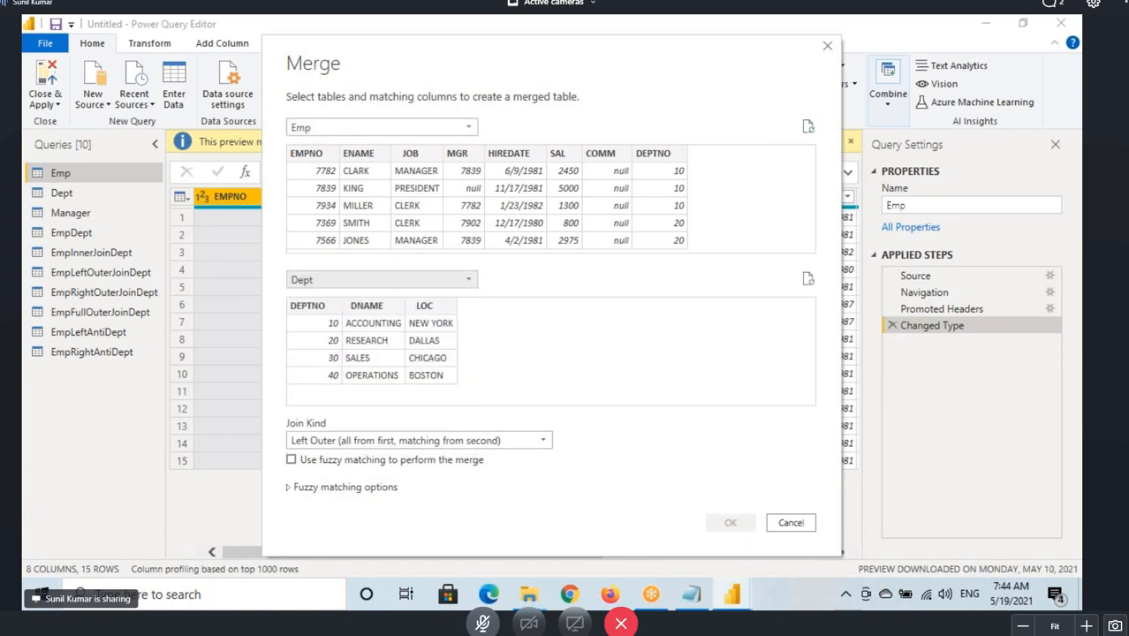
Annotate the Emp and Dept previews to illustrate the resulting row counts and review the join kind options.
left_click_drag(416, 188, 415, 210)
left_click_drag(413, 167, 448, 162)
mouse_move(370, 307)
left_mouse_down()
mouse_move(363, 325)
mouse_move(401, 329)
mouse_move(390, 352)
left_mouse_up()
left_click_drag(470, 190, 606, 258)
left_click_drag(430, 362, 603, 250)
left_click_drag(676, 219, 655, 262)
mouse_move(712, 216)
left_mouse_down()
mouse_move(717, 262)
mouse_move(712, 220)
left_mouse_up()
left_click_drag(776, 199, 765, 254)
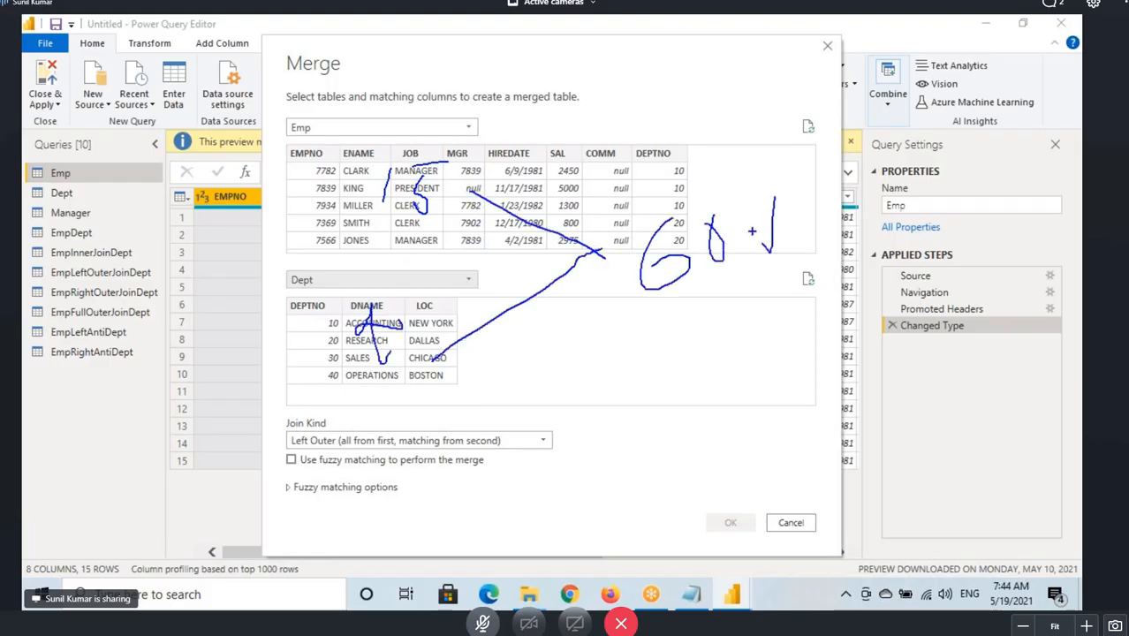
mouse_move(749, 214)
left_mouse_down()
mouse_move(771, 237)
mouse_move(849, 228)
mouse_move(815, 252)
left_mouse_up()
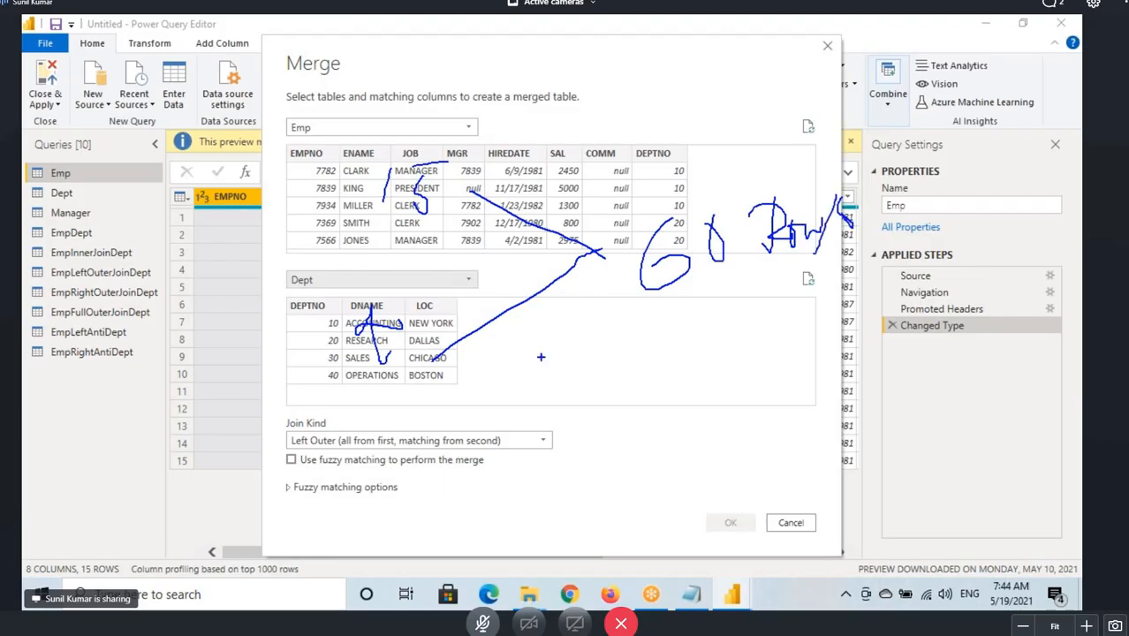
left_click(352, 449)
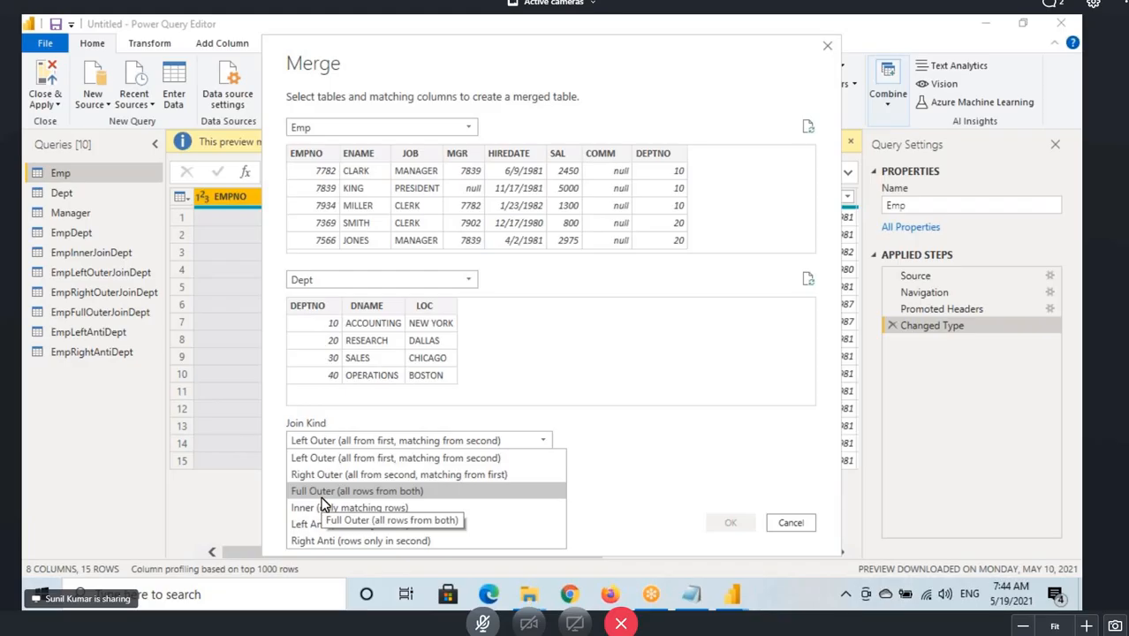
In the notes file, add a dashed separator line and the heading "How to Perform Cross Join".
left_click(698, 598)
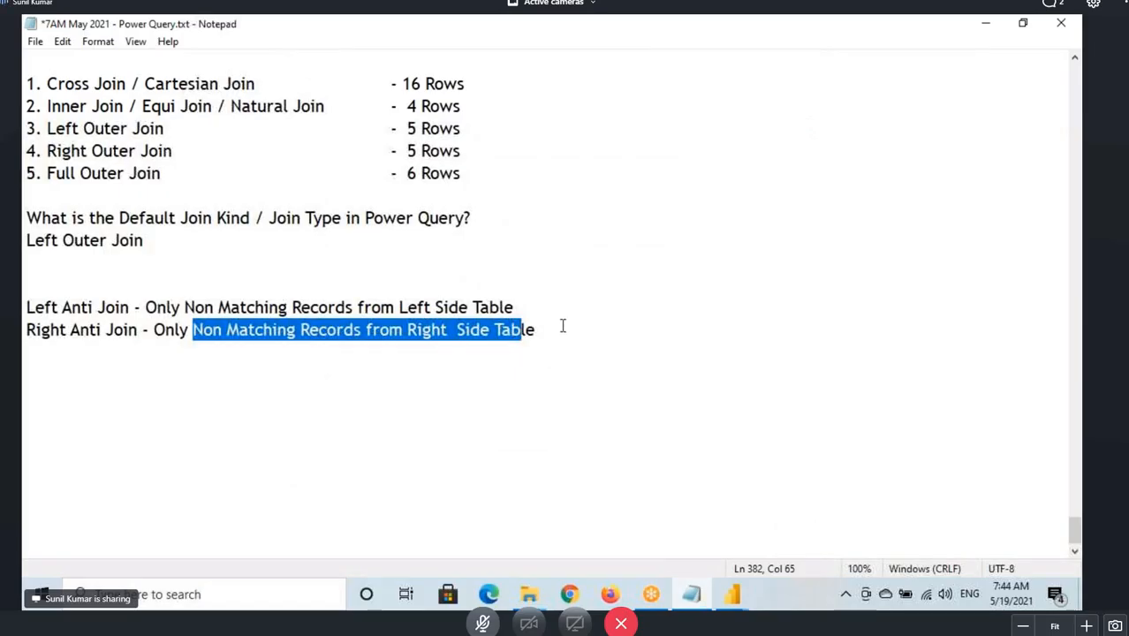
left_click(533, 329)
key("Return")
key("Return")
type("--")
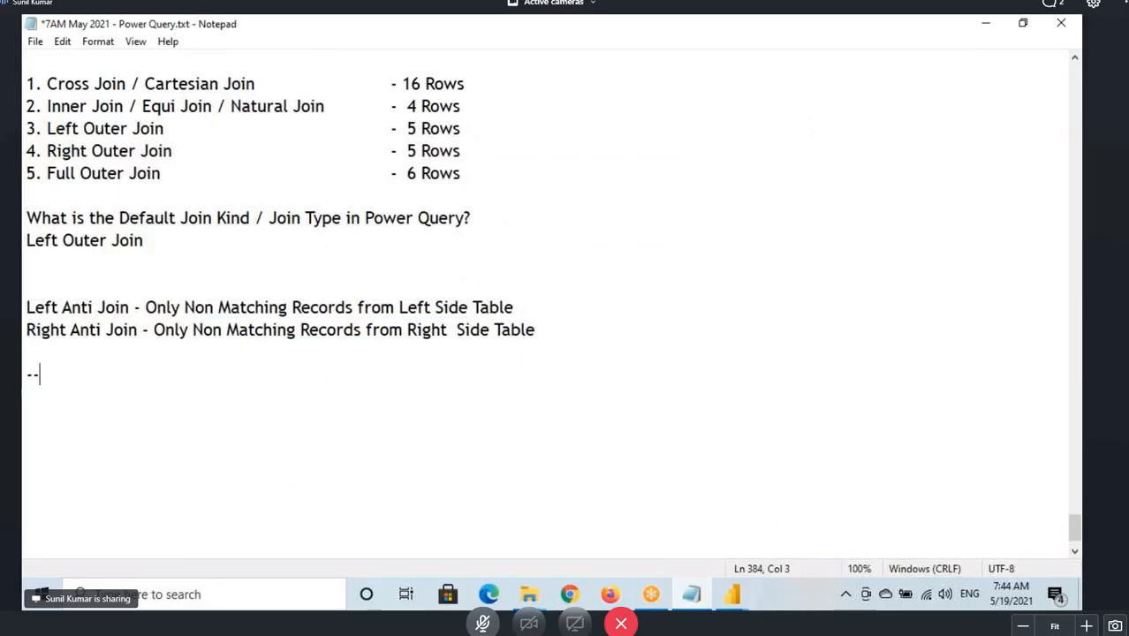
type("---------------------")
key("Return")
type("How")
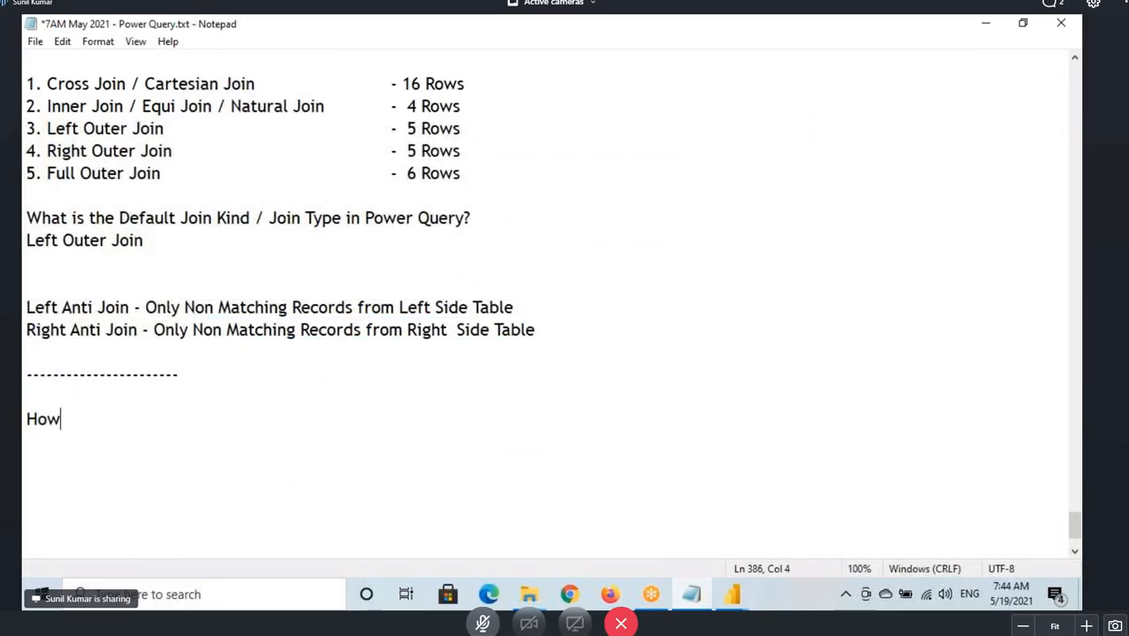
type(" to Perform")
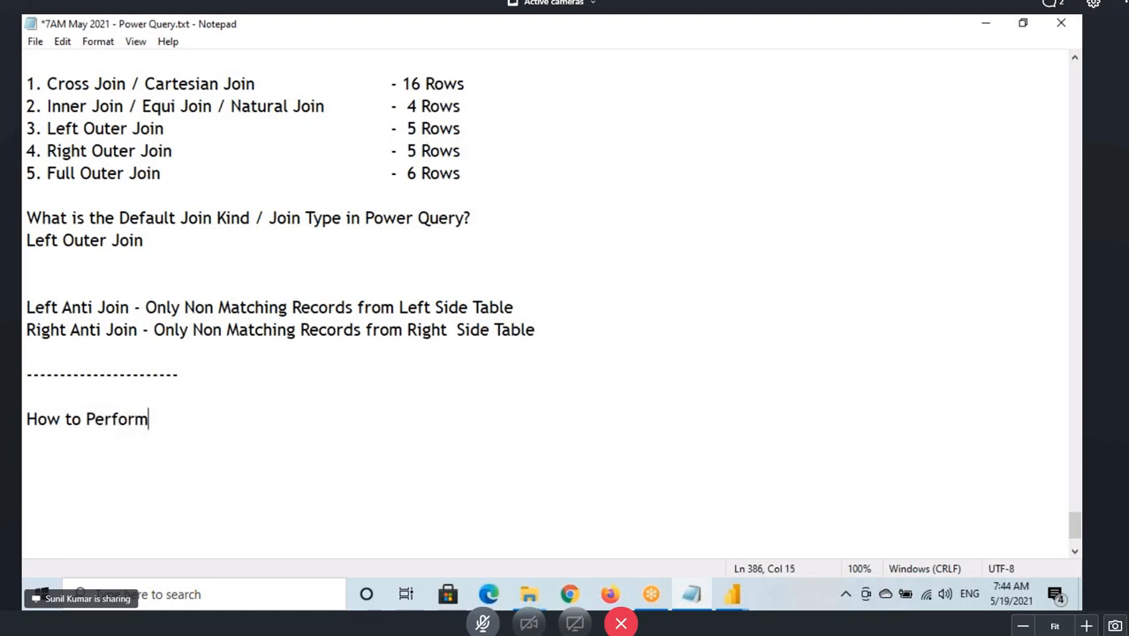
type(" Cross Join")
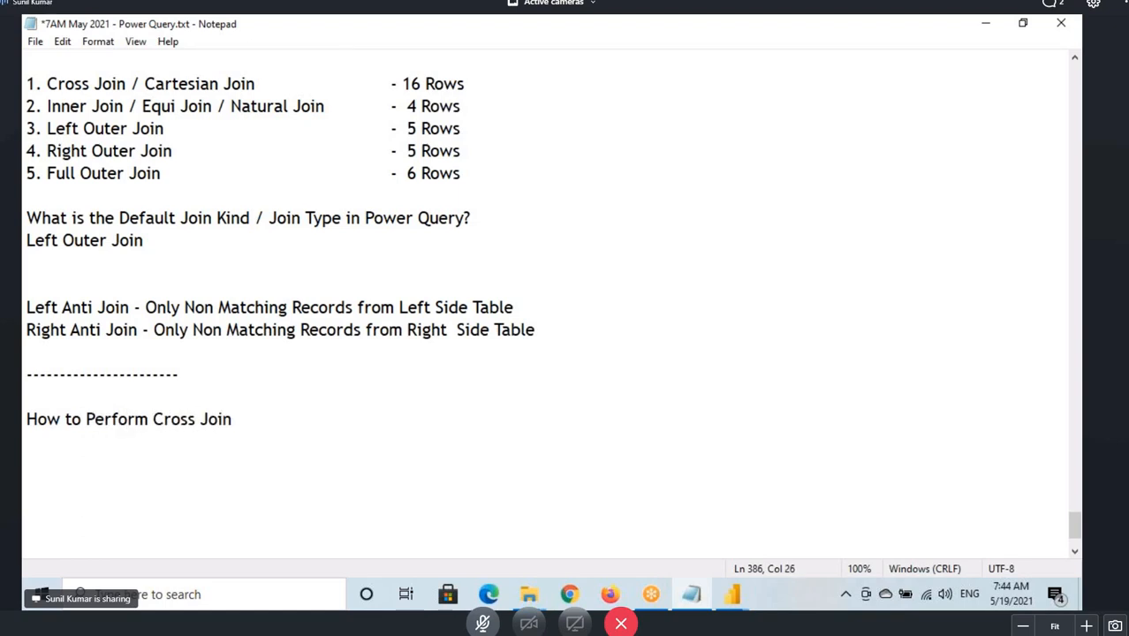
key("Return")
Select DEPTNO as the matching column in both Emp and Dept in the Merge dialog, annotating the link between them.
mouse_move(732, 593)
left_click(830, 512)
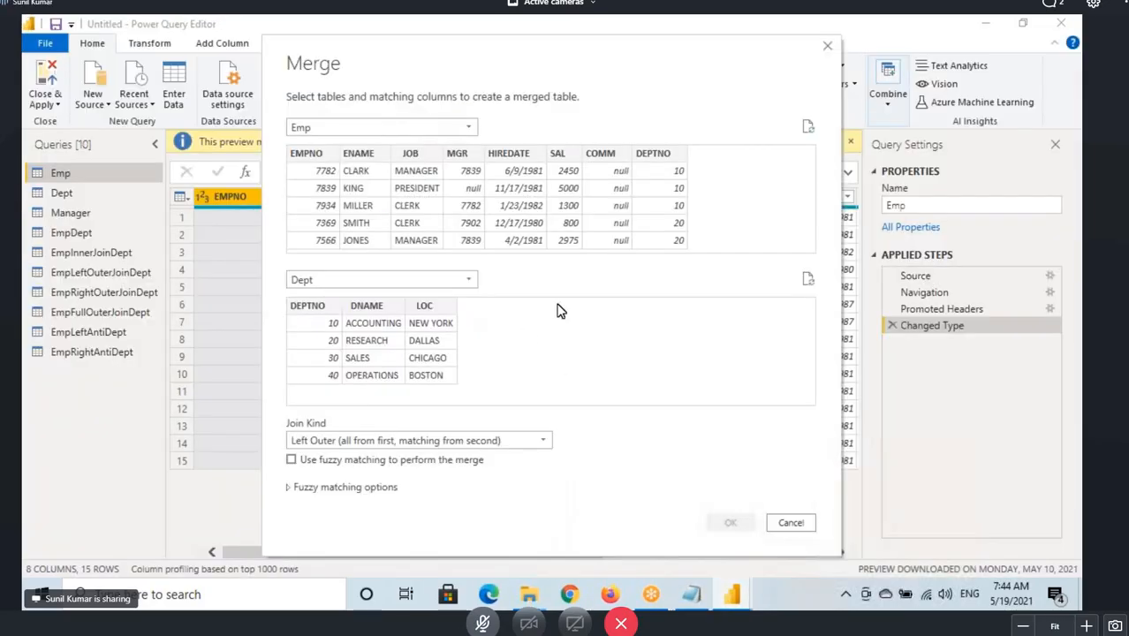
left_click(654, 163)
left_click(309, 314)
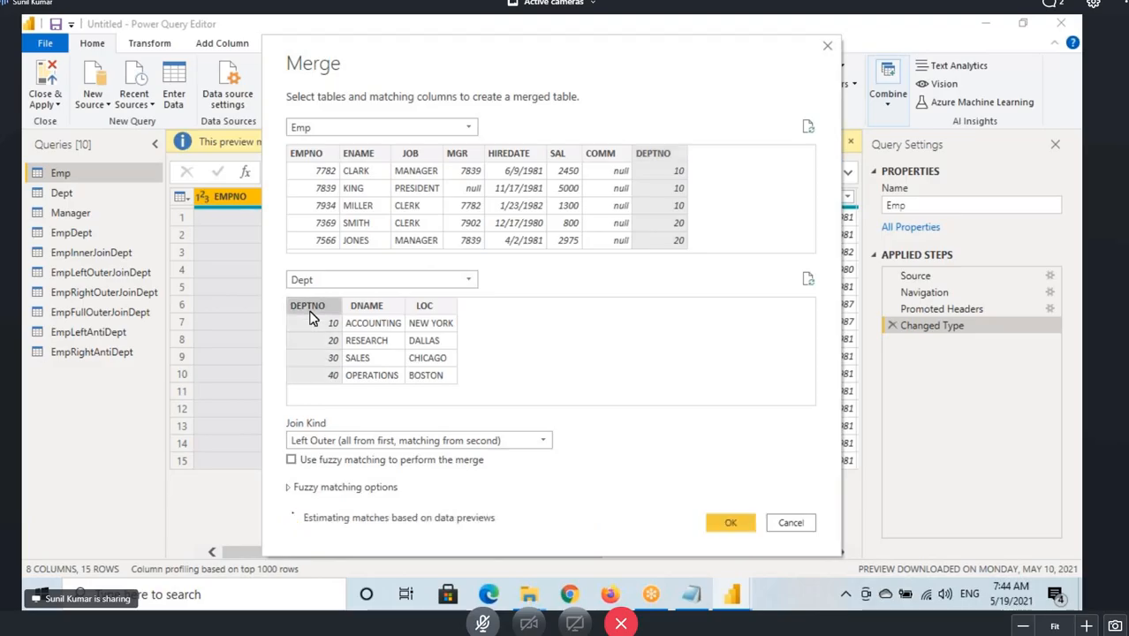
left_click_drag(668, 151, 657, 250)
left_click_drag(301, 309, 306, 362)
left_click_drag(662, 147, 659, 247)
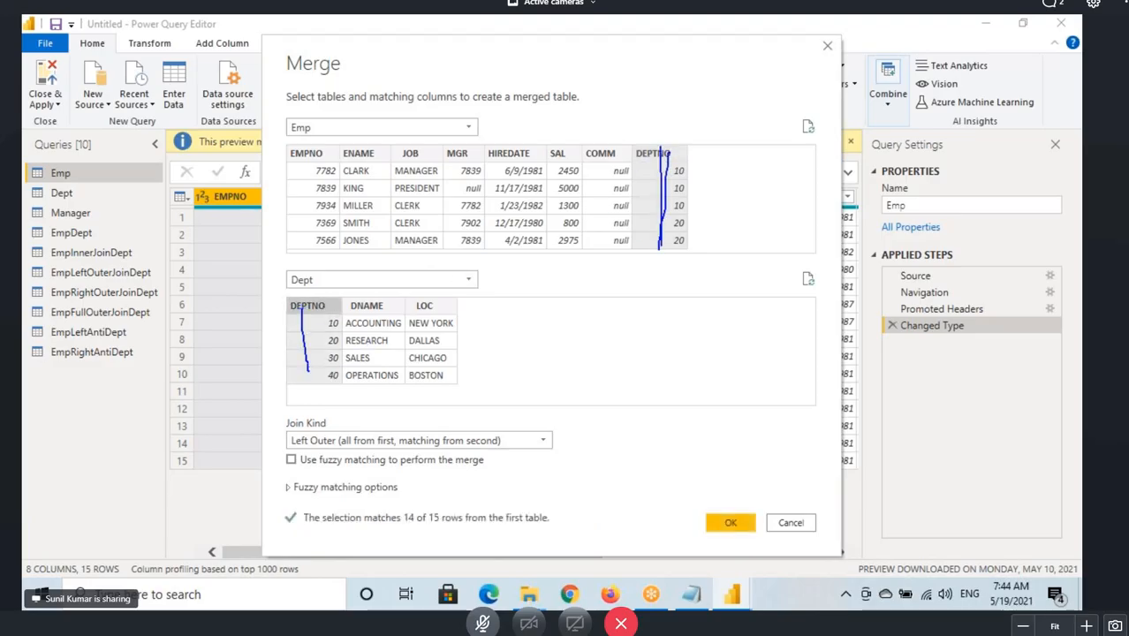
left_click_drag(305, 305, 307, 378)
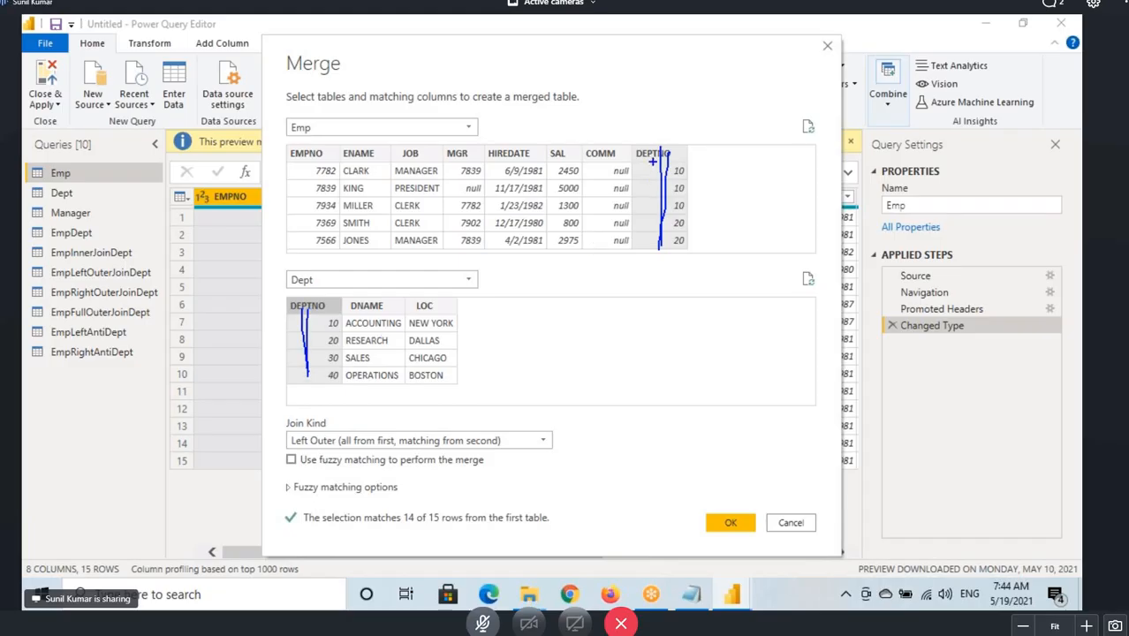
left_click_drag(653, 162, 656, 252)
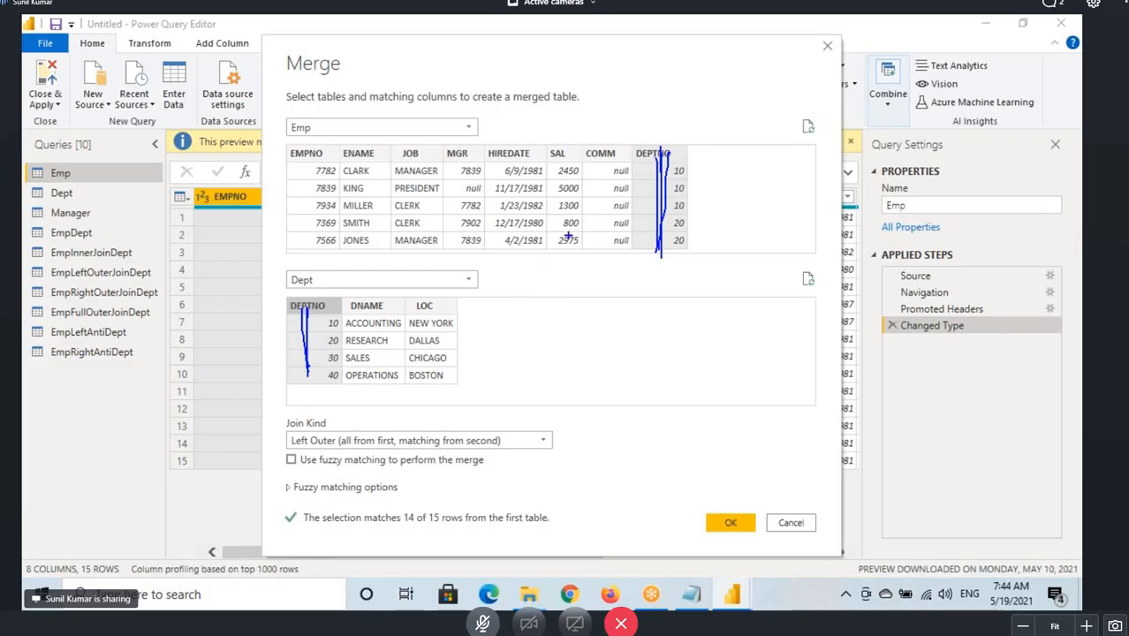
left_click_drag(671, 165, 334, 330)
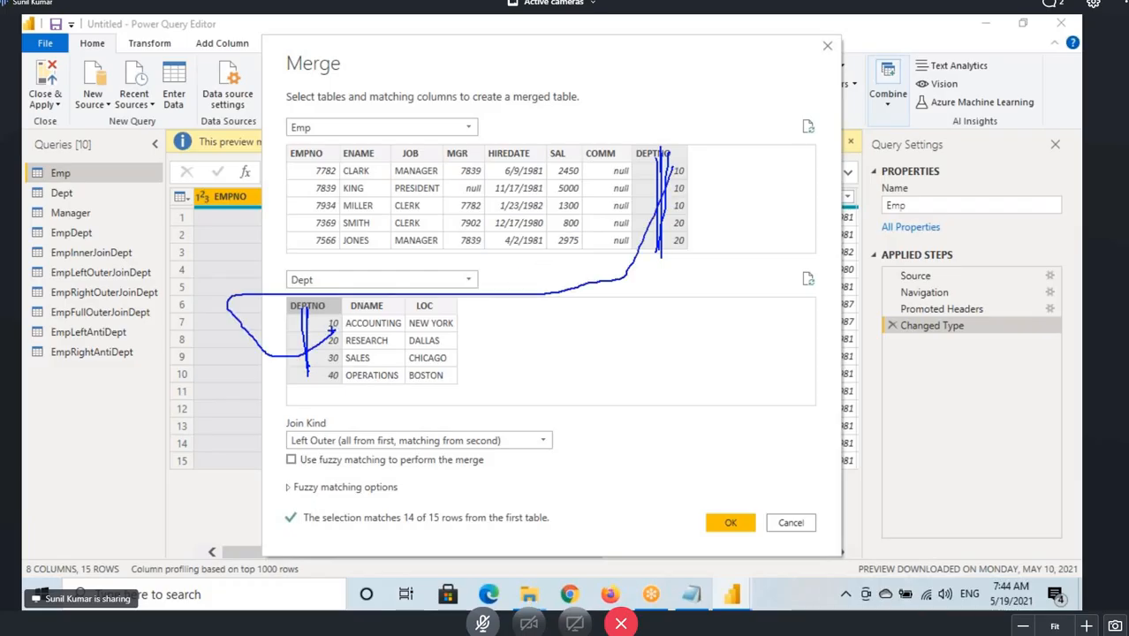
key("Escape")
Add the note "How to Join the Tables with Multiple Join Conditions" below the cross join heading.
left_click(683, 600)
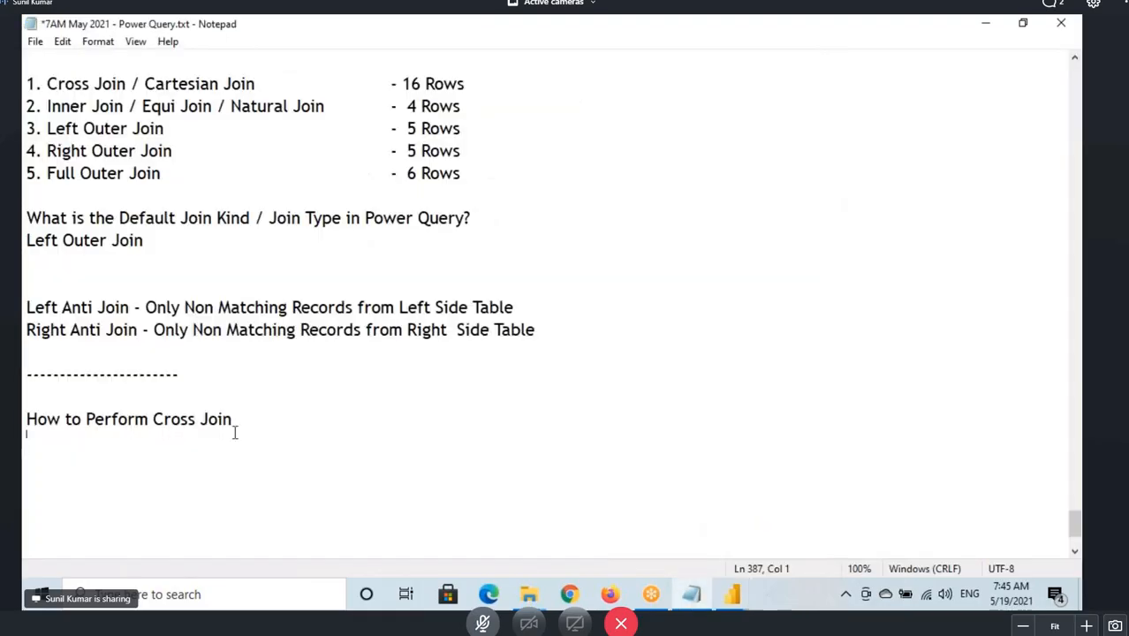
left_click(244, 418)
key("Return")
type("How to Jo")
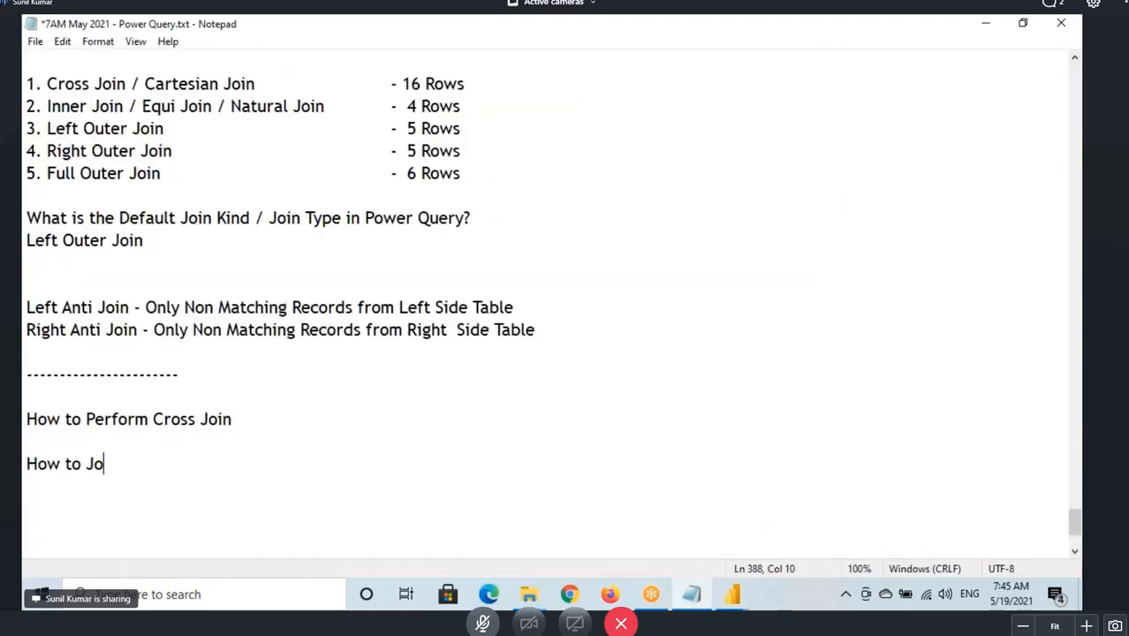
type("in the Tabe with")
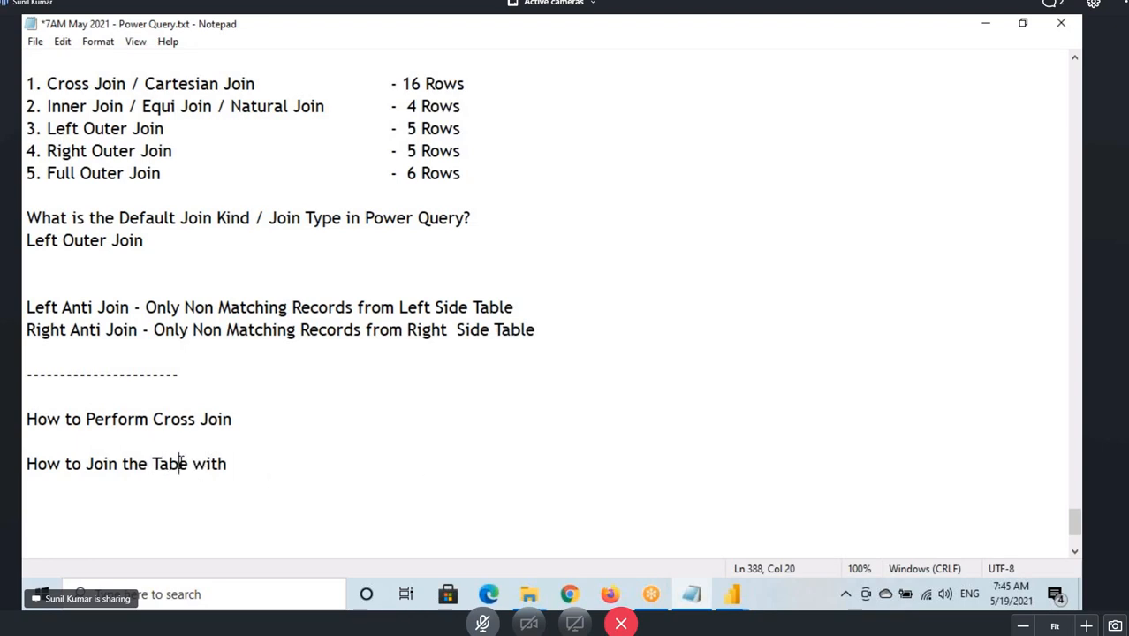
type("l")
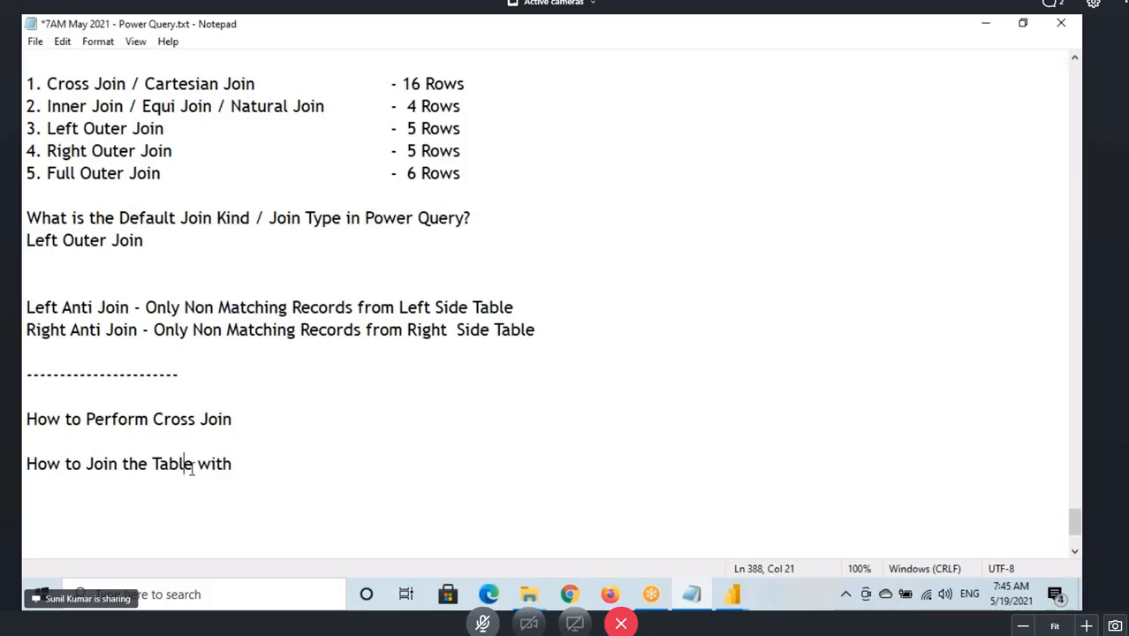
key("Right")
type("s")
type("Multiple ")
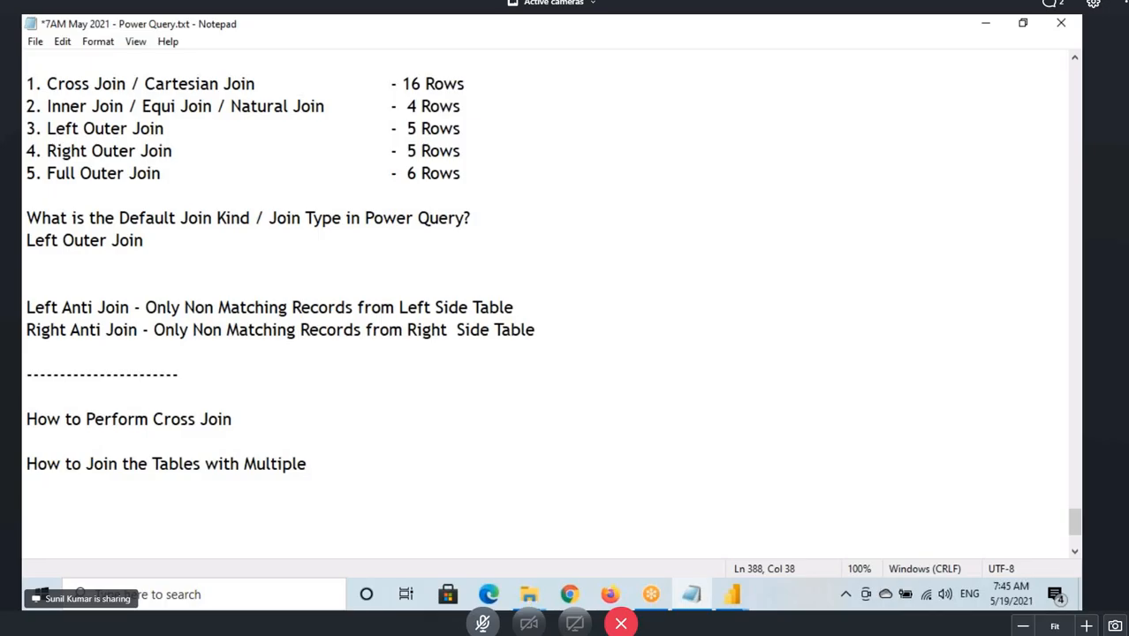
type("Join Cond")
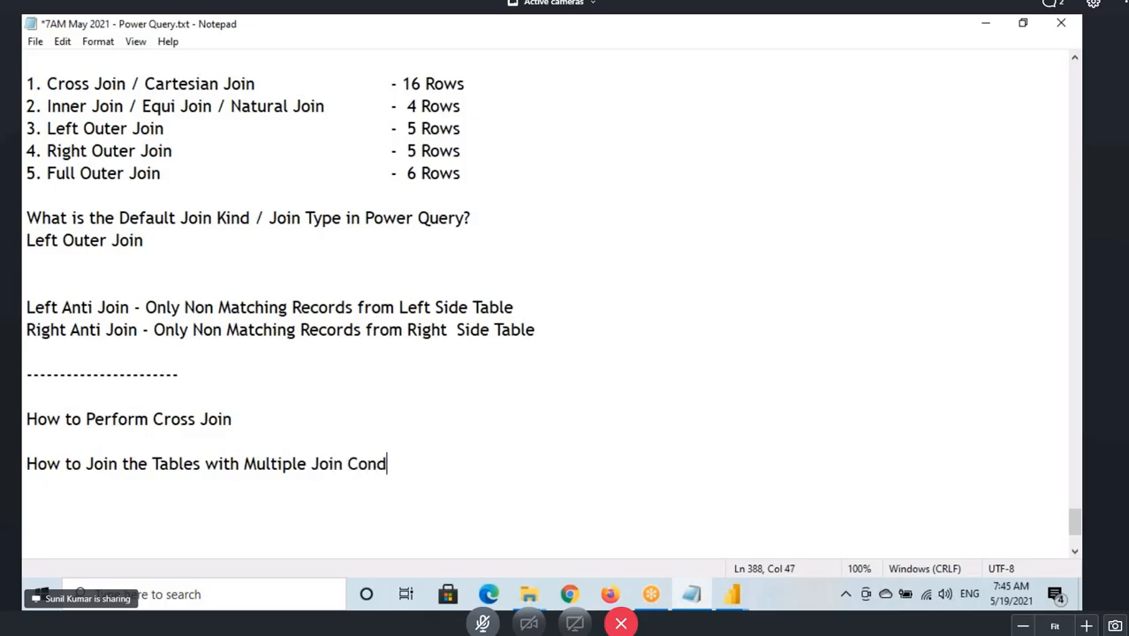
type("itions")
key("Return")
scroll(196, 421, "down", 3)
left_click_drag(86, 270, 464, 270)
left_click(464, 270)
key("Return")
key("Return")
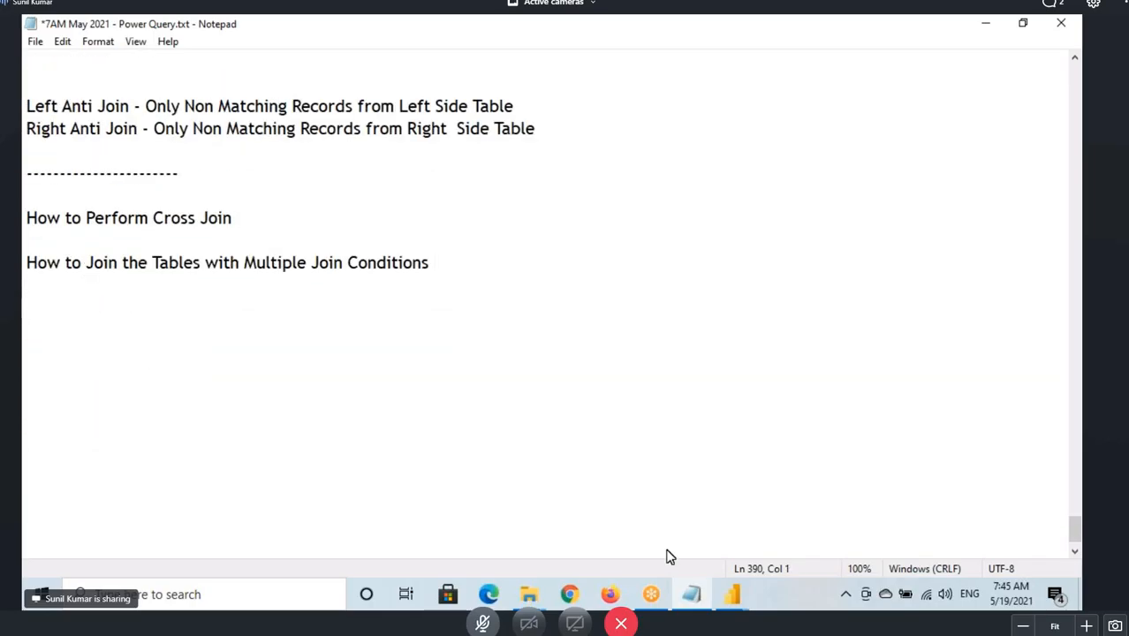
Annotate the Merge dialog to mark the table choices, matching columns and OK as the merge steps.
mouse_move(732, 594)
left_click(795, 526)
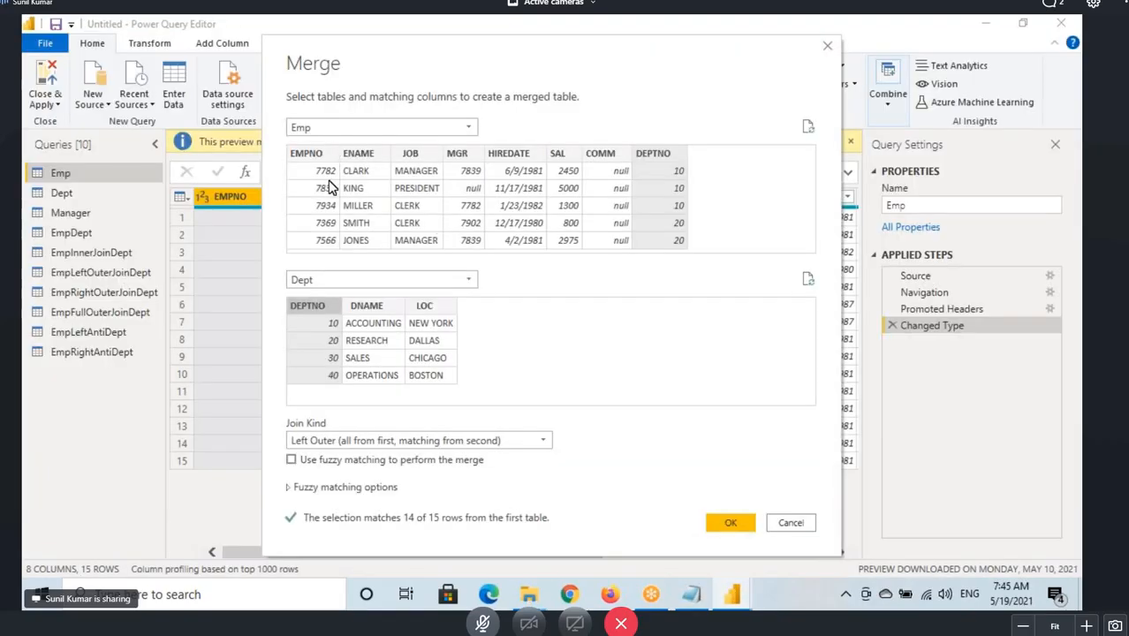
left_click_drag(283, 125, 337, 149)
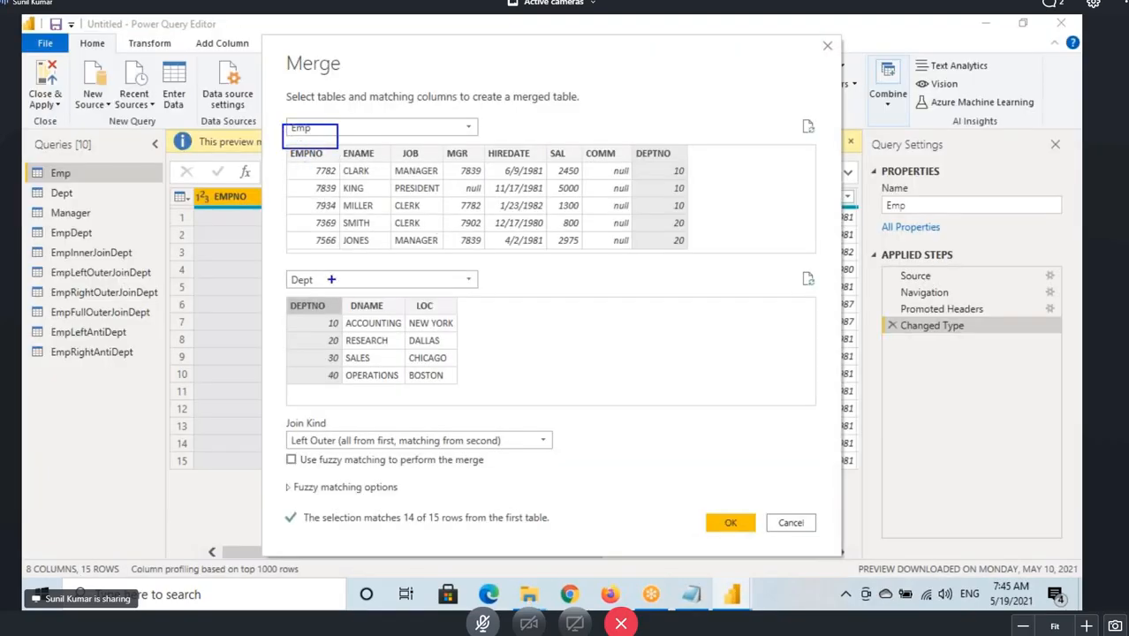
left_click_drag(286, 268, 353, 289)
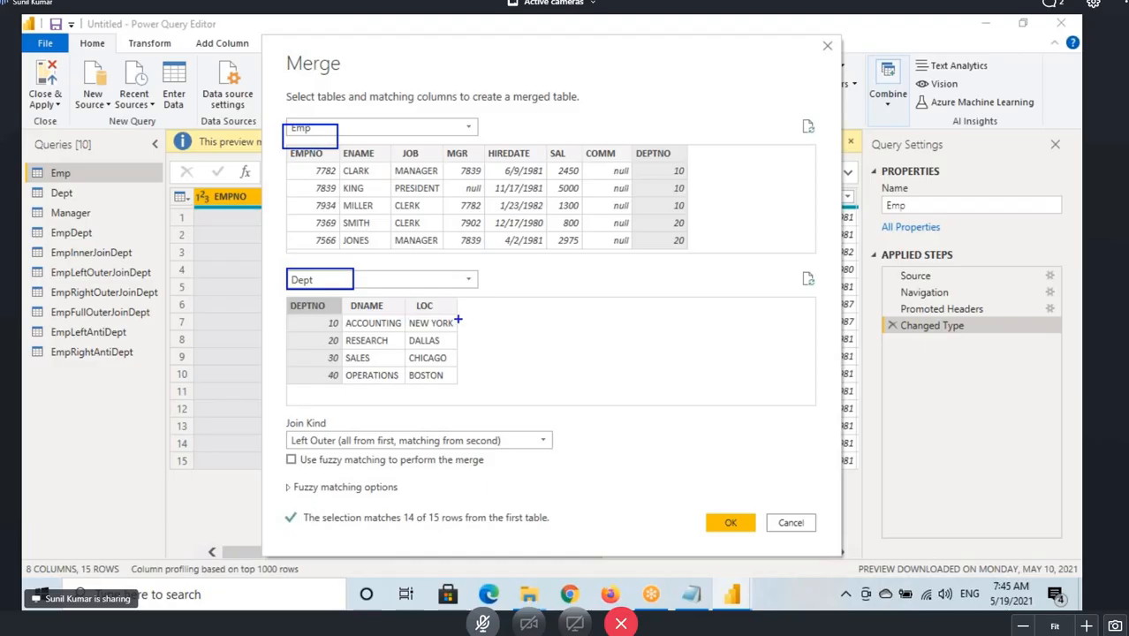
left_click_drag(759, 113, 780, 97)
left_click_drag(806, 97, 807, 135)
mouse_move(819, 90)
left_mouse_down()
mouse_move(814, 81)
mouse_move(749, 168)
mouse_move(790, 90)
left_mouse_up()
left_click_drag(935, 100, 933, 141)
left_click_drag(949, 103, 954, 133)
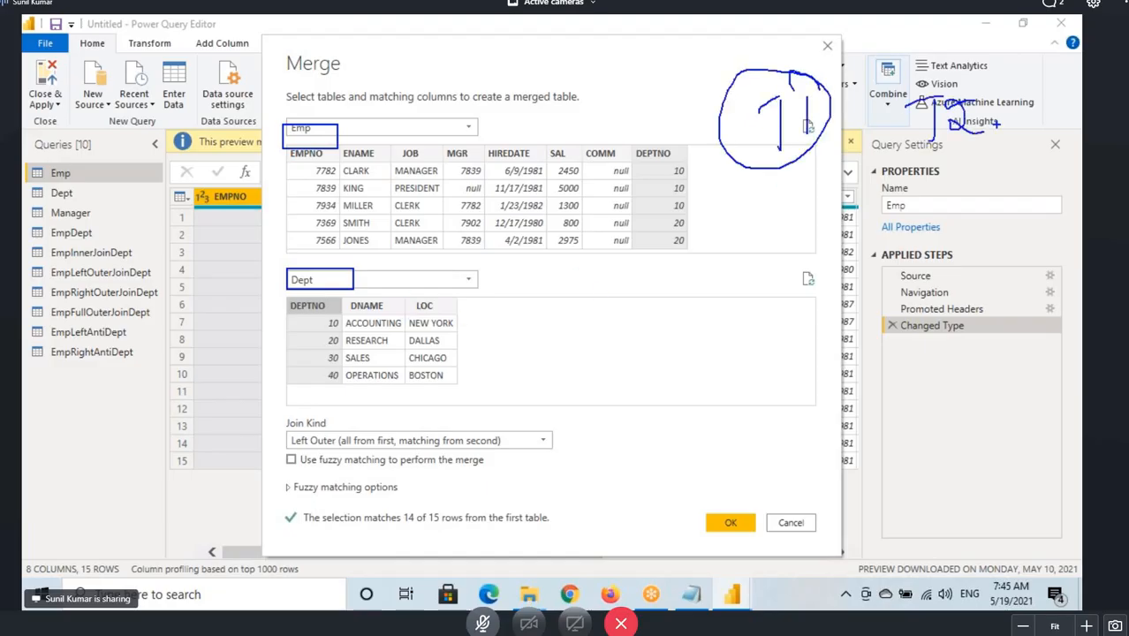
mouse_move(1021, 89)
left_mouse_down()
mouse_move(1025, 123)
mouse_move(1040, 125)
left_mouse_up()
mouse_move(1053, 65)
left_mouse_down()
mouse_move(1001, 55)
mouse_move(910, 76)
mouse_move(971, 124)
left_mouse_up()
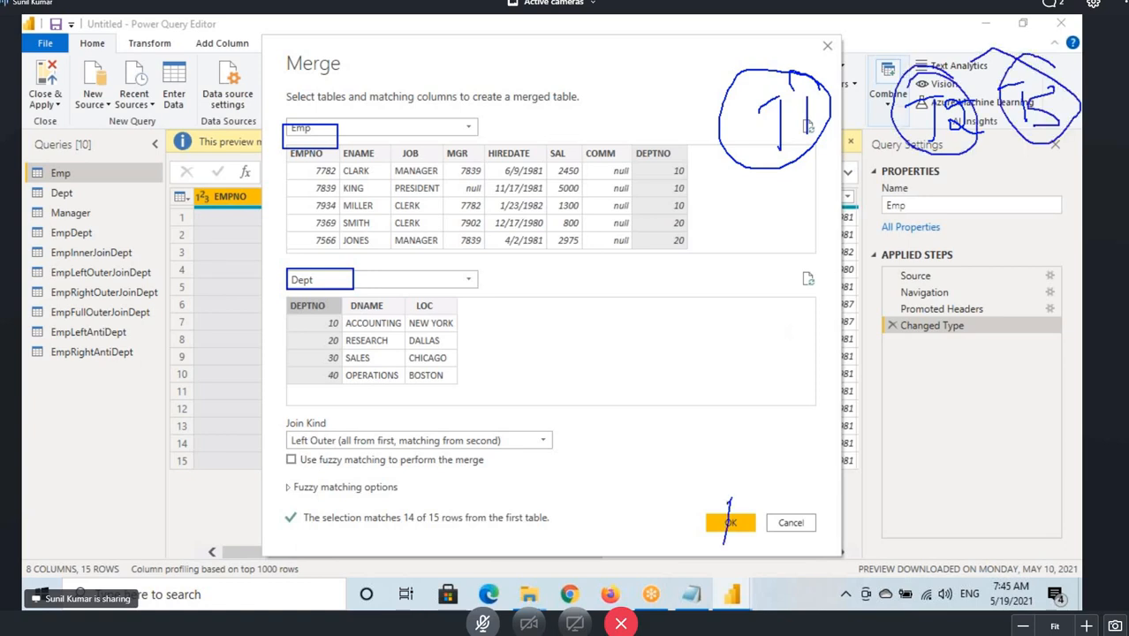
left_click_drag(730, 501, 714, 517)
mouse_move(796, 488)
left_mouse_down()
mouse_move(788, 531)
mouse_move(777, 507)
left_mouse_up()
mouse_move(840, 465)
left_mouse_down()
mouse_move(749, 472)
mouse_move(826, 426)
left_mouse_up()
mouse_move(807, 230)
left_mouse_down()
mouse_move(790, 153)
mouse_move(775, 494)
left_mouse_up()
left_click_drag(941, 155, 775, 484)
left_click_drag(1037, 147, 815, 457)
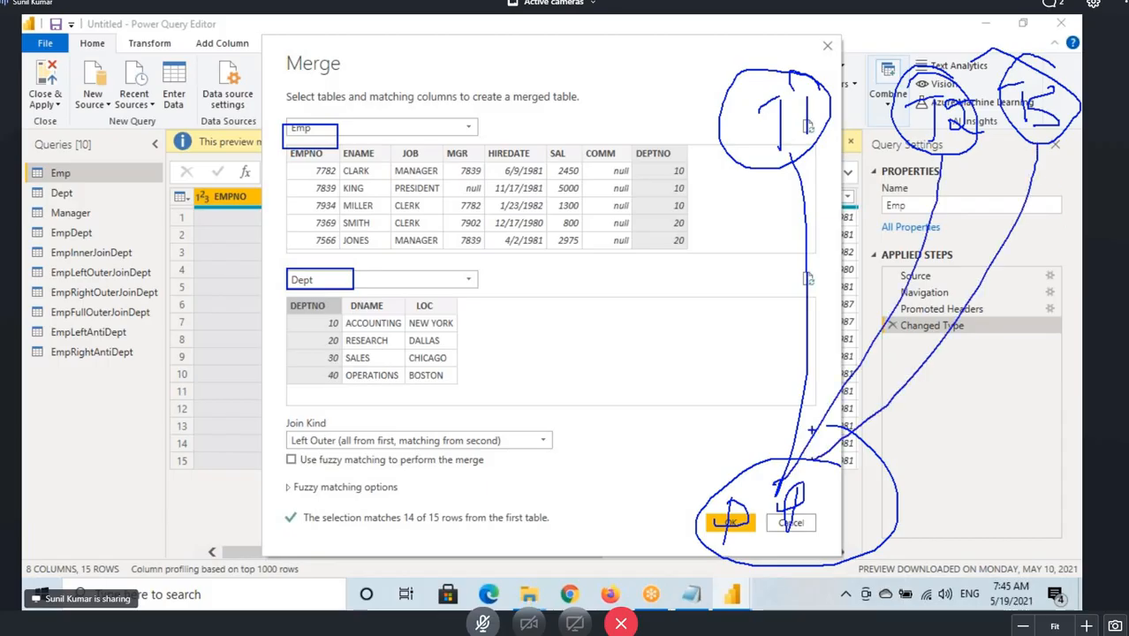
left_click_drag(740, 76, 624, 95)
left_click_drag(922, 73, 643, 104)
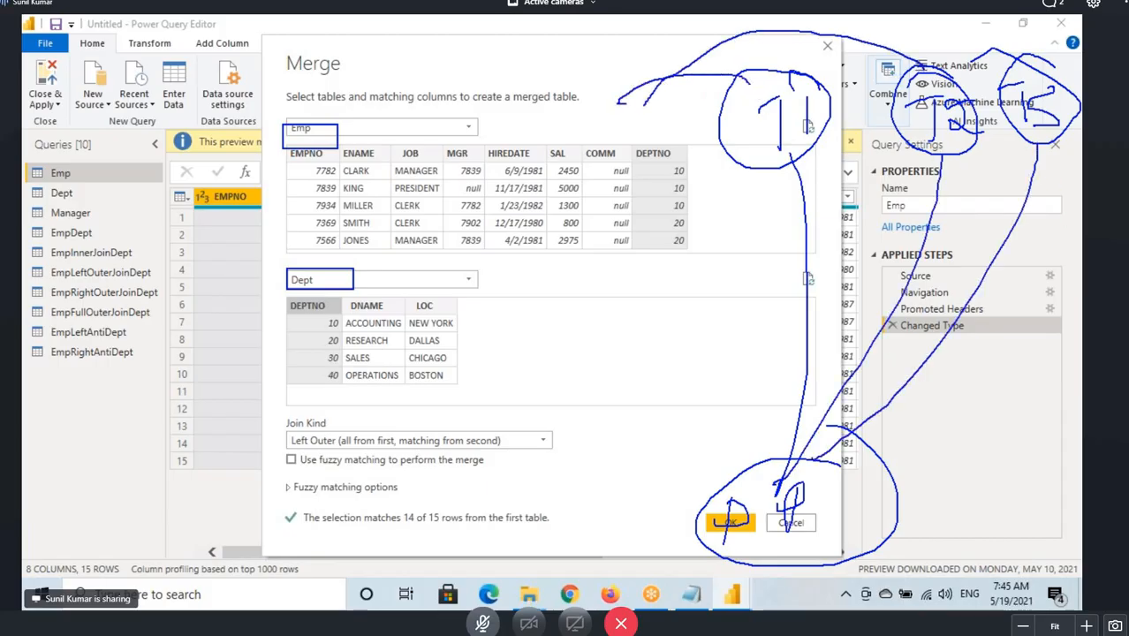
mouse_move(1028, 68)
left_mouse_down()
mouse_move(655, 92)
mouse_move(653, 105)
left_mouse_up()
left_click_drag(530, 72, 530, 134)
mouse_move(511, 90)
left_mouse_down()
mouse_move(558, 68)
mouse_move(544, 39)
mouse_move(680, 97)
mouse_move(535, 63)
left_mouse_up()
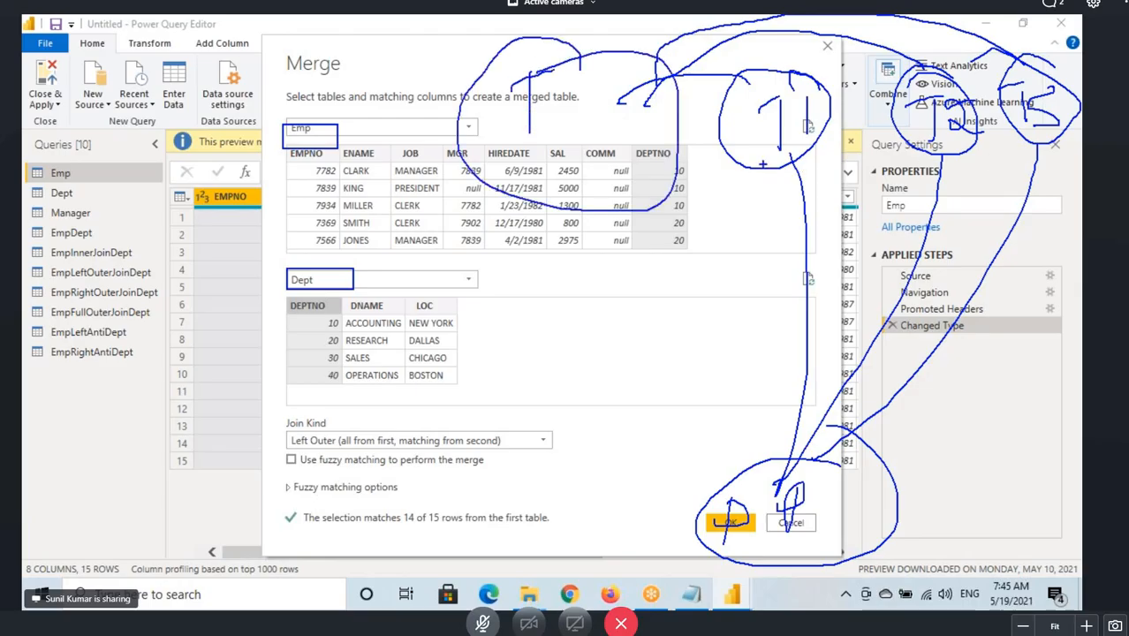
left_click_drag(747, 161, 827, 147)
left_click_drag(920, 155, 1081, 125)
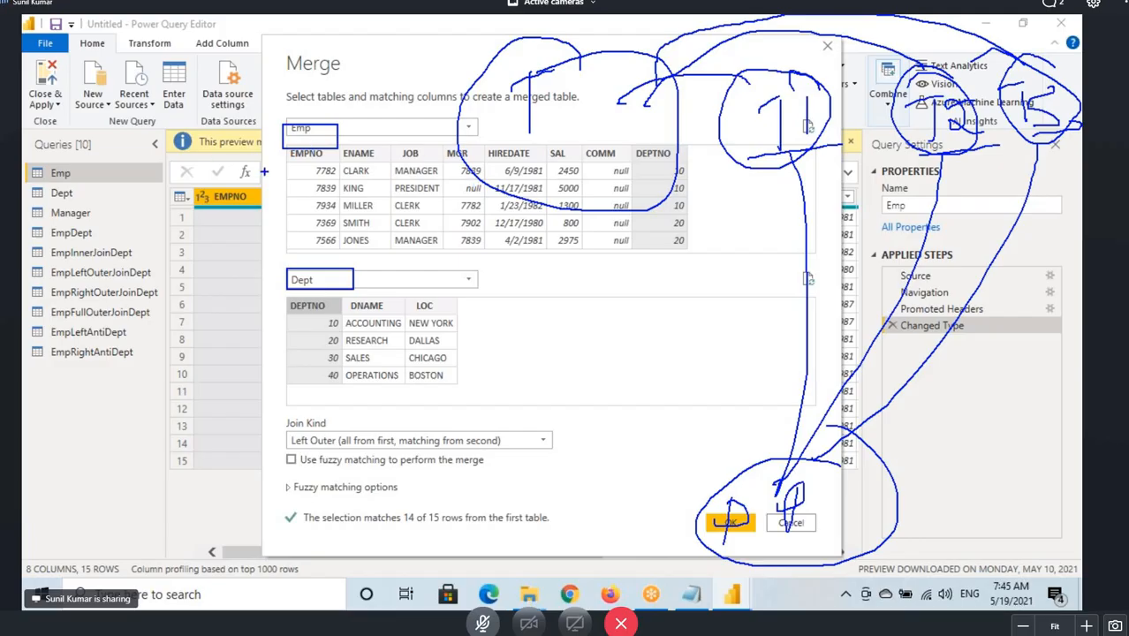
mouse_move(302, 177)
left_mouse_down()
mouse_move(335, 221)
mouse_move(401, 170)
left_mouse_up()
left_click_drag(351, 330, 398, 280)
mouse_move(309, 168)
left_mouse_down()
mouse_move(329, 227)
mouse_move(429, 172)
left_mouse_up()
left_click_drag(355, 331, 421, 280)
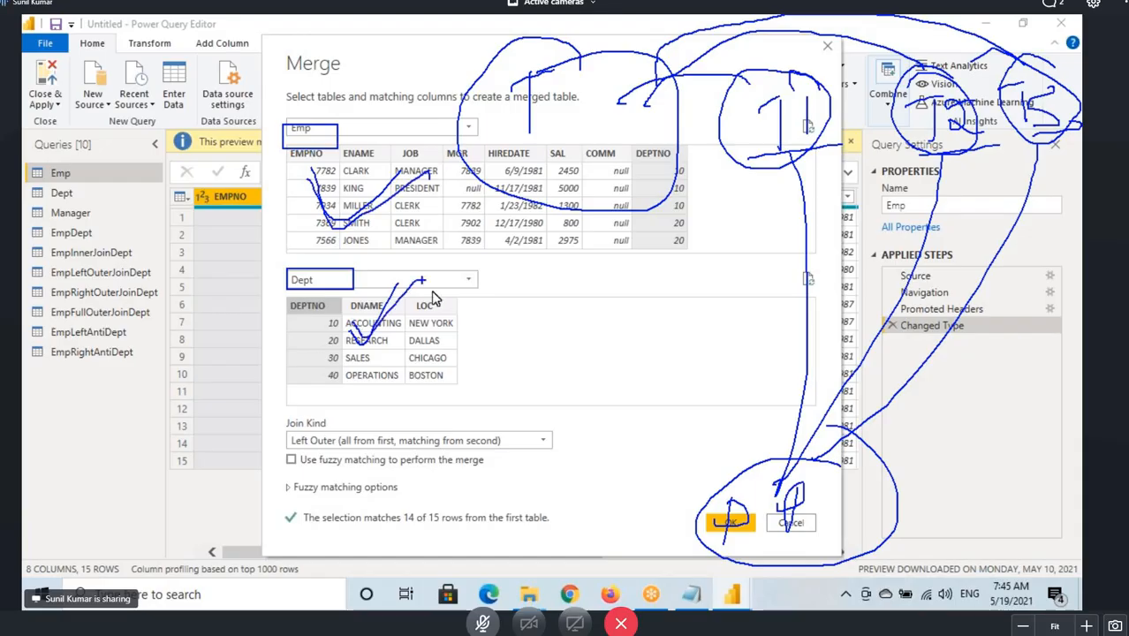
Add the note "How to Join More than 2 Tables" to the notes file.
key("alt+Tab")
type("H")
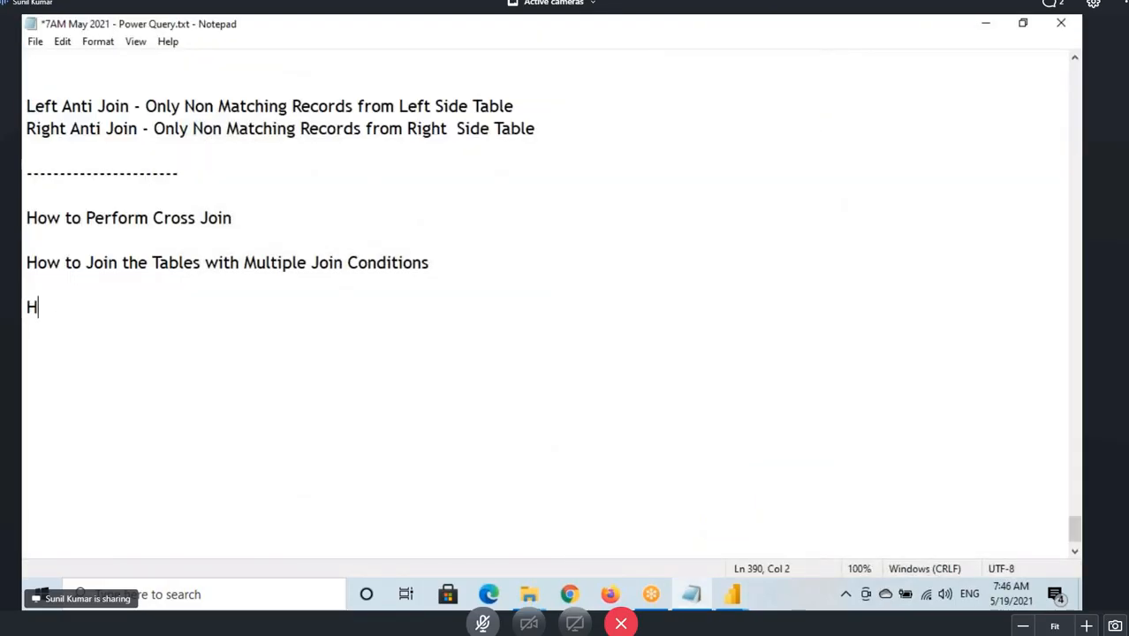
type("ow to Joi")
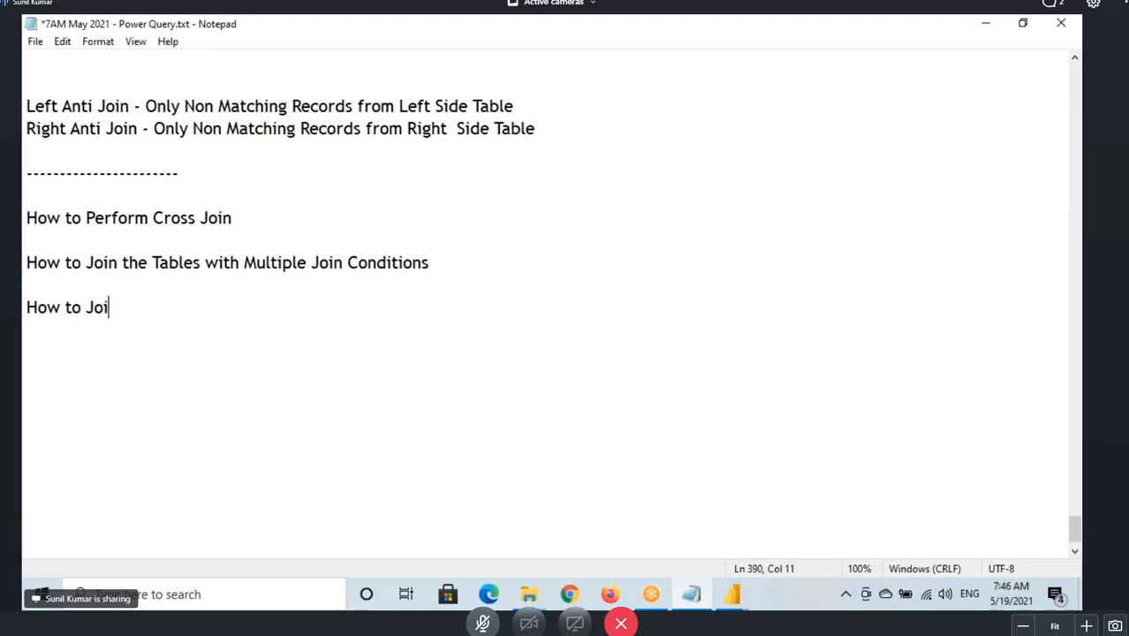
type("n More than")
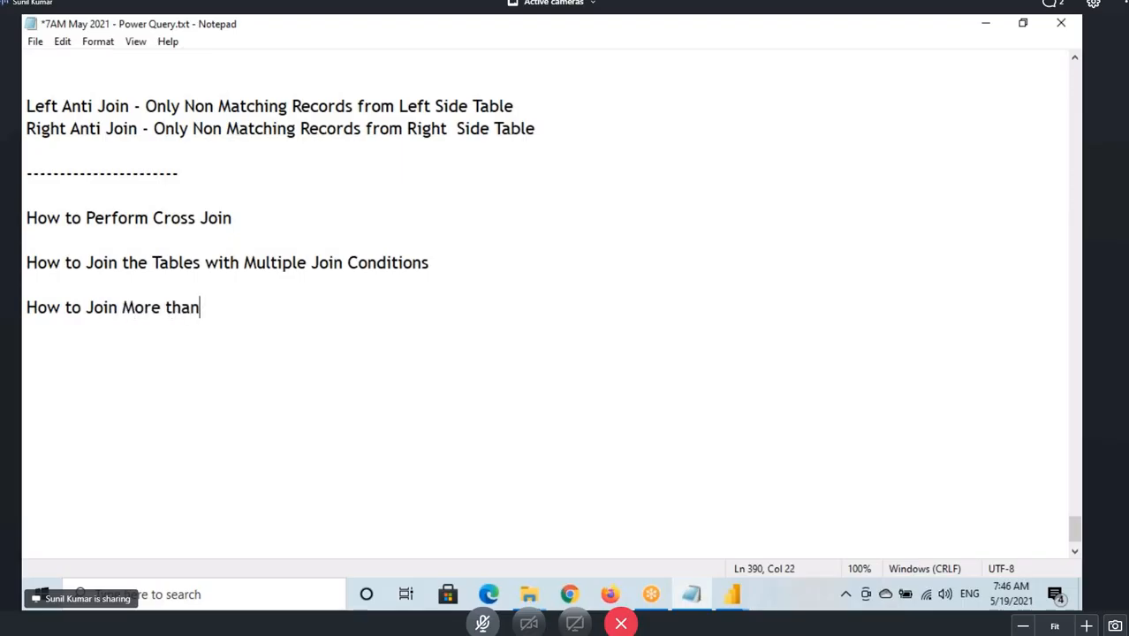
type(" 2 Tables")
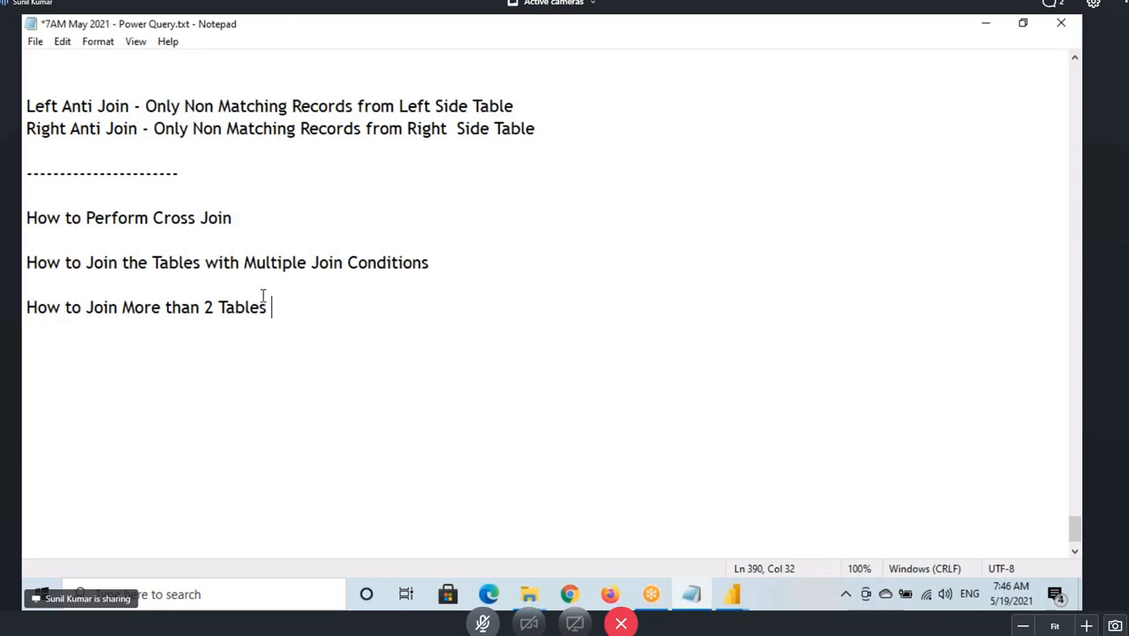
left_click(481, 263)
Scroll up in the notes and highlight the "6. Self Join" entry in the list of join types.
mouse_move(751, 585)
left_click(806, 537)
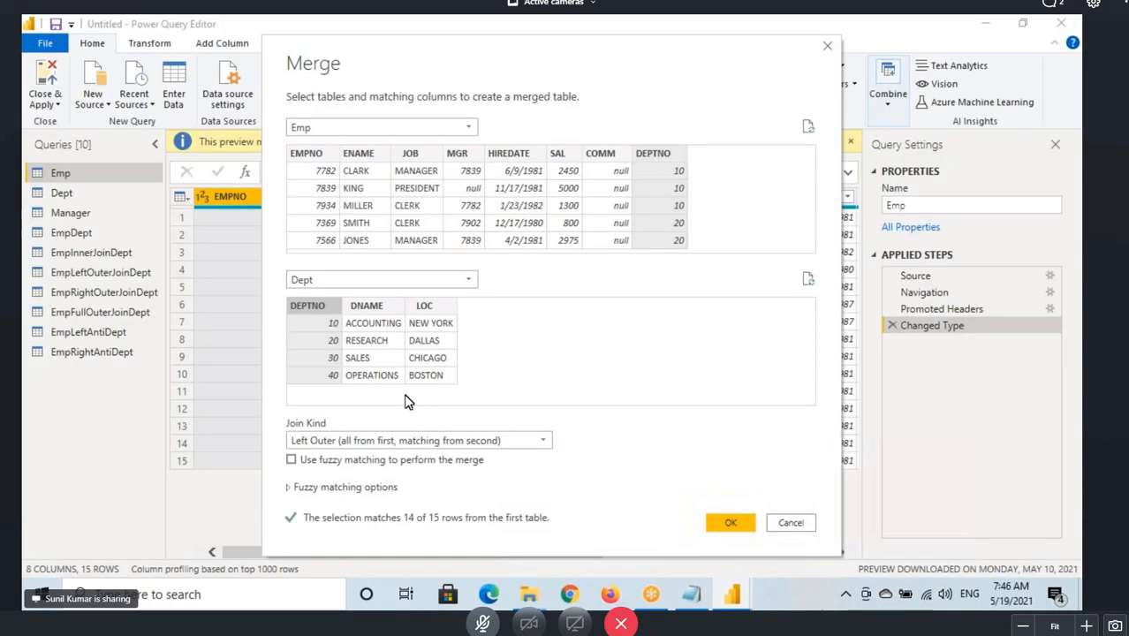
left_click(690, 594)
scroll(763, 275, "up", 3)
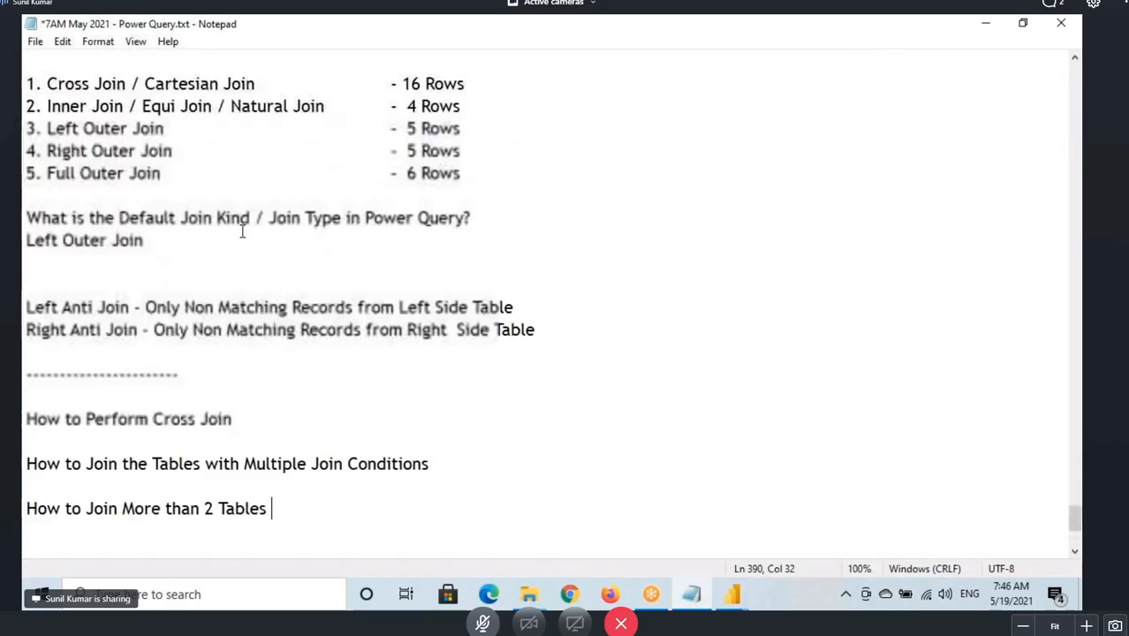
left_click_drag(1072, 521, 1072, 343)
left_click_drag(26, 396, 122, 396)
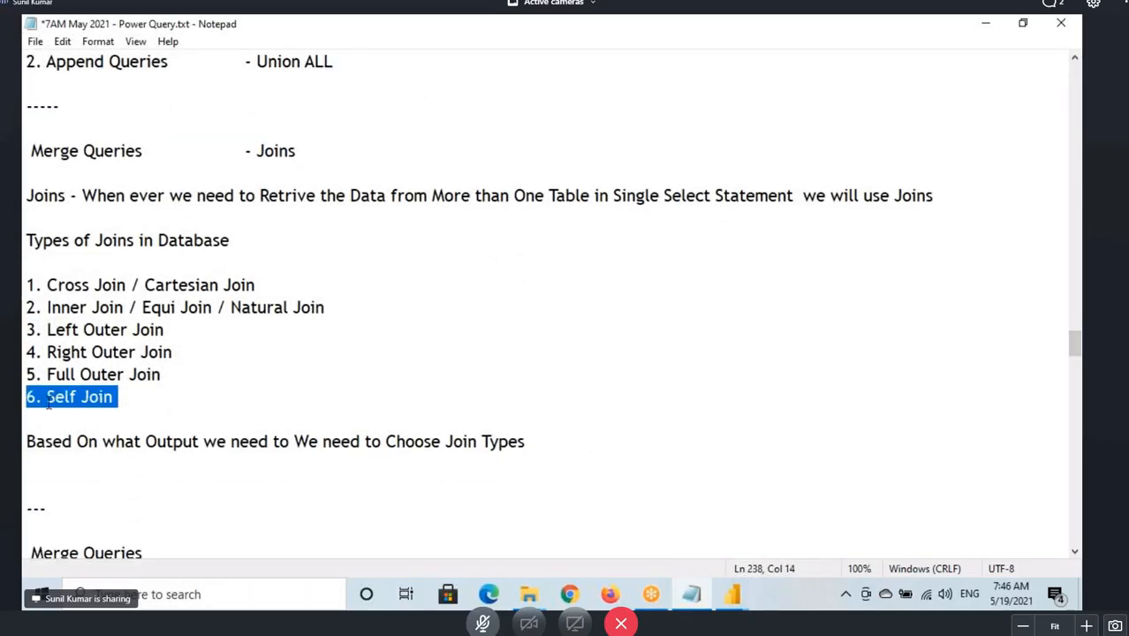
Add the note "What is Self Join? How to Perform it?" at the end of the notes file.
left_click_drag(46, 396, 121, 397)
scroll(547, 433, "down", 5)
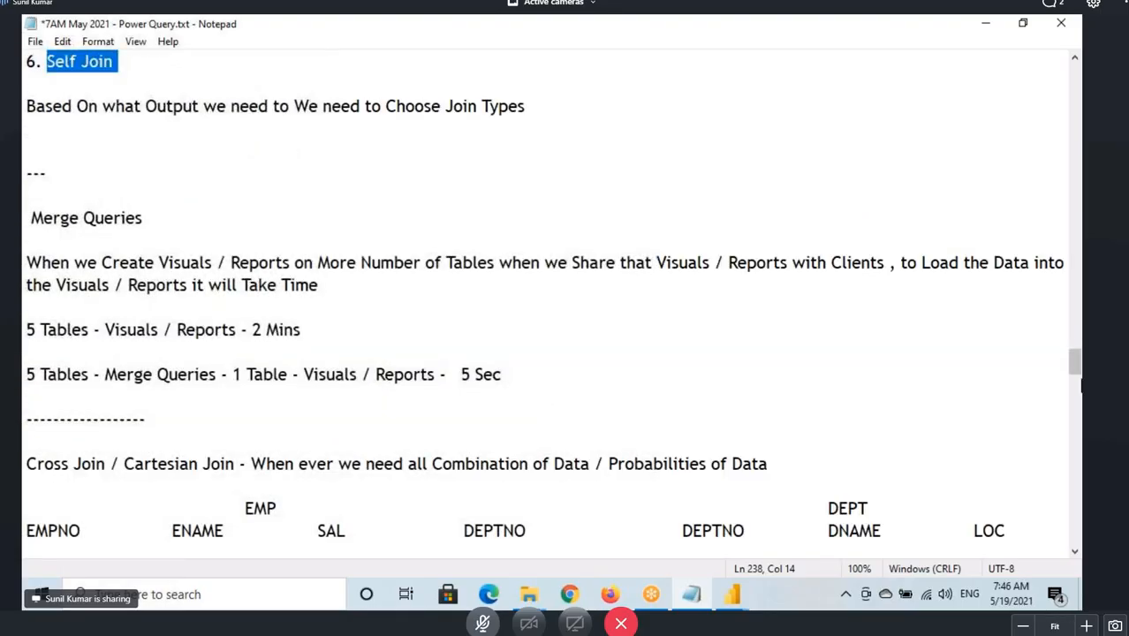
left_click_drag(1077, 385, 1076, 501)
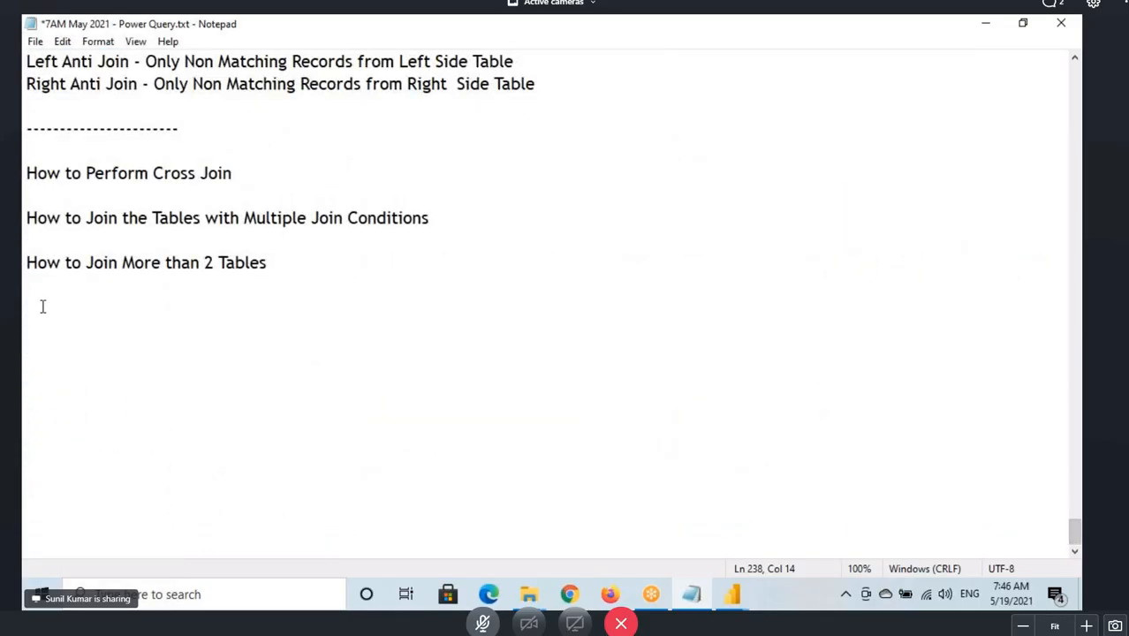
left_click(40, 306)
type("What is Self Join")
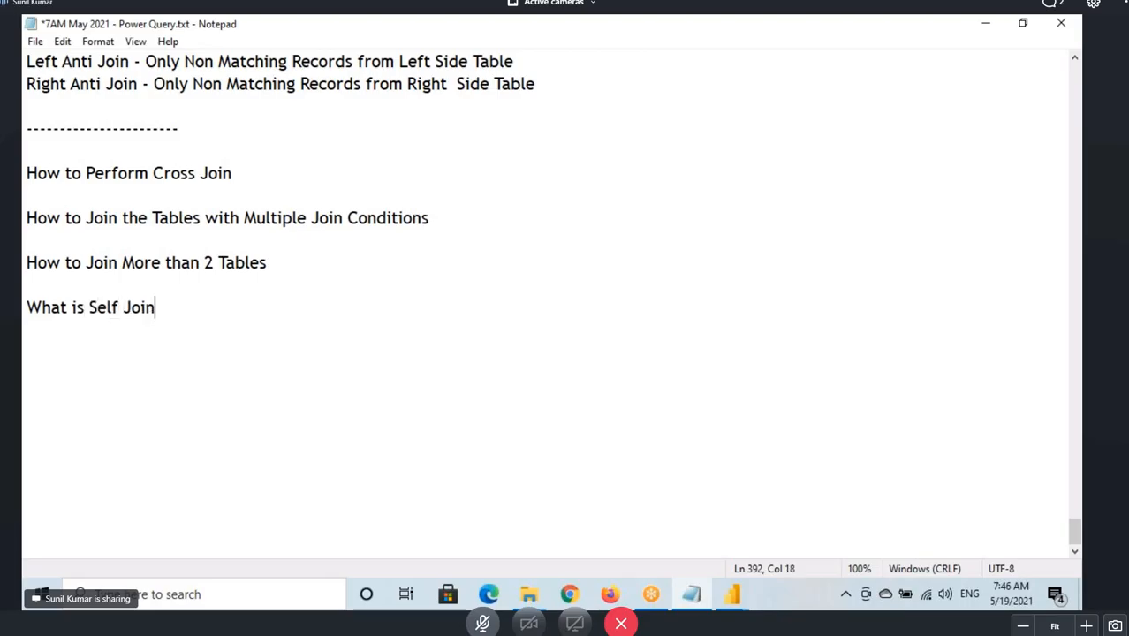
type("? How to ")
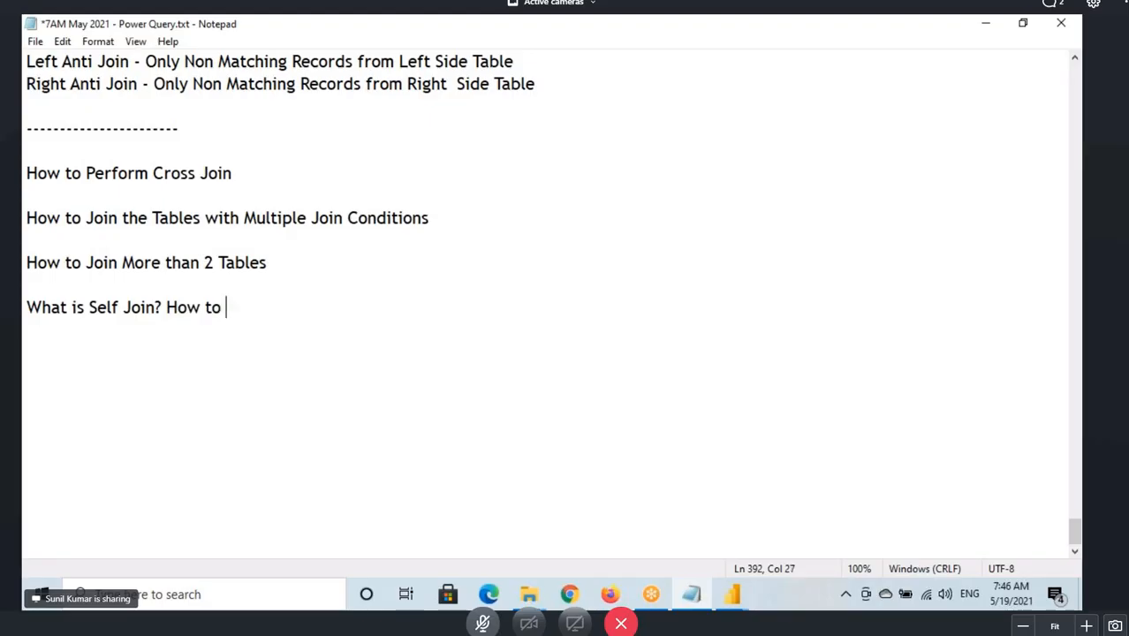
type("Perform")
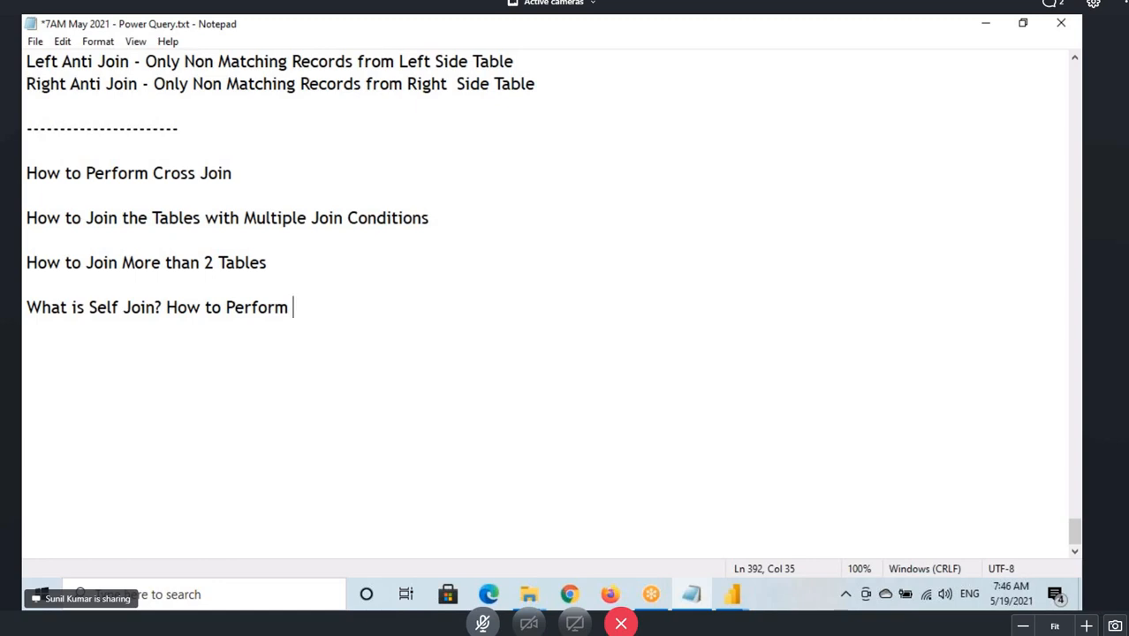
type("it?")
Highlight the self join note and annotate the Merge dialog's "Use fuzzy matching to perform the merge" option.
left_click_drag(108, 307, 315, 307)
left_click(545, 373)
mouse_move(732, 593)
left_click(795, 525)
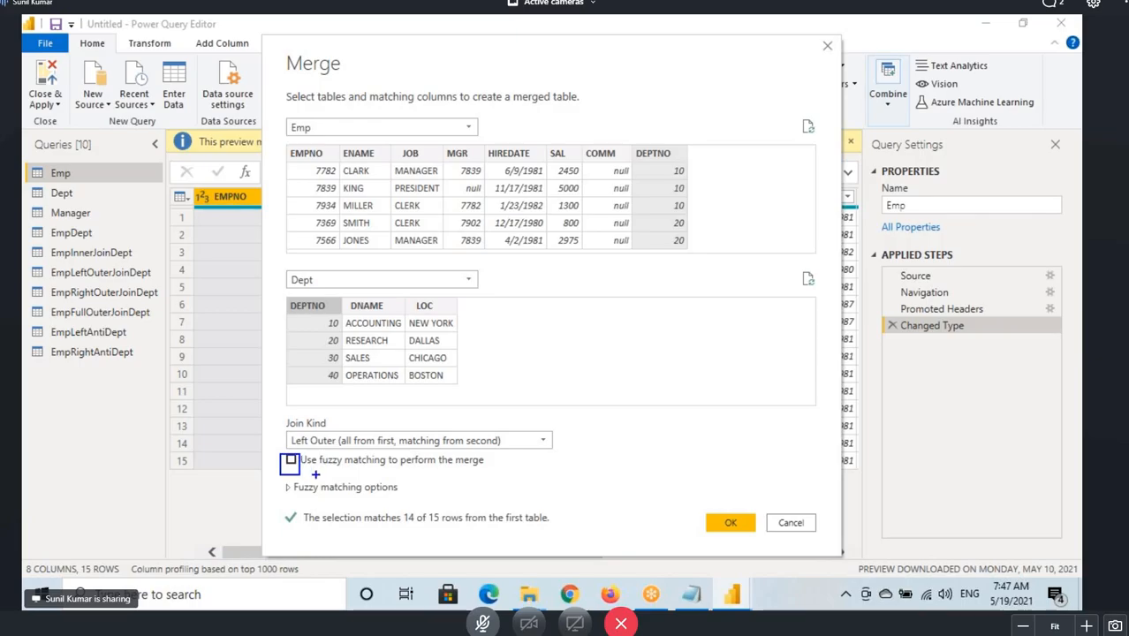
left_click_drag(314, 469, 414, 468)
left_click_drag(281, 460, 303, 415)
left_click_drag(288, 467, 319, 387)
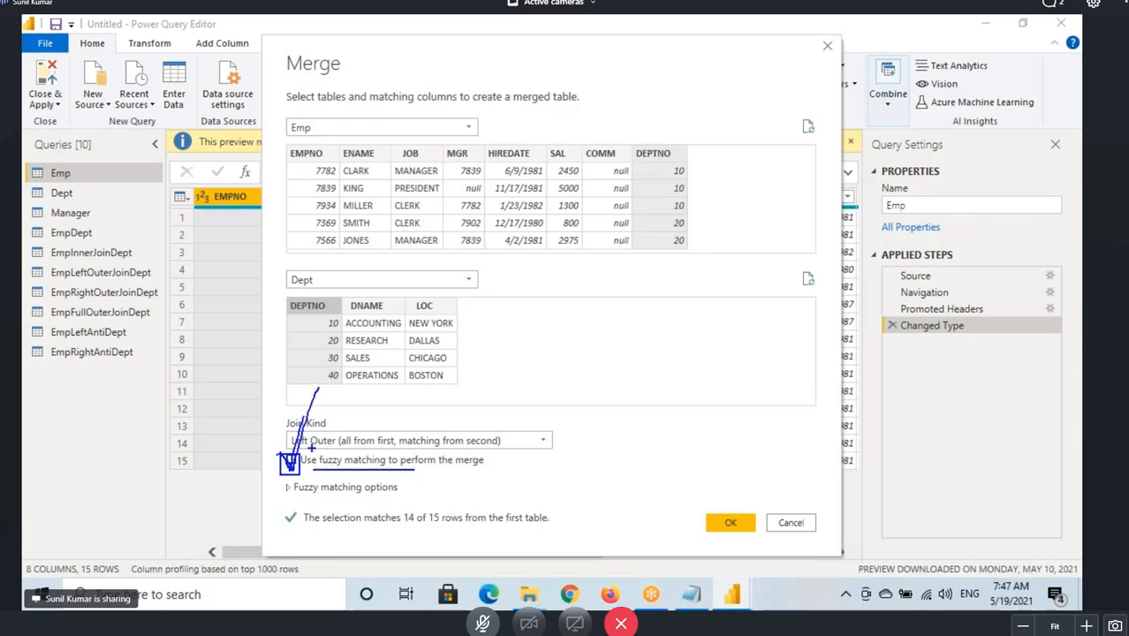
key("Escape")
Add the note "What is Use Fuzzy Match" below the self join note.
left_click(692, 596)
left_click(36, 342)
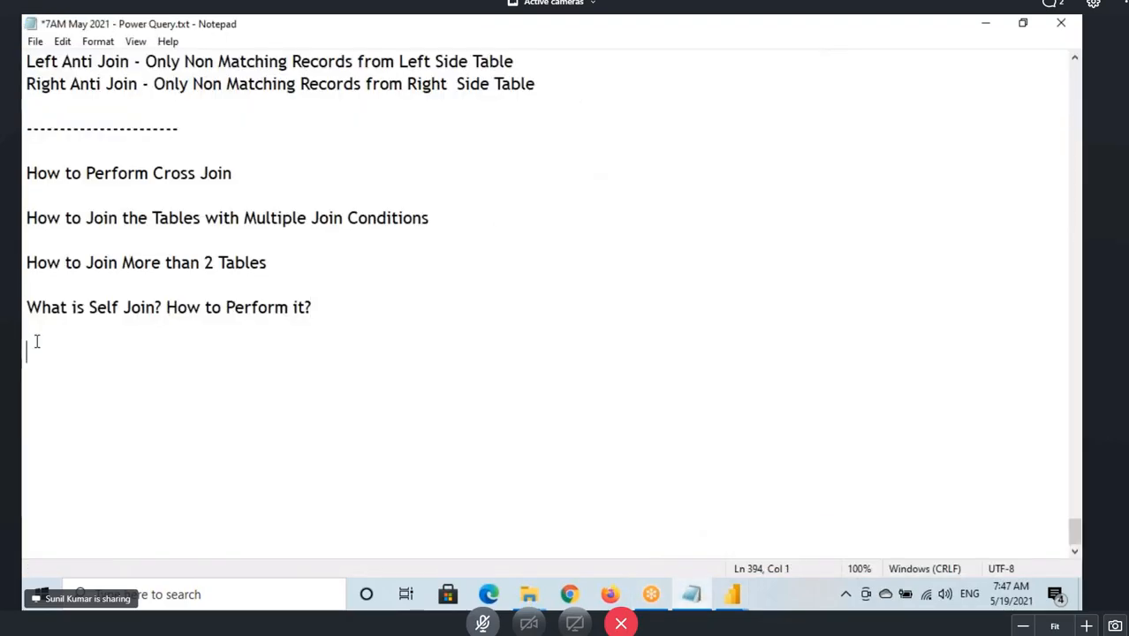
type("U")
key("BackSpace")
type("What is U")
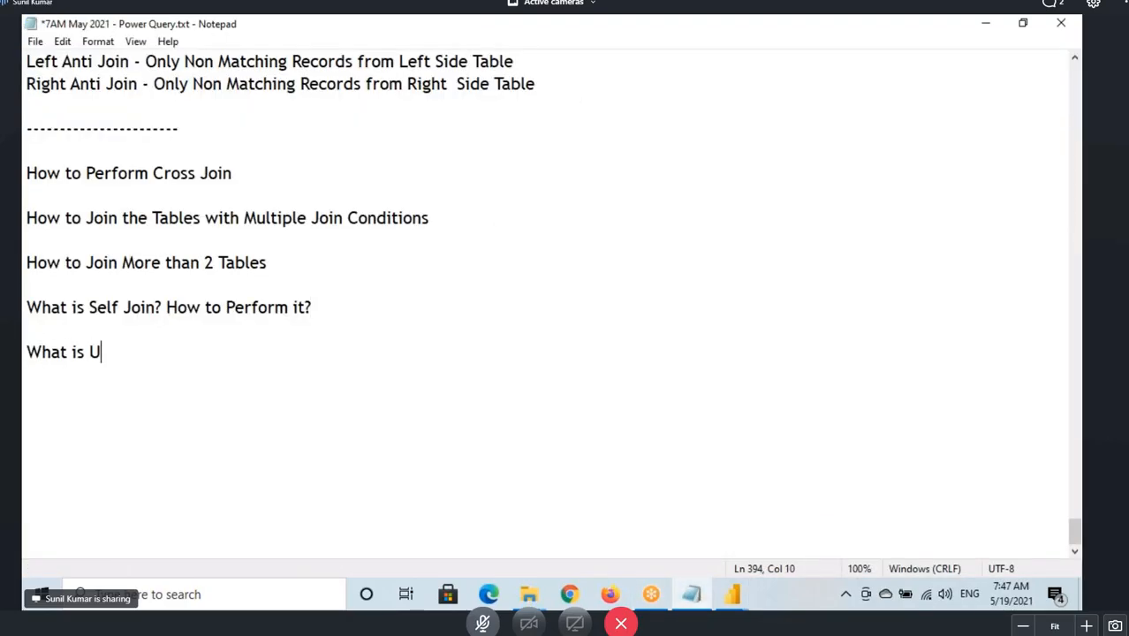
type("se Fuzzy Match")
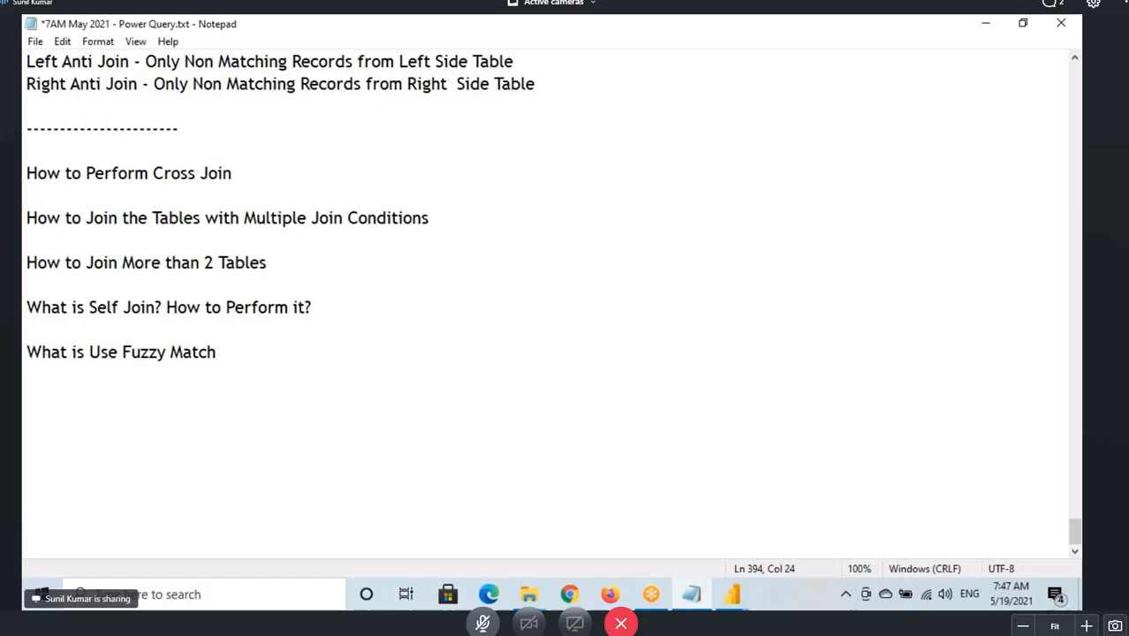
Append question marks to the cross join, multiple conditions, more than 2 tables and fuzzy match notes, then save the file.
left_click(256, 176)
type("?")
left_click(466, 226)
type("?")
left_click(270, 264)
type("?")
left_click(231, 362)
type("?")
left_click_drag(25, 174, 259, 363)
left_click(253, 359)
key("ctrl+s")
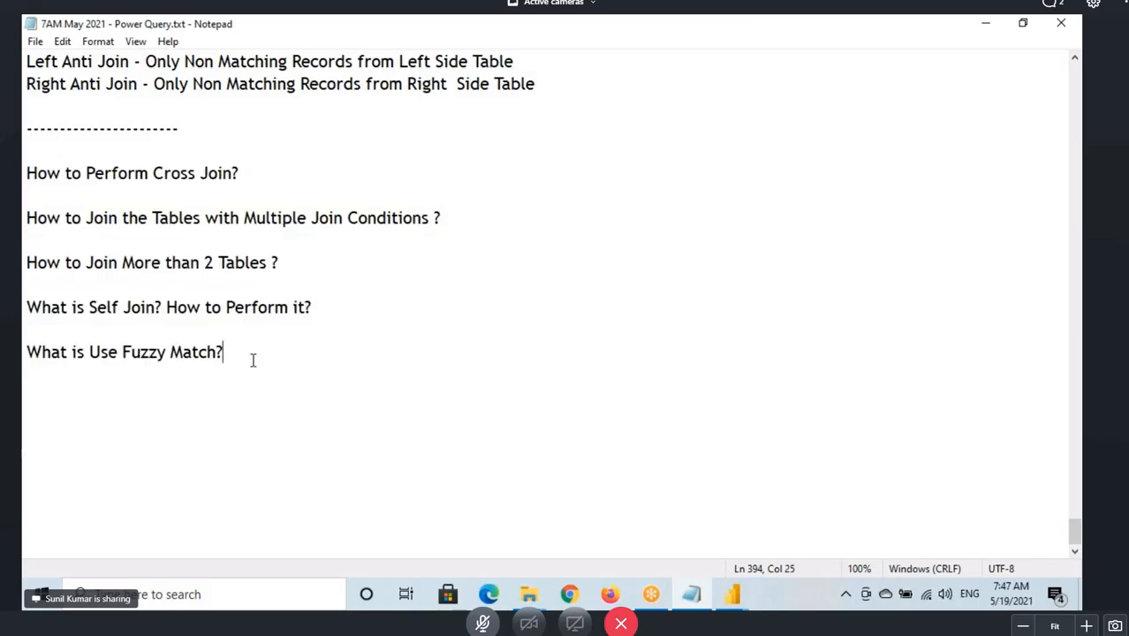
Confirm the open Emp–Dept merge in Power Query Editor, then delete the newly created merged query.
scroll(196, 335, "up", 3)
scroll(204, 304, "up", 2)
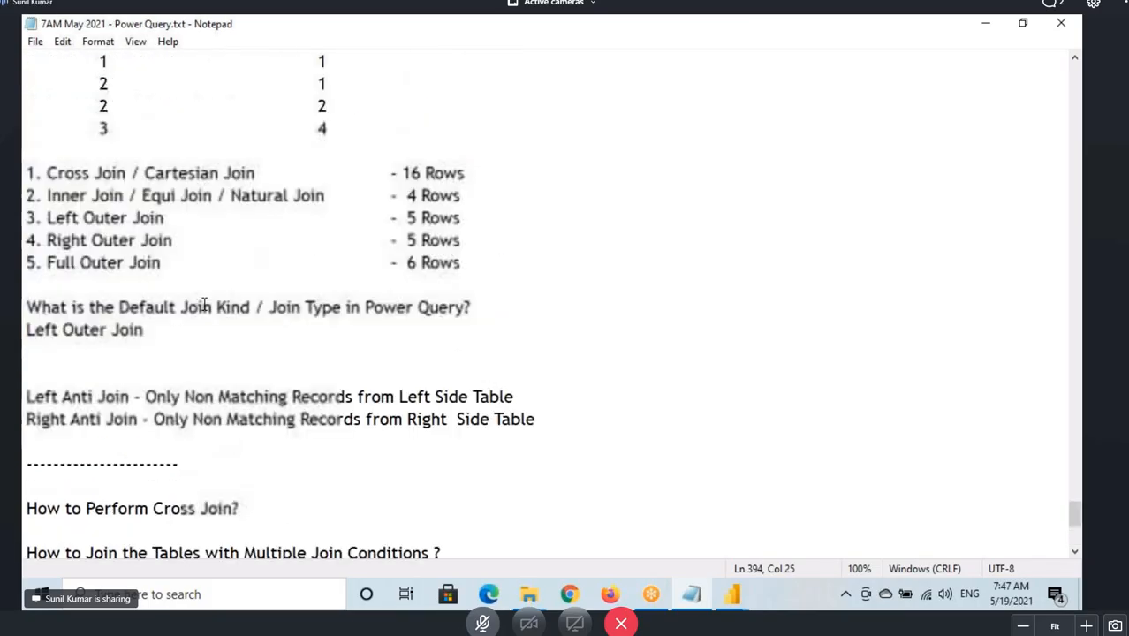
scroll(181, 253, "up", 3)
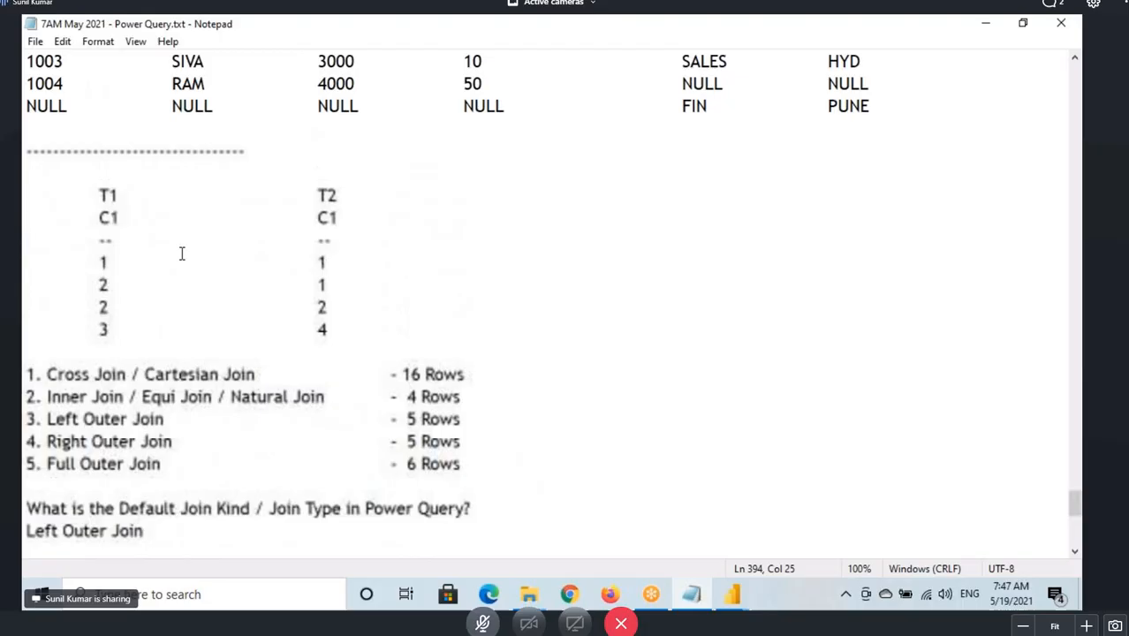
left_click(731, 593)
left_click(779, 521)
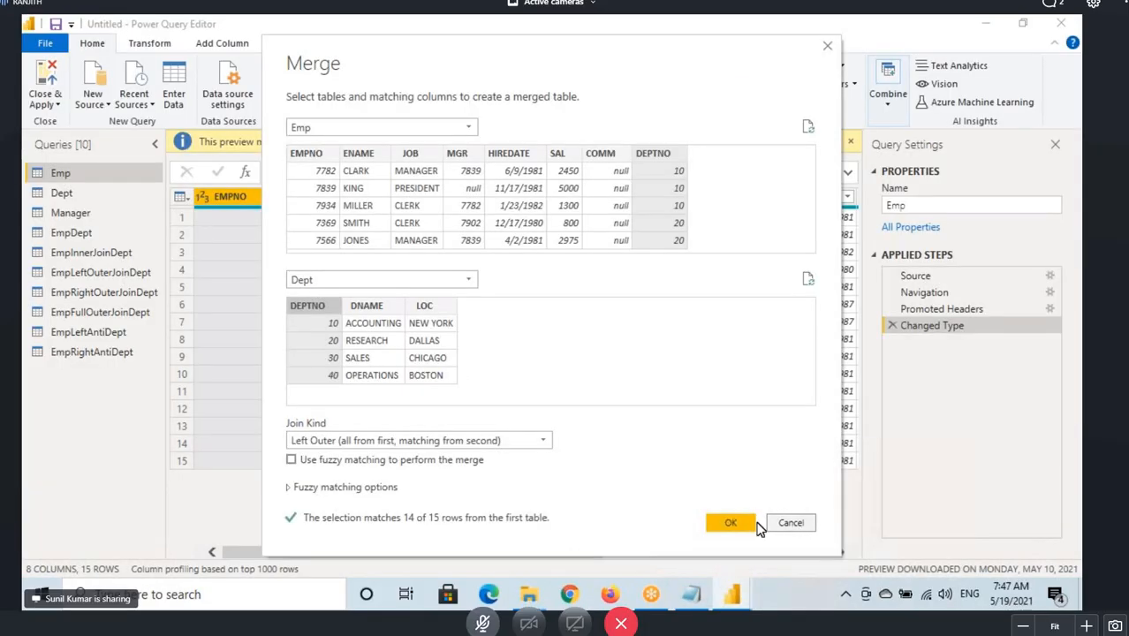
left_click(726, 524)
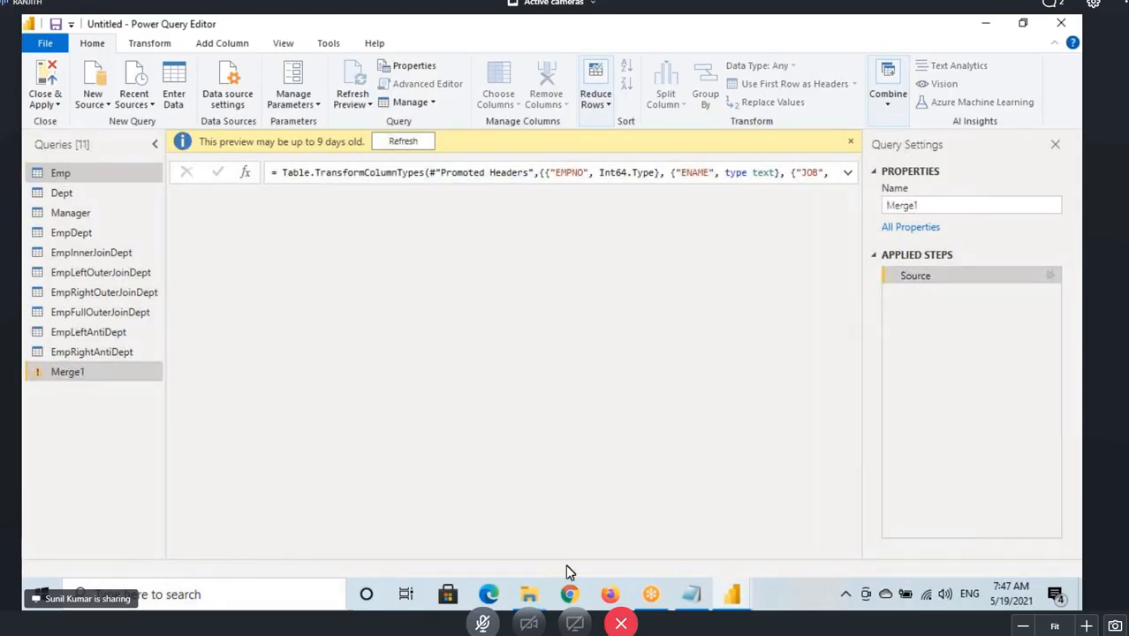
mouse_move(654, 600)
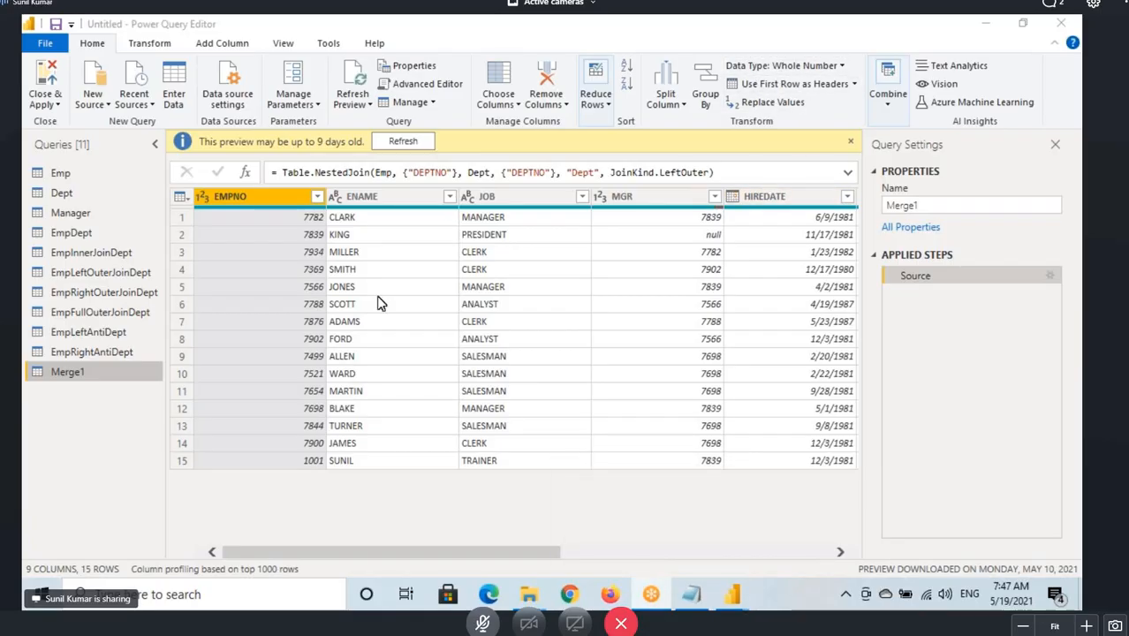
right_click(89, 372)
left_click(137, 324)
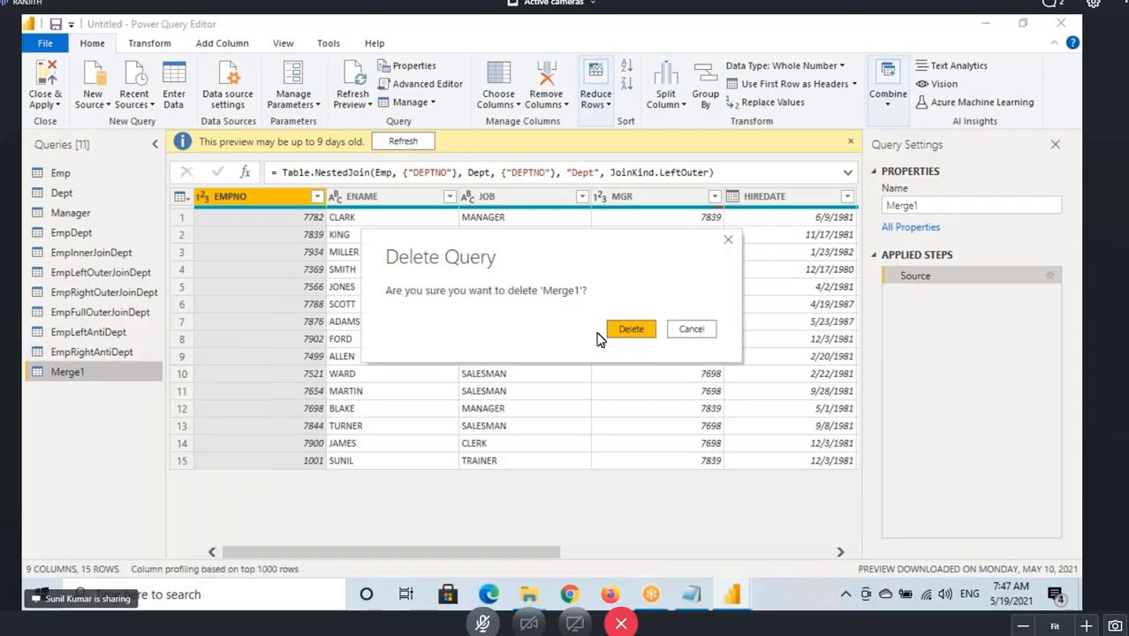
left_click(627, 336)
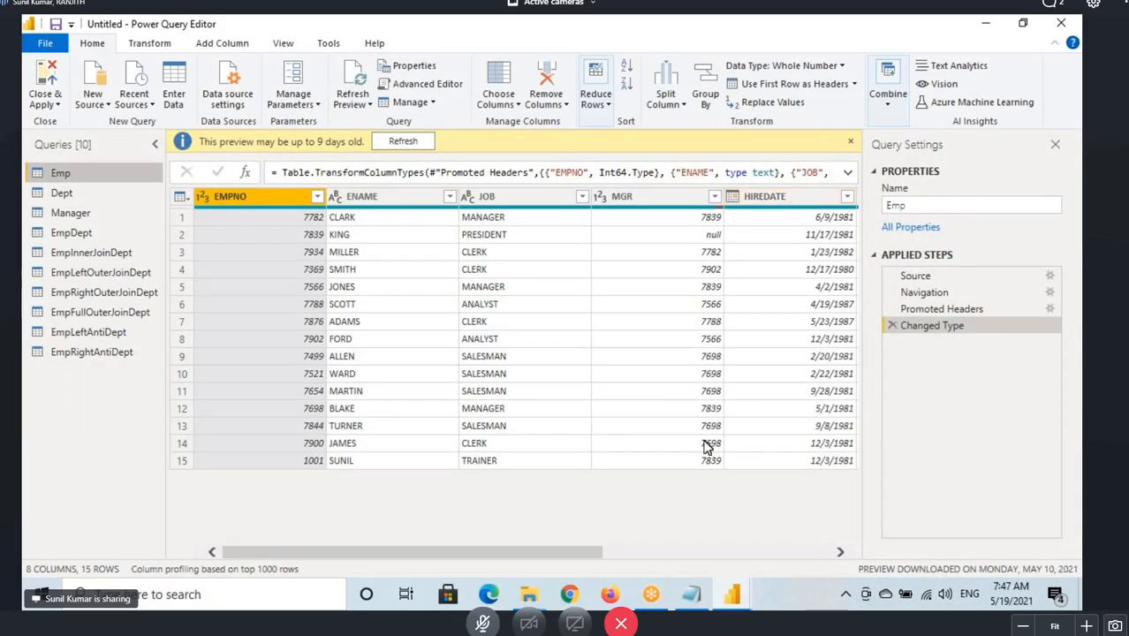
Browse the Emp, Dept and joined queries' data to review the existing join results.
left_click_drag(512, 551, 740, 552)
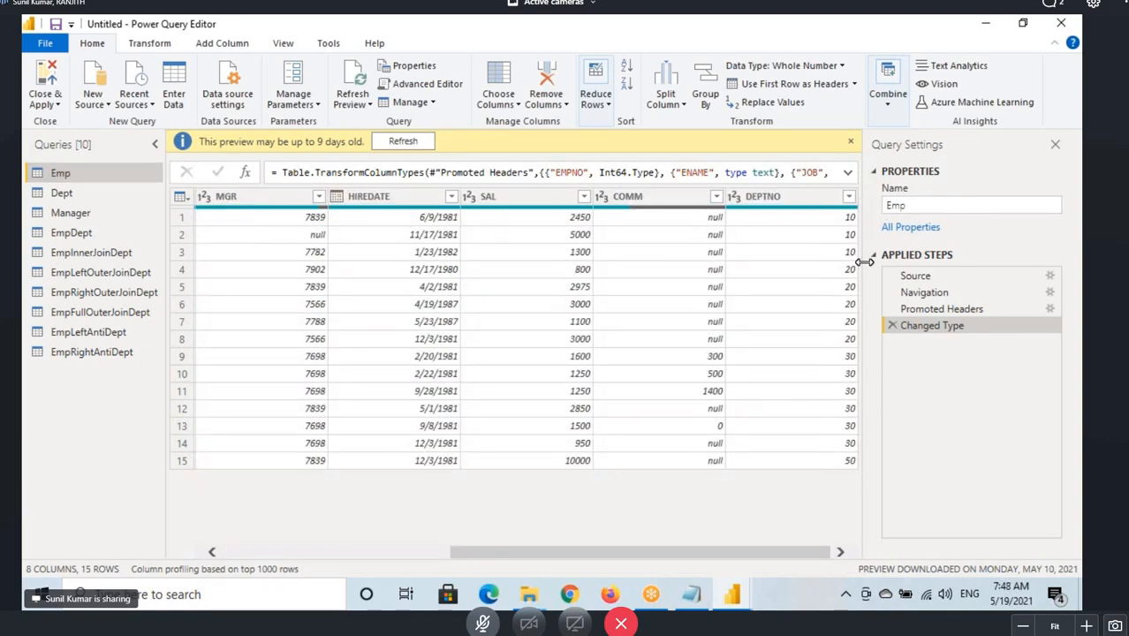
left_click(53, 195)
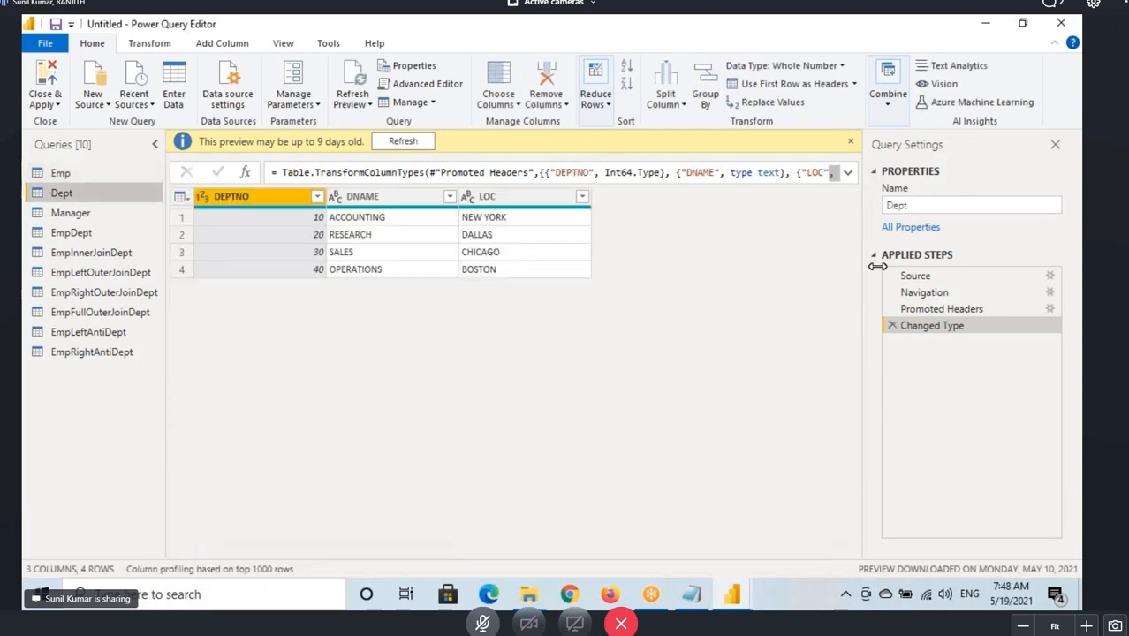
left_click(876, 167)
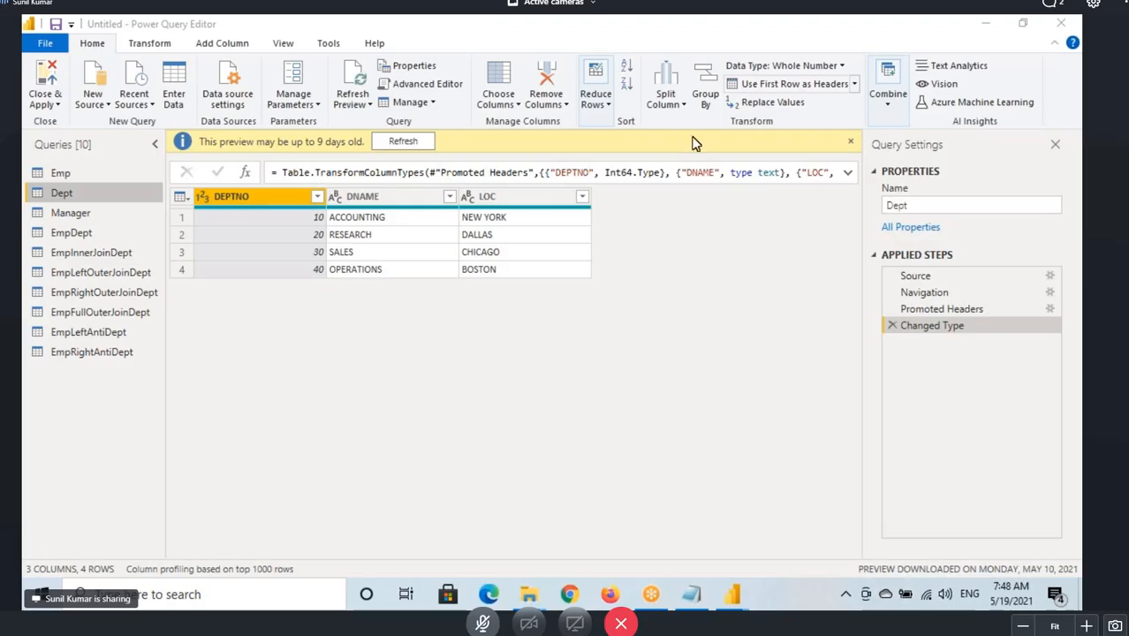
left_click(91, 352)
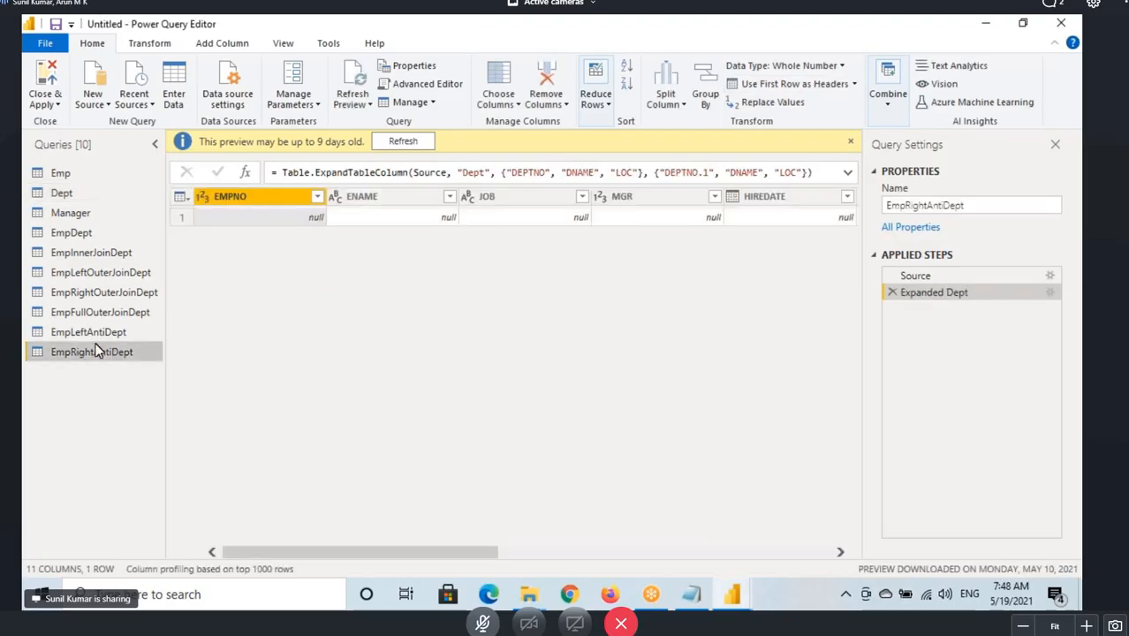
left_click(78, 255)
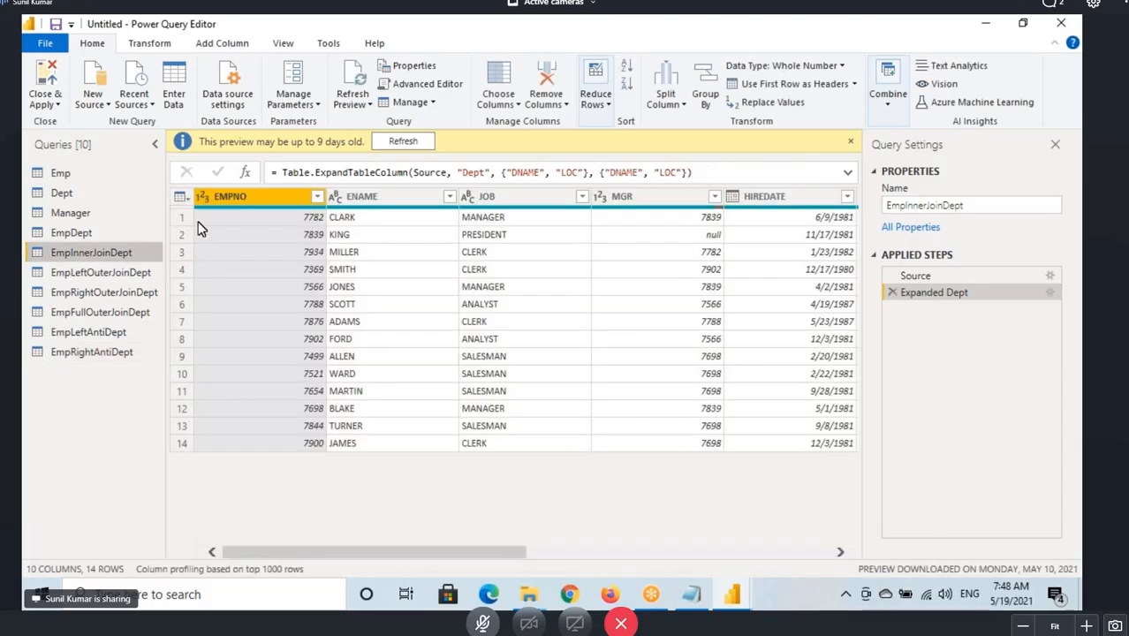
left_click(180, 197)
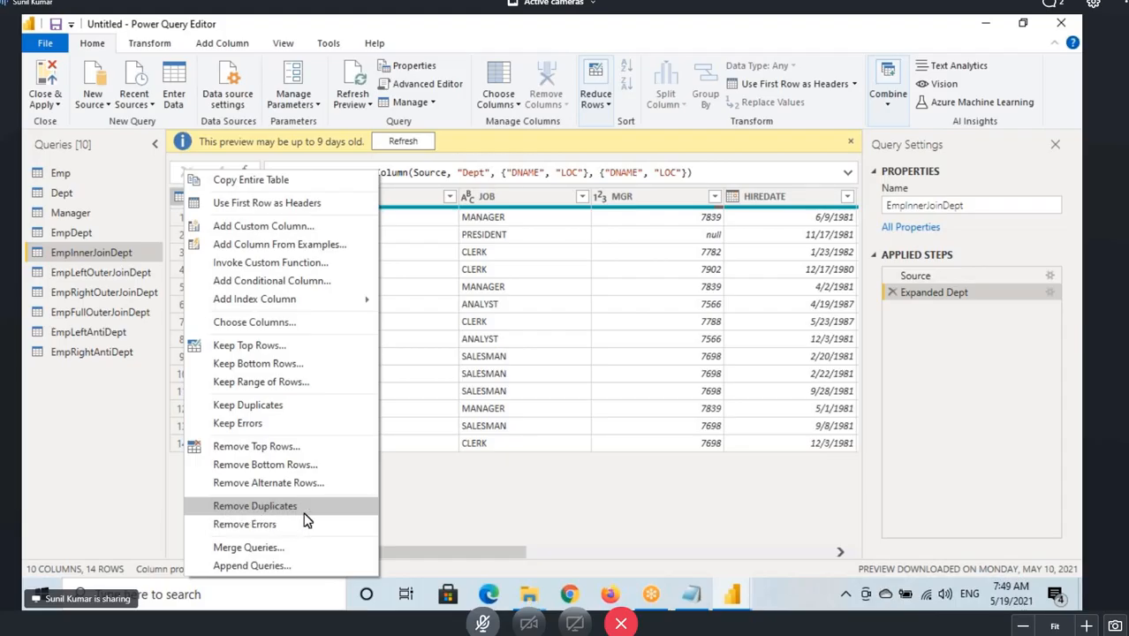
left_click(757, 63)
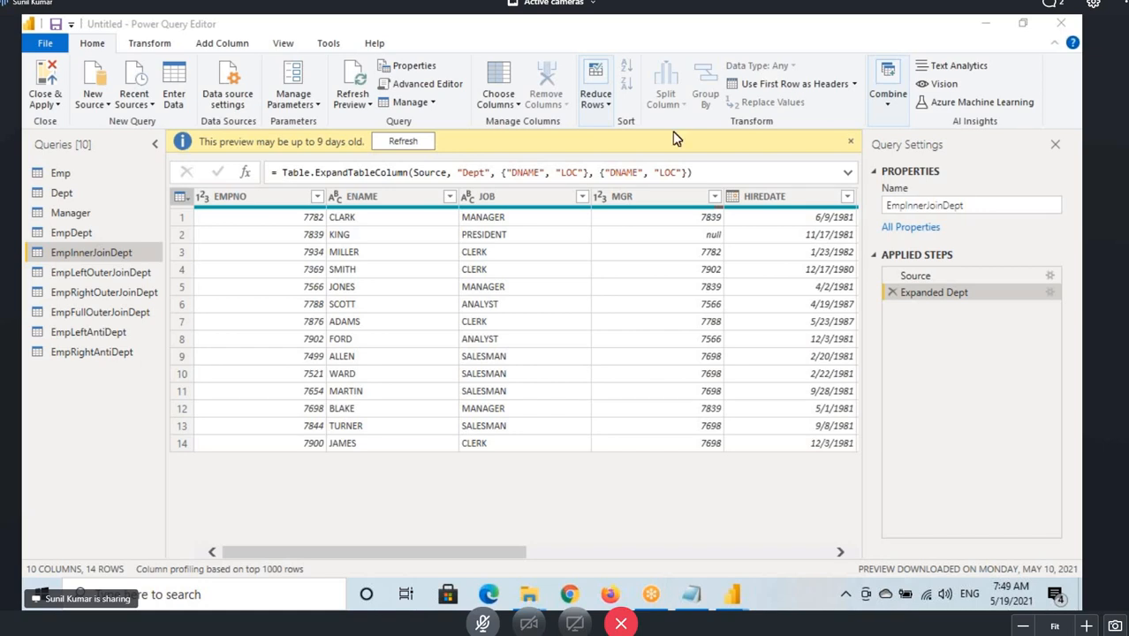
Annotate the query list to show Emp and Dept combining into the EmpDept query.
left_click(66, 177)
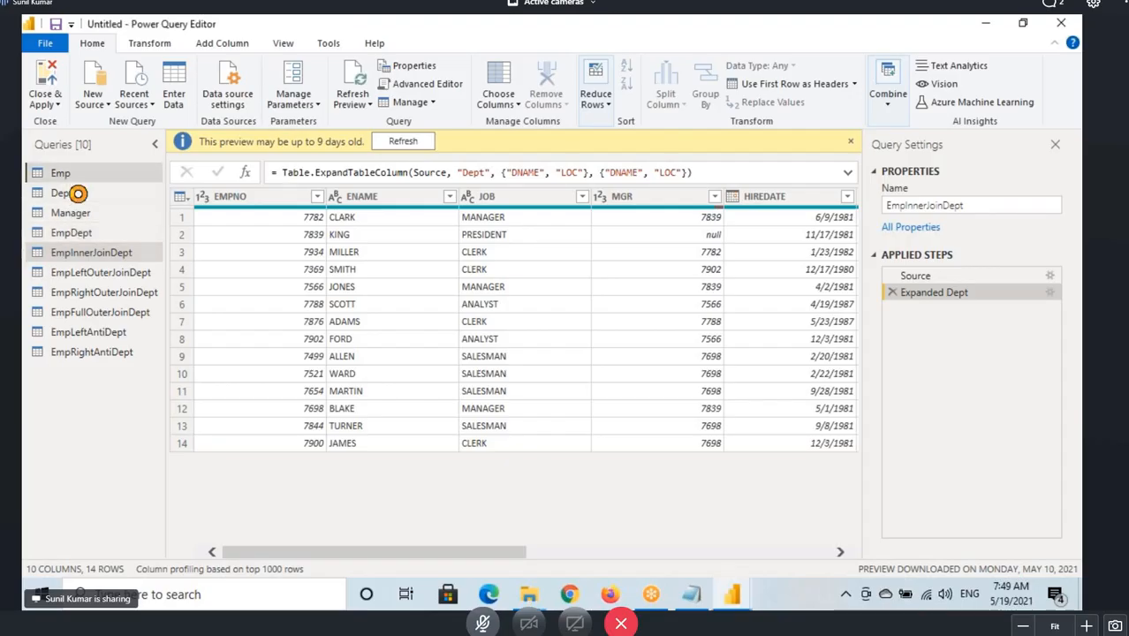
mouse_move(29, 173)
left_mouse_down()
mouse_move(92, 200)
mouse_move(120, 189)
mouse_move(91, 236)
mouse_move(40, 231)
mouse_move(99, 232)
mouse_move(214, 353)
mouse_move(69, 454)
left_mouse_up()
mouse_move(84, 393)
left_mouse_down()
mouse_move(76, 440)
mouse_move(143, 448)
left_mouse_up()
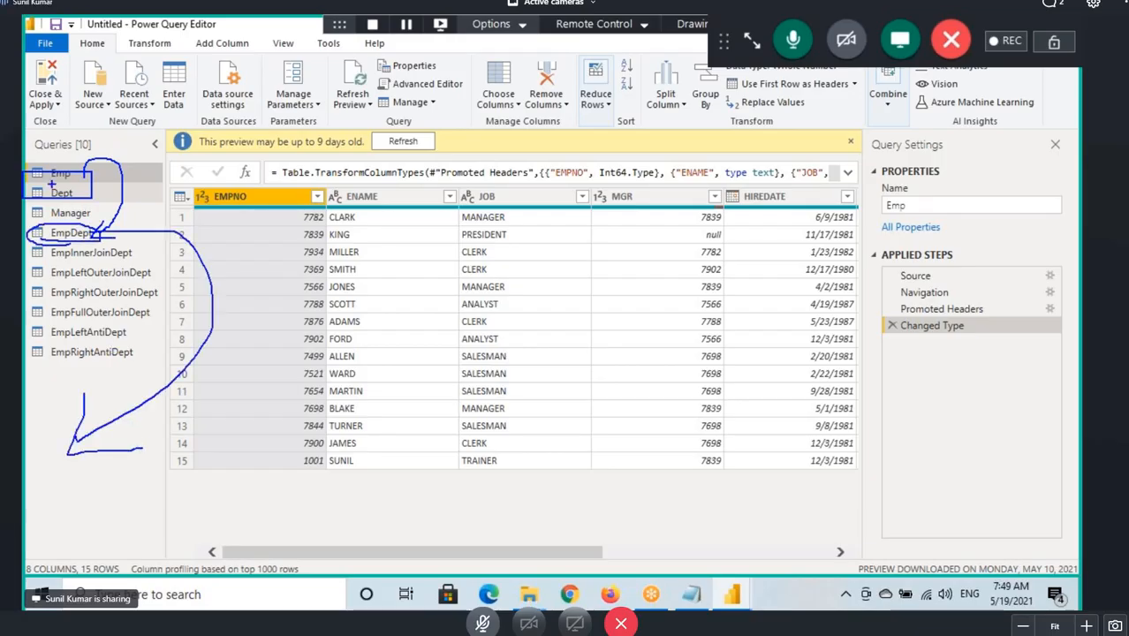
key("Escape")
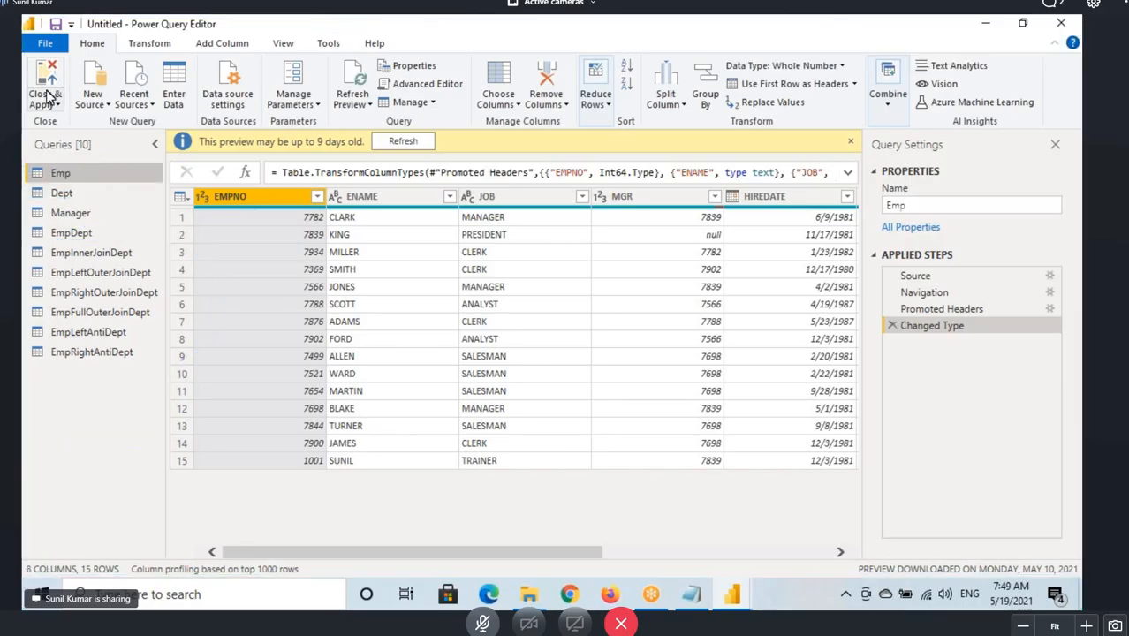
left_click(65, 192)
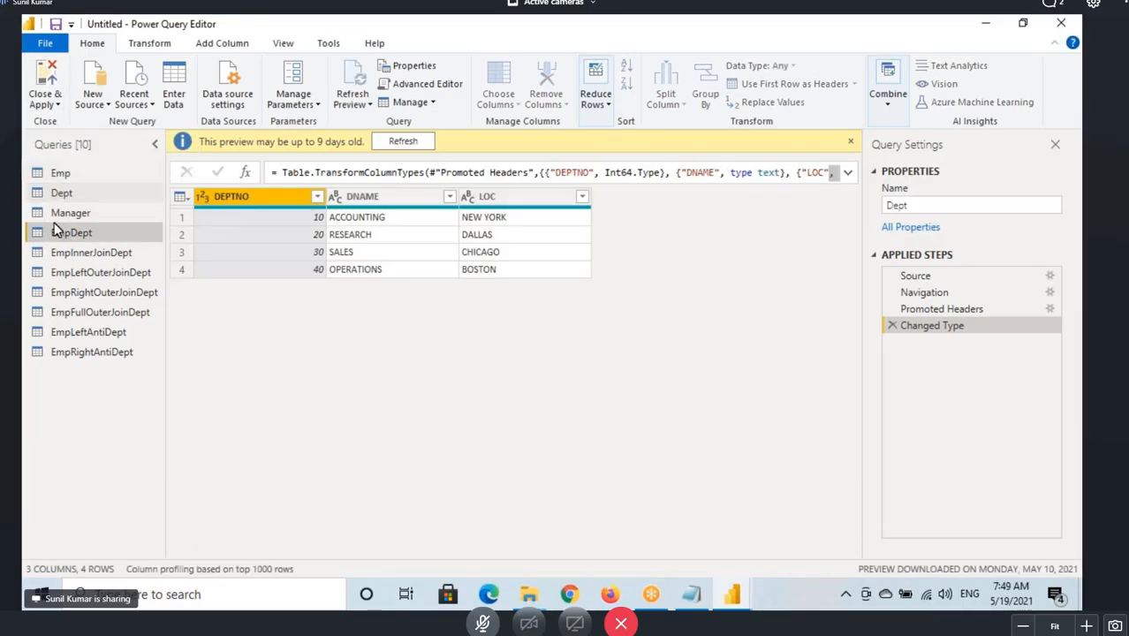
left_click(75, 232)
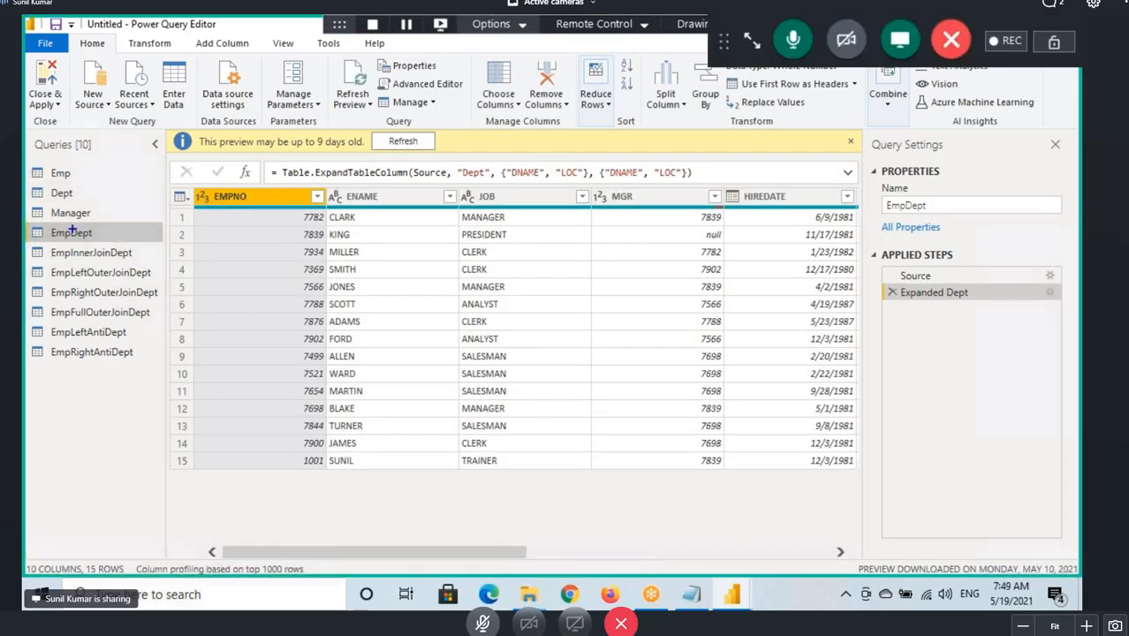
left_click_drag(30, 222, 122, 250)
mouse_move(52, 199)
left_mouse_down()
mouse_move(87, 199)
mouse_move(120, 234)
mouse_move(116, 216)
left_mouse_up()
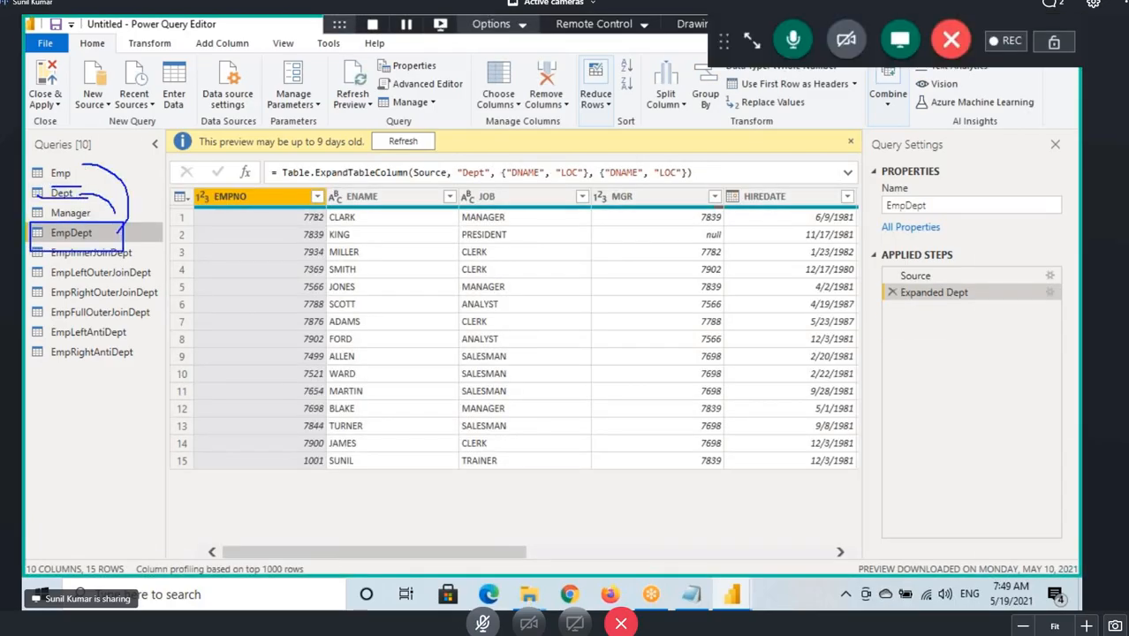
Browse the Emp and Dept queries and open the Emp query's options menu.
left_click(63, 175)
left_click(66, 194)
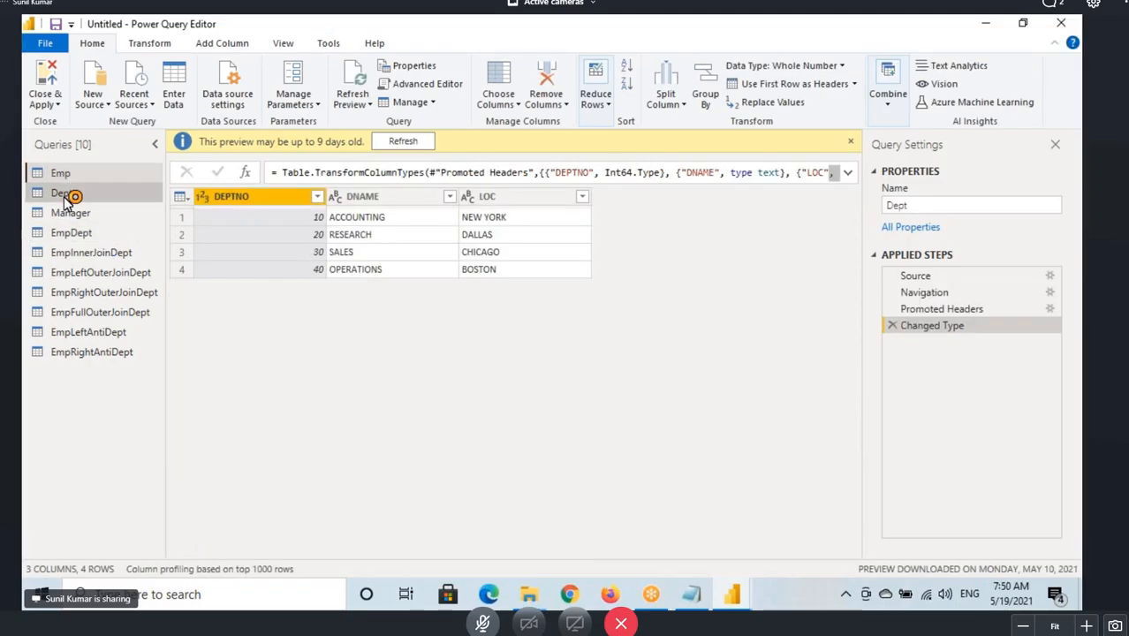
right_click(68, 174)
left_click(60, 174)
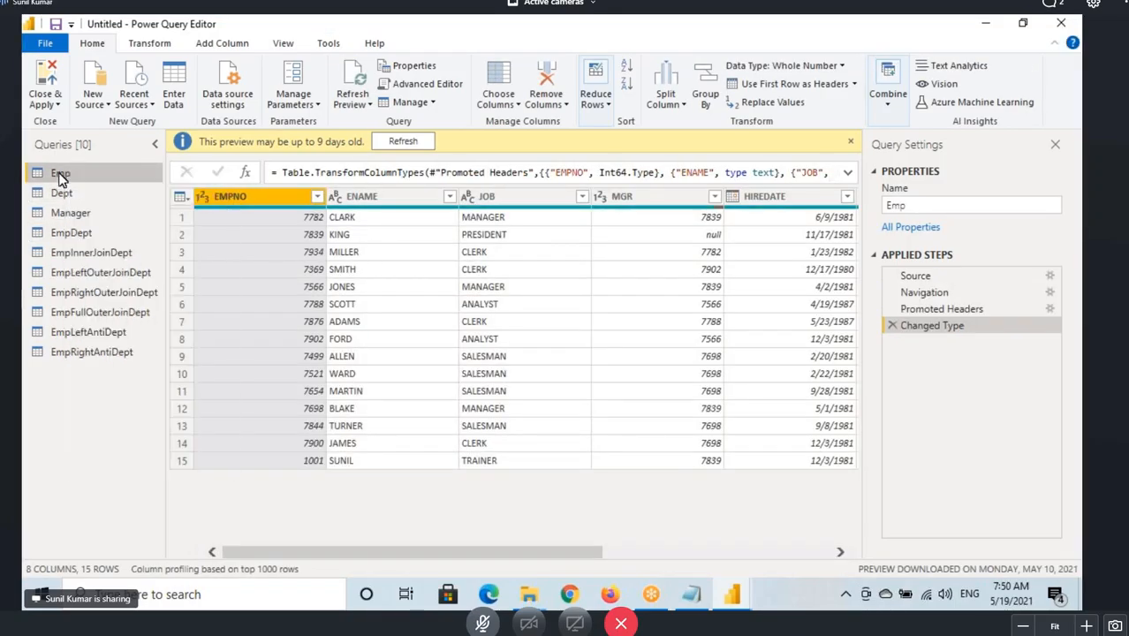
right_click(59, 173)
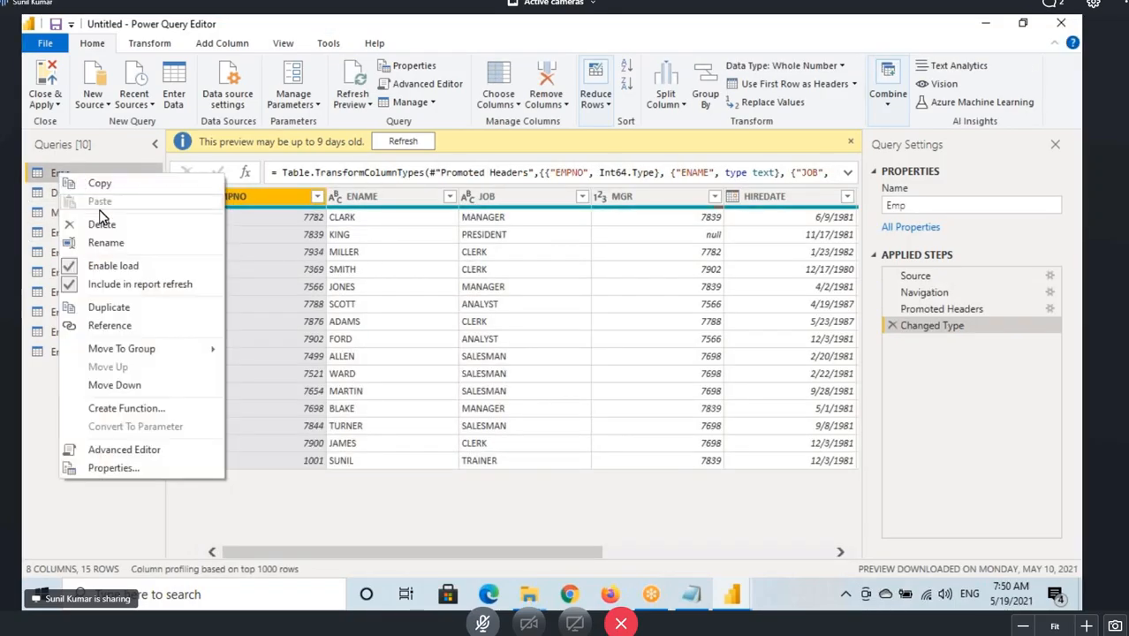
left_click(57, 174)
right_click(56, 173)
left_click(52, 178)
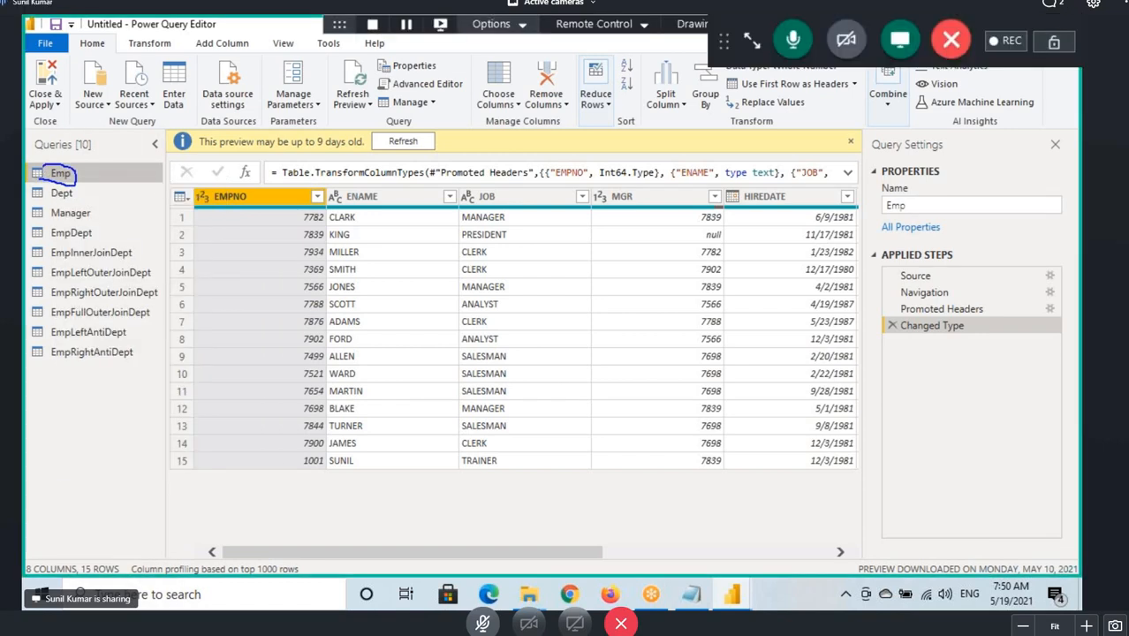
Try to delete the Emp query, then close the Delete Query dialog.
left_click_drag(77, 176, 98, 232)
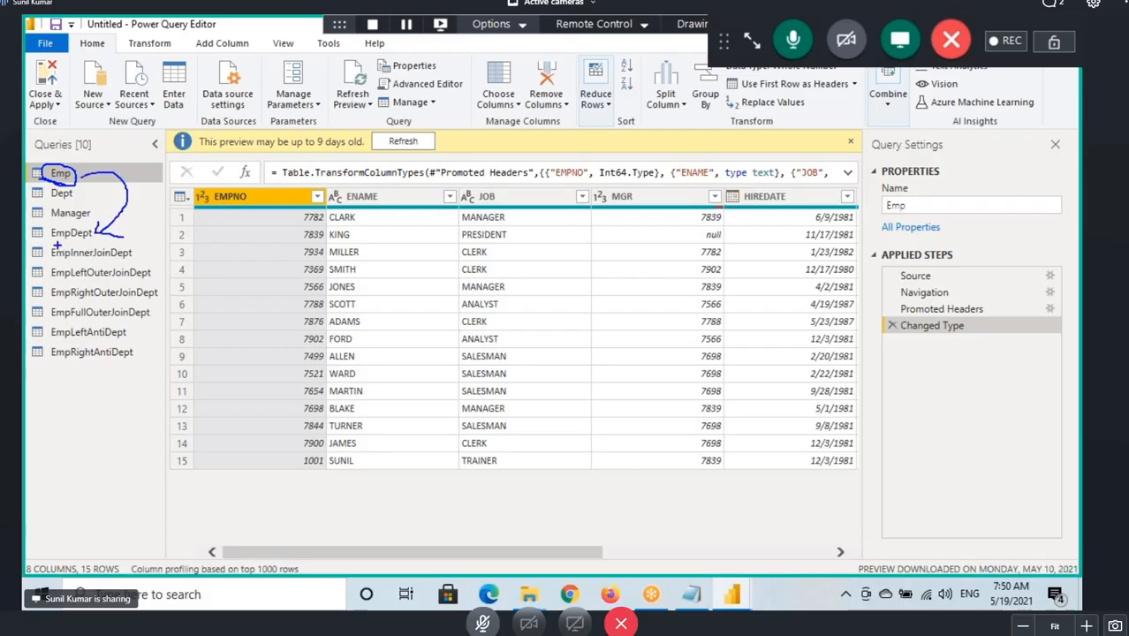
key("Escape")
right_click(60, 174)
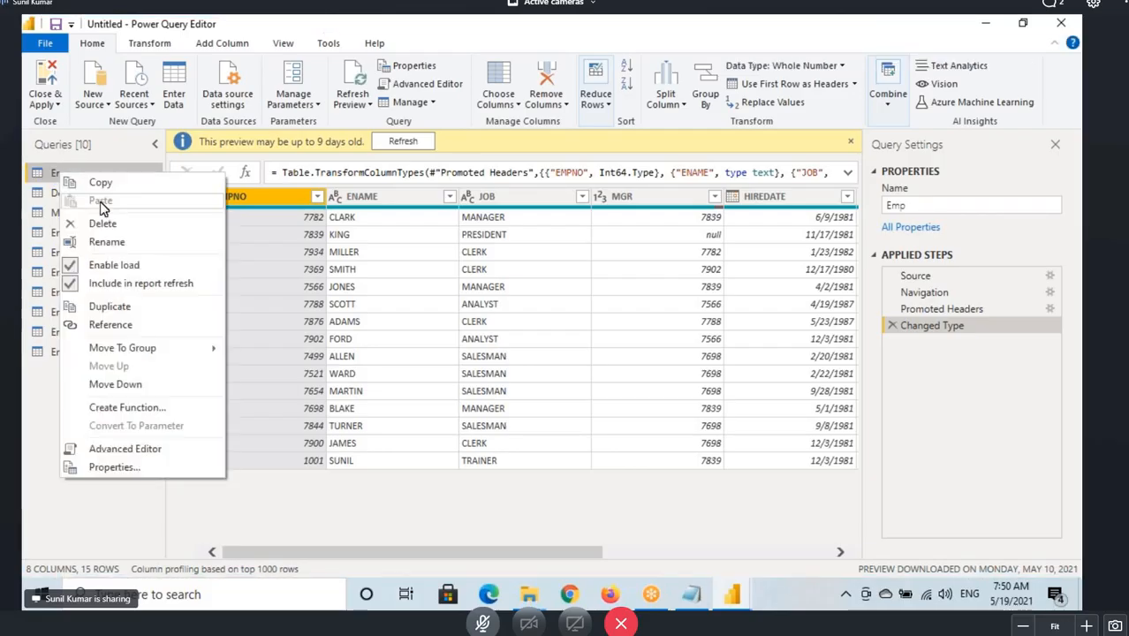
left_click(110, 225)
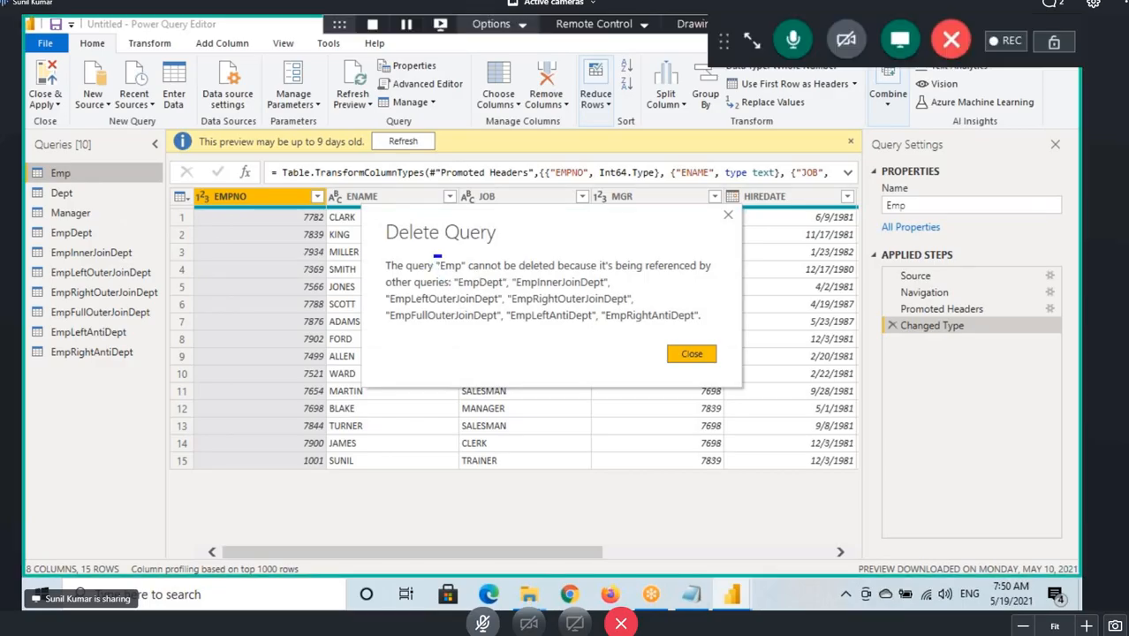
mouse_move(434, 255)
left_mouse_down()
mouse_move(516, 290)
mouse_move(576, 288)
left_mouse_up()
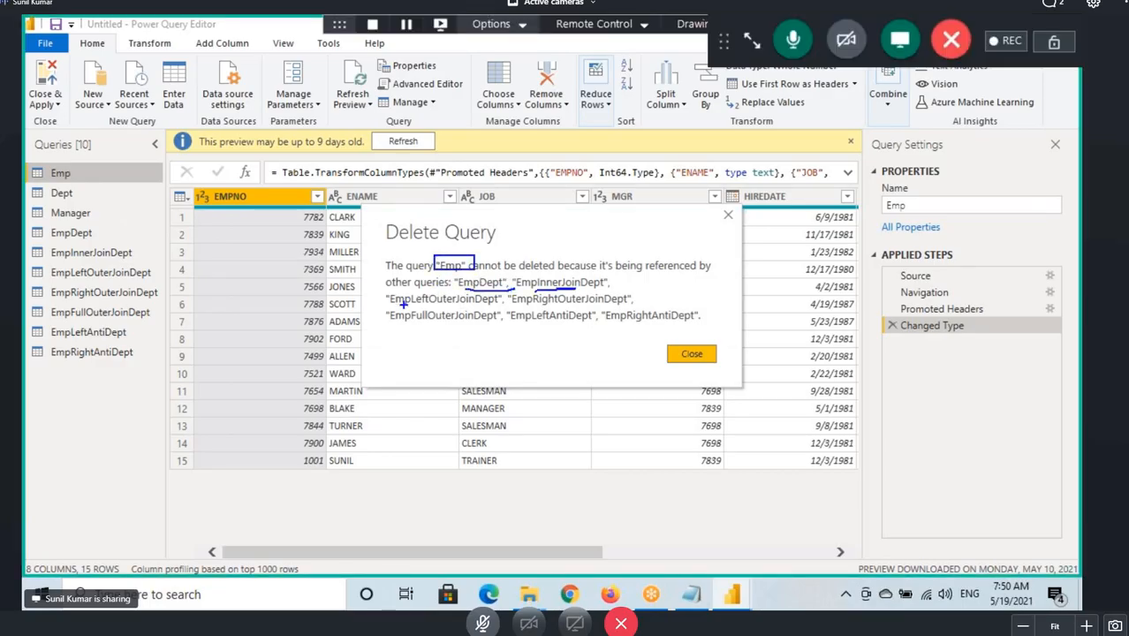
left_click_drag(403, 305, 535, 305)
left_click_drag(435, 320, 695, 323)
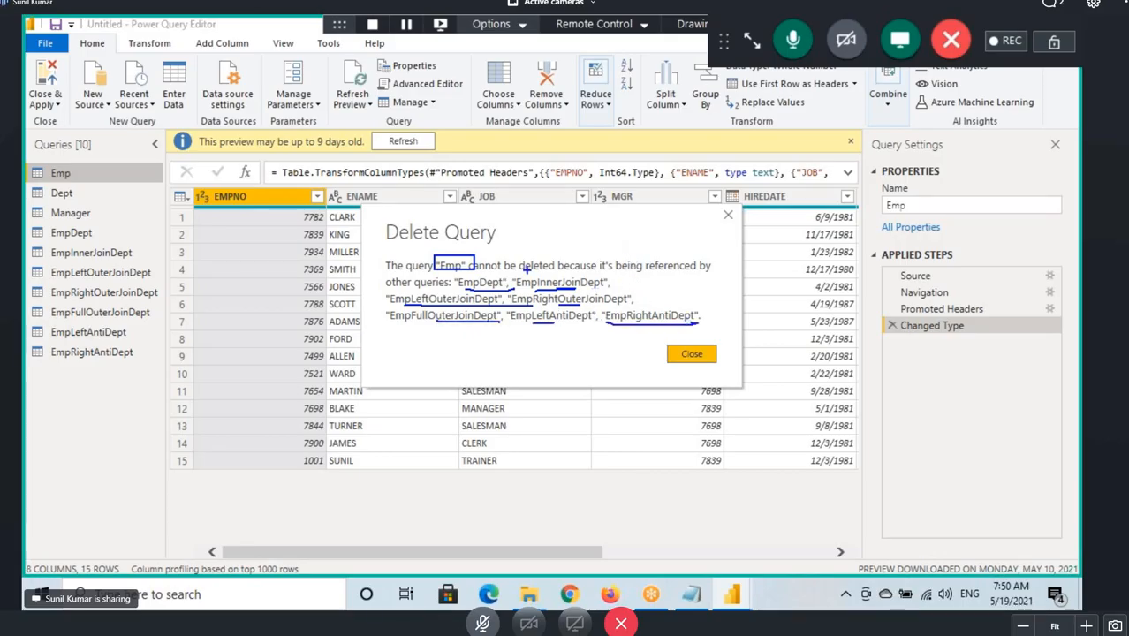
left_click_drag(534, 274, 692, 275)
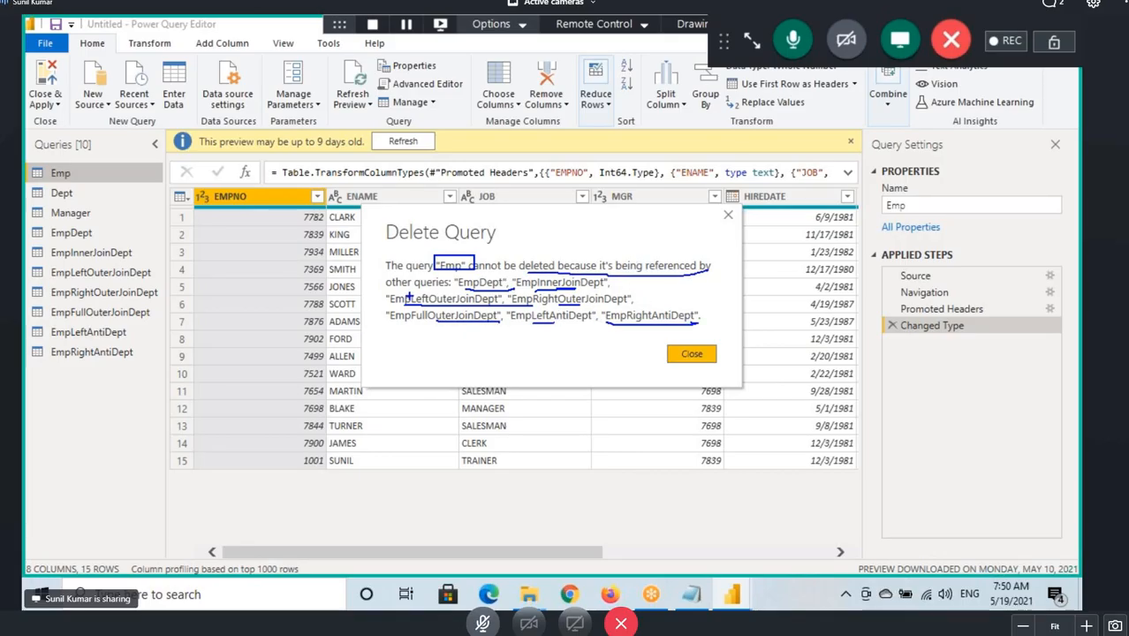
left_click_drag(408, 293, 496, 289)
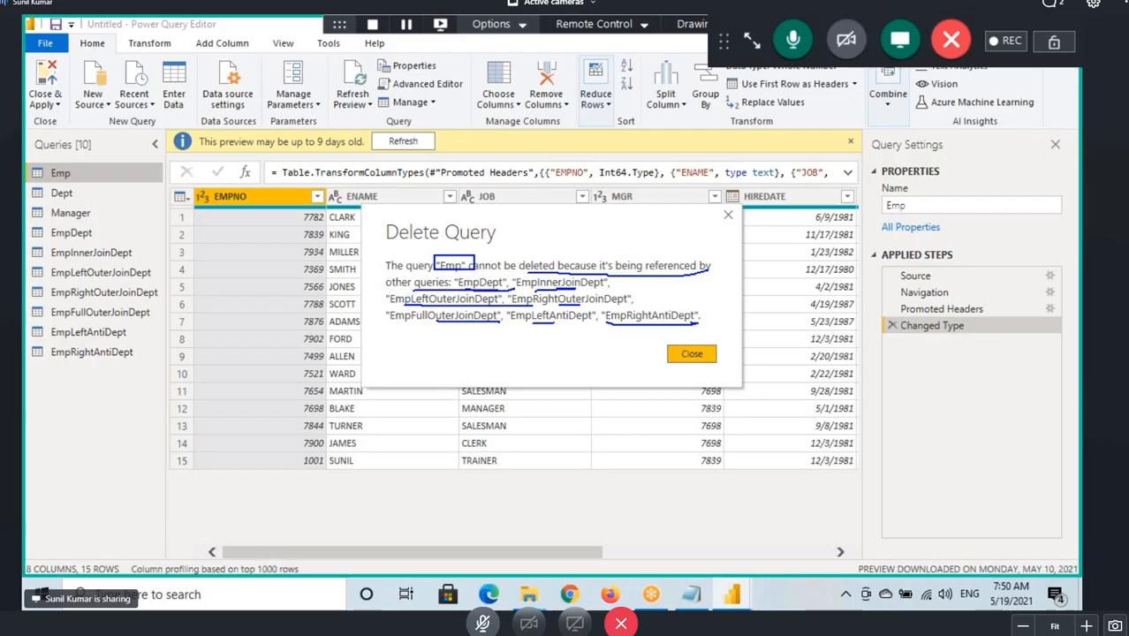
left_click(693, 355)
Disable Enable load for both the Emp and Dept source queries.
left_click(76, 198)
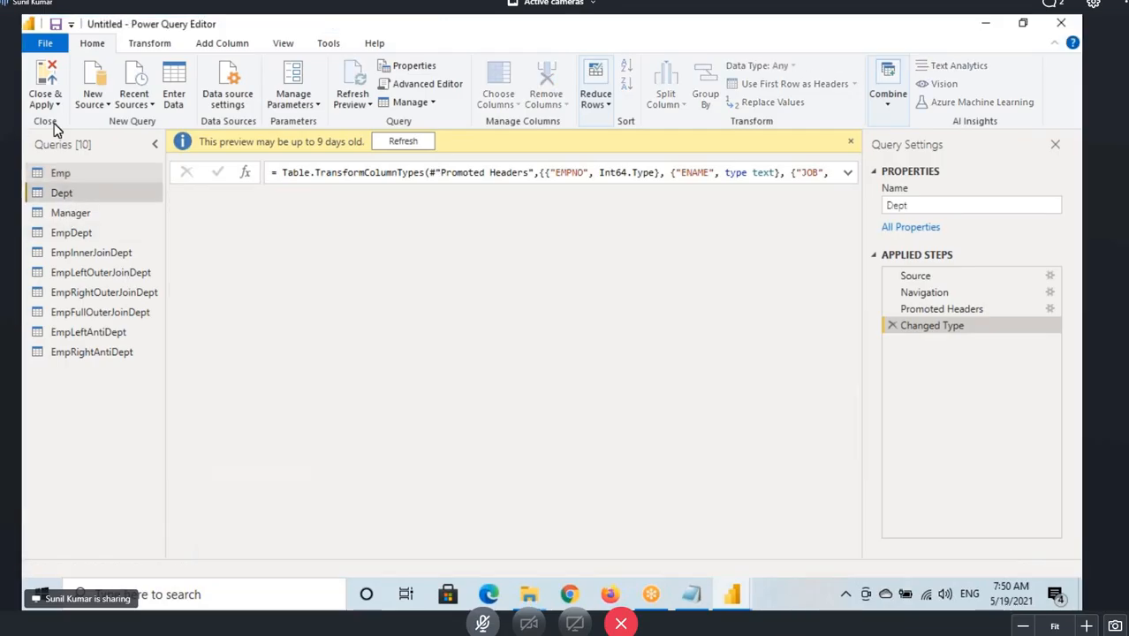
left_click_drag(27, 137, 115, 154)
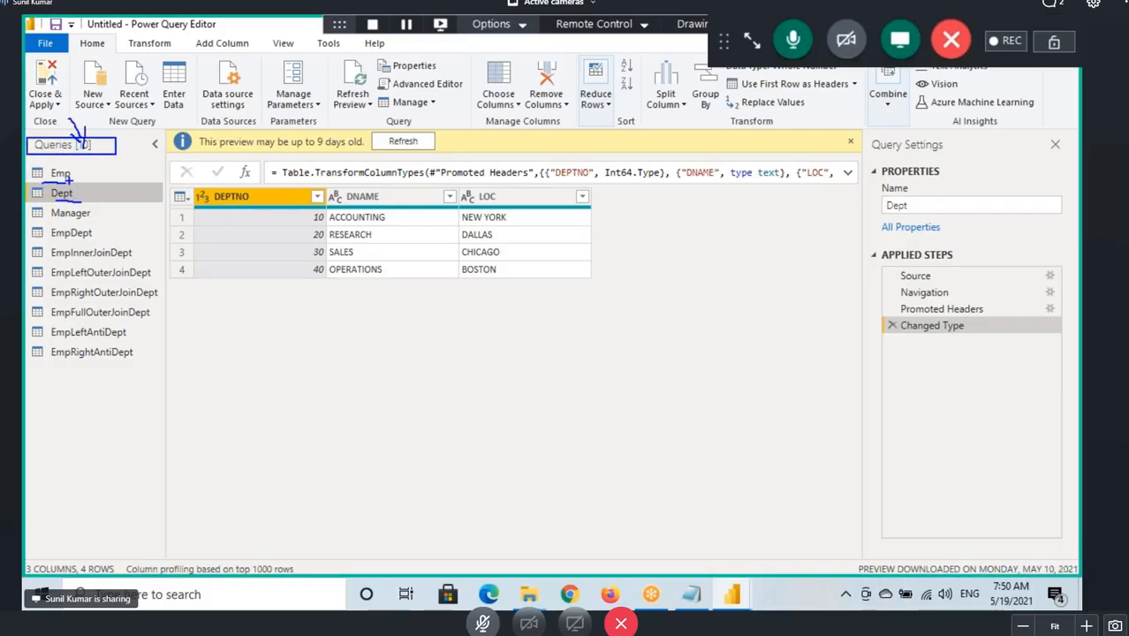
left_click_drag(53, 169, 76, 194)
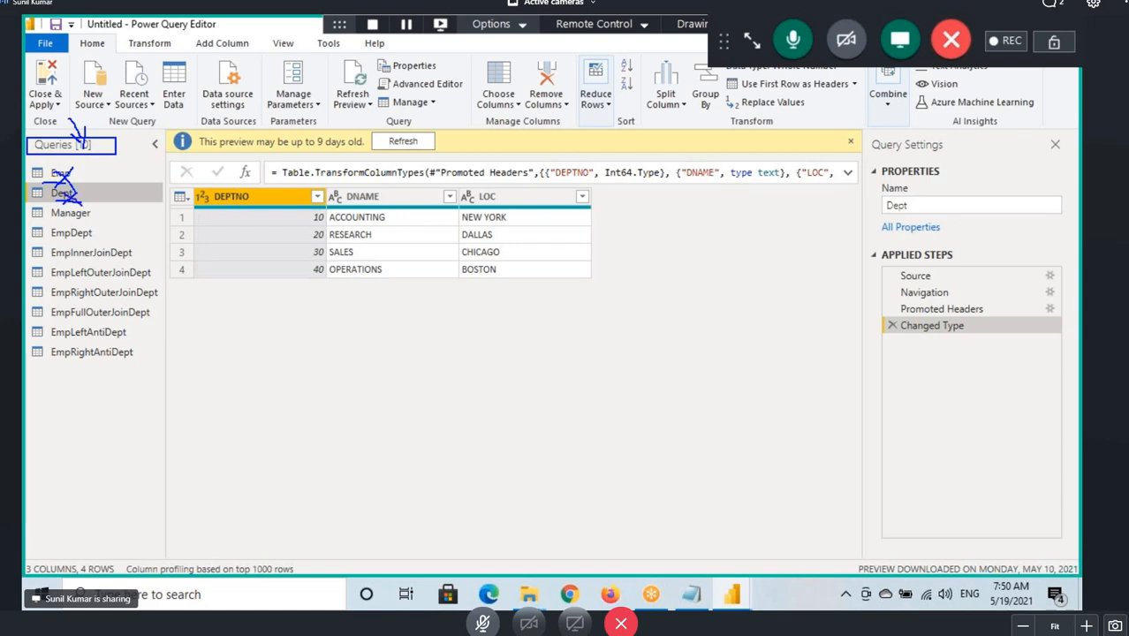
right_click(58, 177)
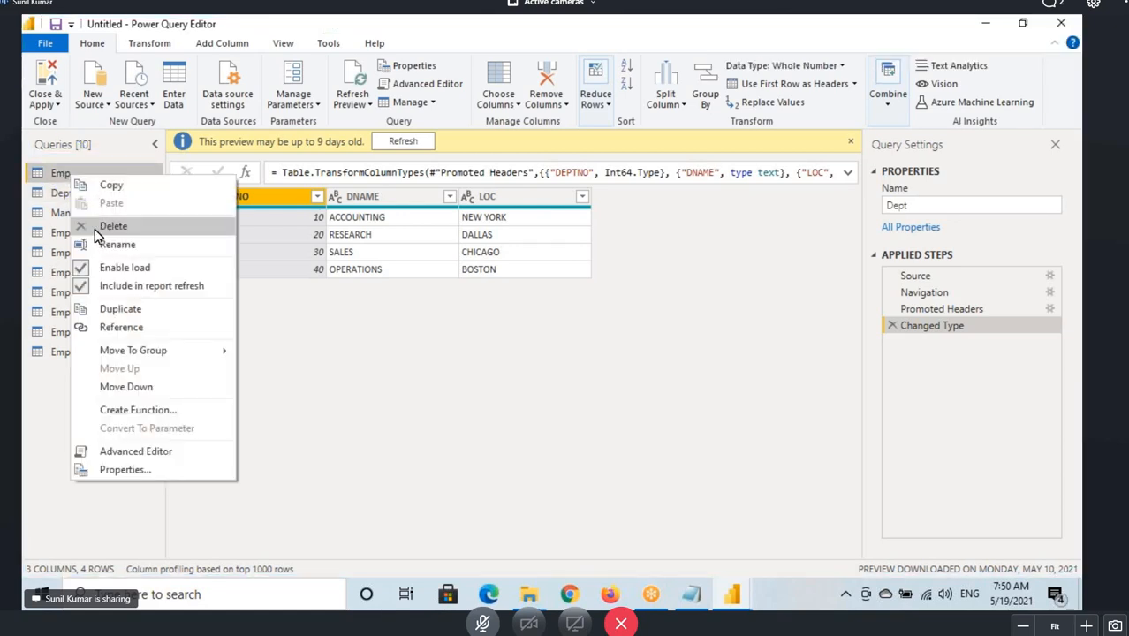
right_click(46, 175)
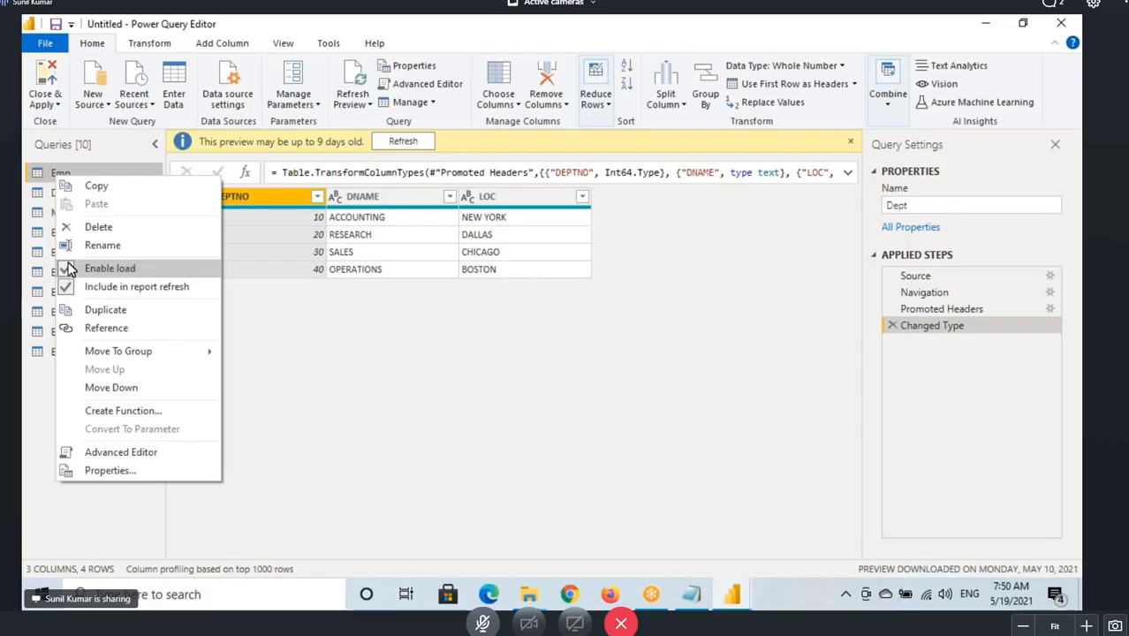
right_click(53, 174)
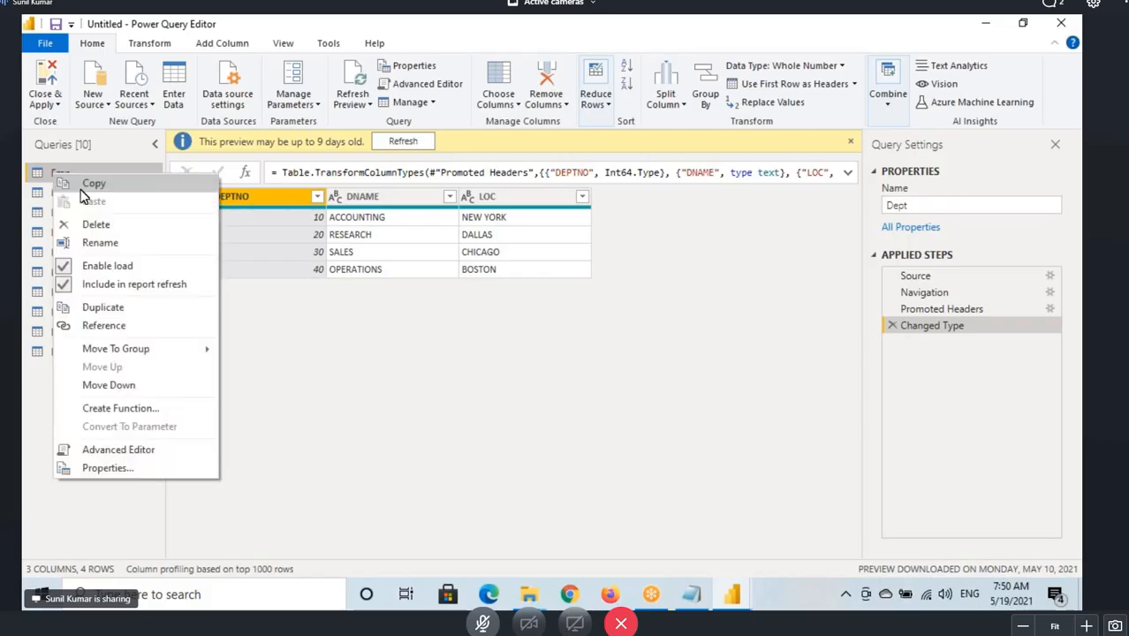
left_click(88, 265)
right_click(66, 200)
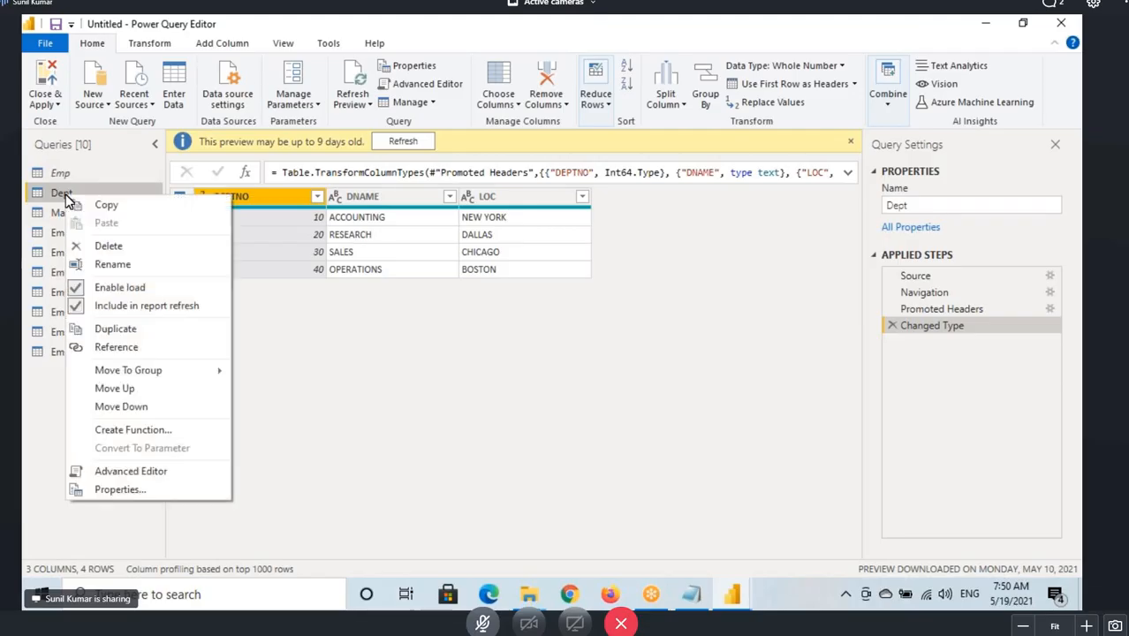
left_click(84, 286)
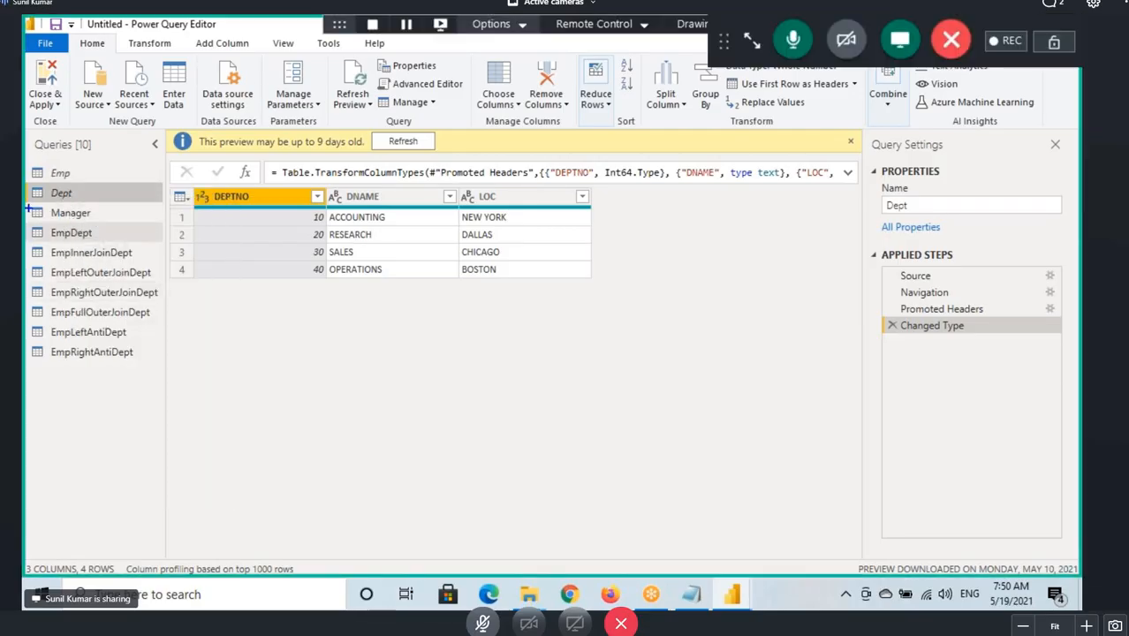
Examine the Emp query's load options alongside the list of merged queries.
mouse_move(28, 208)
left_mouse_down()
mouse_move(100, 290)
mouse_move(155, 381)
left_mouse_up()
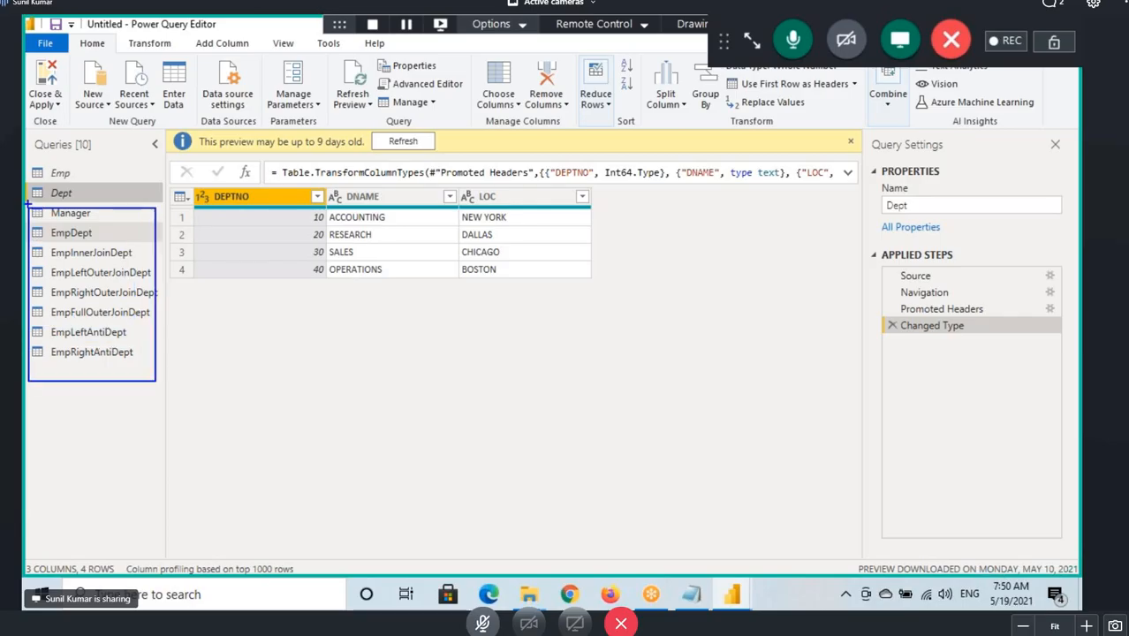
left_click_drag(69, 180, 100, 146)
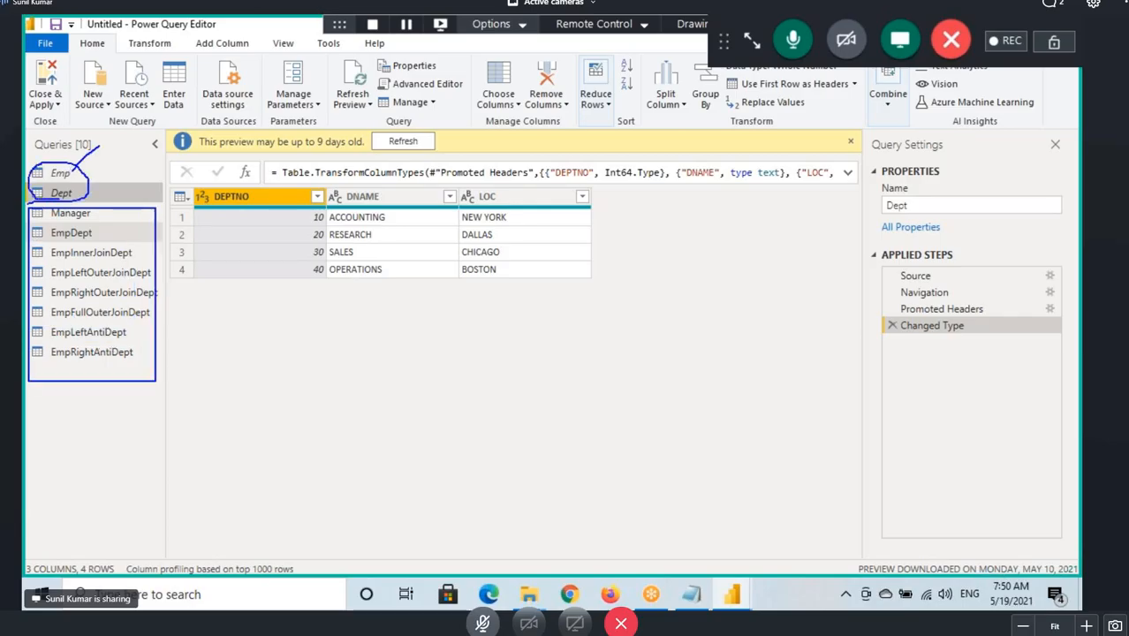
mouse_move(54, 196)
left_mouse_down()
mouse_move(94, 189)
mouse_move(172, 380)
mouse_move(126, 479)
left_mouse_up()
left_click_drag(122, 421, 115, 445)
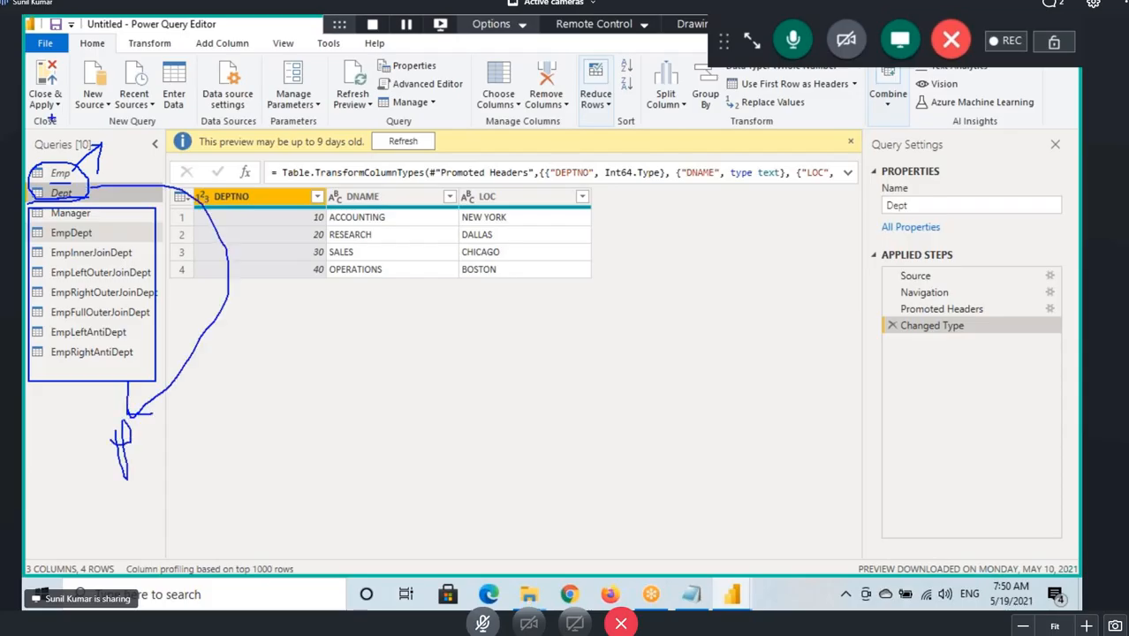
key("Escape")
right_click(71, 171)
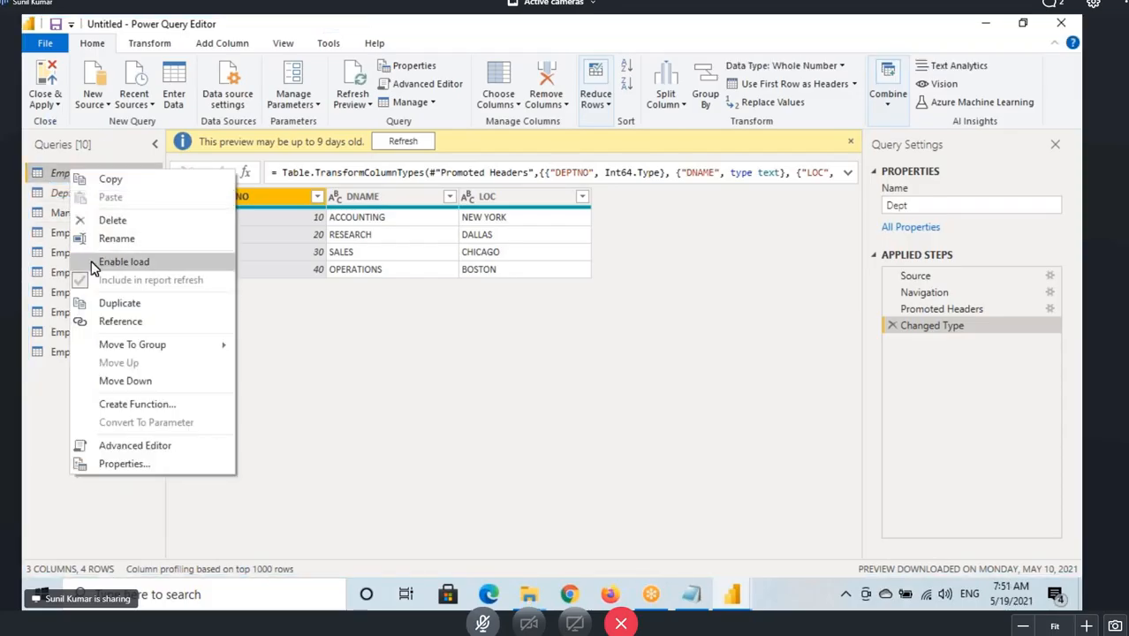
key("ctrl+2")
mouse_move(74, 251)
left_mouse_down()
mouse_move(105, 272)
mouse_move(229, 249)
left_mouse_up()
mouse_move(161, 197)
left_mouse_down()
mouse_move(125, 156)
mouse_move(41, 298)
mouse_move(203, 405)
mouse_move(140, 187)
left_mouse_up()
left_click_drag(124, 116, 127, 185)
left_click_drag(133, 163, 129, 188)
key("Escape")
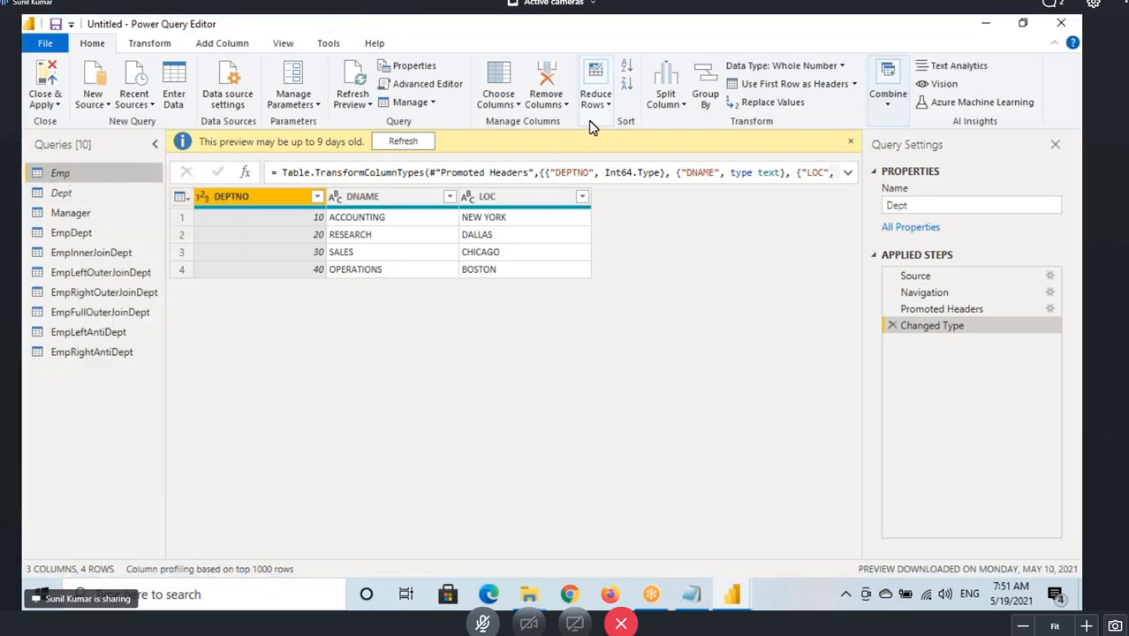
Switch to File Explorer and open Power BI Architecture.docx from Quick access.
left_click(747, 40)
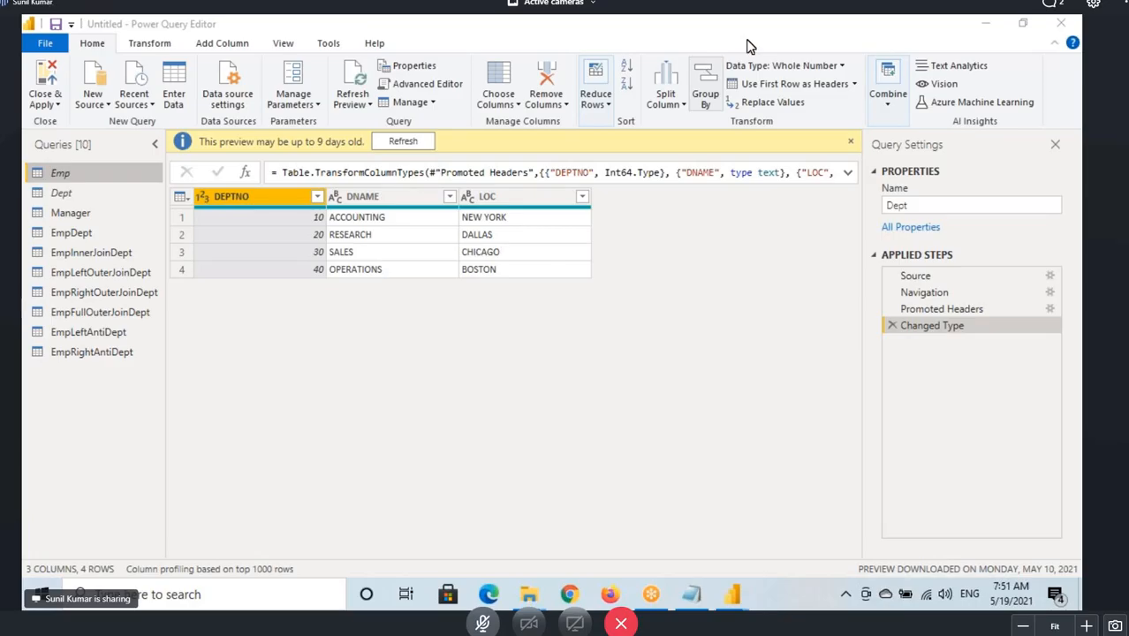
left_click(421, 522)
scroll(231, 335, "down", 3)
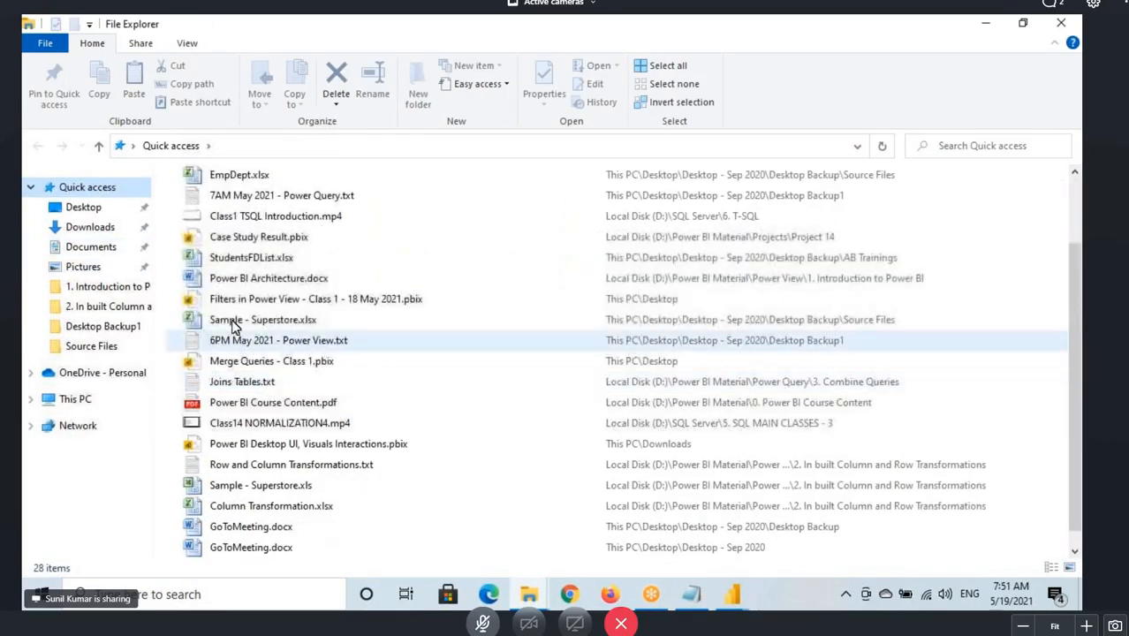
double_click(238, 281)
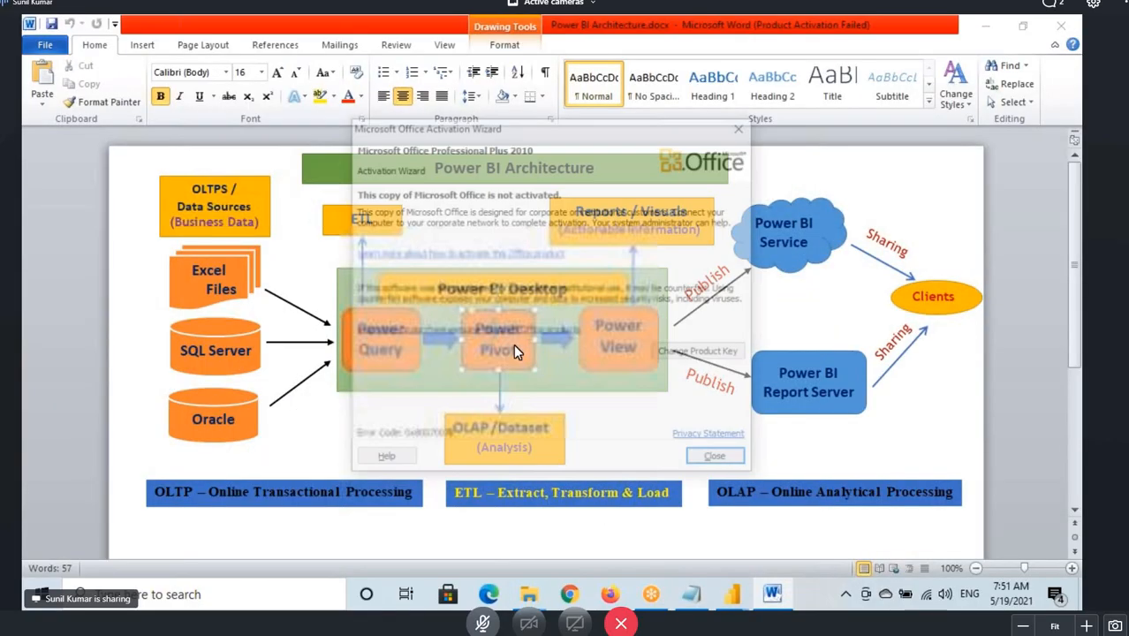
Dismiss the activation wizard and select the Power Query and Power Pivot labels in the architecture diagram.
key("Escape")
left_click(358, 328)
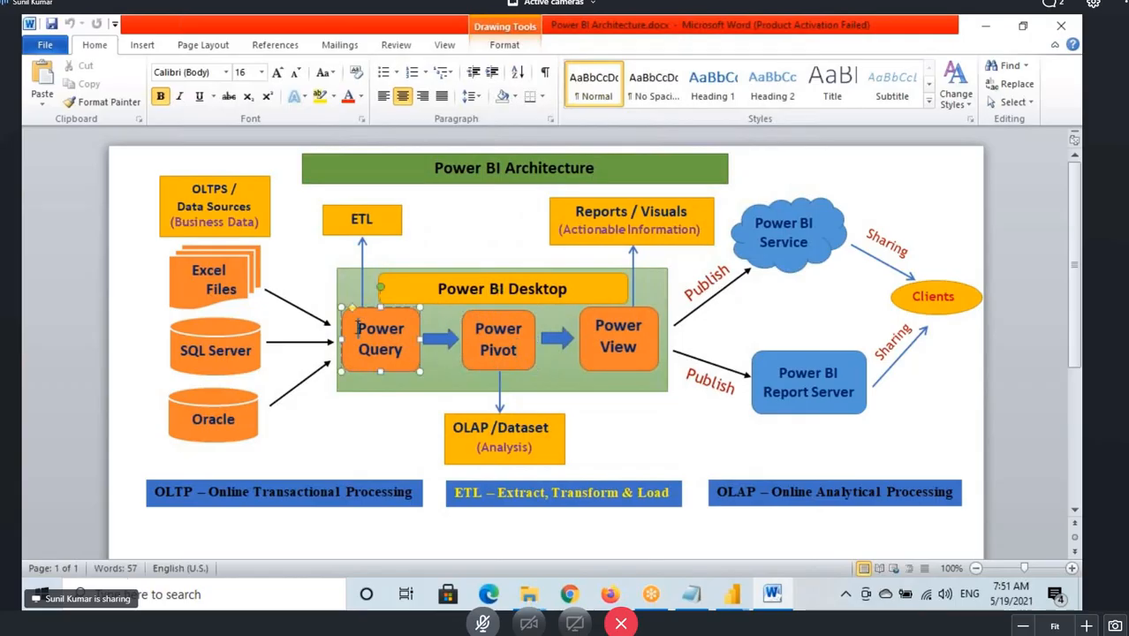
left_click_drag(372, 337, 399, 356)
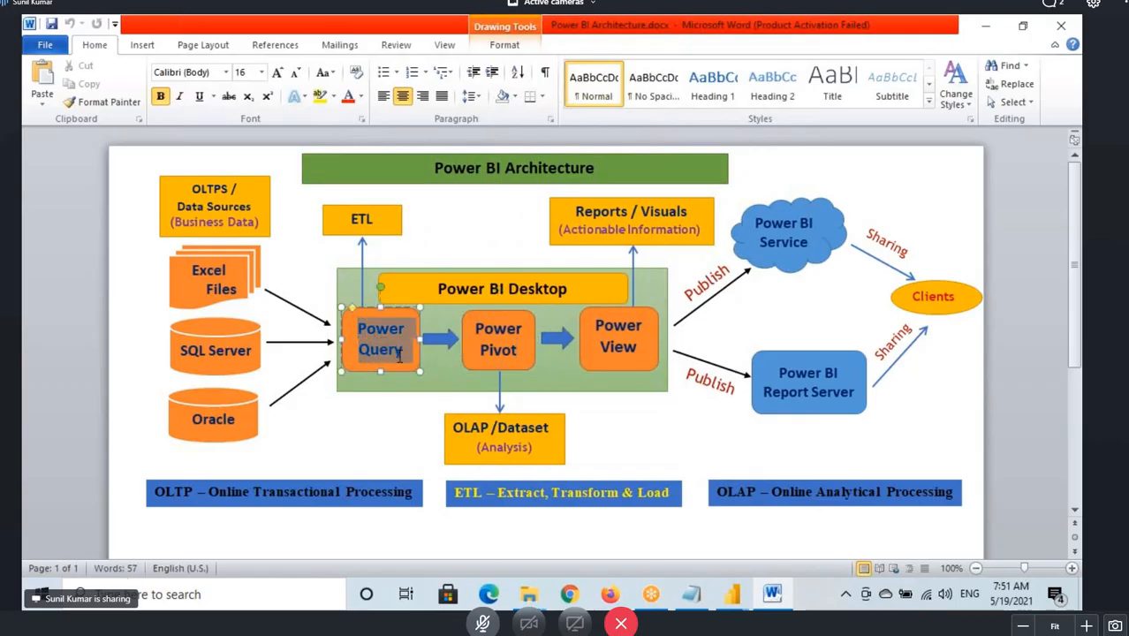
left_click(516, 350)
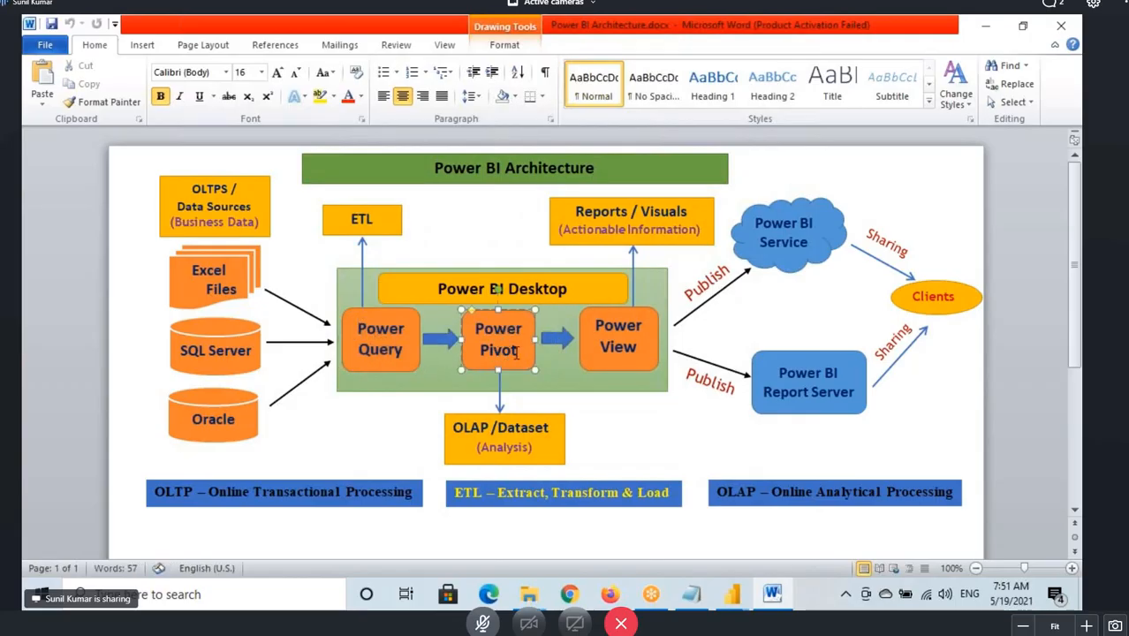
left_click_drag(518, 353, 483, 330)
left_click(503, 352)
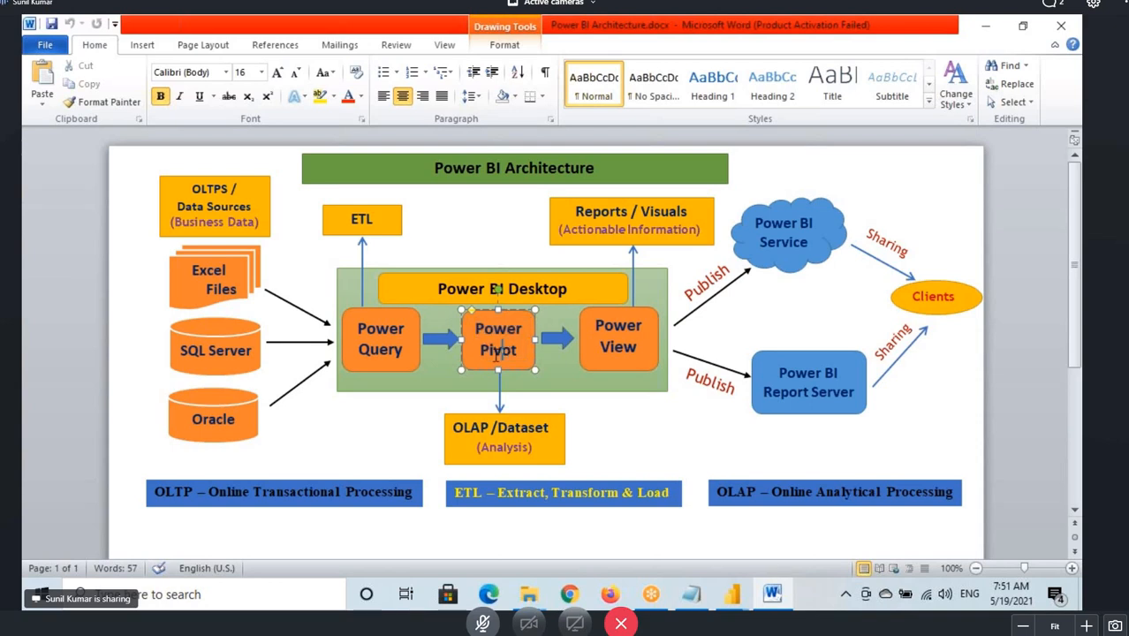
left_click_drag(520, 350, 485, 329)
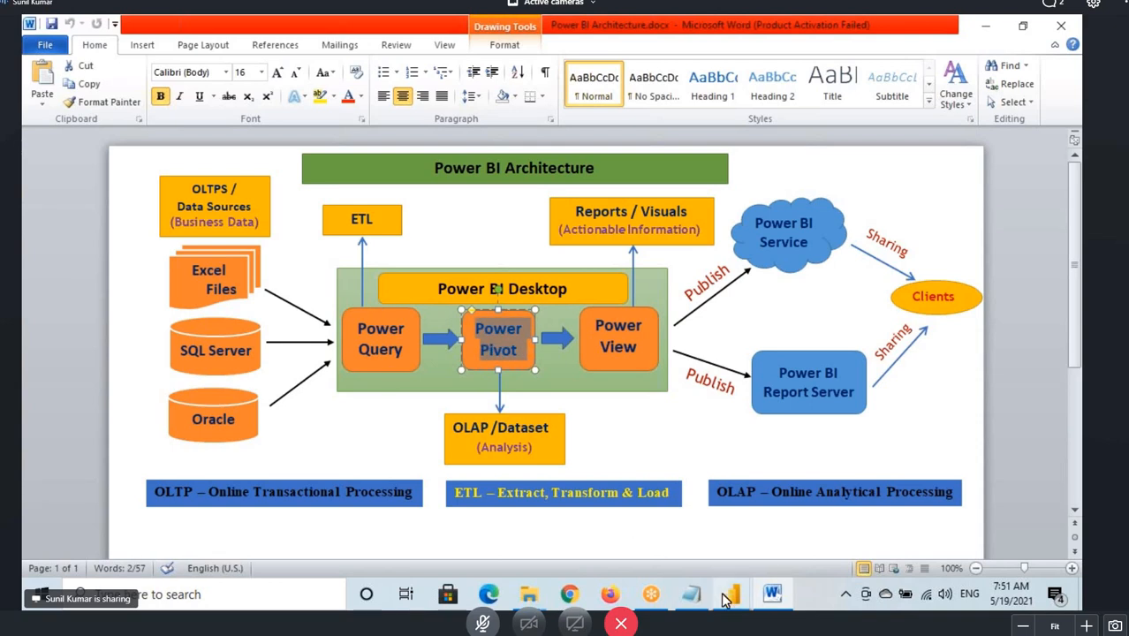
Return to Power Query Editor and select the Emp query.
mouse_move(727, 595)
left_click(755, 504)
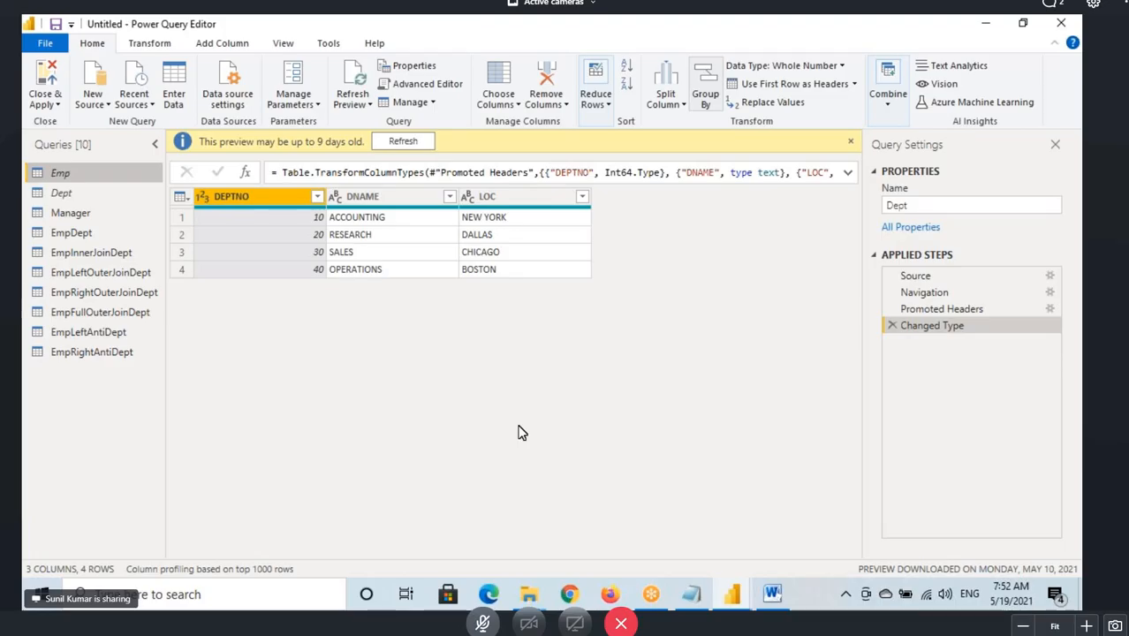
left_click(1080, 438)
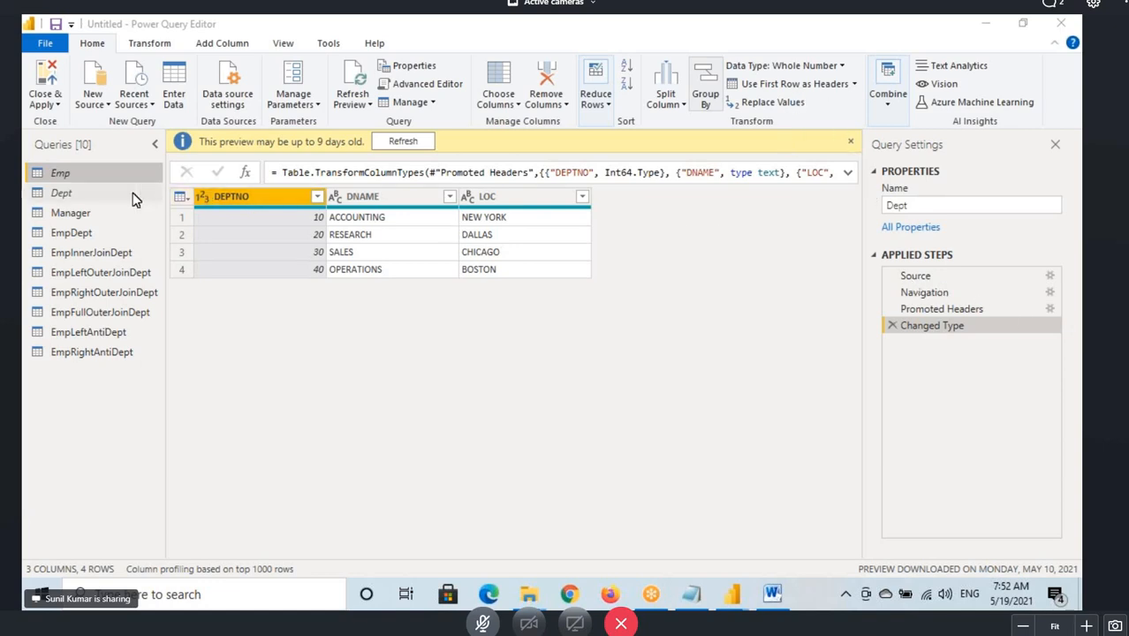
left_click(75, 177)
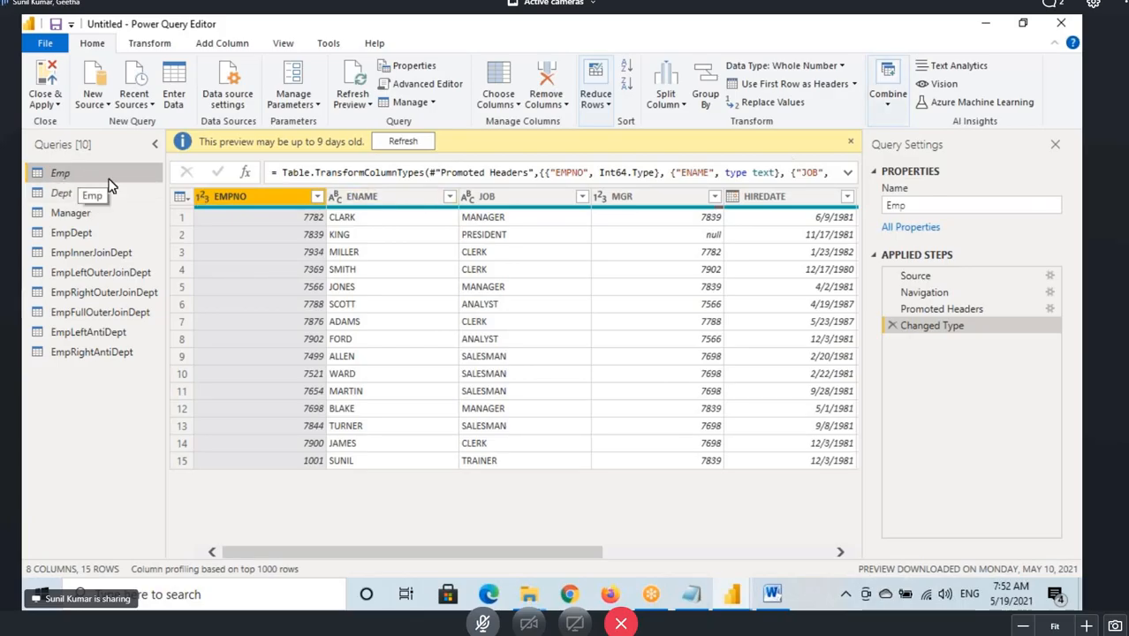
Examine the load options of the Emp and Dept queries.
right_click(92, 178)
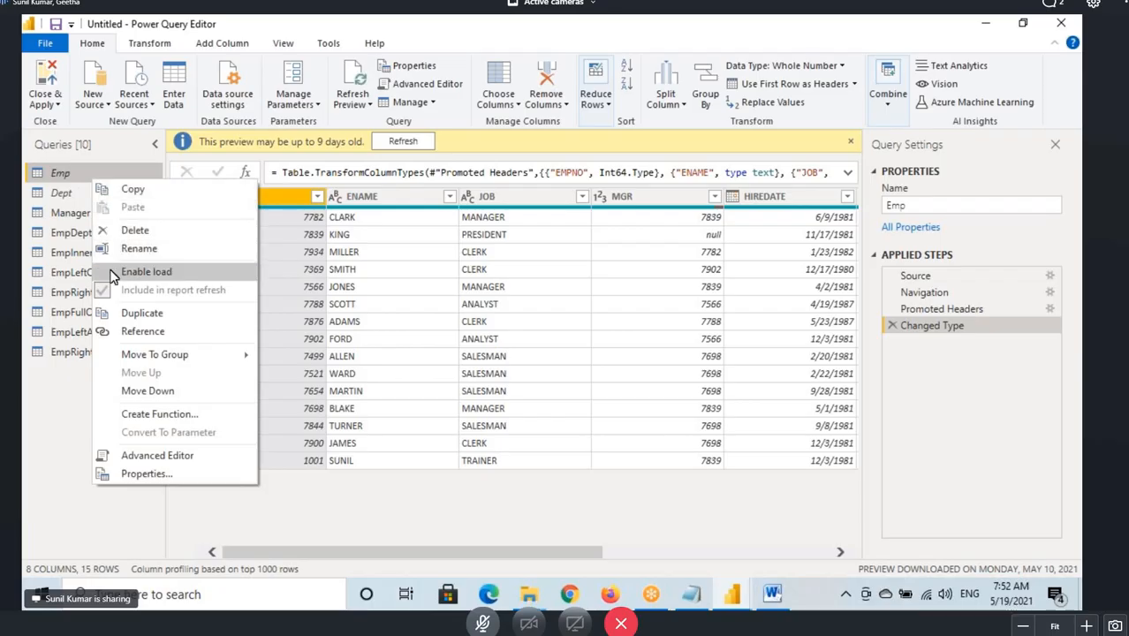
left_click(64, 201)
right_click(65, 197)
left_click(99, 287)
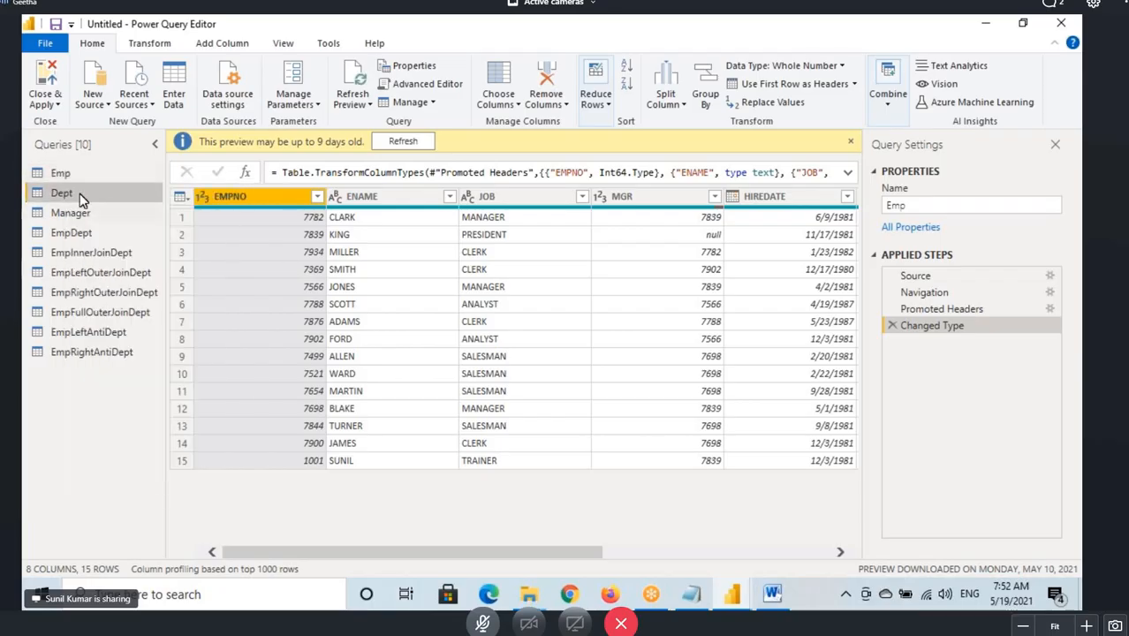
Merge Dept into the Emp query on the matching DEPTNO columns using the default Left Outer join.
left_click(71, 176)
left_click(887, 88)
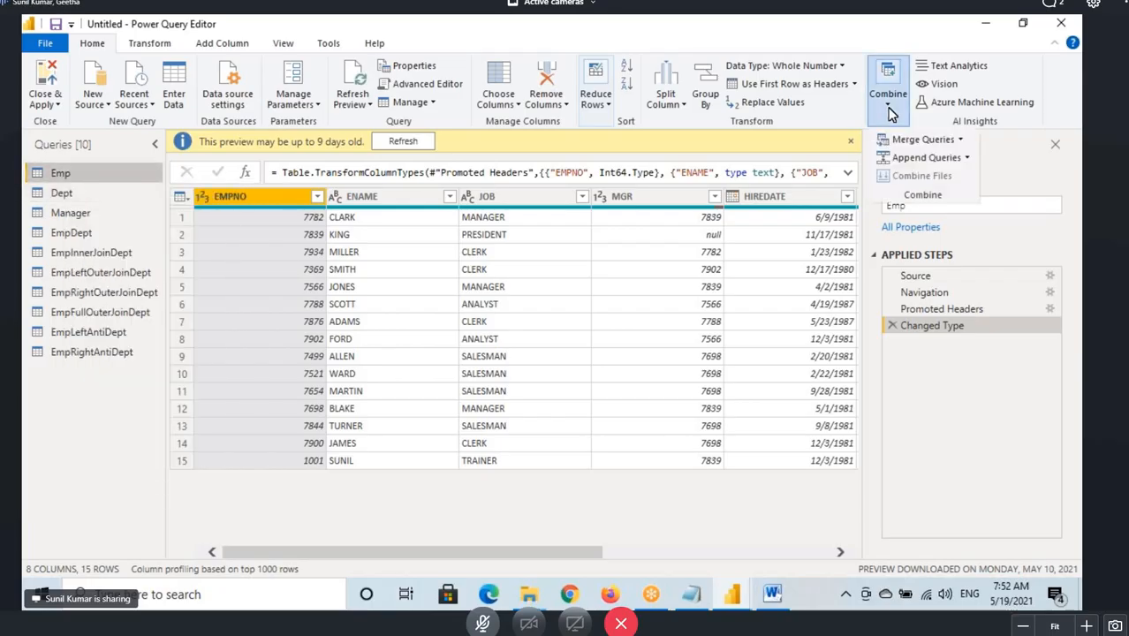
left_click(959, 139)
left_click(934, 159)
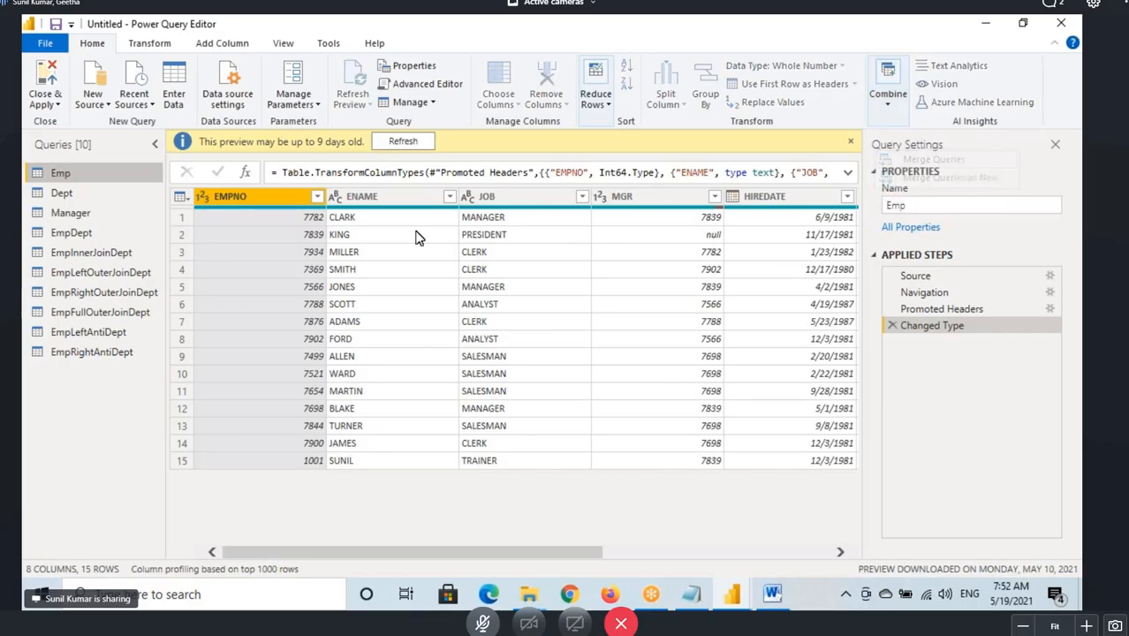
key("ctrl+2")
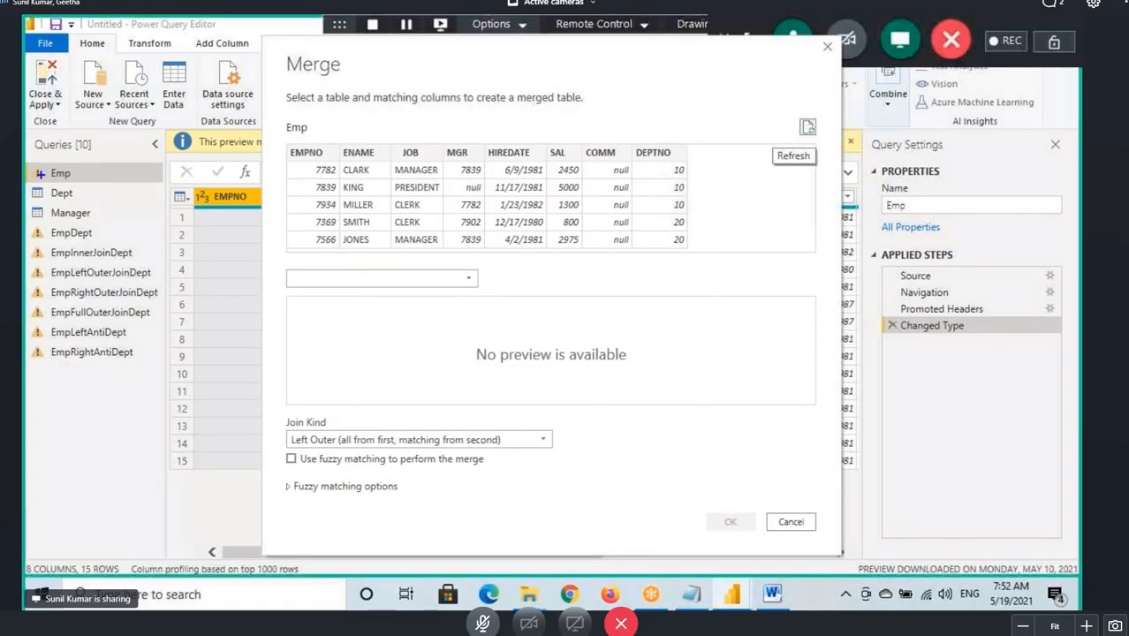
left_click_drag(23, 163, 92, 188)
key("Escape")
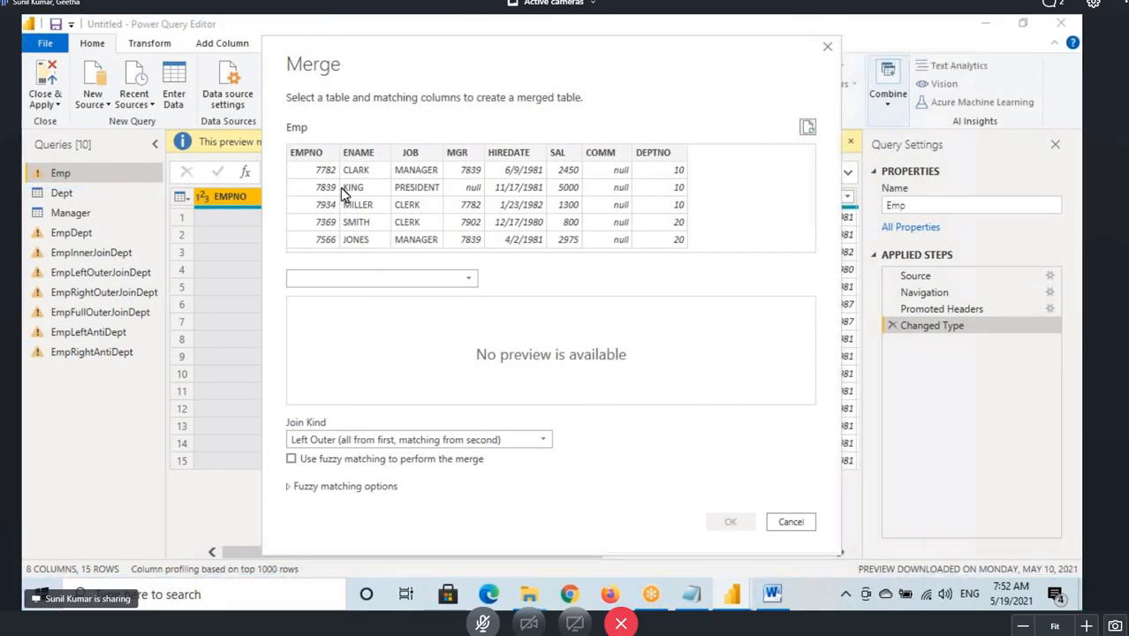
left_click(330, 283)
left_click(294, 298)
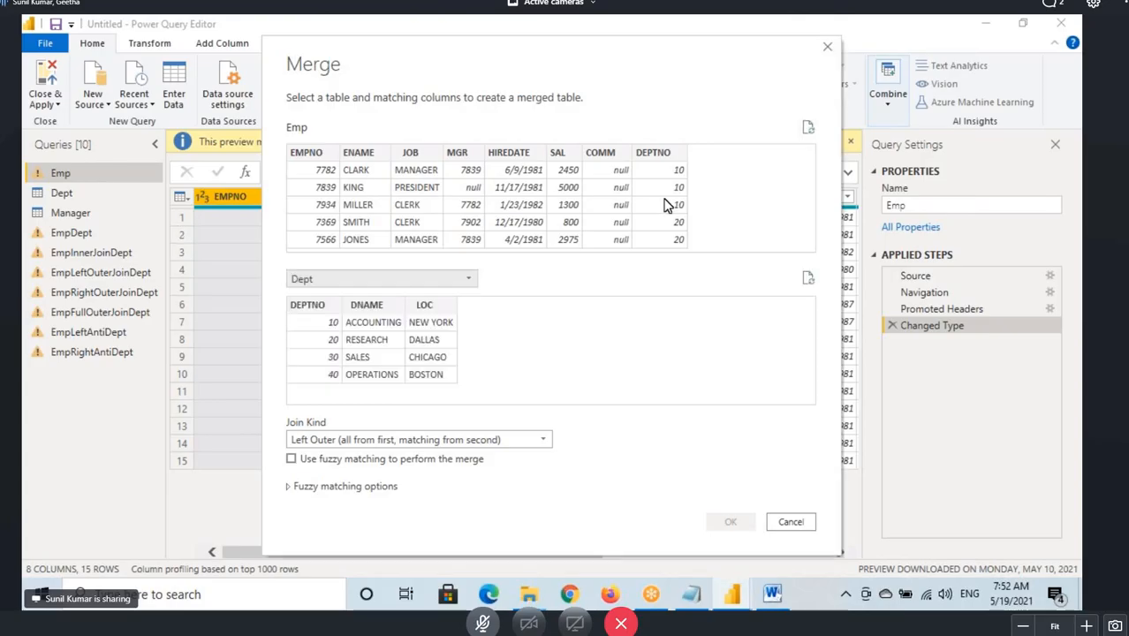
left_click(667, 155)
left_click(309, 305)
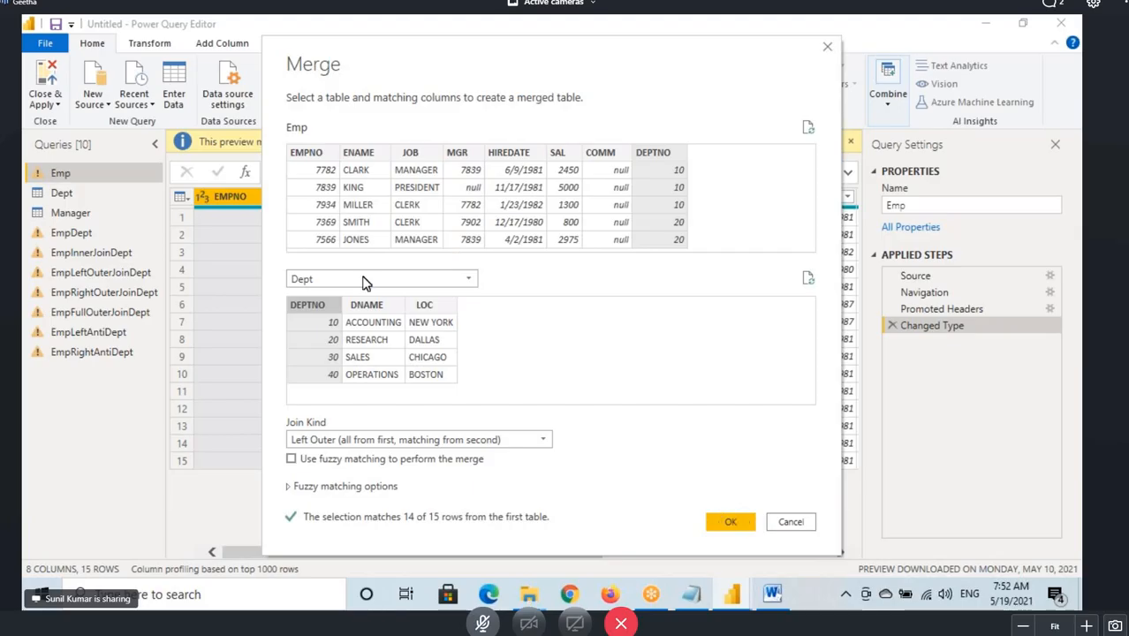
left_click(732, 523)
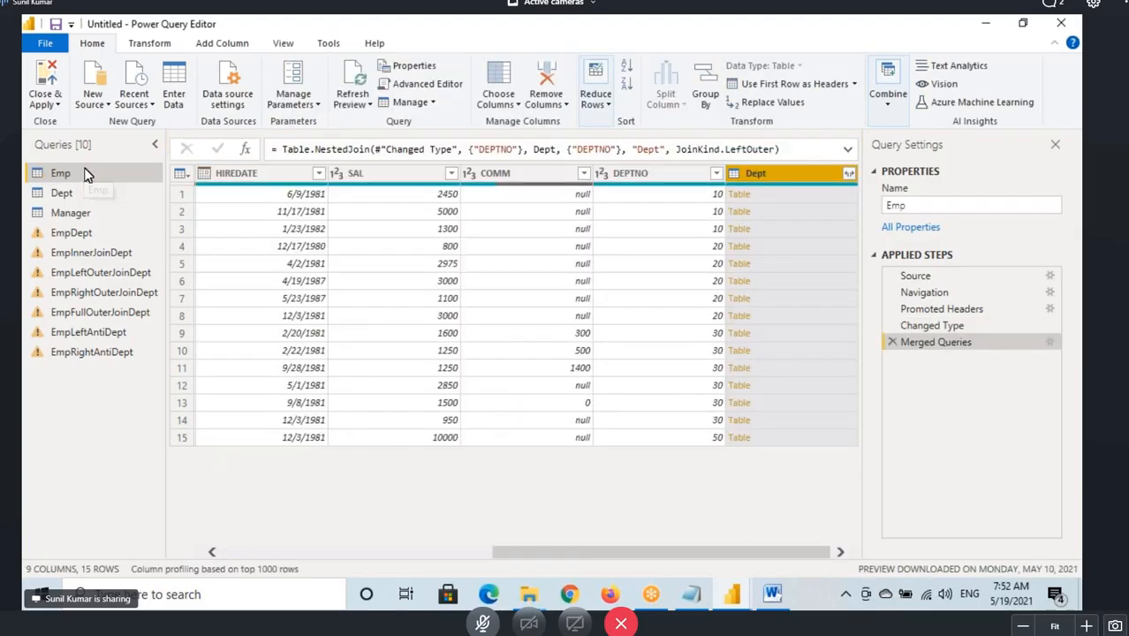
Delete the Merged Queries step from the Emp query.
key("ctrl+2")
mouse_move(28, 167)
left_mouse_down()
mouse_move(93, 182)
mouse_move(122, 164)
left_mouse_up()
key("Escape")
left_click(892, 343)
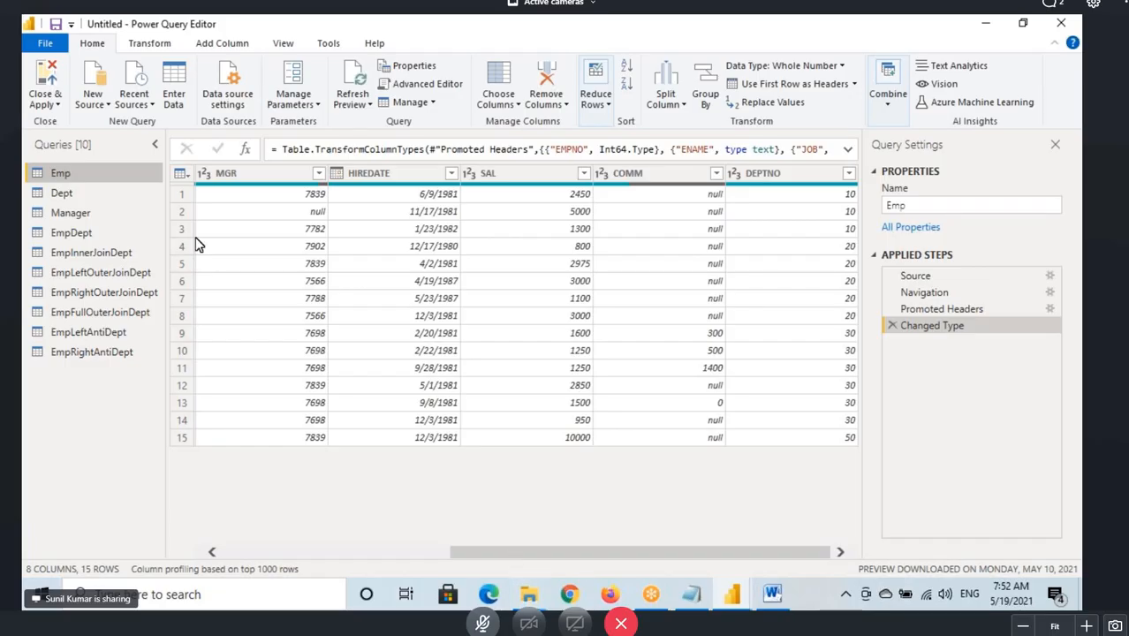
Switch to Notepad and review the notes on join types and the default join kind.
left_click(691, 593)
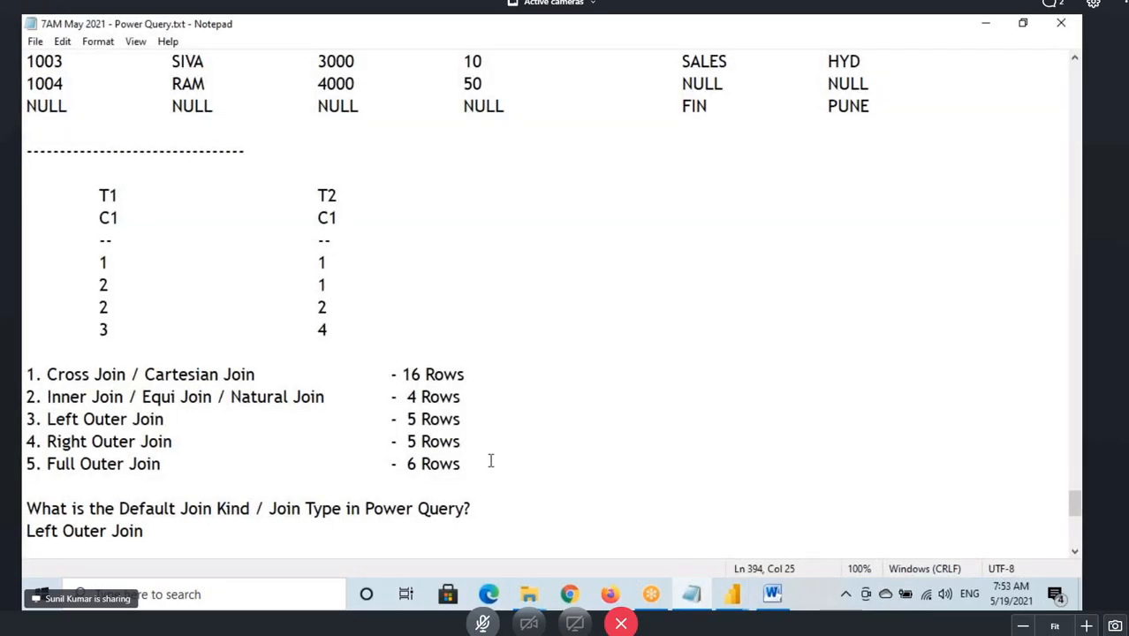
scroll(490, 461, "down", 4)
scroll(494, 466, "down", 3)
scroll(495, 478, "up", 3)
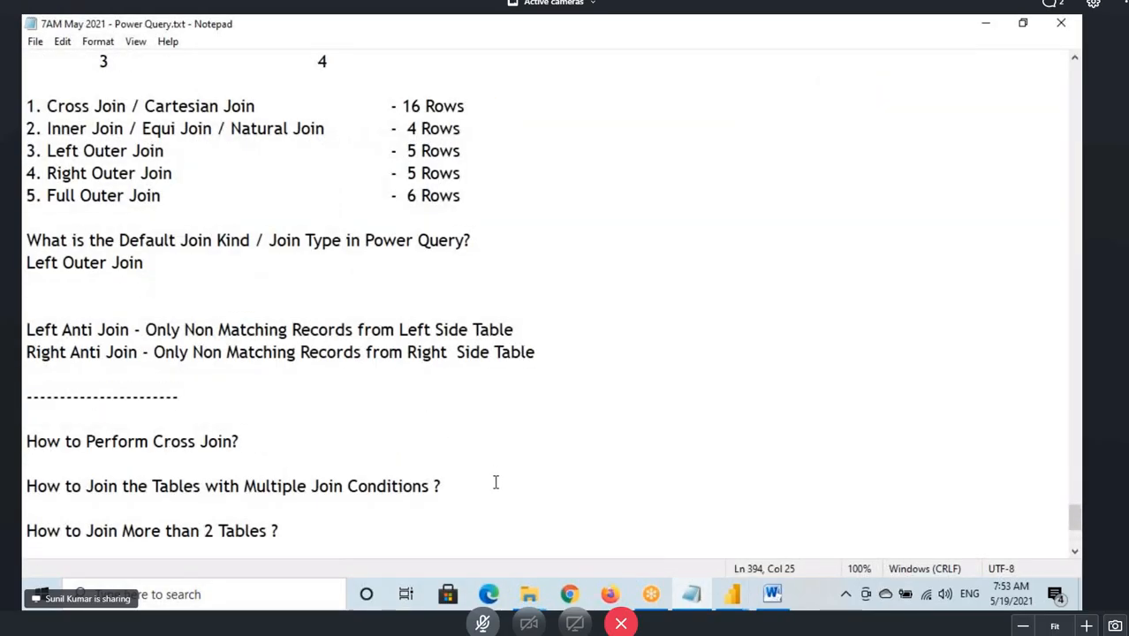
Return to Power Query Editor and browse the source queries and the merged join queries.
left_click(734, 593)
left_click(759, 499)
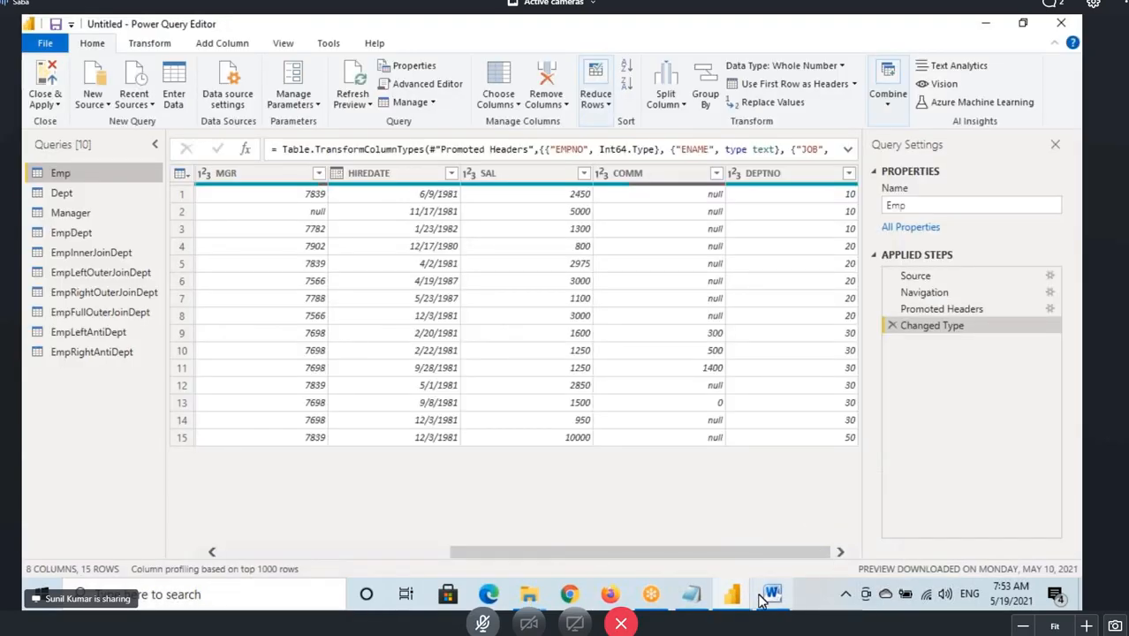
left_click(657, 596)
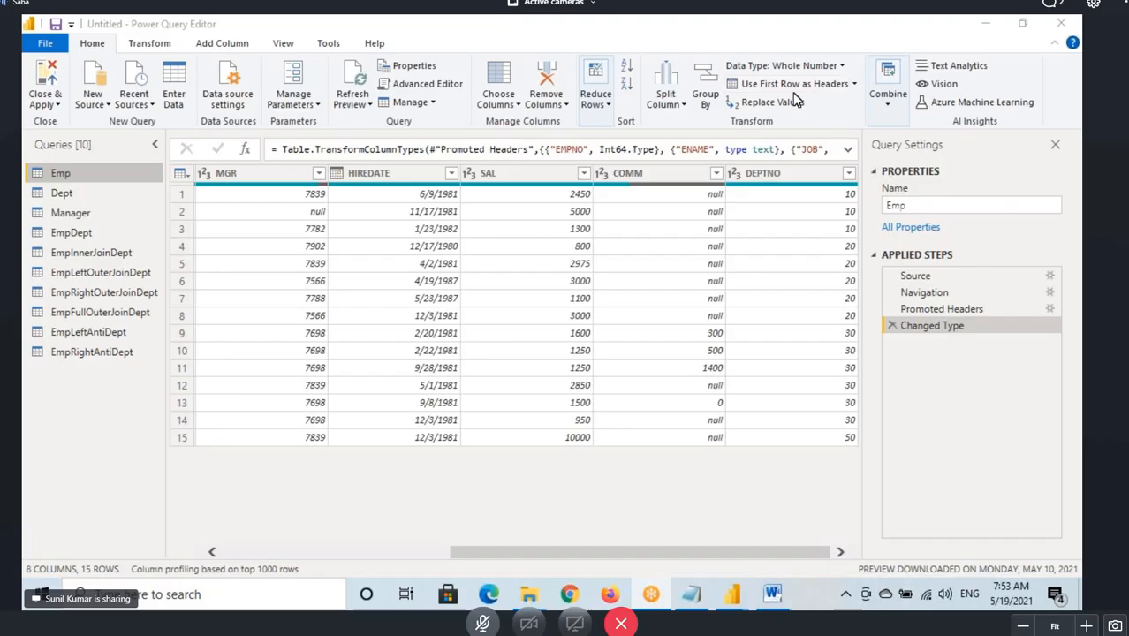
left_click(93, 254)
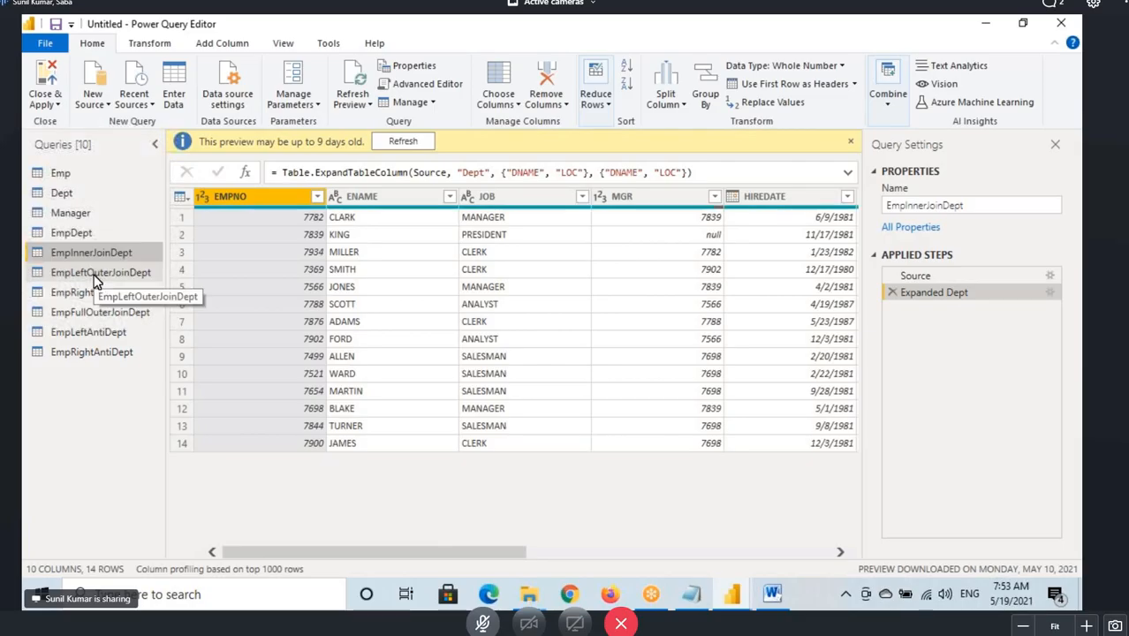
left_click(62, 179)
left_click(68, 198)
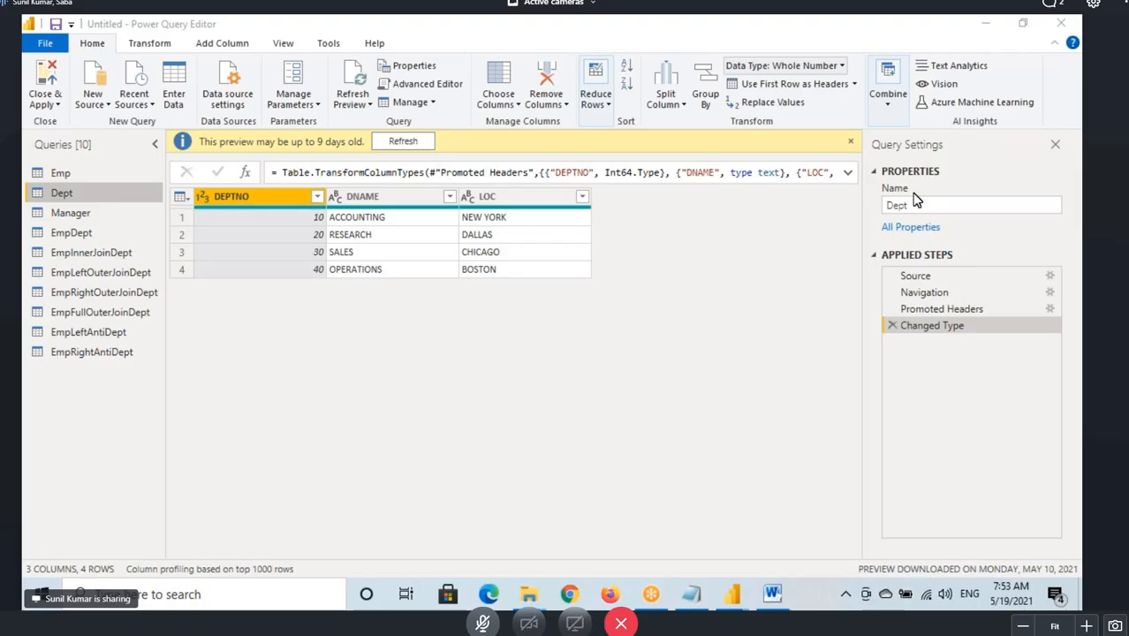
left_click(58, 174)
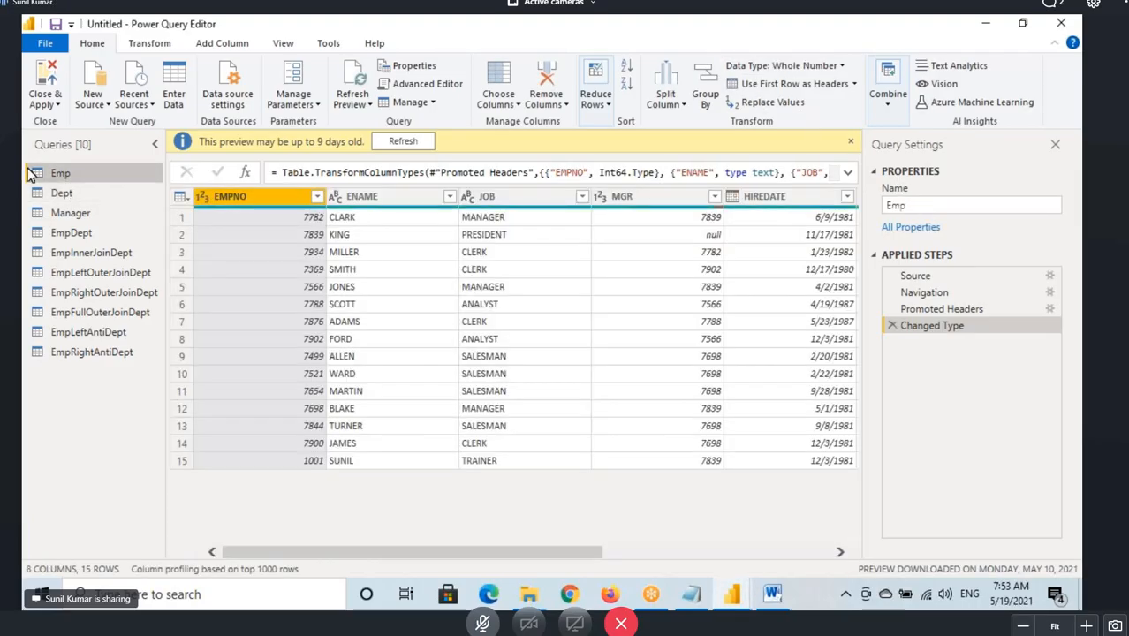
left_click(52, 194)
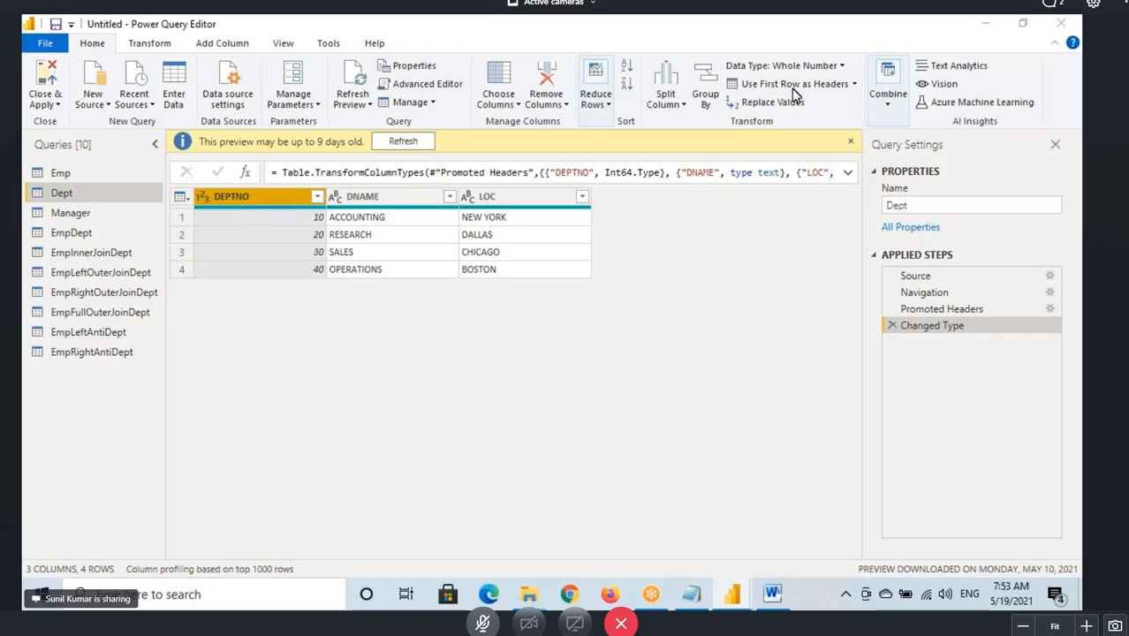
left_click(71, 214)
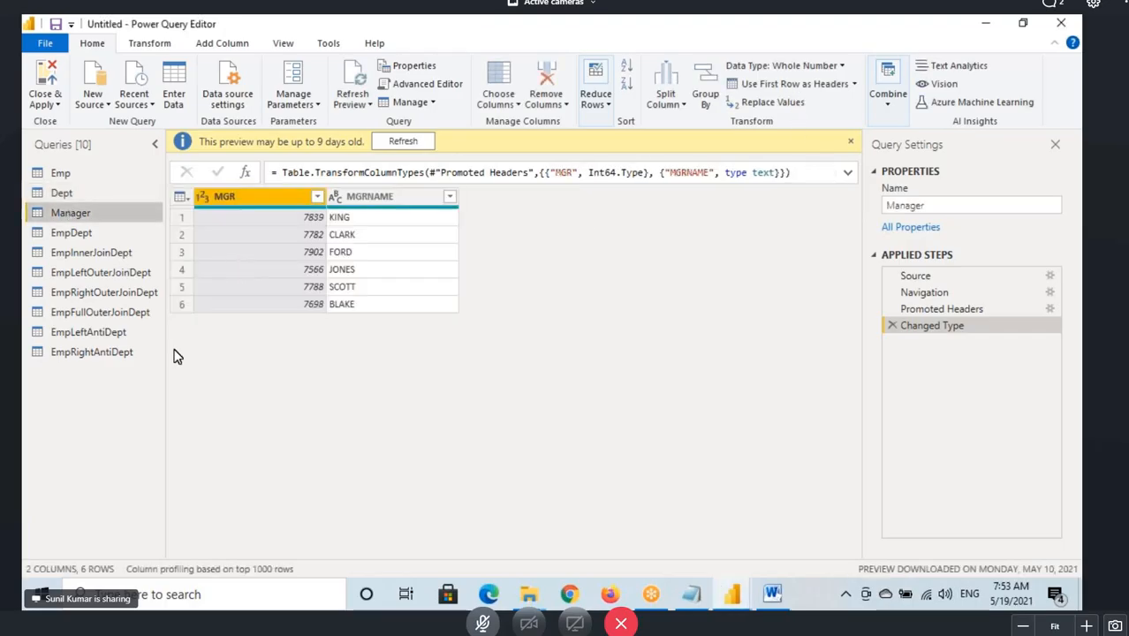
left_click(88, 233)
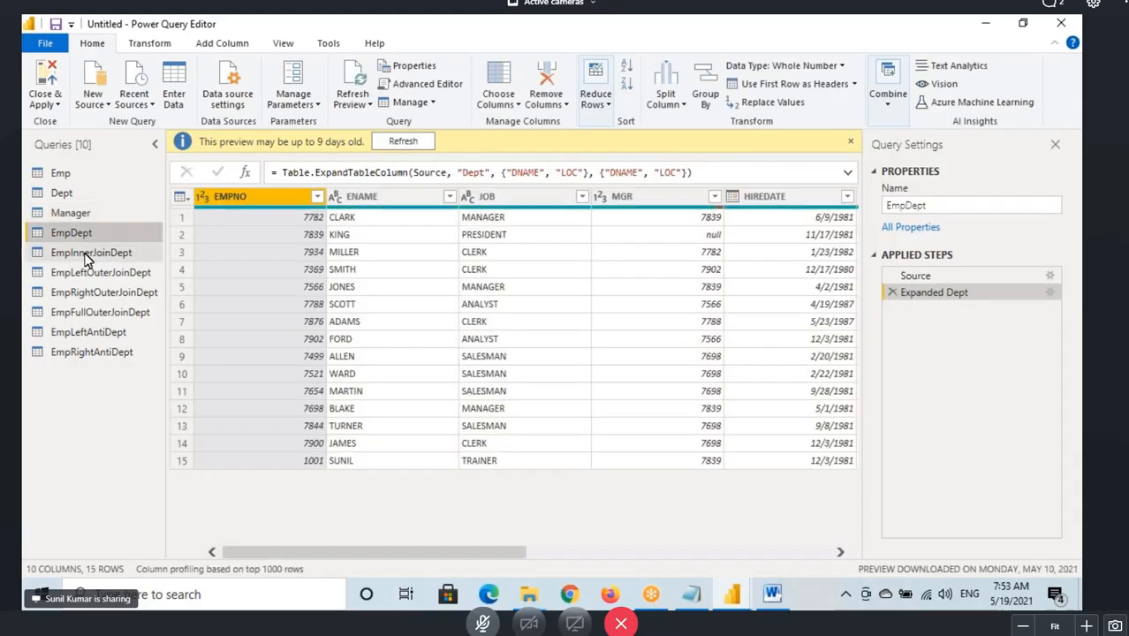
left_click(86, 253)
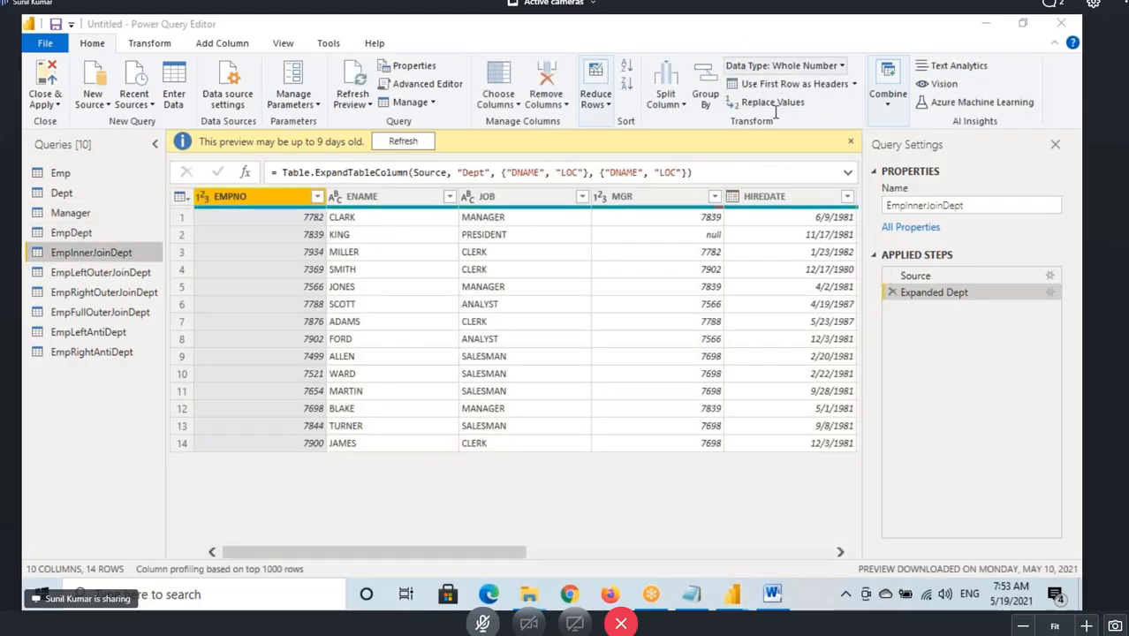
Switch to Notepad and highlight the 'Multiple Join Conditions' question in the notes.
left_click(684, 605)
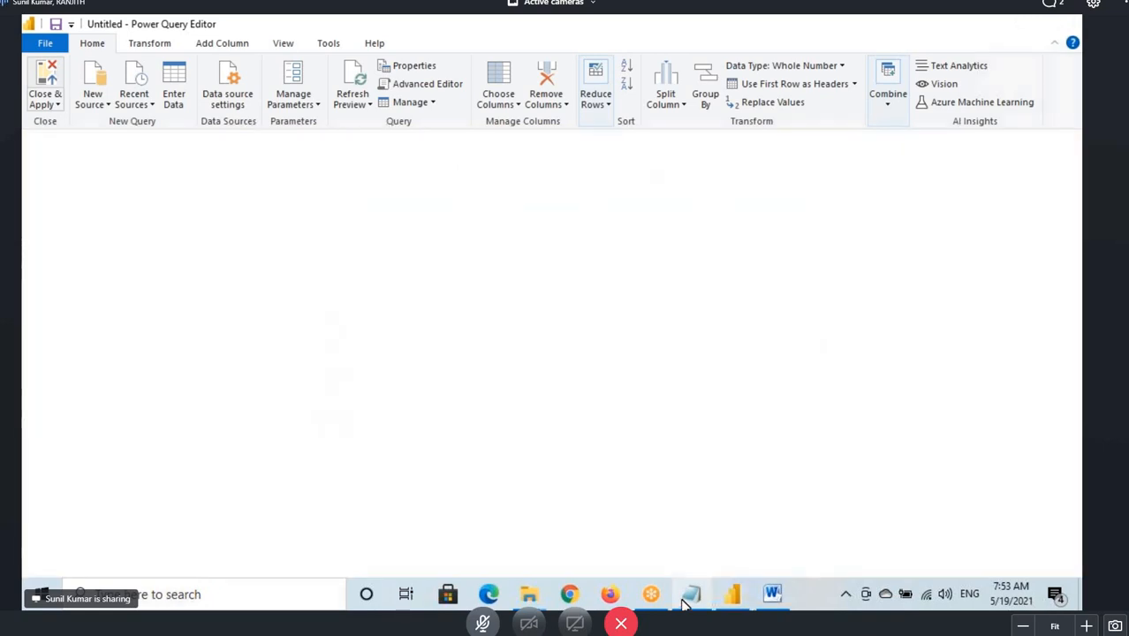
left_click(771, 602)
left_click(693, 602)
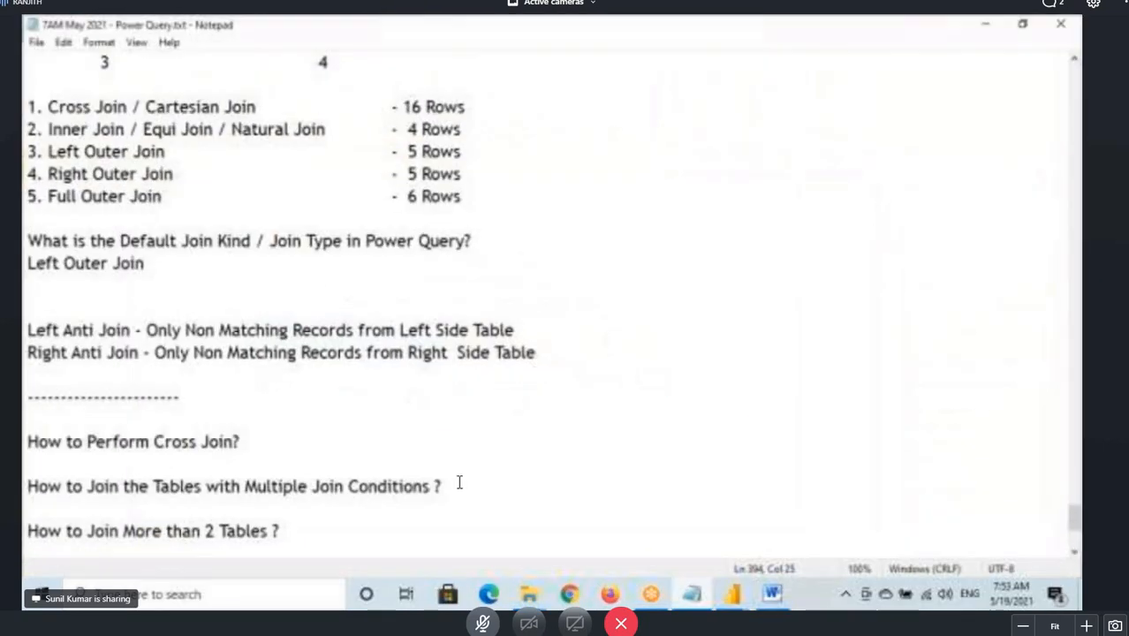
scroll(272, 341, "up", 12)
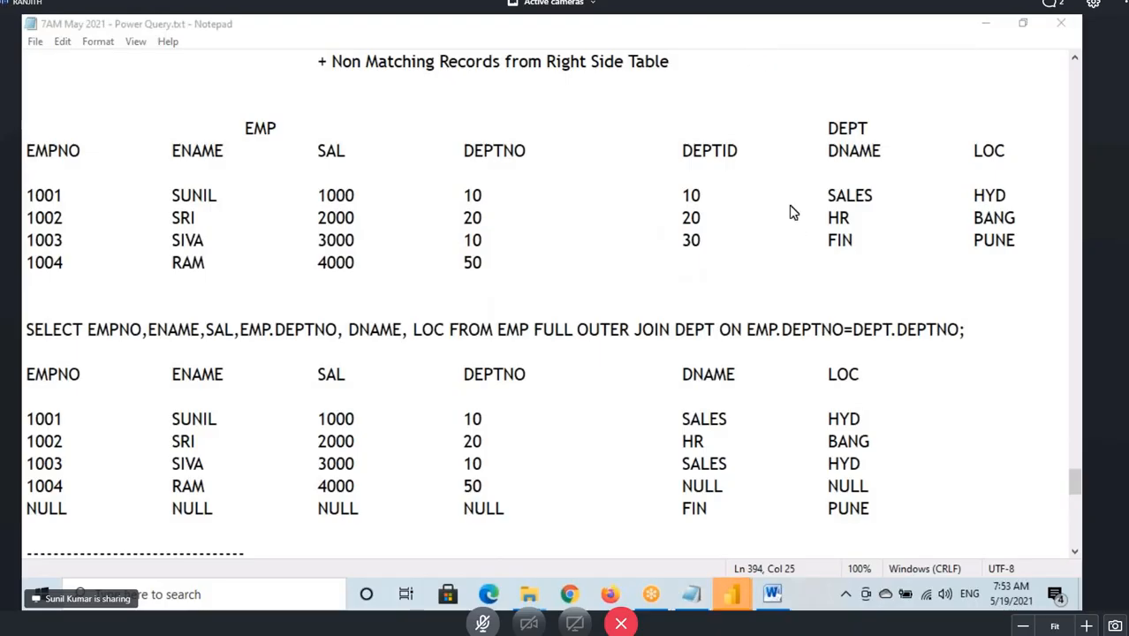
left_click(175, 337)
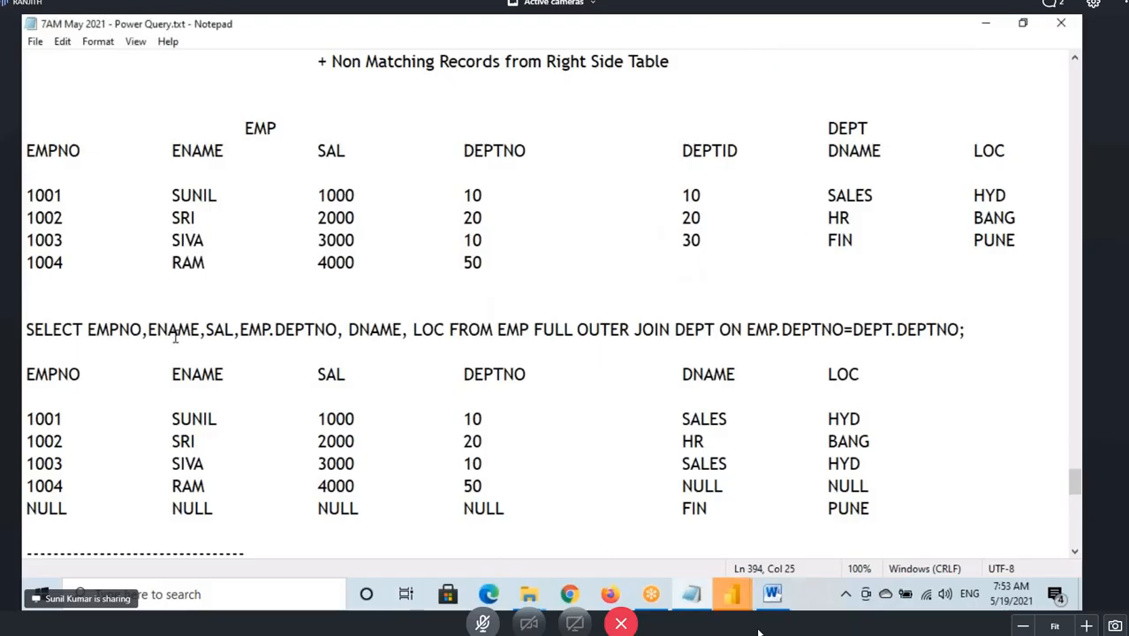
scroll(175, 336, "down", 9)
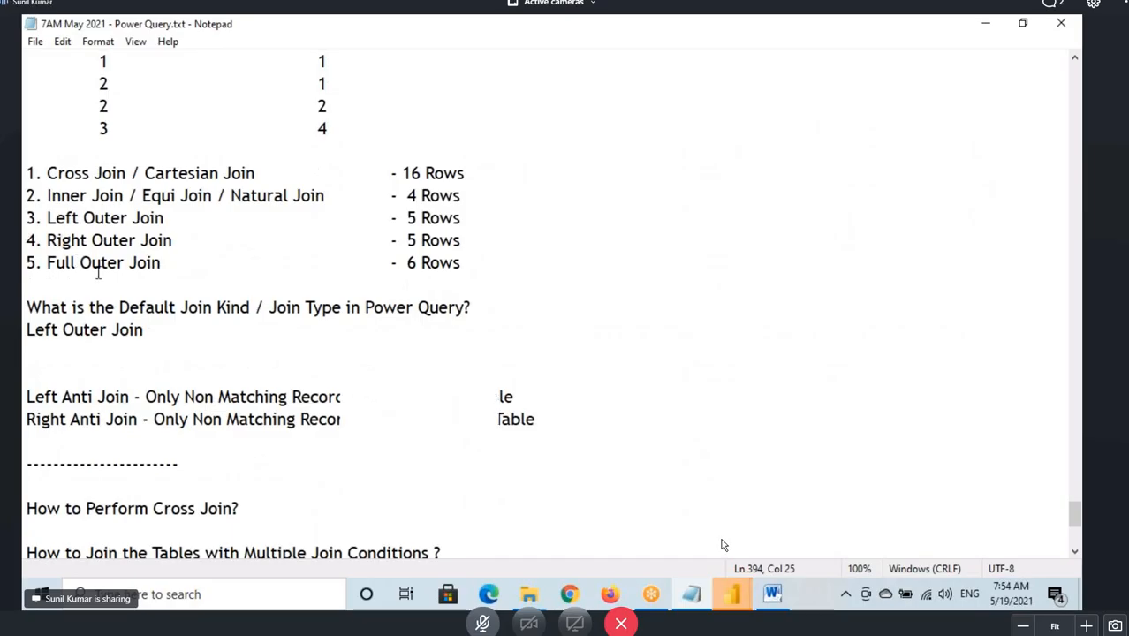
scroll(98, 274, "down", 4)
left_click_drag(26, 285, 428, 287)
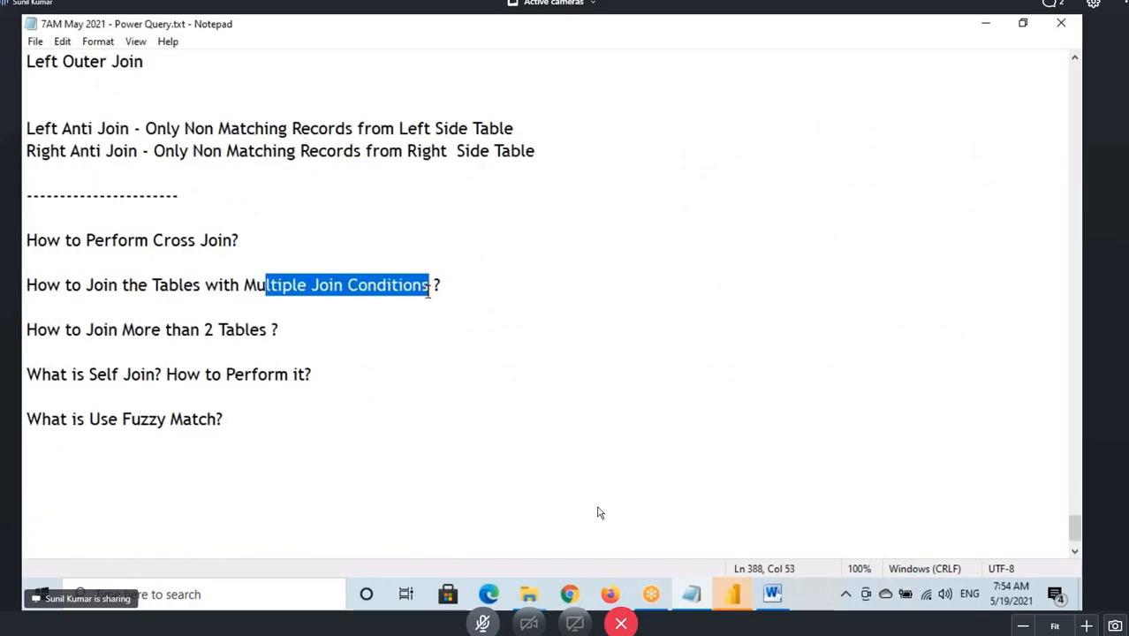